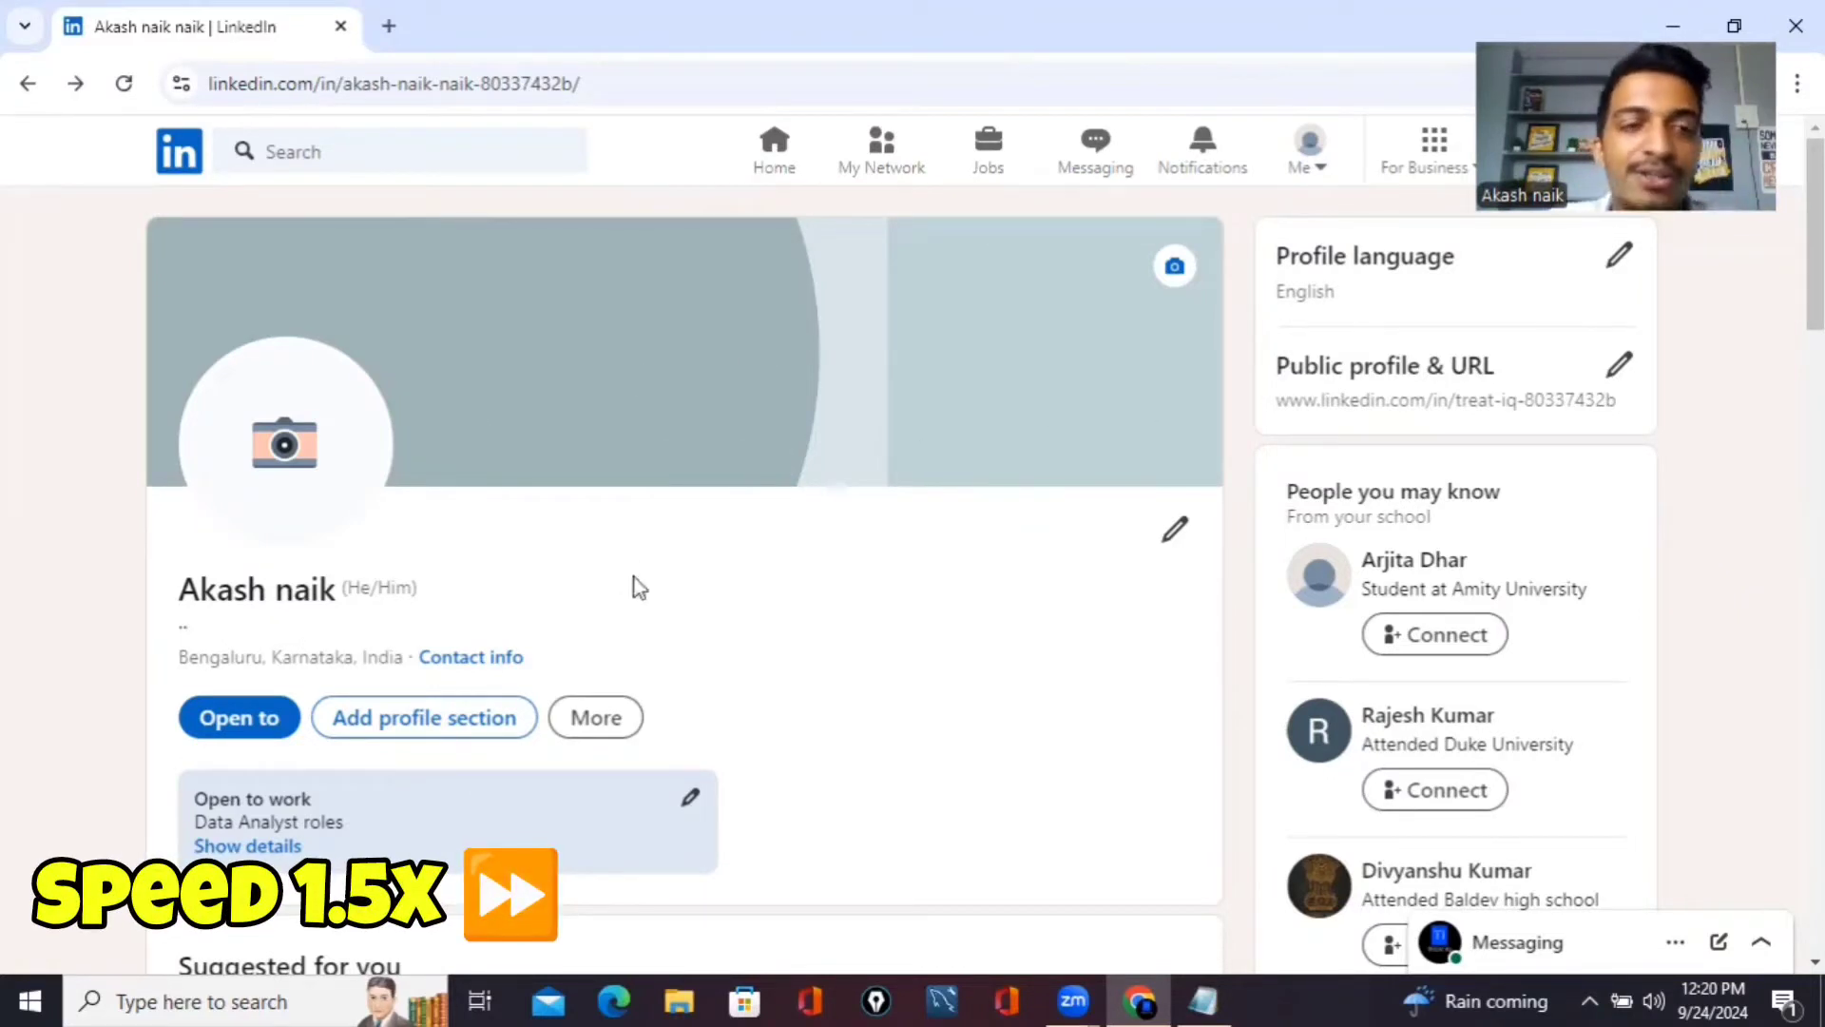
Look over the whole profile page, from the intro card down to the Interests section and footer
scroll(645, 583, down, 1)
scroll(645, 584, up, 1)
scroll(645, 583, down, 1)
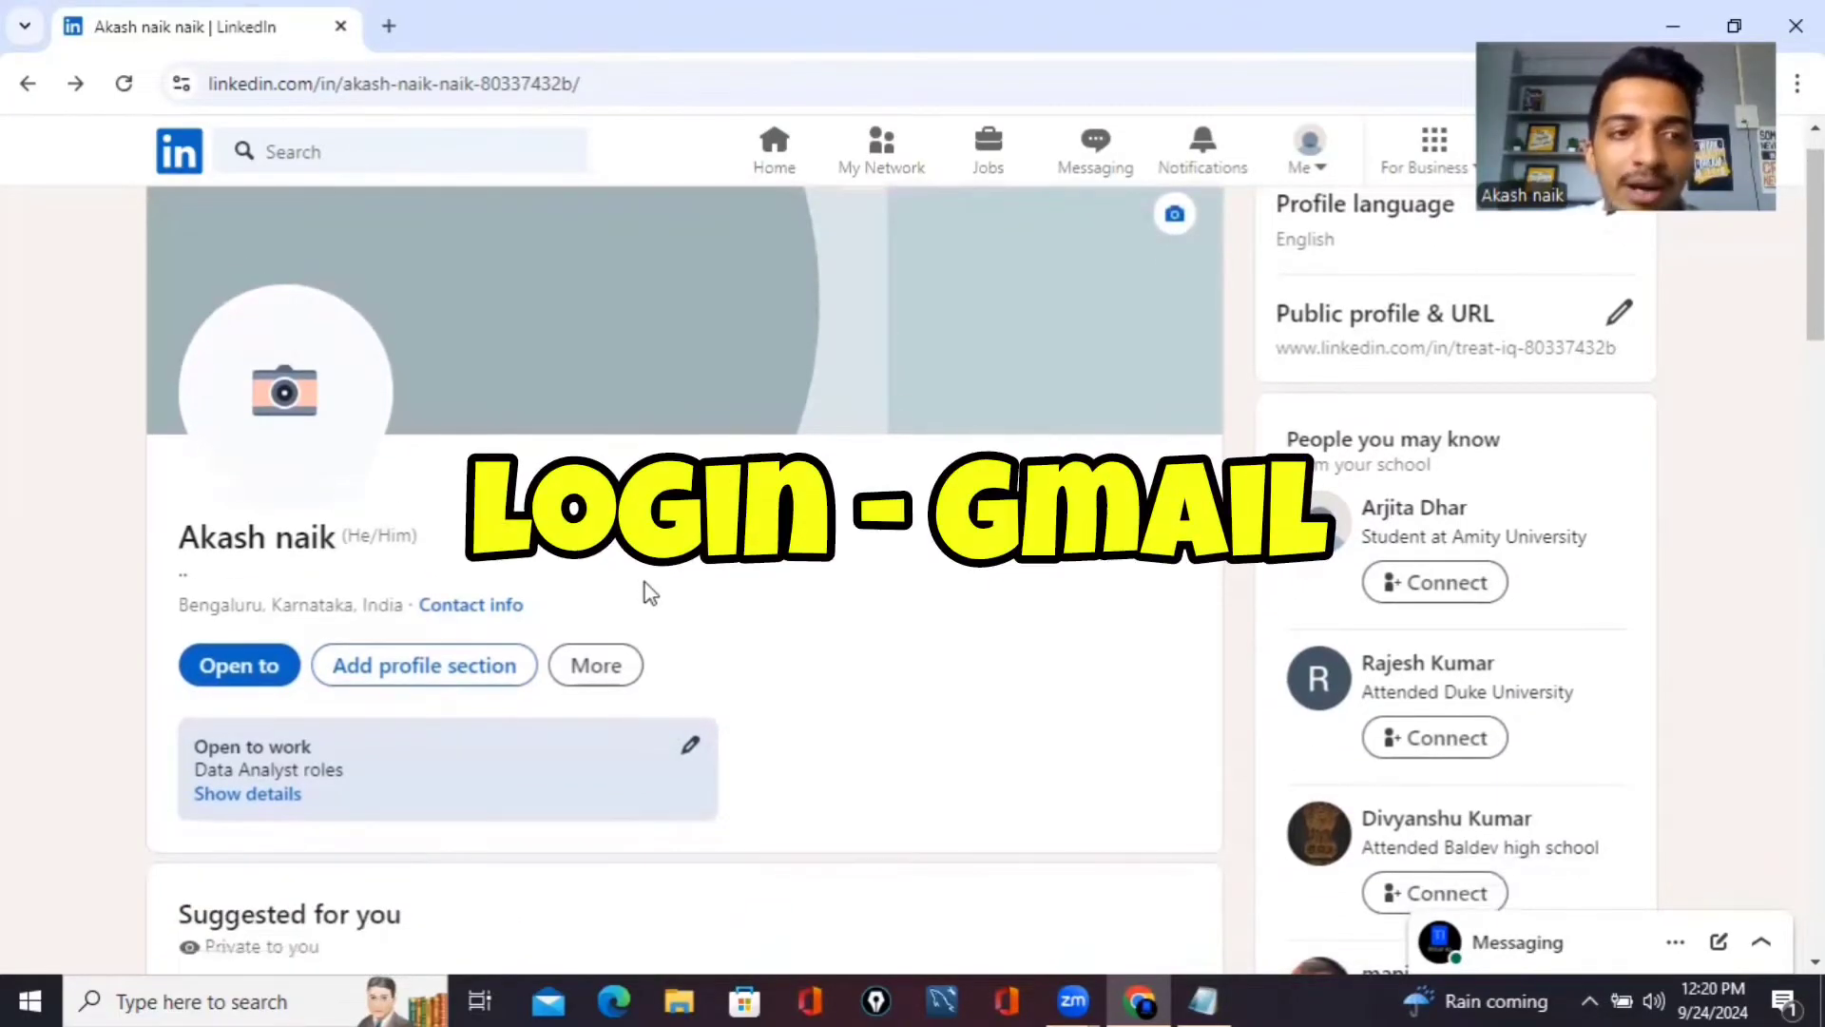
scroll(656, 561, down, 3)
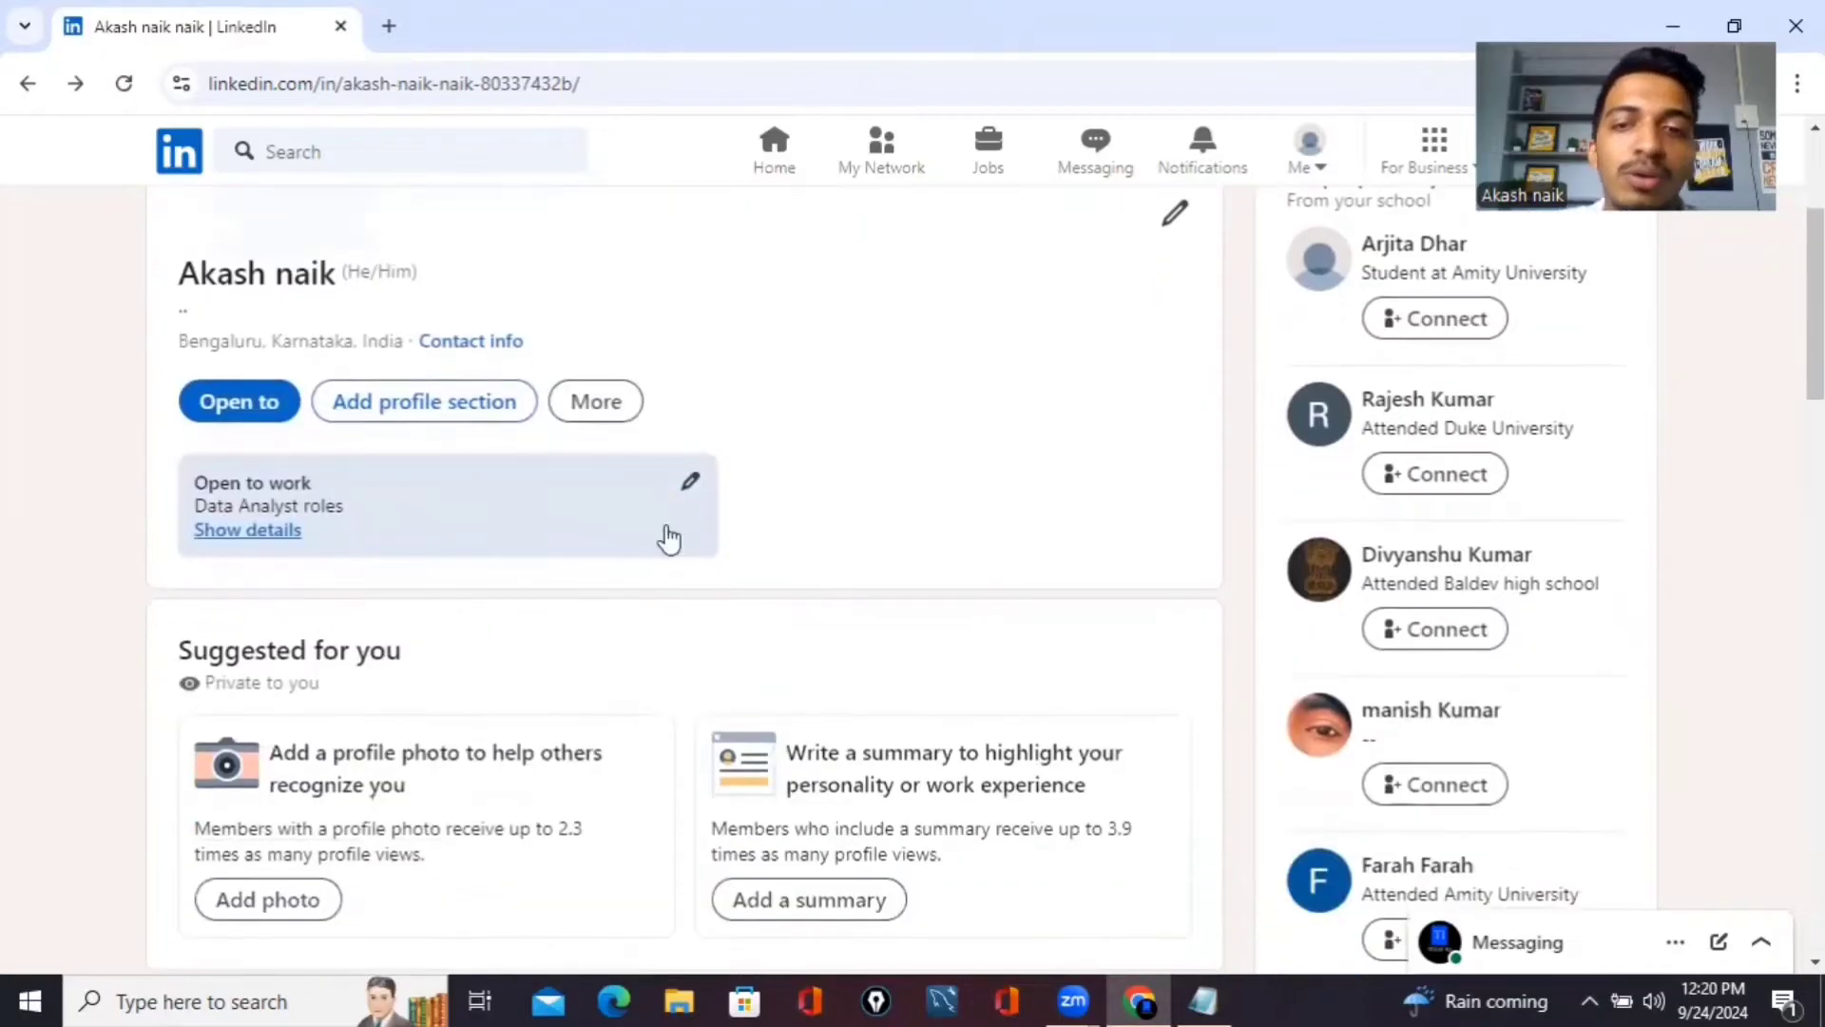
scroll(668, 539, down, 20)
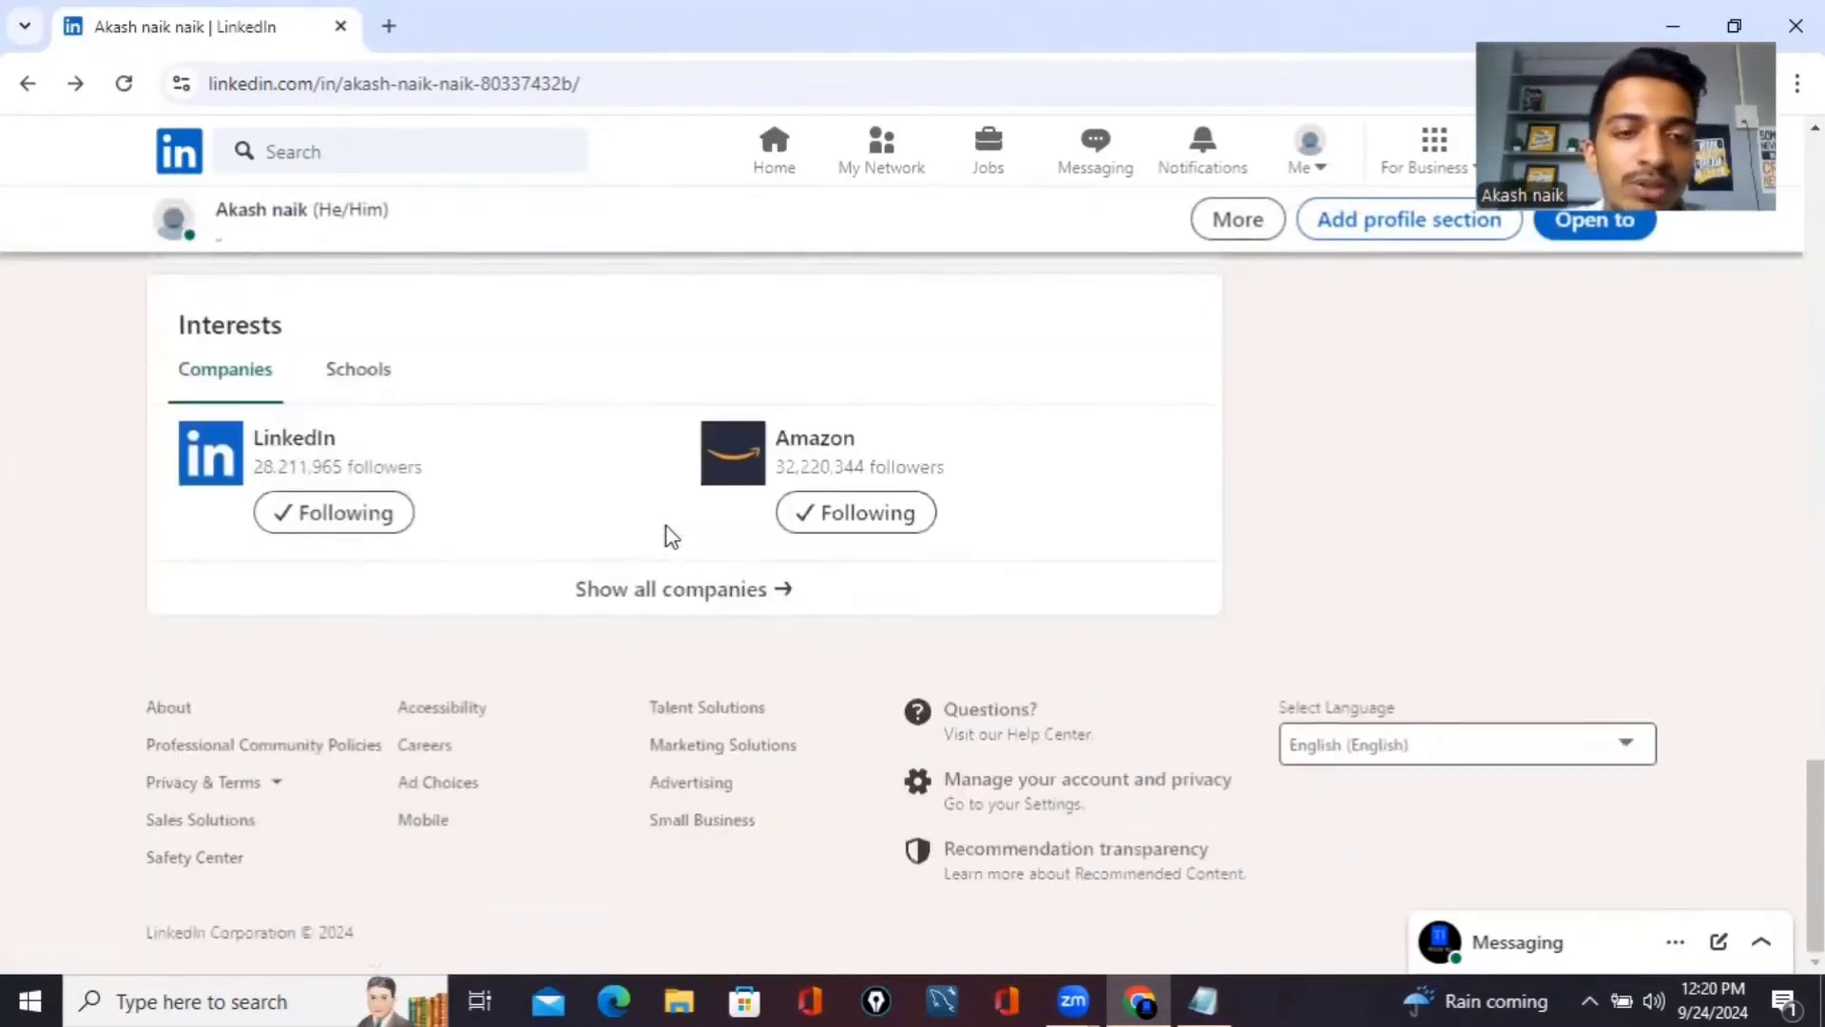
scroll(670, 537, up, 20)
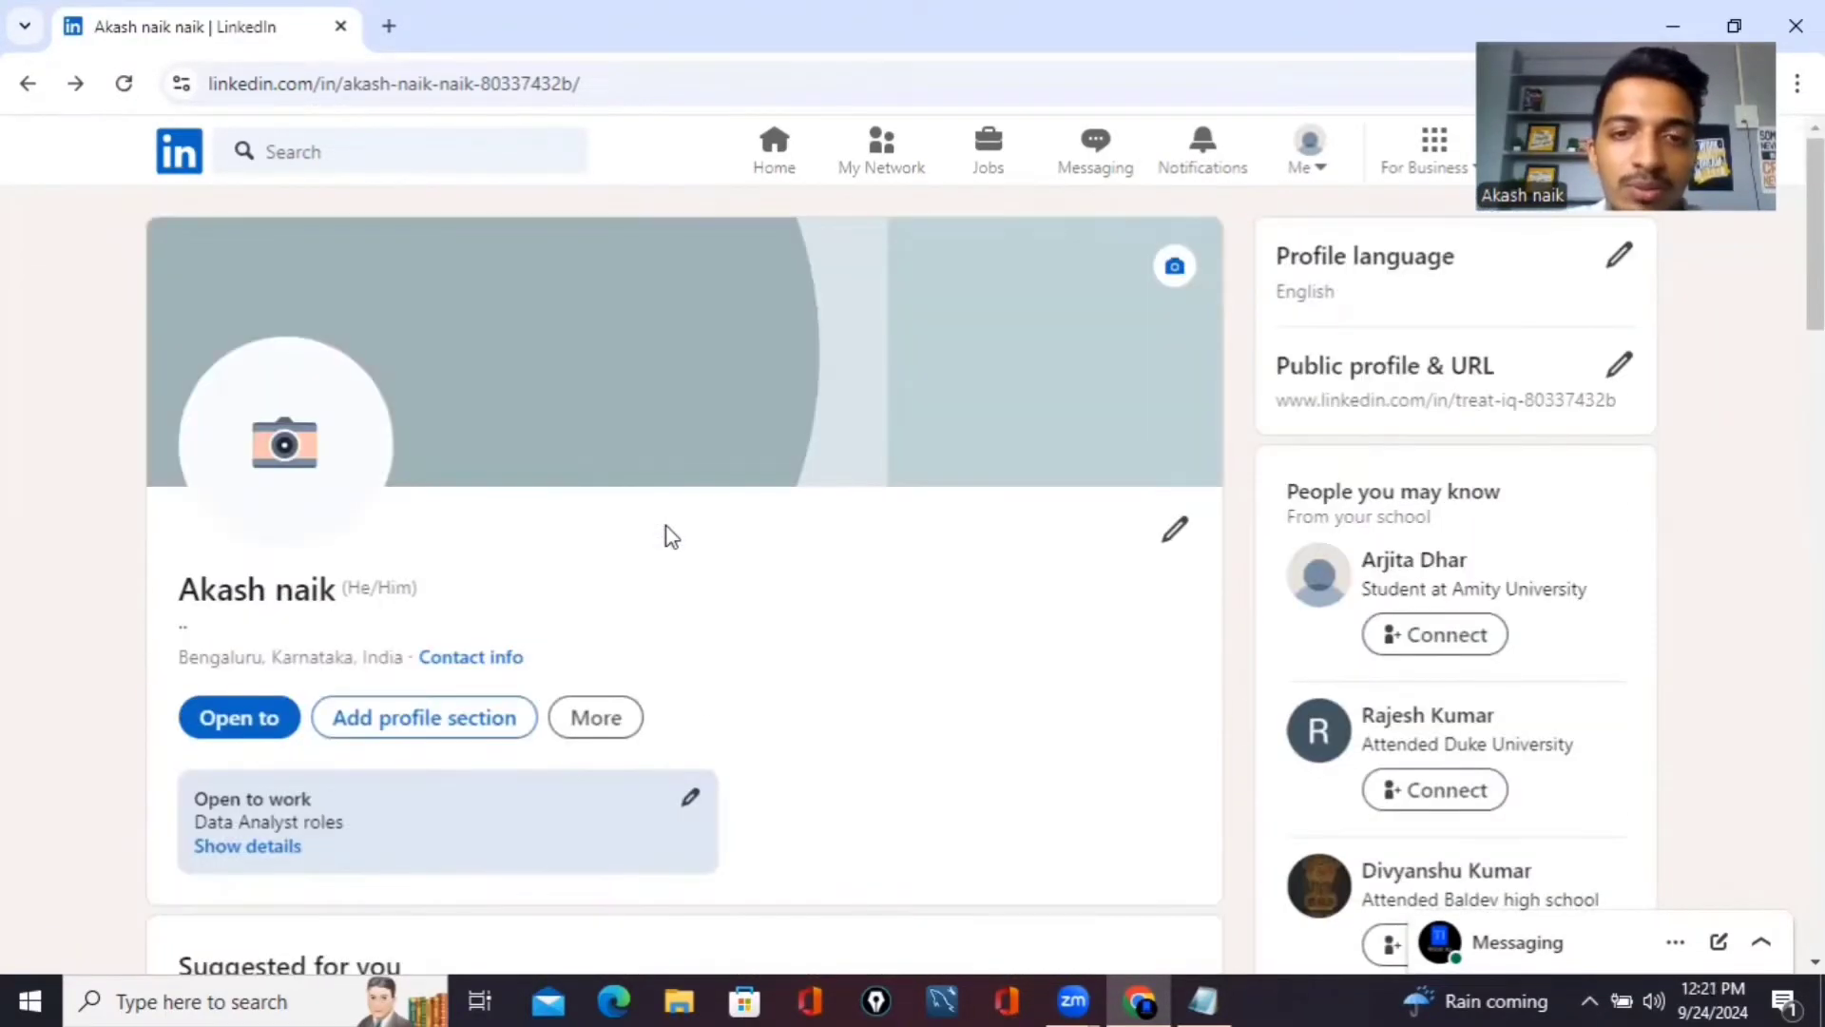
Open the profile intro for editing, check the first and last name fields, and choose He/Him as the pronouns
click(1177, 532)
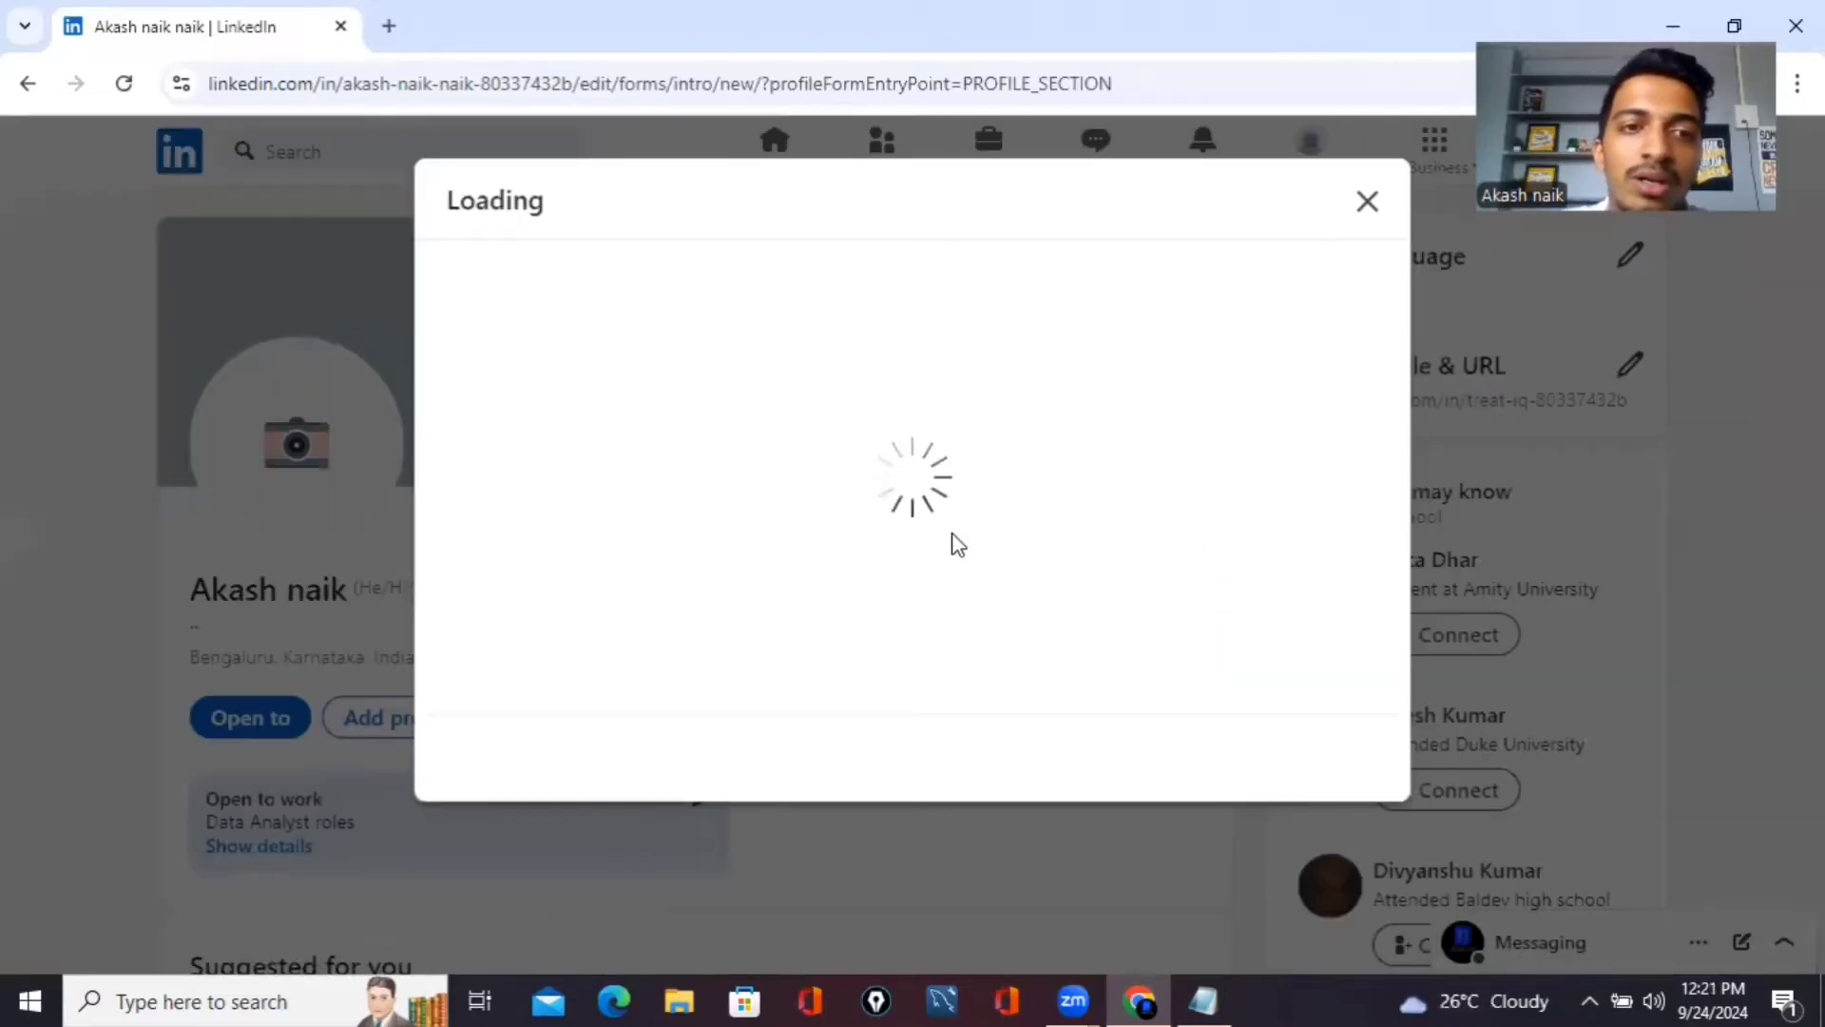
click(839, 465)
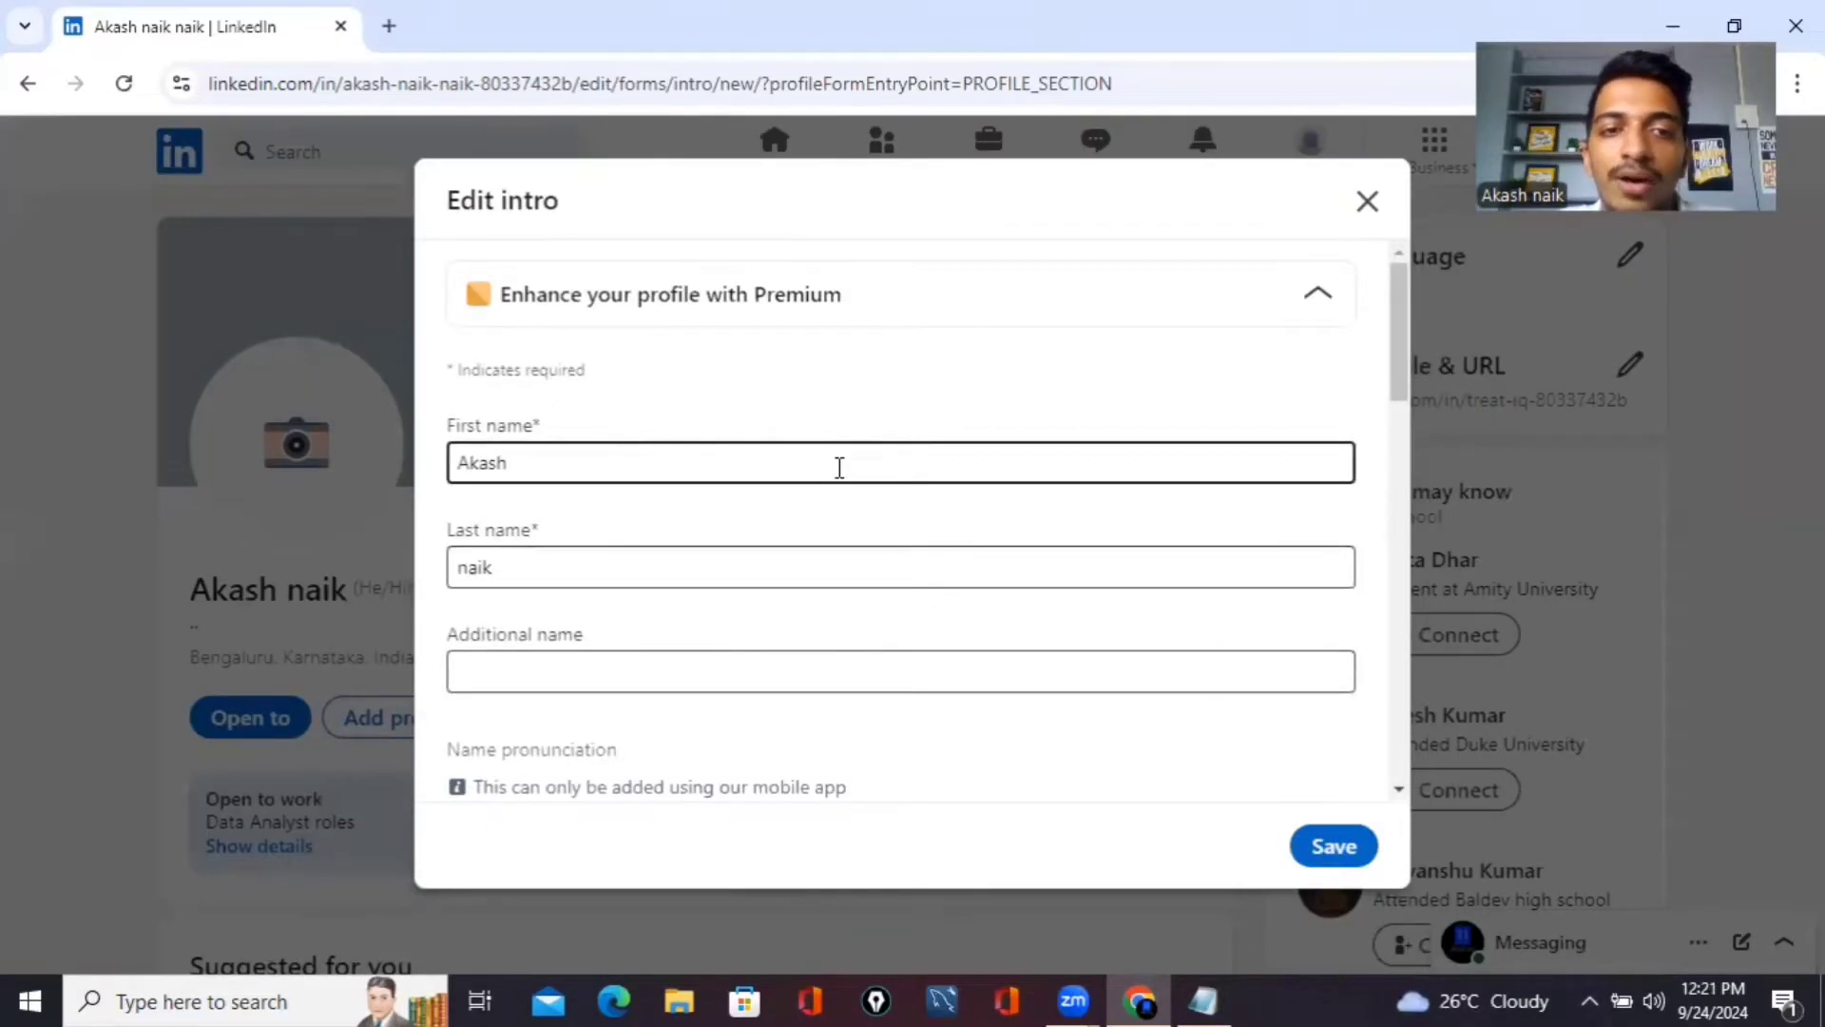
click(884, 566)
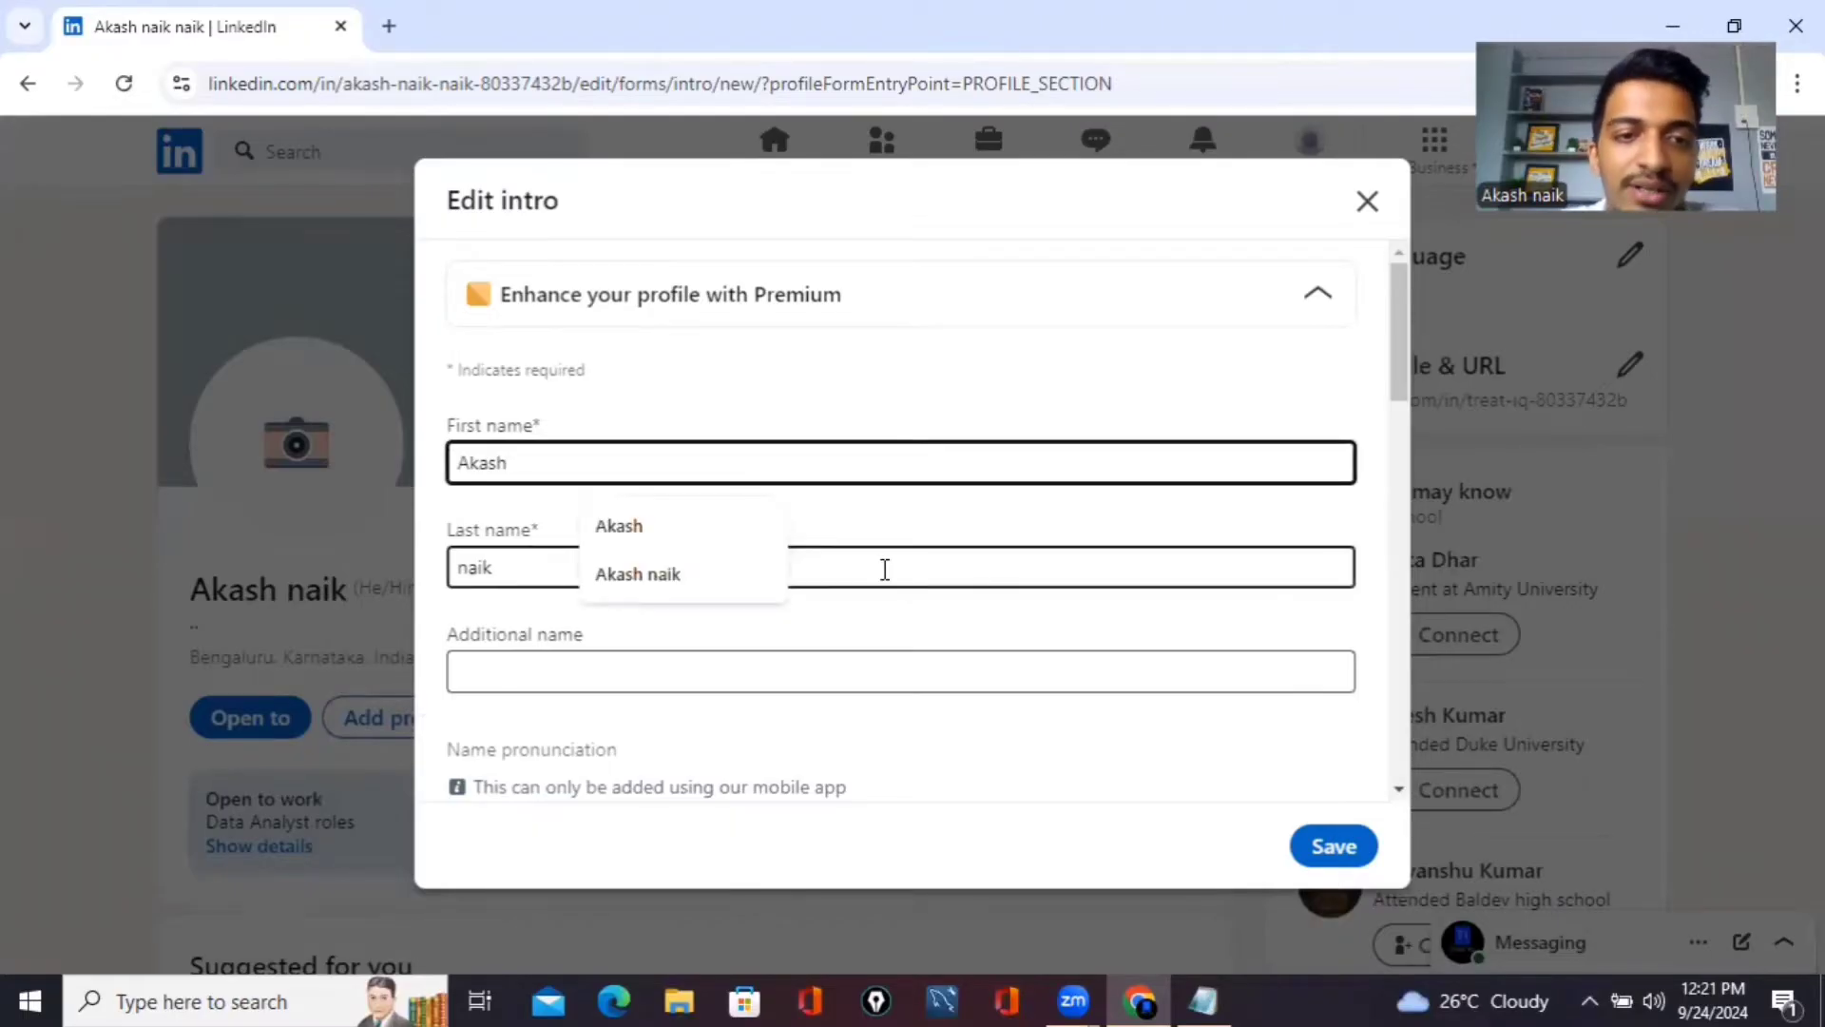
scroll(885, 569, down, 2)
scroll(884, 570, down, 2)
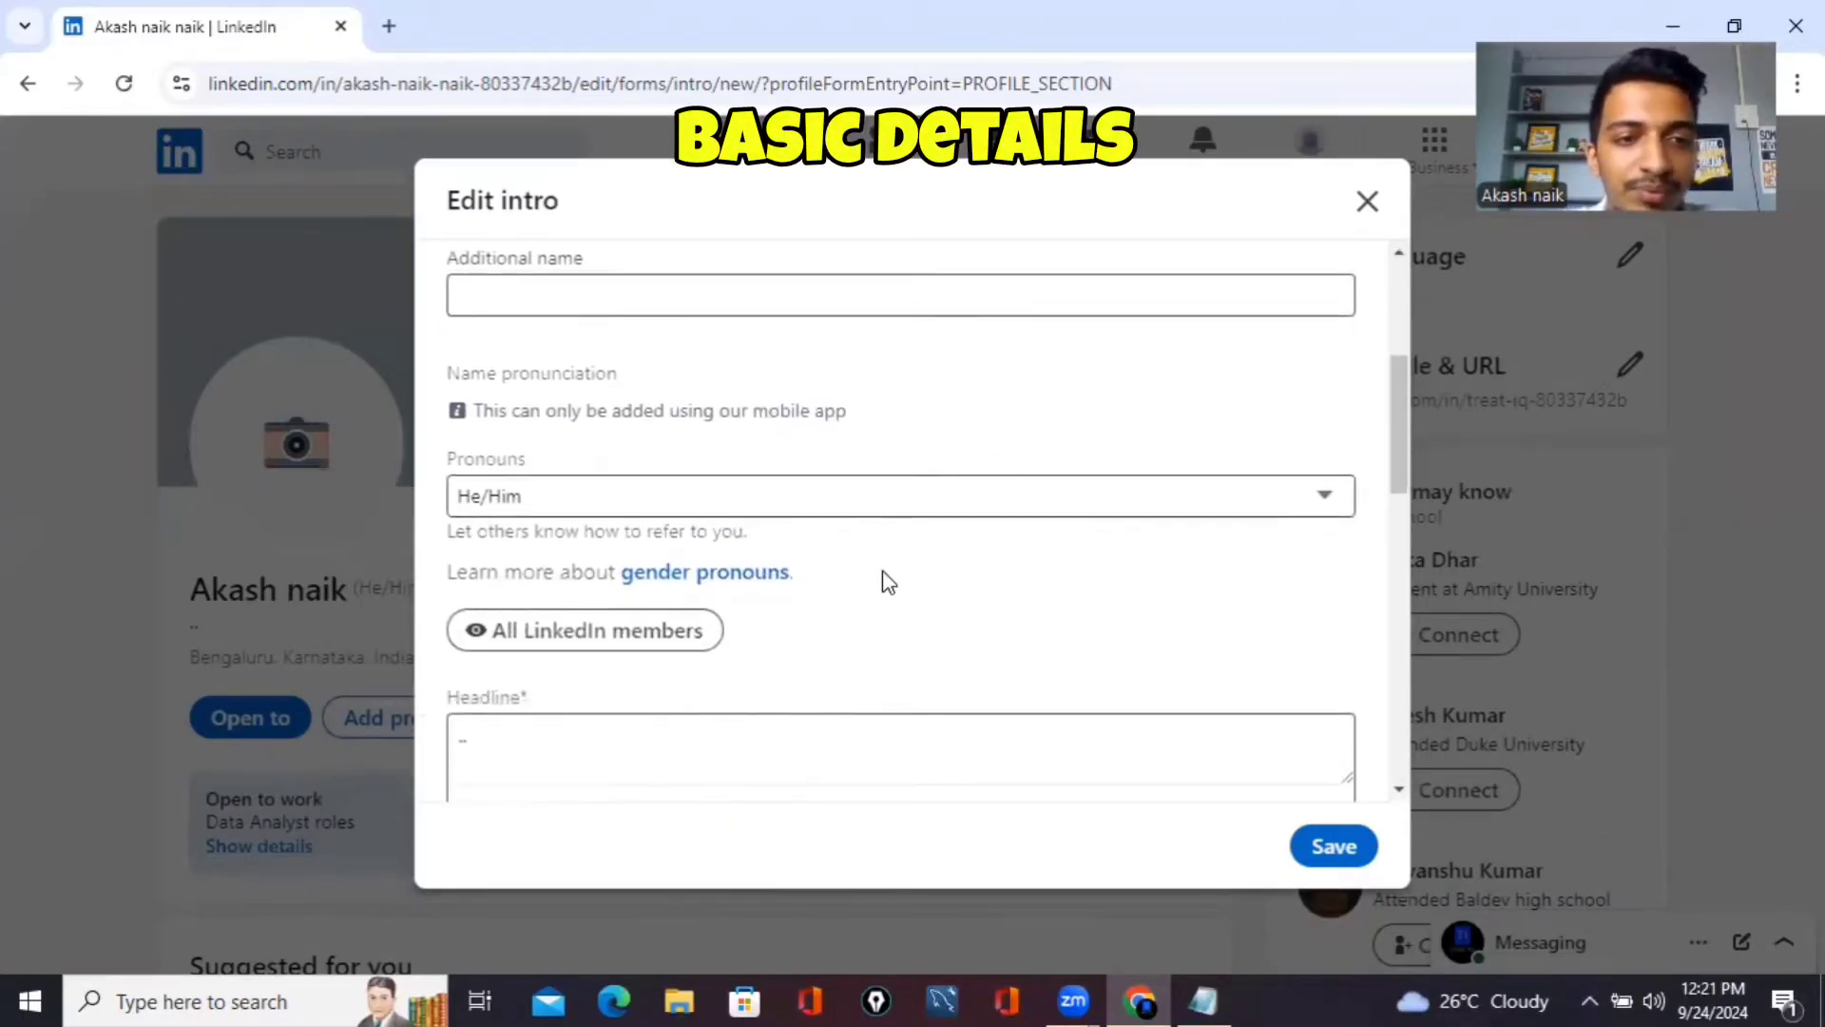
click(1019, 504)
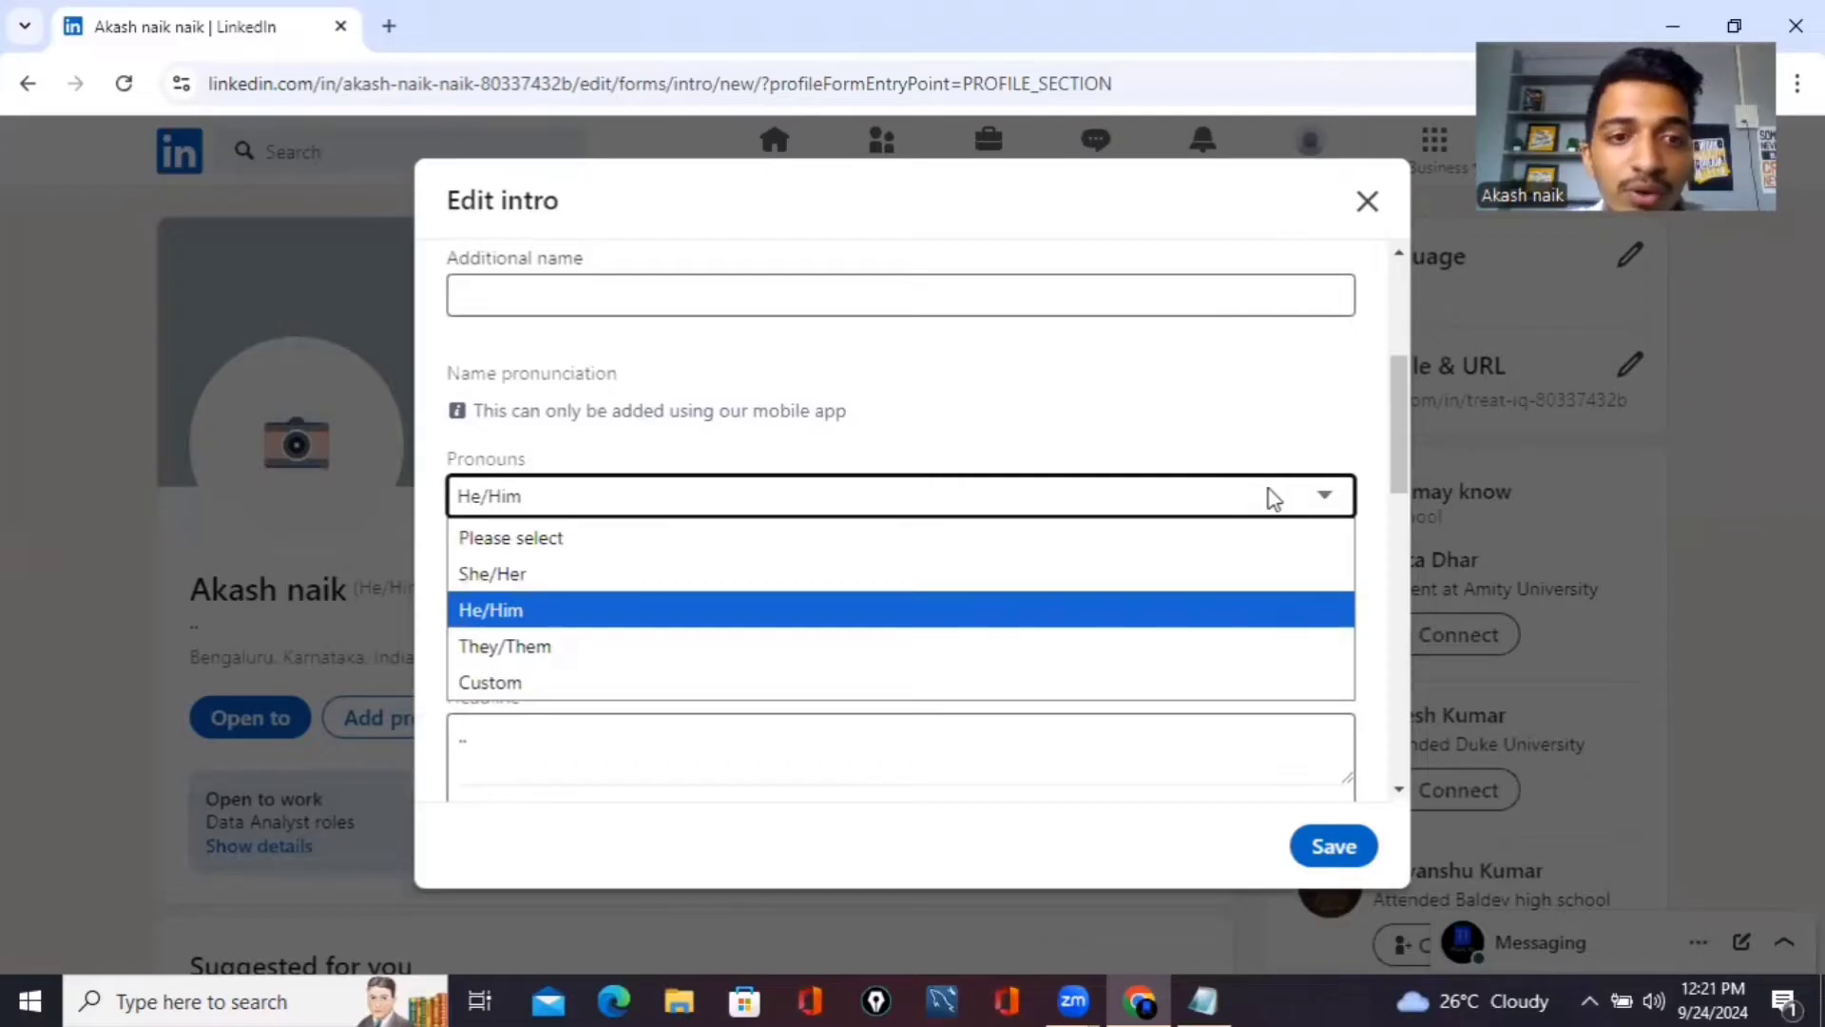
click(829, 601)
Replace the headline with "Aspiring Data Analyst with Proficiency in SQL, Python, and Data Visualization." copied from the Linkedin notes in Notepad
scroll(949, 623, down, 4)
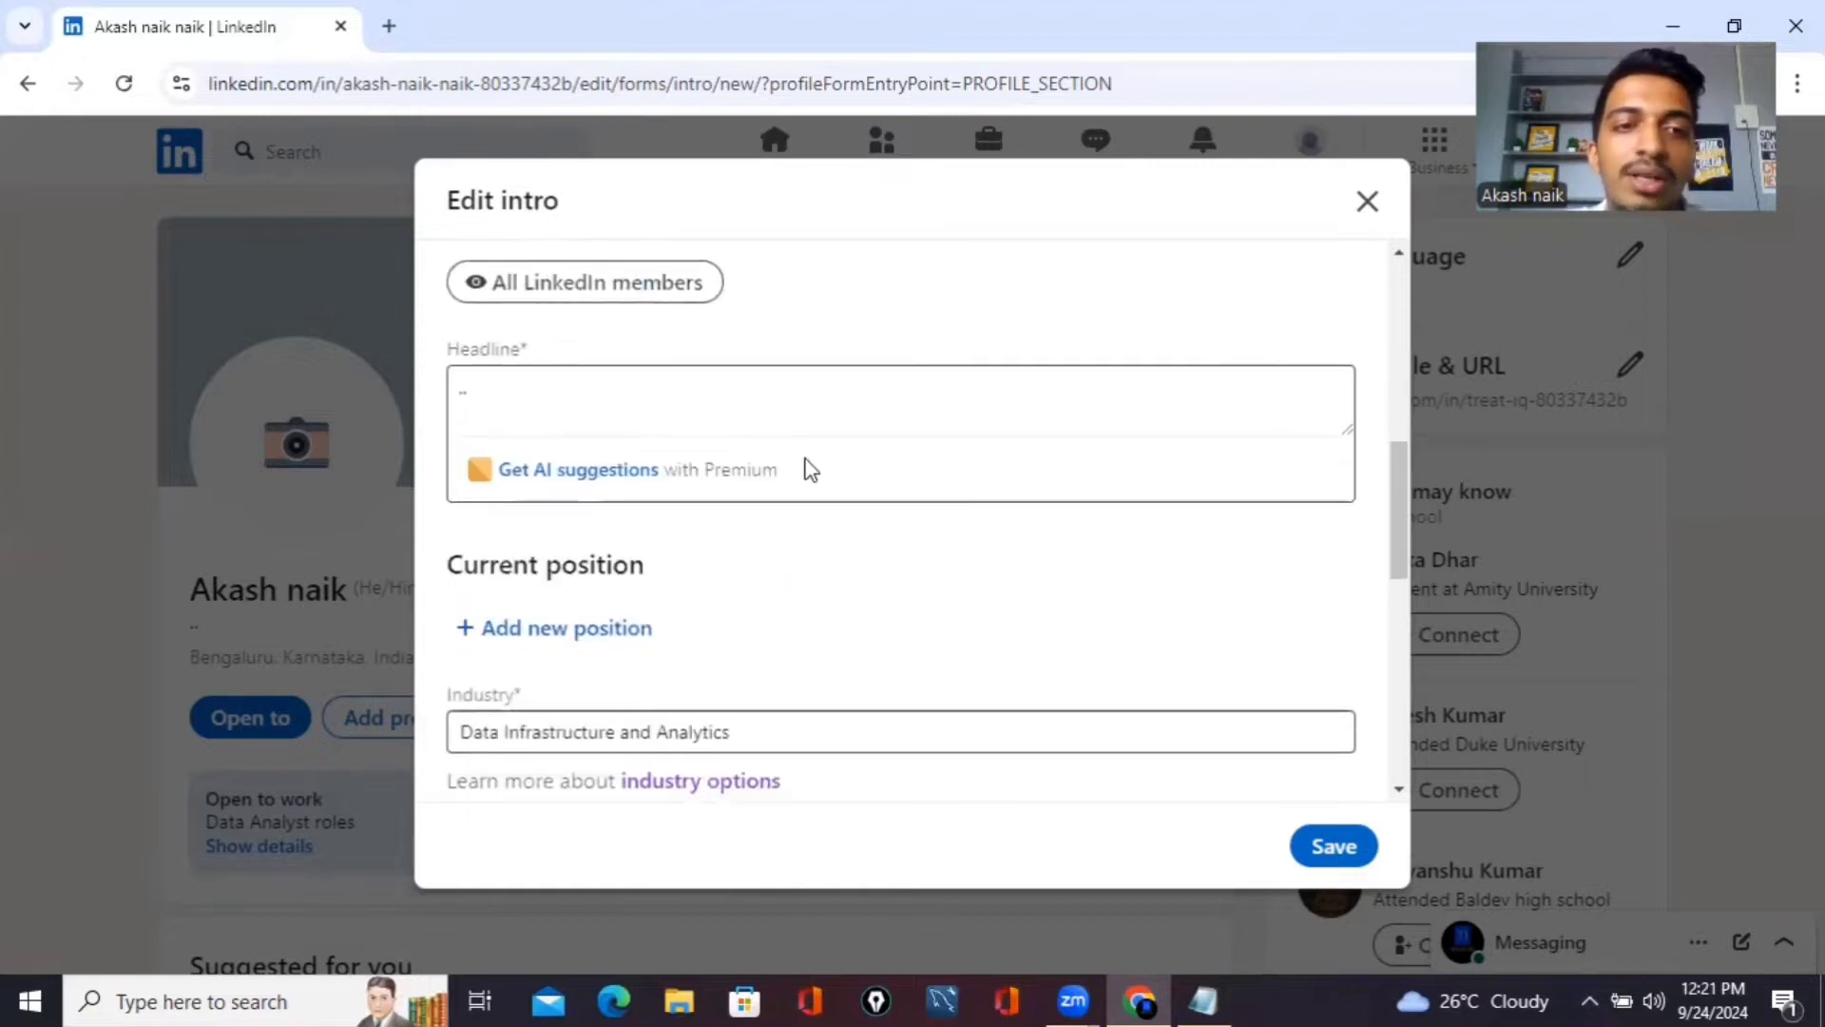
click(695, 398)
key(BackSpace)
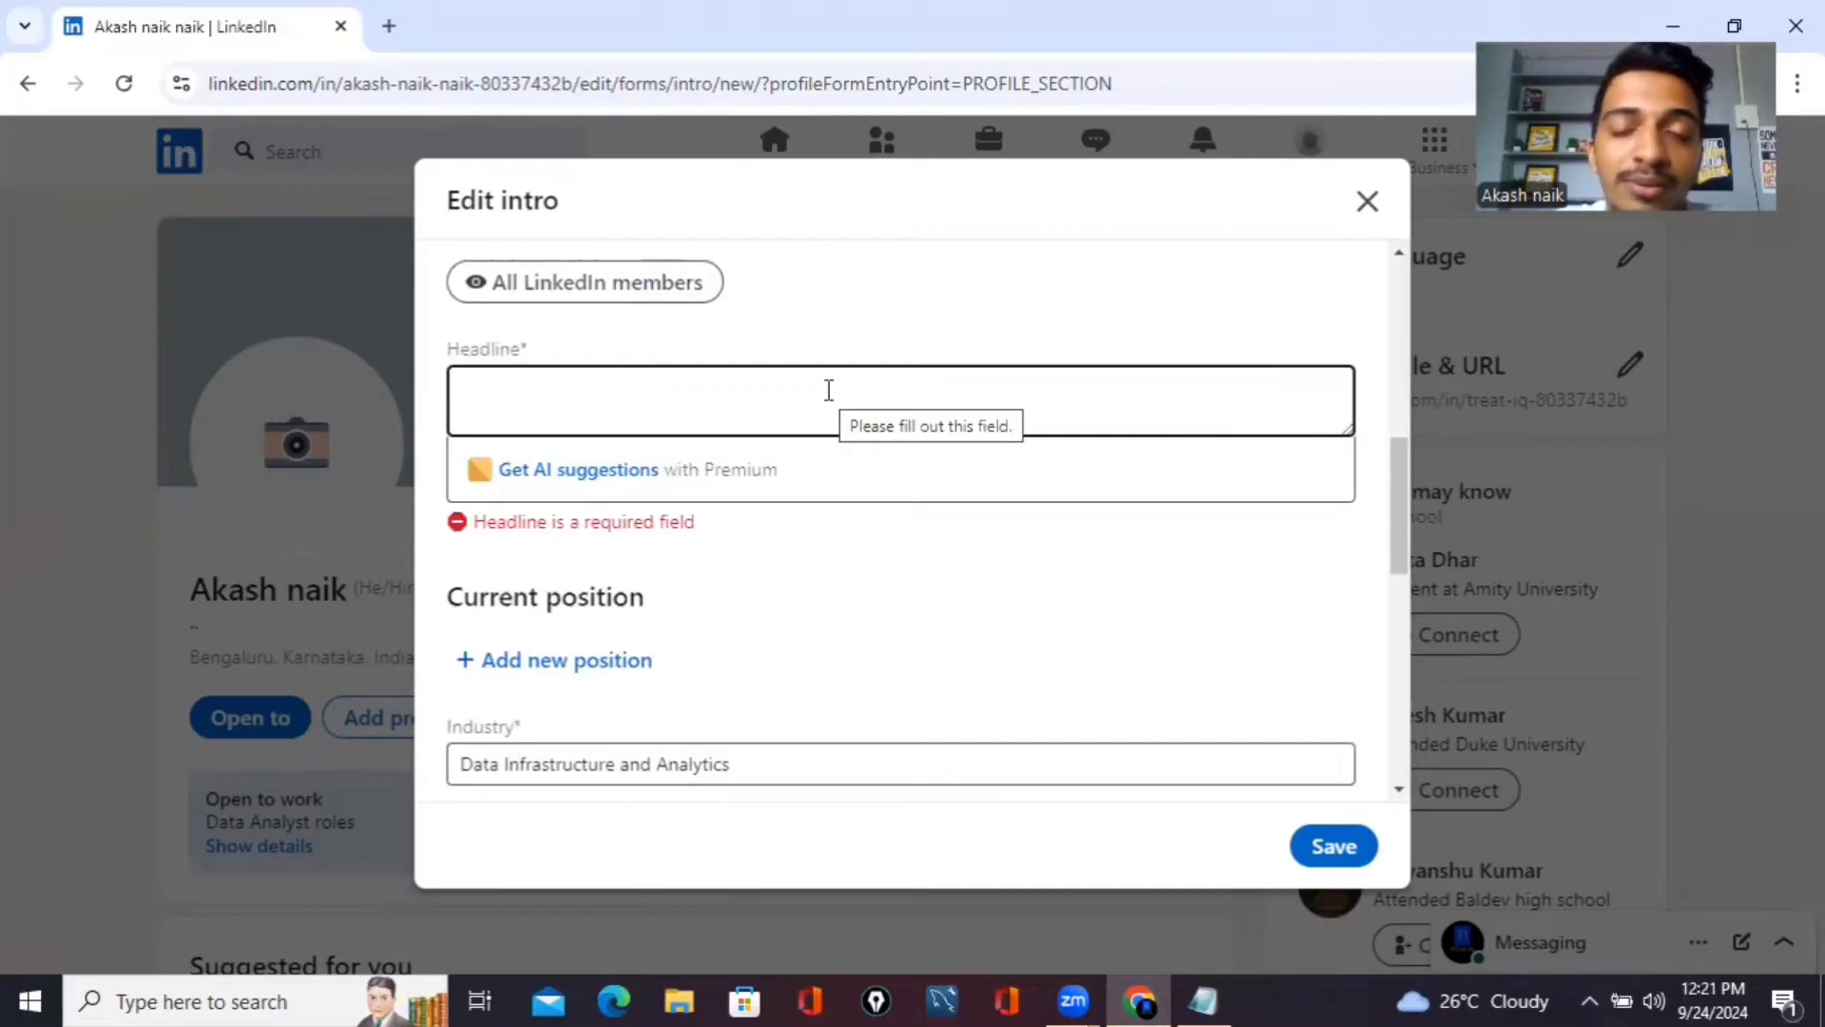
click(1206, 1000)
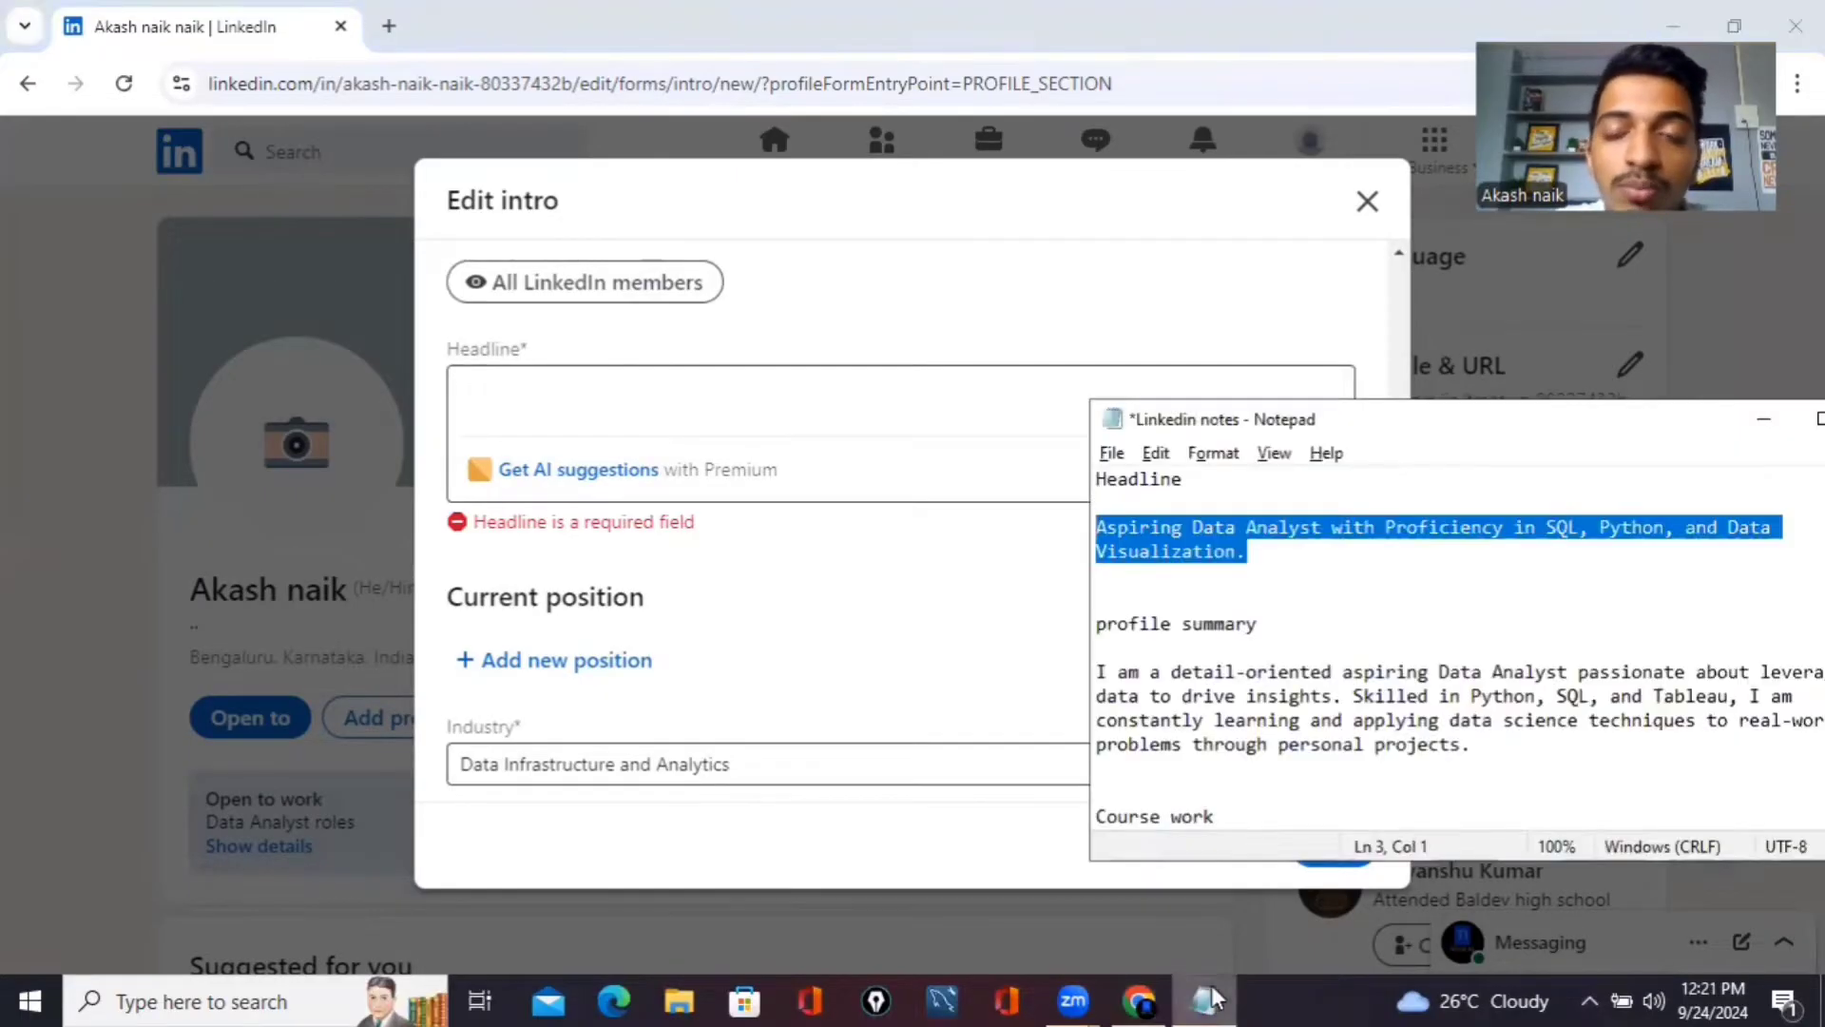
right_click(1196, 540)
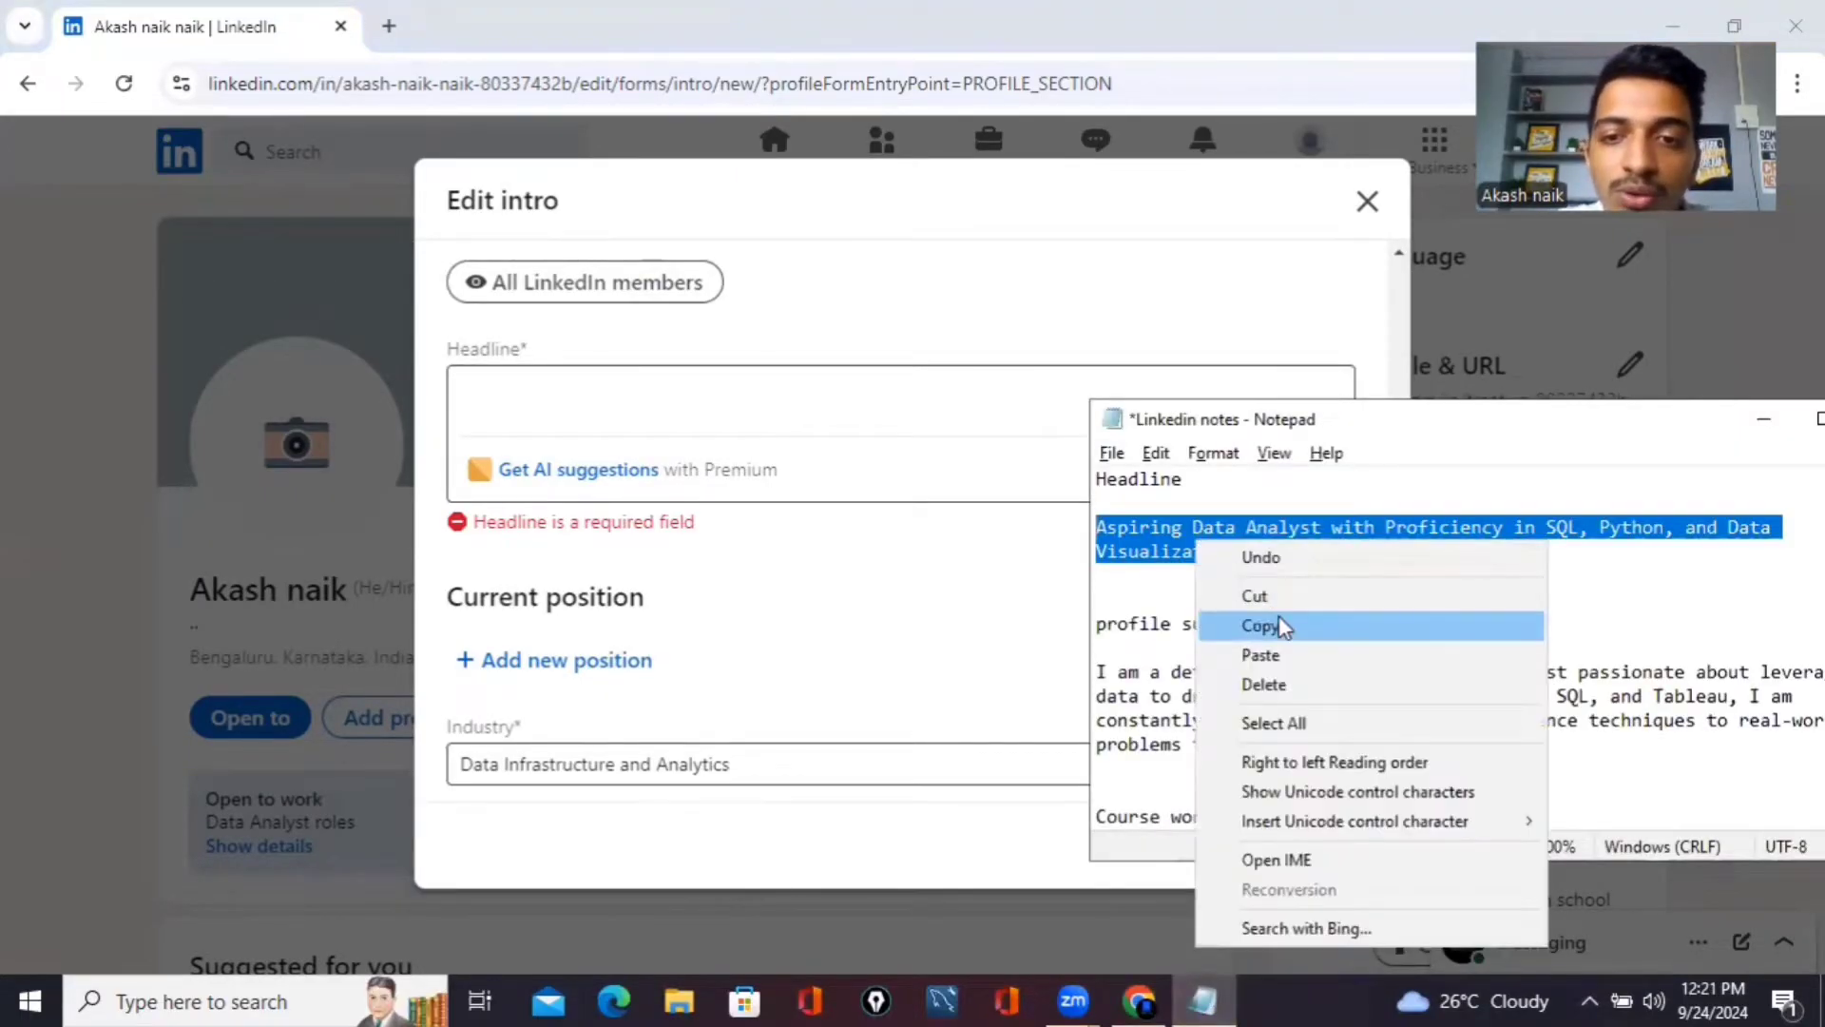
click(1282, 627)
click(673, 397)
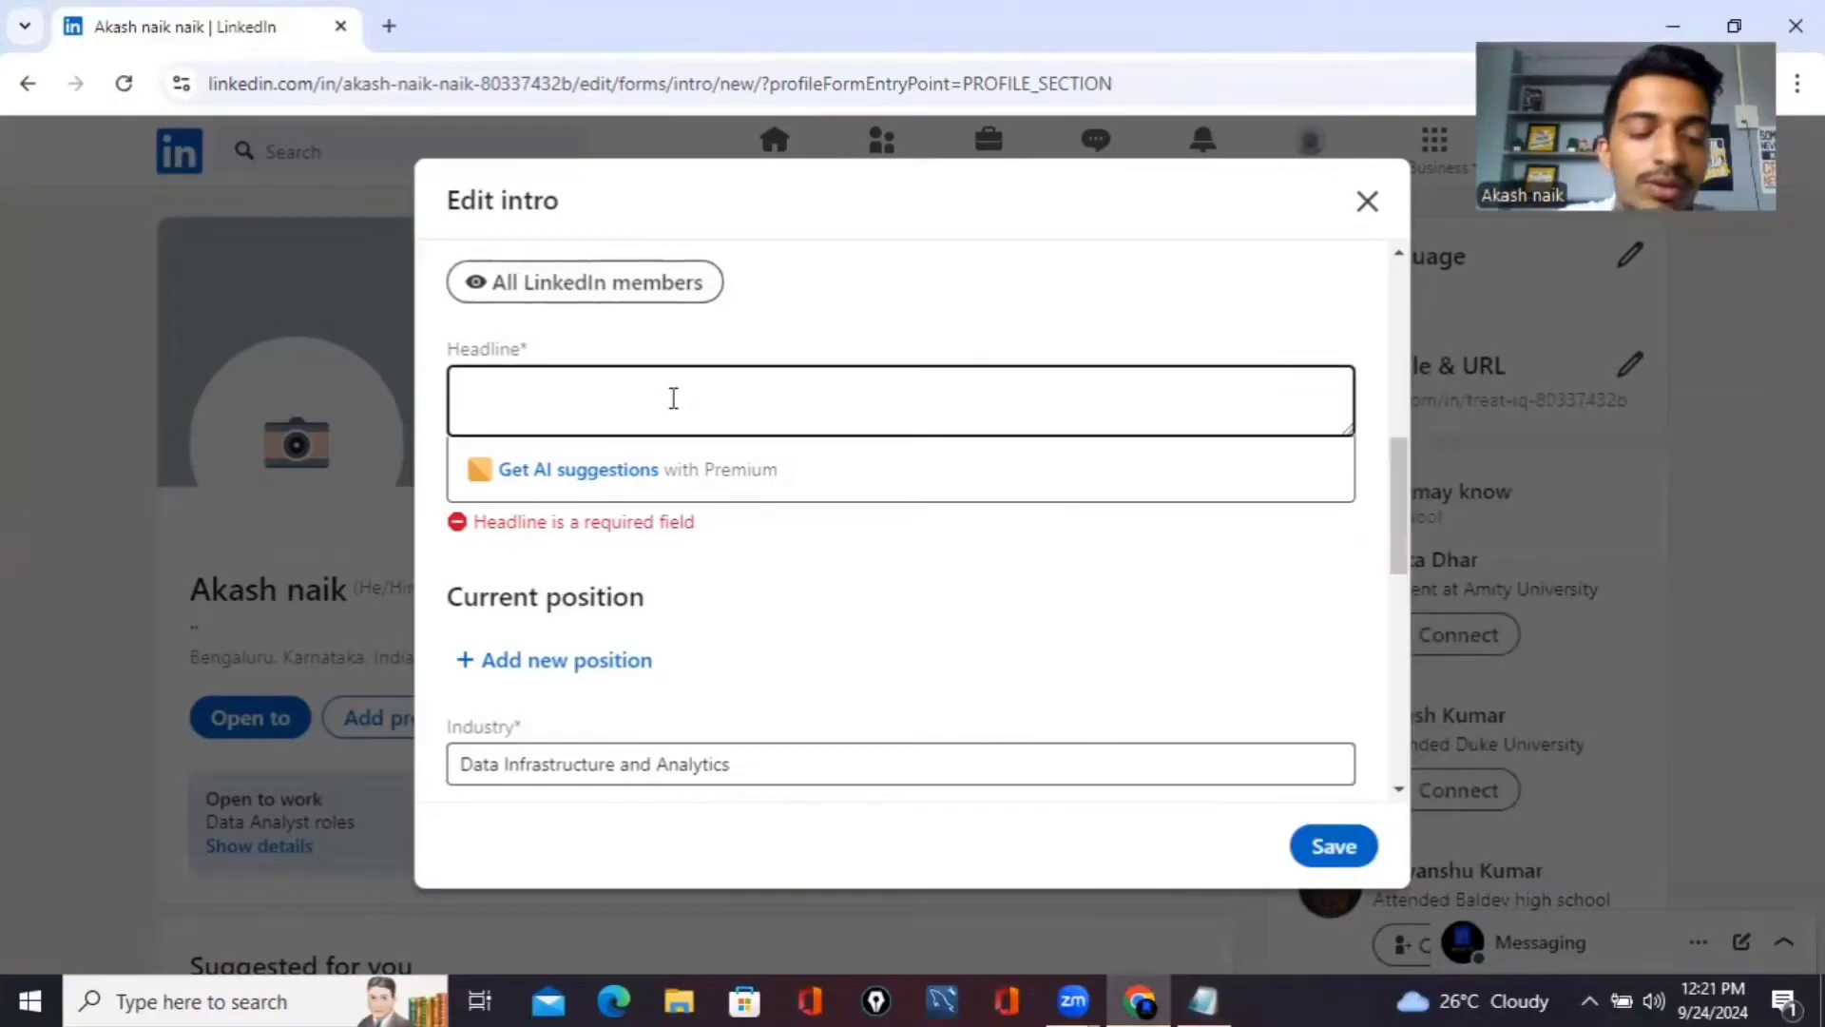
key(ctrl+v)
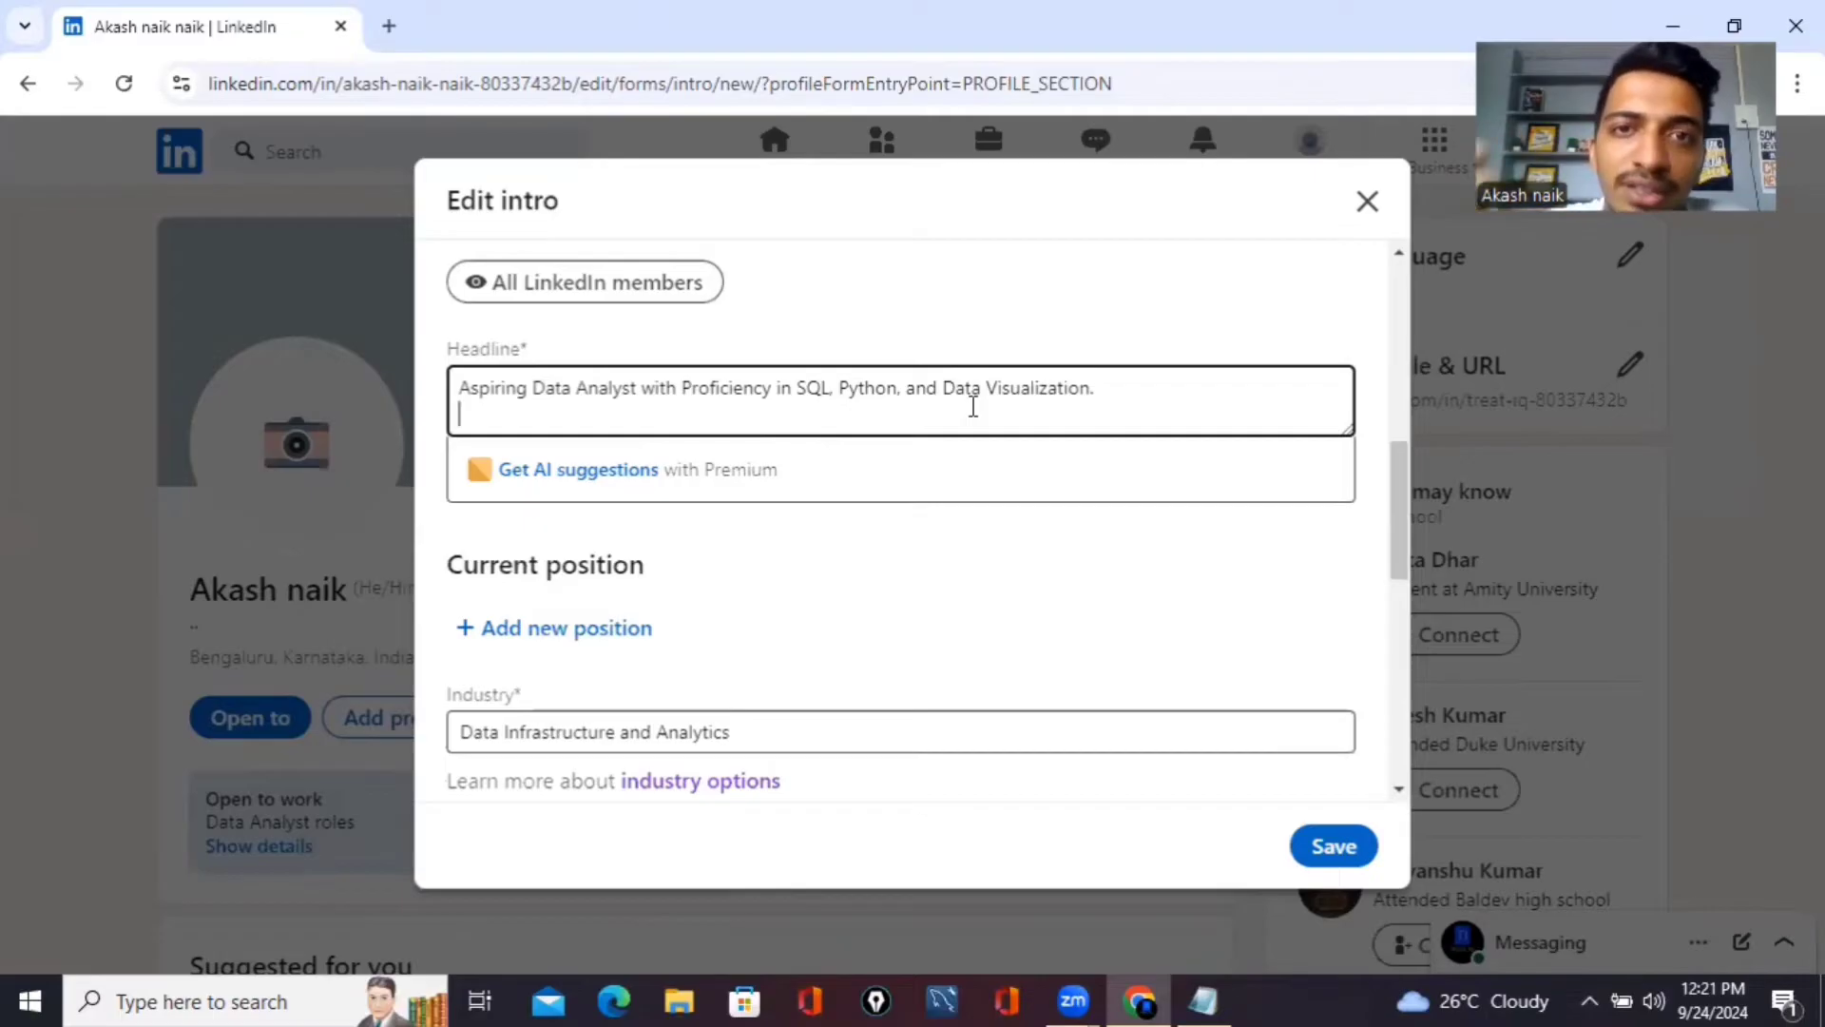
Set the intro's industry to Data Infrastructure and Analytics
scroll(973, 407, down, 2)
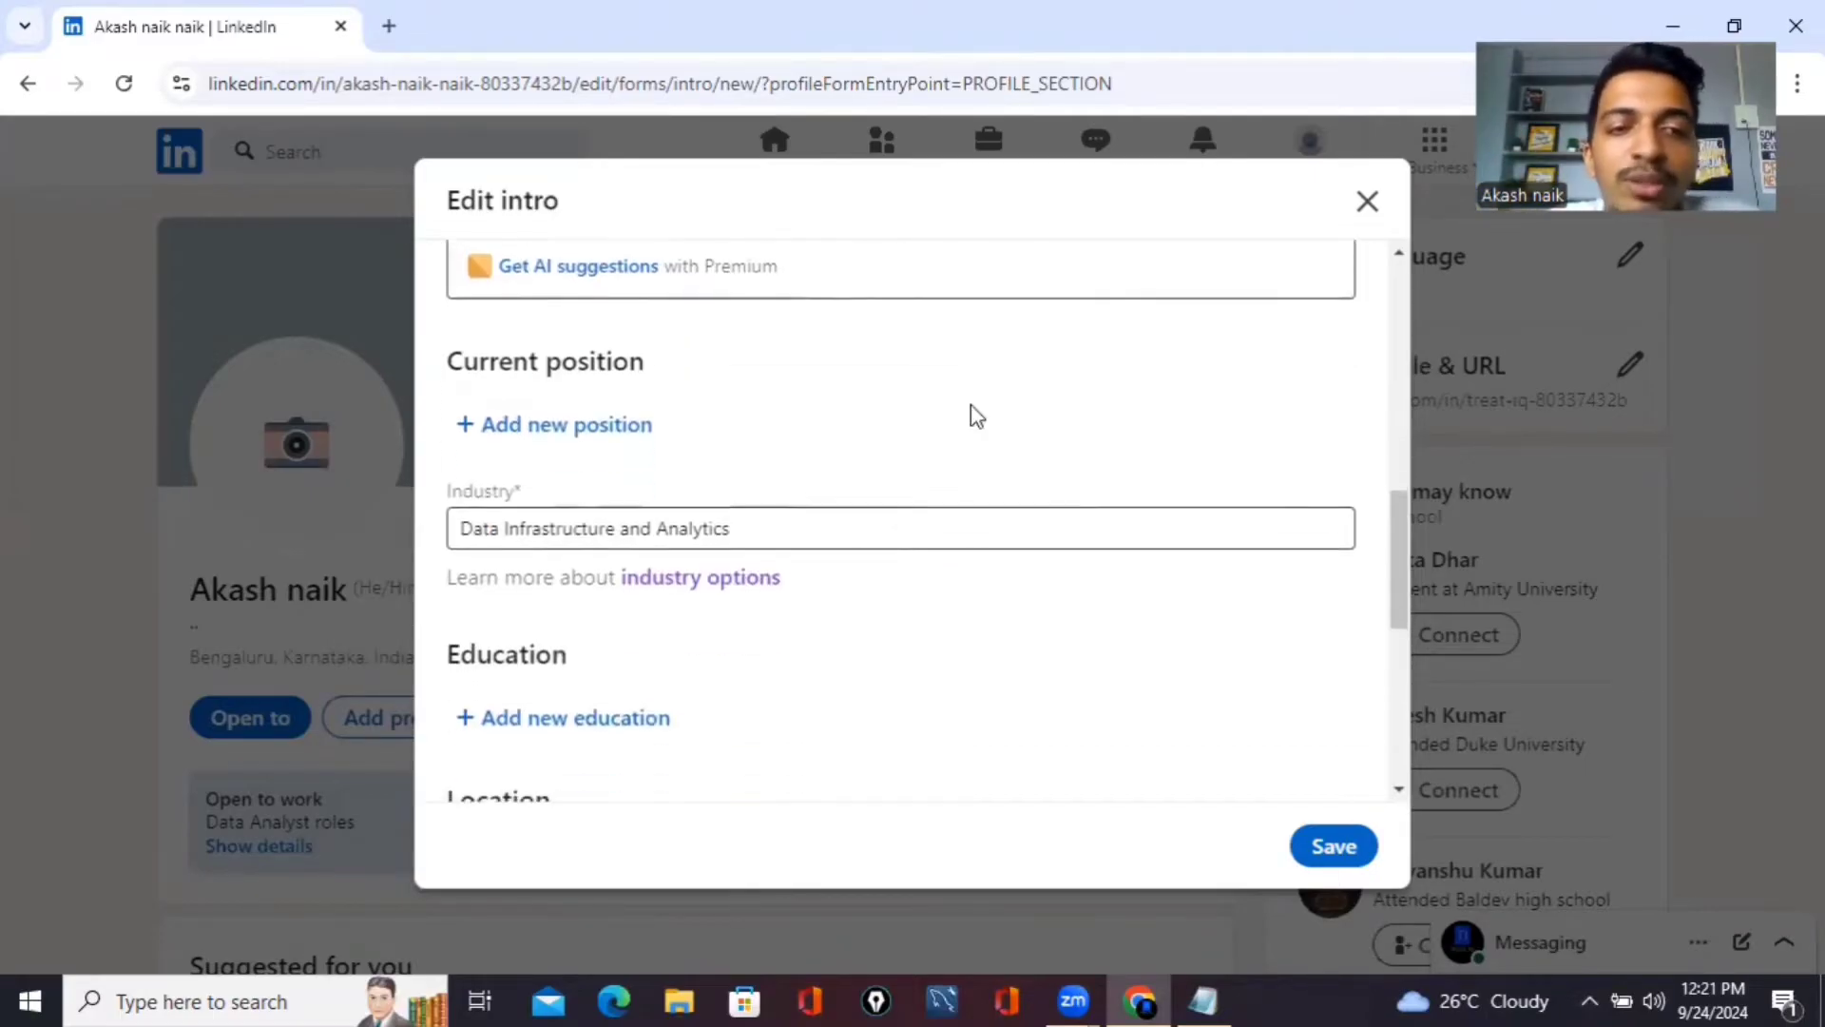
click(876, 510)
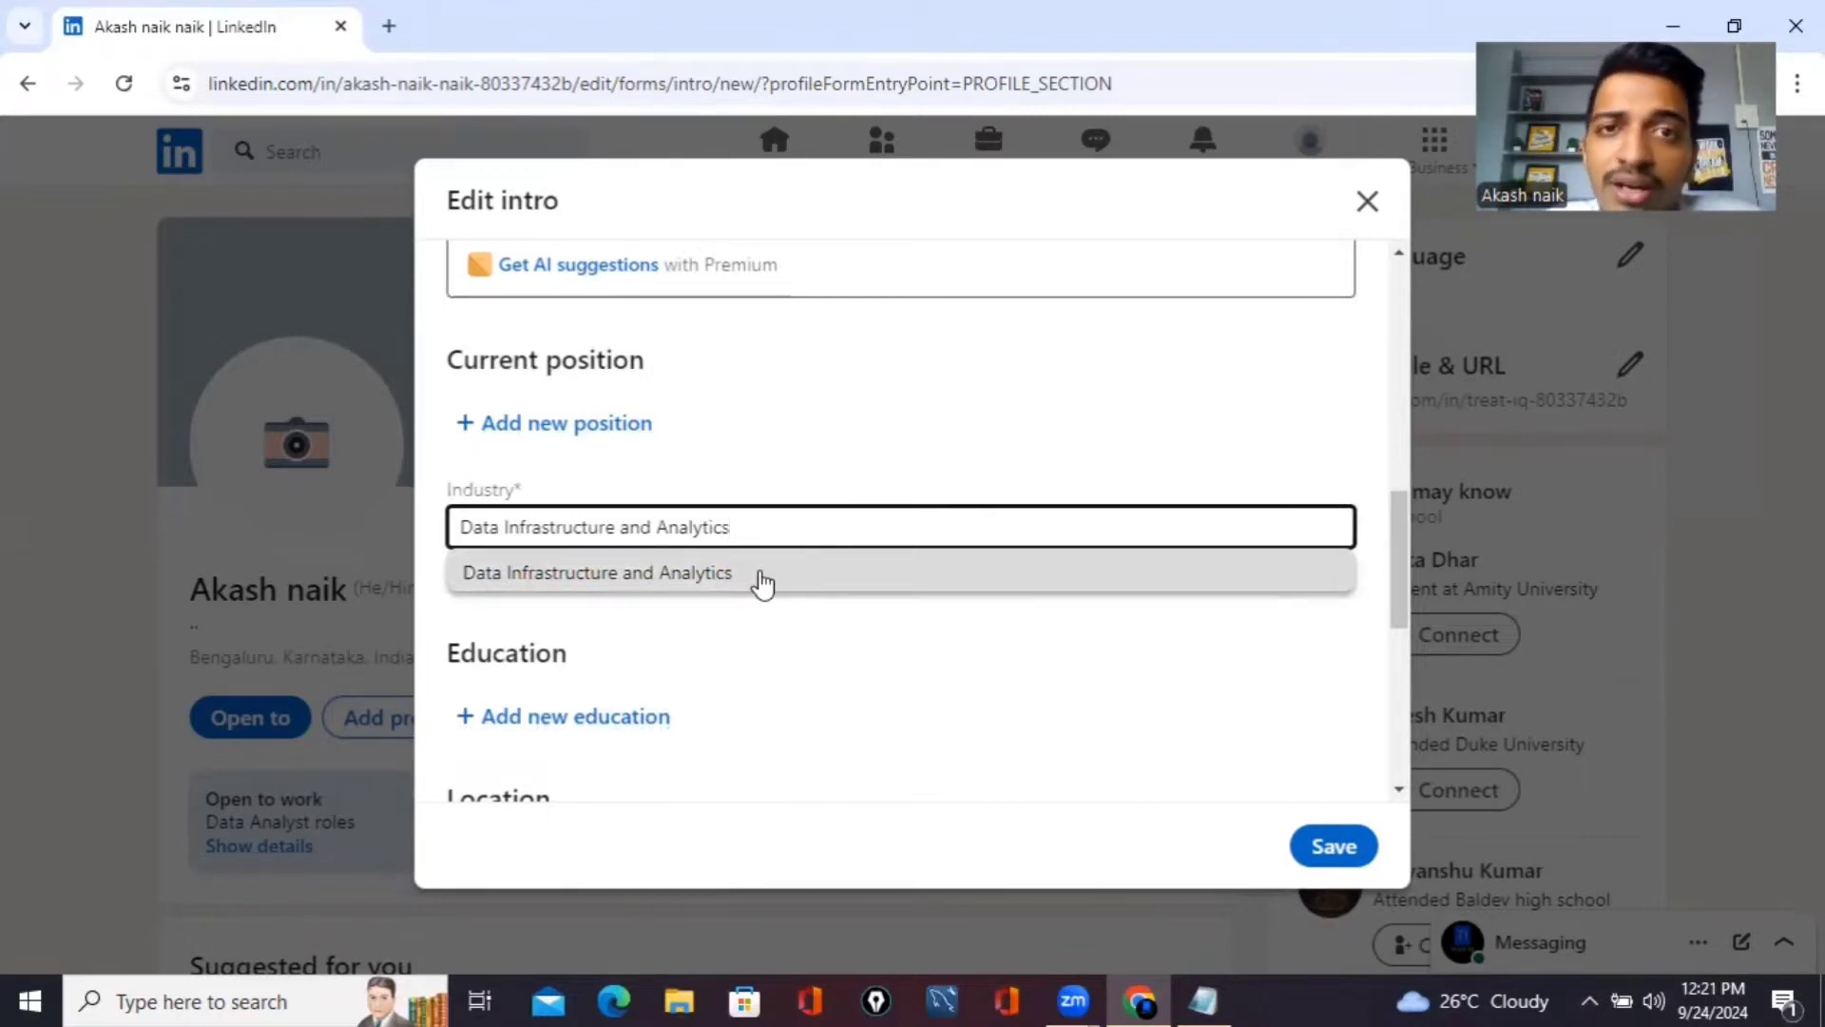
click(761, 580)
Check the country and city under Location, save the intro, and dismiss the Premium offer
scroll(758, 578, down, 4)
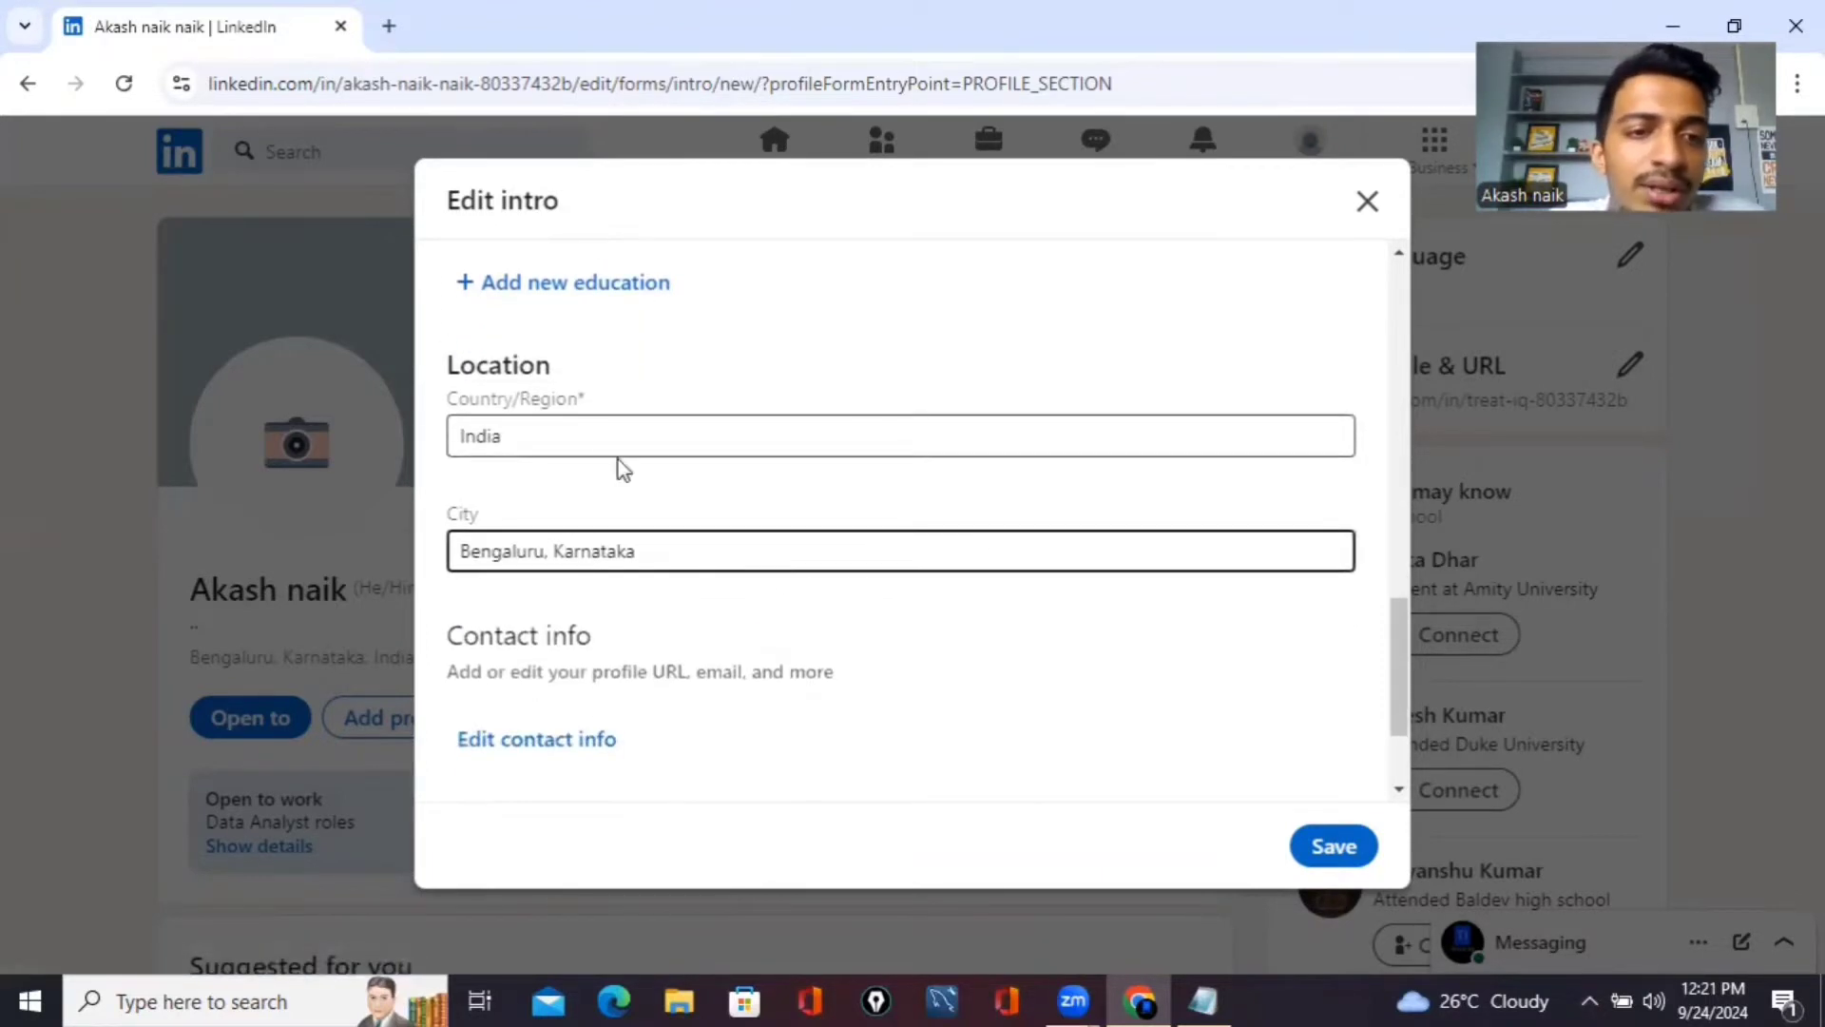
click(590, 431)
click(665, 488)
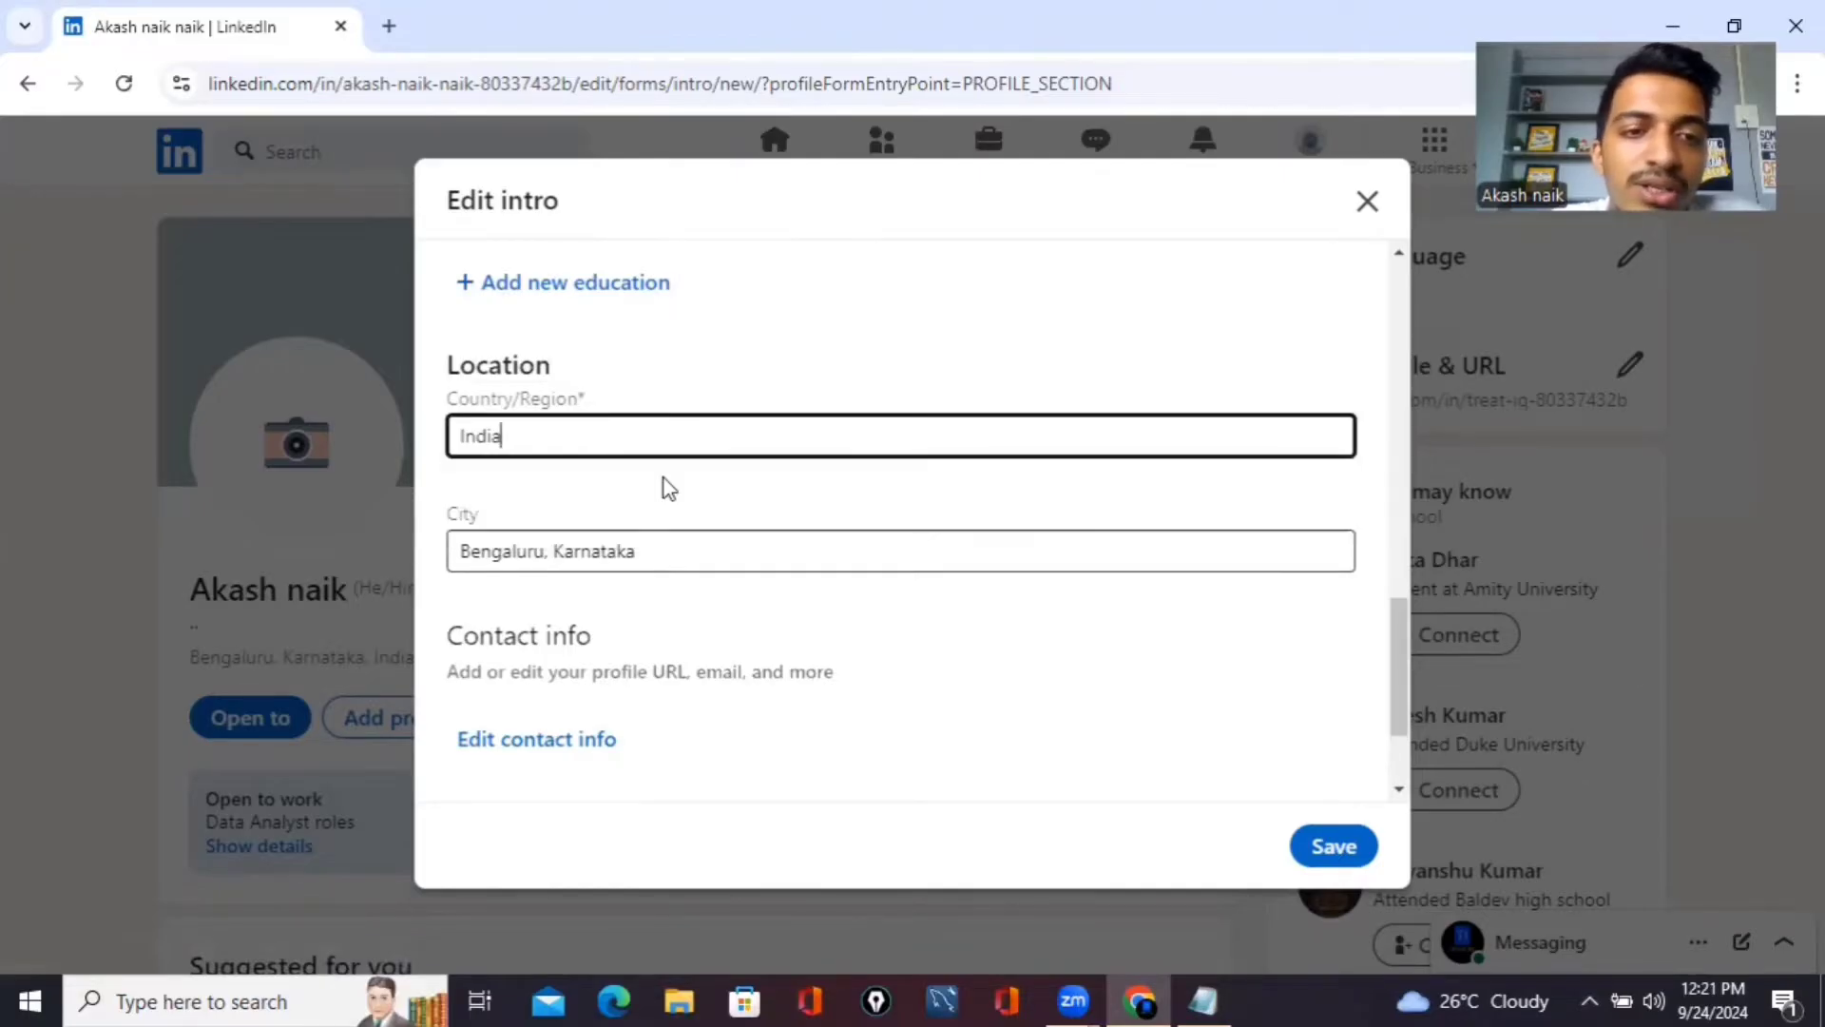
scroll(715, 529, down, 1)
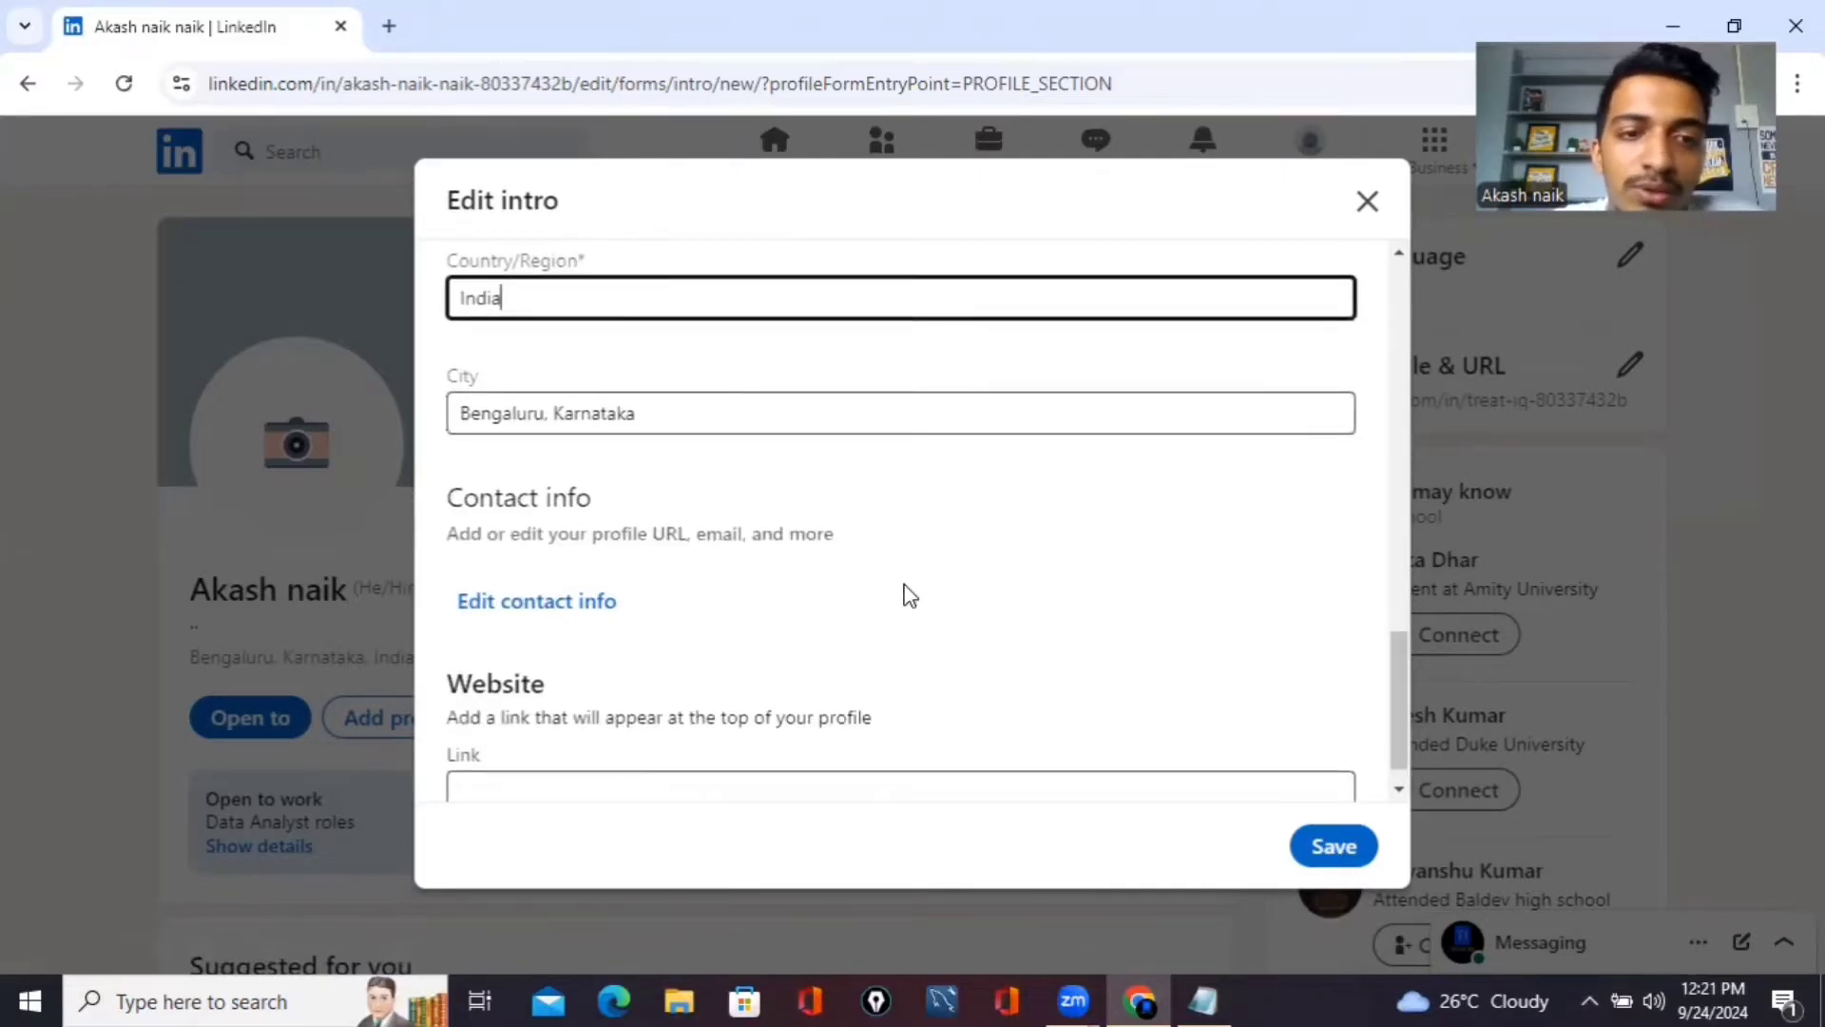
click(1334, 846)
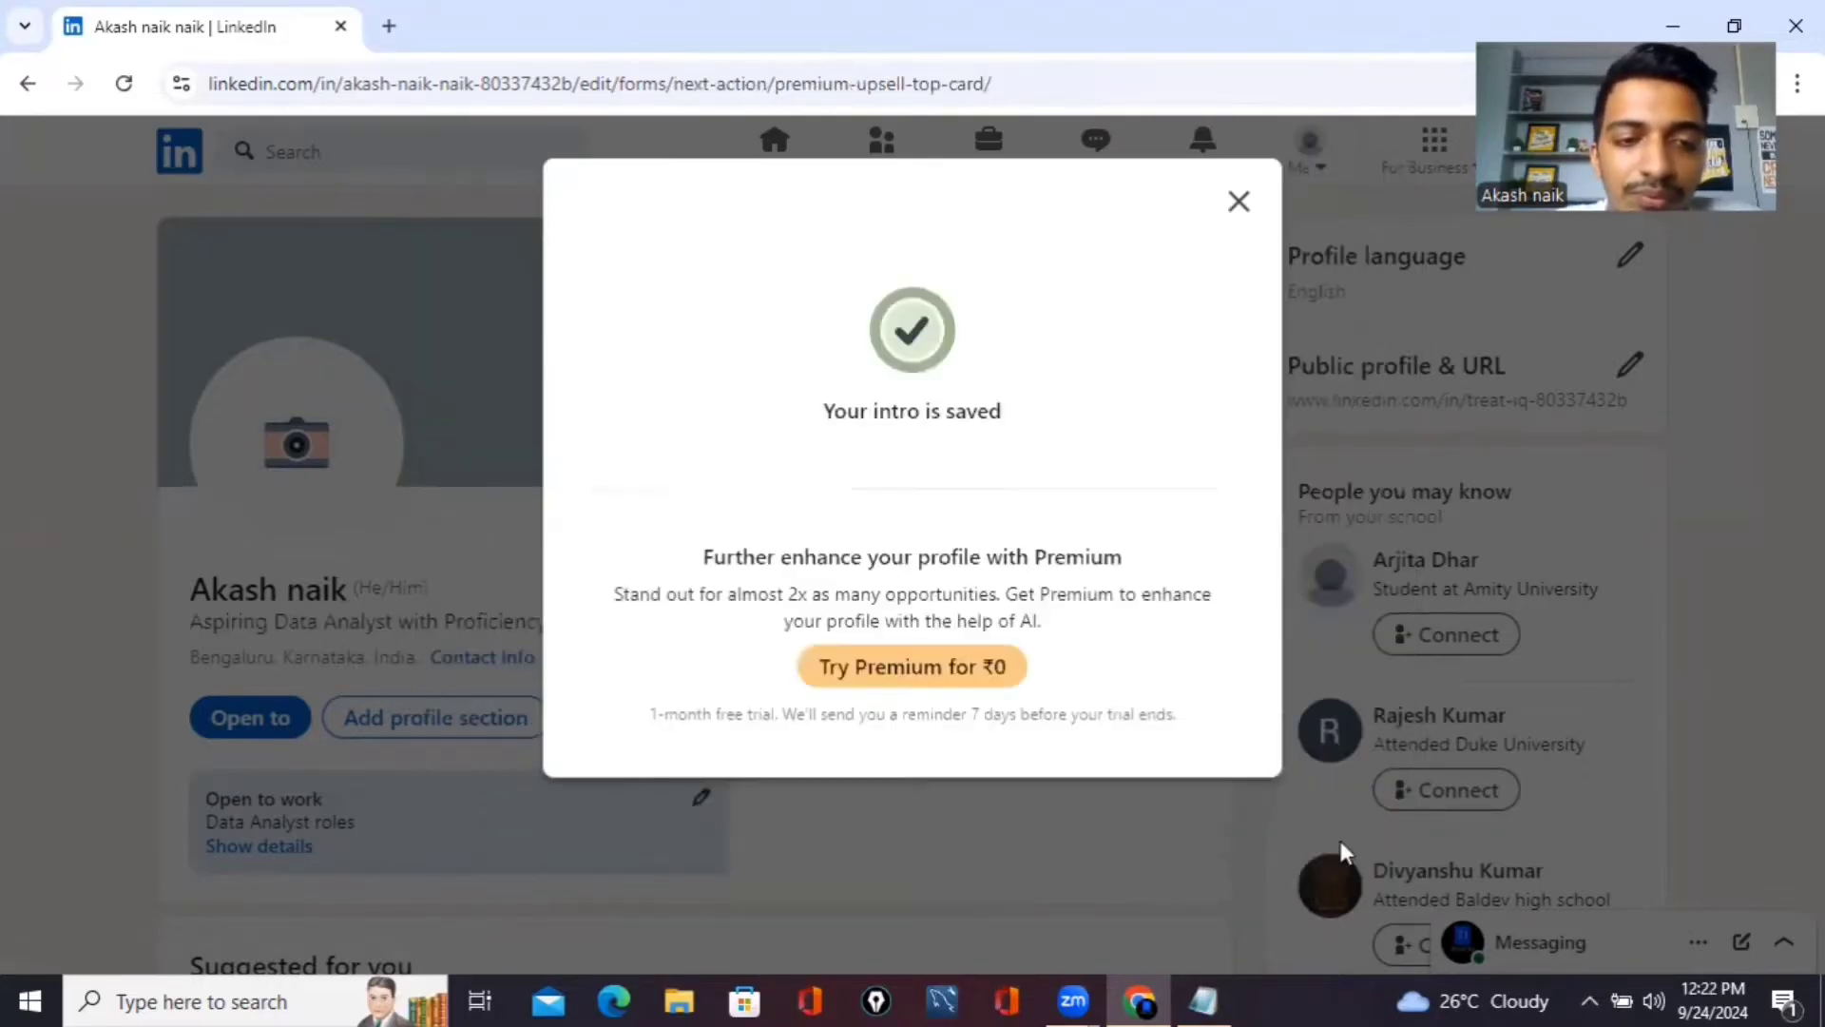
click(1238, 200)
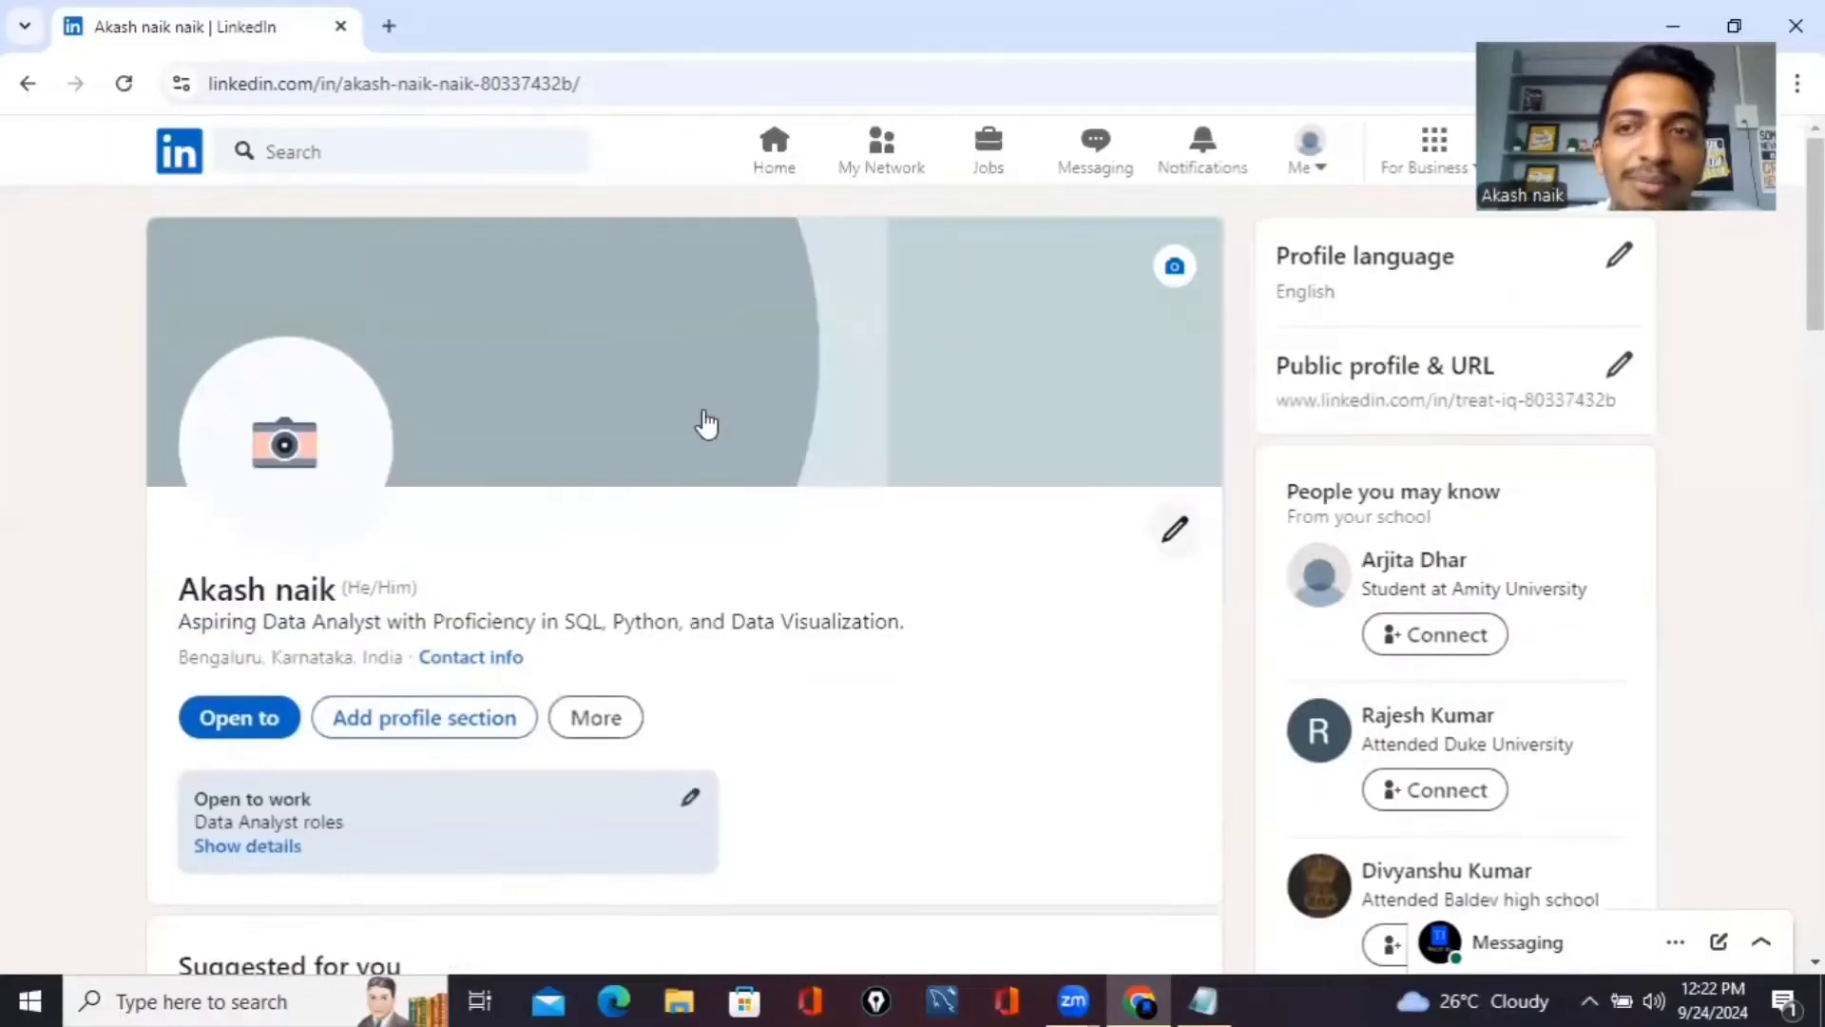
Upload the "DALL-E 2024-09-24 12.18.02" portrait from Downloads as the profile photo and save it with the default crop
click(330, 470)
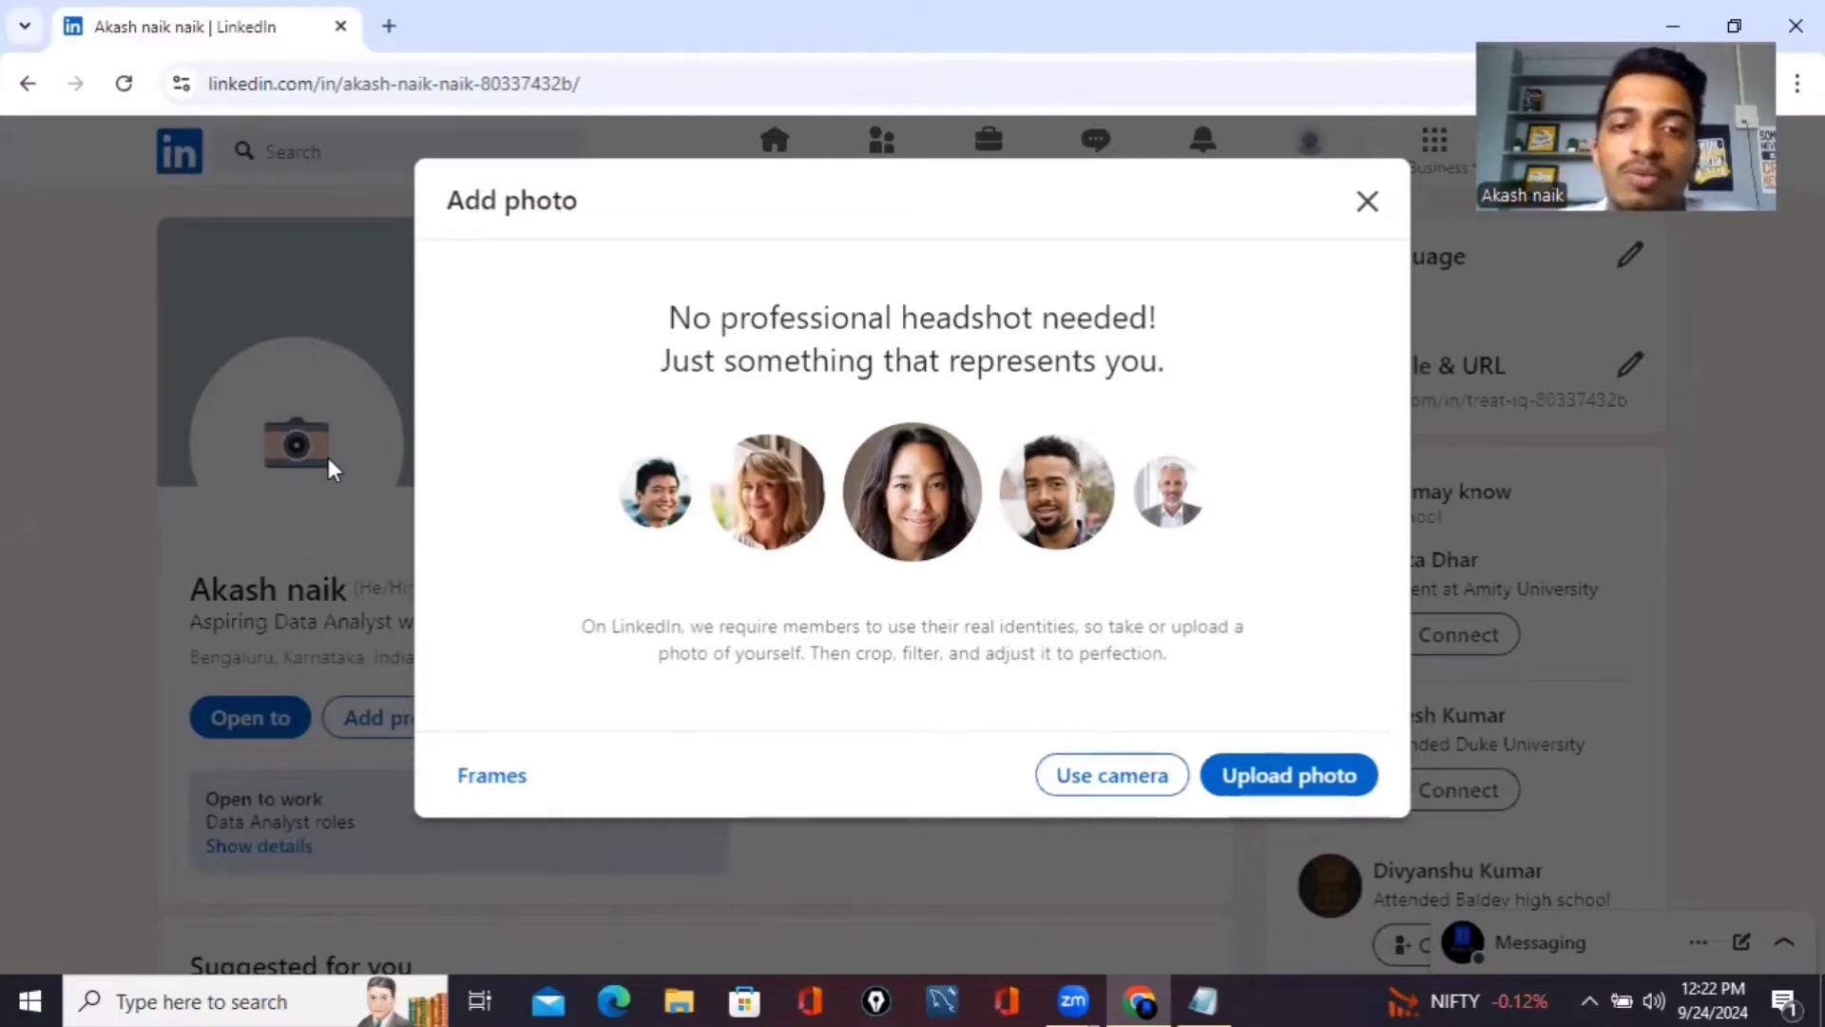
click(1260, 787)
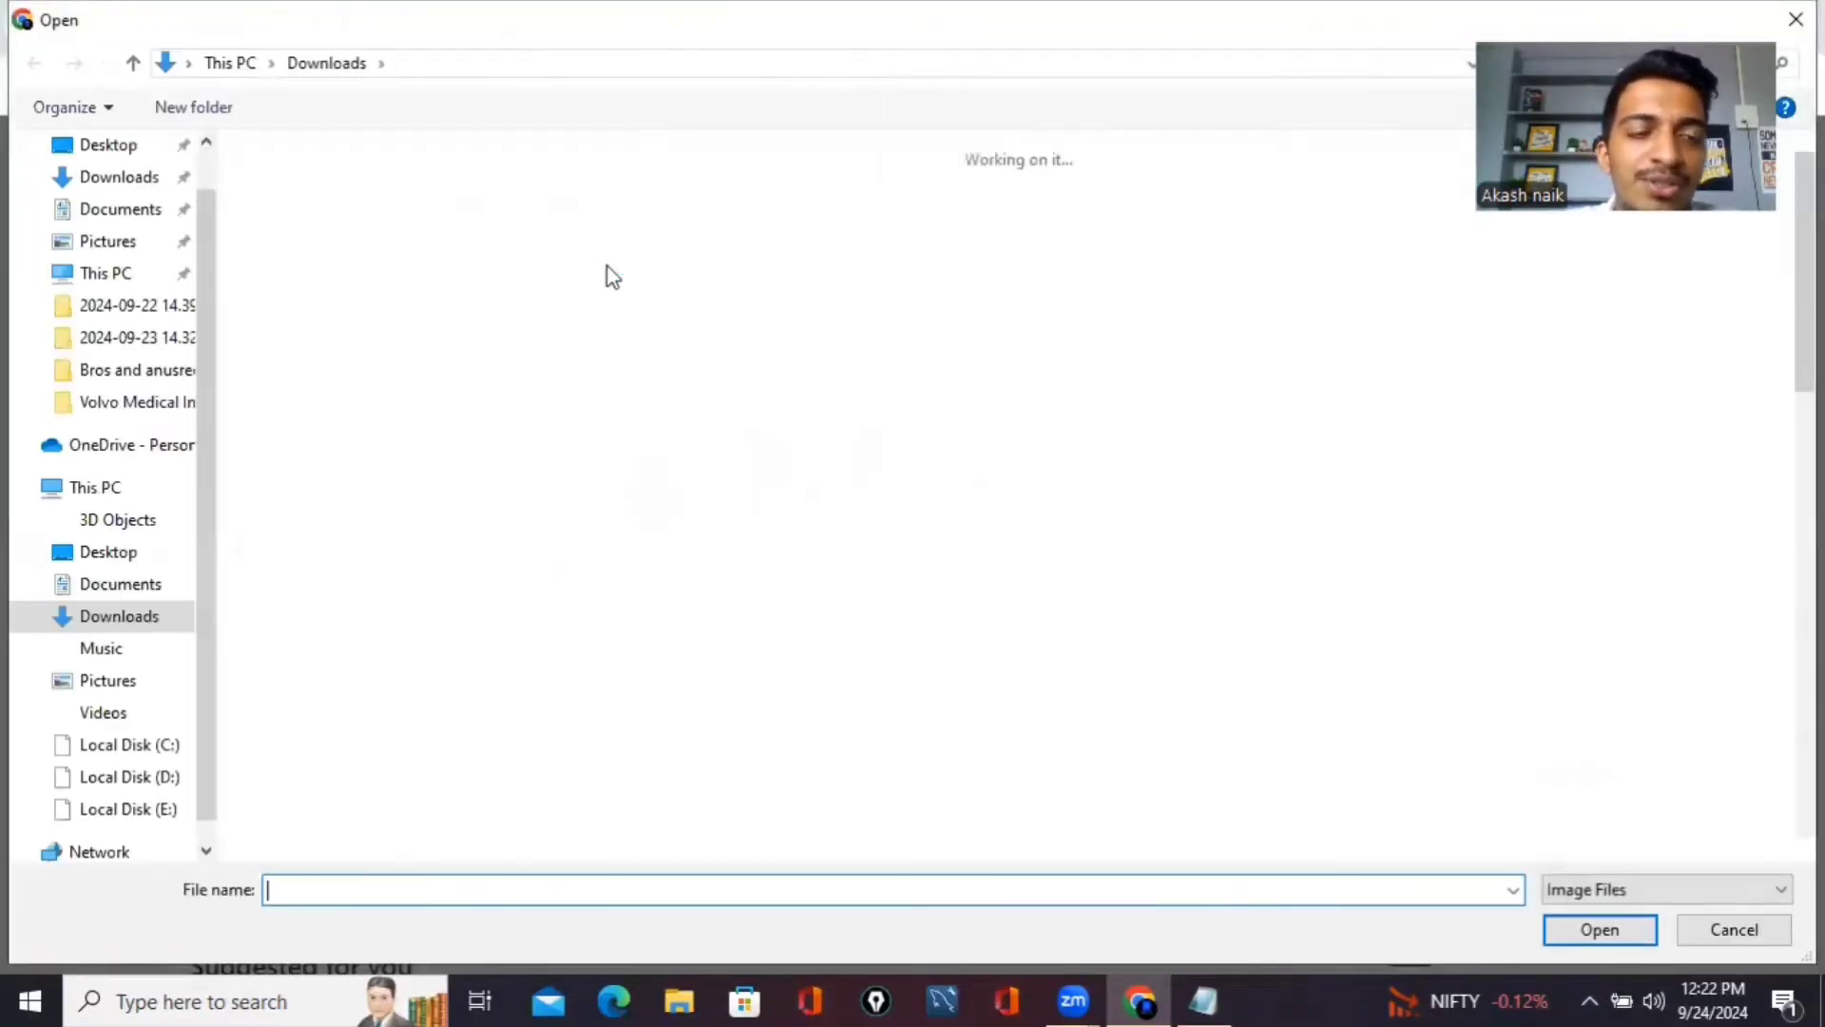
click(378, 249)
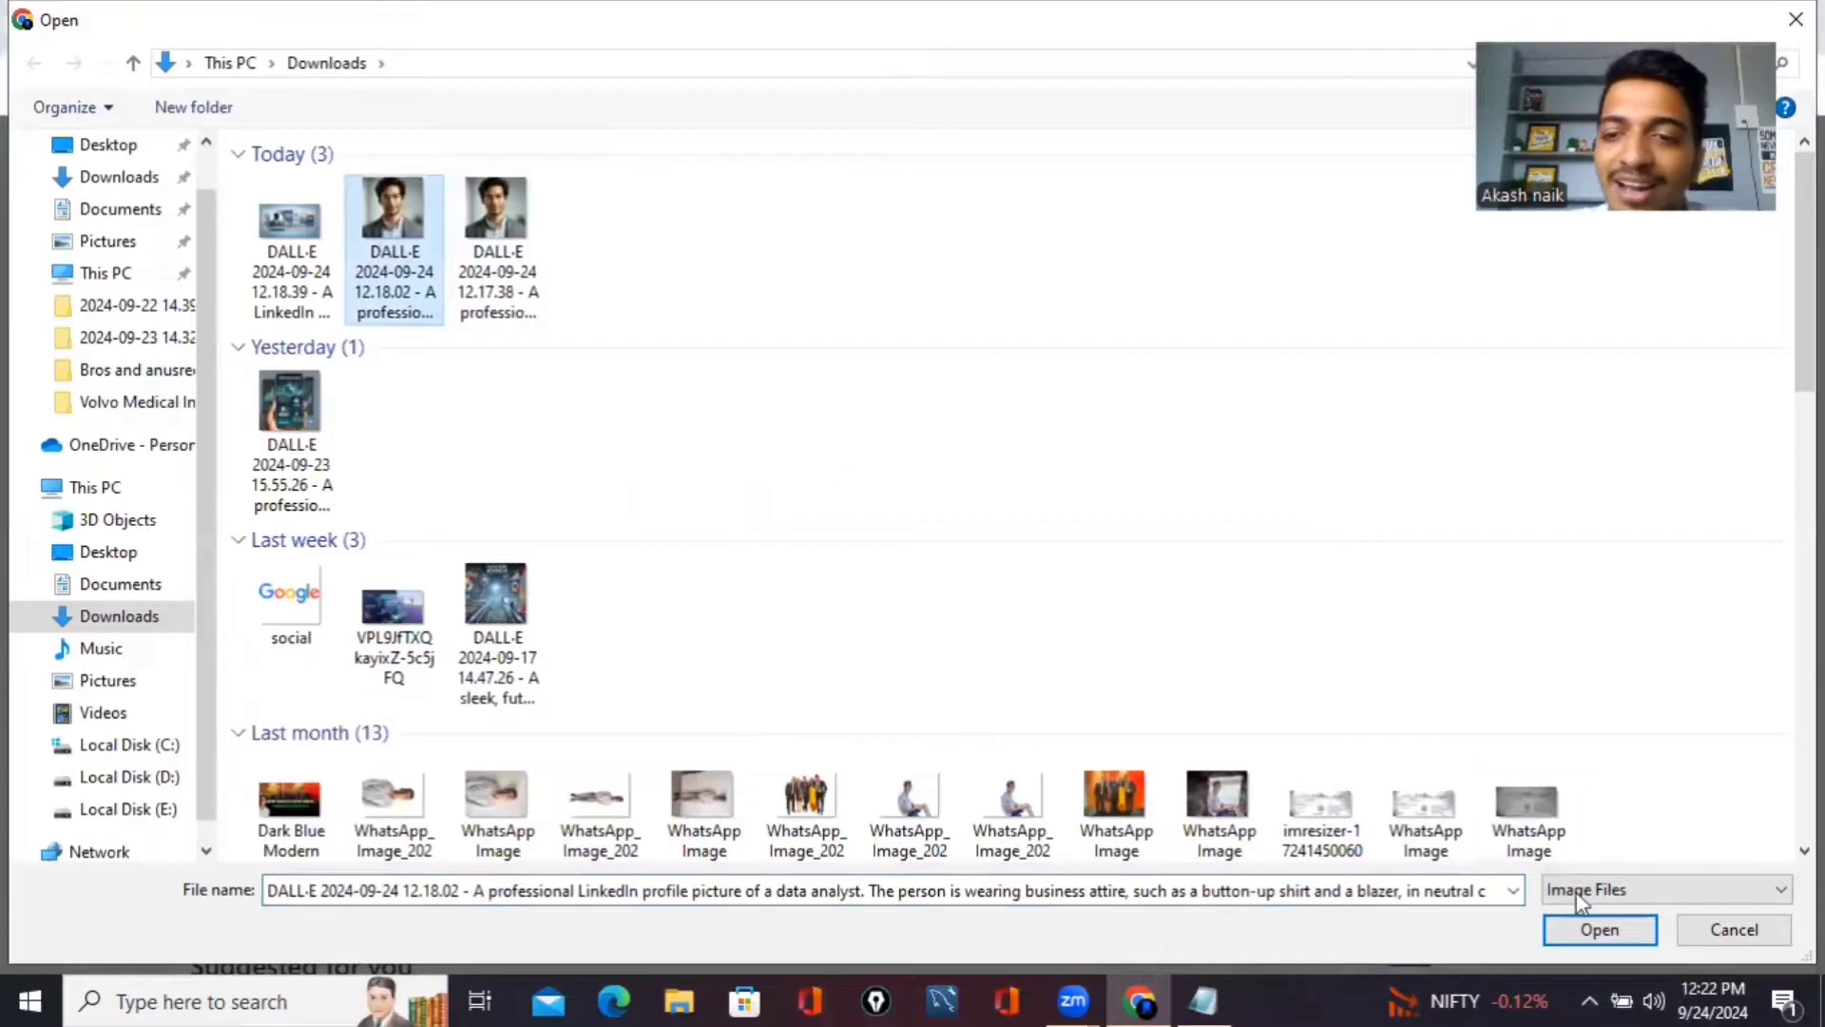
click(1574, 937)
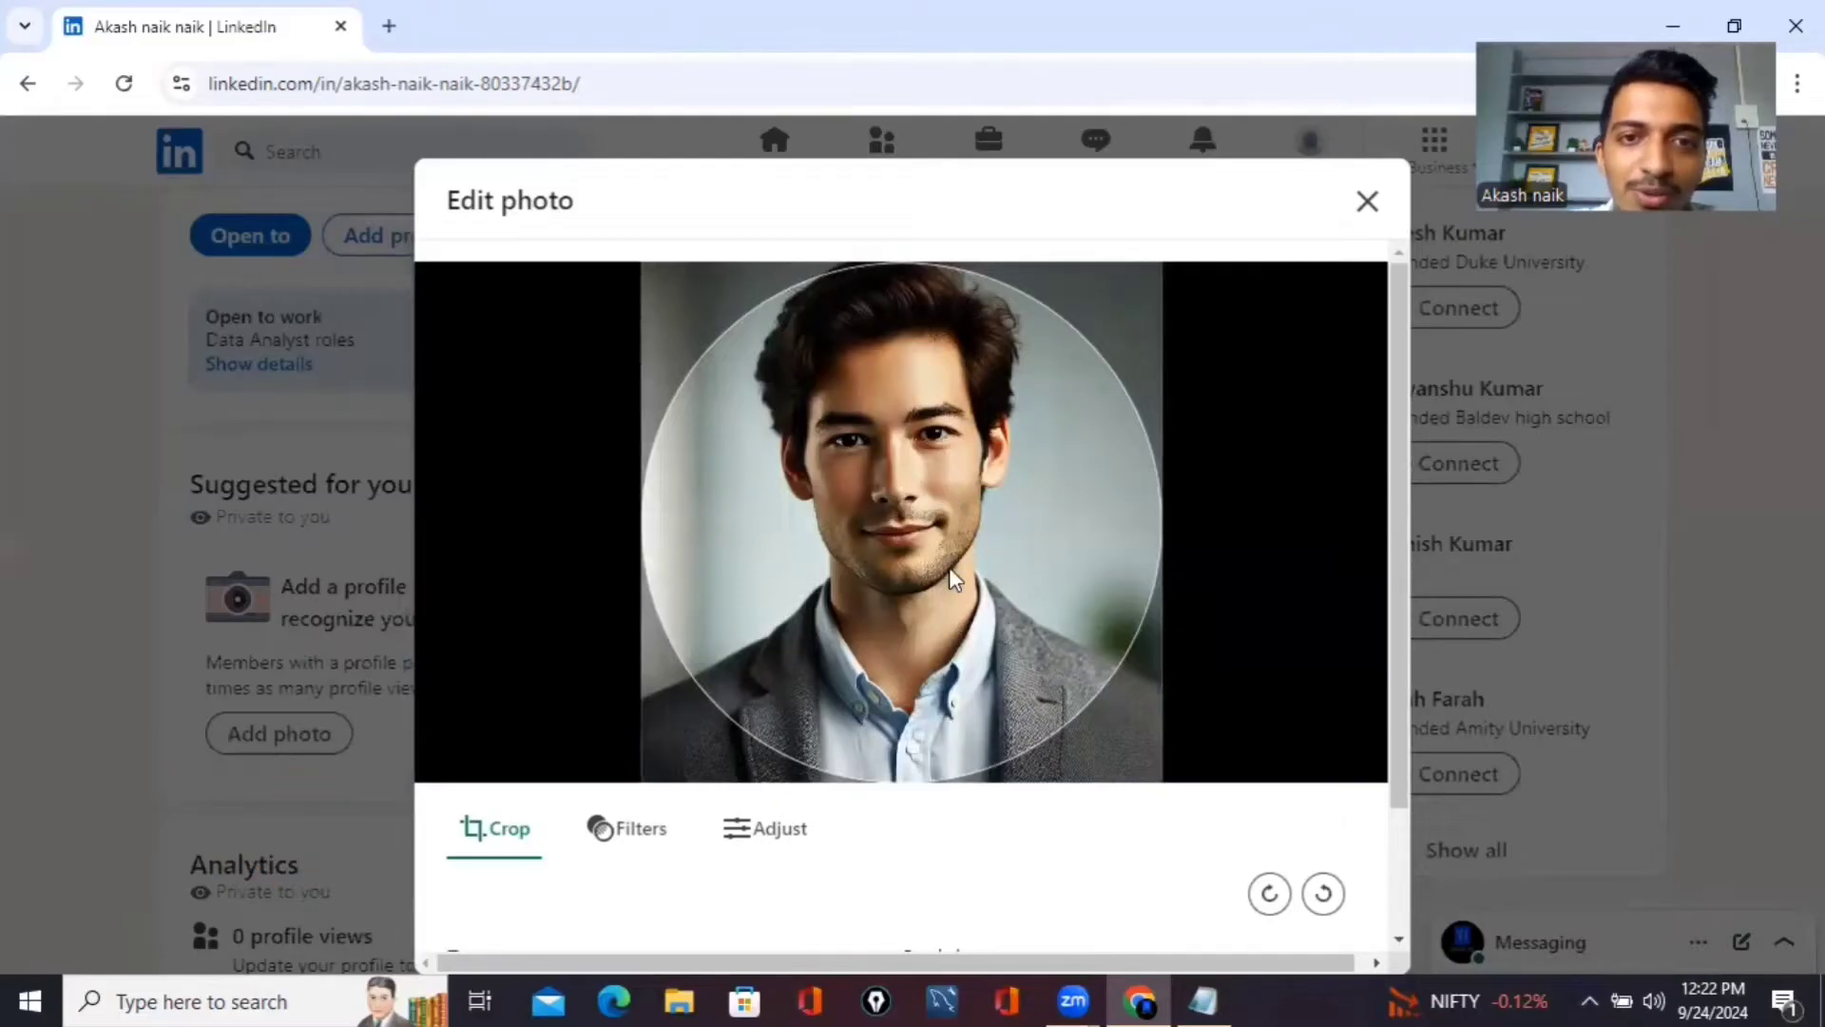
scroll(1200, 386, down, 2)
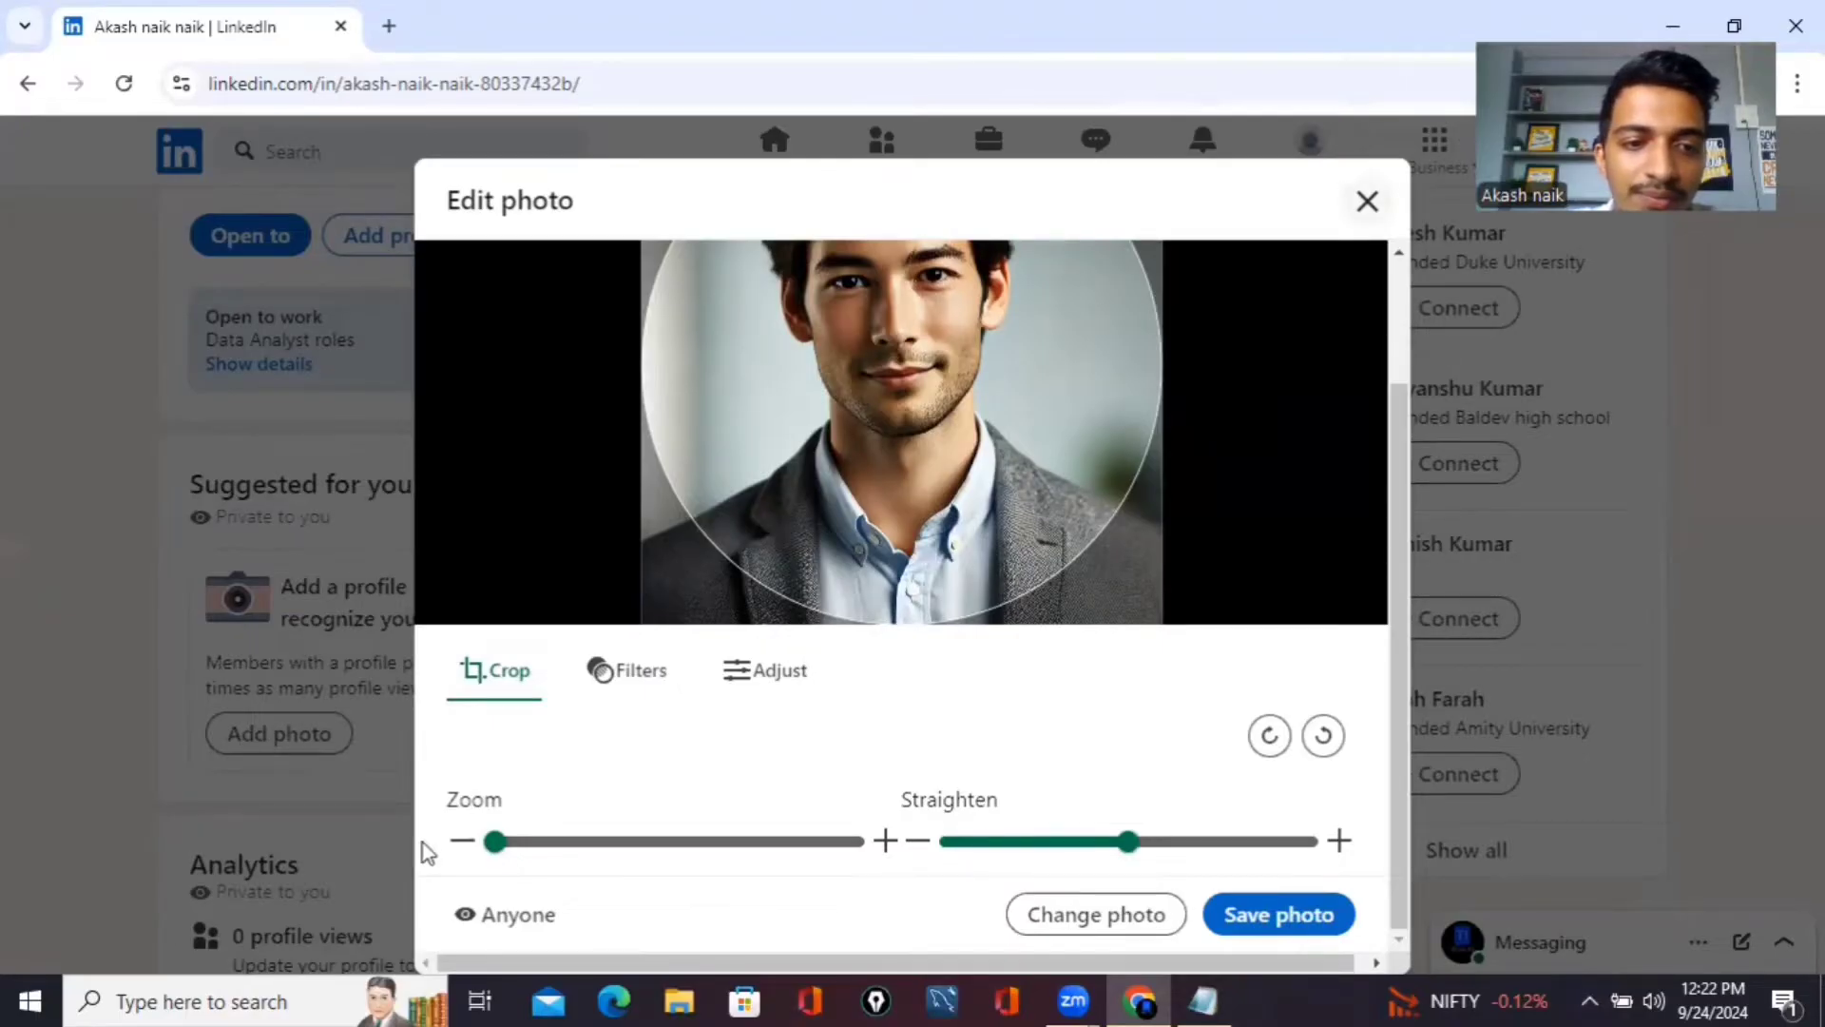
click(1268, 915)
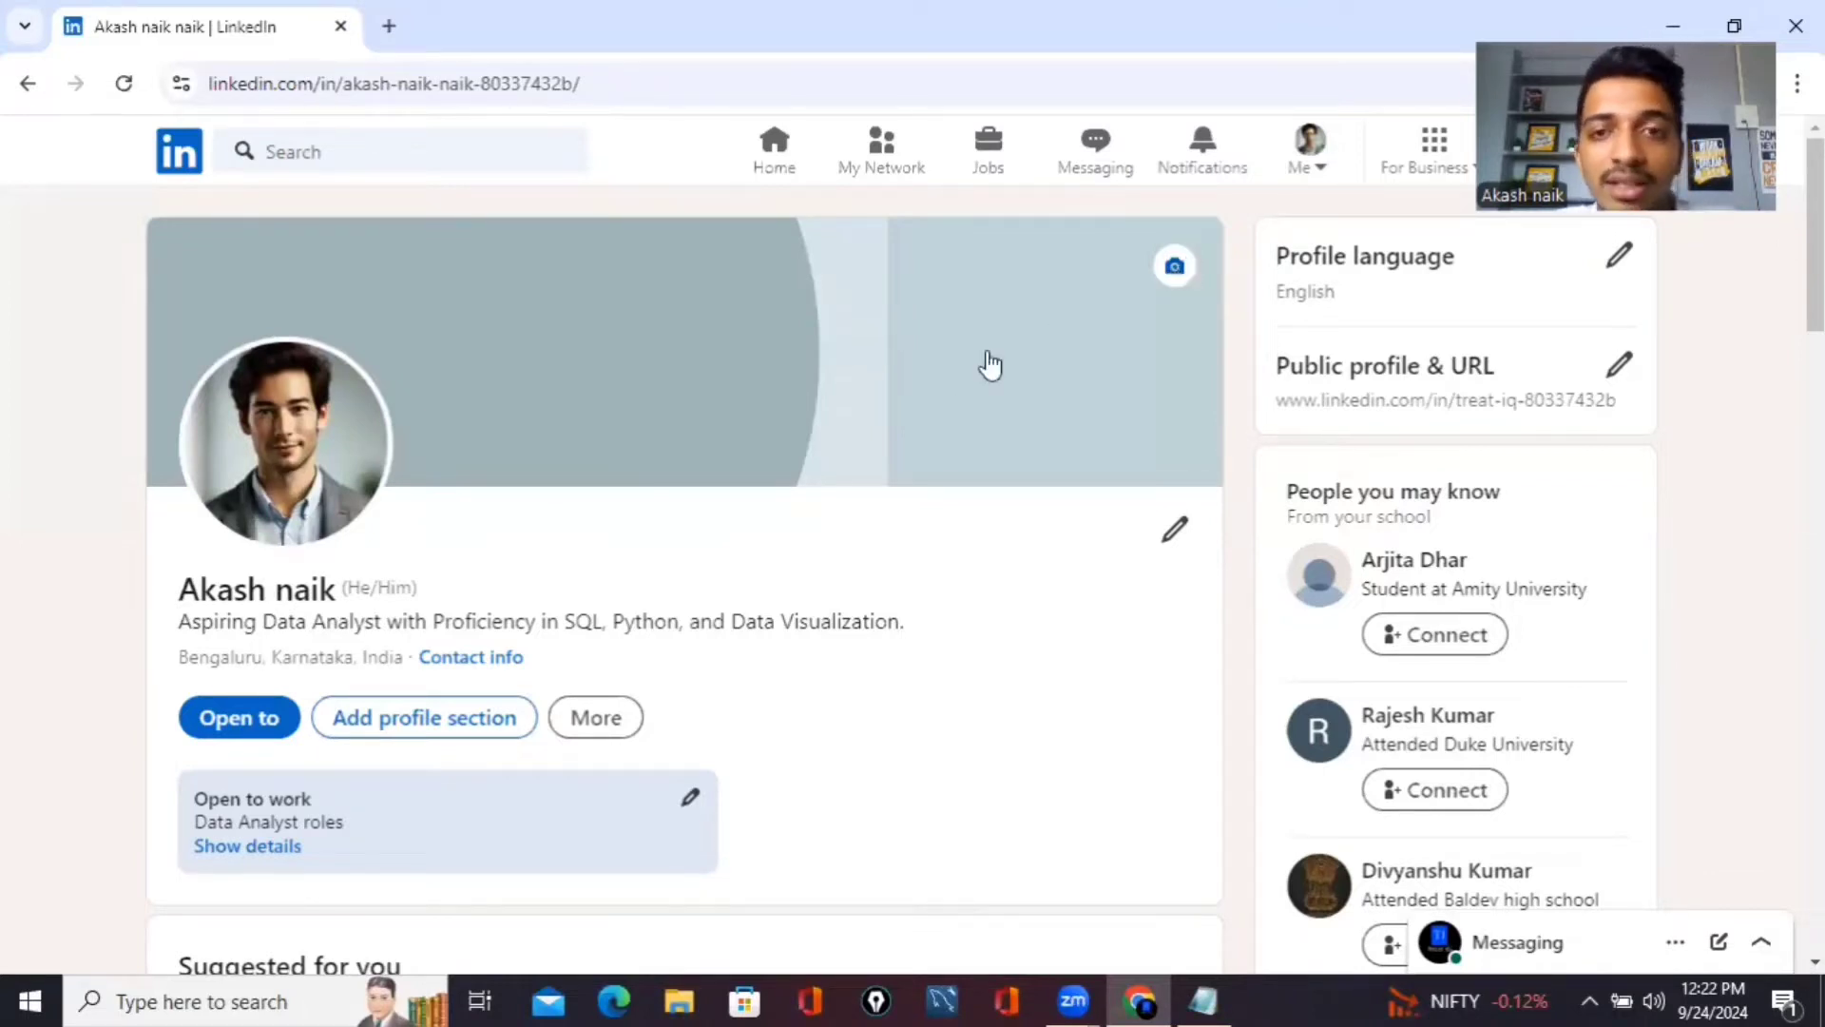
Upload the "DALL-E 2024-09-24 12.18.39" banner image from Downloads as the background photo and apply it with the default crop
click(1178, 270)
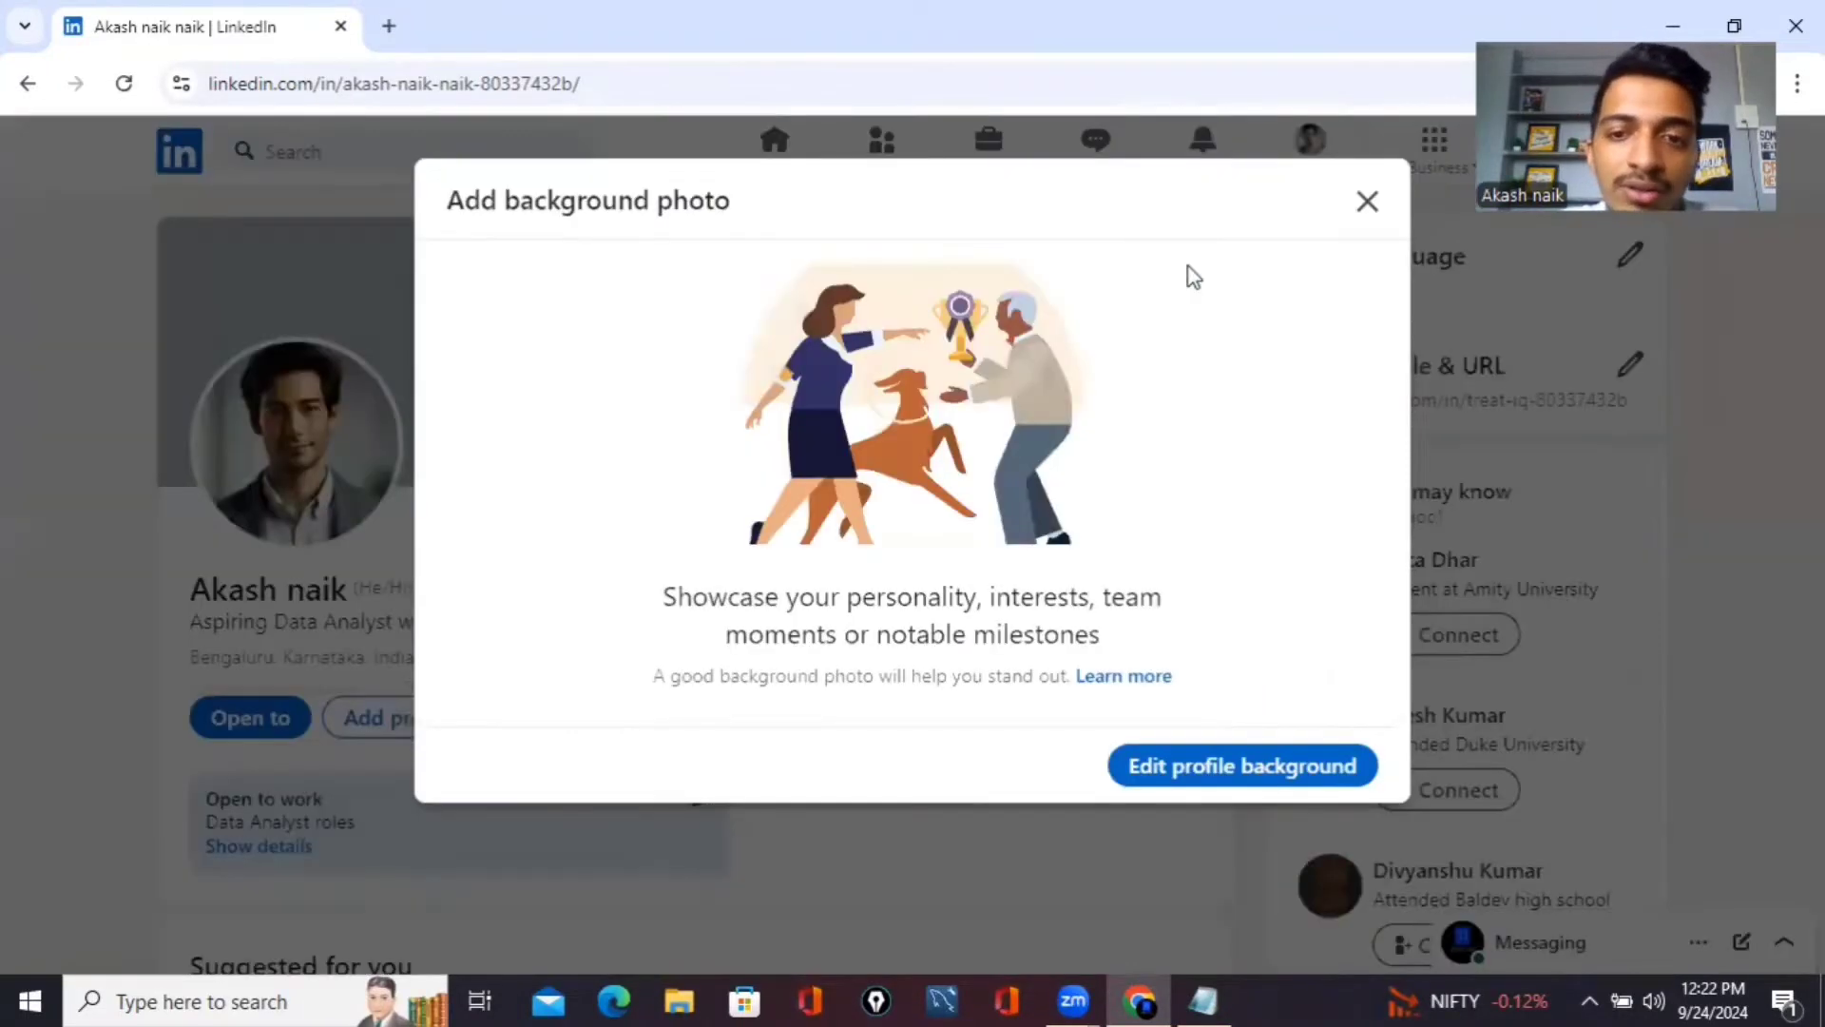
click(1242, 772)
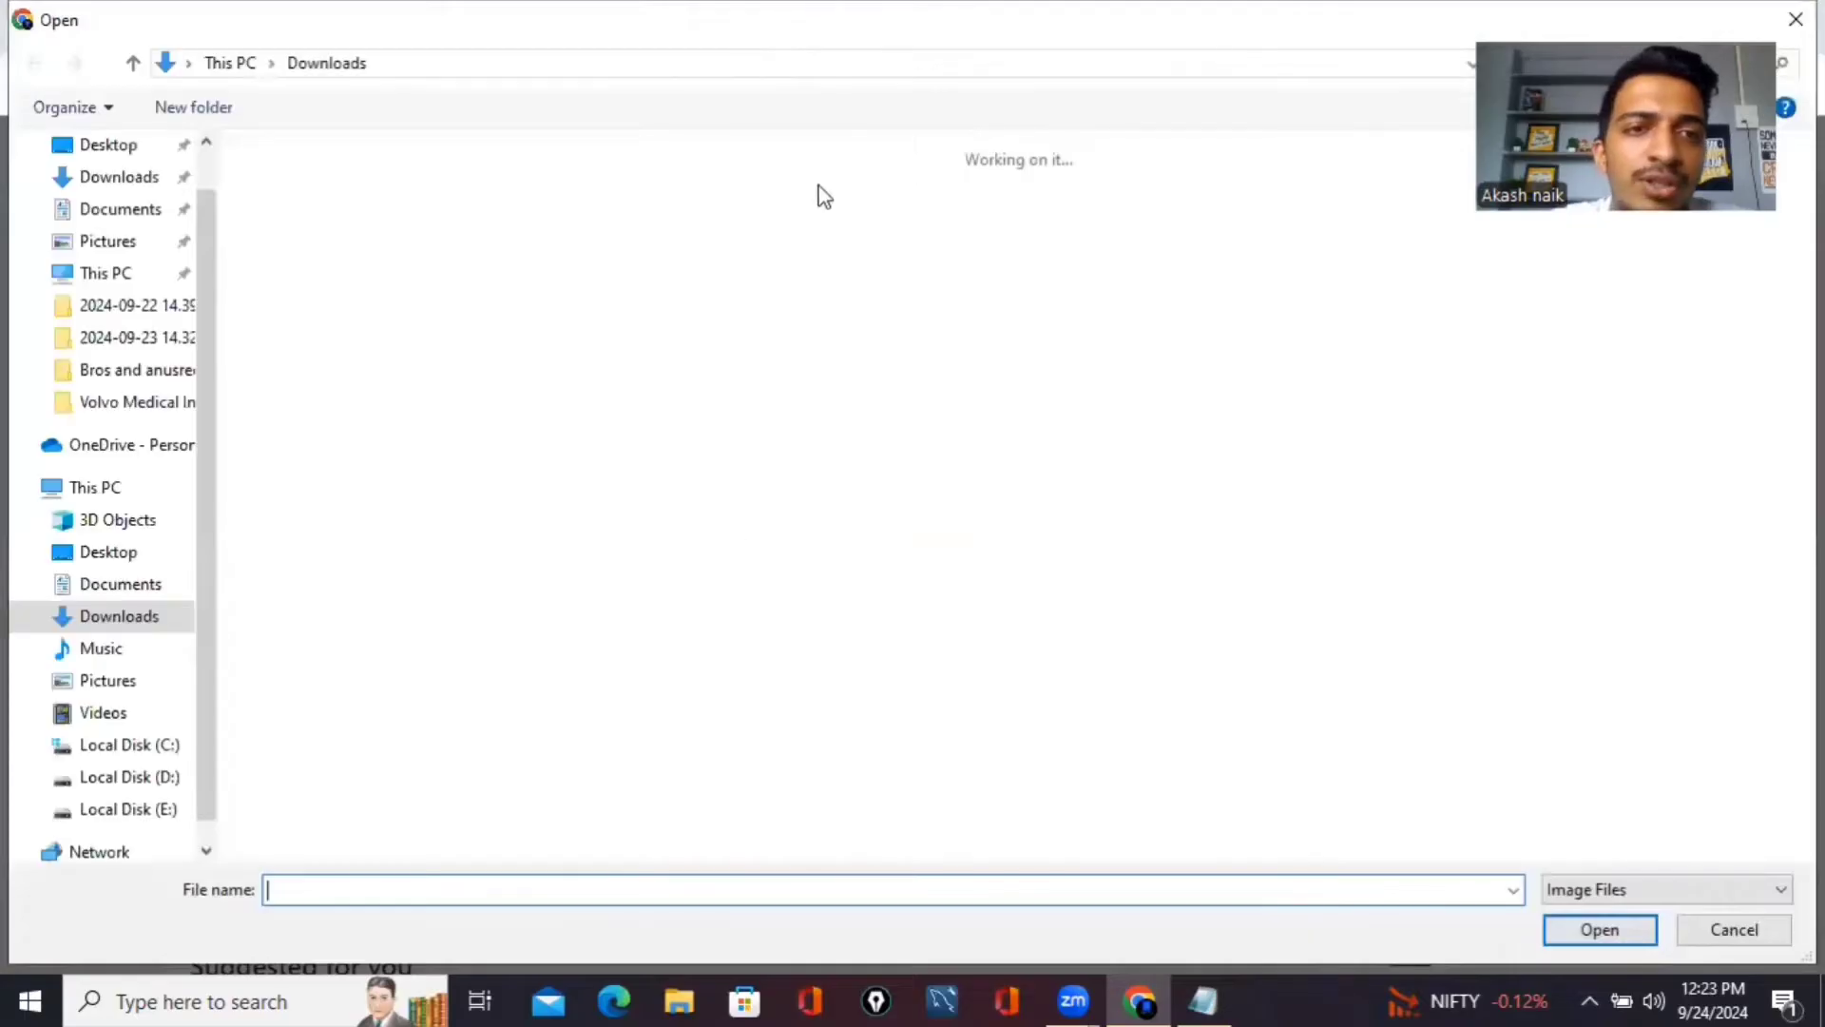
click(295, 249)
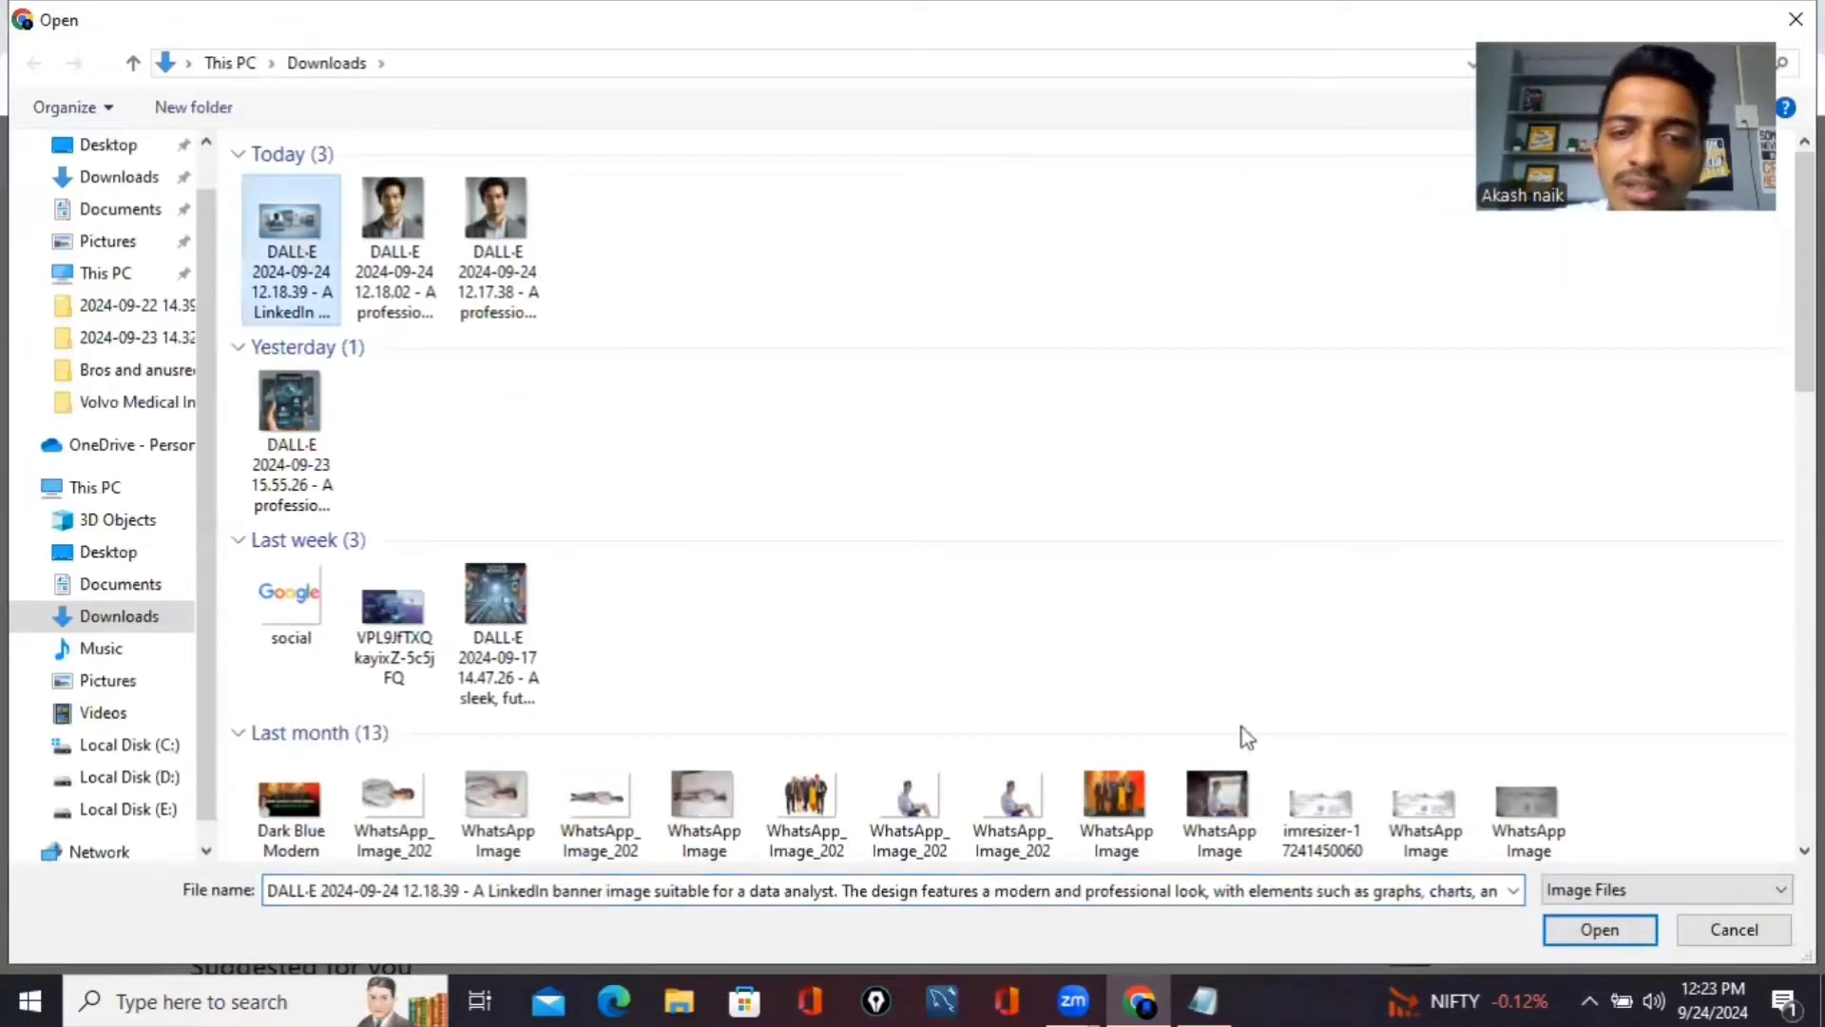
click(1584, 929)
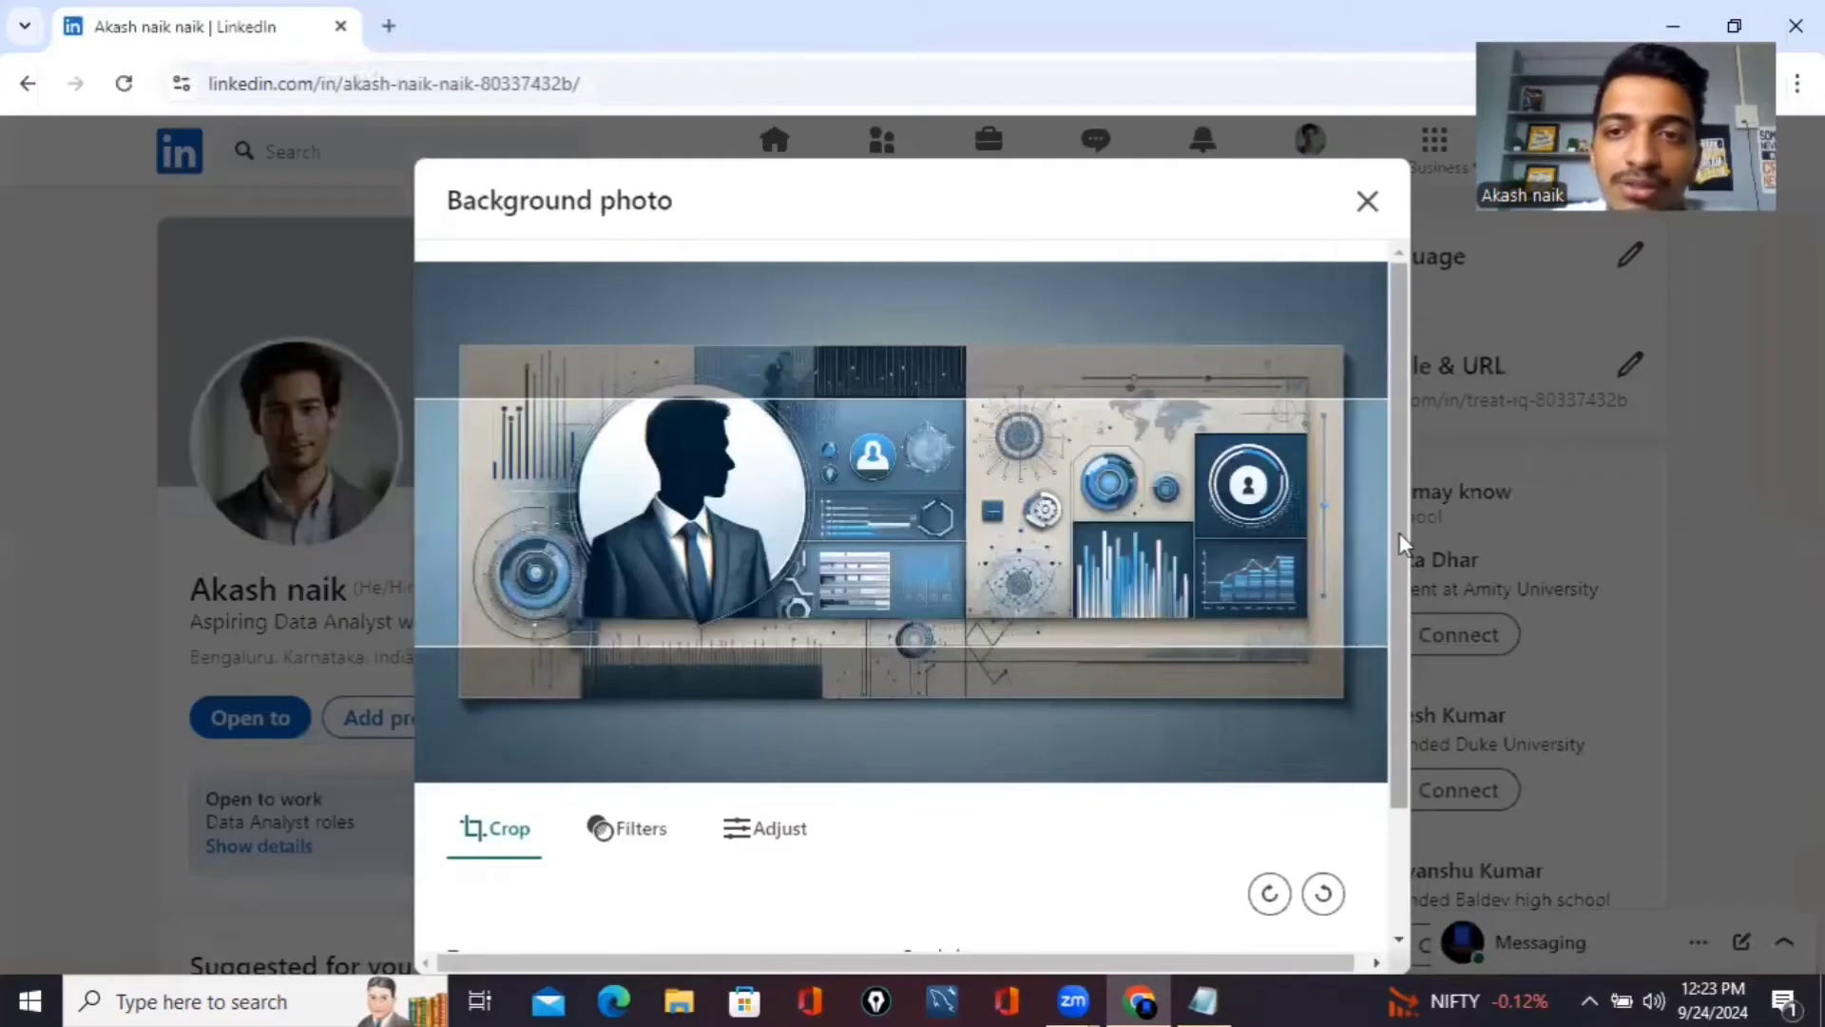
drag(1400, 532, 1393, 711)
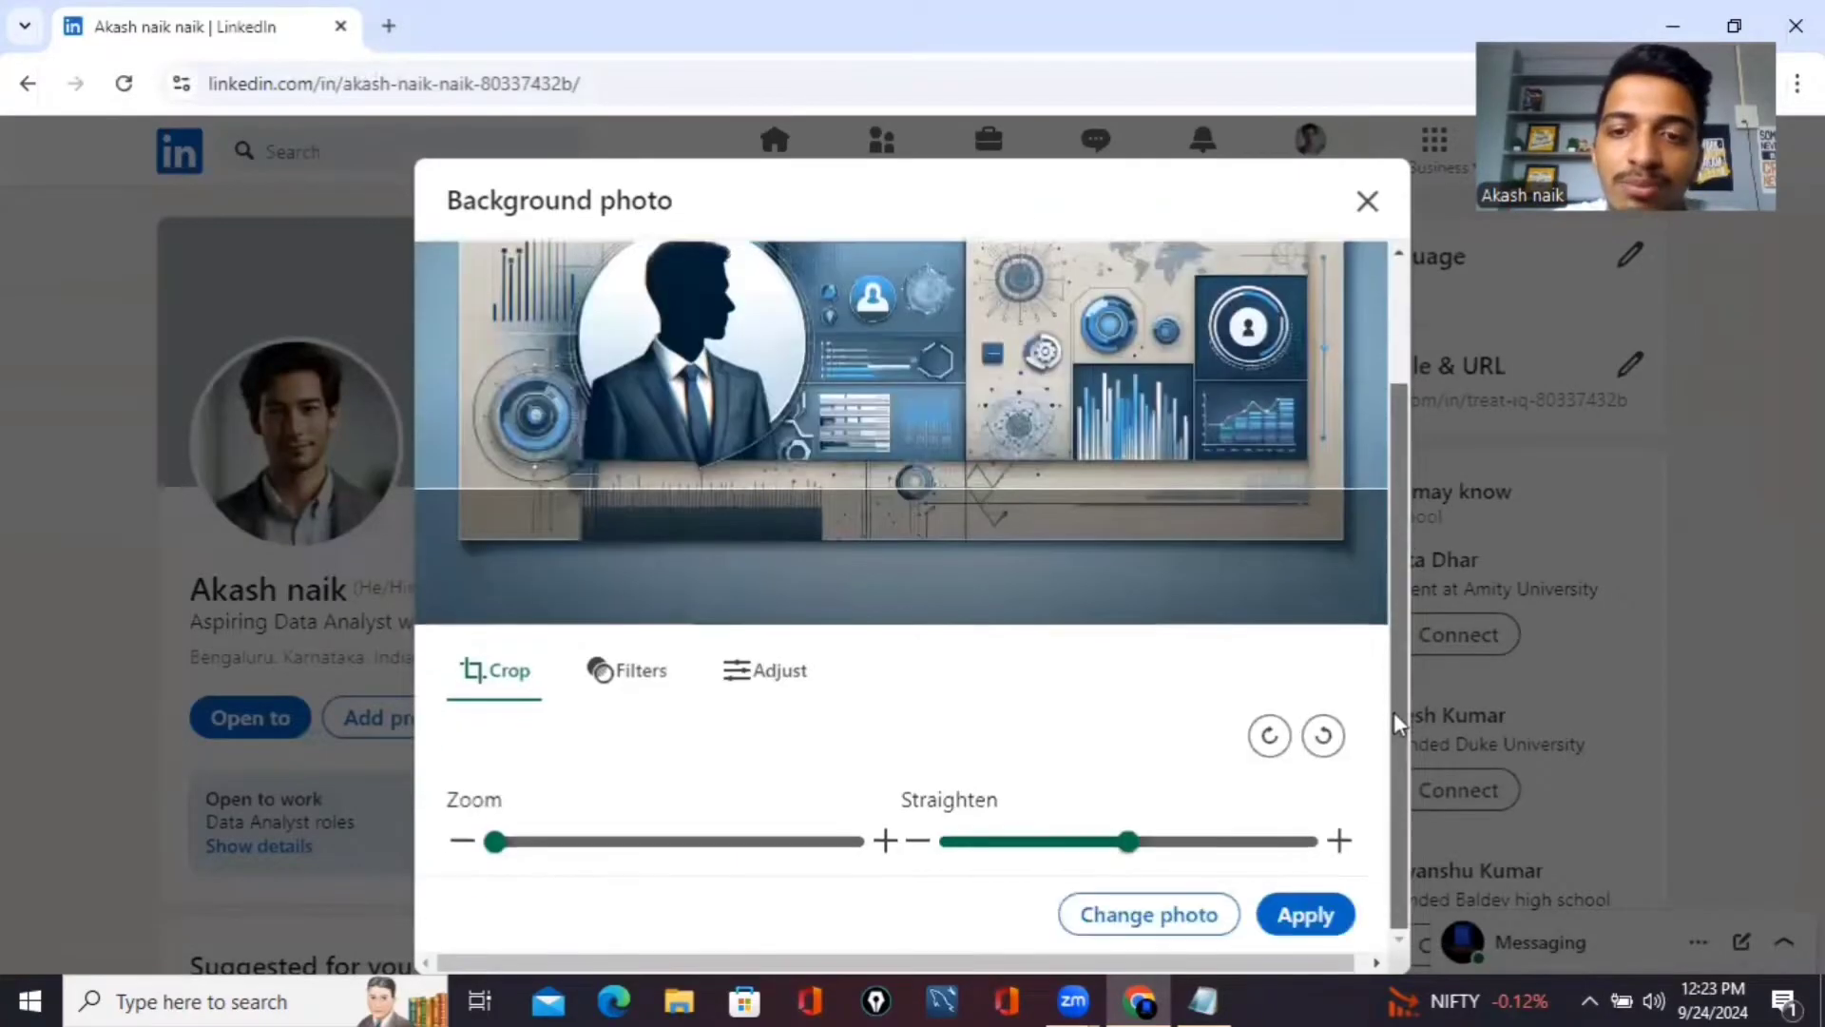
click(1316, 918)
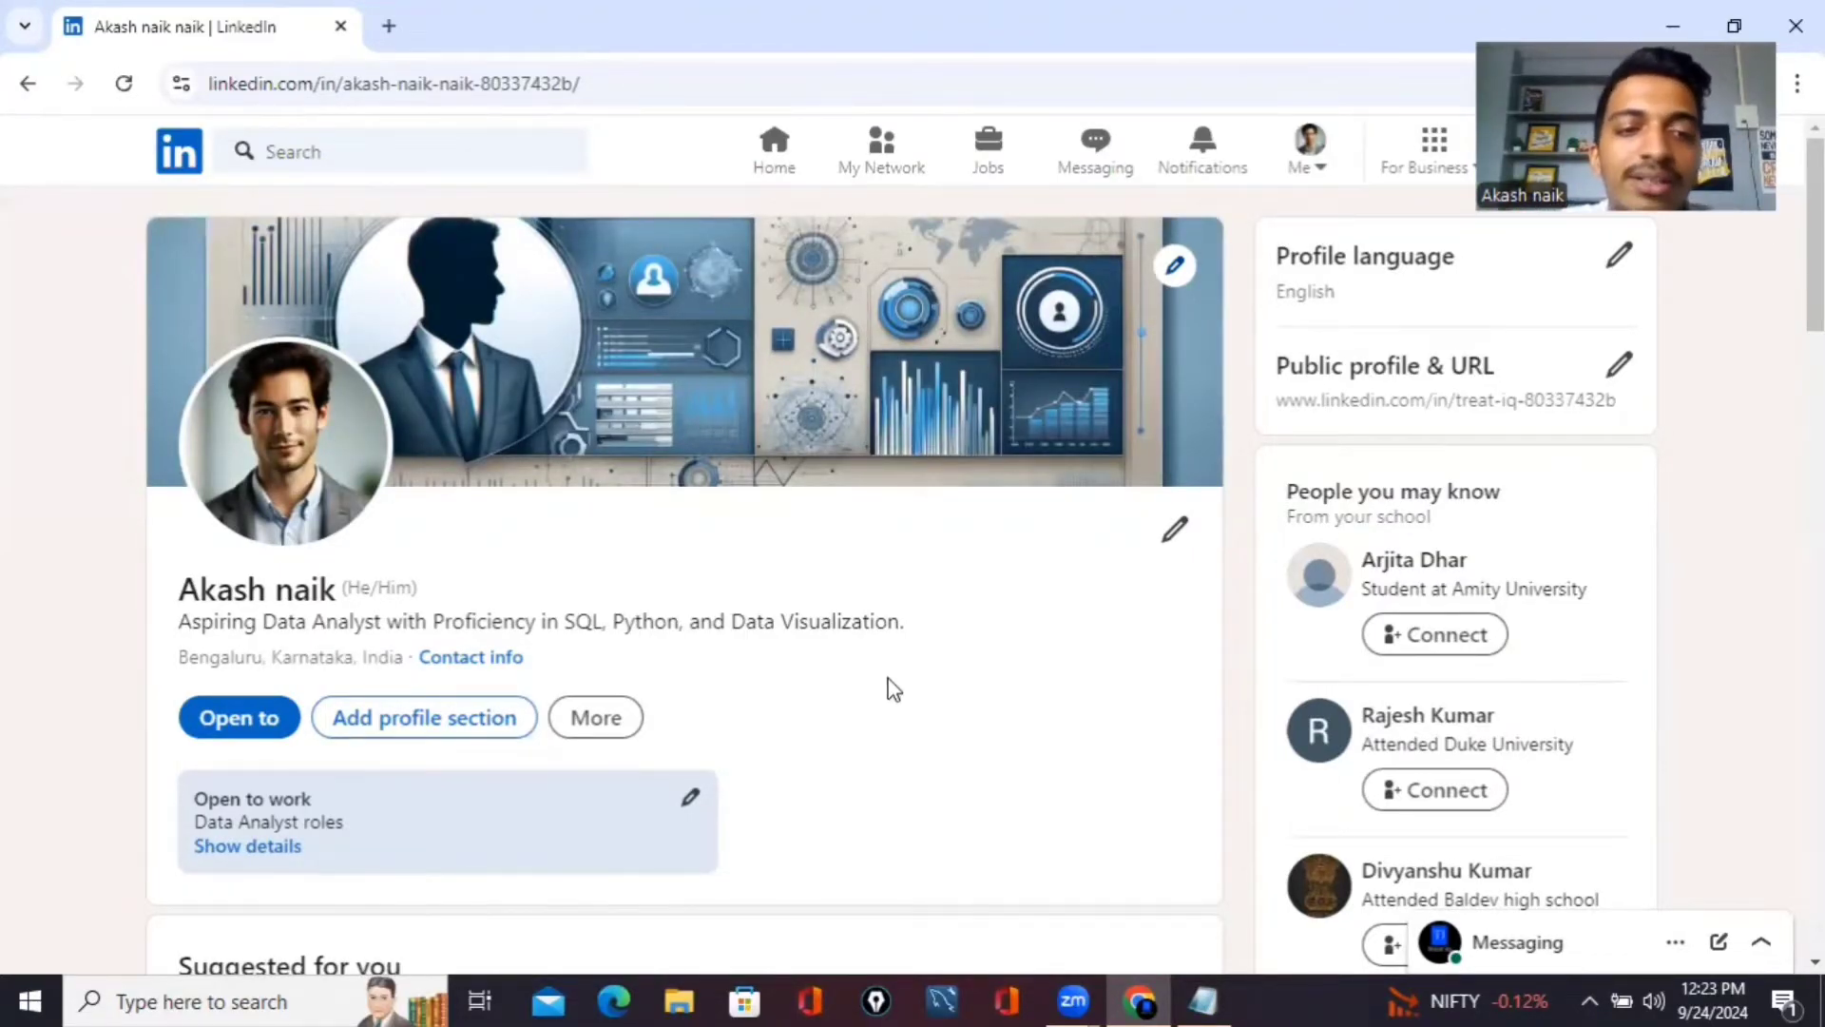
Open a new profile summary, switch to the "Linkedin notes" file in Notepad and copy the paragraph under "profile summary"
scroll(887, 684, down, 4)
scroll(888, 684, down, 2)
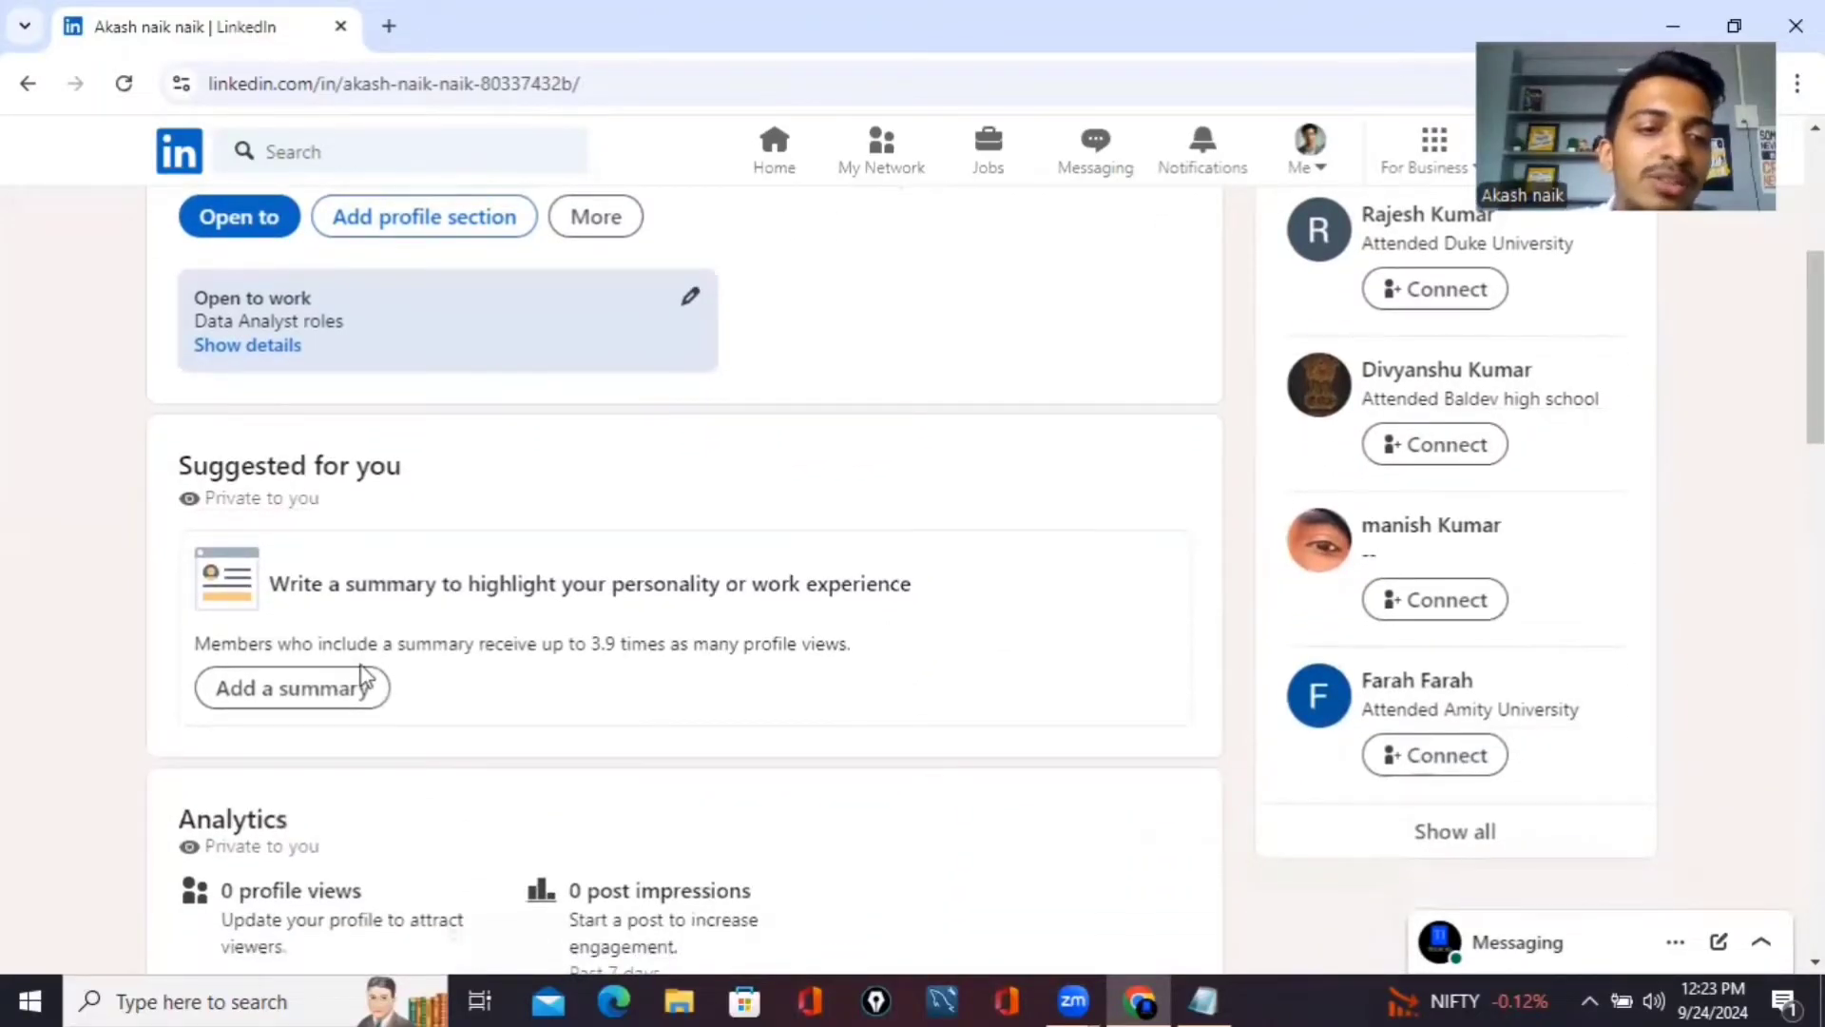
click(357, 688)
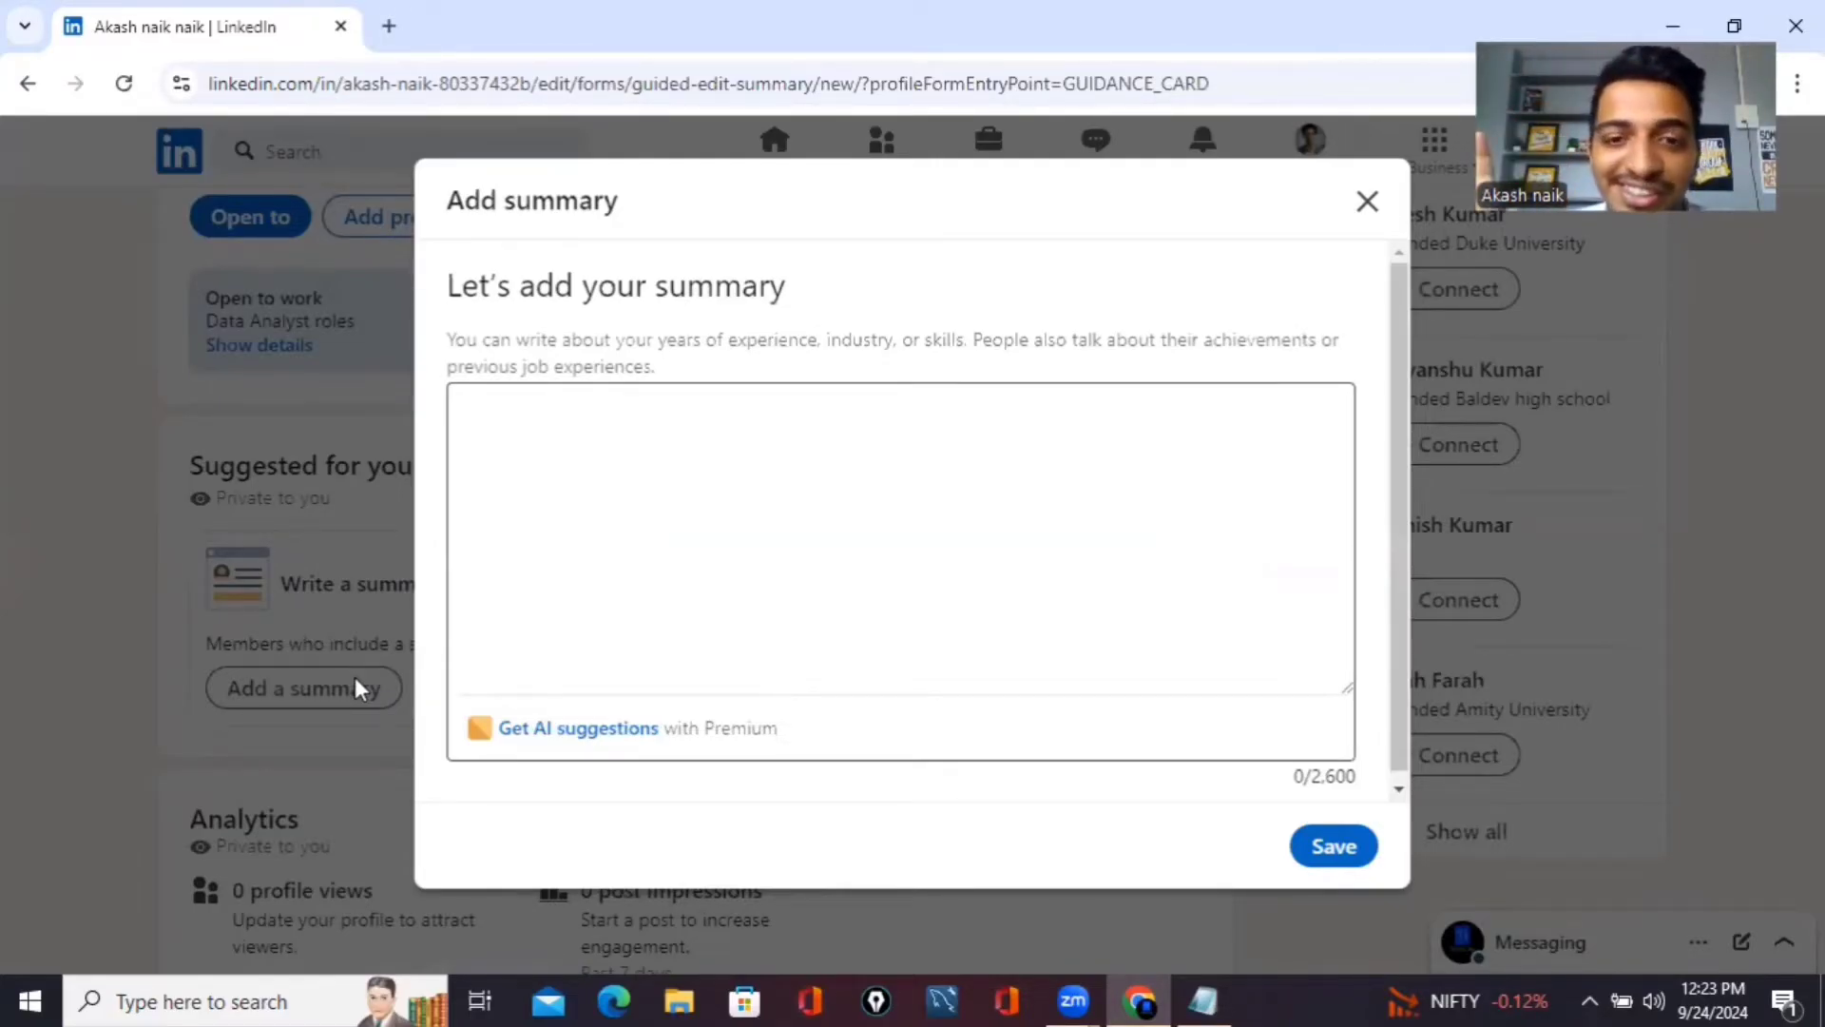
click(1203, 1001)
scroll(1324, 582, down, 2)
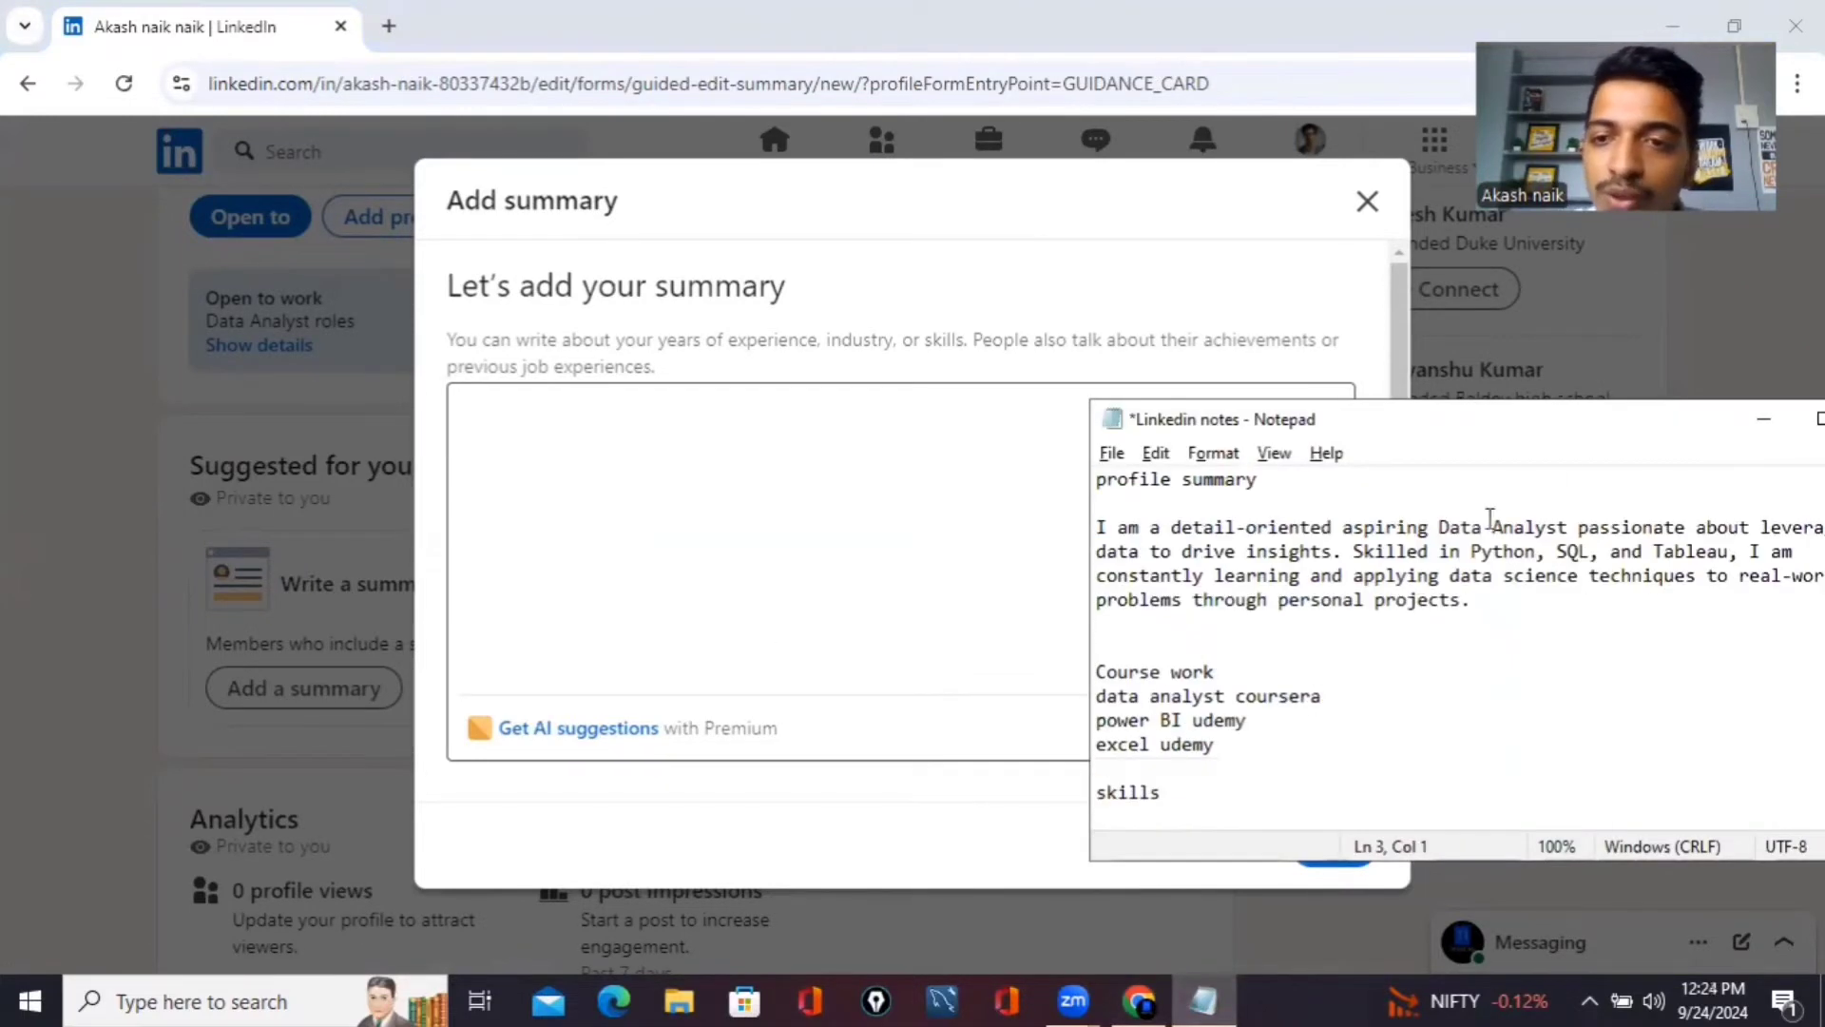
drag(1530, 427, 1383, 460)
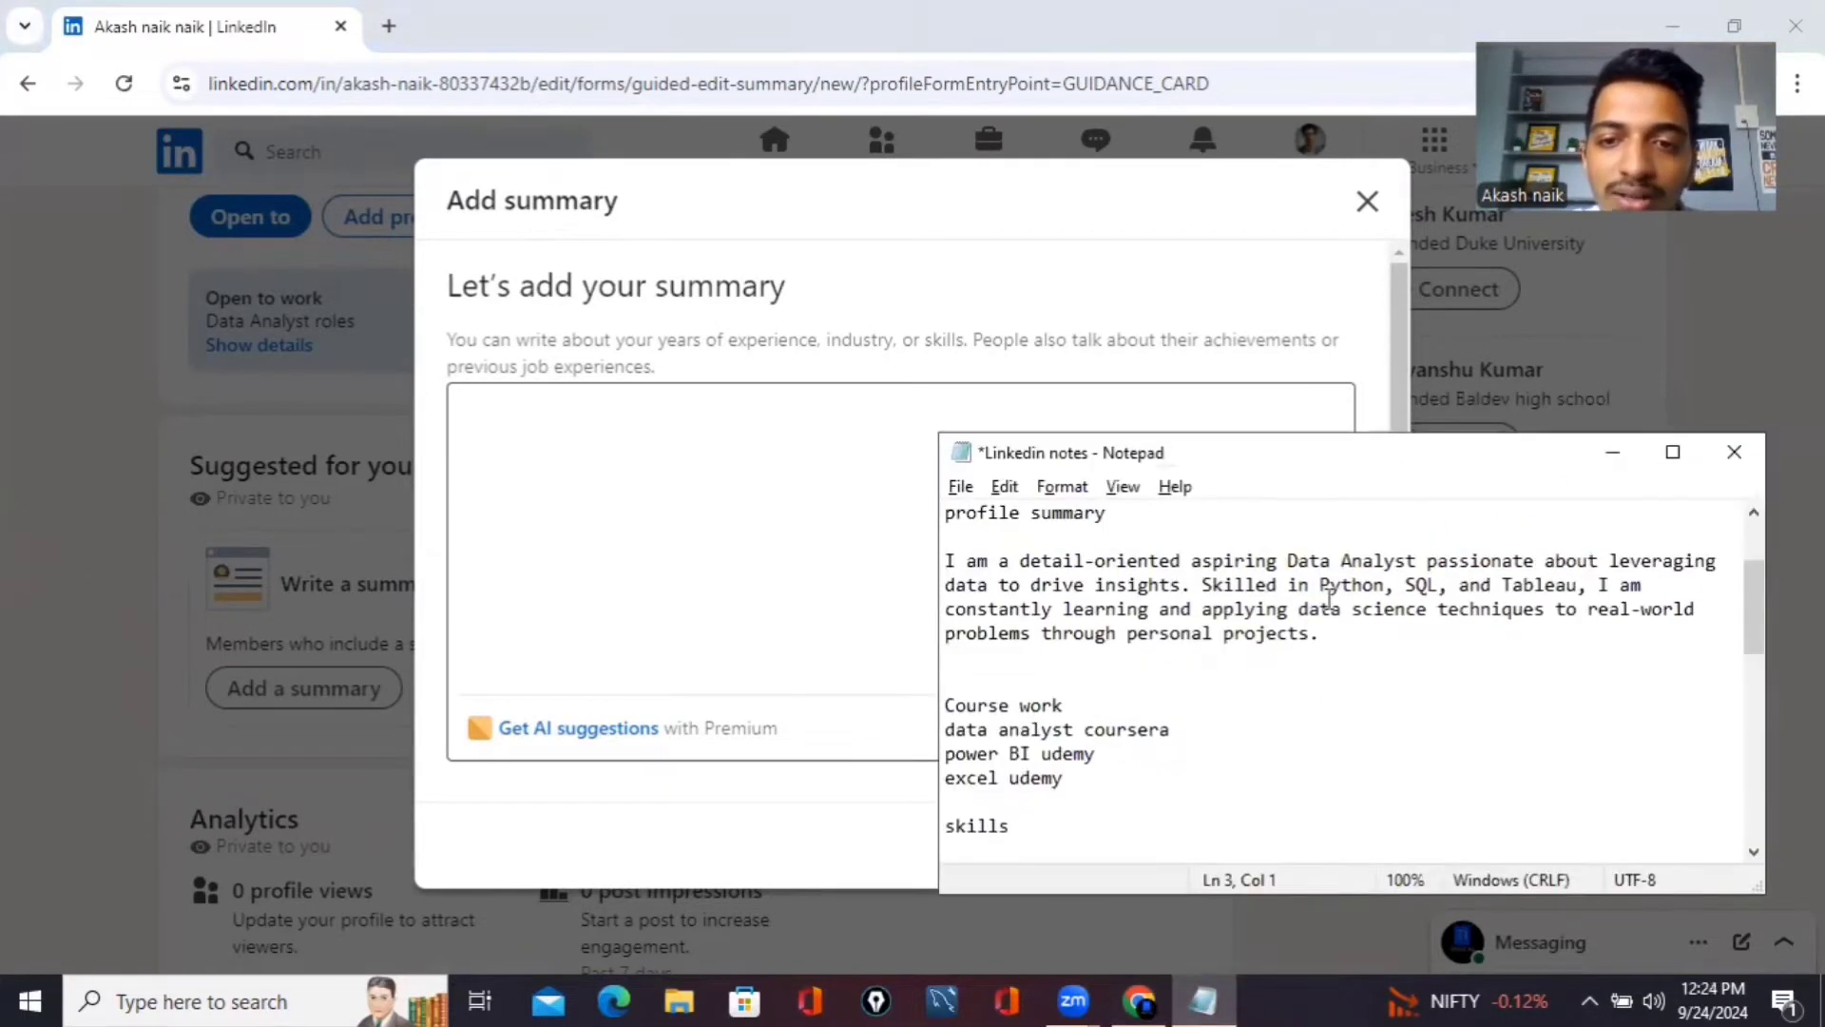
drag(1323, 641, 949, 557)
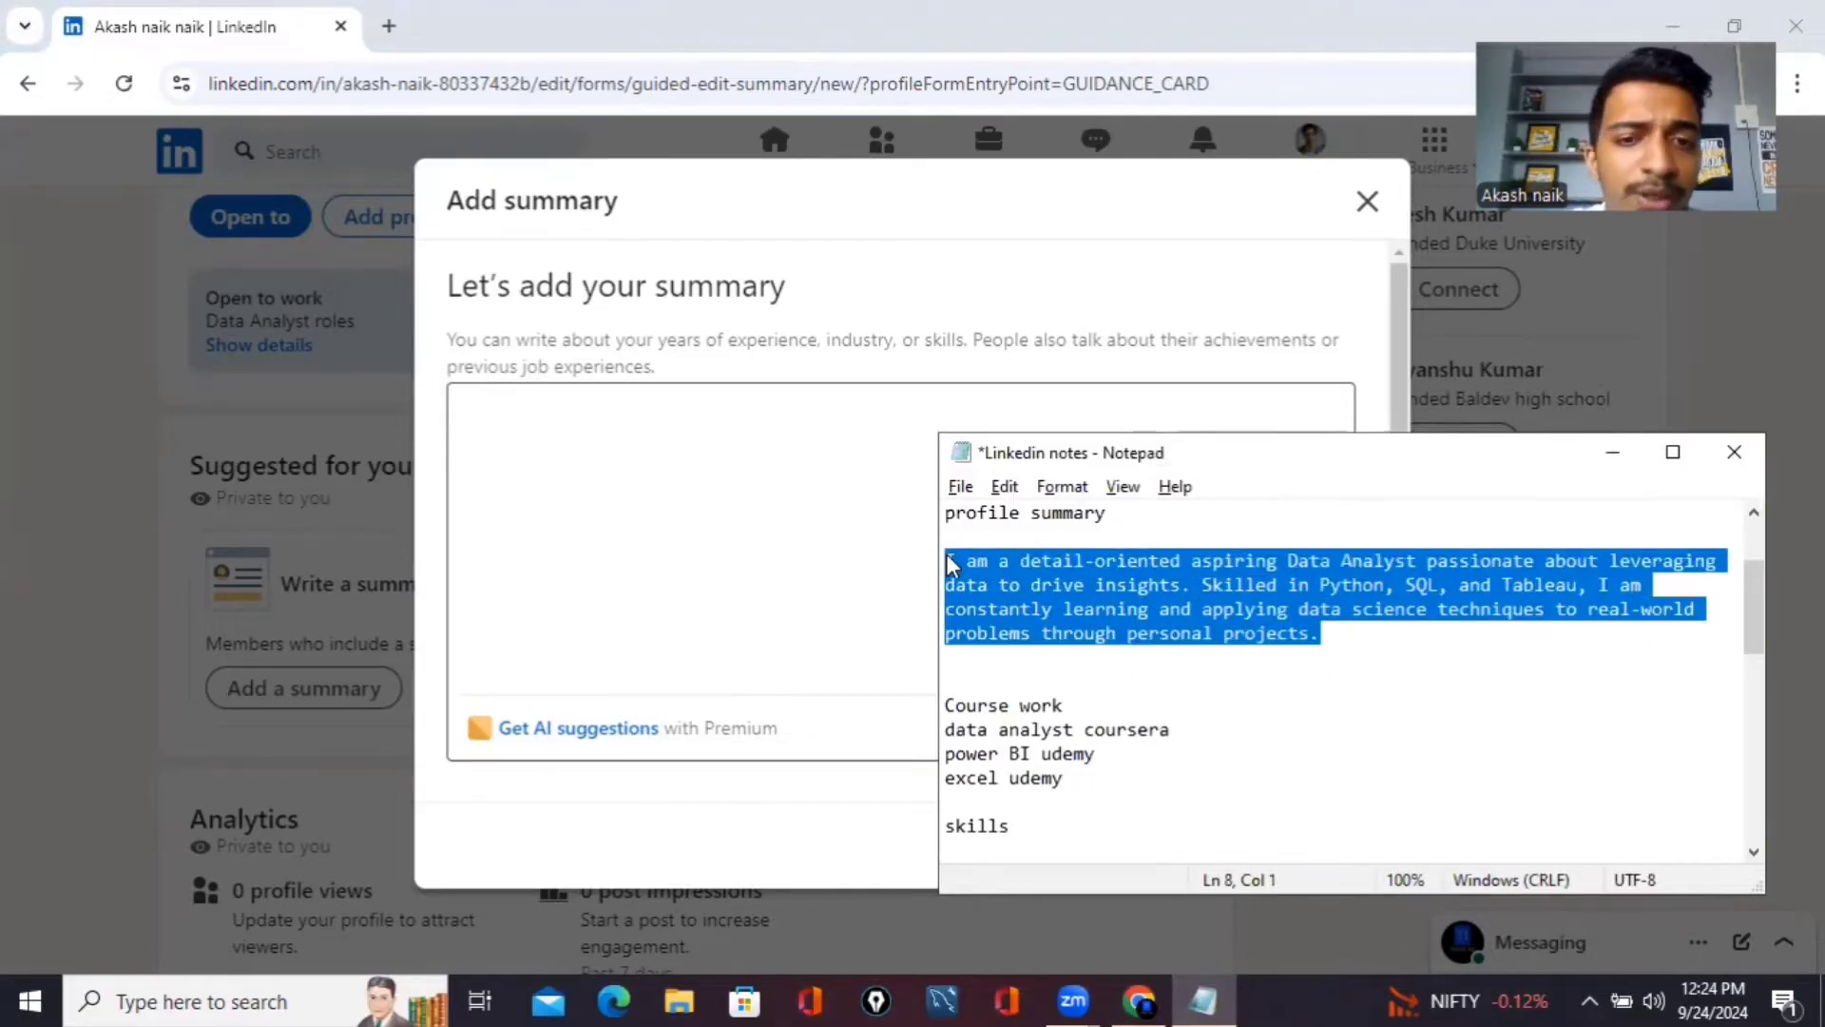
right_click(945, 553)
click(1011, 640)
Paste the copied data analyst paragraph into the summary text and save it
click(585, 425)
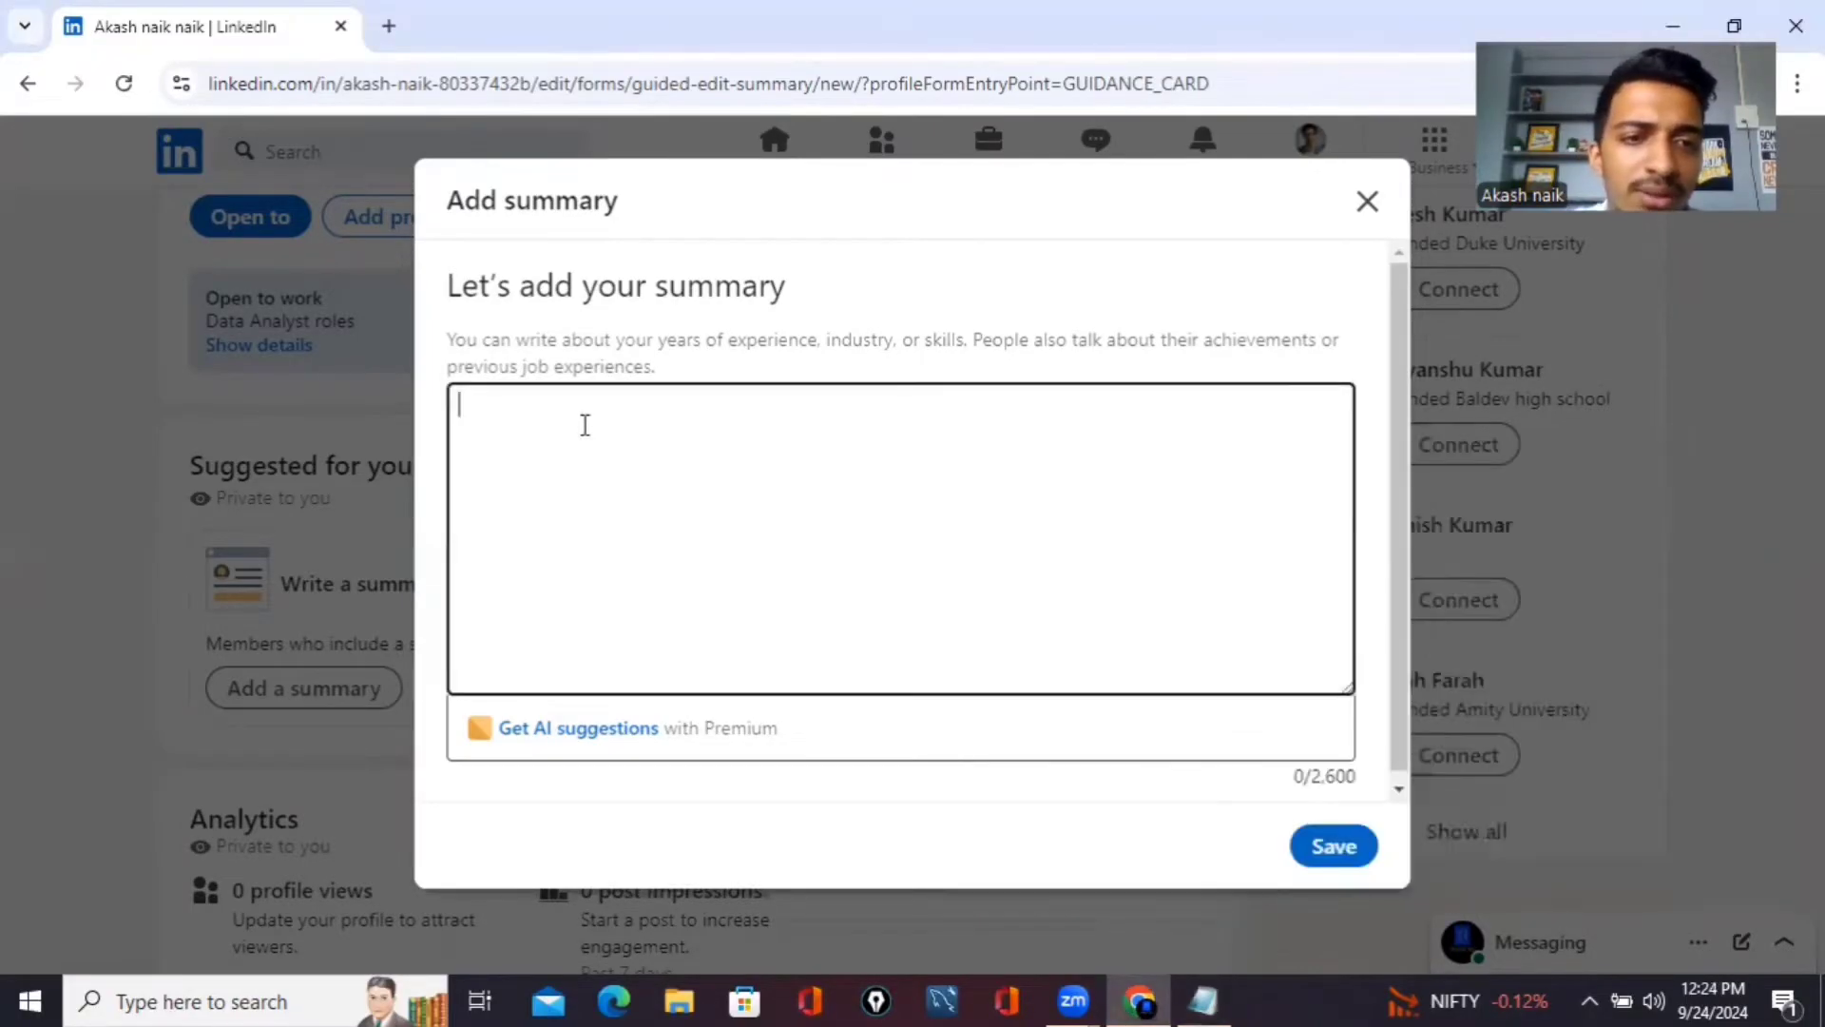
key(ctrl+v)
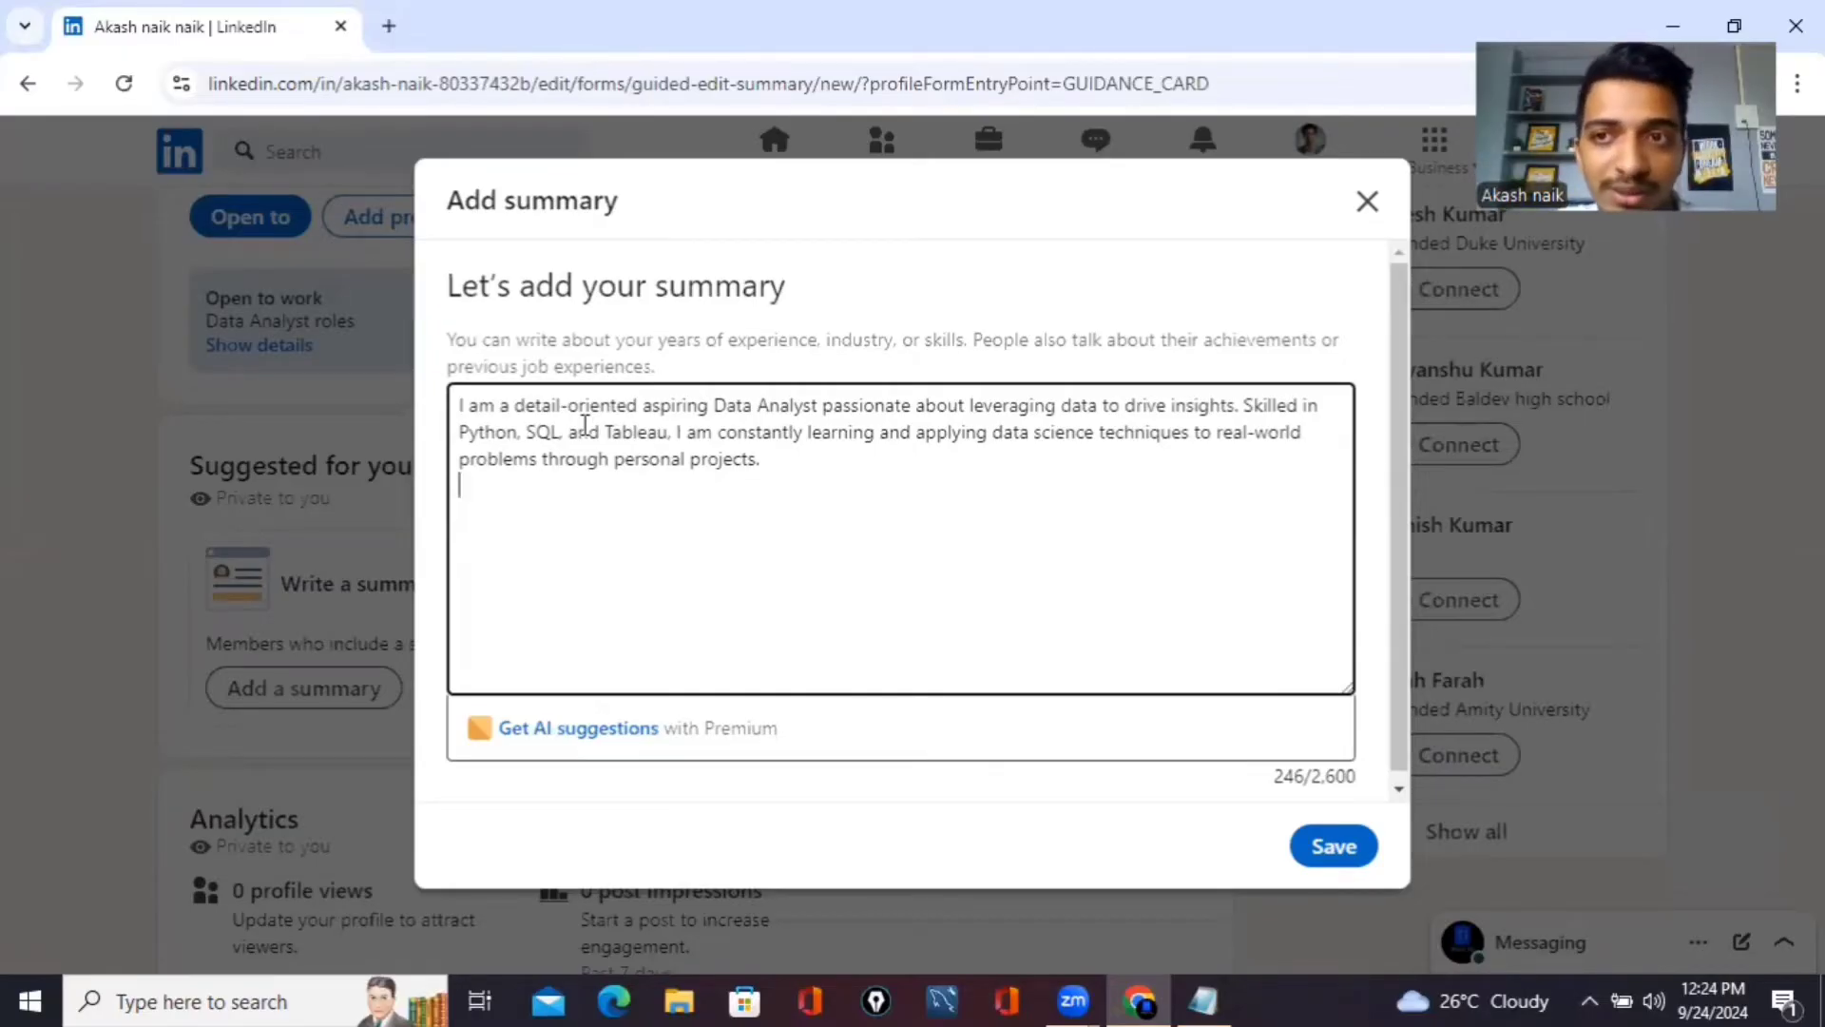
click(1312, 859)
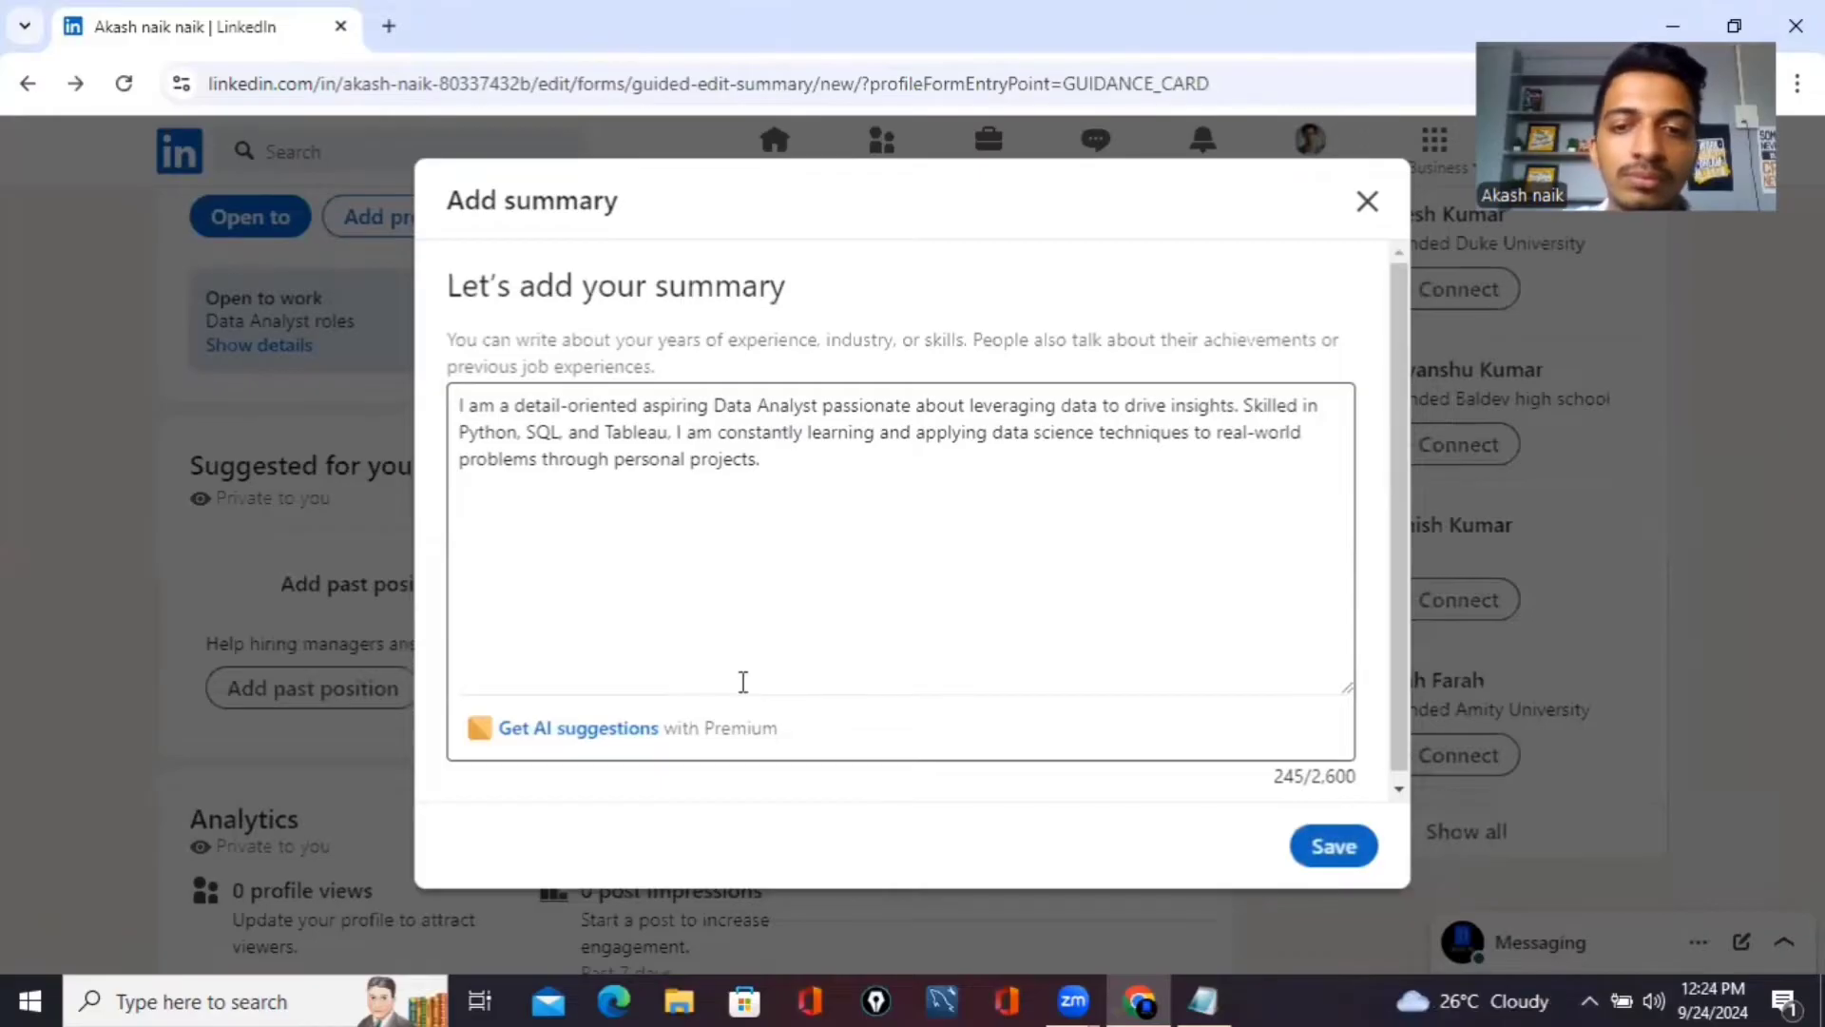
Look through the profile page from the intro down to the About, Activity, Experience, Education and Skills sections
scroll(639, 640, down, 3)
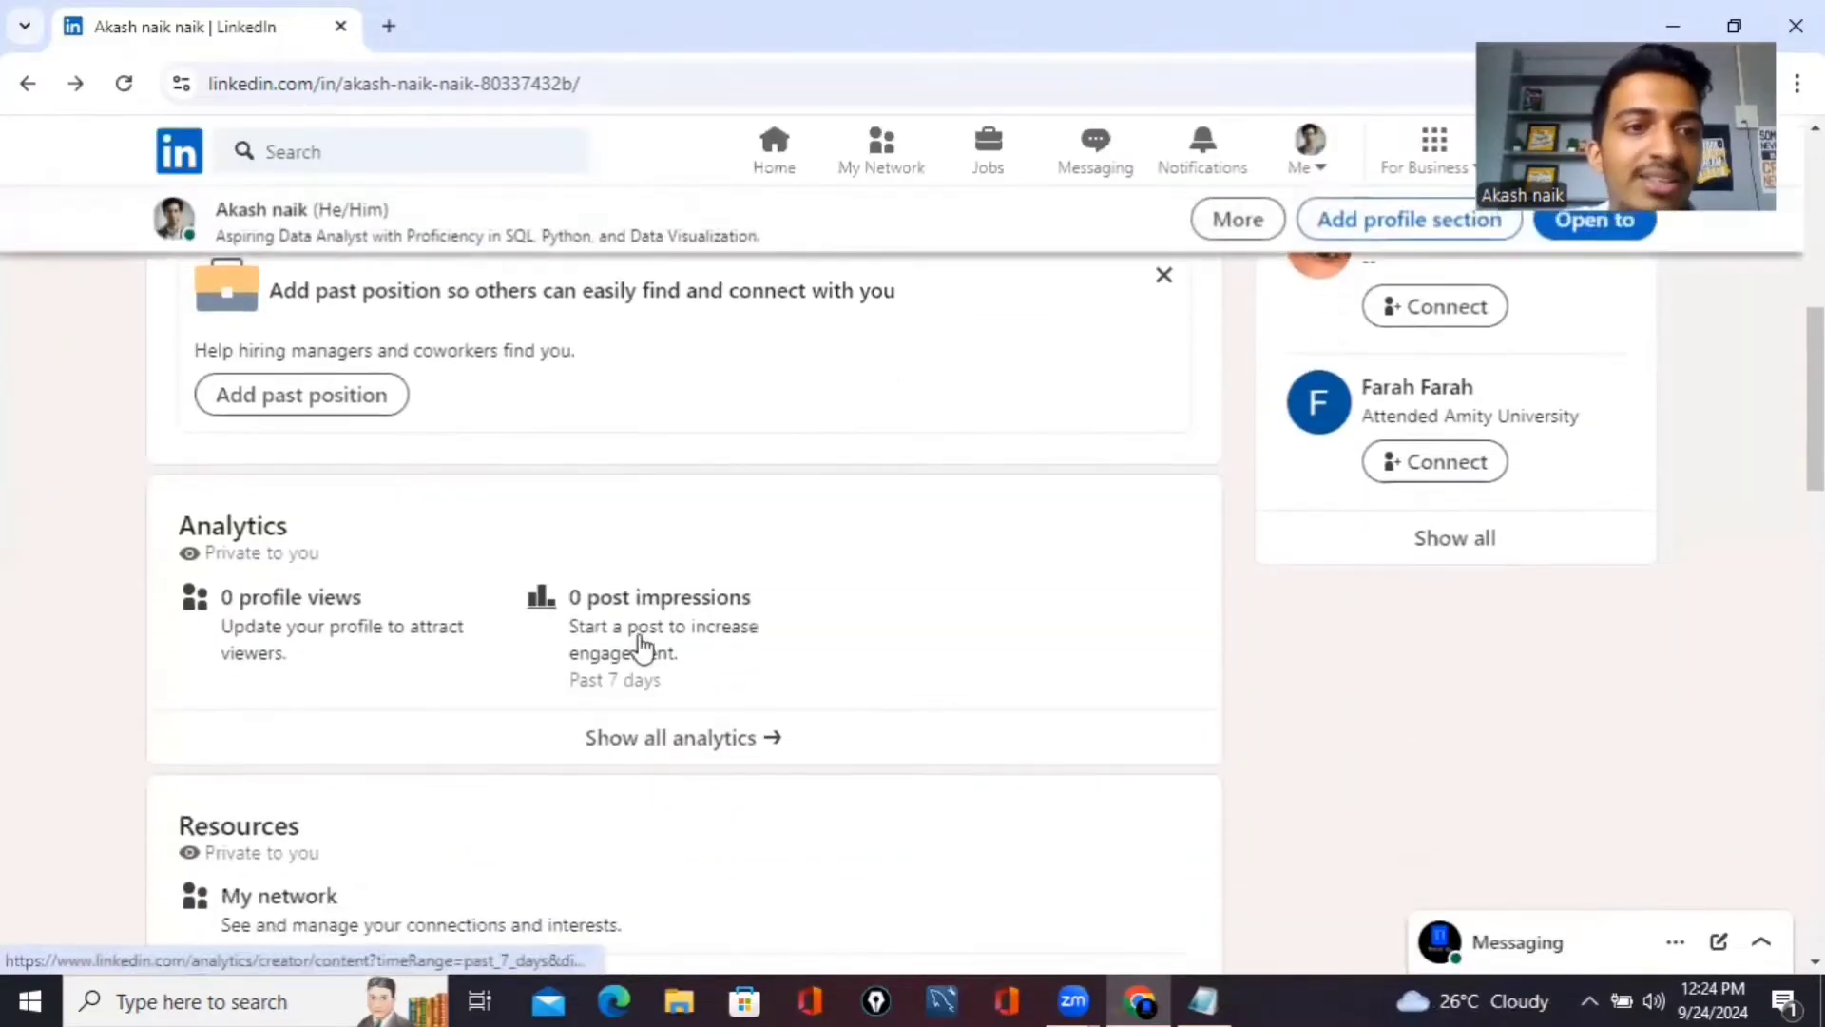
scroll(639, 646, up, 6)
scroll(635, 644, down, 2)
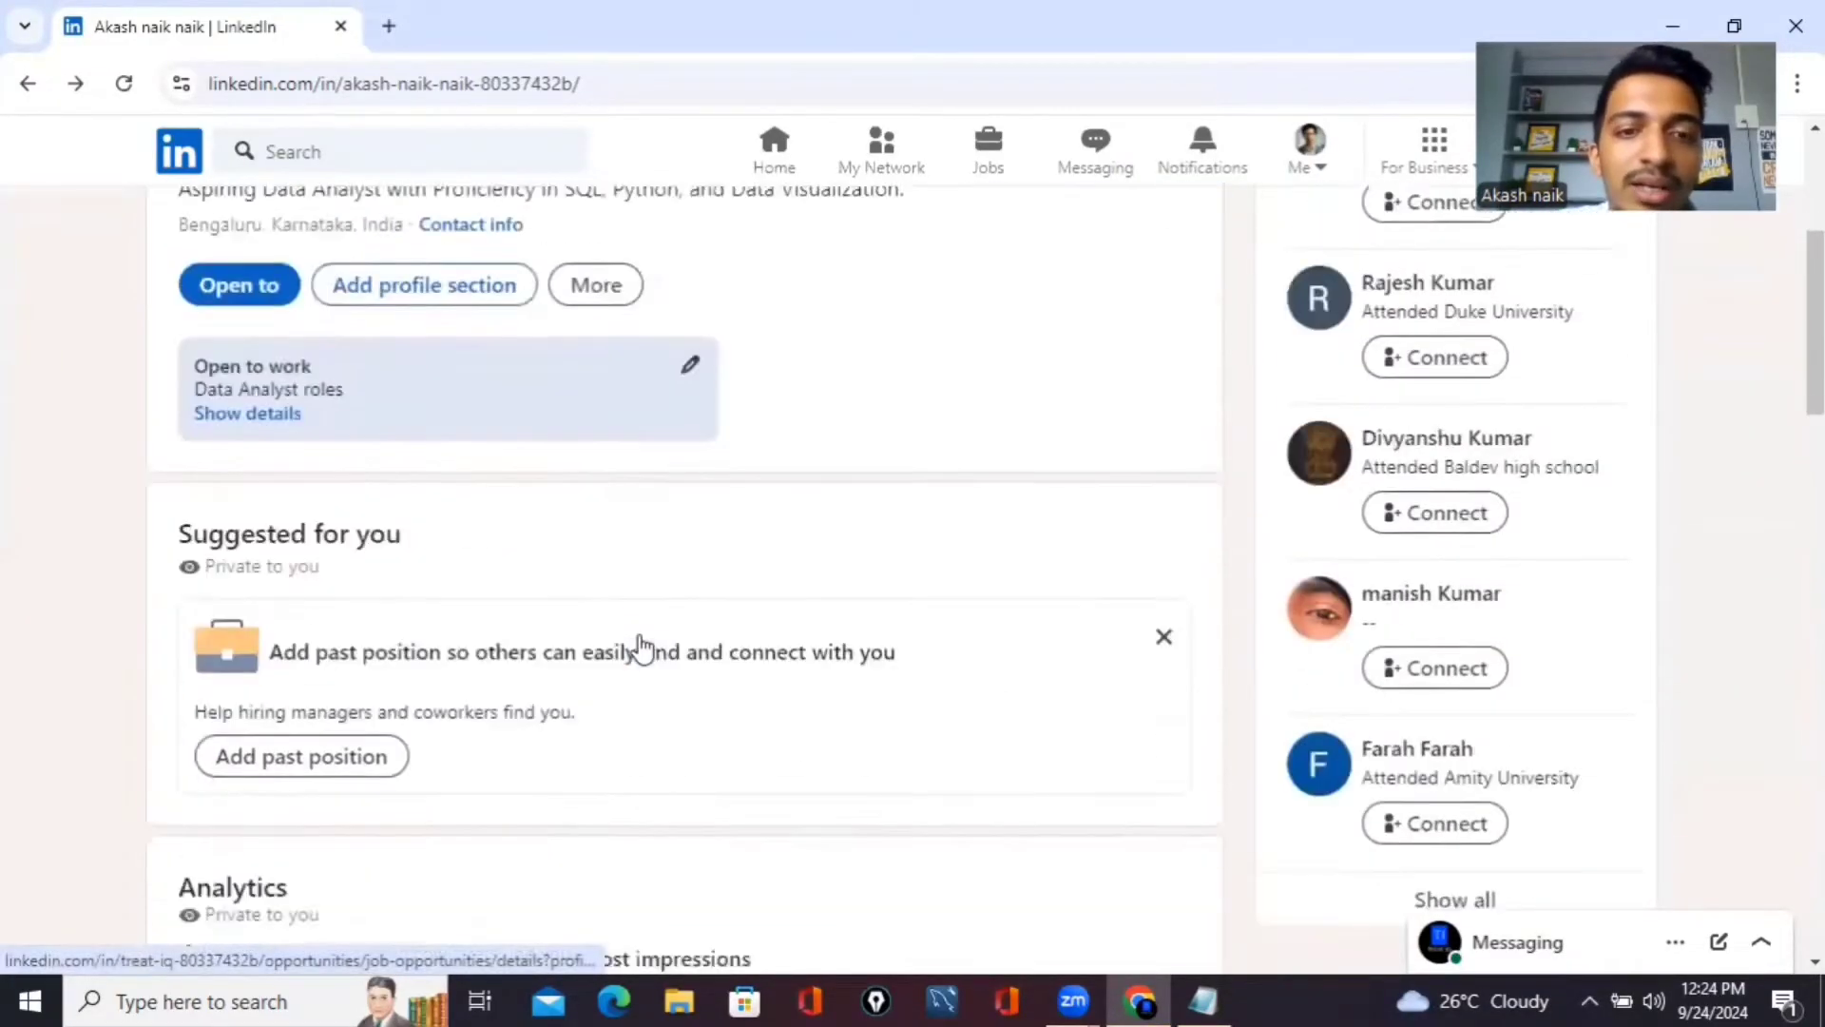
scroll(641, 646, down, 10)
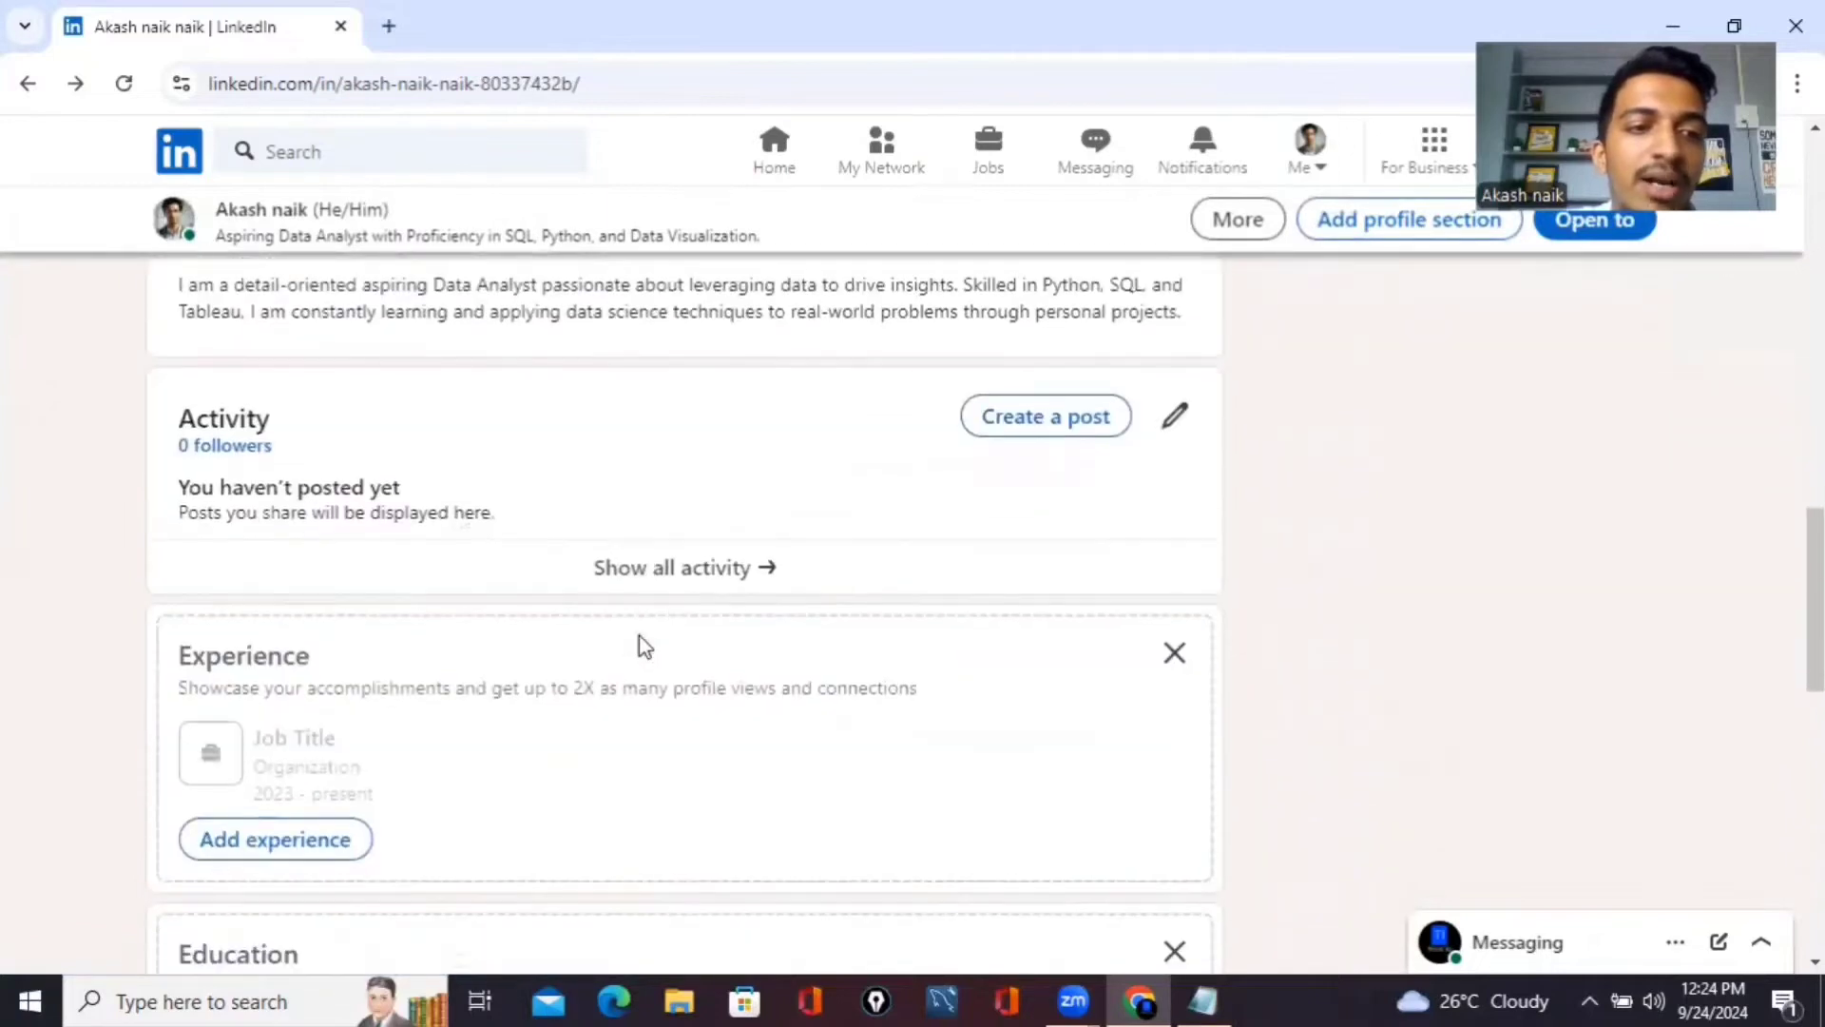
scroll(639, 645, down, 2)
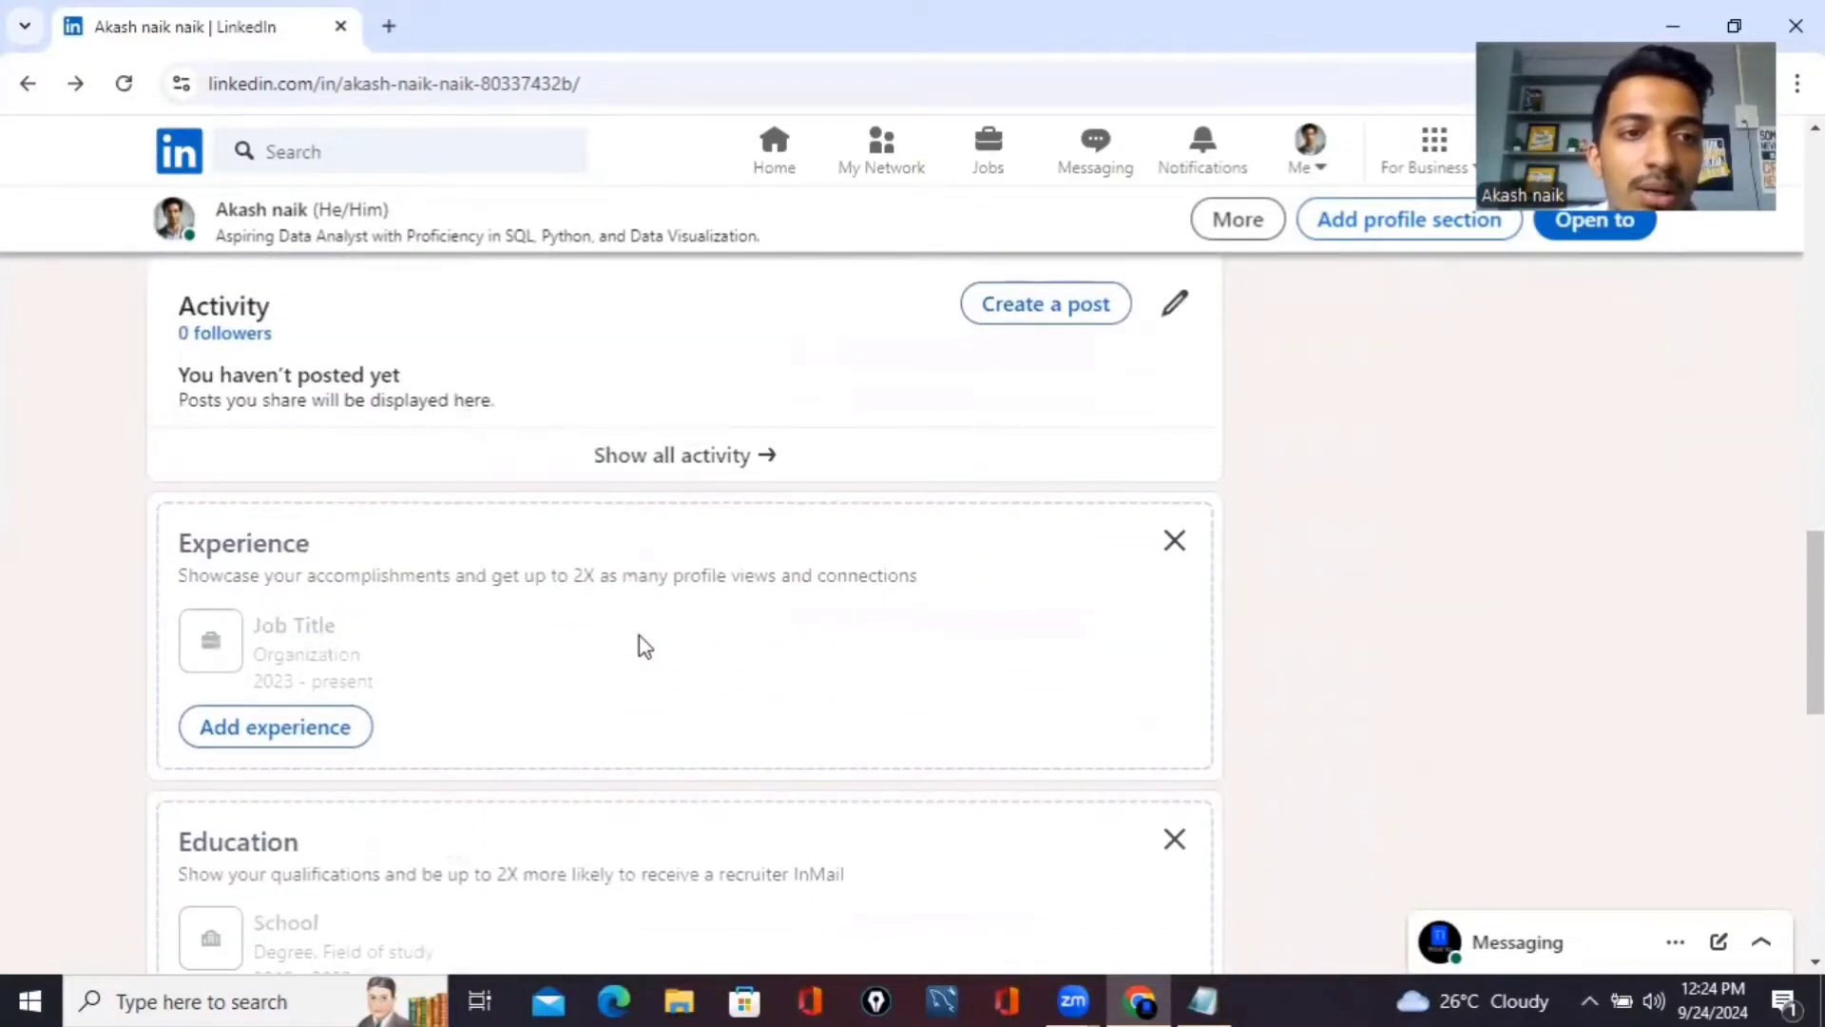
scroll(787, 654, down, 3)
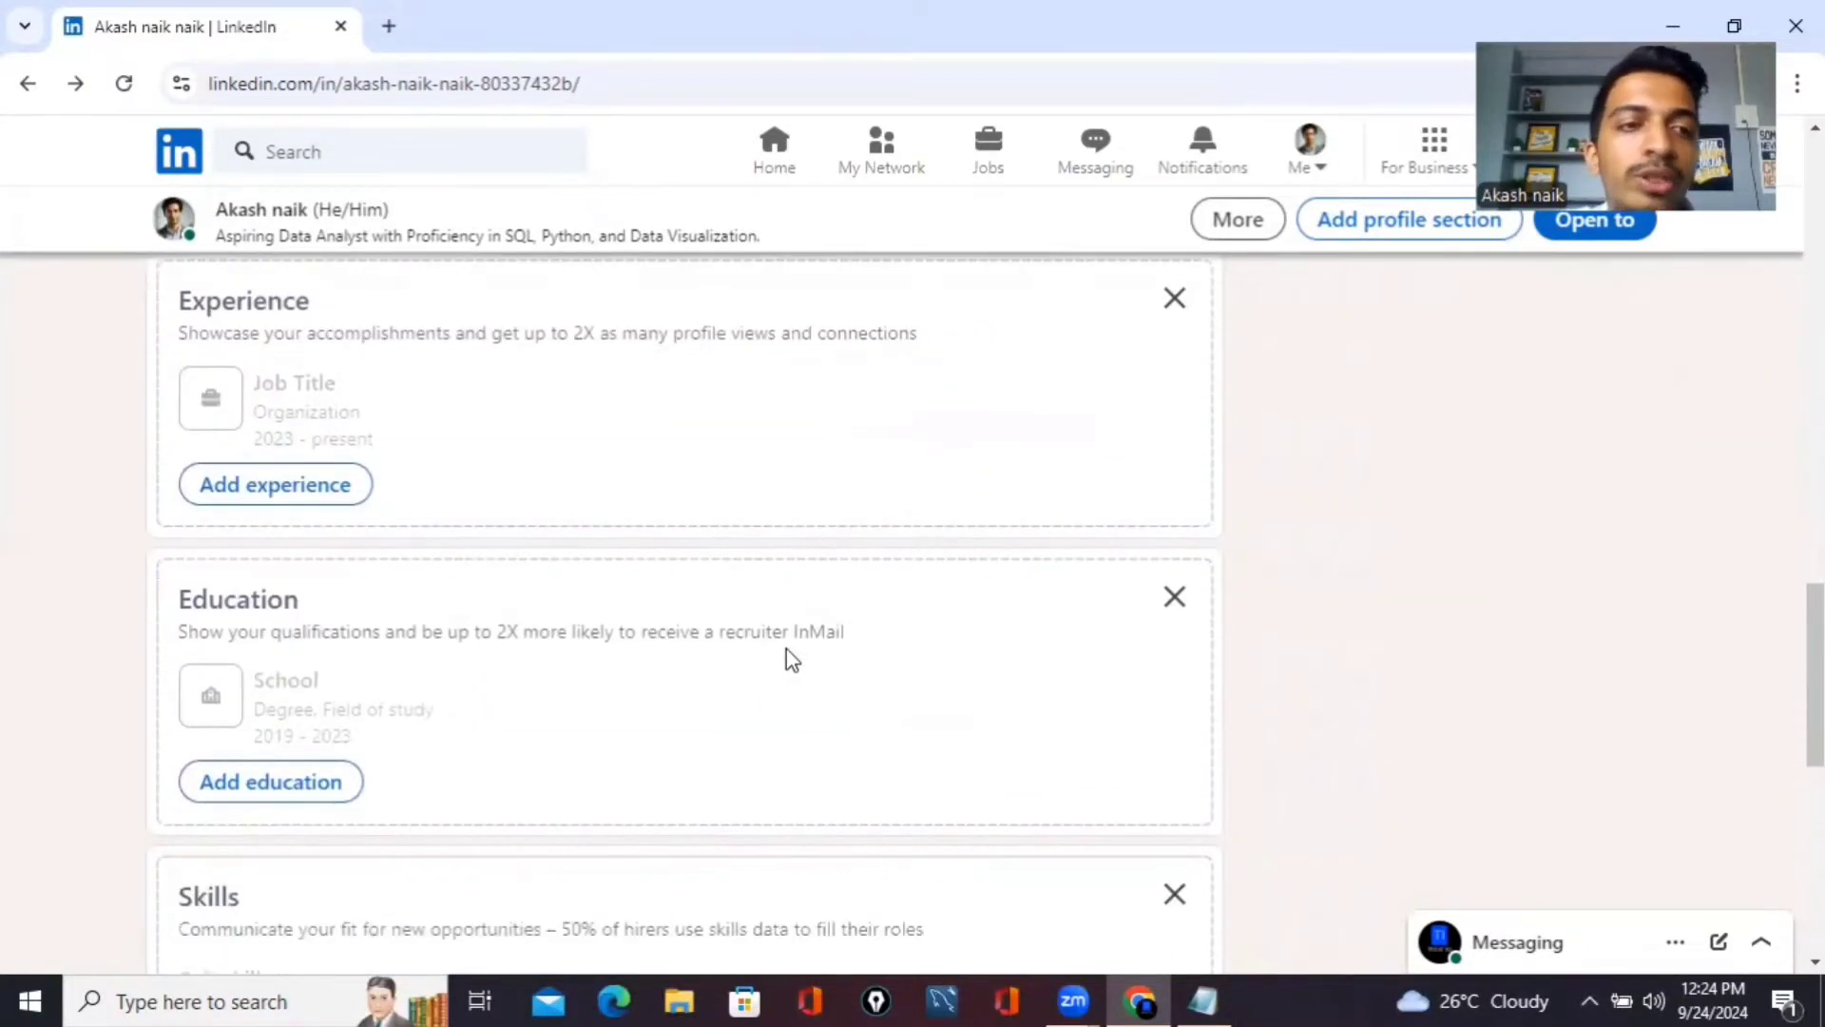
scroll(652, 663, down, 1)
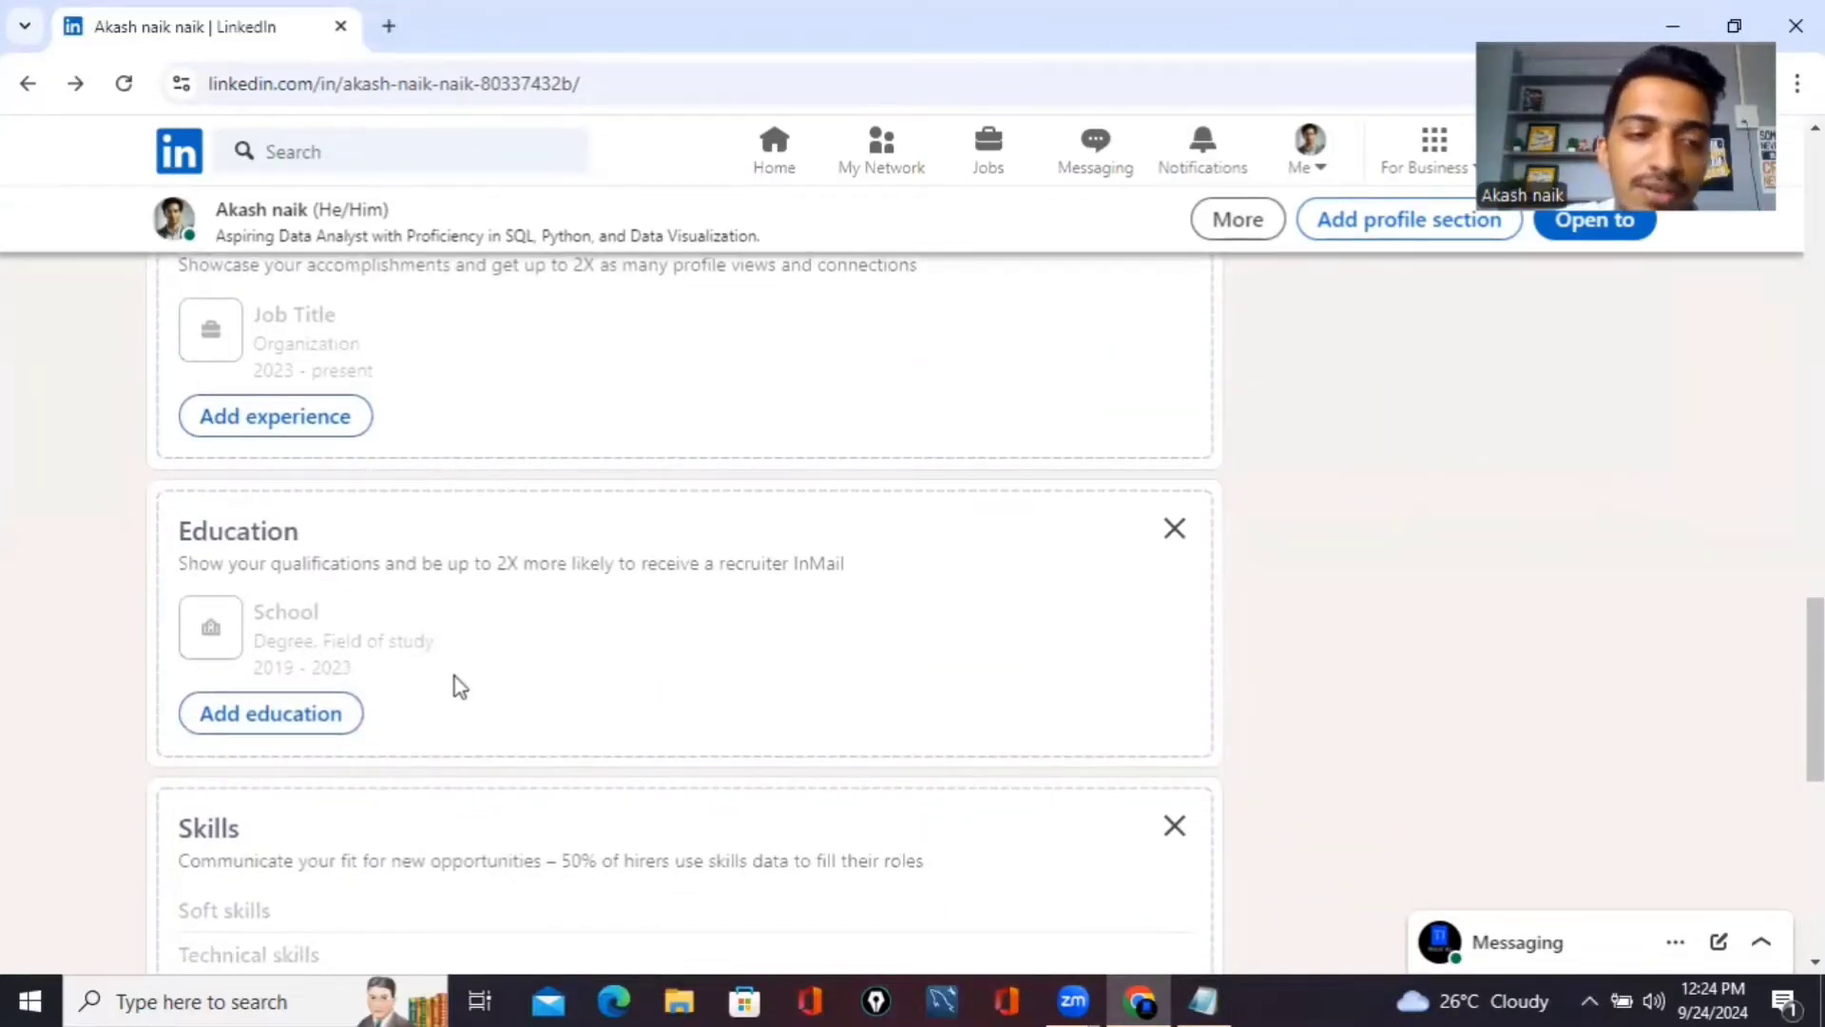
scroll(454, 676, down, 2)
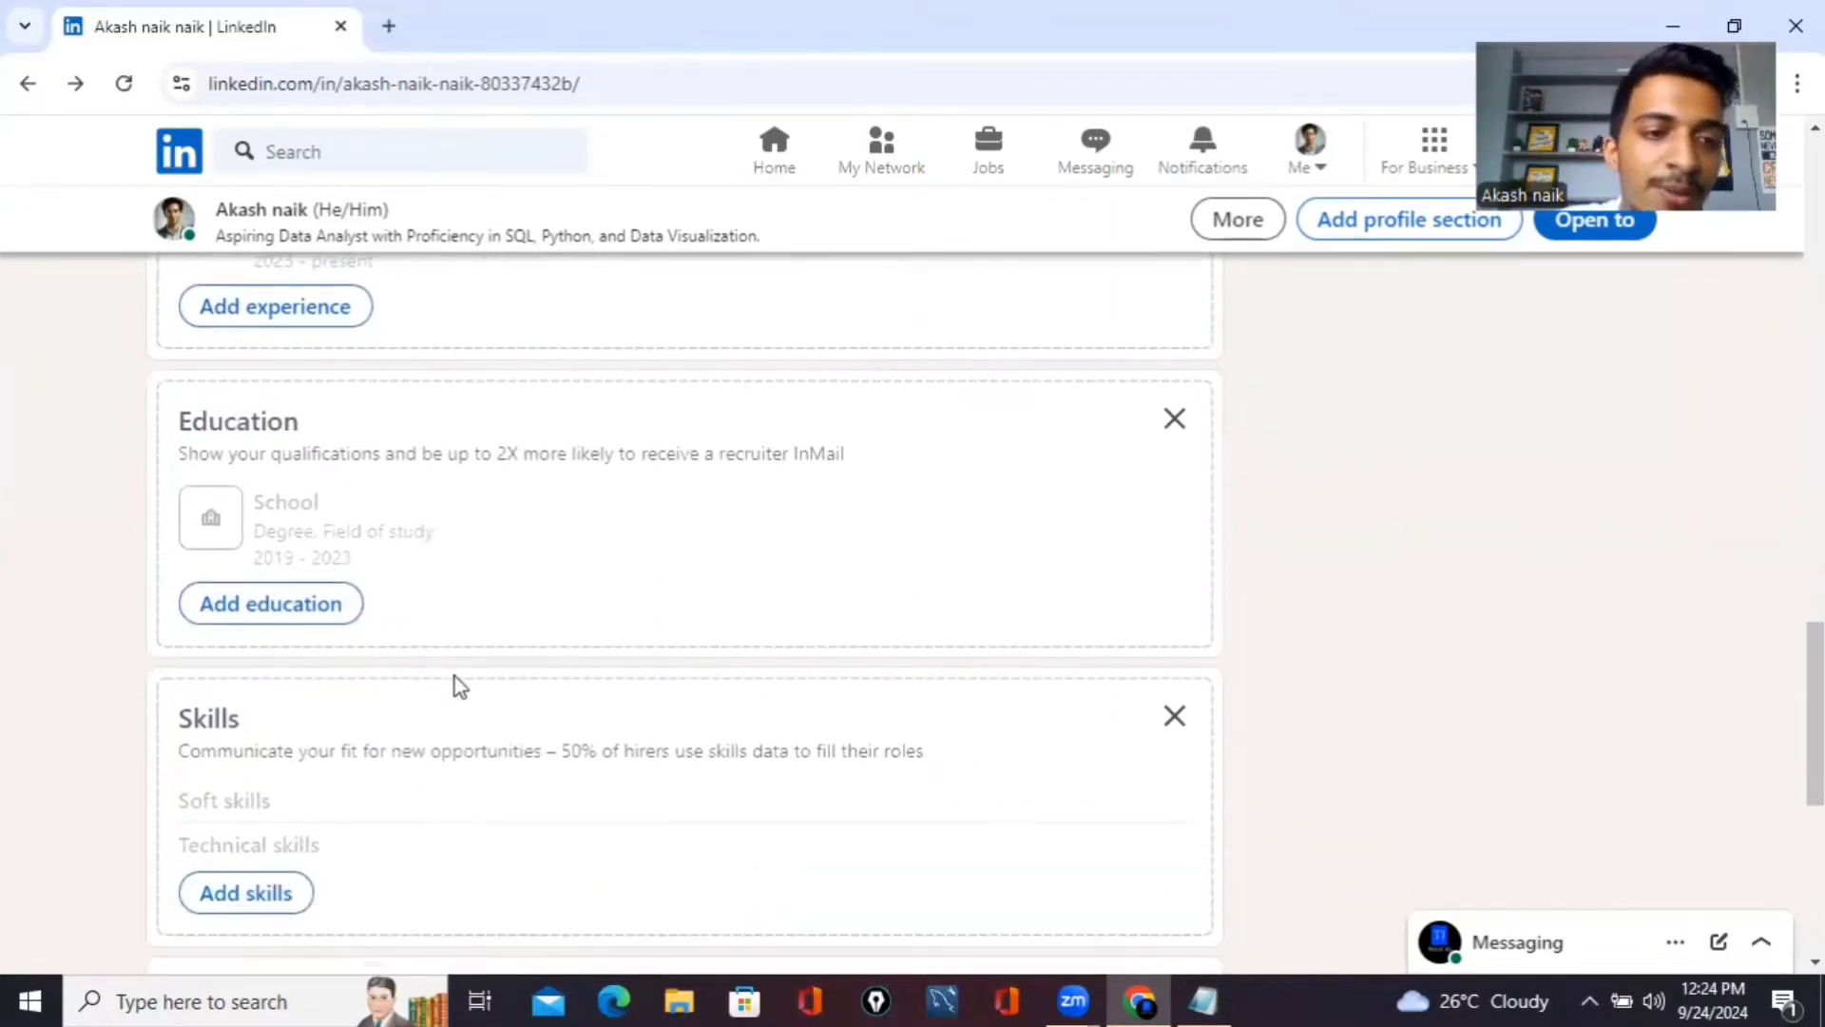
Start a new education entry, look over its fields and set the school to Amity University
click(317, 624)
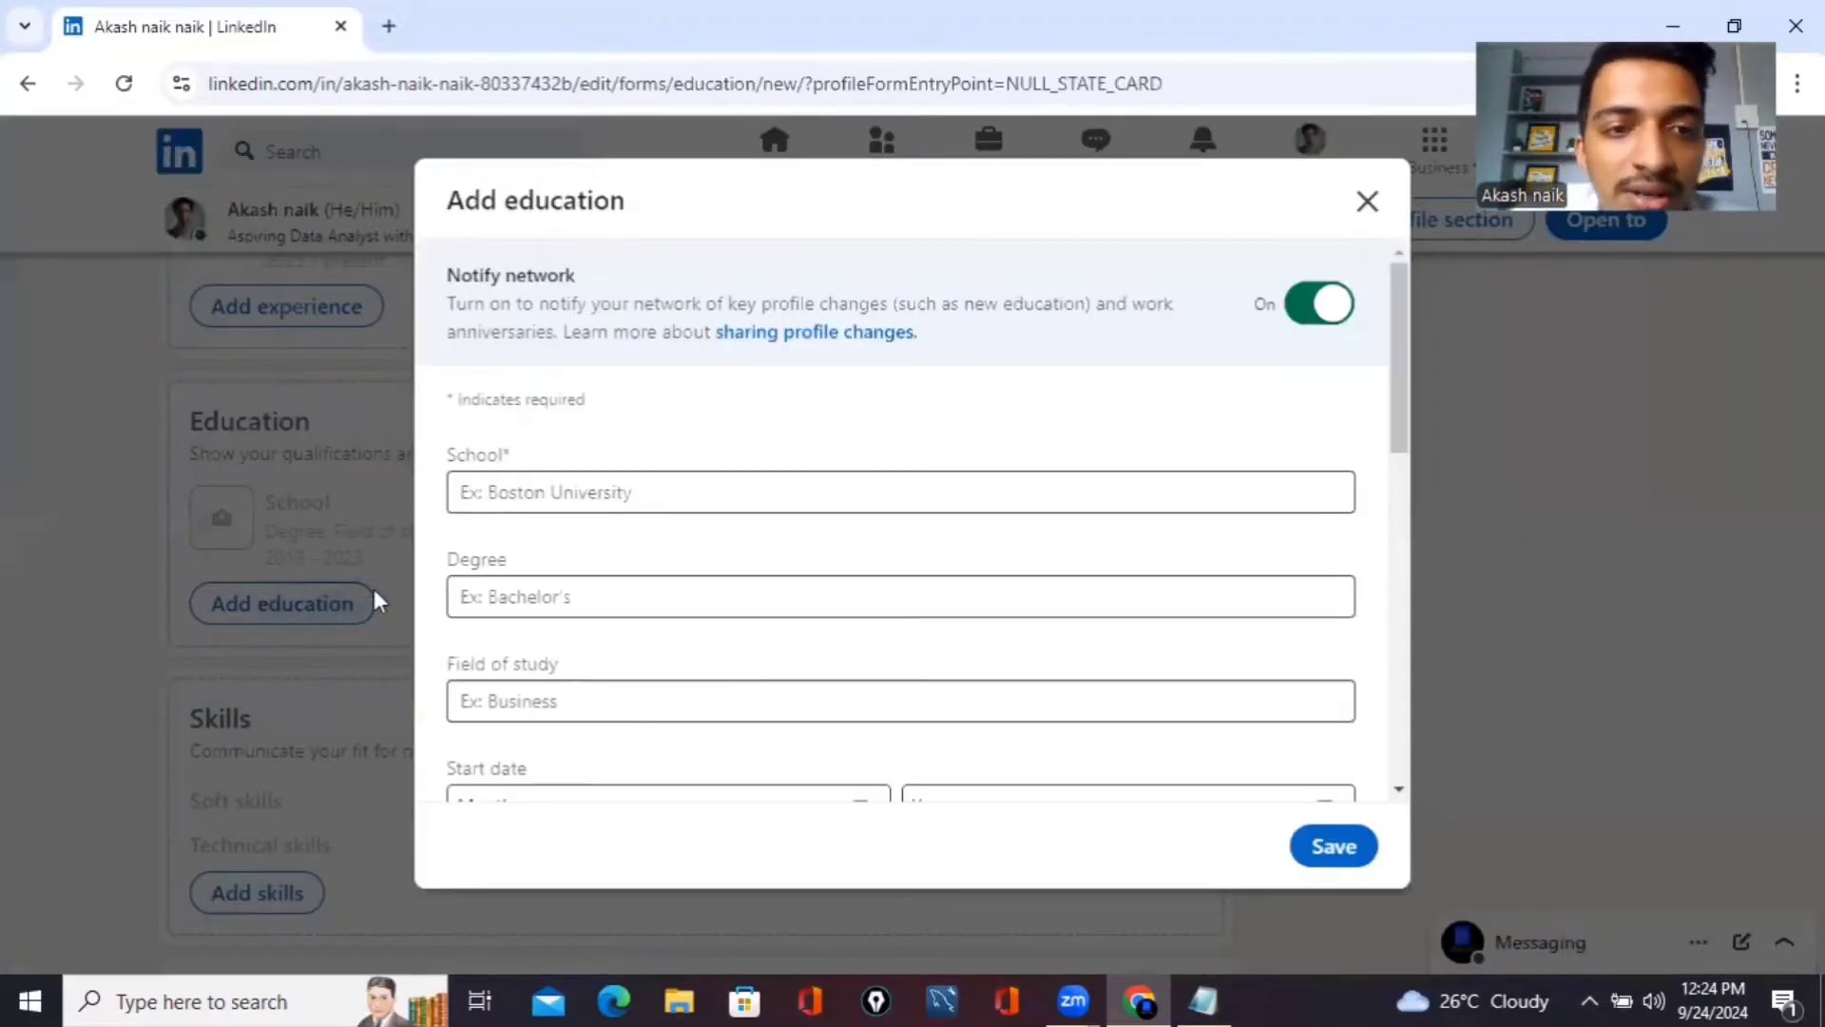
scroll(767, 580, down, 3)
scroll(767, 579, down, 6)
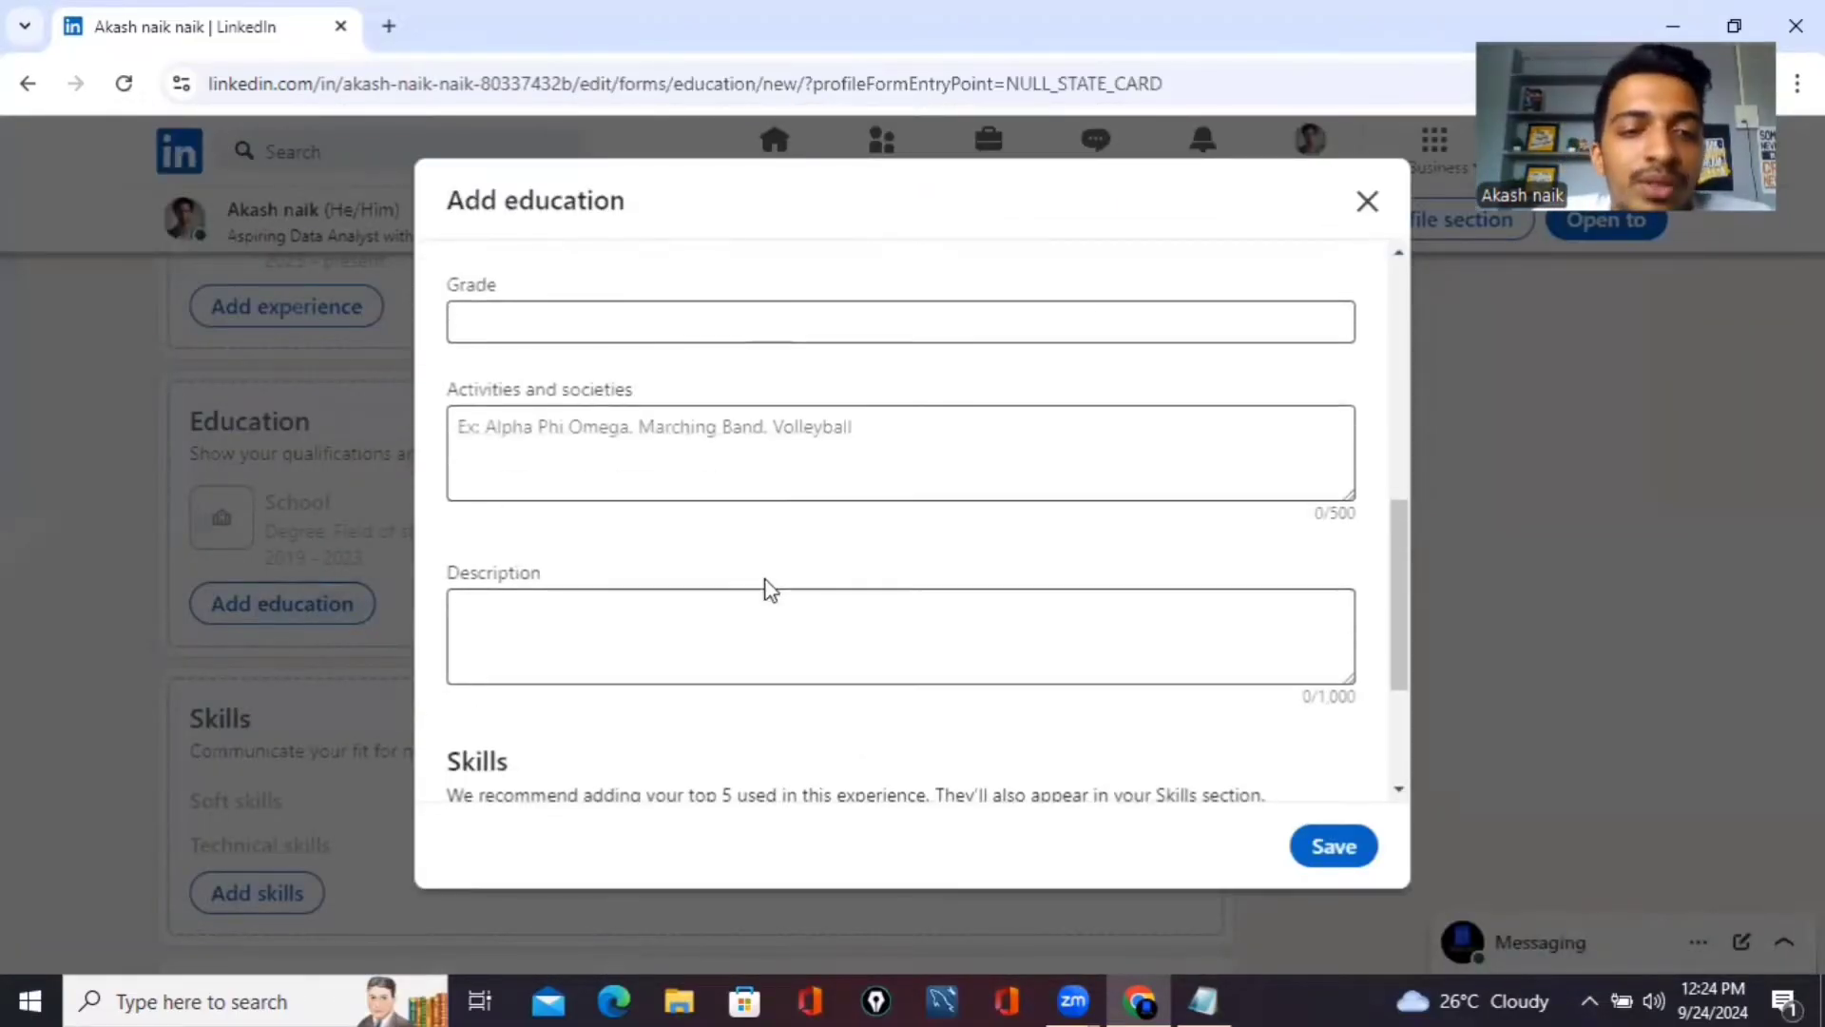
scroll(769, 589, up, 9)
click(662, 480)
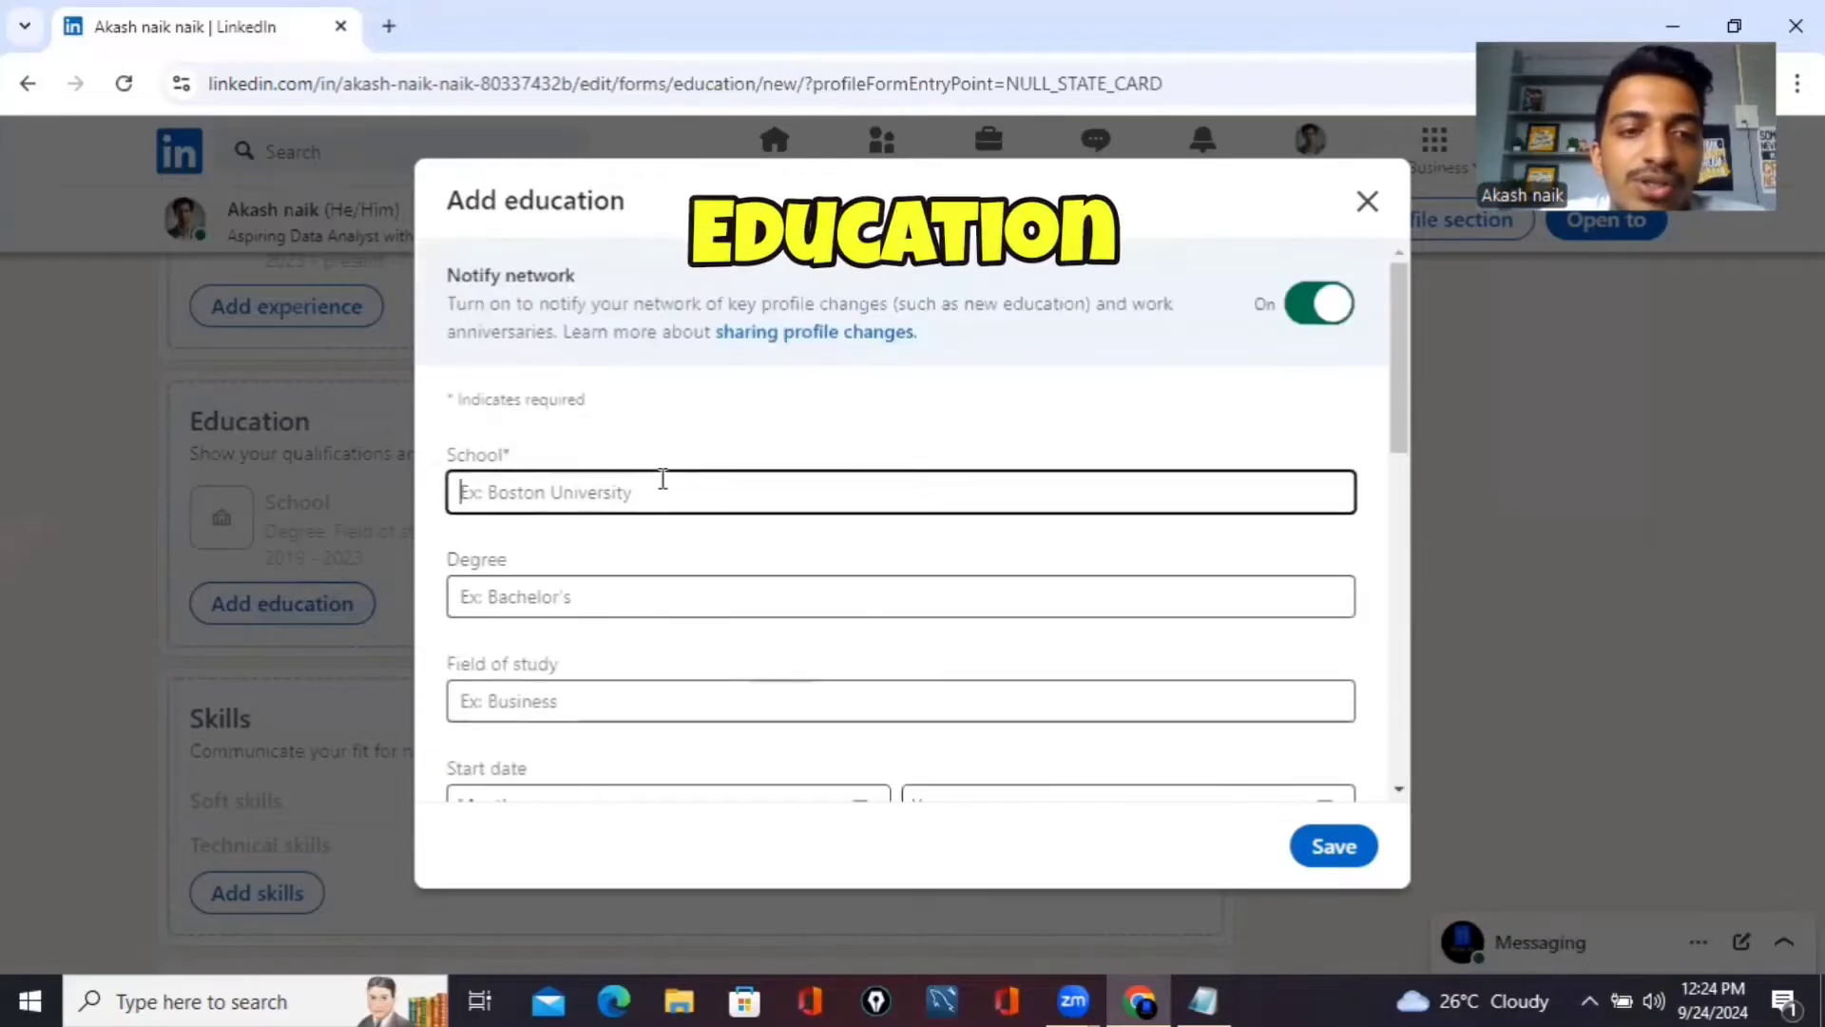
text(Amity)
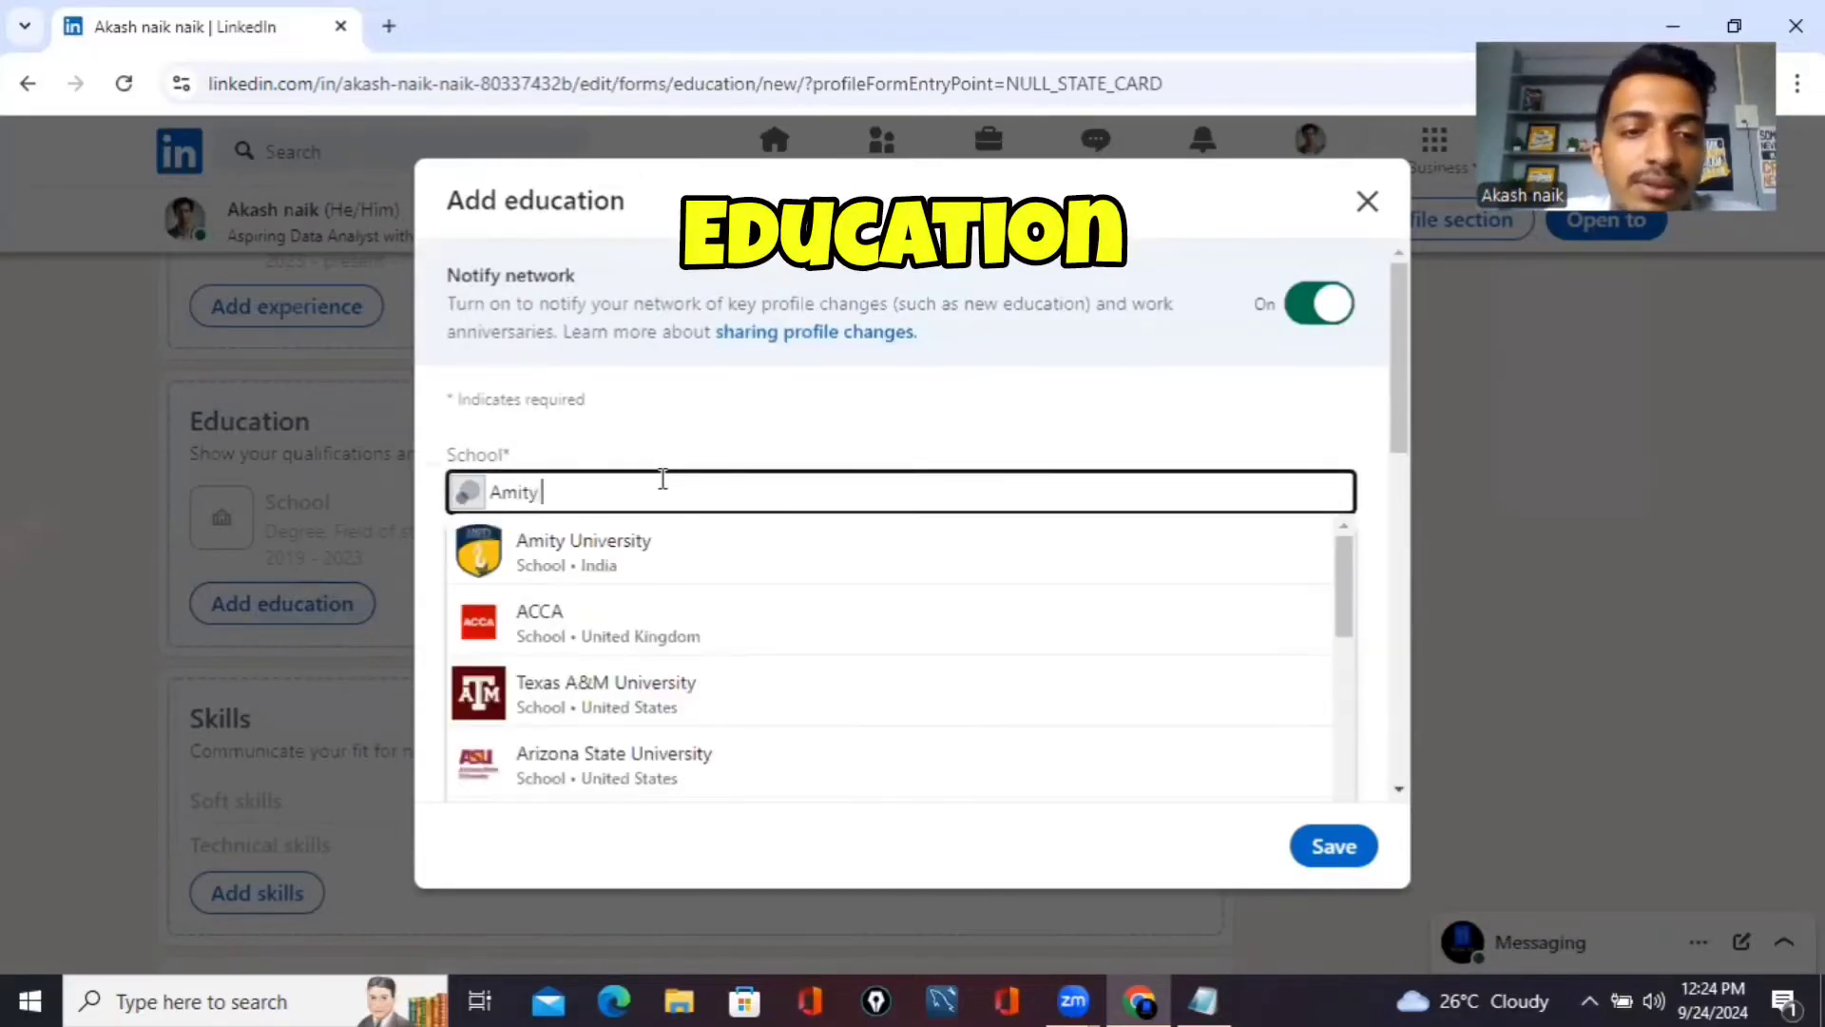
click(623, 561)
Set the education entry's degree to Master of Business Administration - MBA
scroll(623, 559, down, 1)
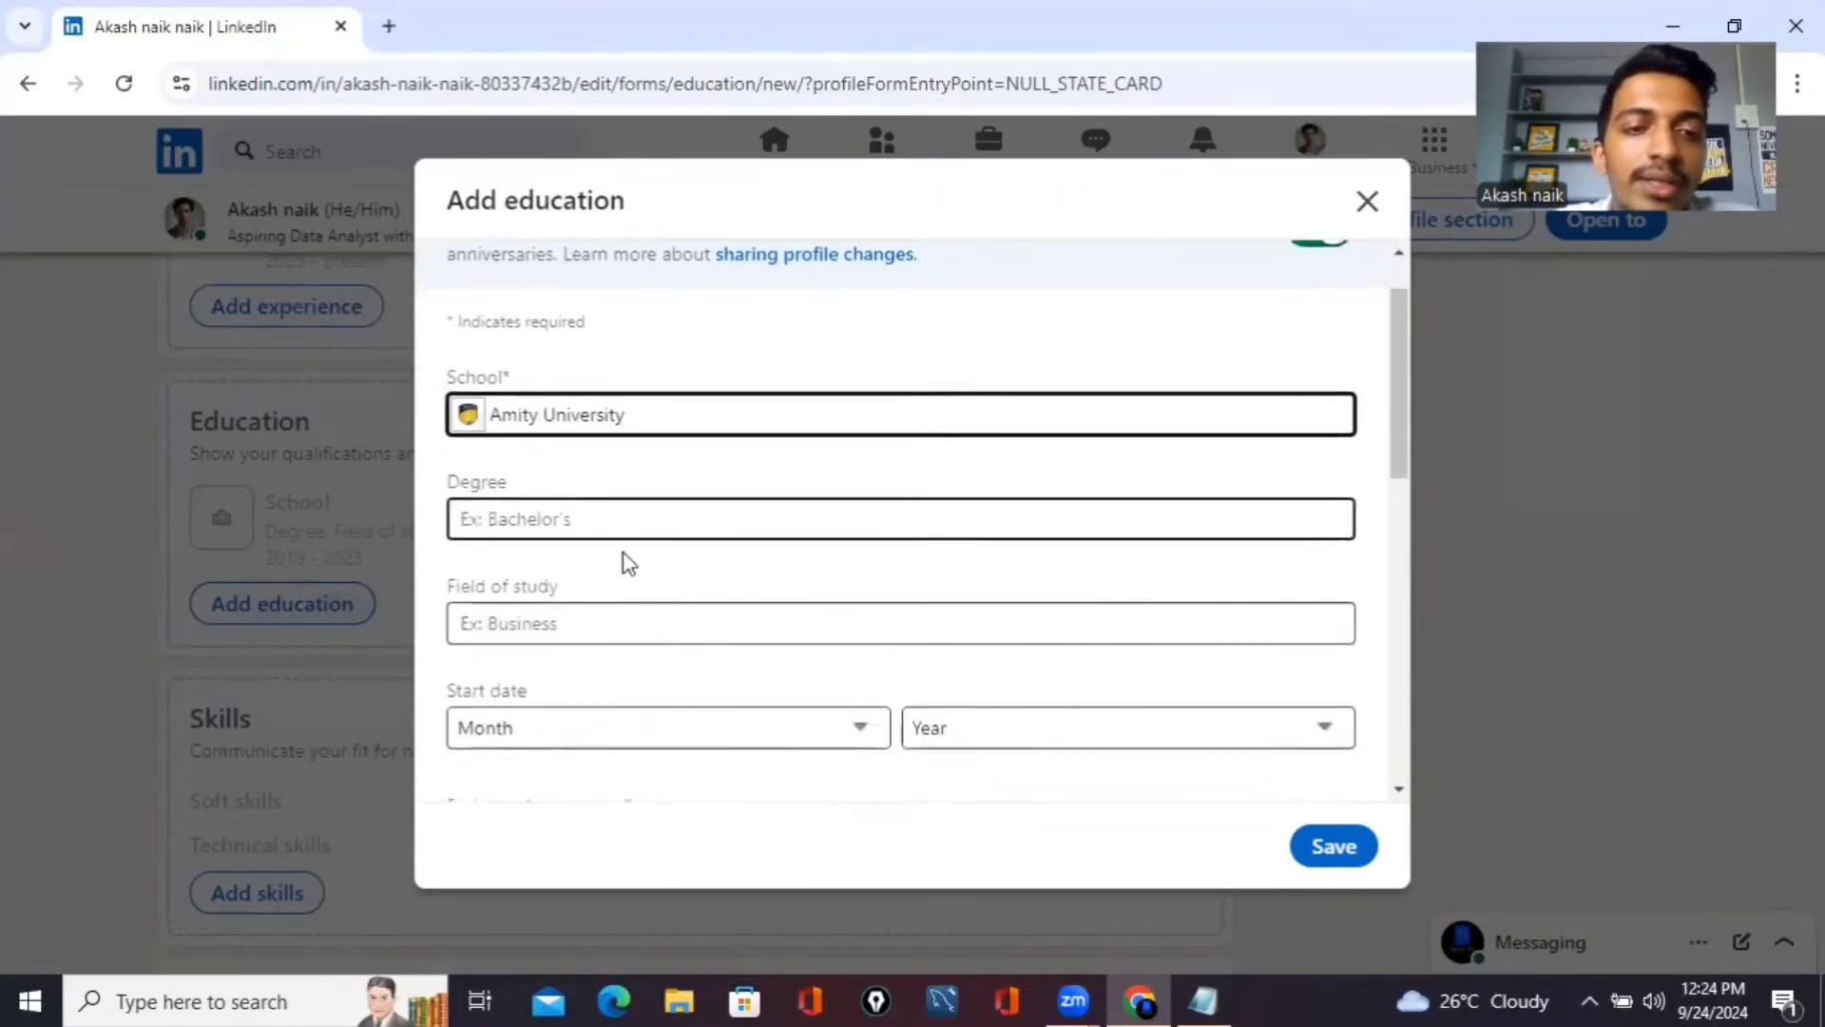
click(574, 510)
text(ma)
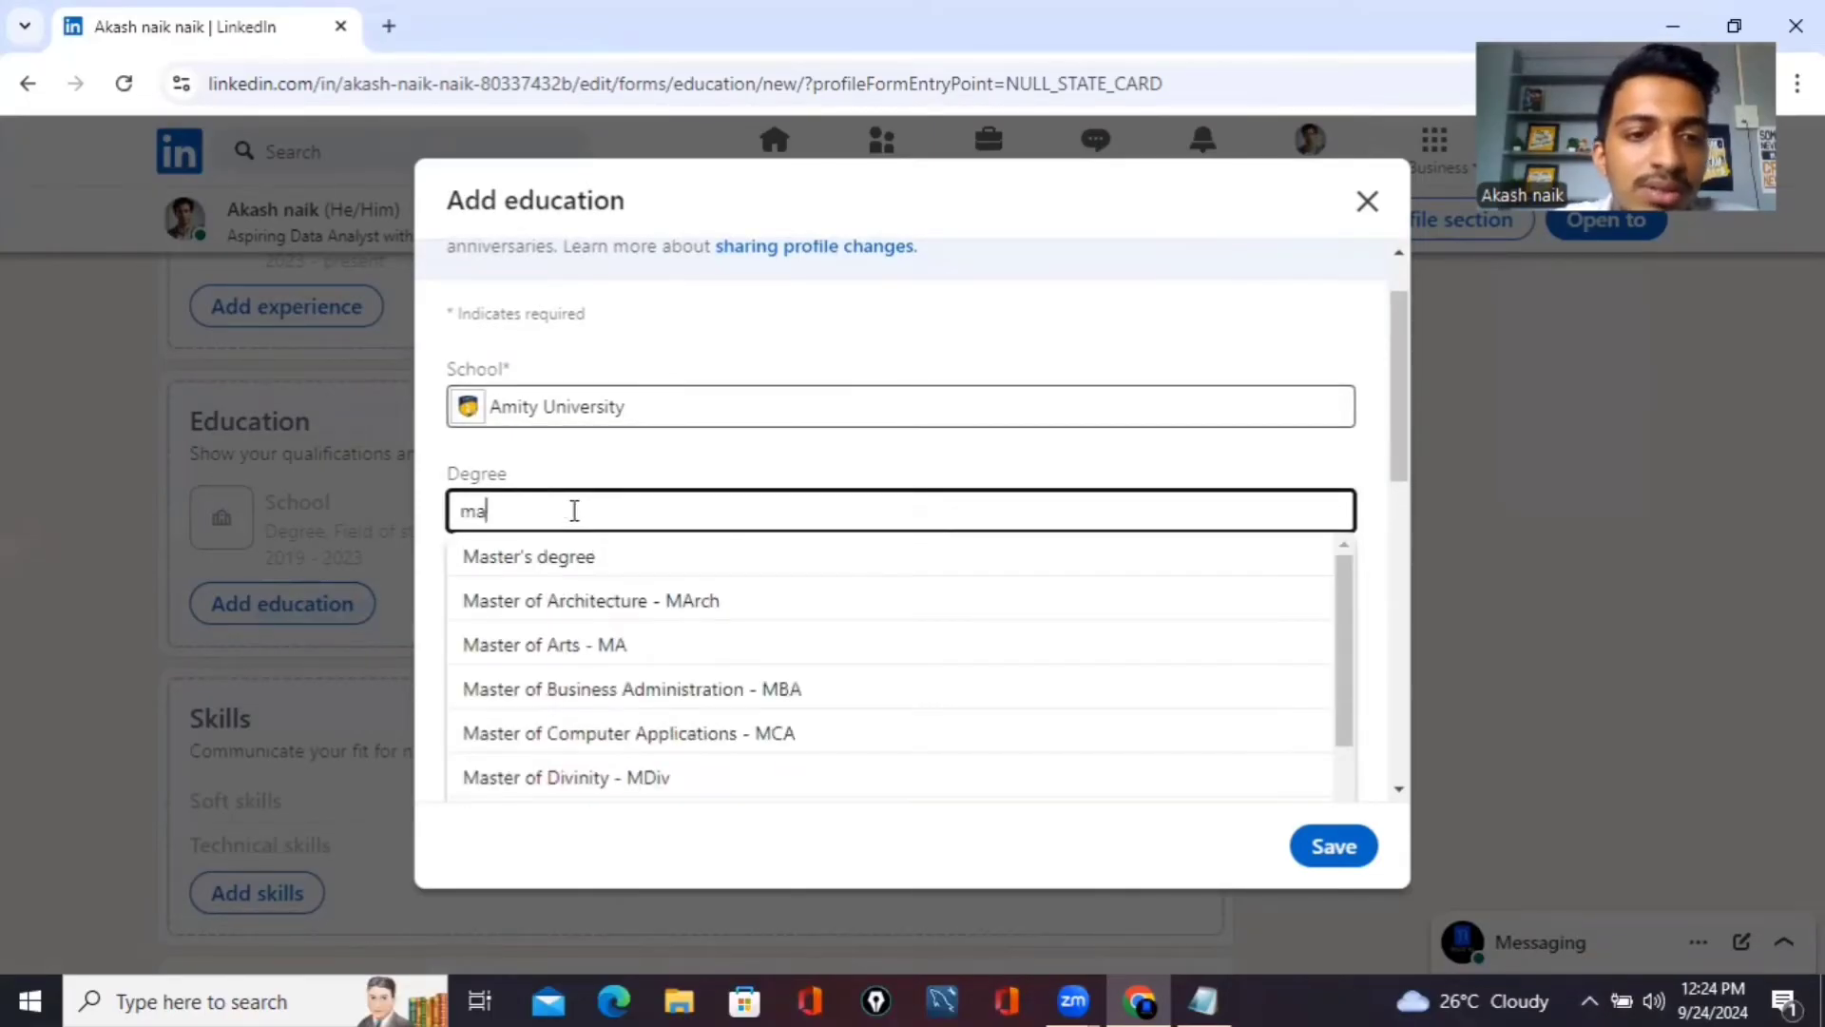
click(662, 688)
Set the field of study to the suggested option Human Resources Development
scroll(872, 603, down, 1)
click(655, 477)
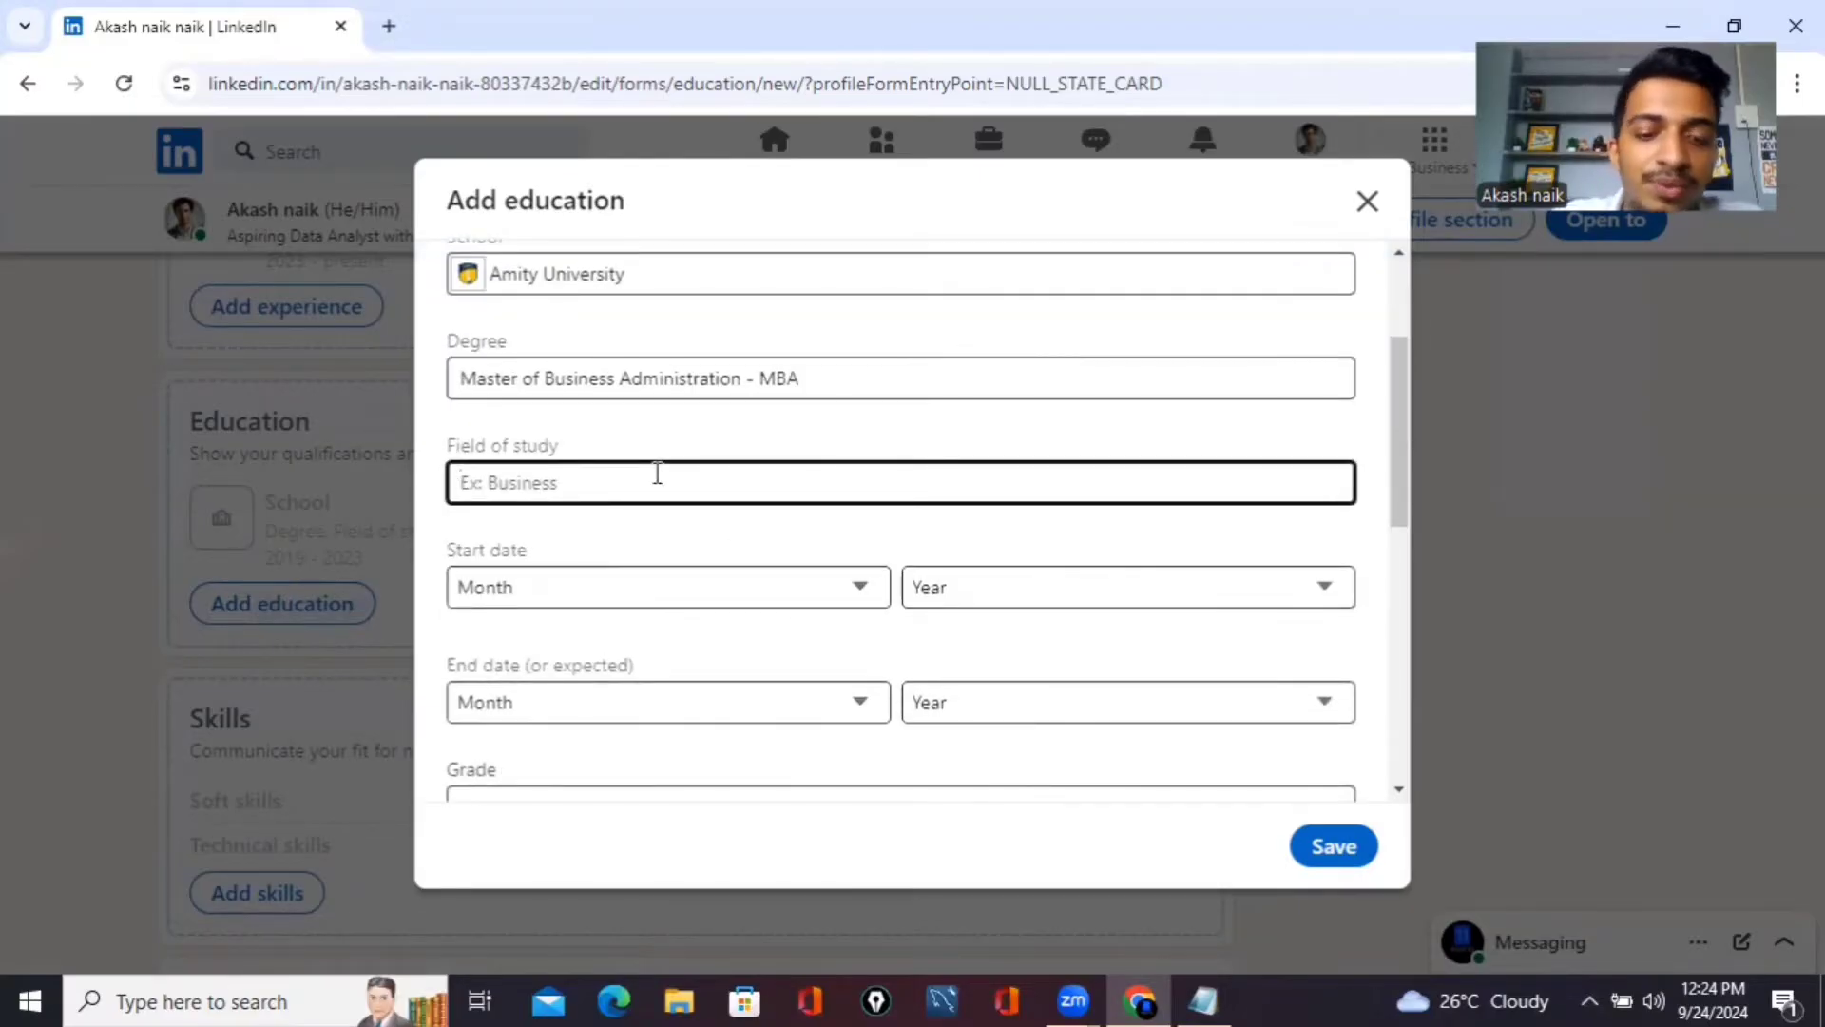
text(Huamn resoruce)
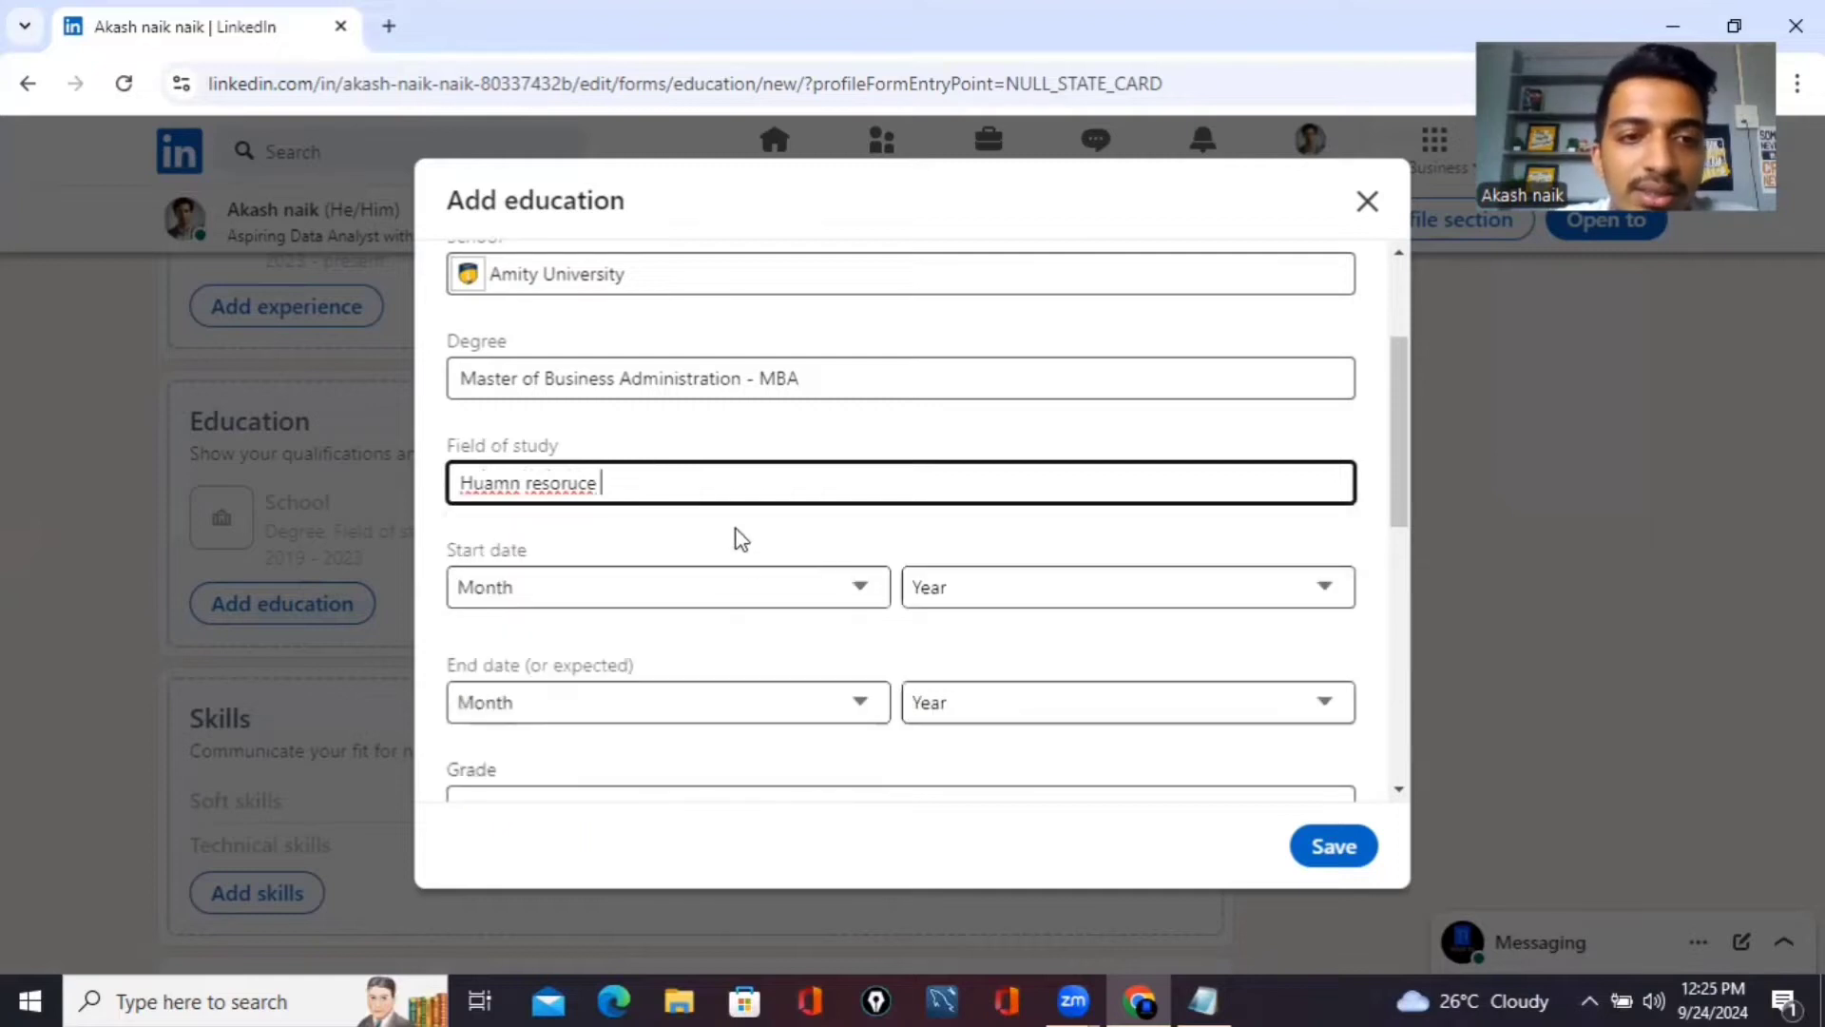
key(BackSpace)
key(BackSpace)
key(BackSpace)
key(BackSpace)
key(BackSpace)
key(BackSpace)
key(BackSpace)
key(BackSpace)
key(BackSpace)
key(BackSpace)
key(BackSpace)
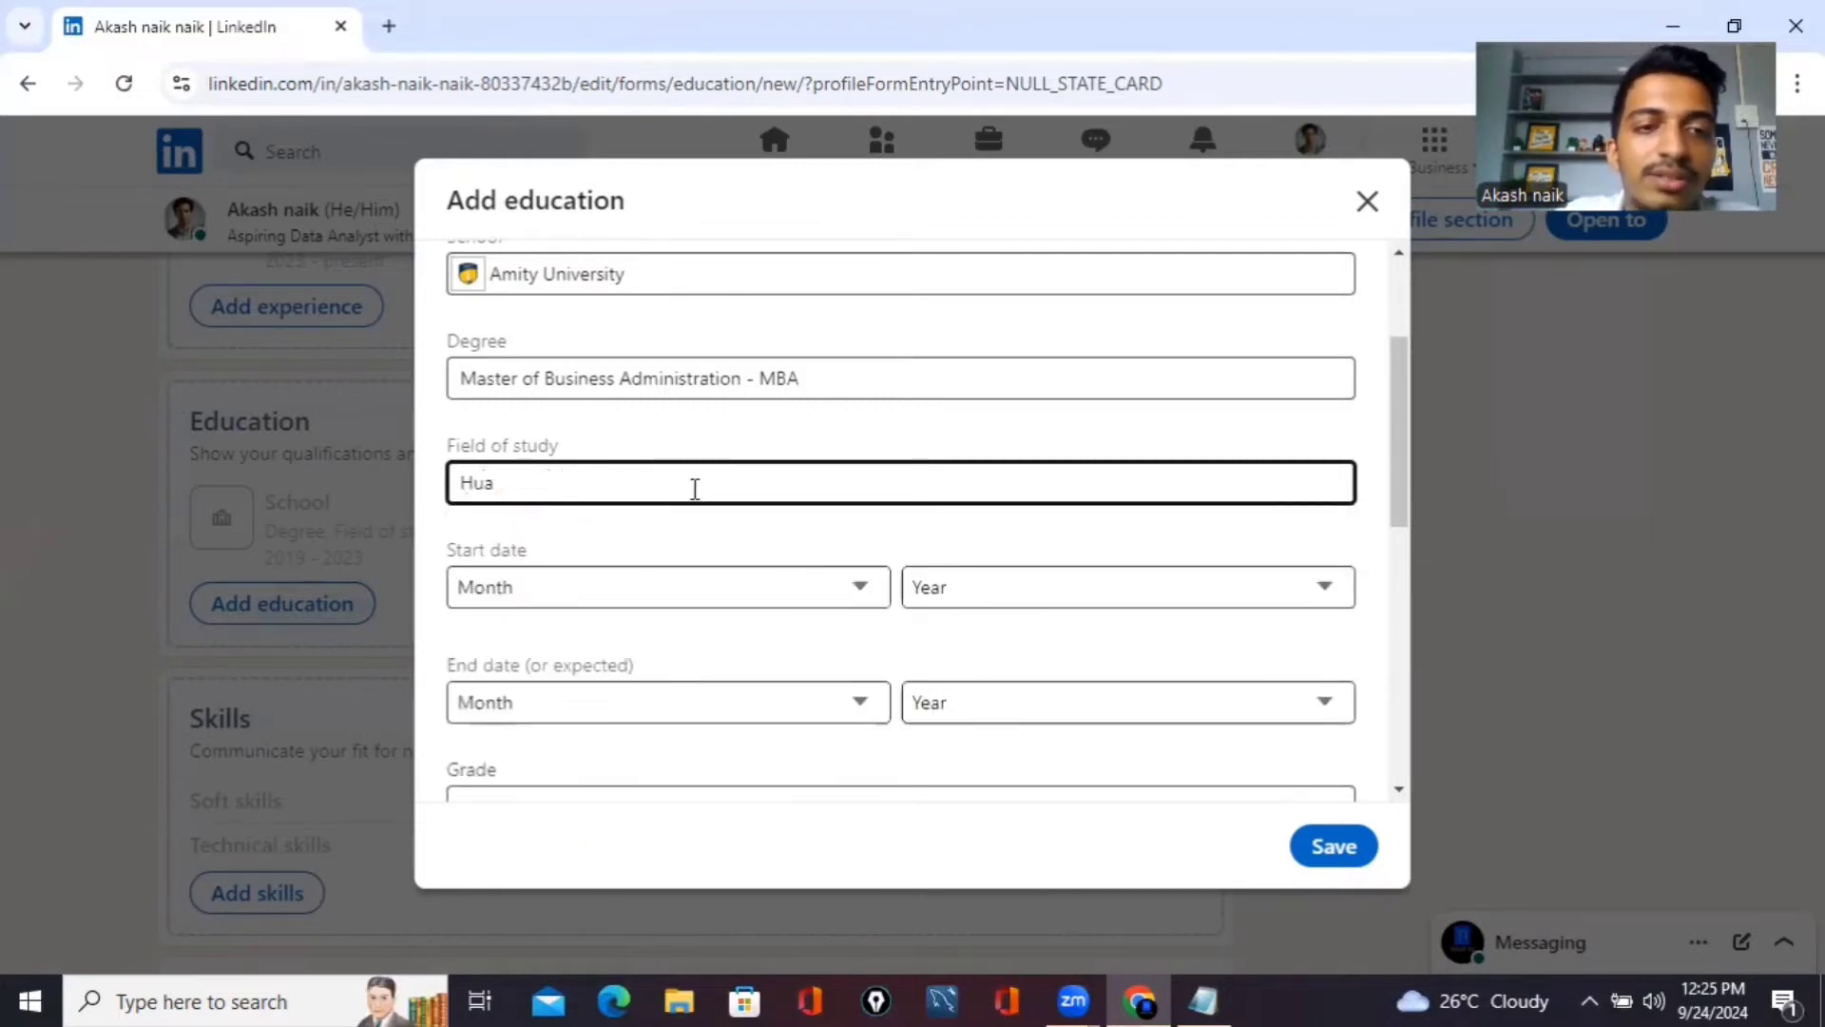
text(Human )
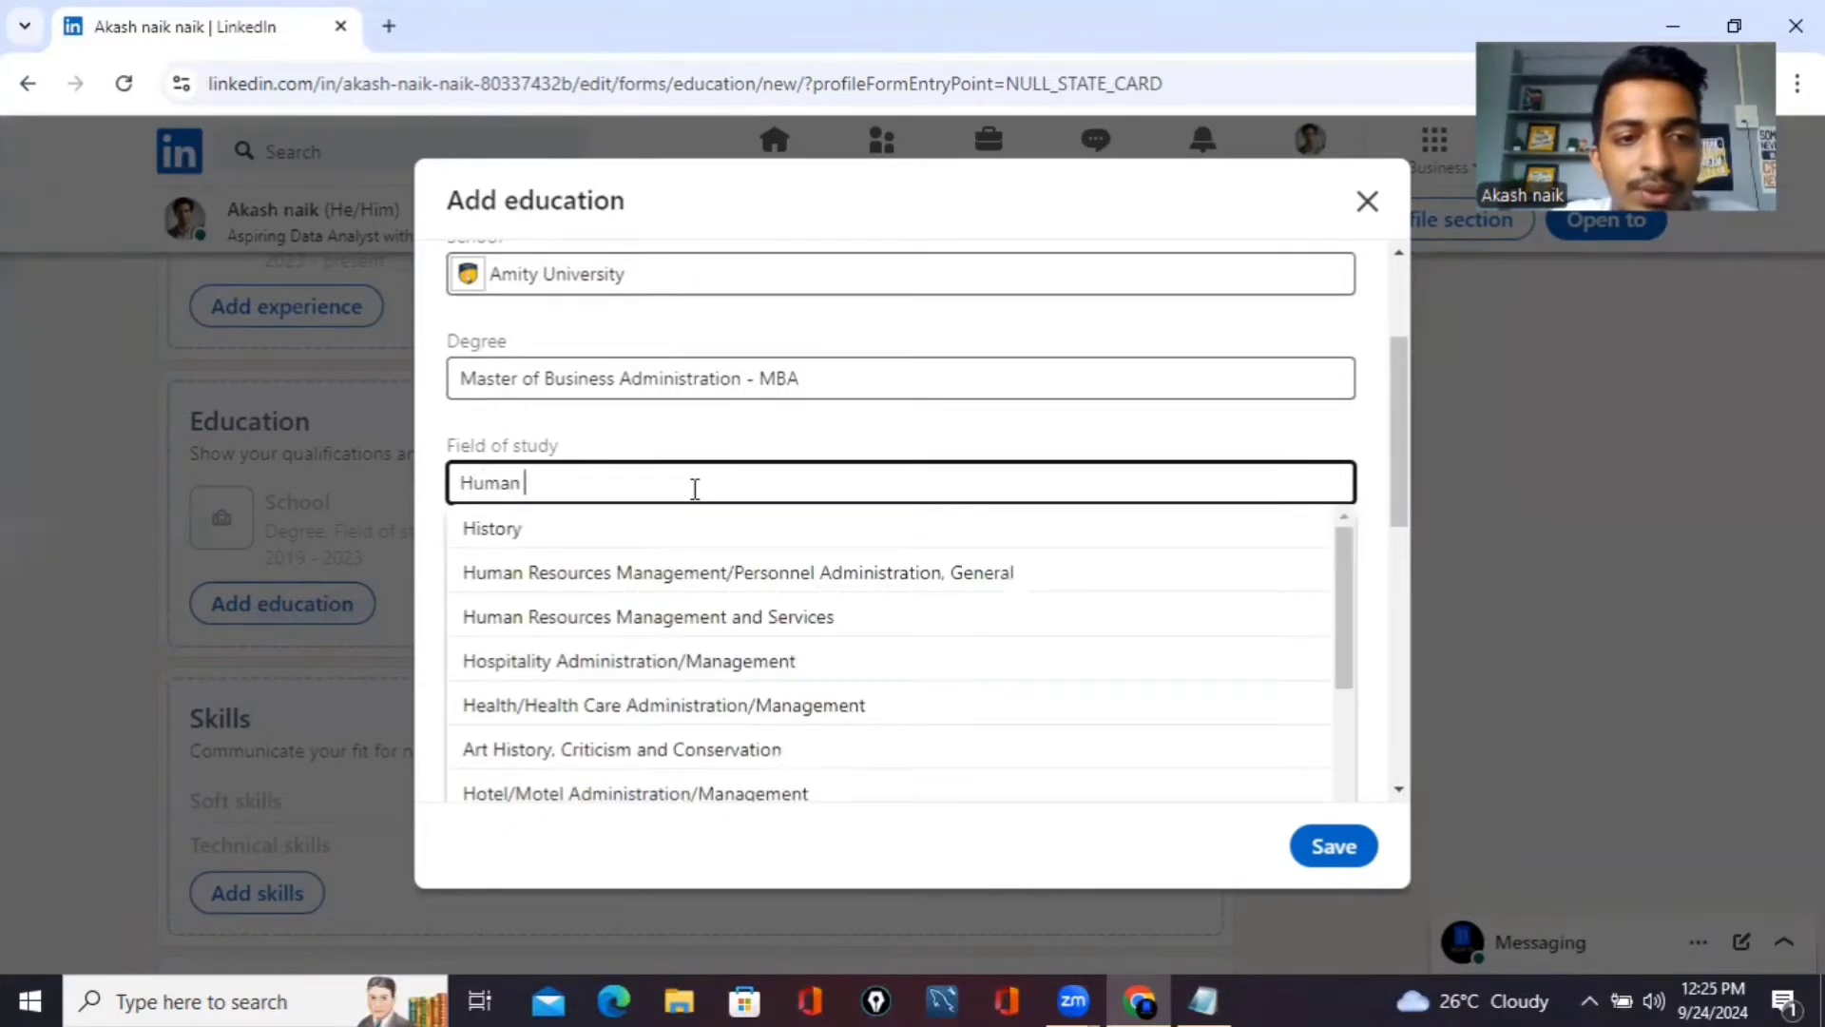
text(resource)
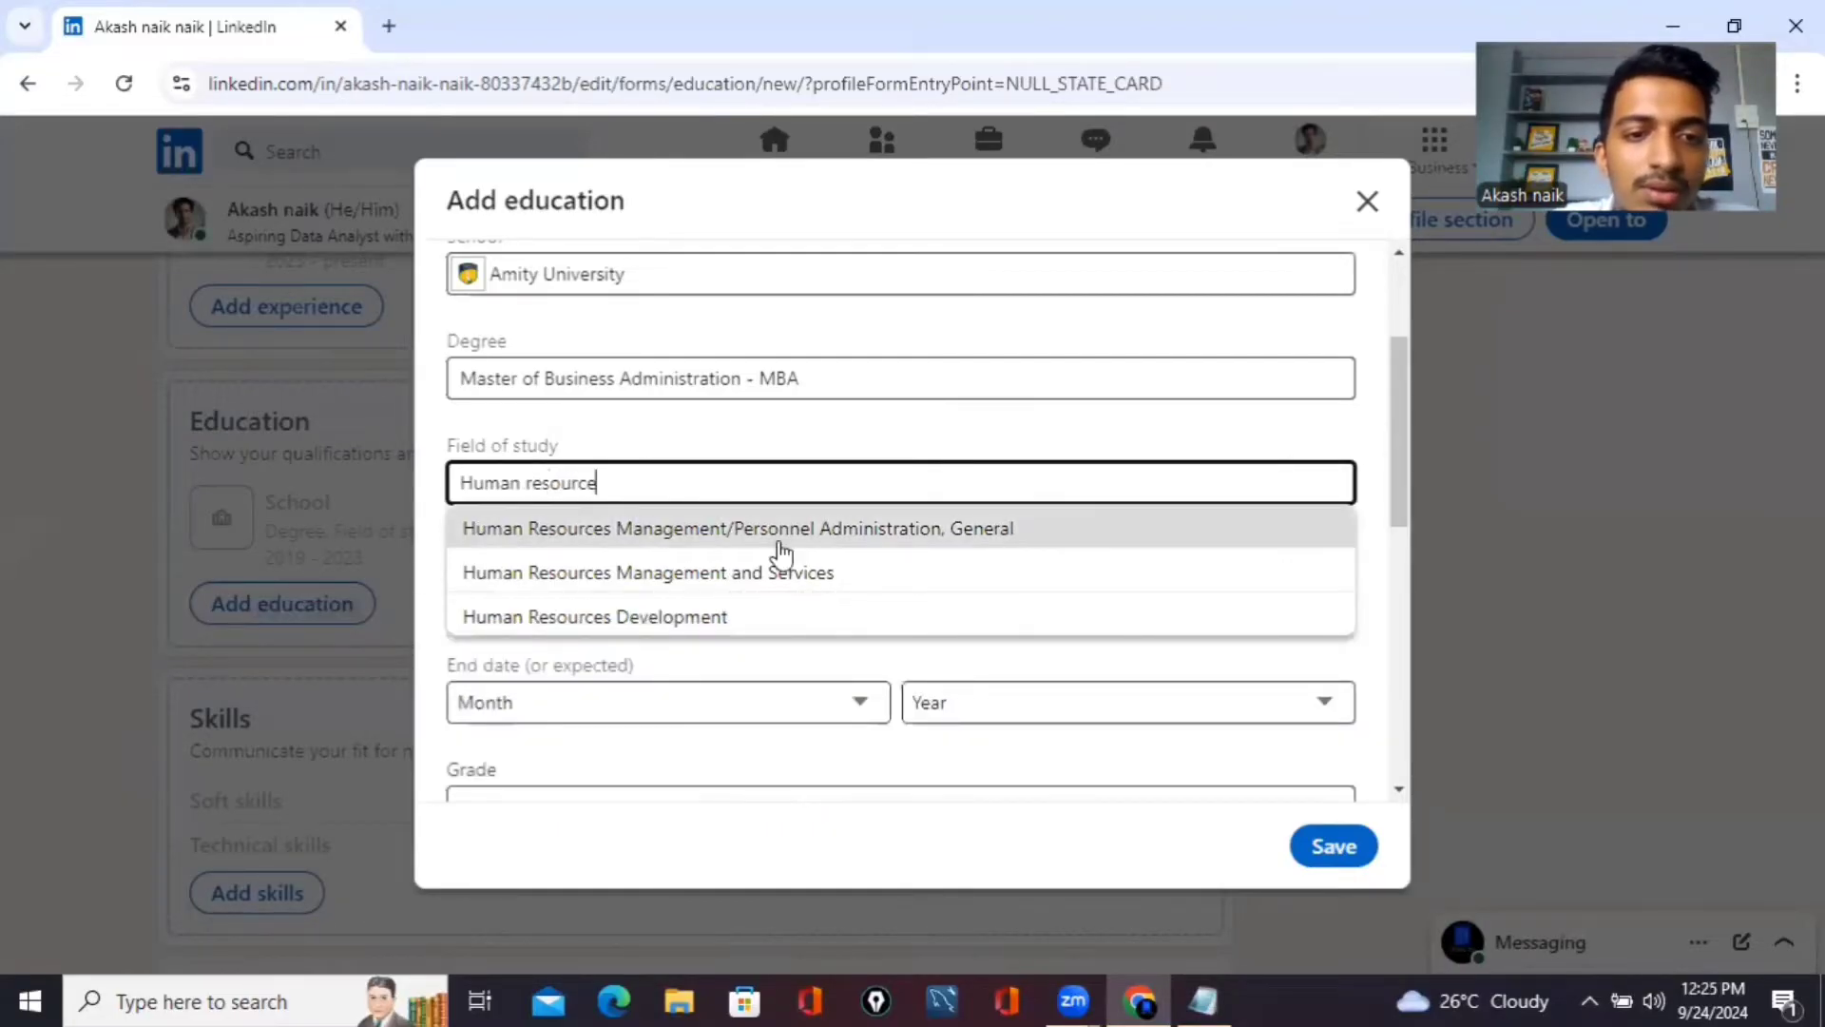
click(750, 618)
Set the education start date to April 2022
scroll(819, 533, down, 1)
scroll(819, 533, down, 1)
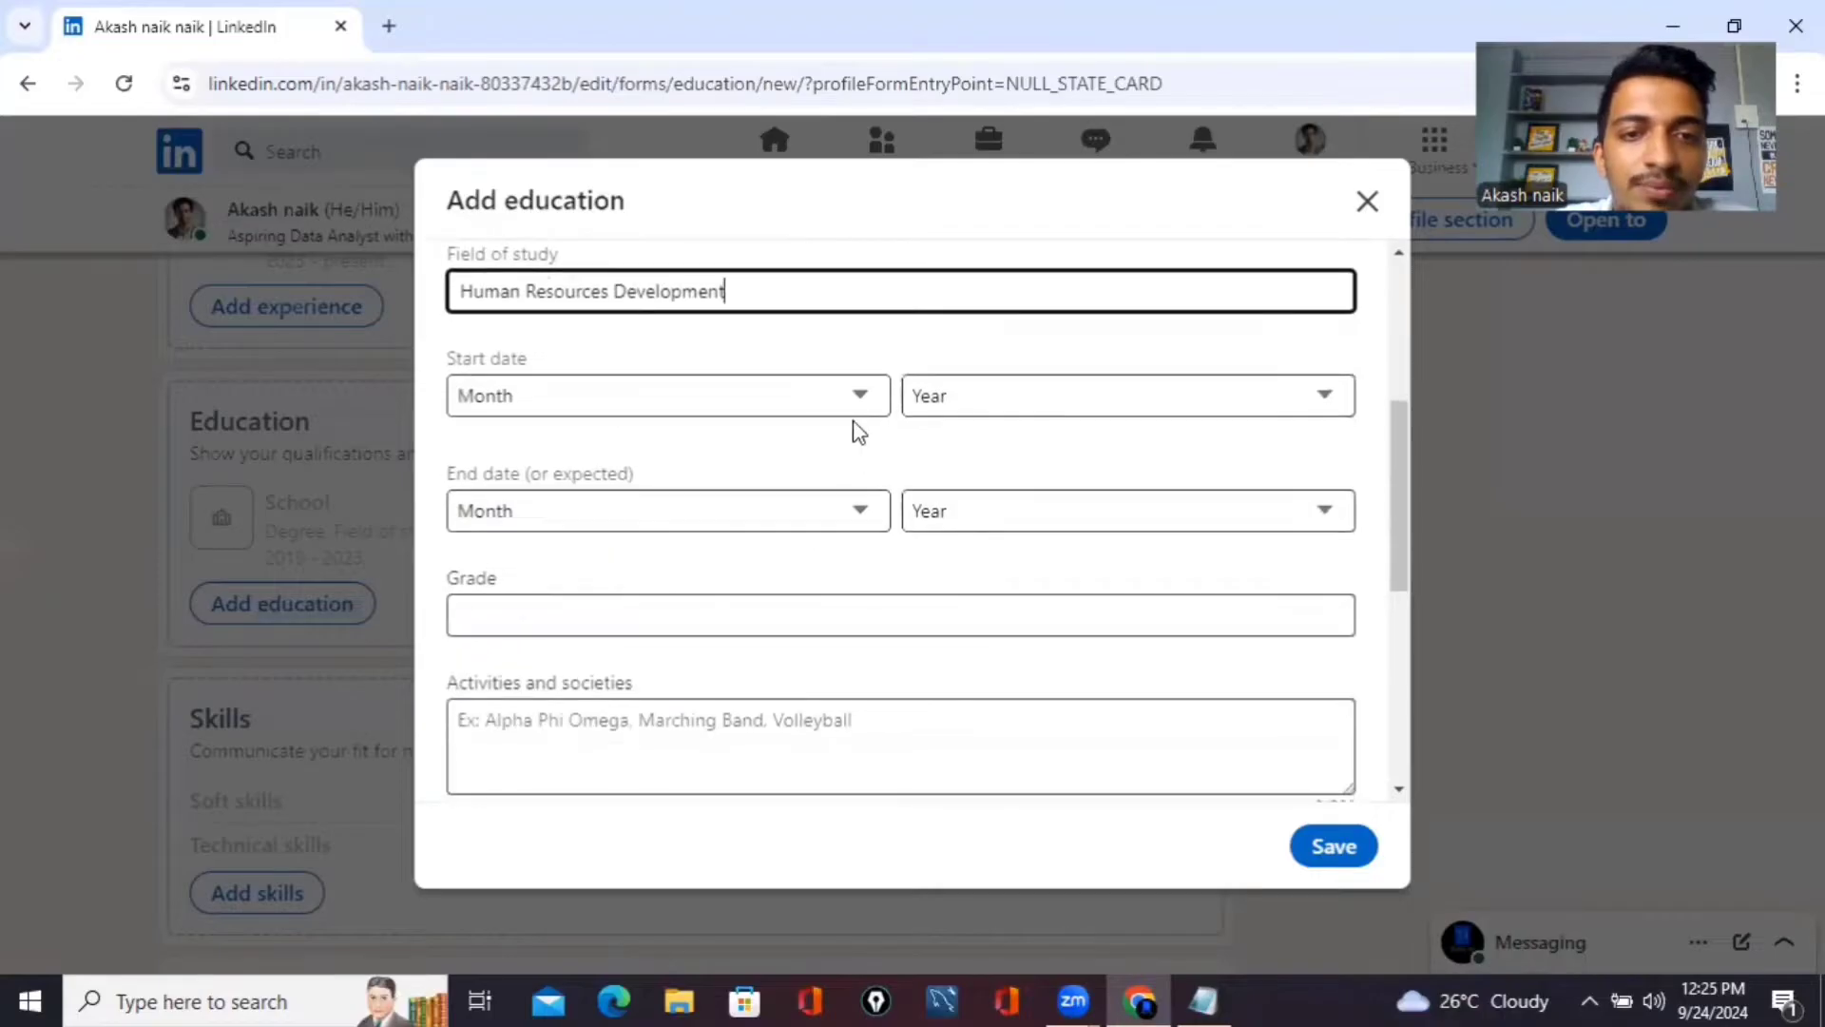
click(843, 399)
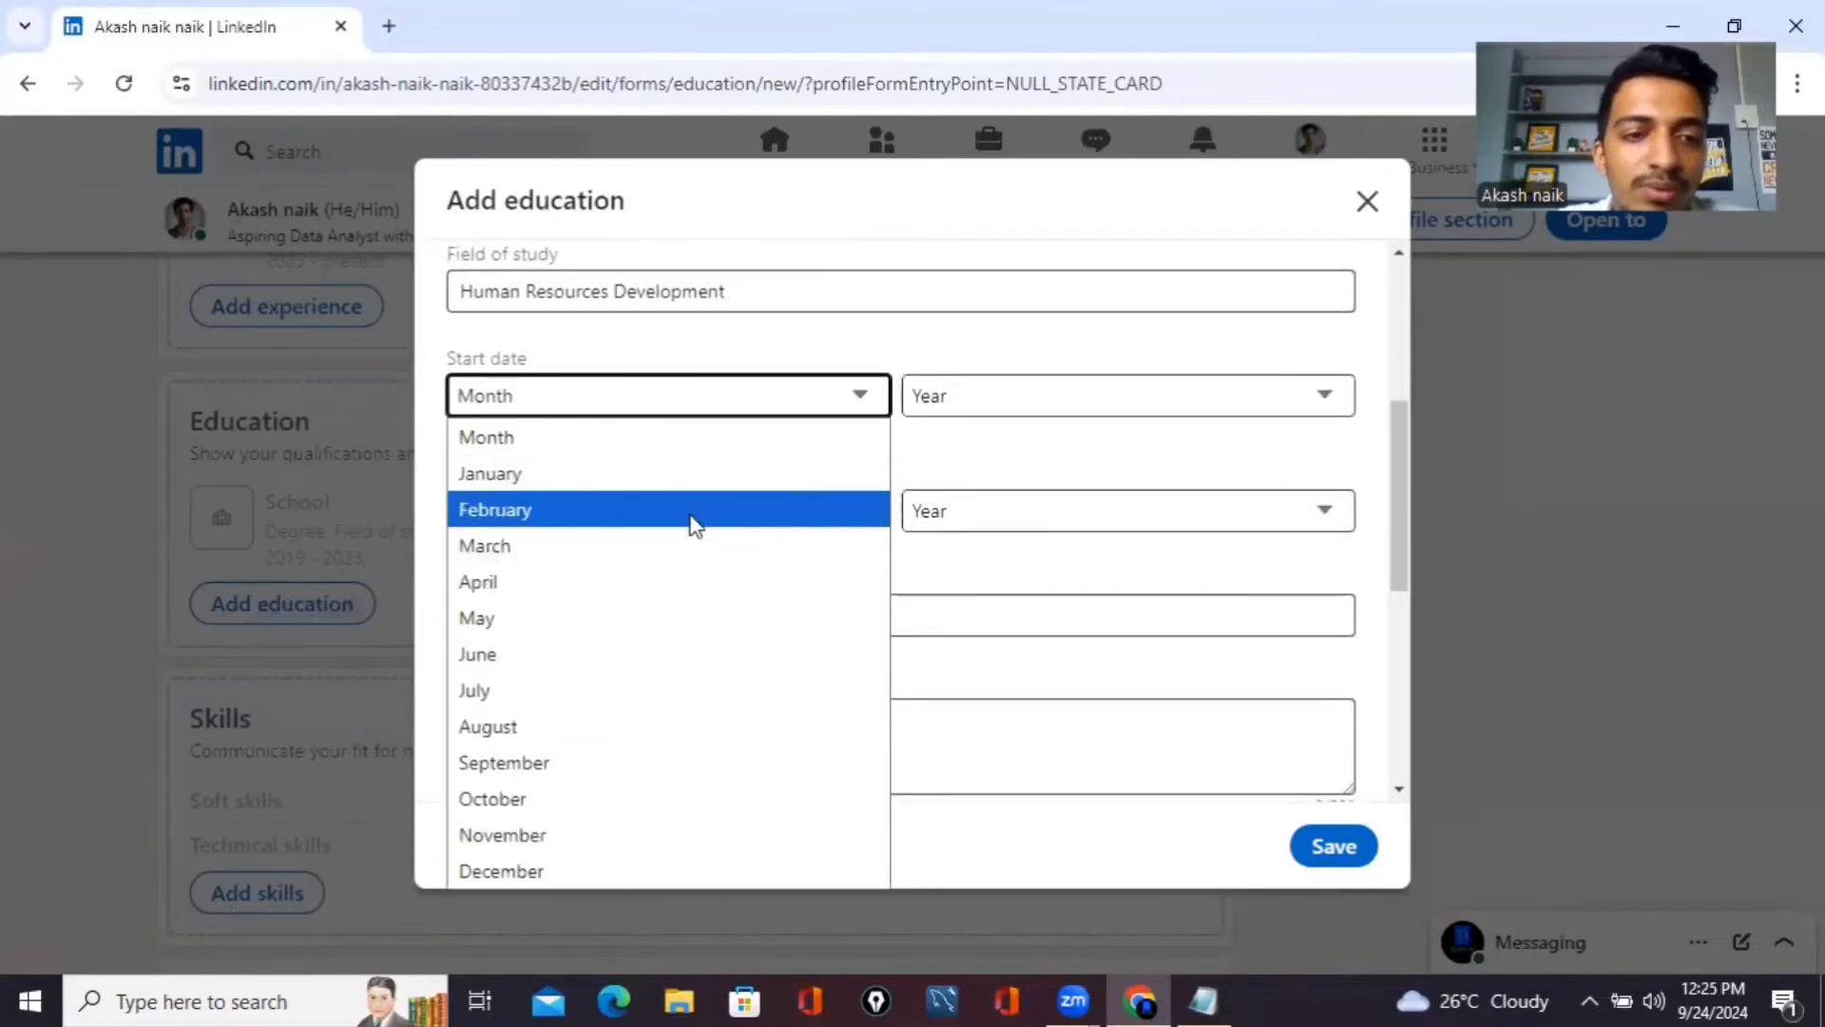
click(689, 581)
click(1153, 399)
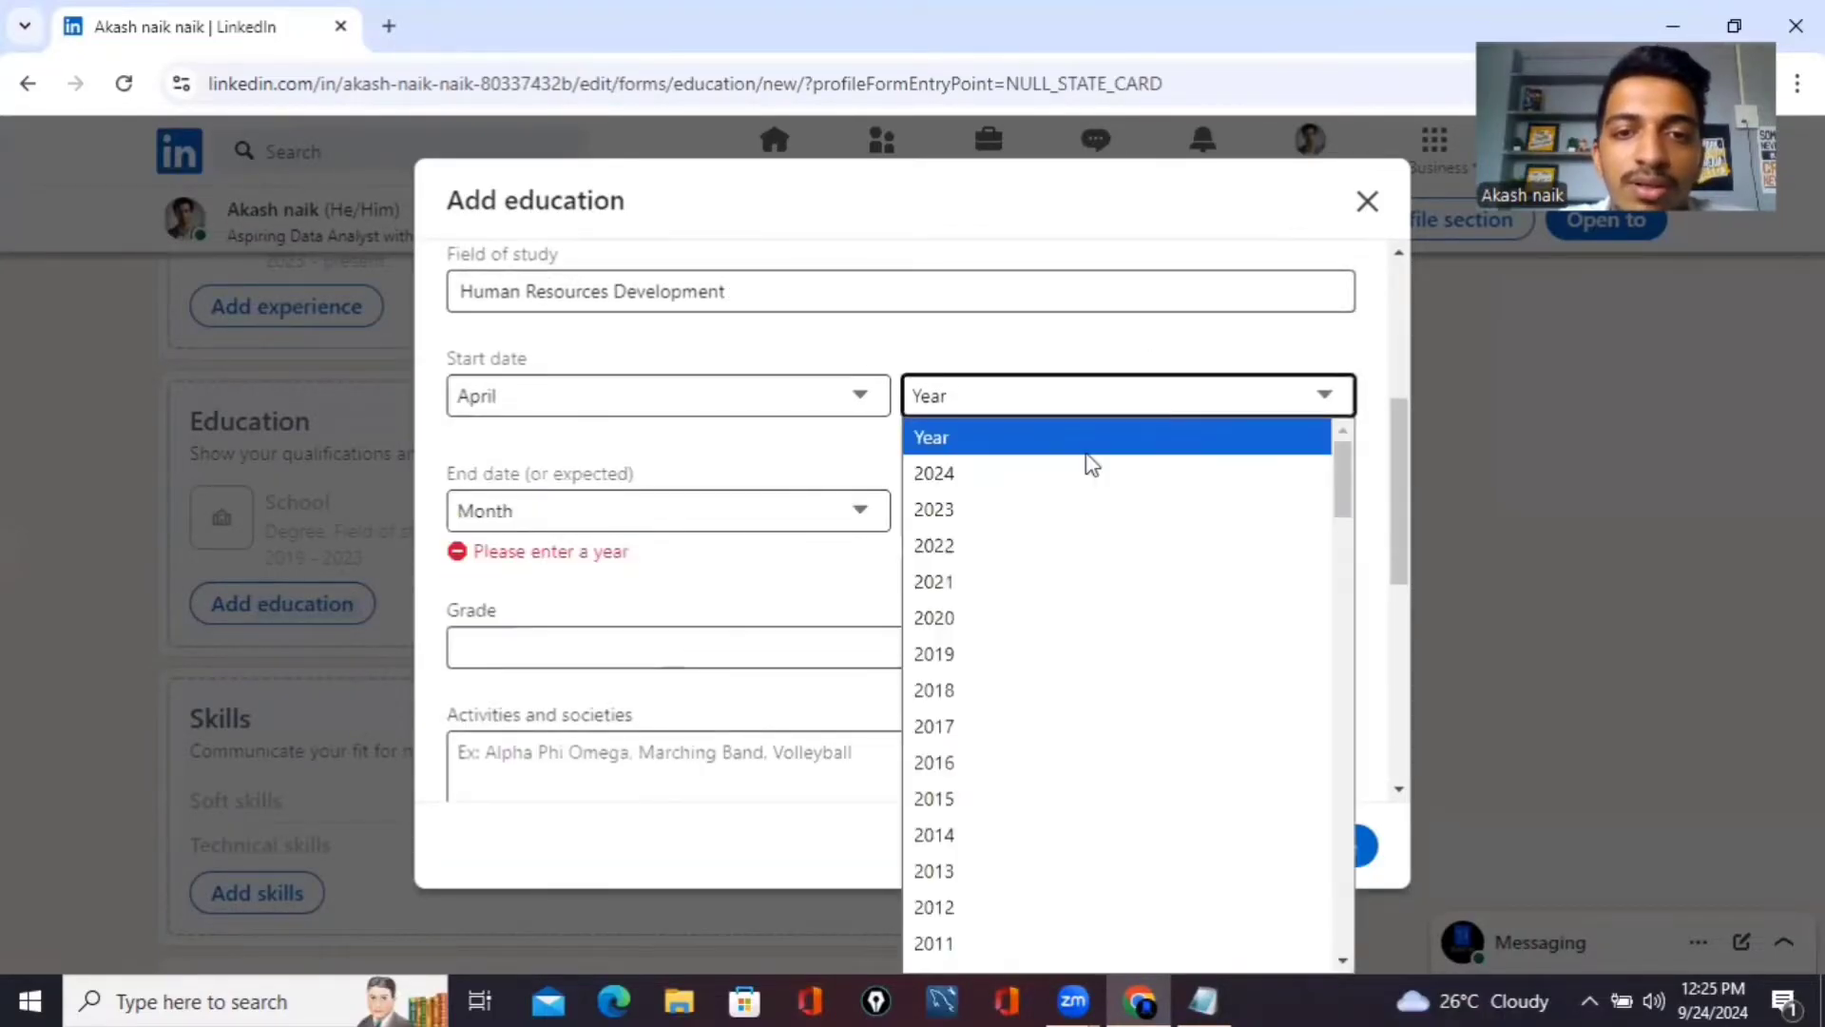
click(1009, 545)
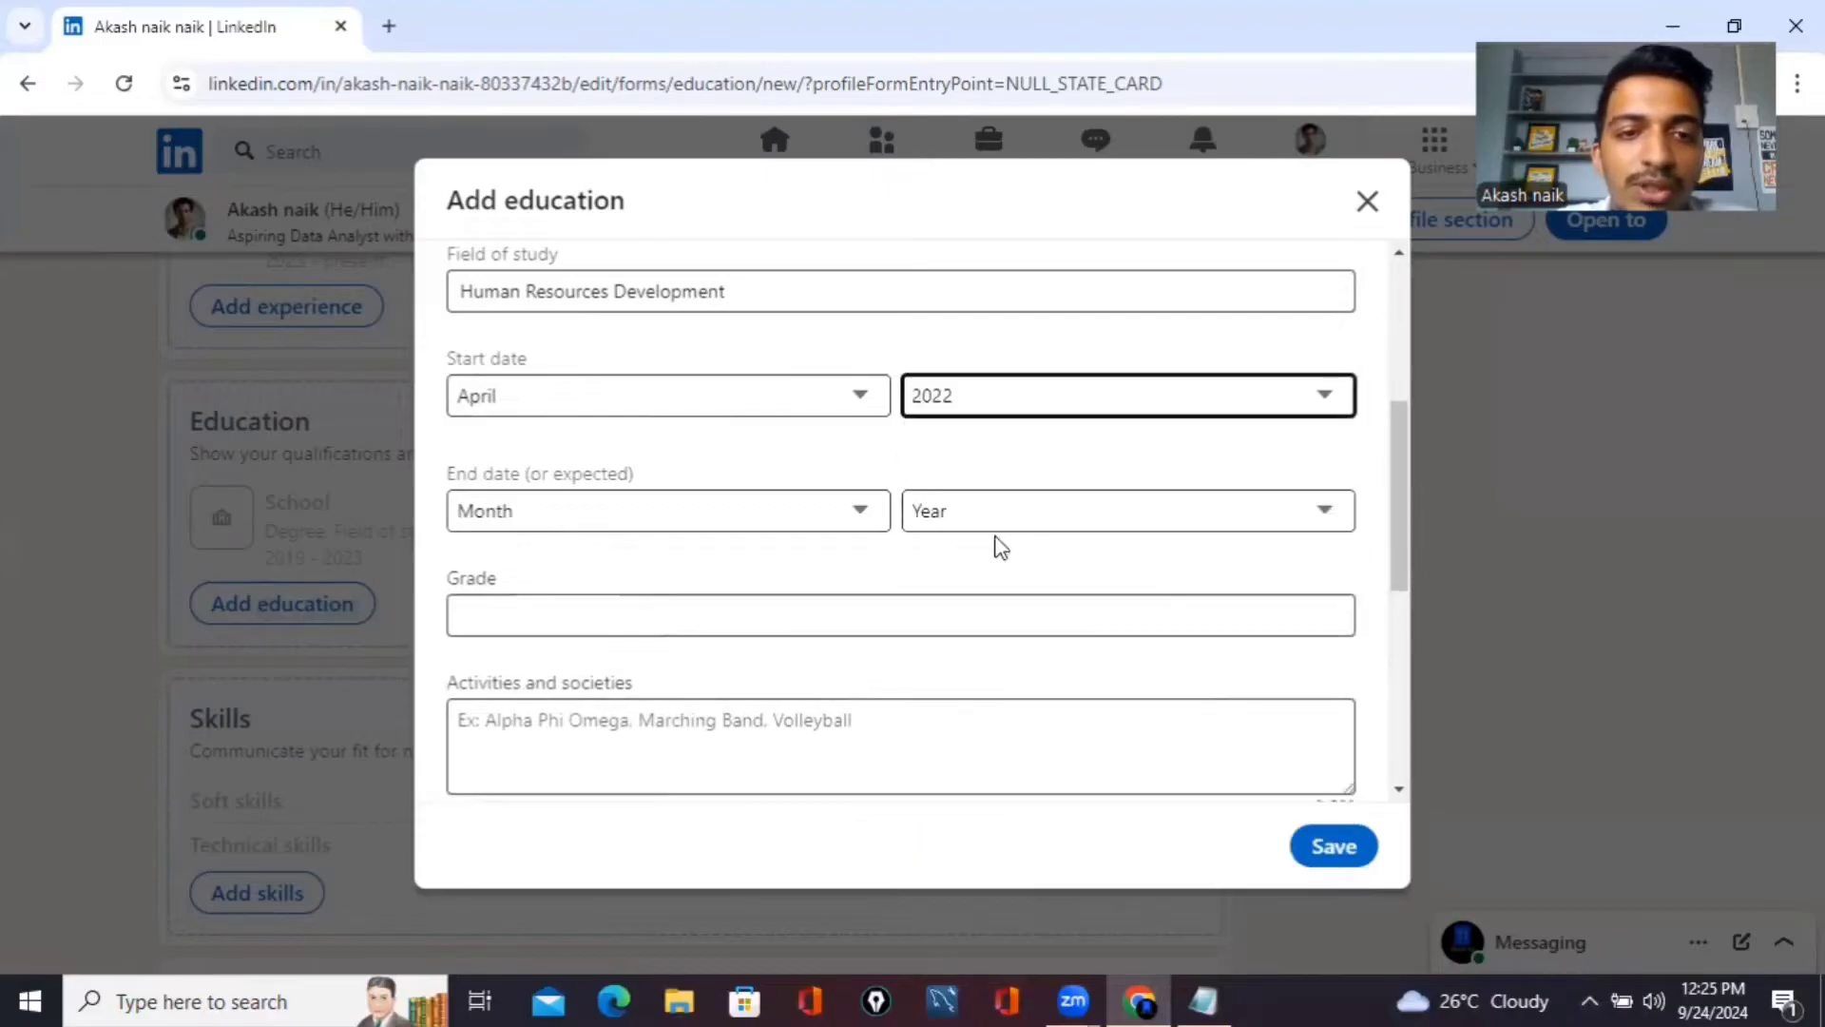
Set the education end date to July 2024
click(825, 513)
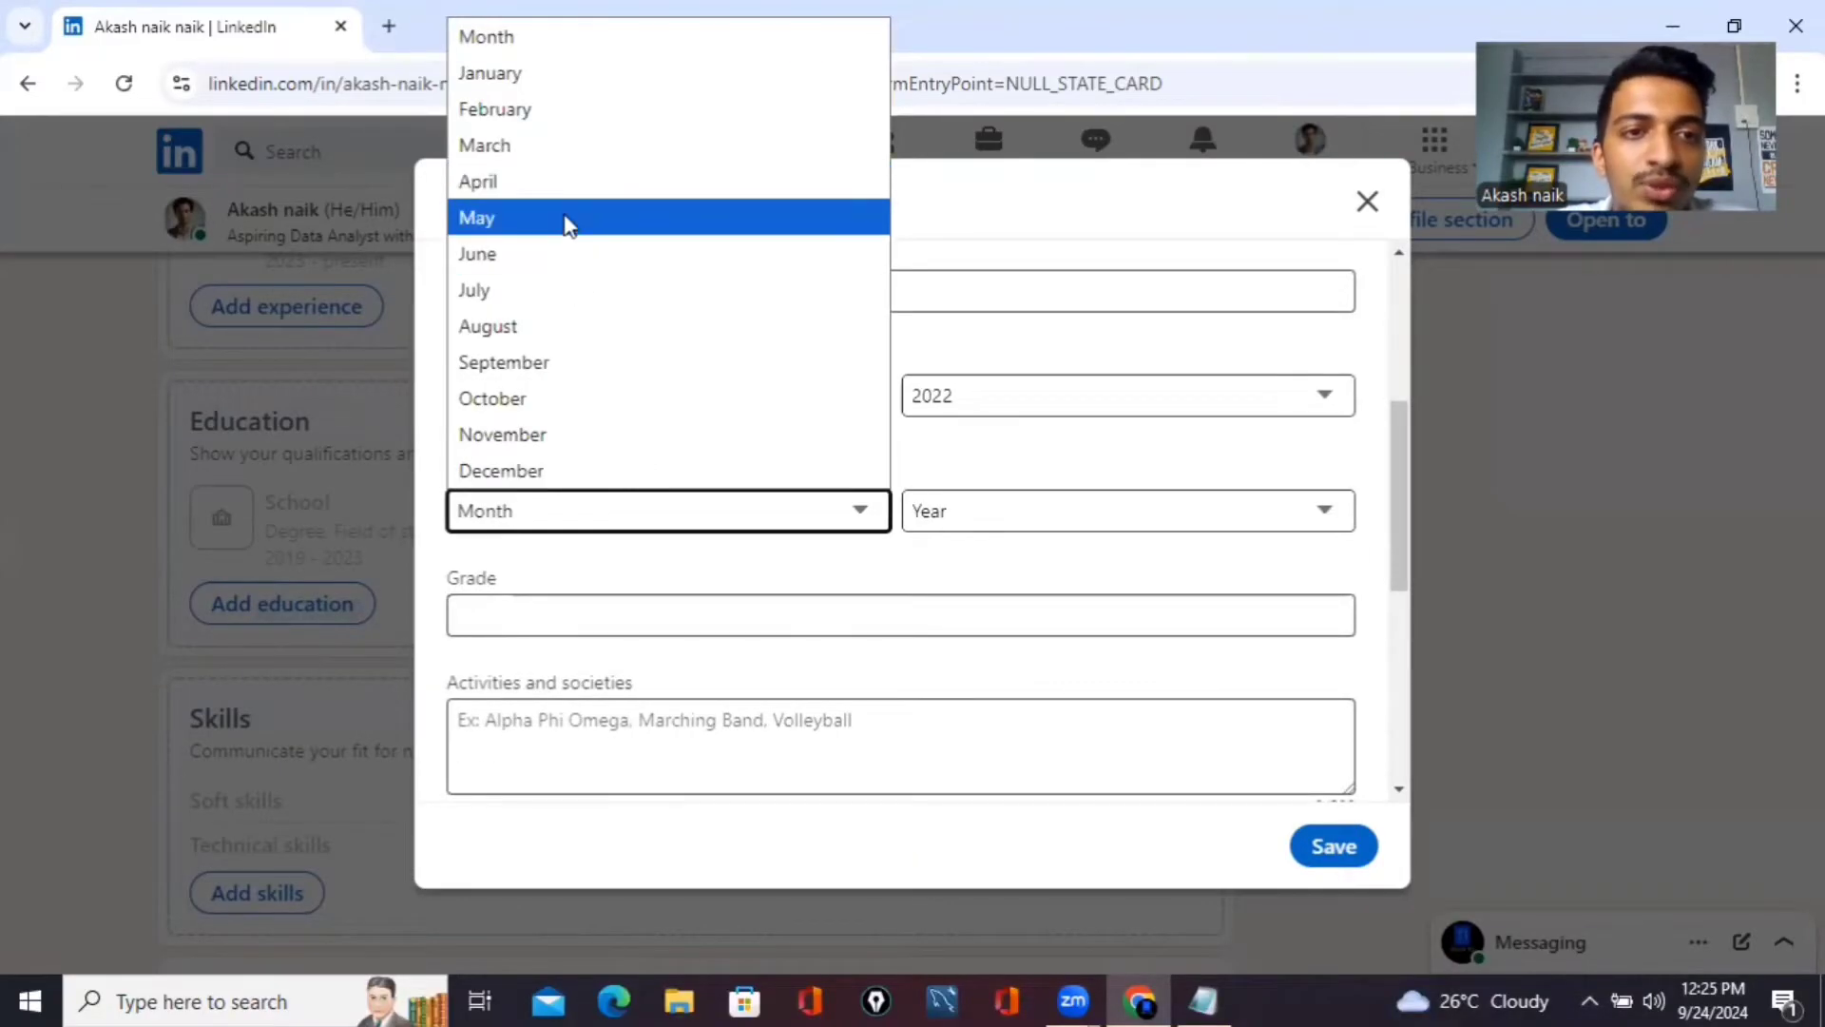
click(573, 290)
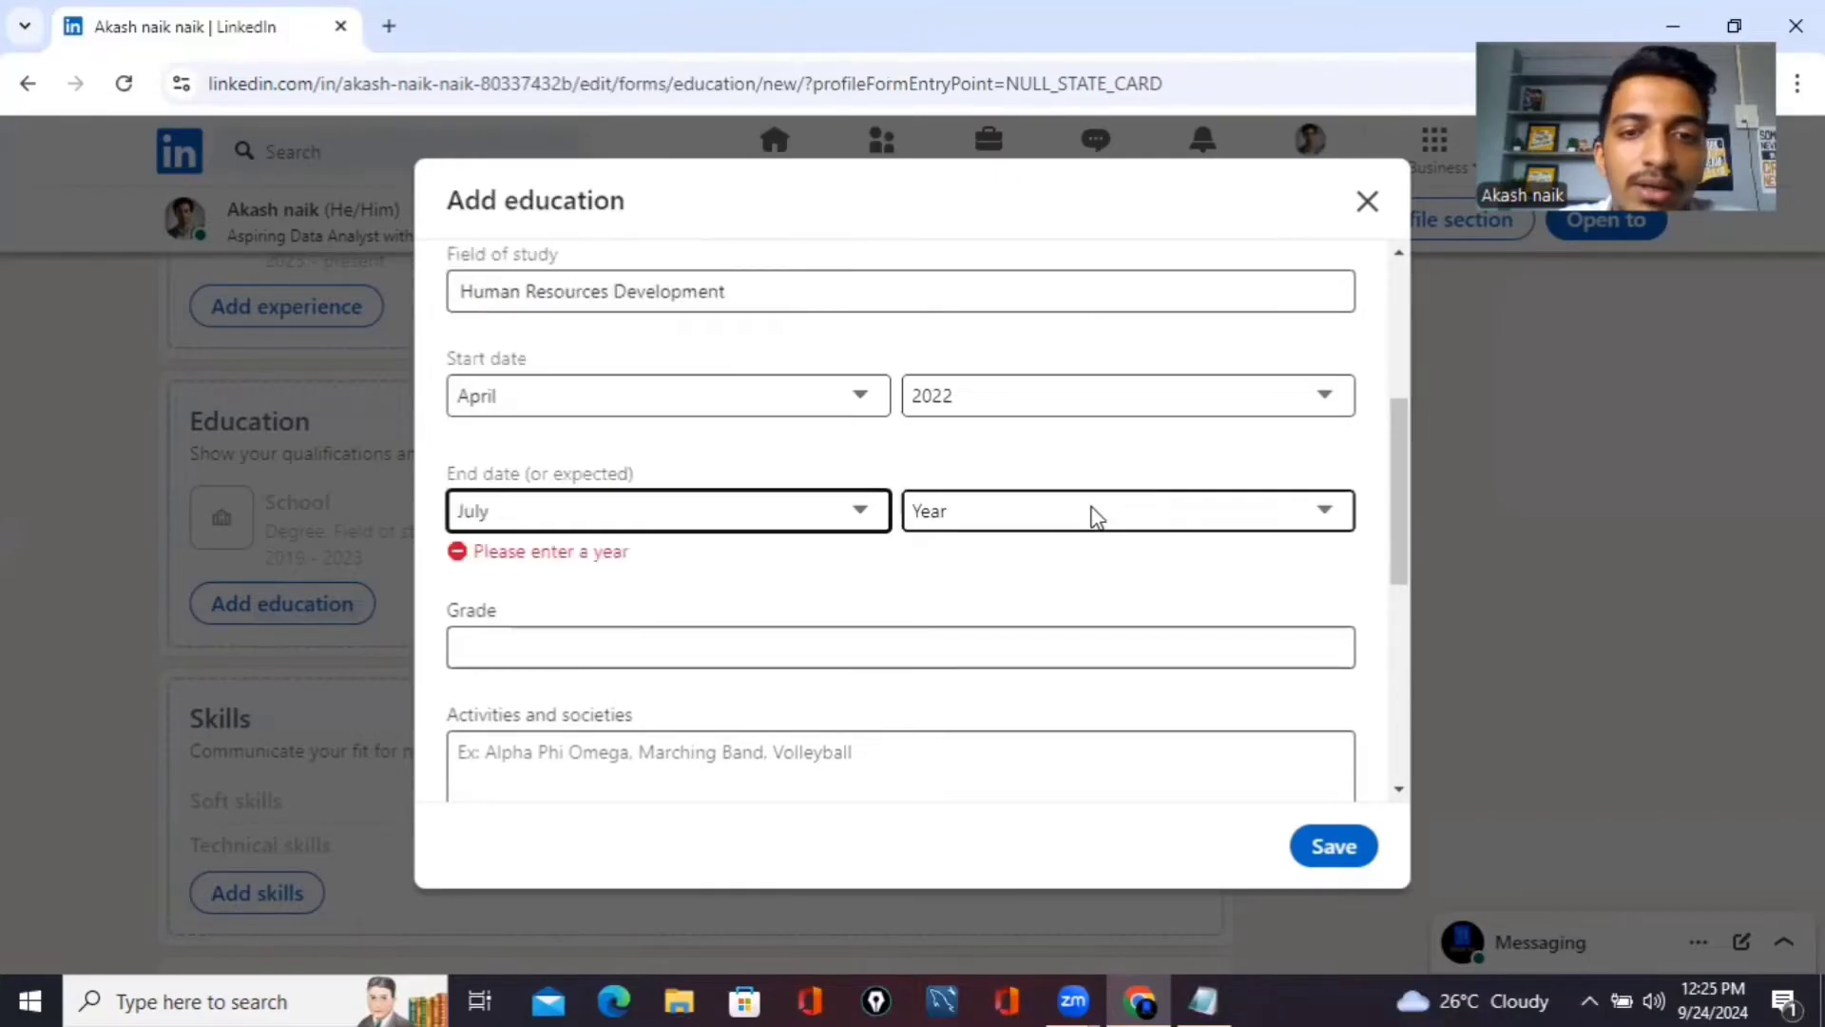
click(1087, 513)
click(1026, 416)
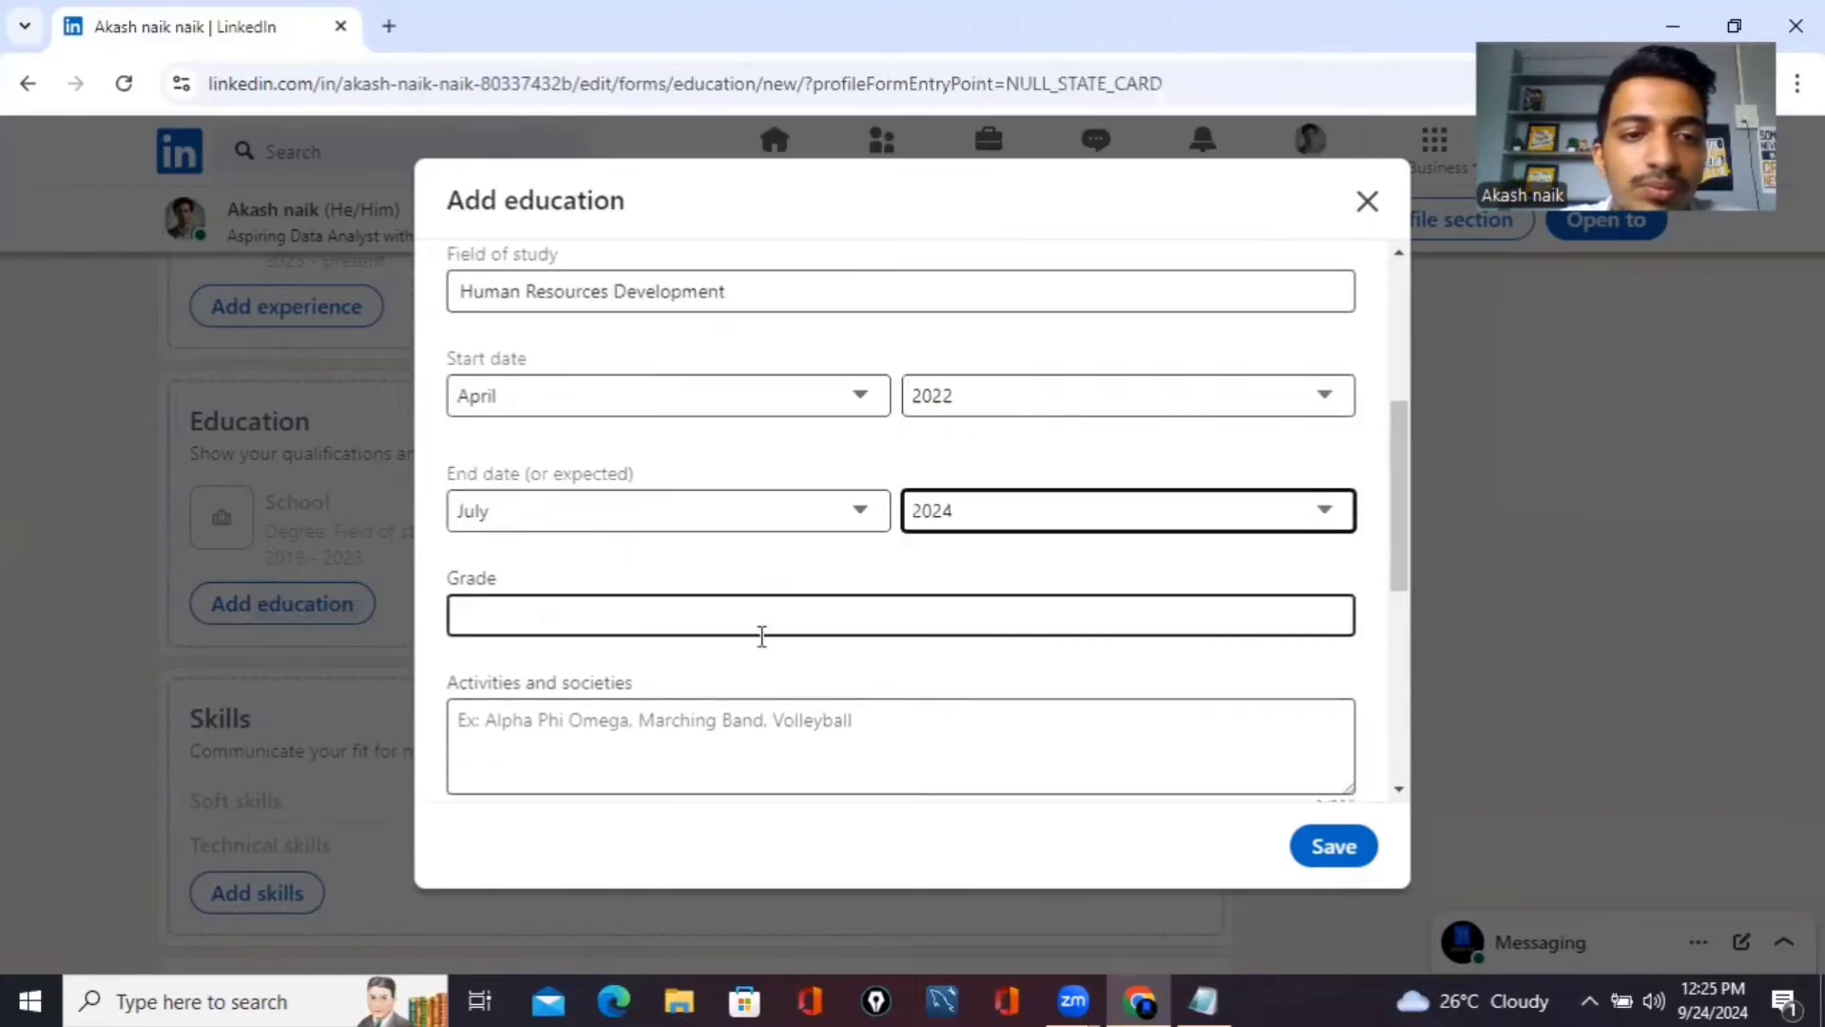
Enter 80.83 as the grade of the MBA education entry
scroll(760, 636, down, 2)
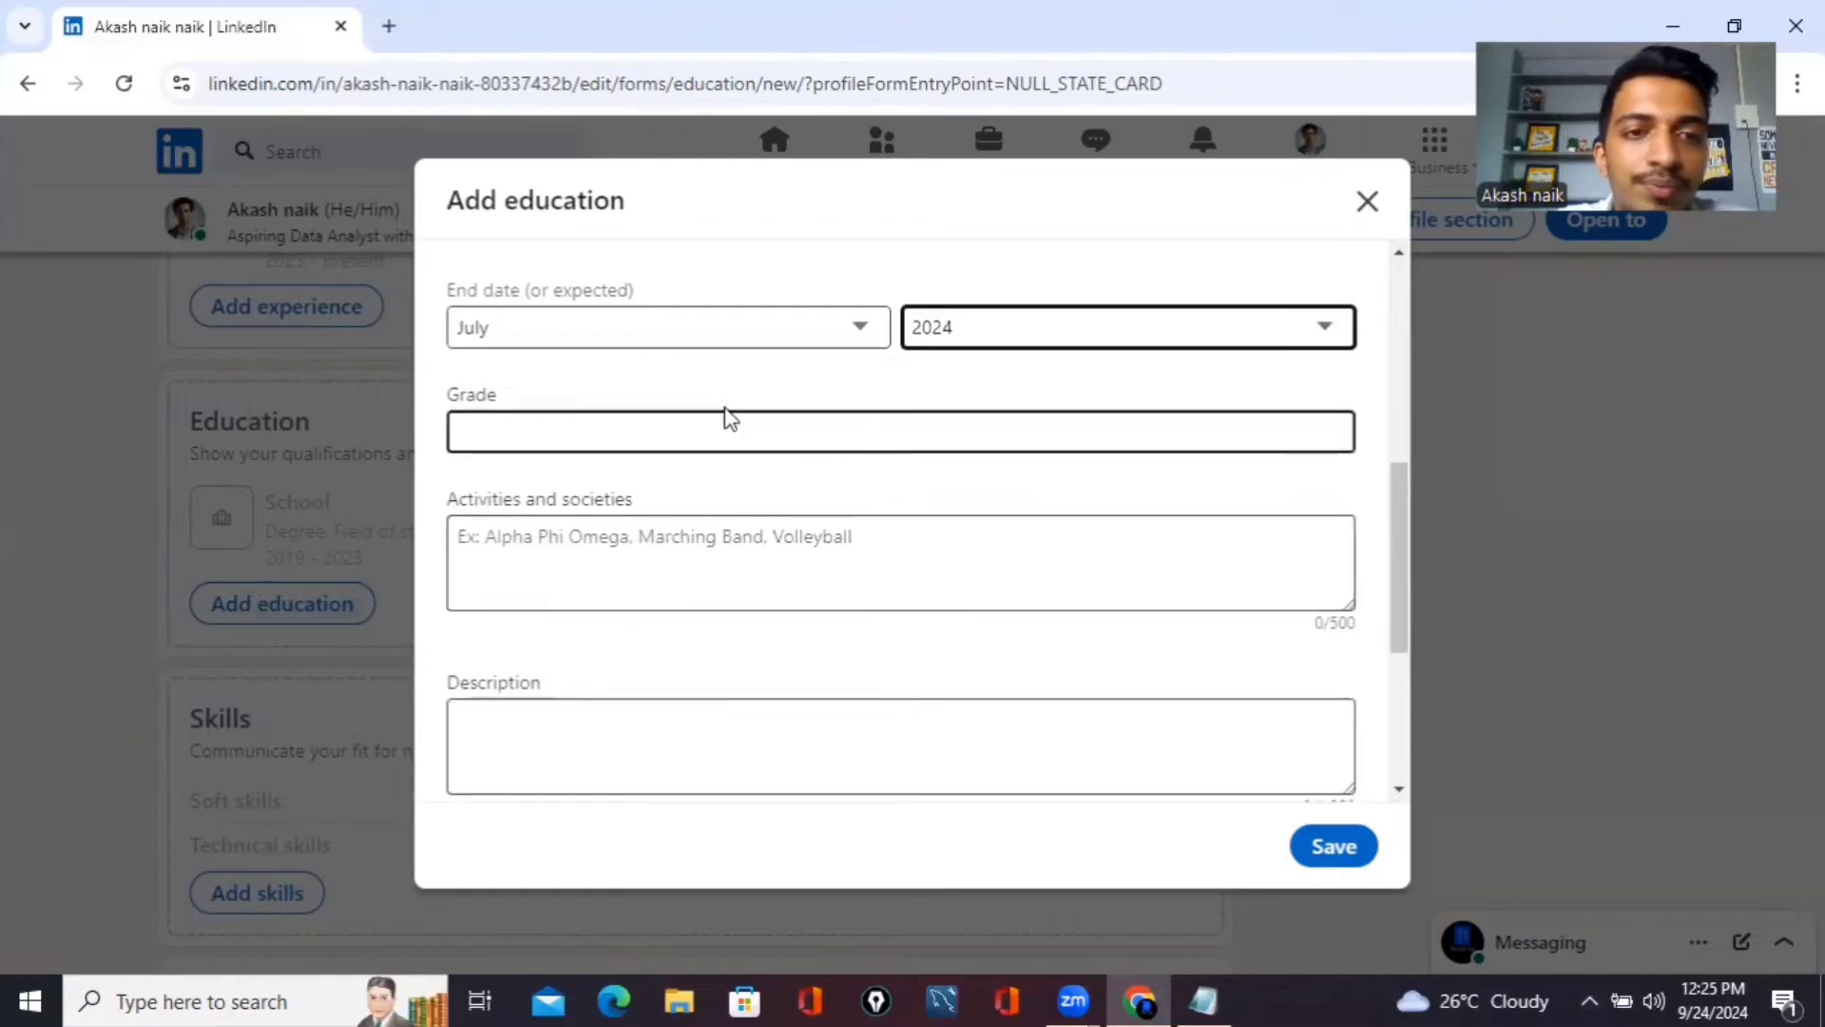
click(666, 446)
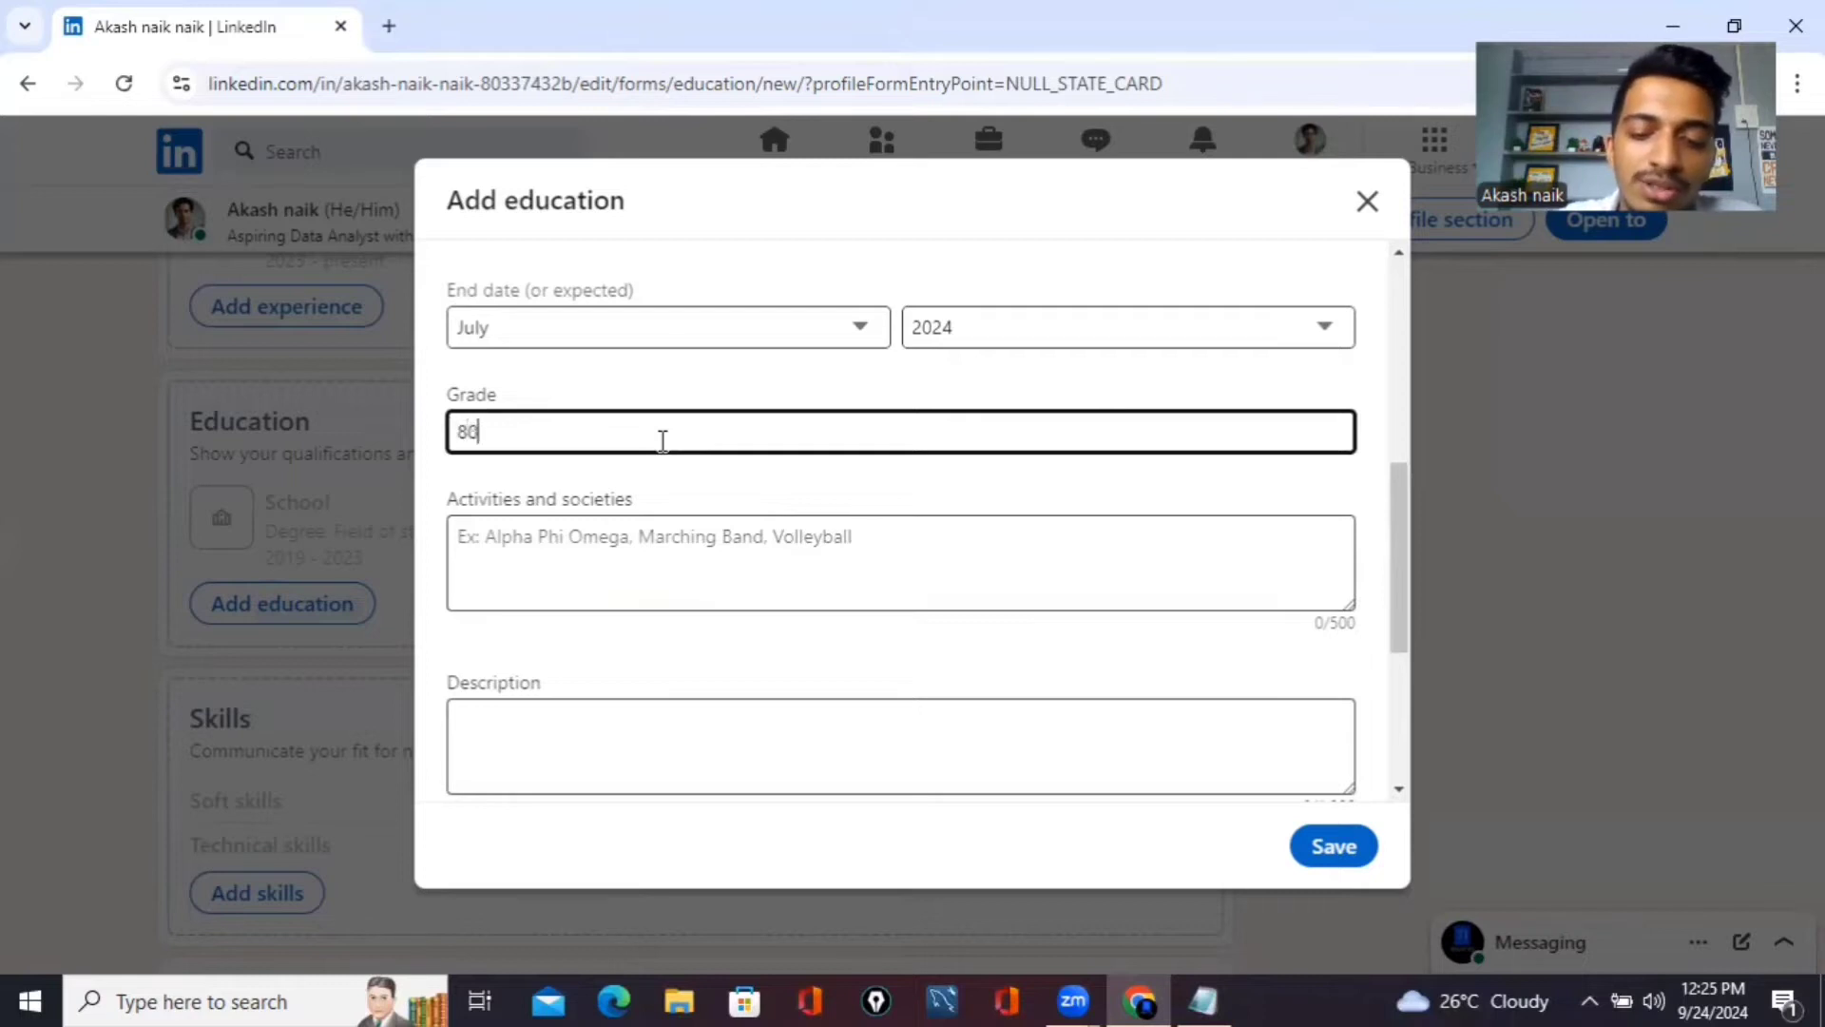
text(80.8)
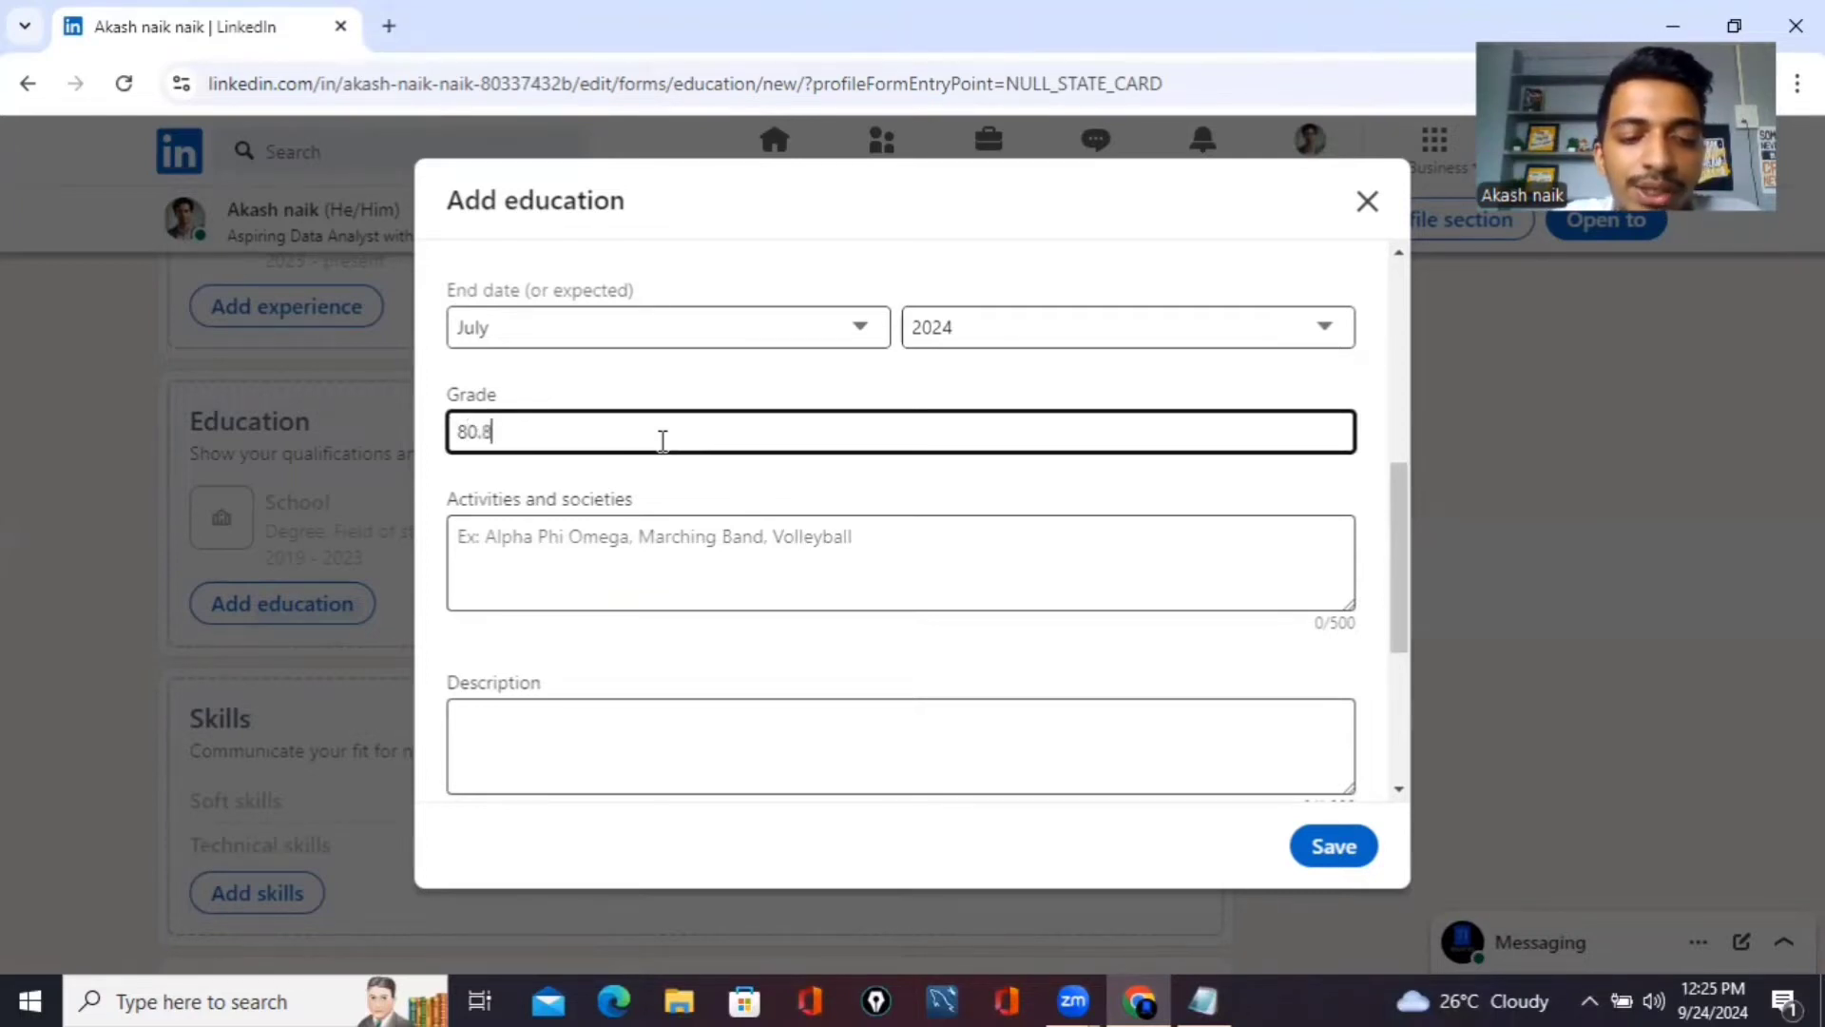
text(3)
Fill the education description with a paragraph about a dedicated HR professional with an MBA from Amity University, specializing in human resource management
scroll(659, 446, down, 1)
click(605, 469)
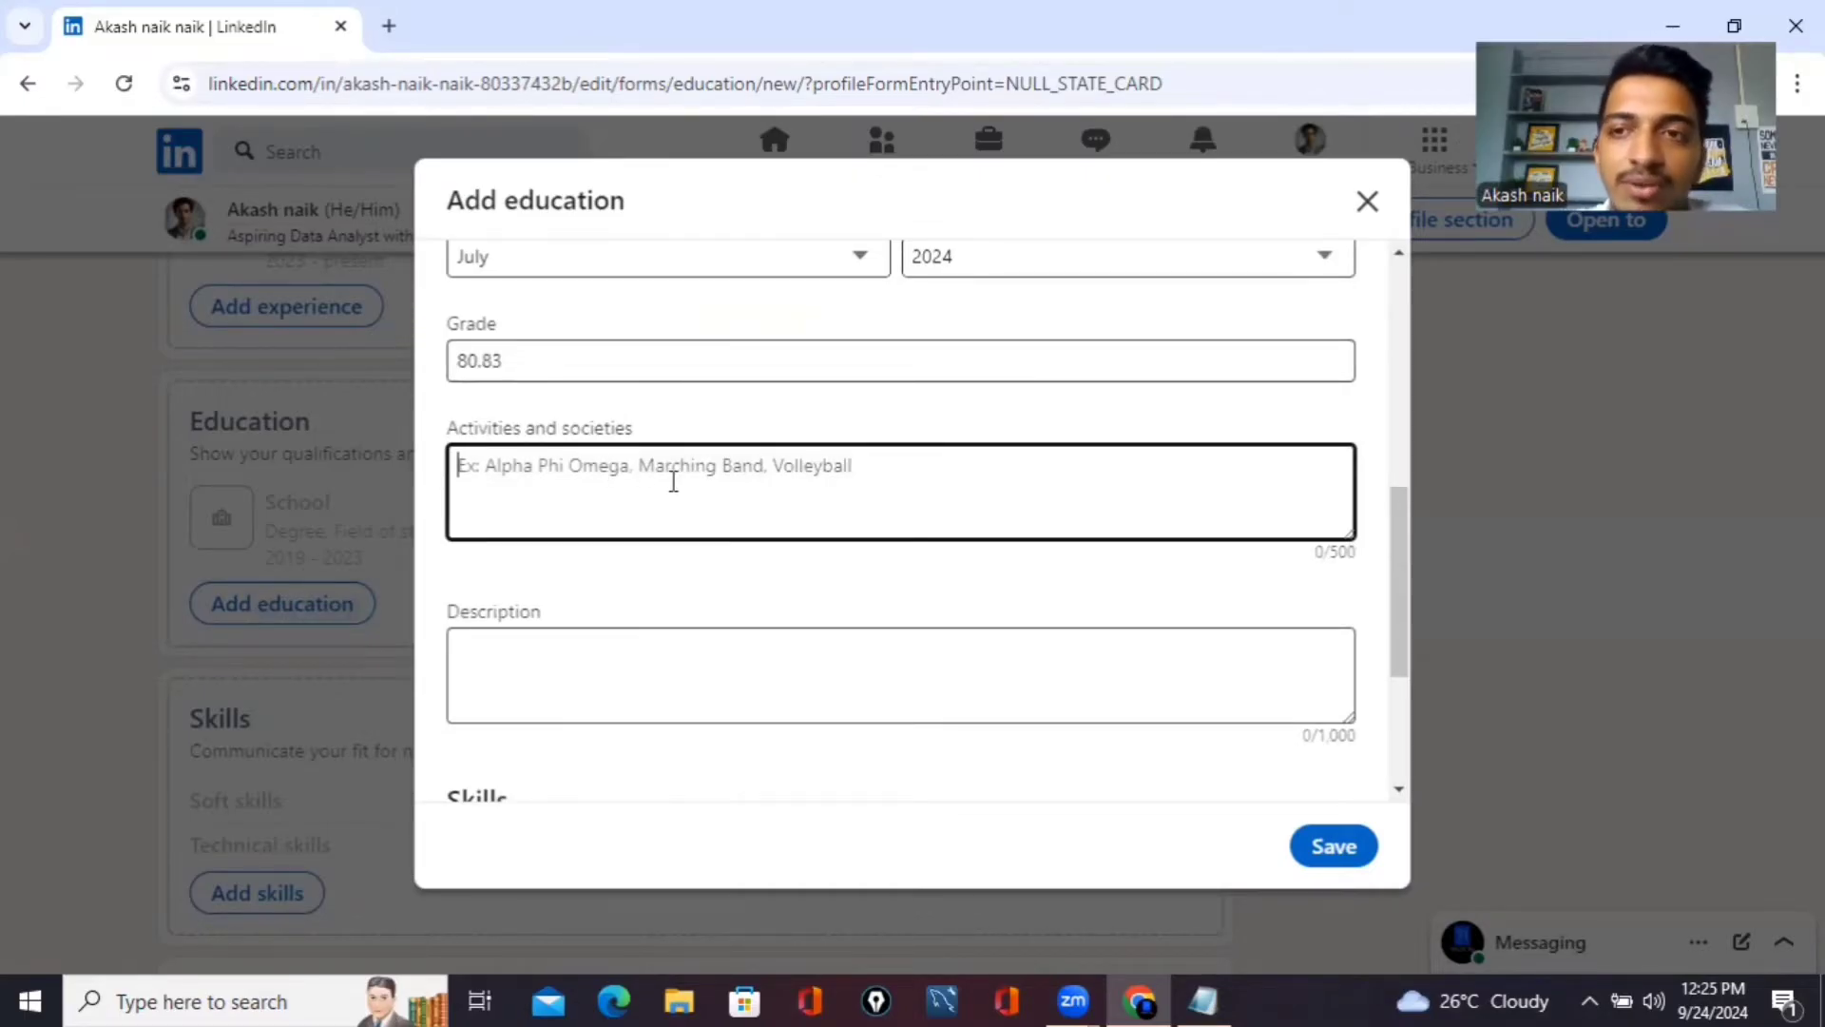
scroll(673, 480, down, 4)
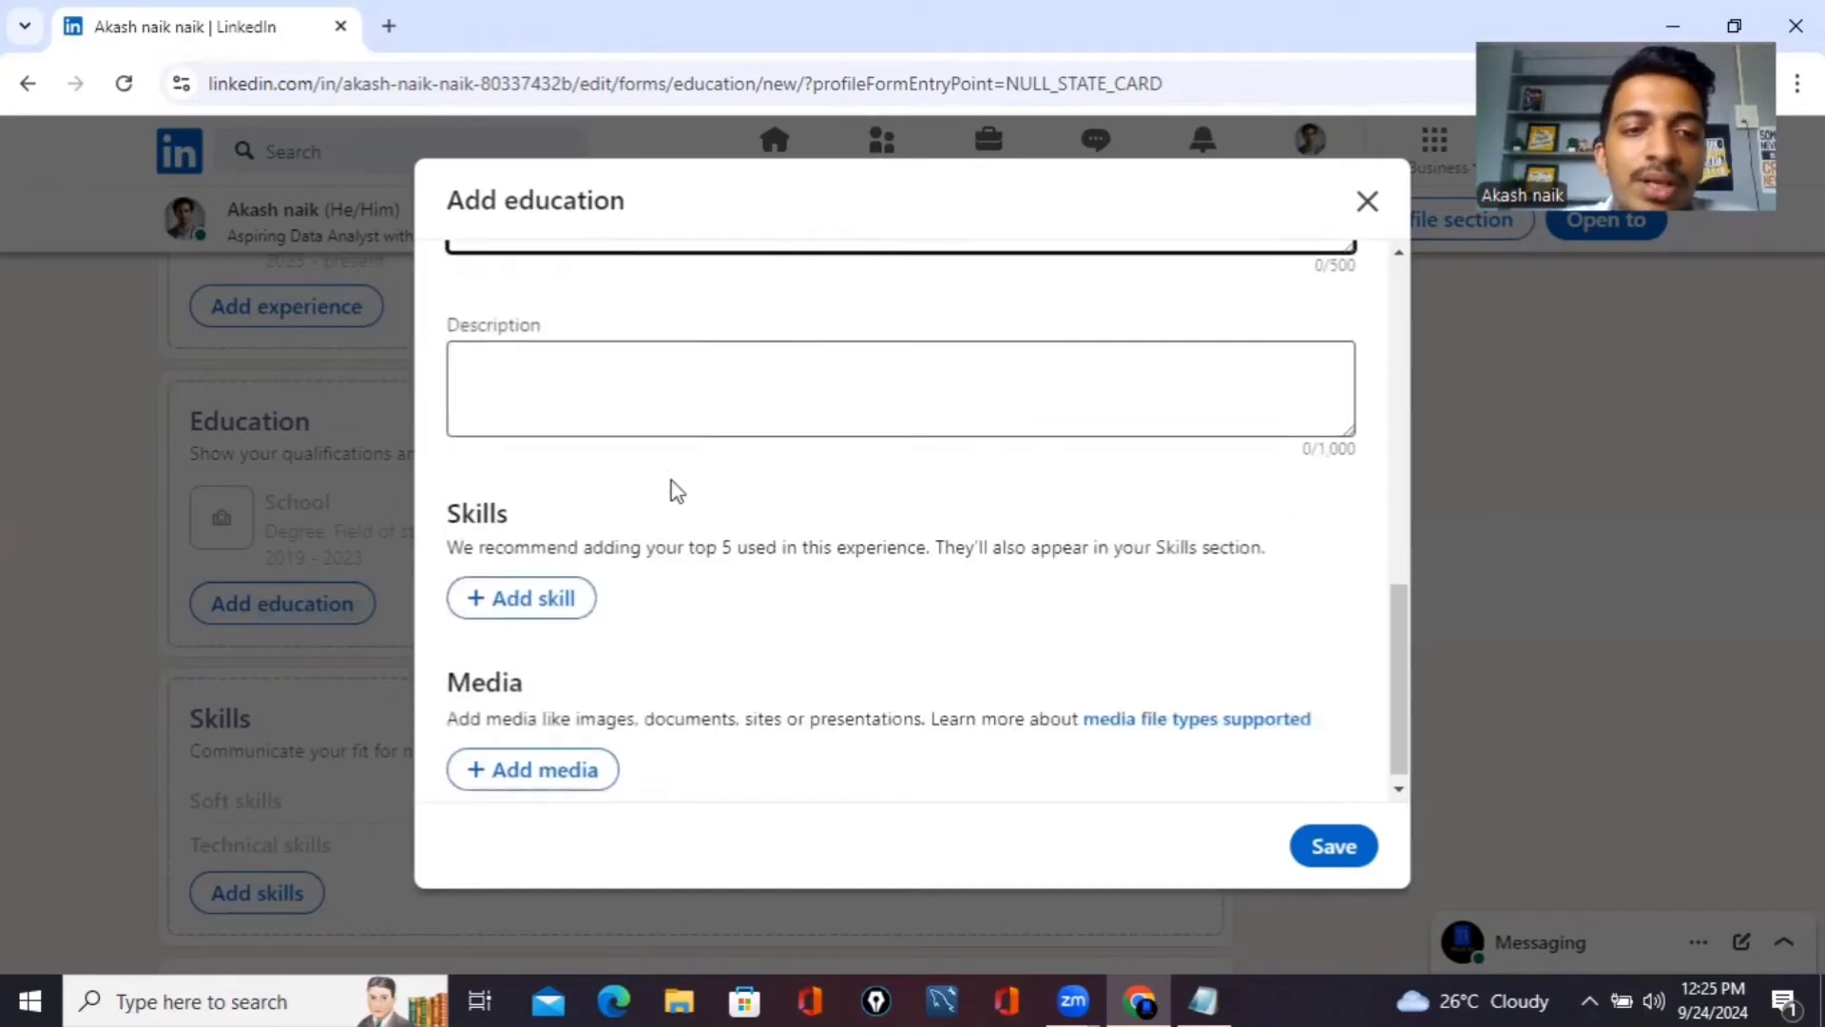
click(685, 371)
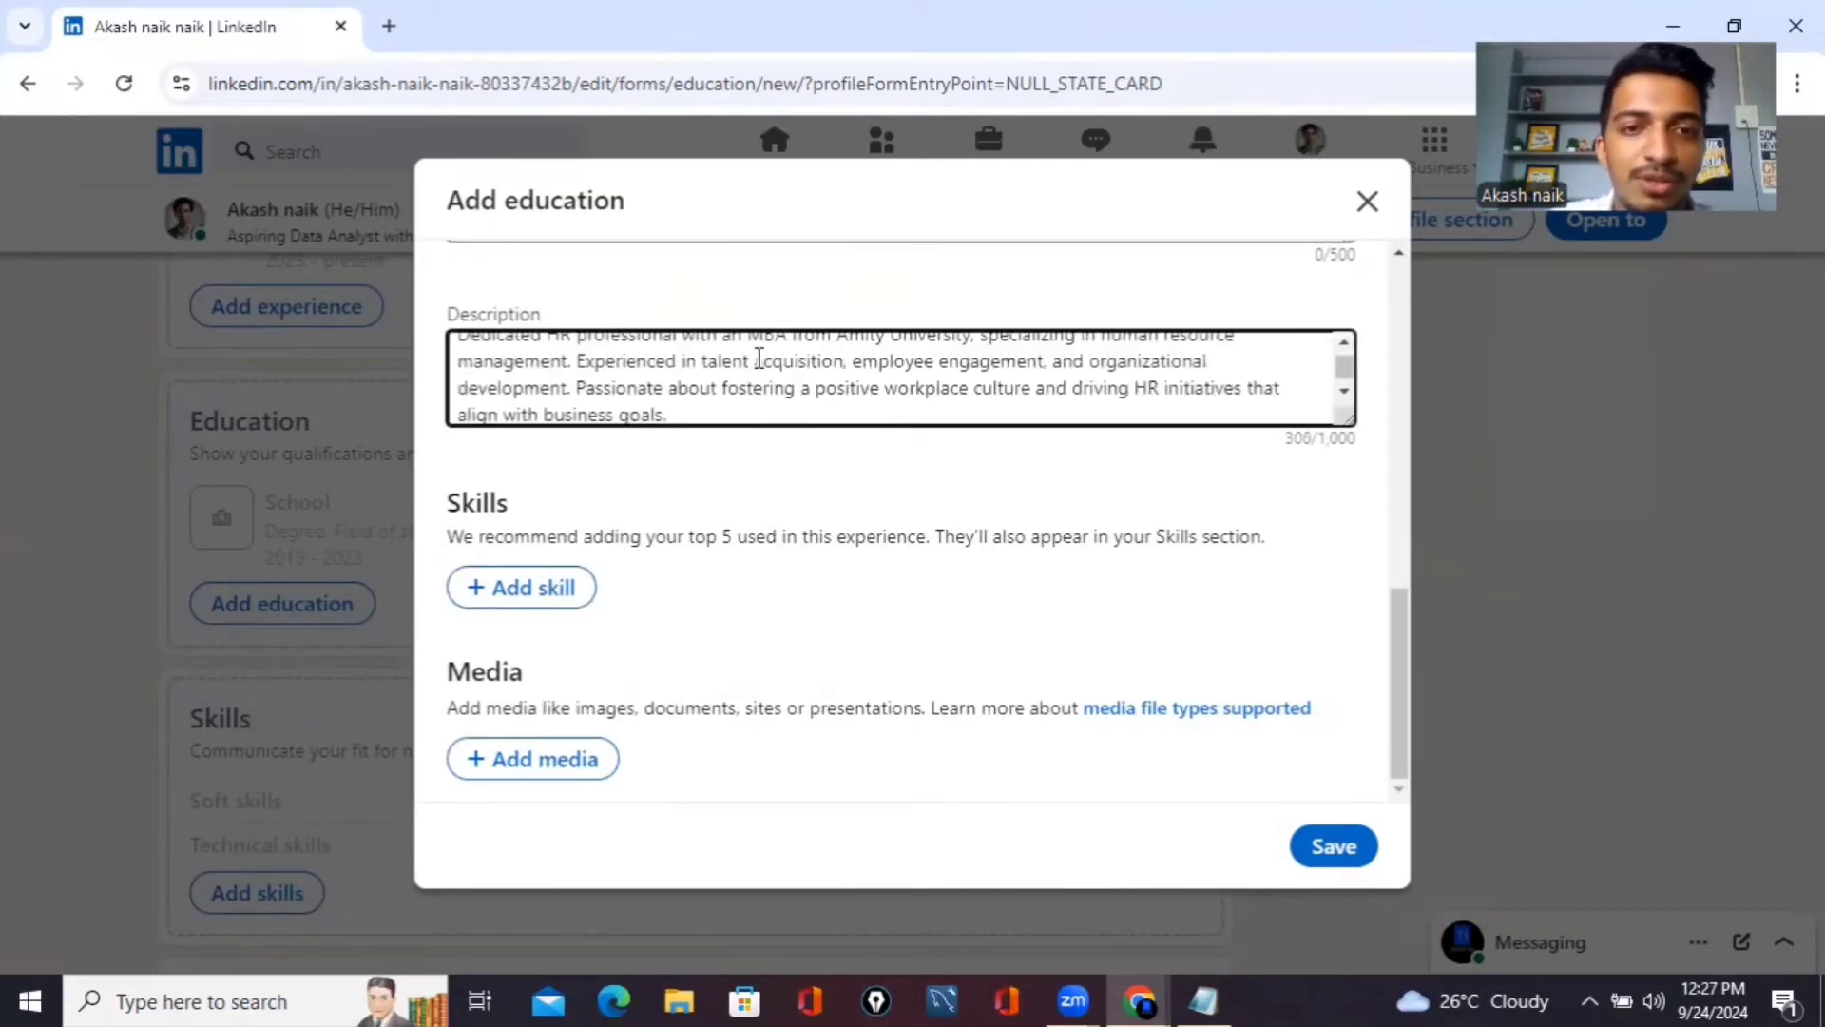
scroll(758, 359, up, 1)
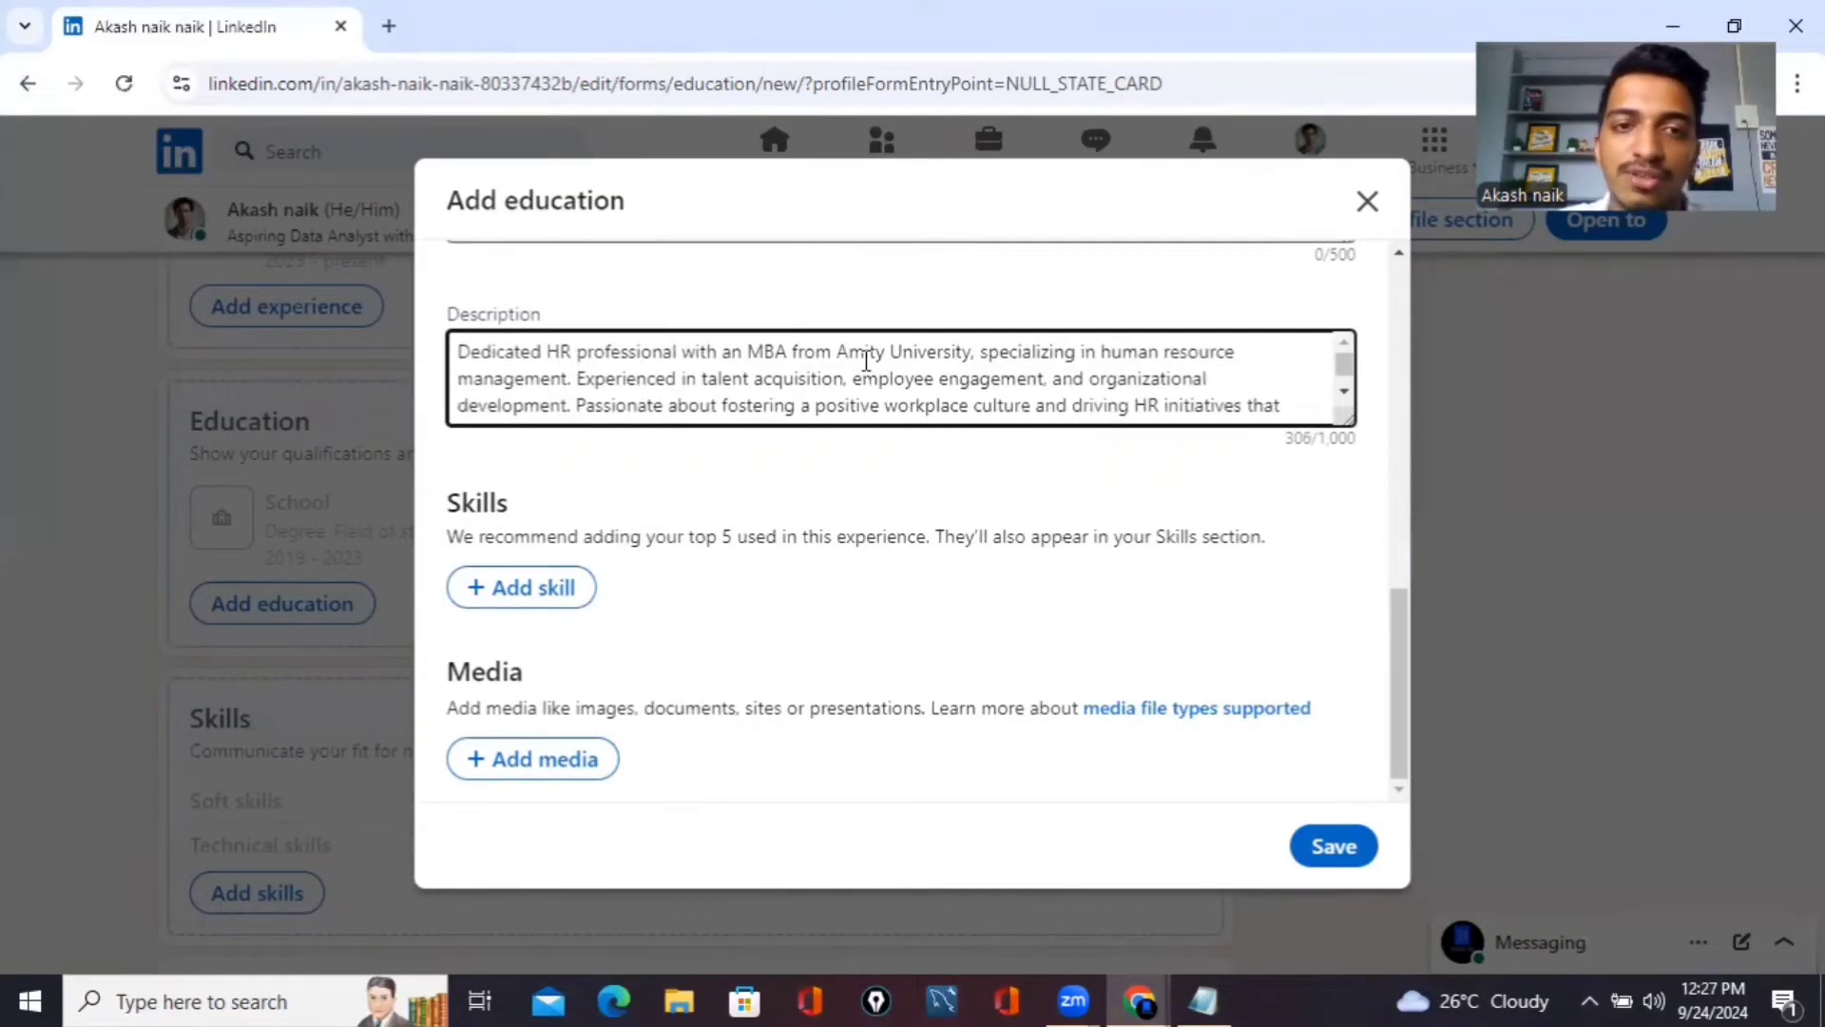
scroll(866, 362, down, 1)
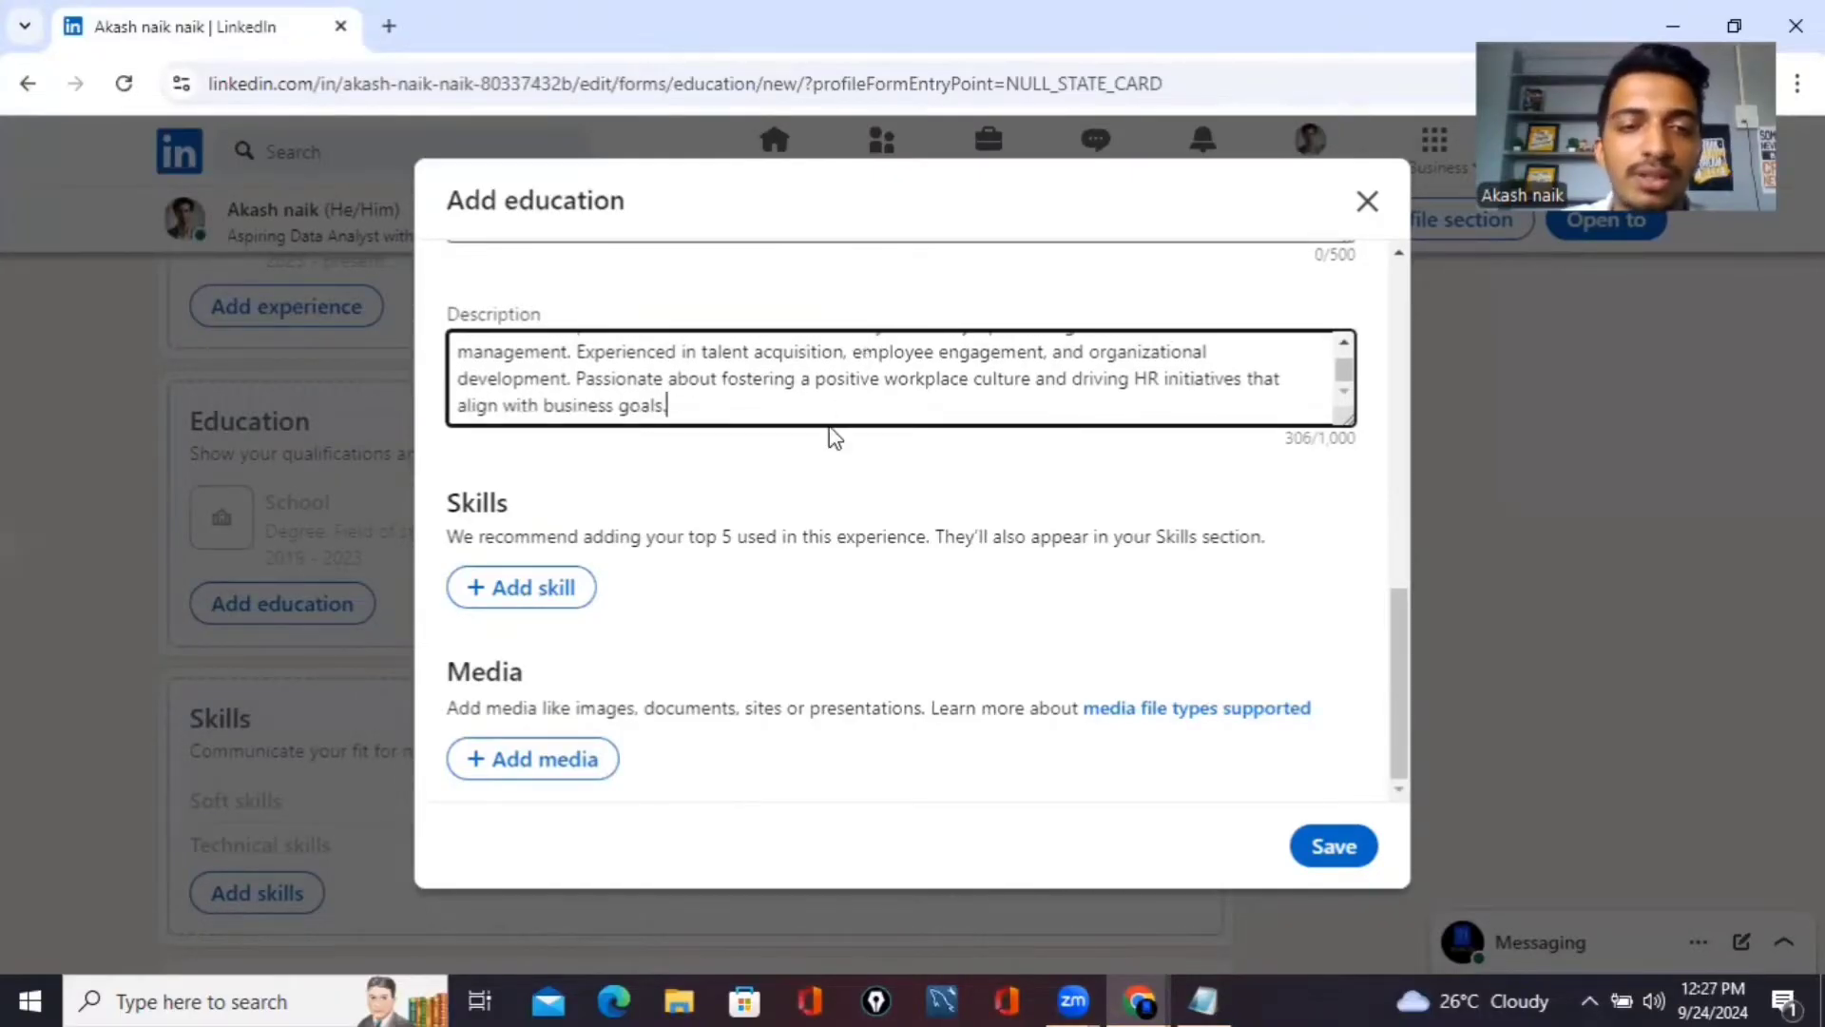
Add the suggested skill Project Management to the MBA education entry
click(560, 585)
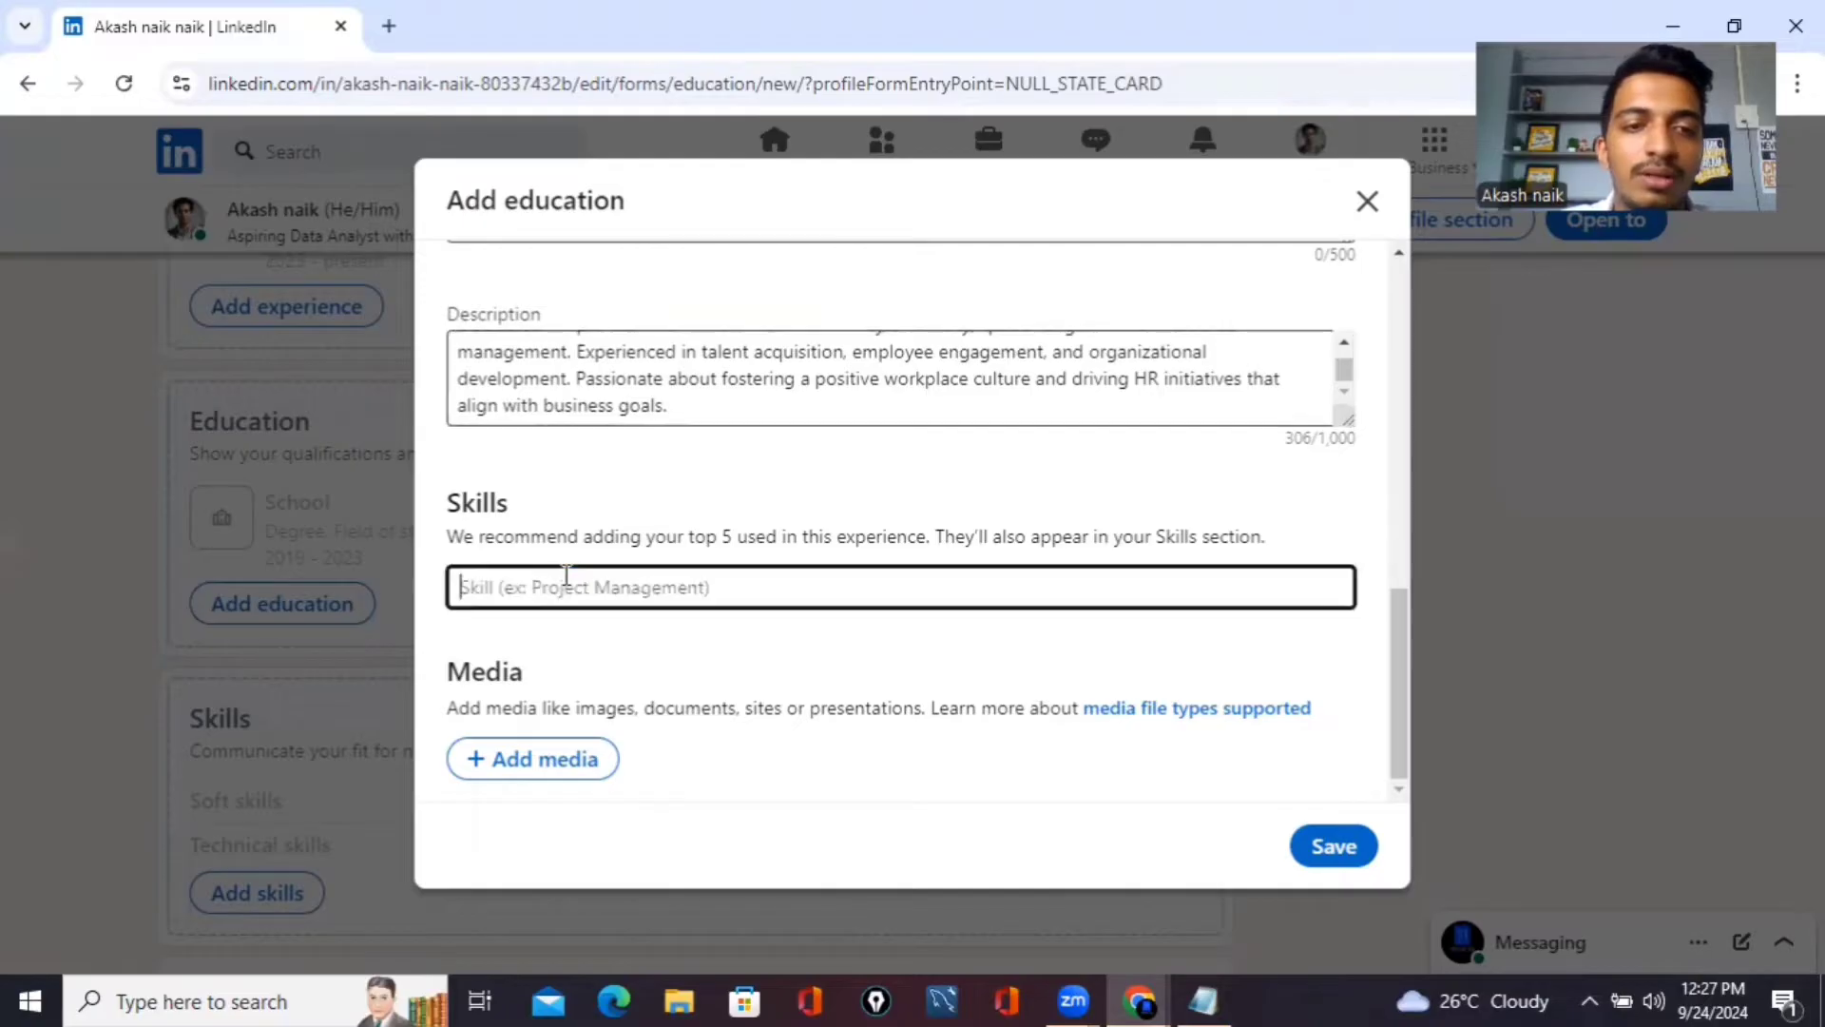
text(Projec)
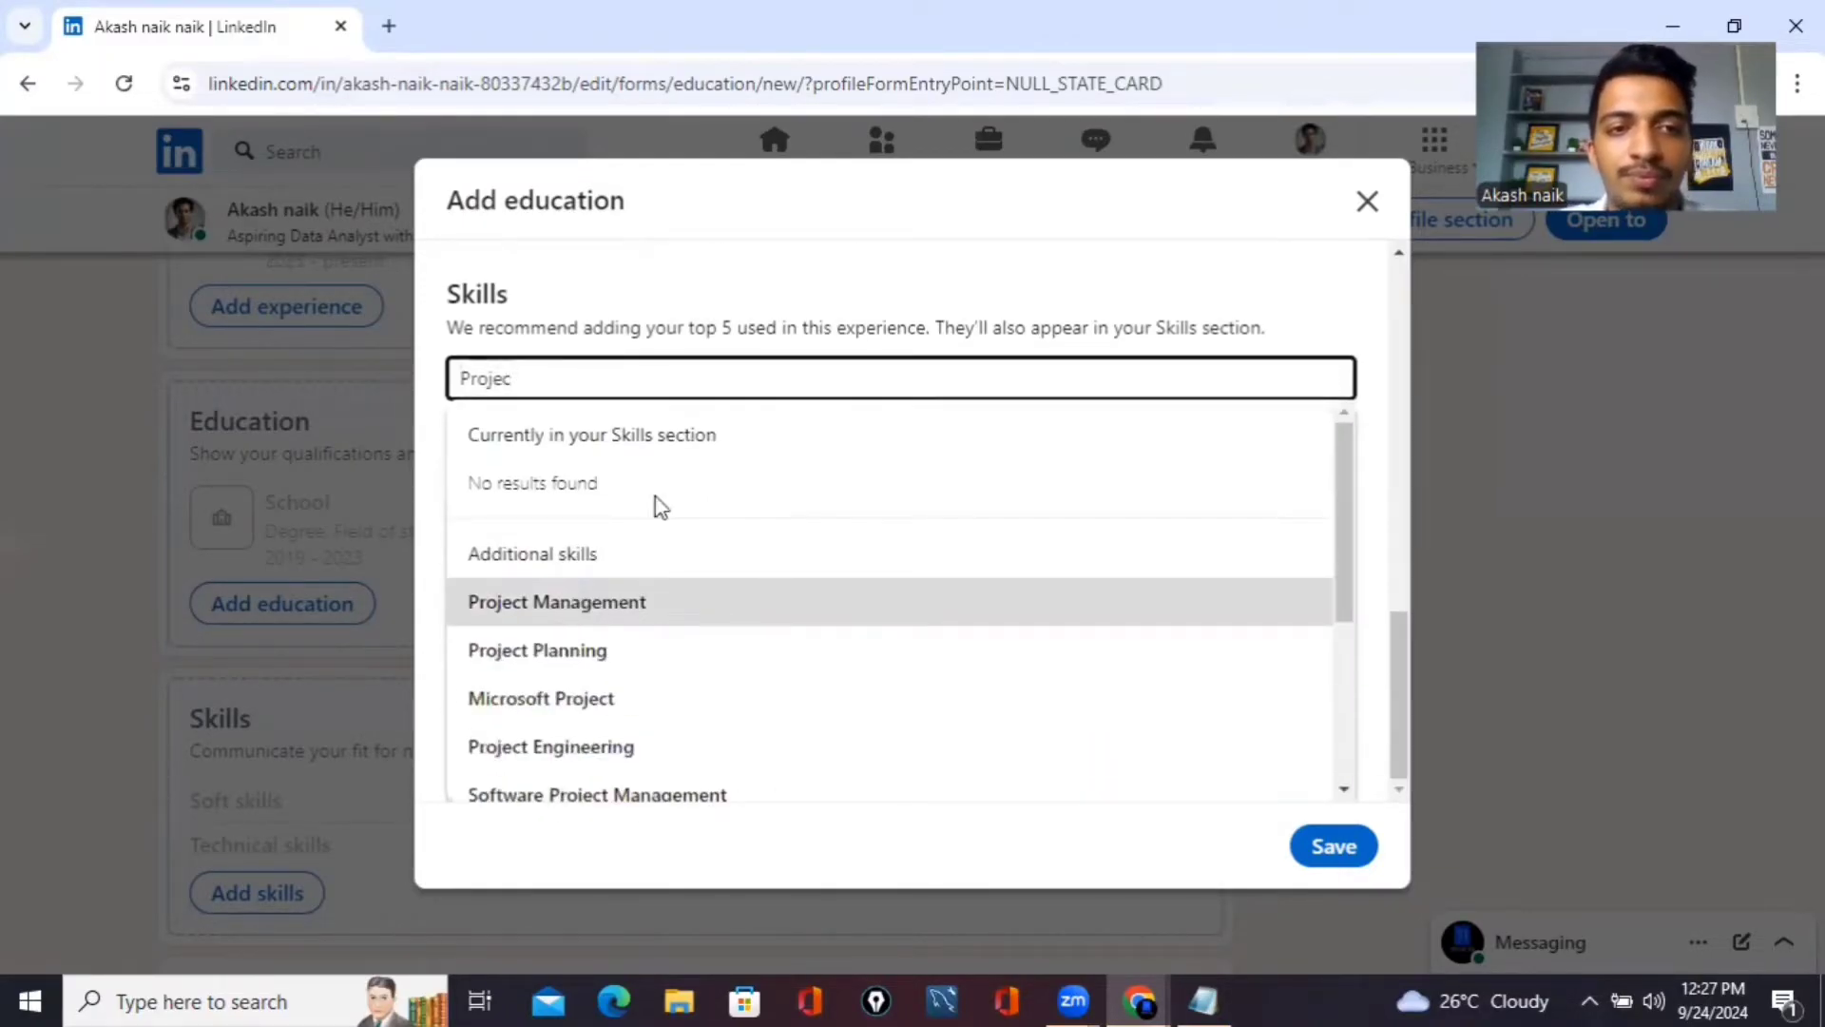
click(644, 599)
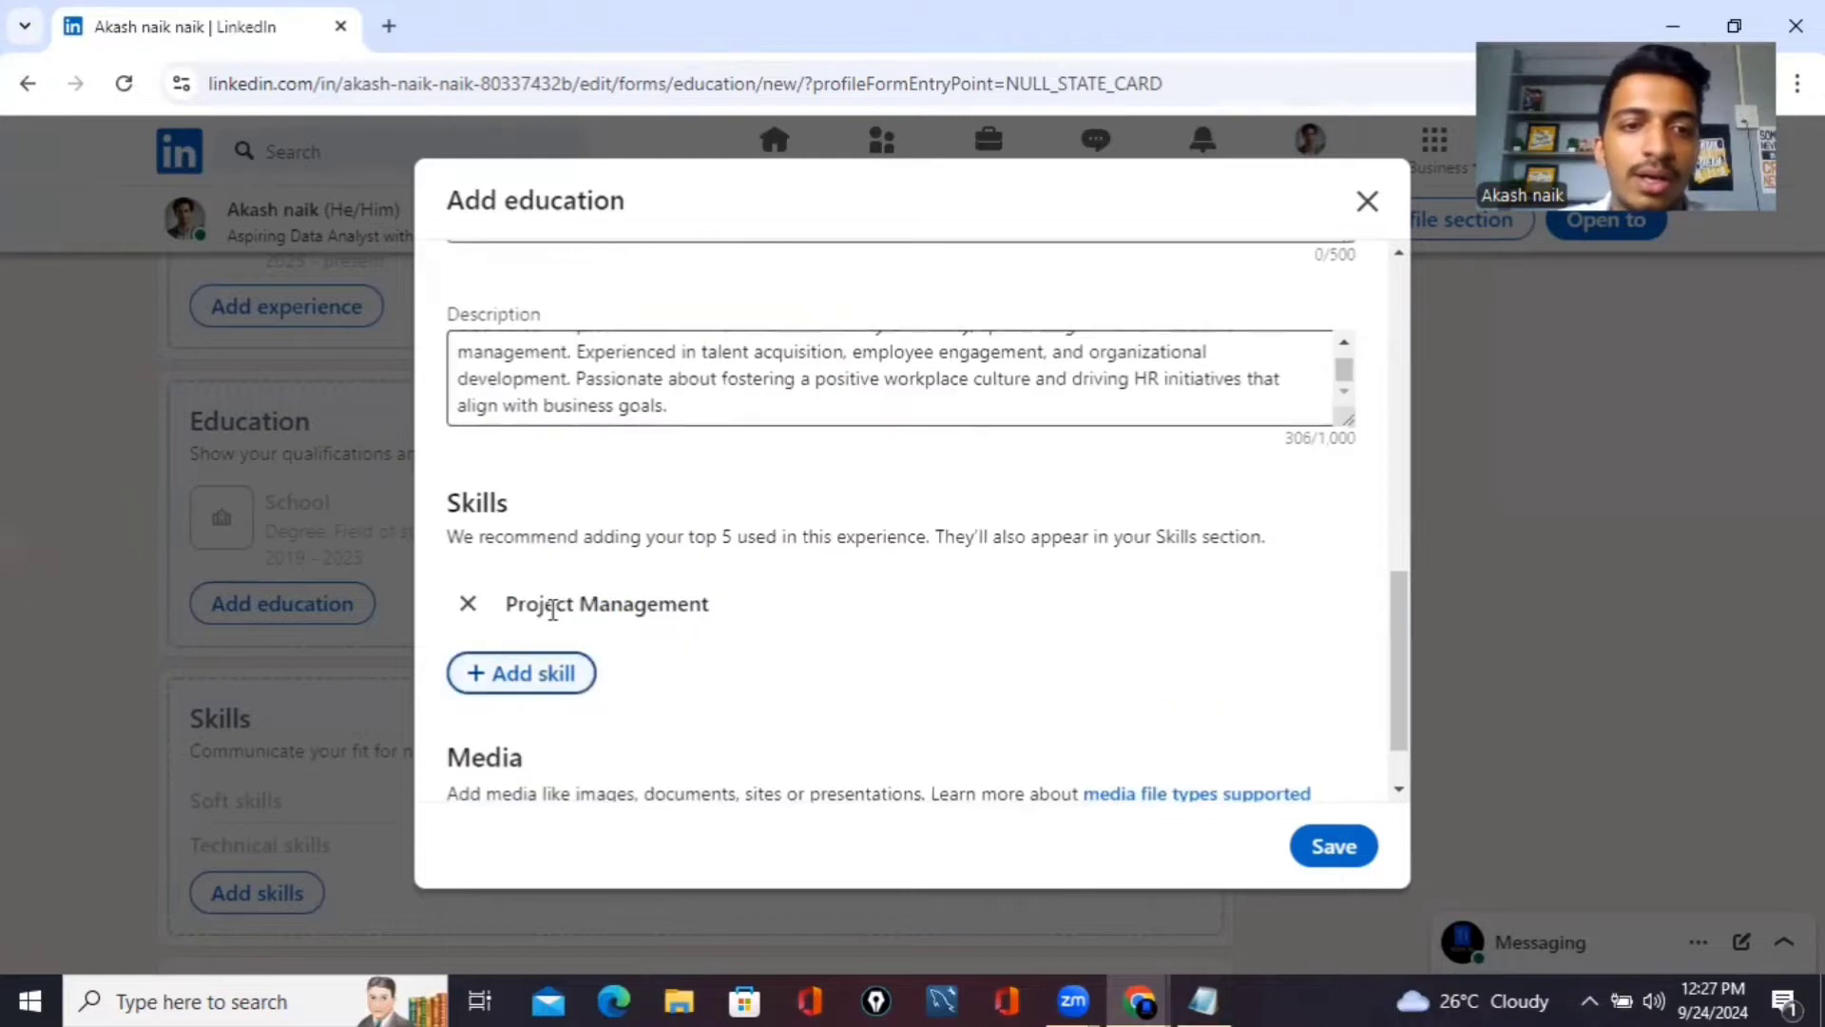
Add Human Resource Development as a second skill on the MBA education entry
click(516, 673)
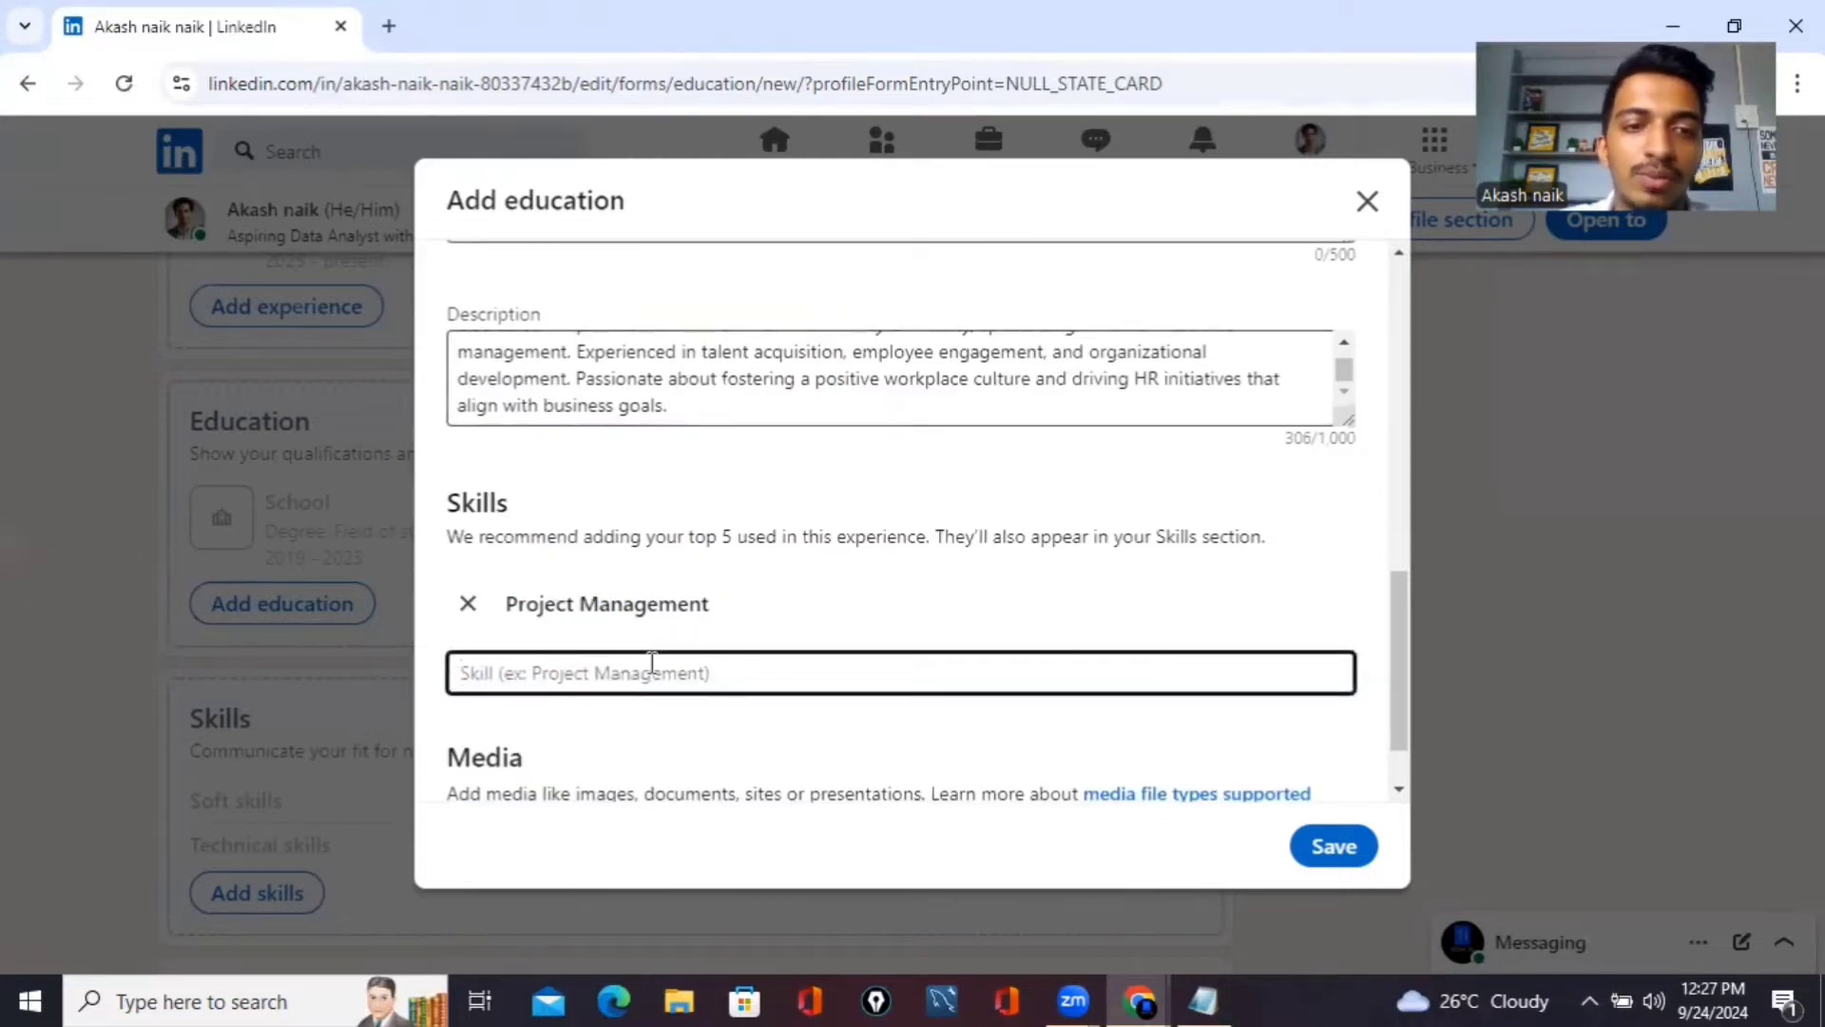
text(huamn)
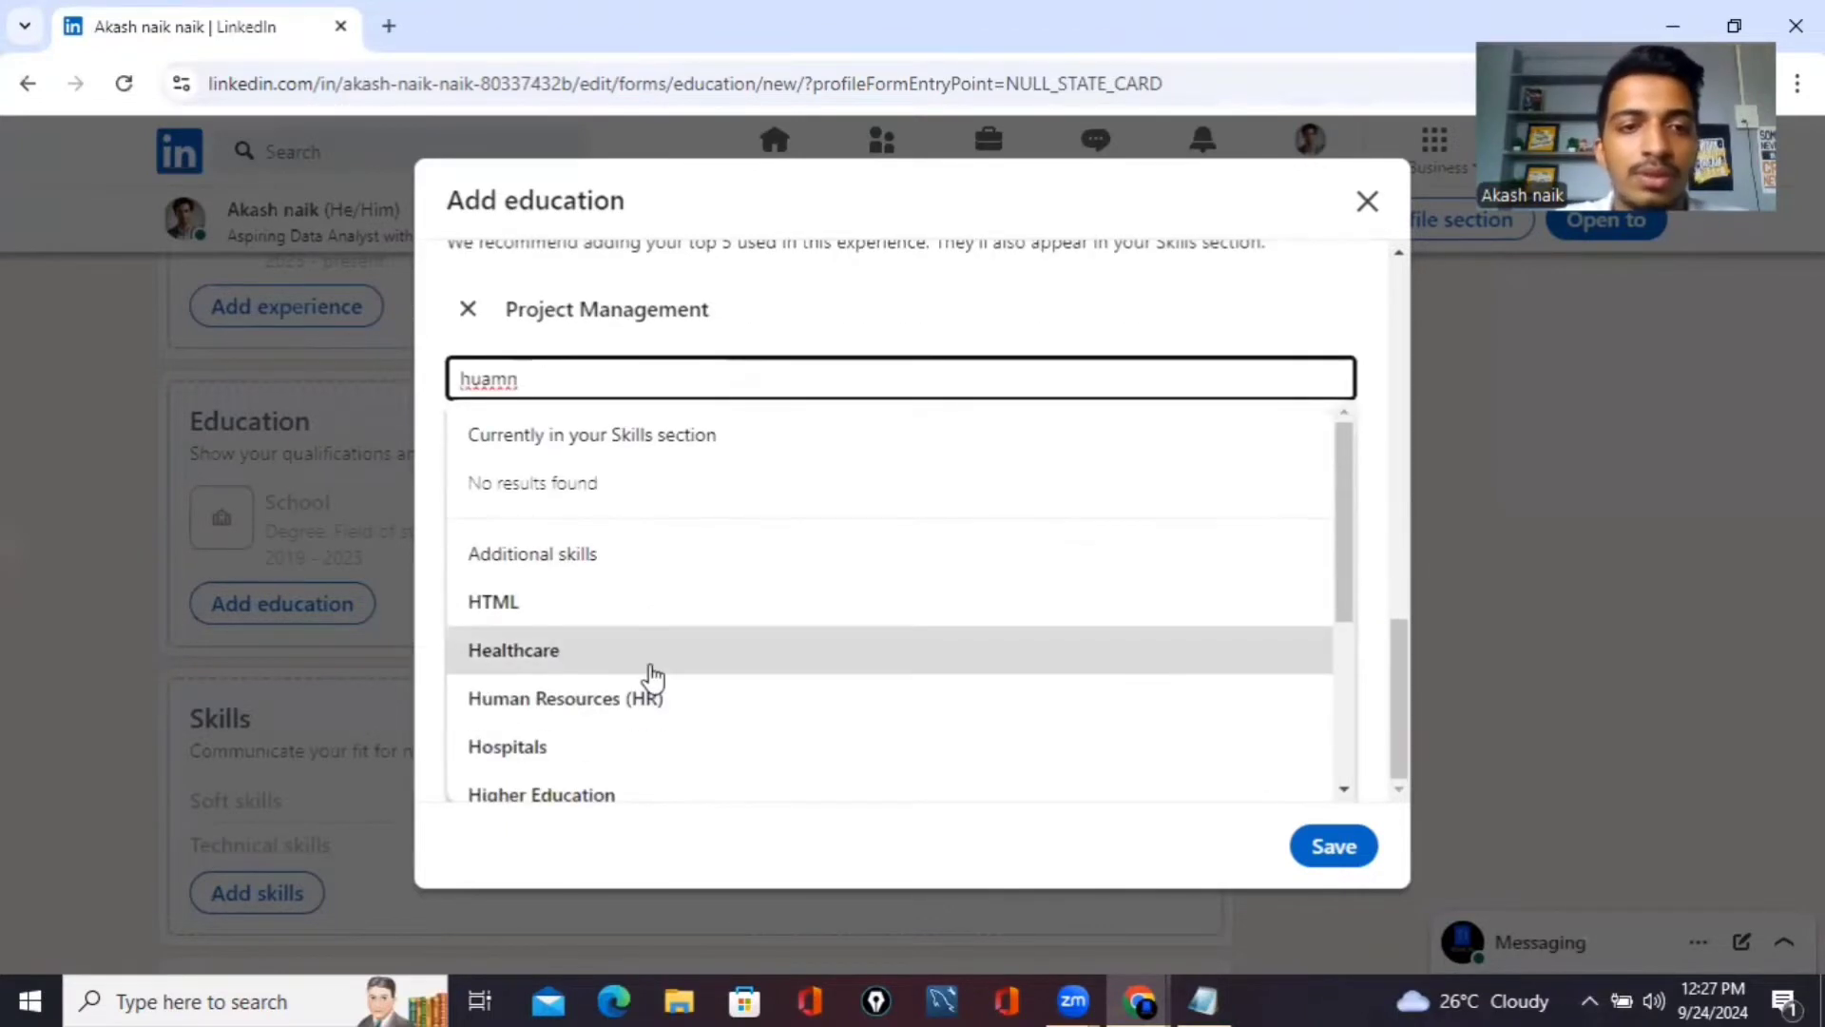
key(BackSpace)
key(BackSpace)
key(BackSpace)
key(BackSpace)
text(m)
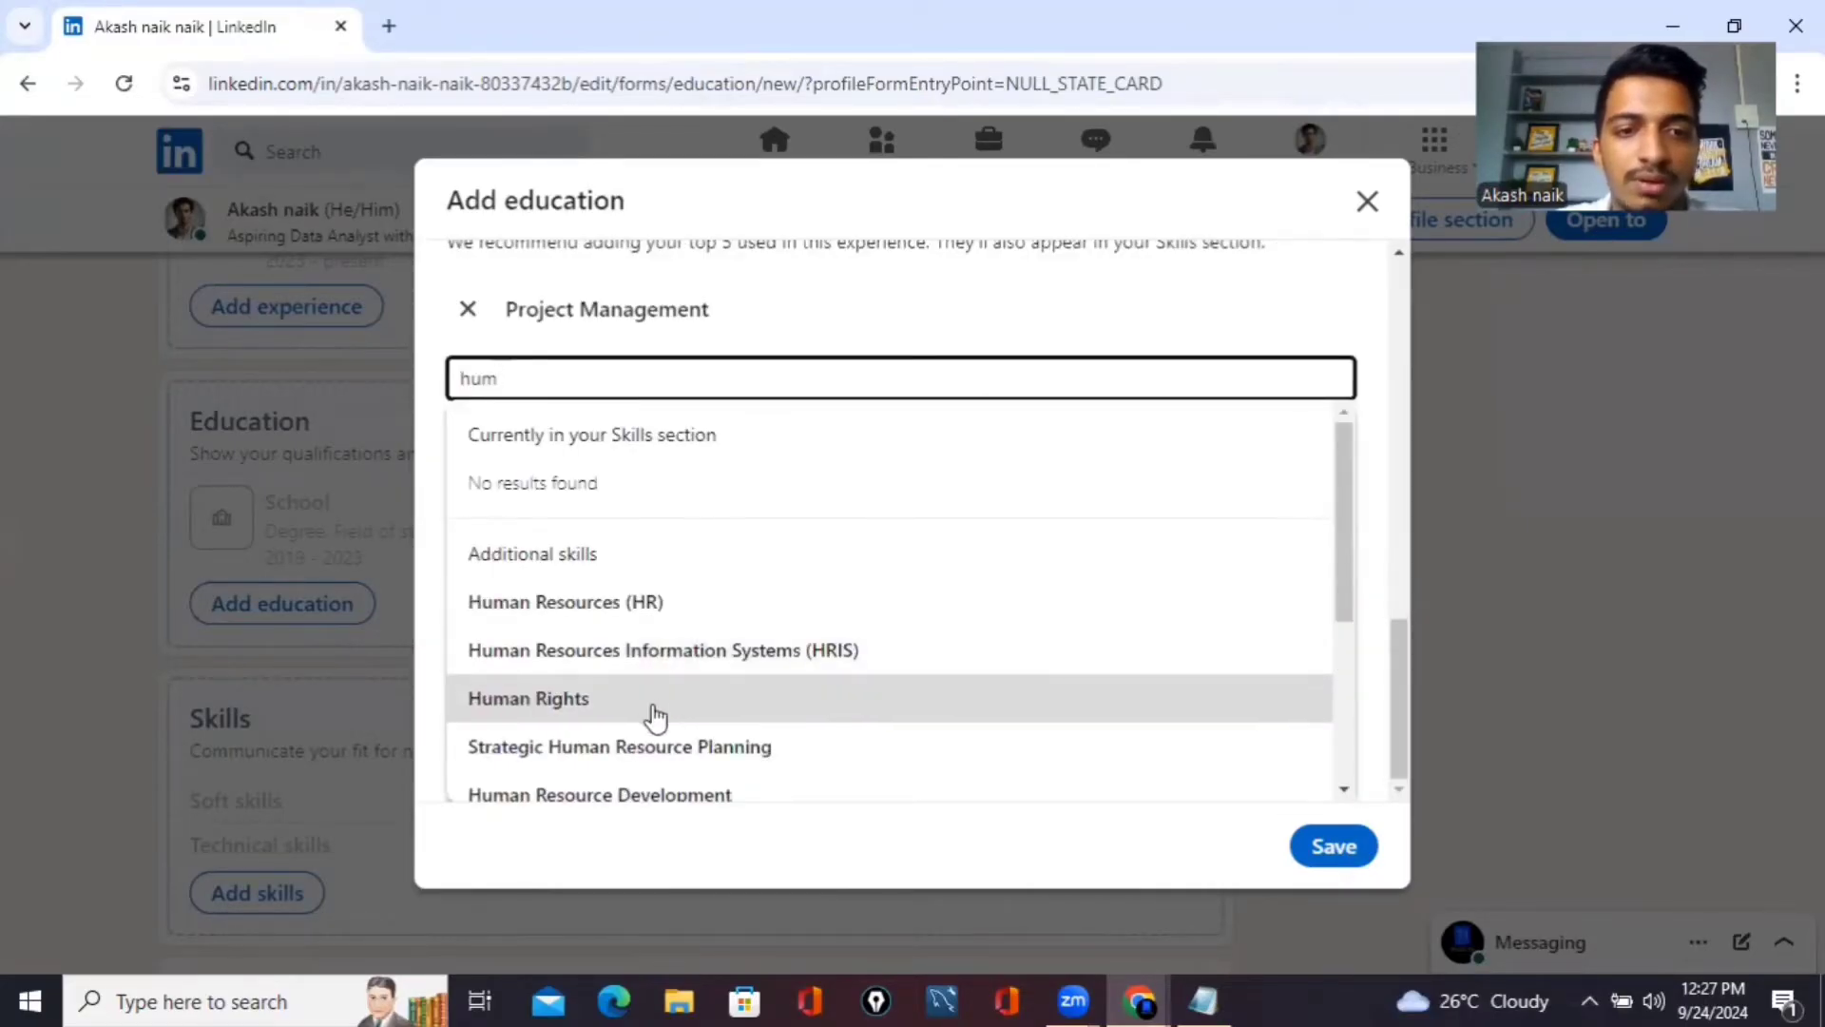
scroll(649, 715, down, 1)
click(680, 780)
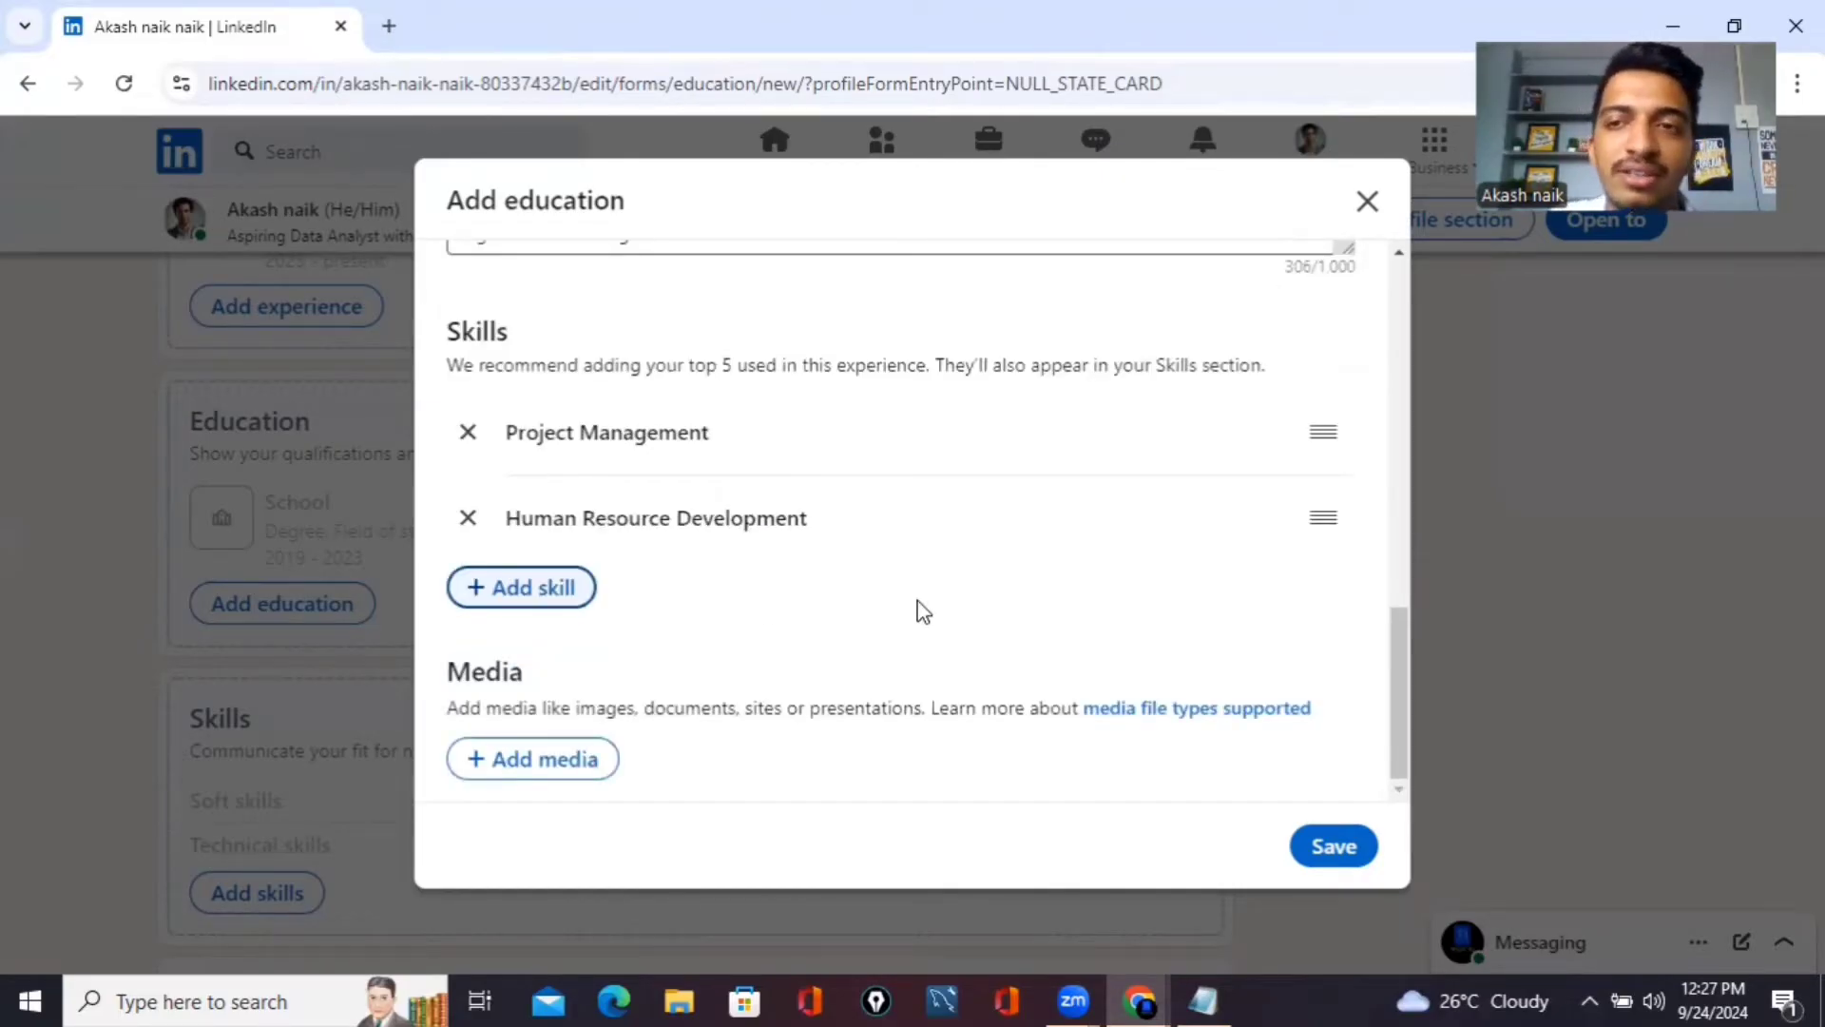
Save the MBA education entry without media and dismiss the offer to share the milestone
click(595, 758)
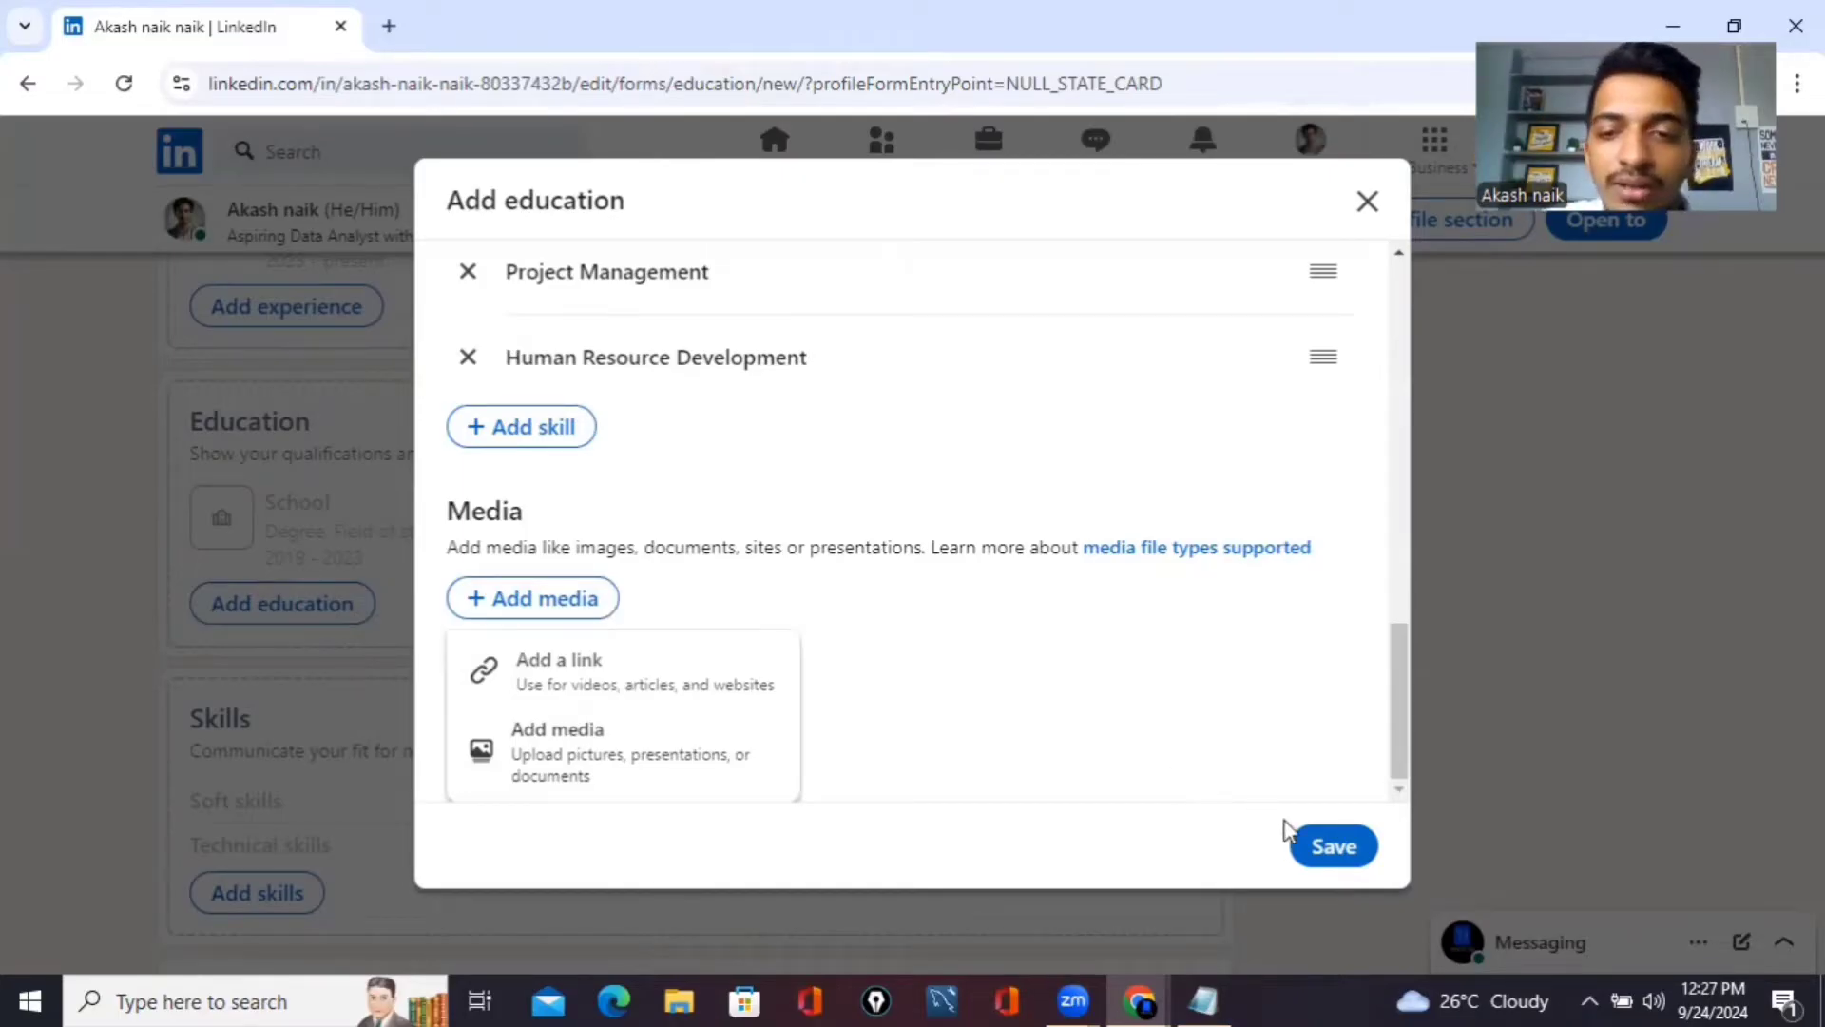
click(1304, 843)
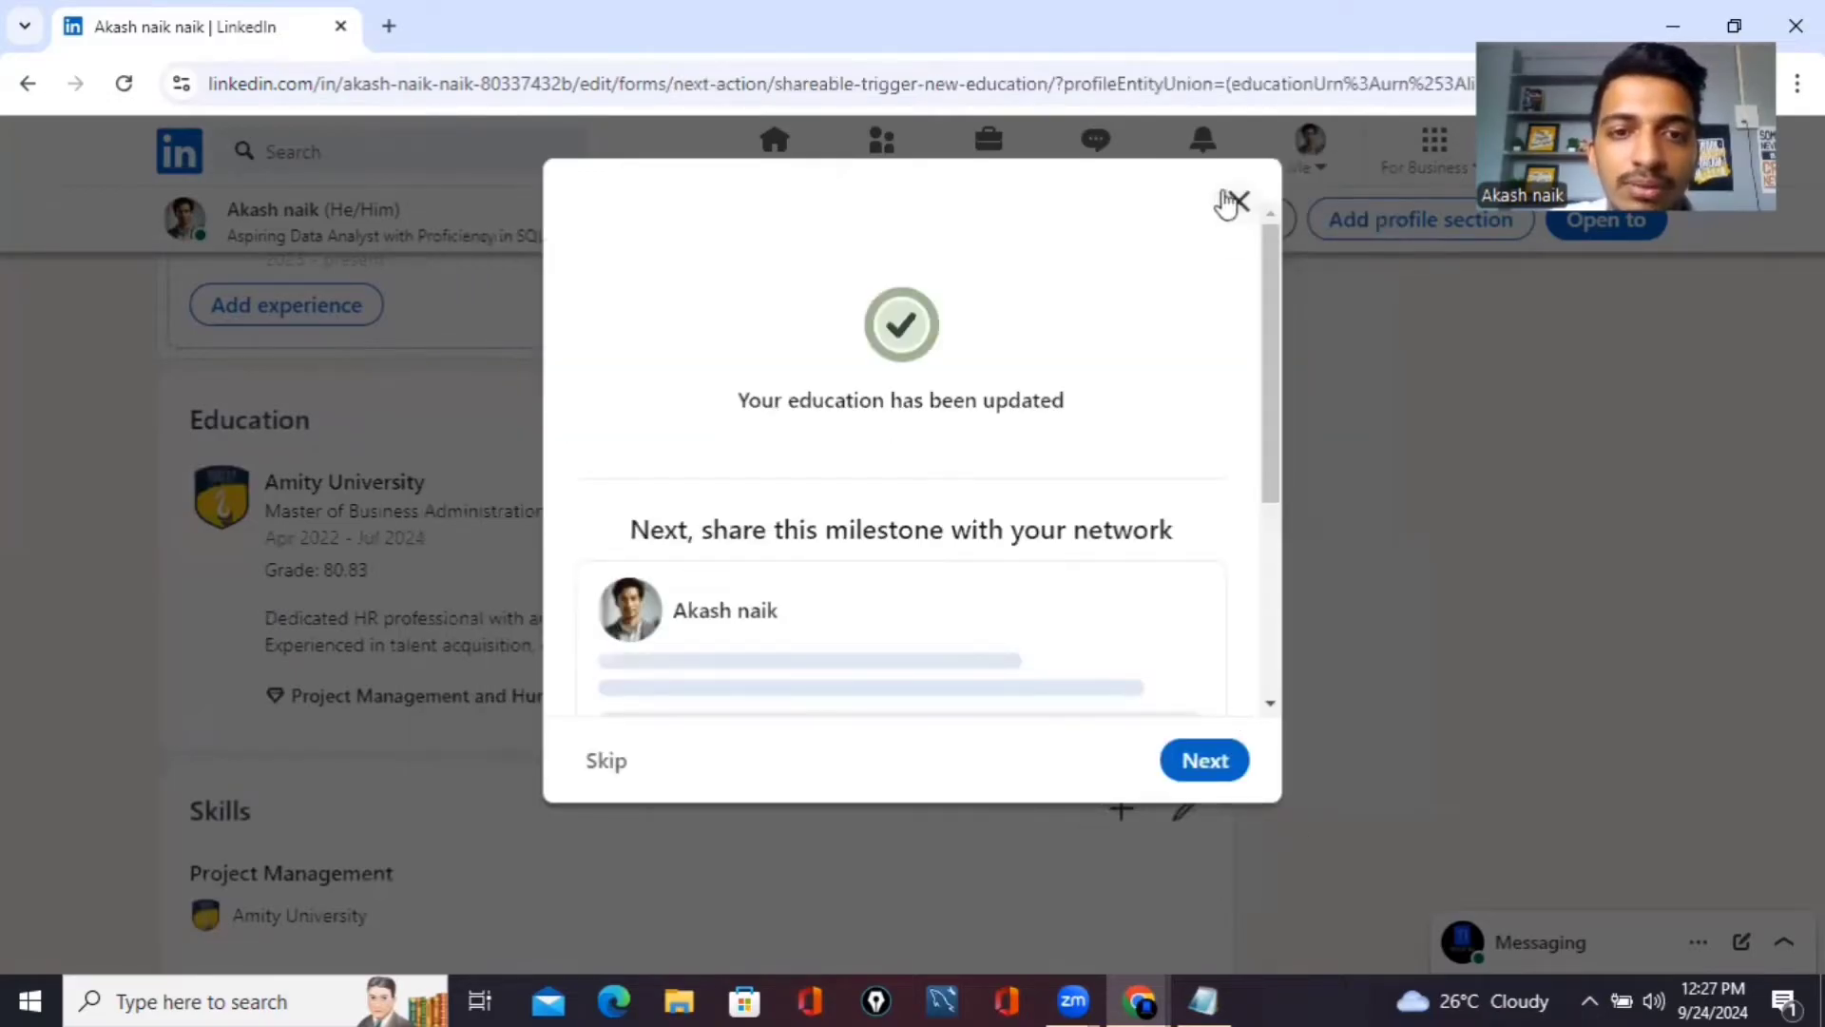
scroll(1080, 448, down, 2)
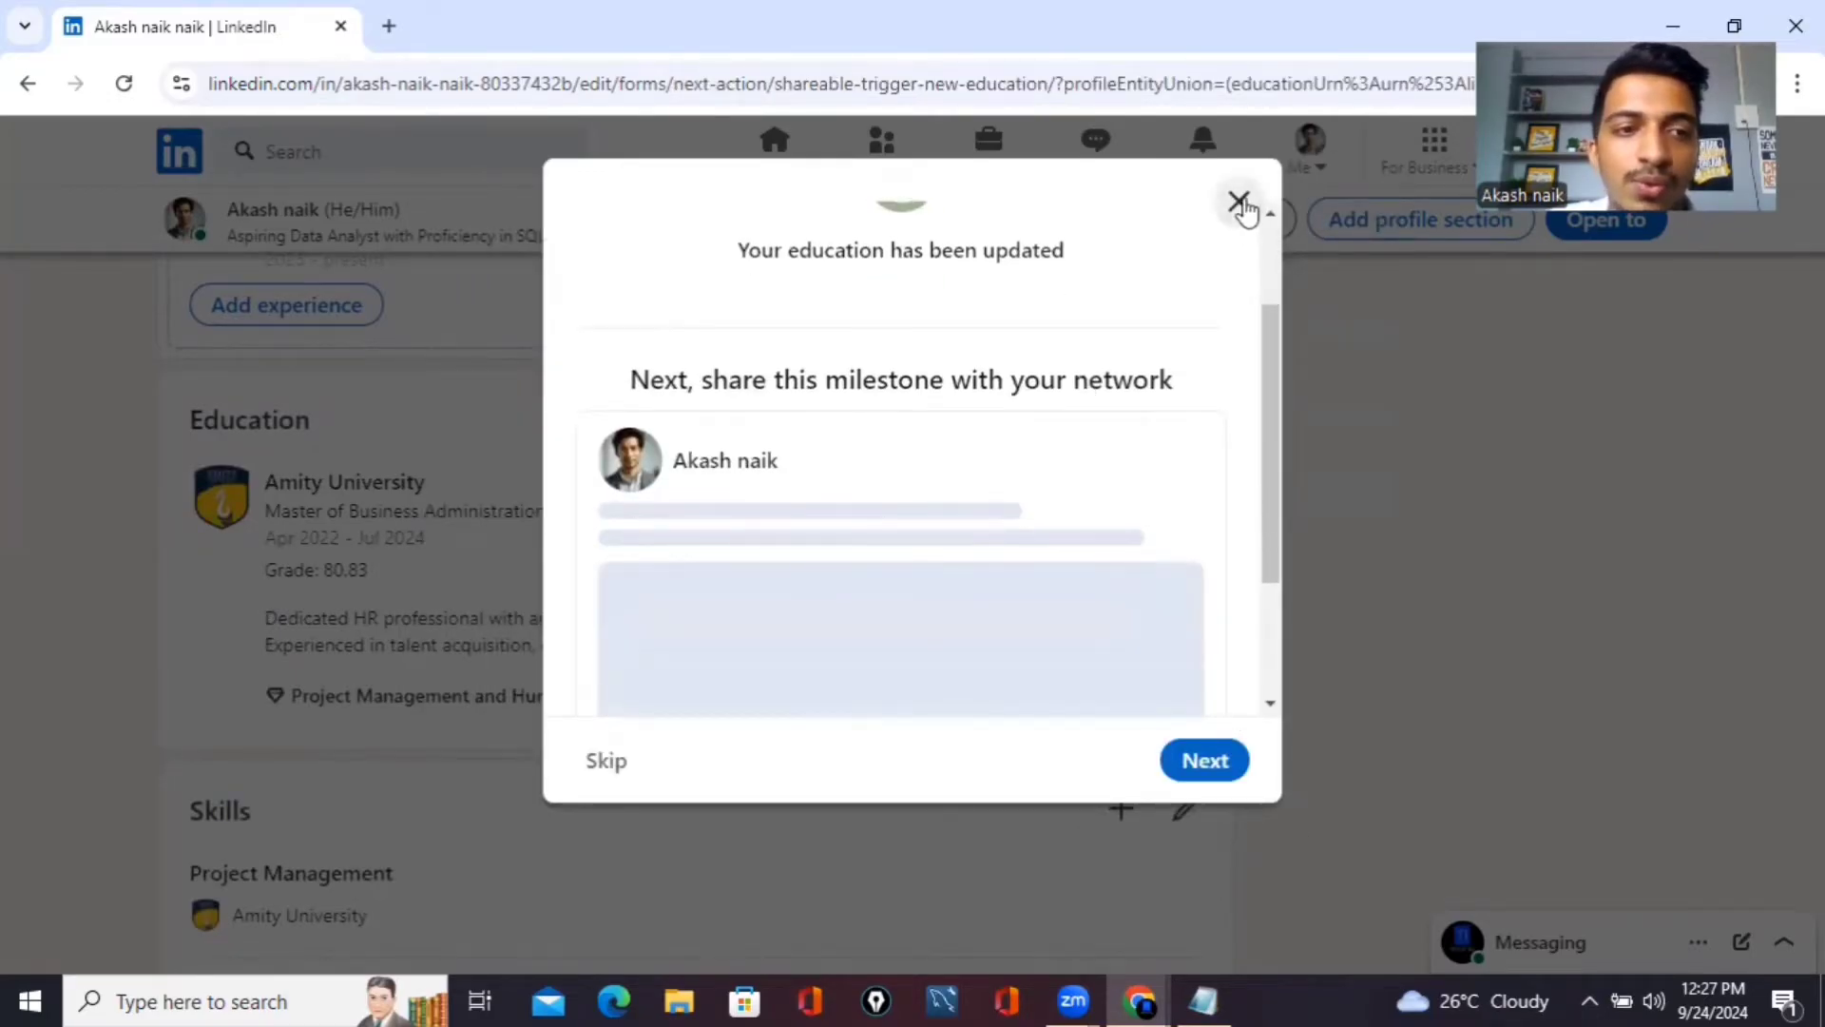
click(1239, 201)
Start another education entry and set its school to Srinivas Institute of Education, Mangalore
scroll(865, 518, down, 10)
scroll(865, 518, down, 10)
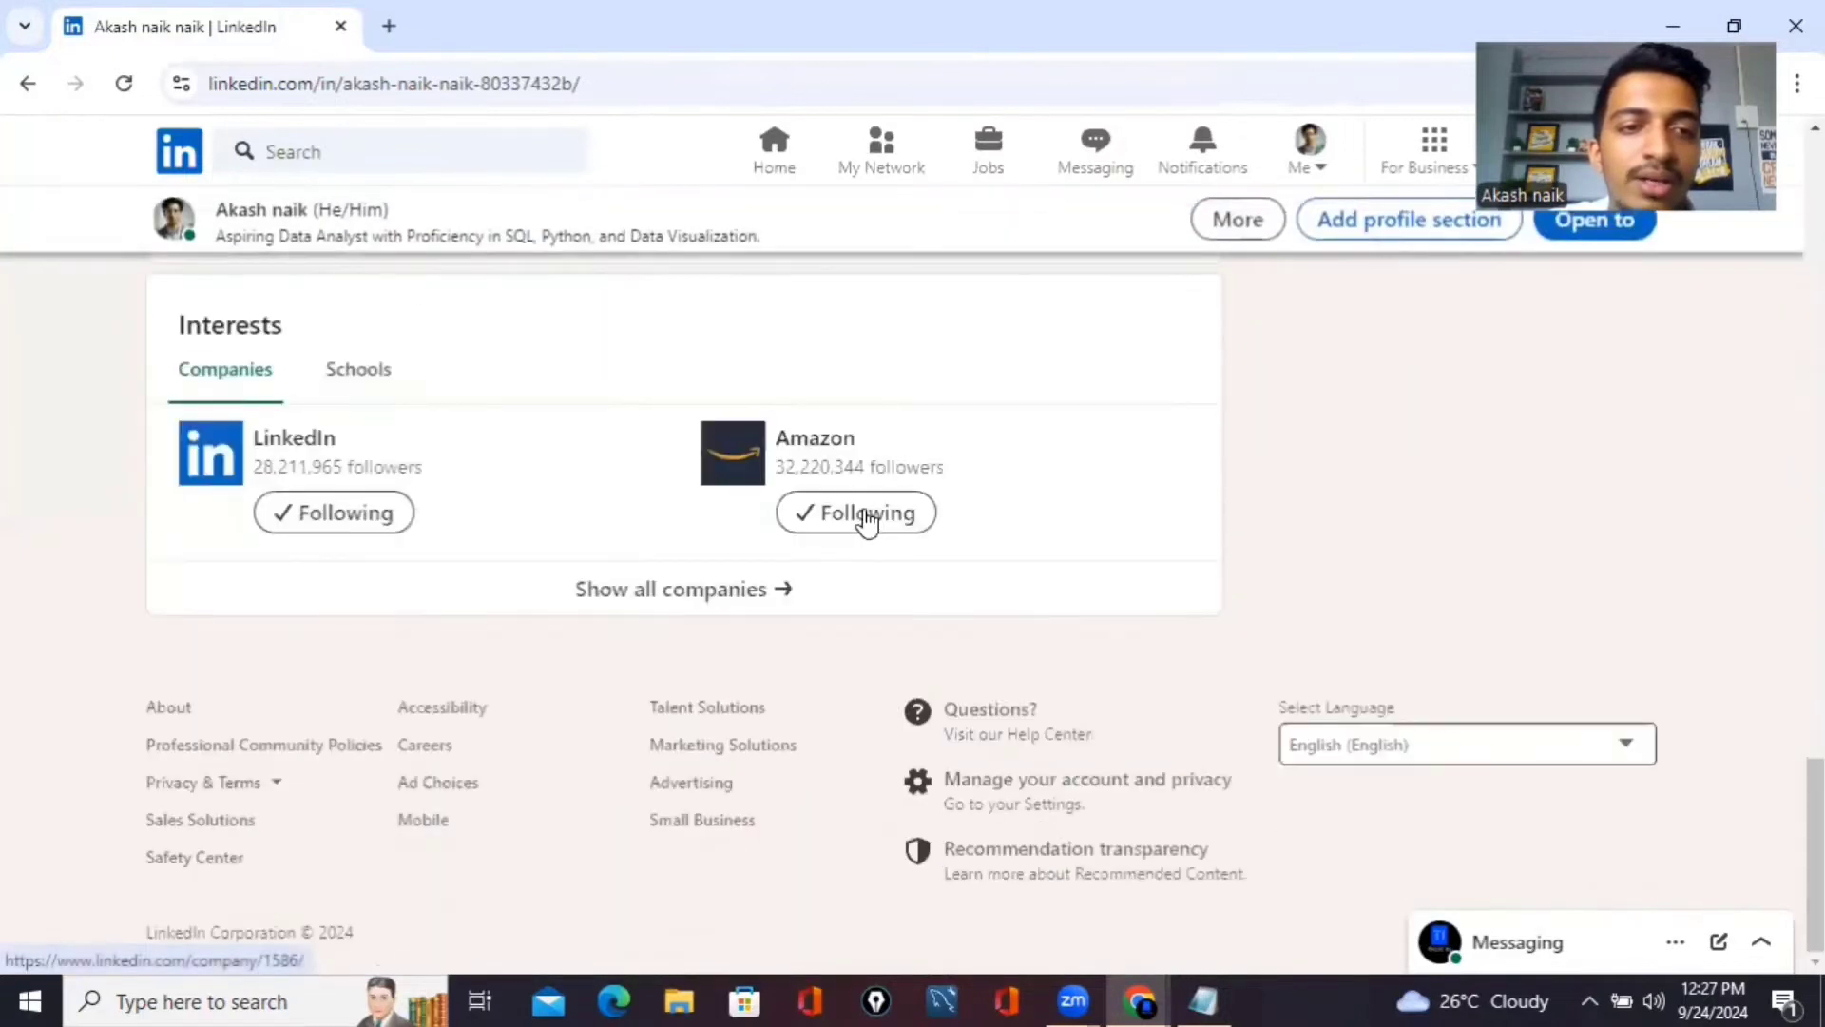
scroll(865, 518, up, 8)
scroll(865, 518, down, 4)
scroll(1082, 438, up, 4)
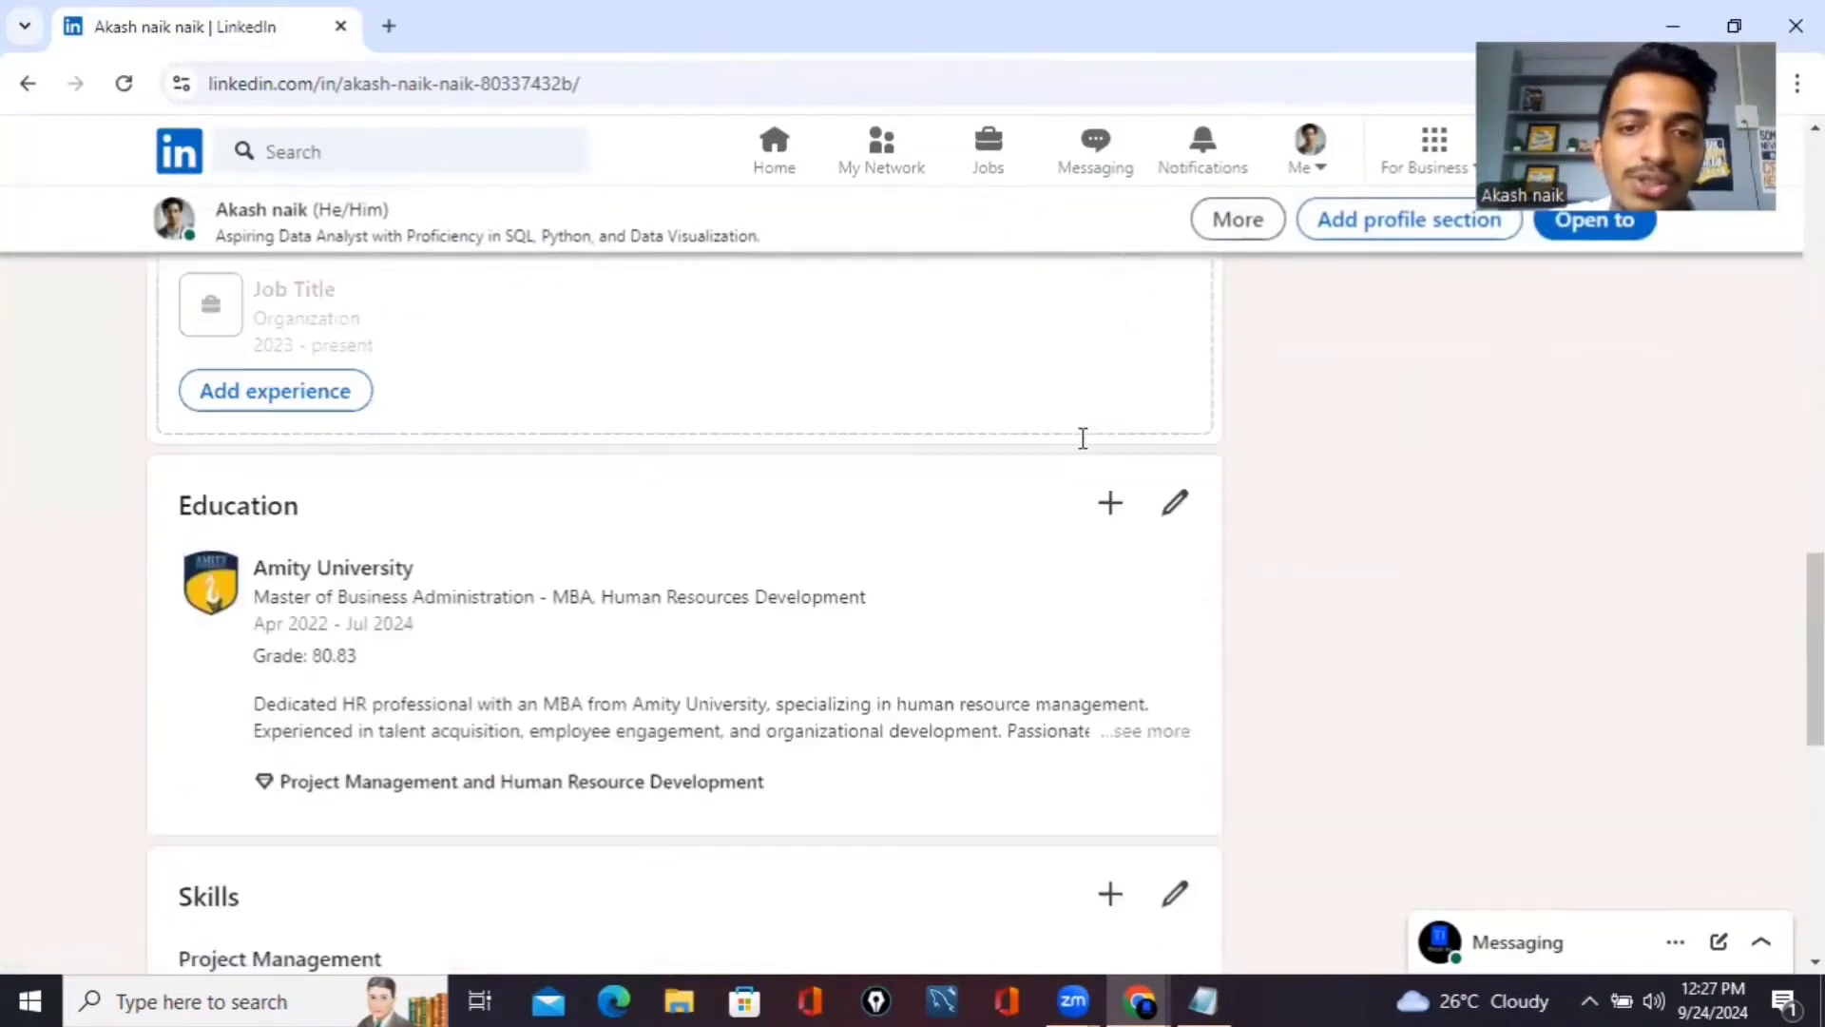
click(1106, 515)
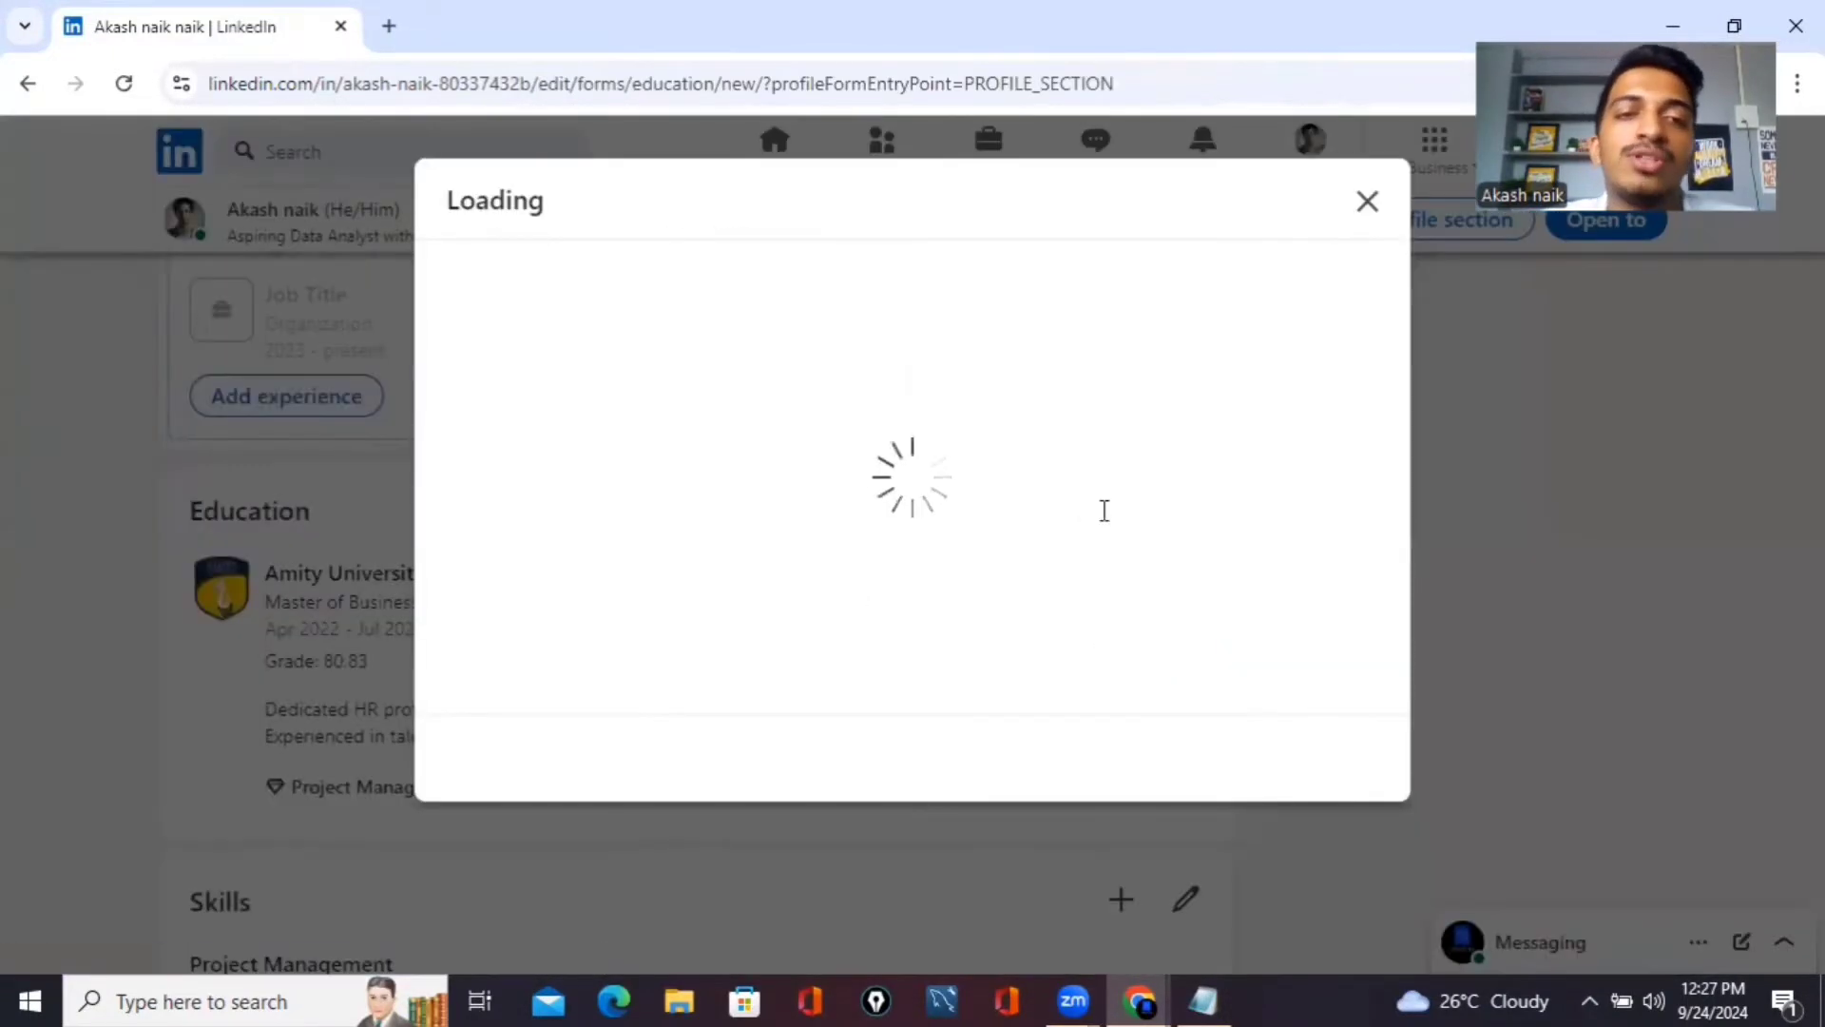
text(Srinivas)
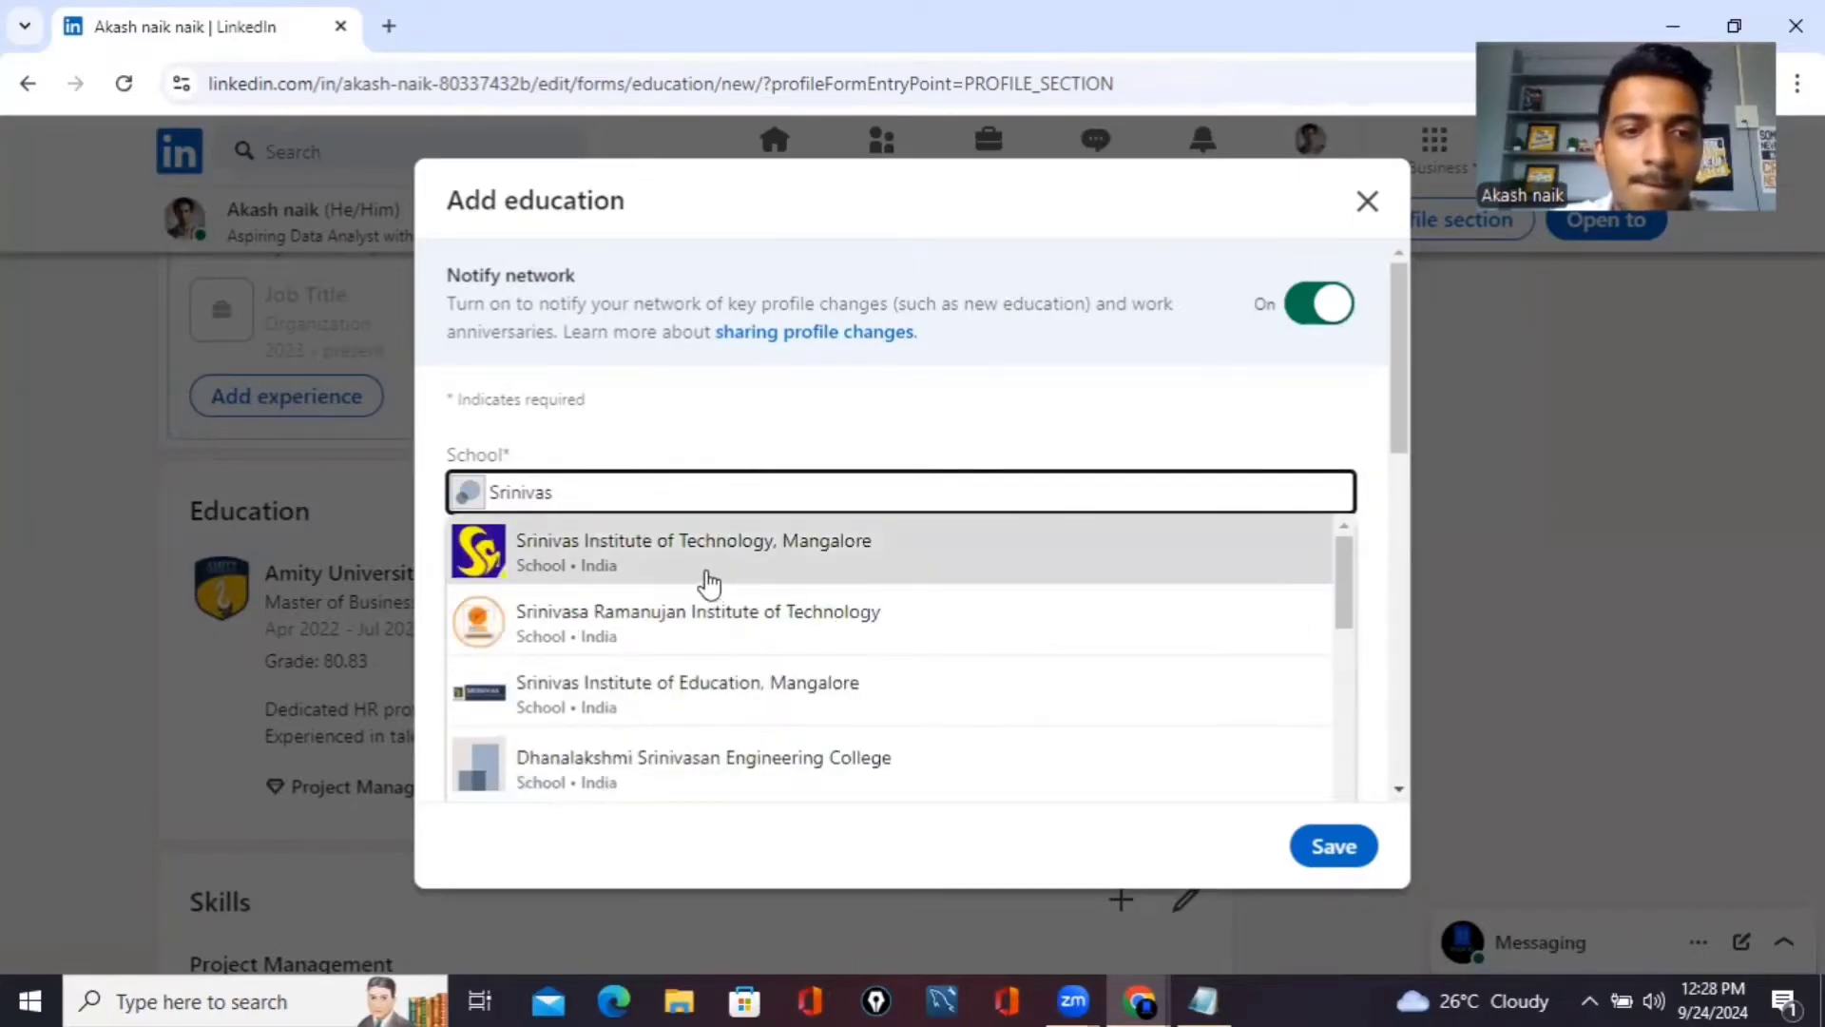
click(684, 703)
Set the new education entry's degree to Bachelor of Business Administration - BBA
scroll(766, 652, down, 2)
click(657, 424)
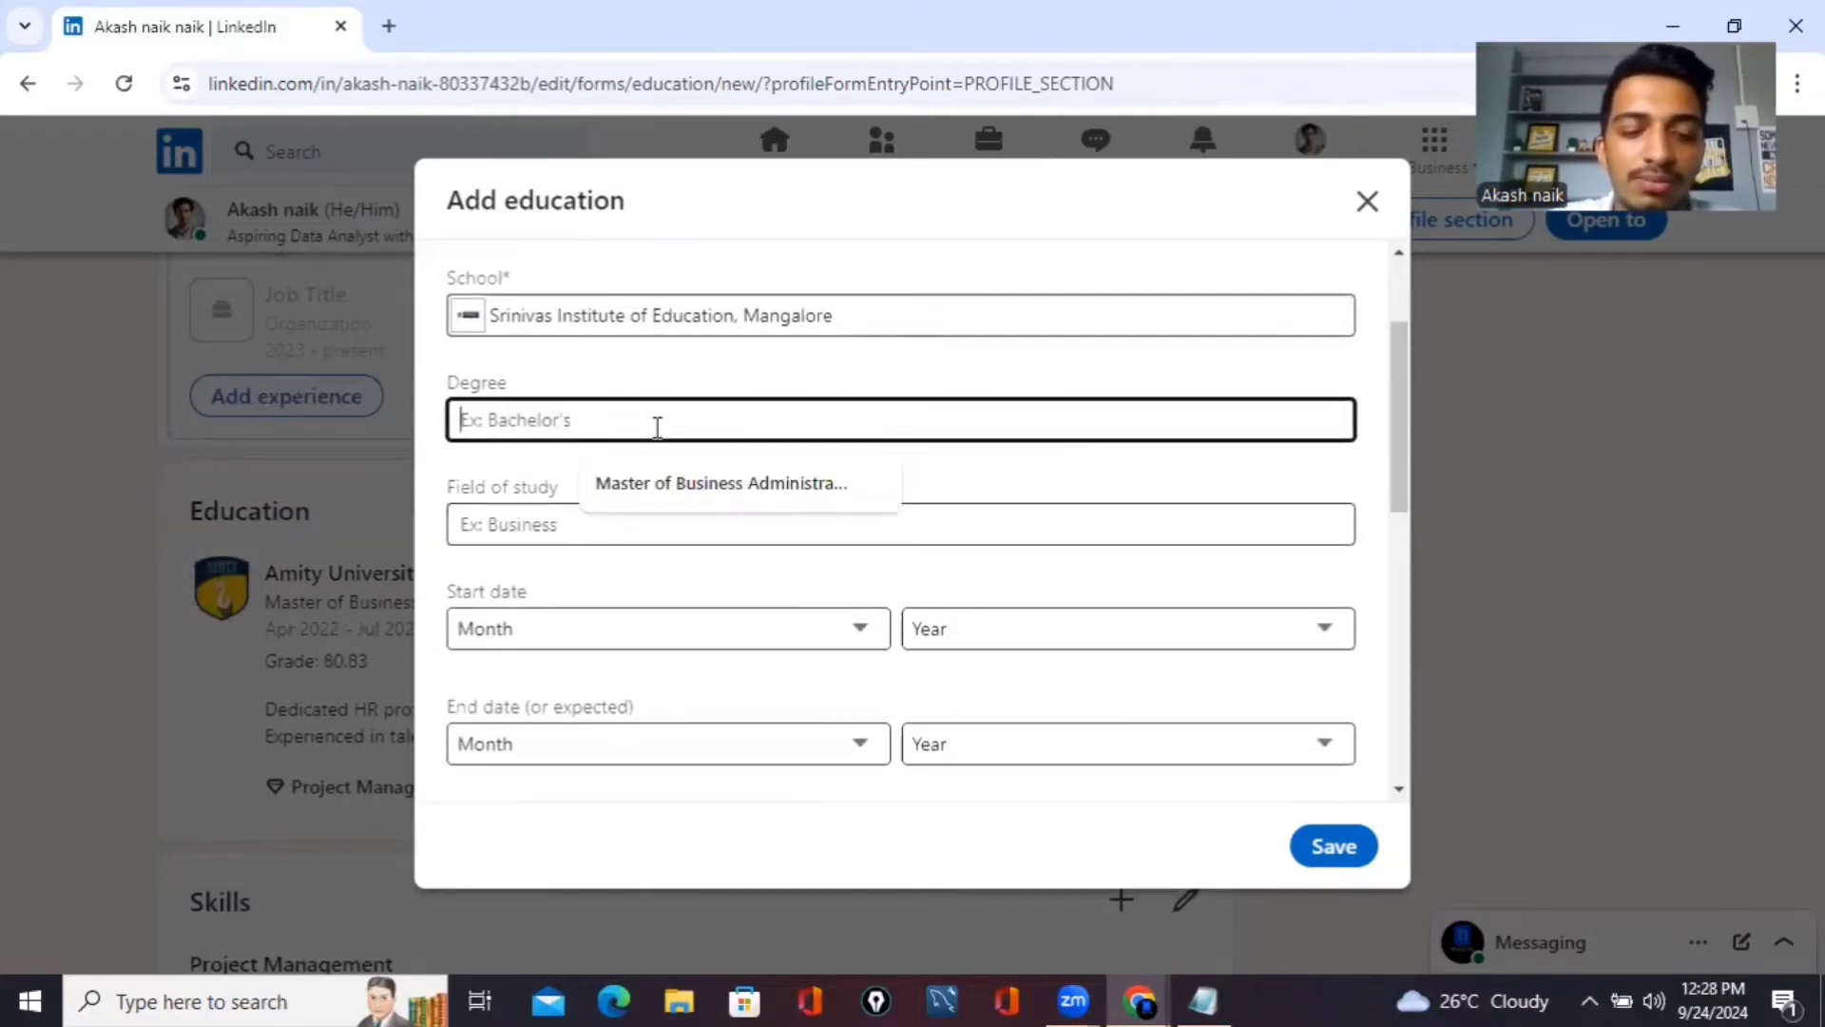
text(bac)
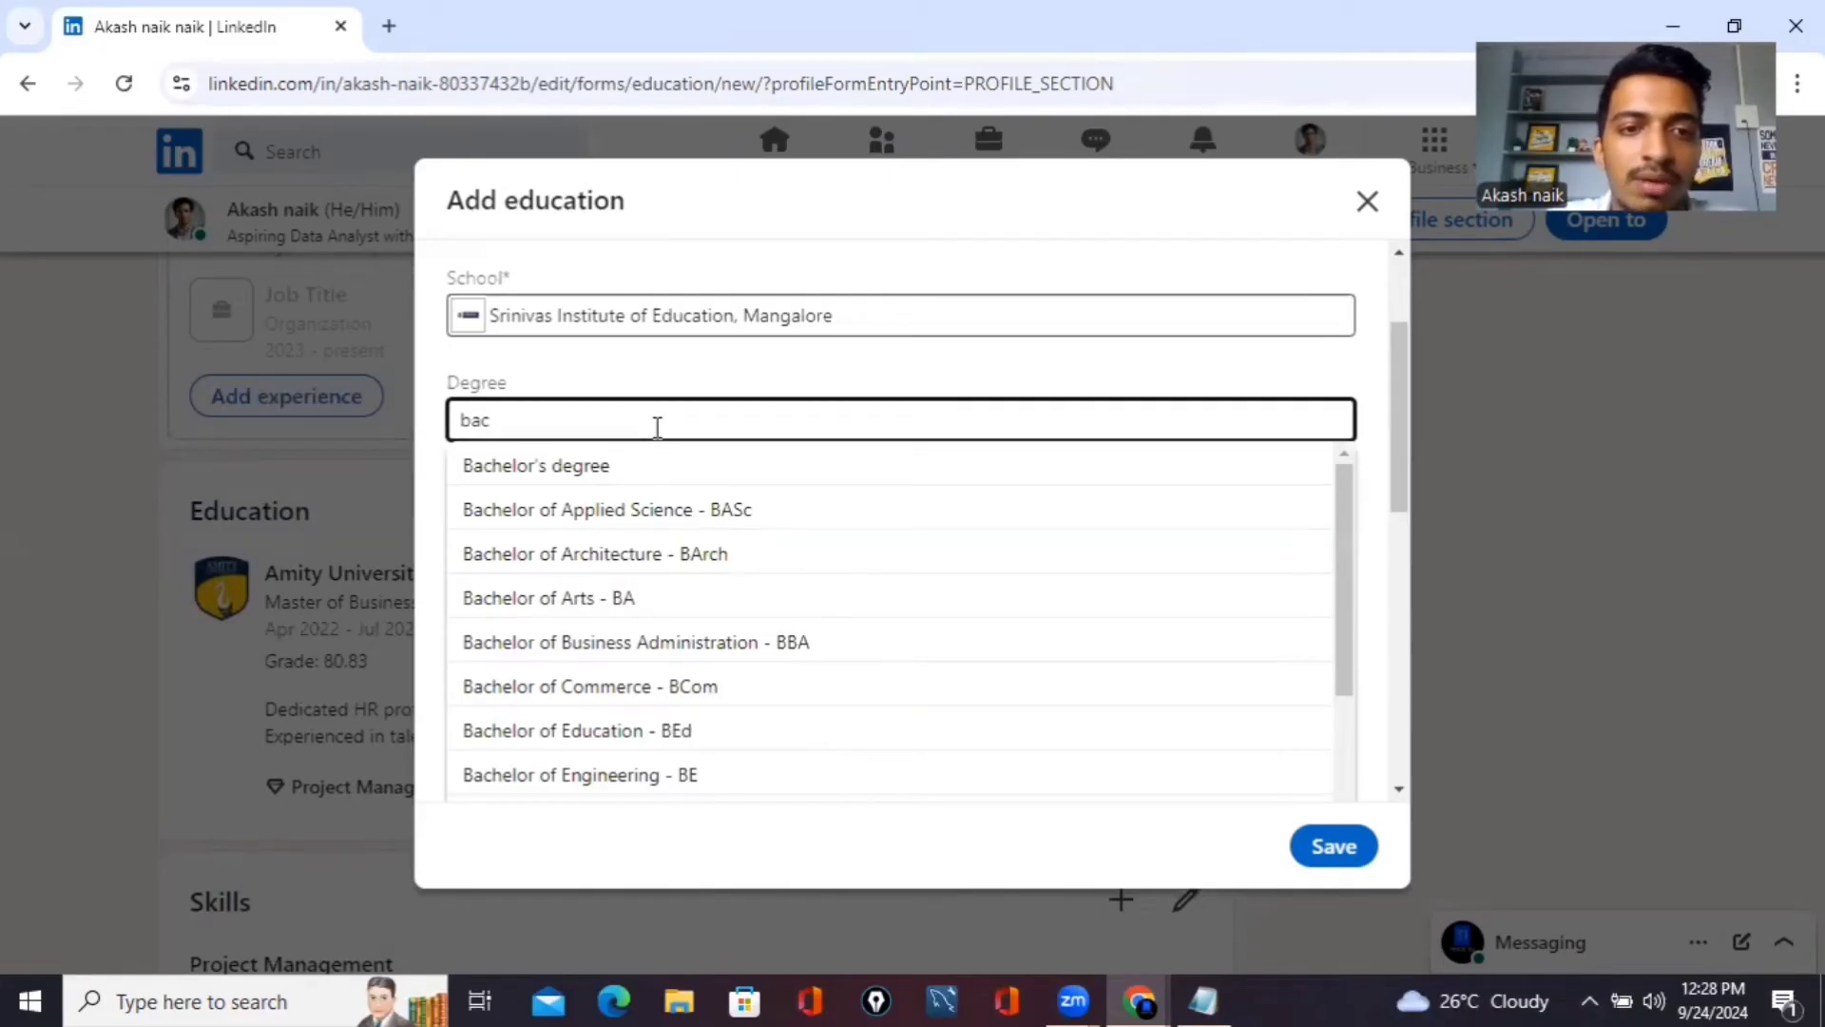
click(652, 639)
Set the BBA entry's field of study to Human Resources Development
scroll(653, 640, down, 1)
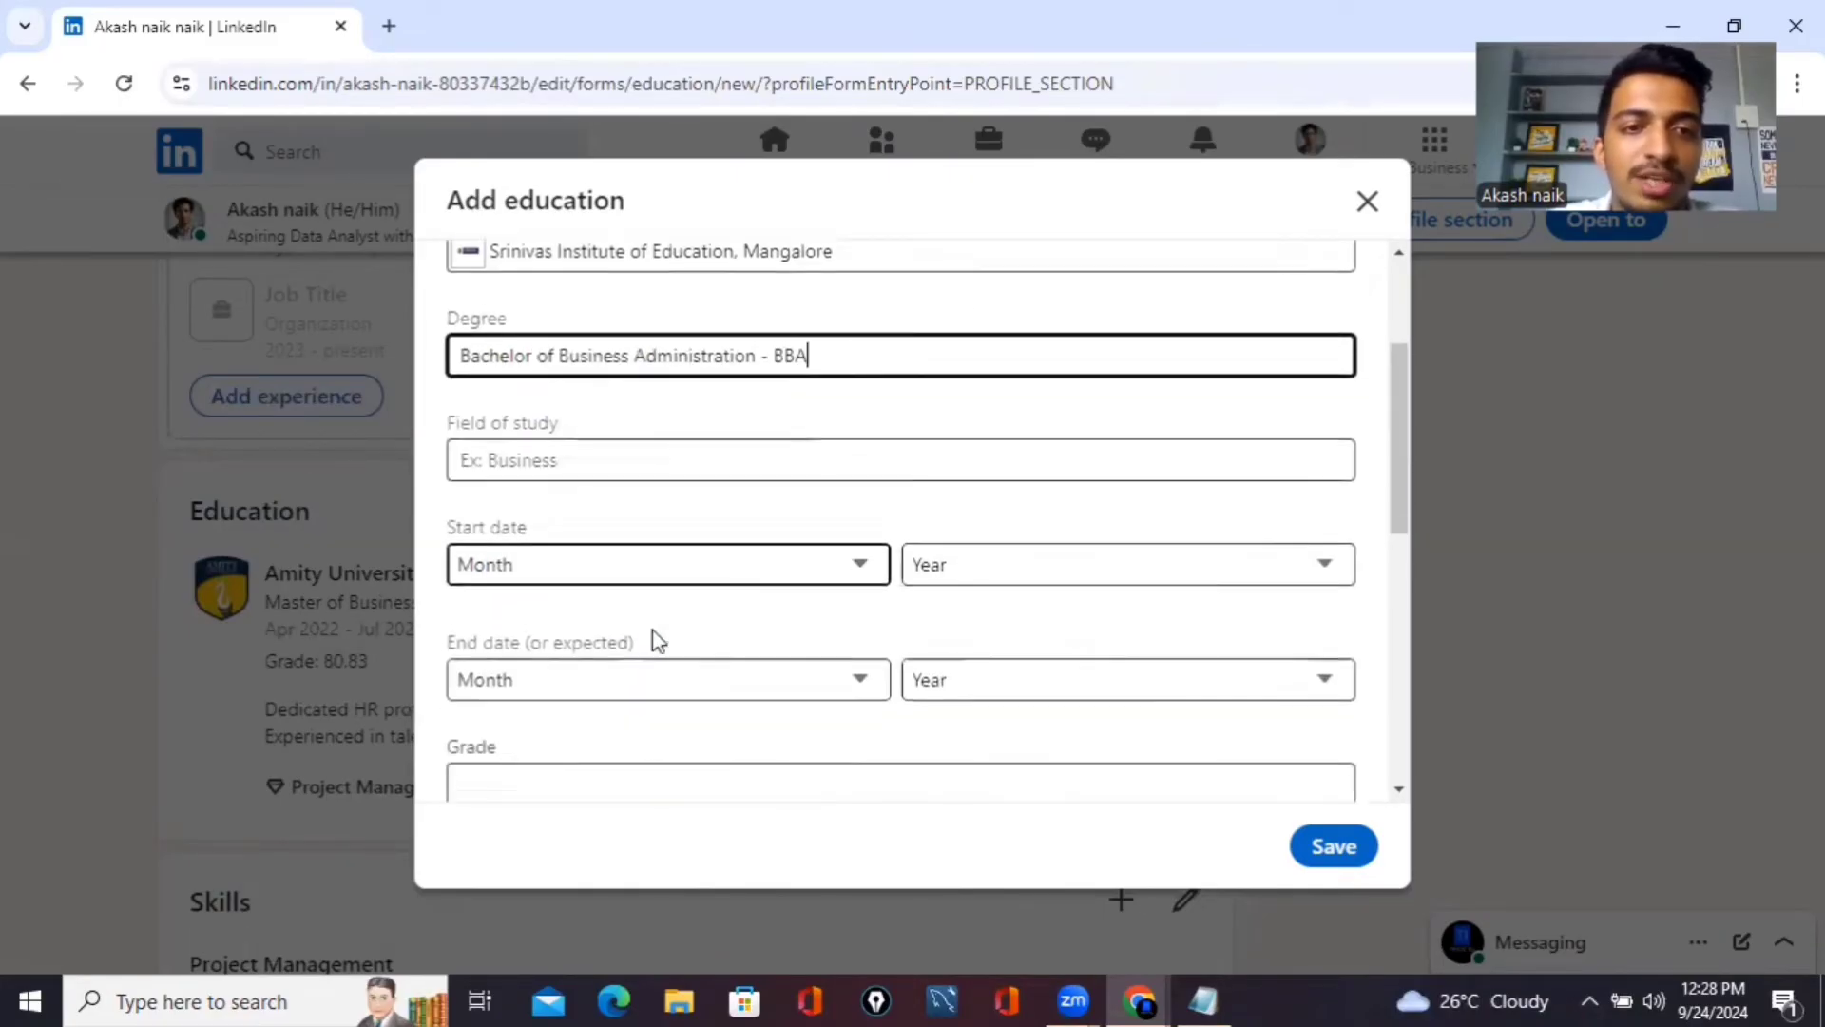
click(679, 459)
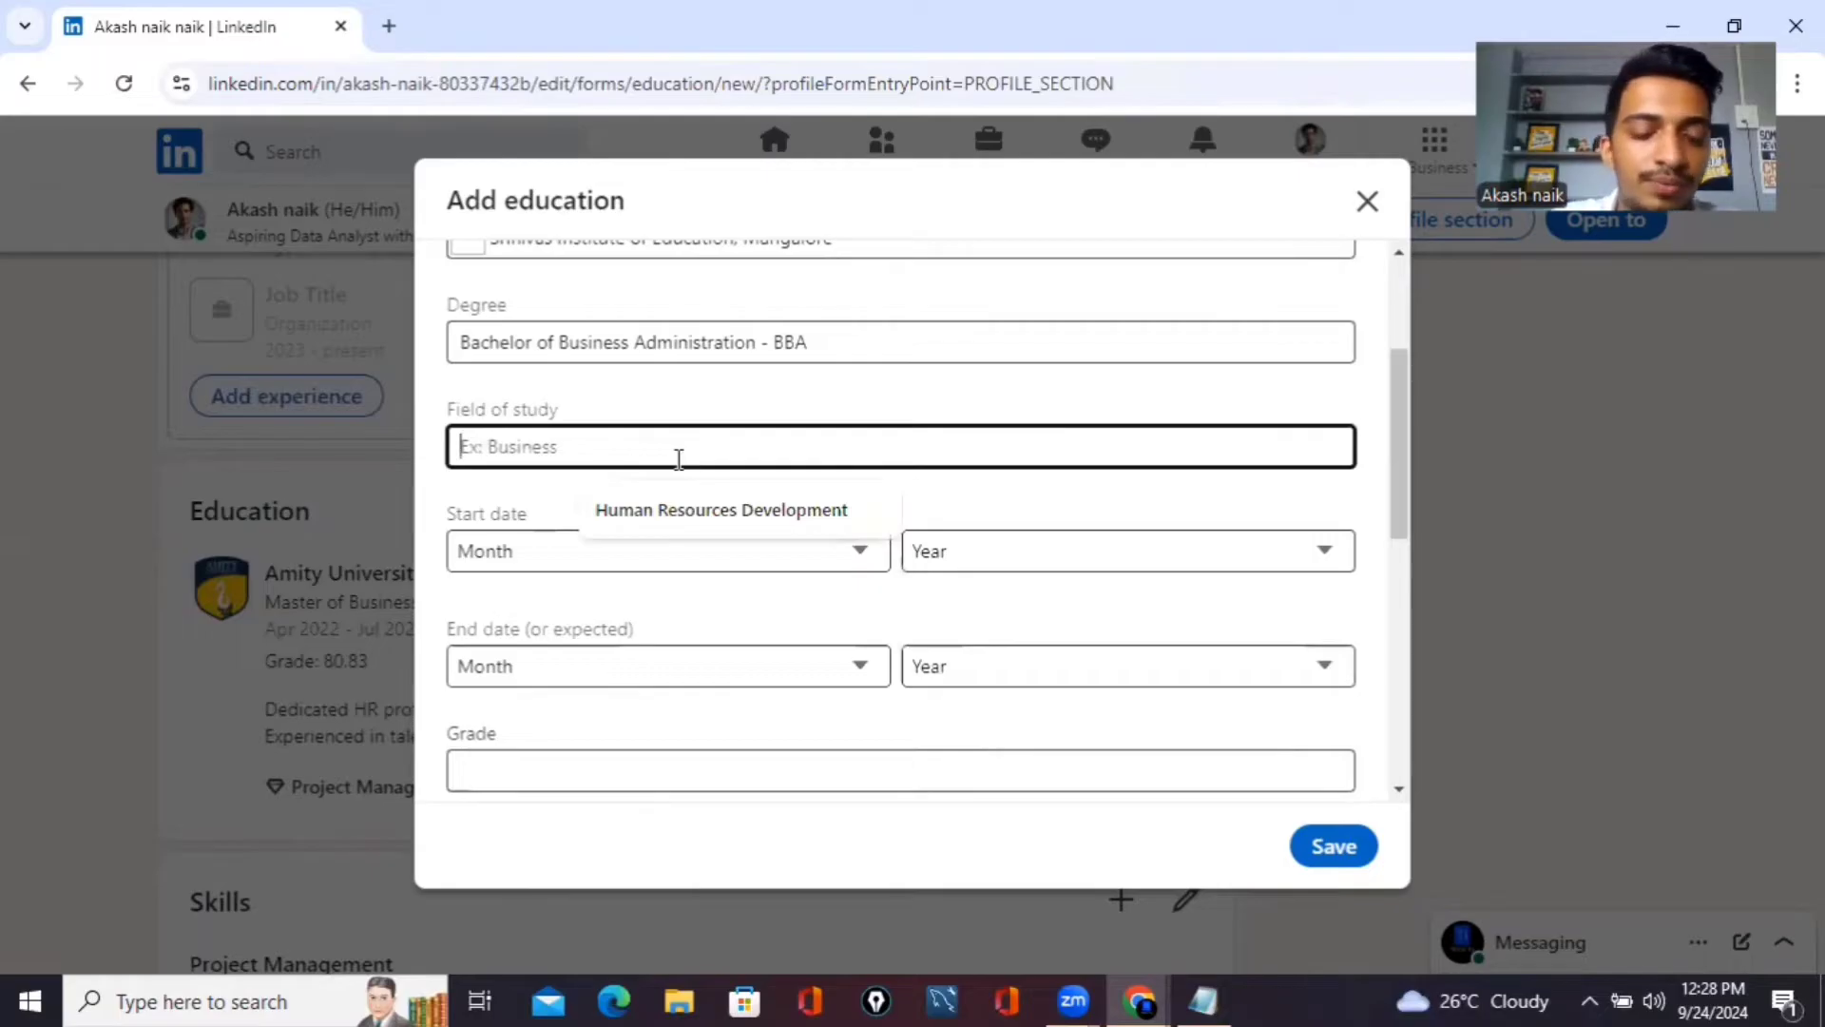
text(humanre)
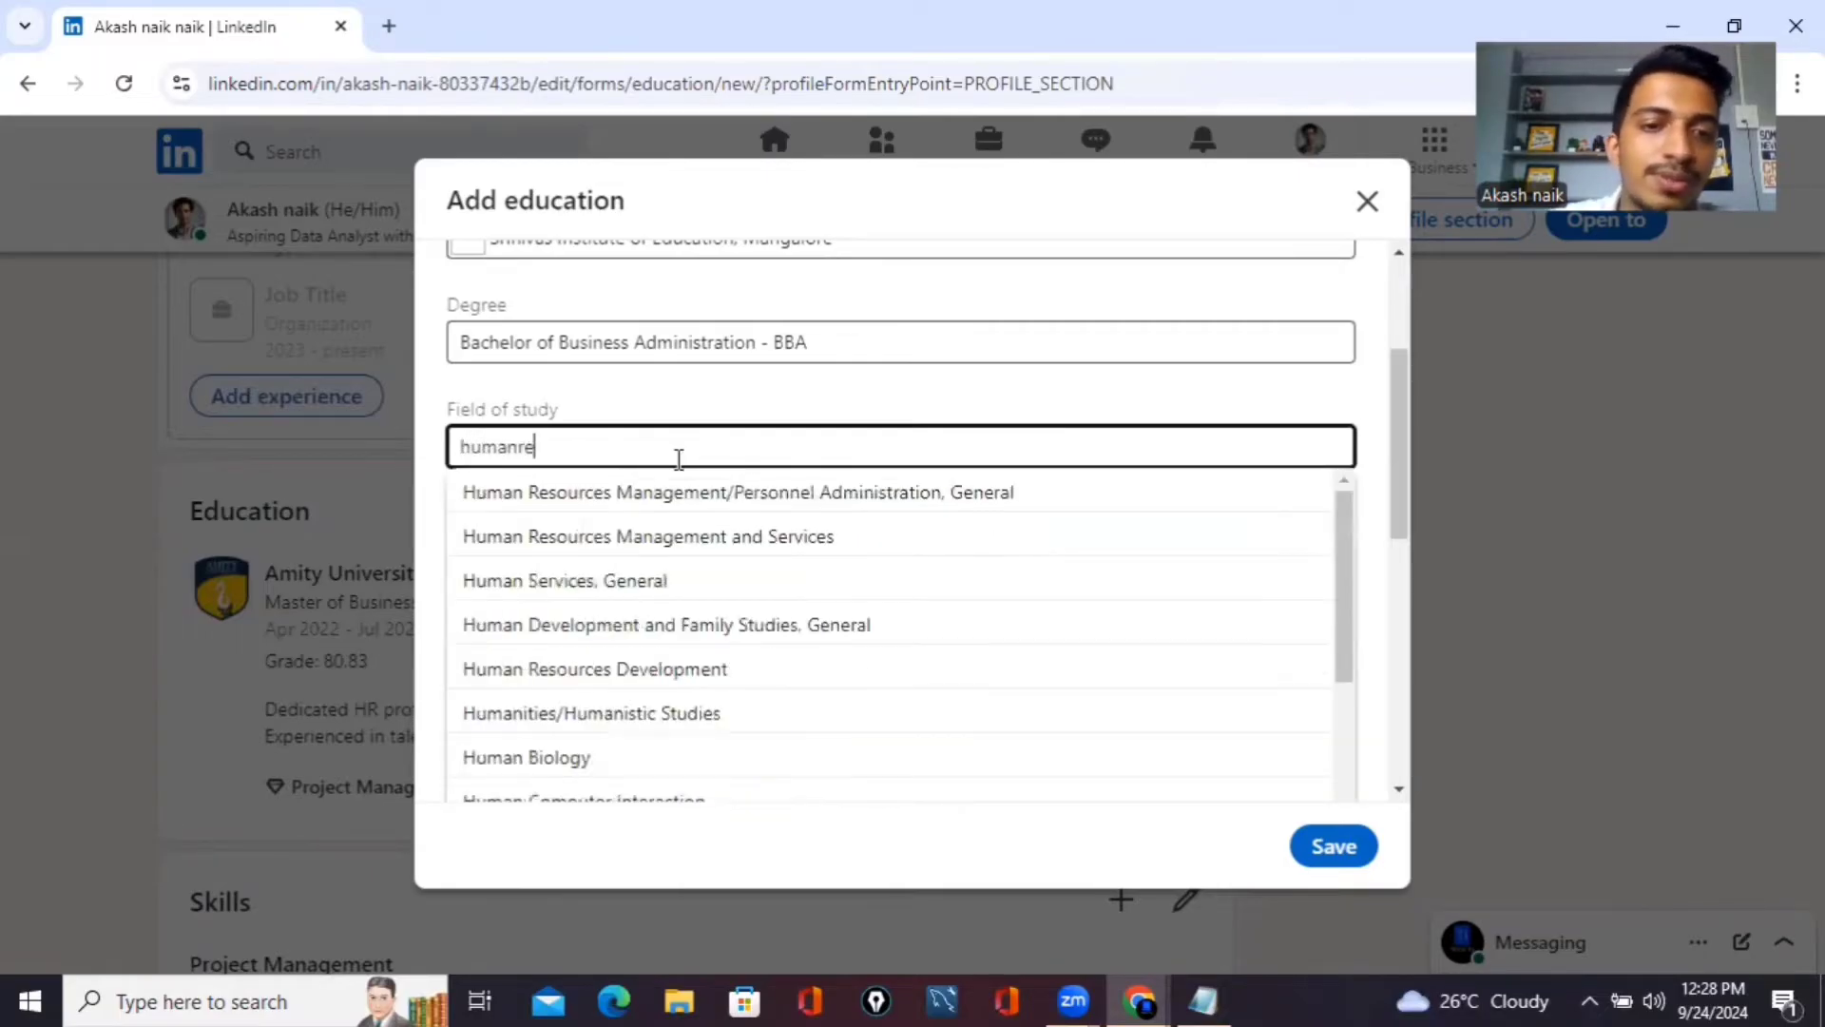
key(BackSpace)
key(BackSpace)
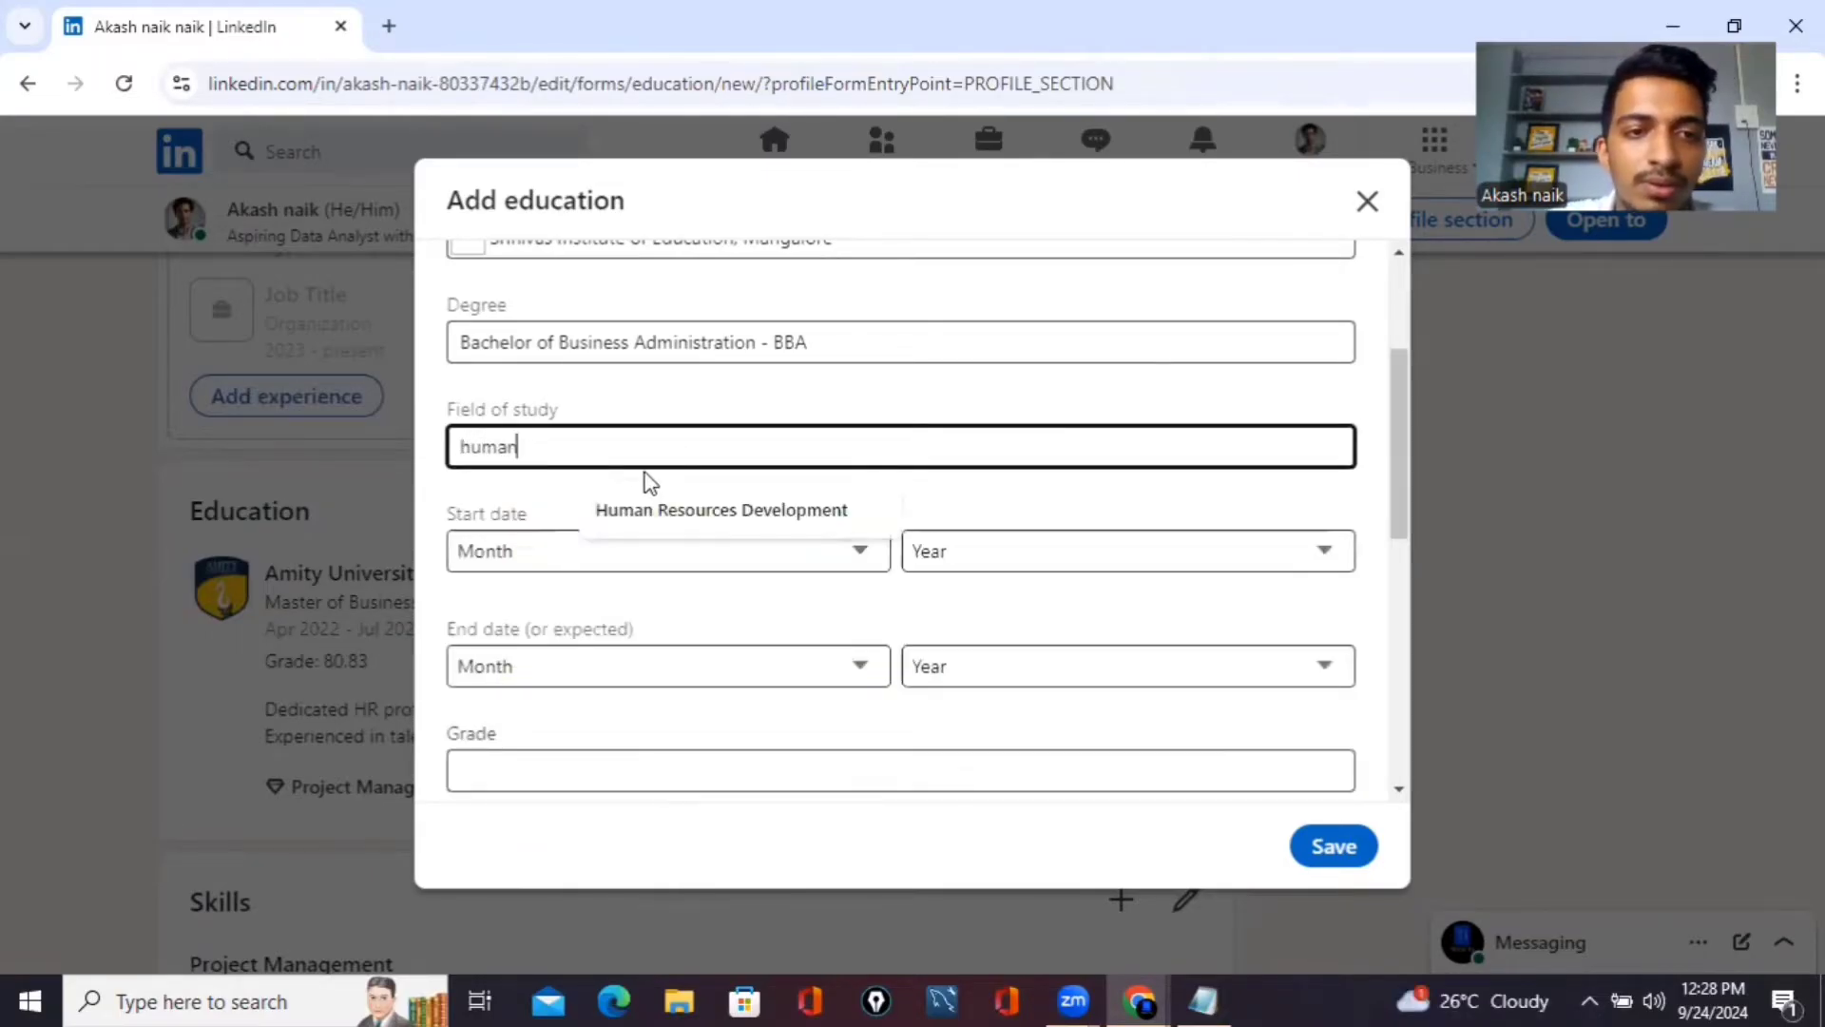
key(BackSpace)
key(BackSpace)
text(Huam)
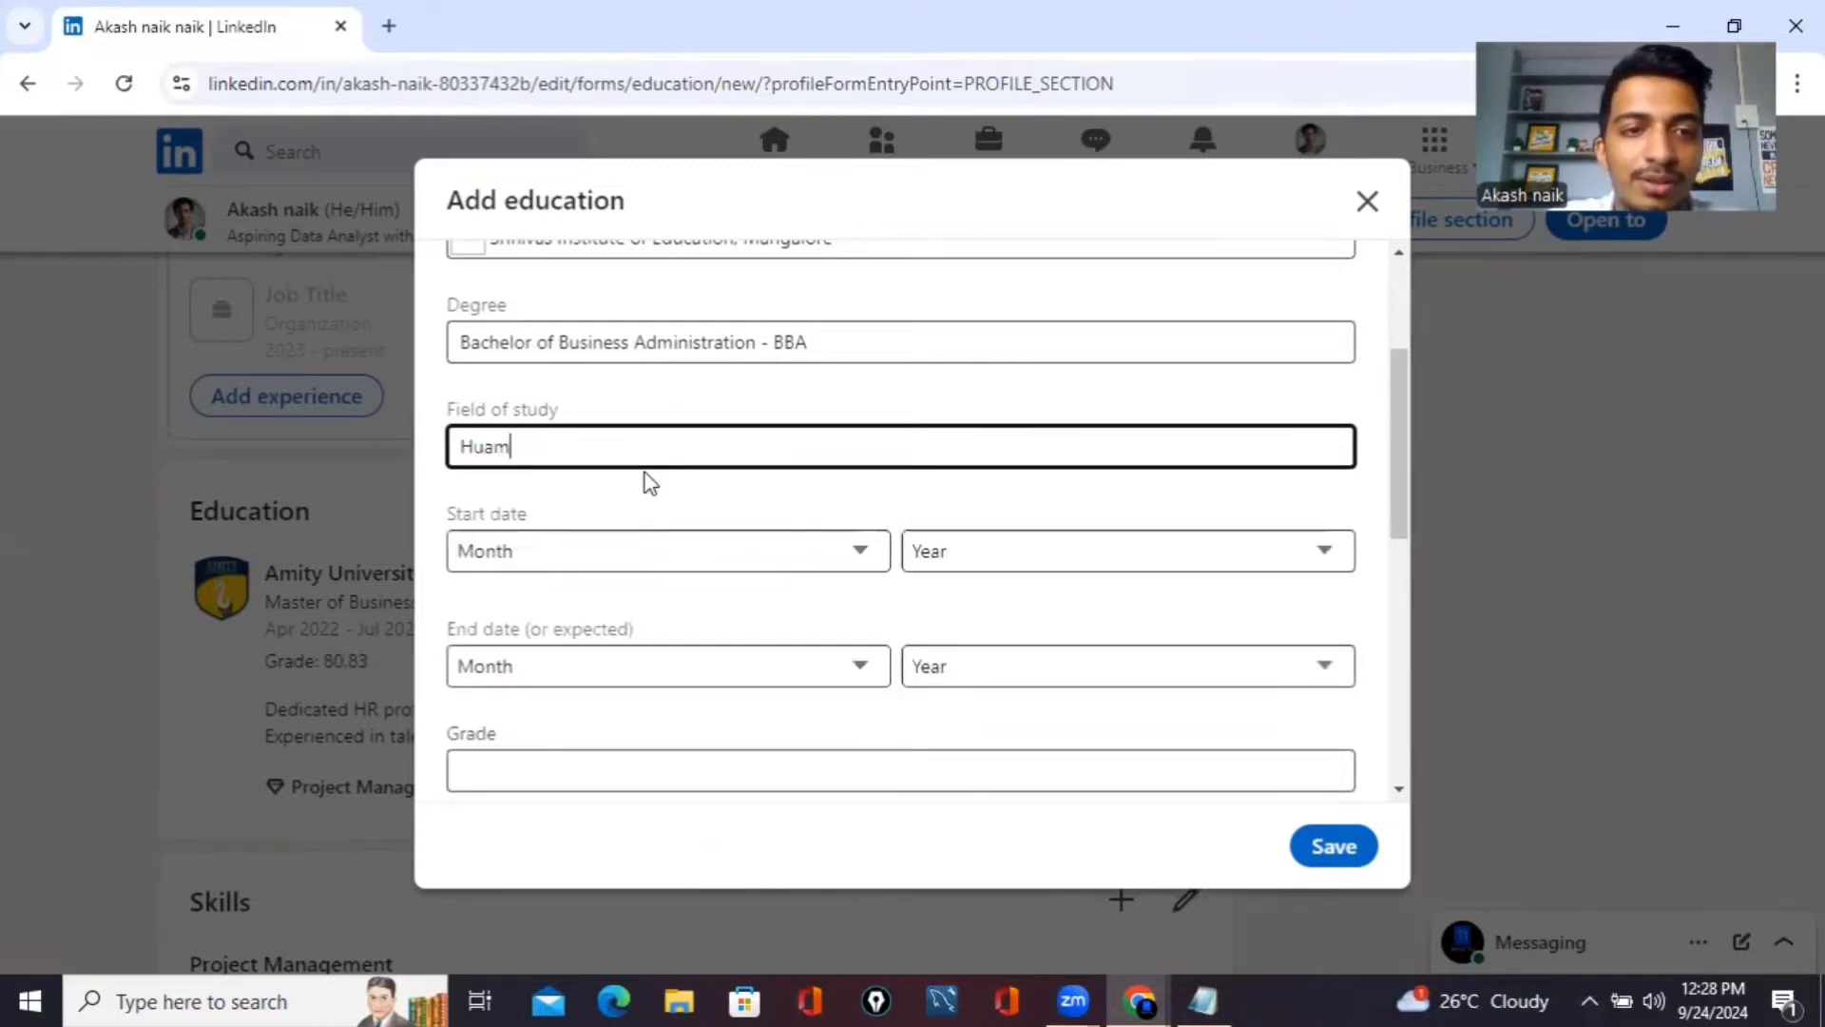
click(681, 534)
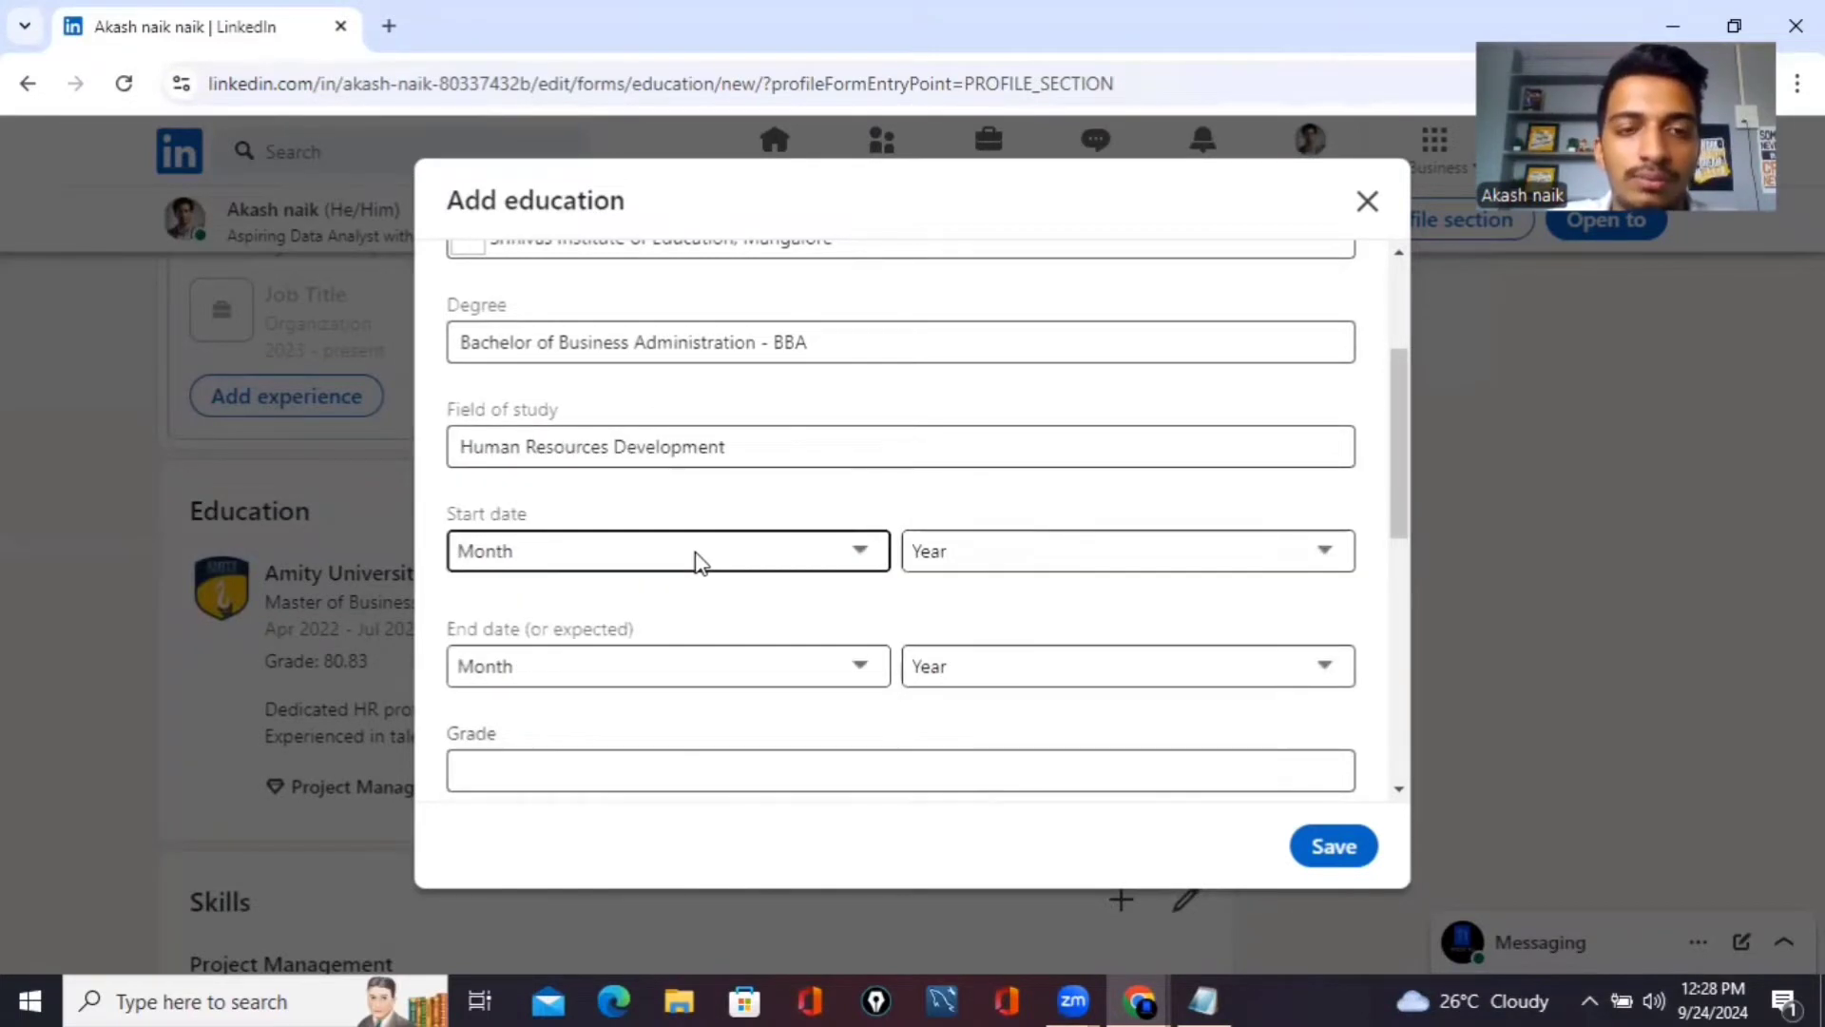
Set the BBA entry's start date to June 2019
click(698, 561)
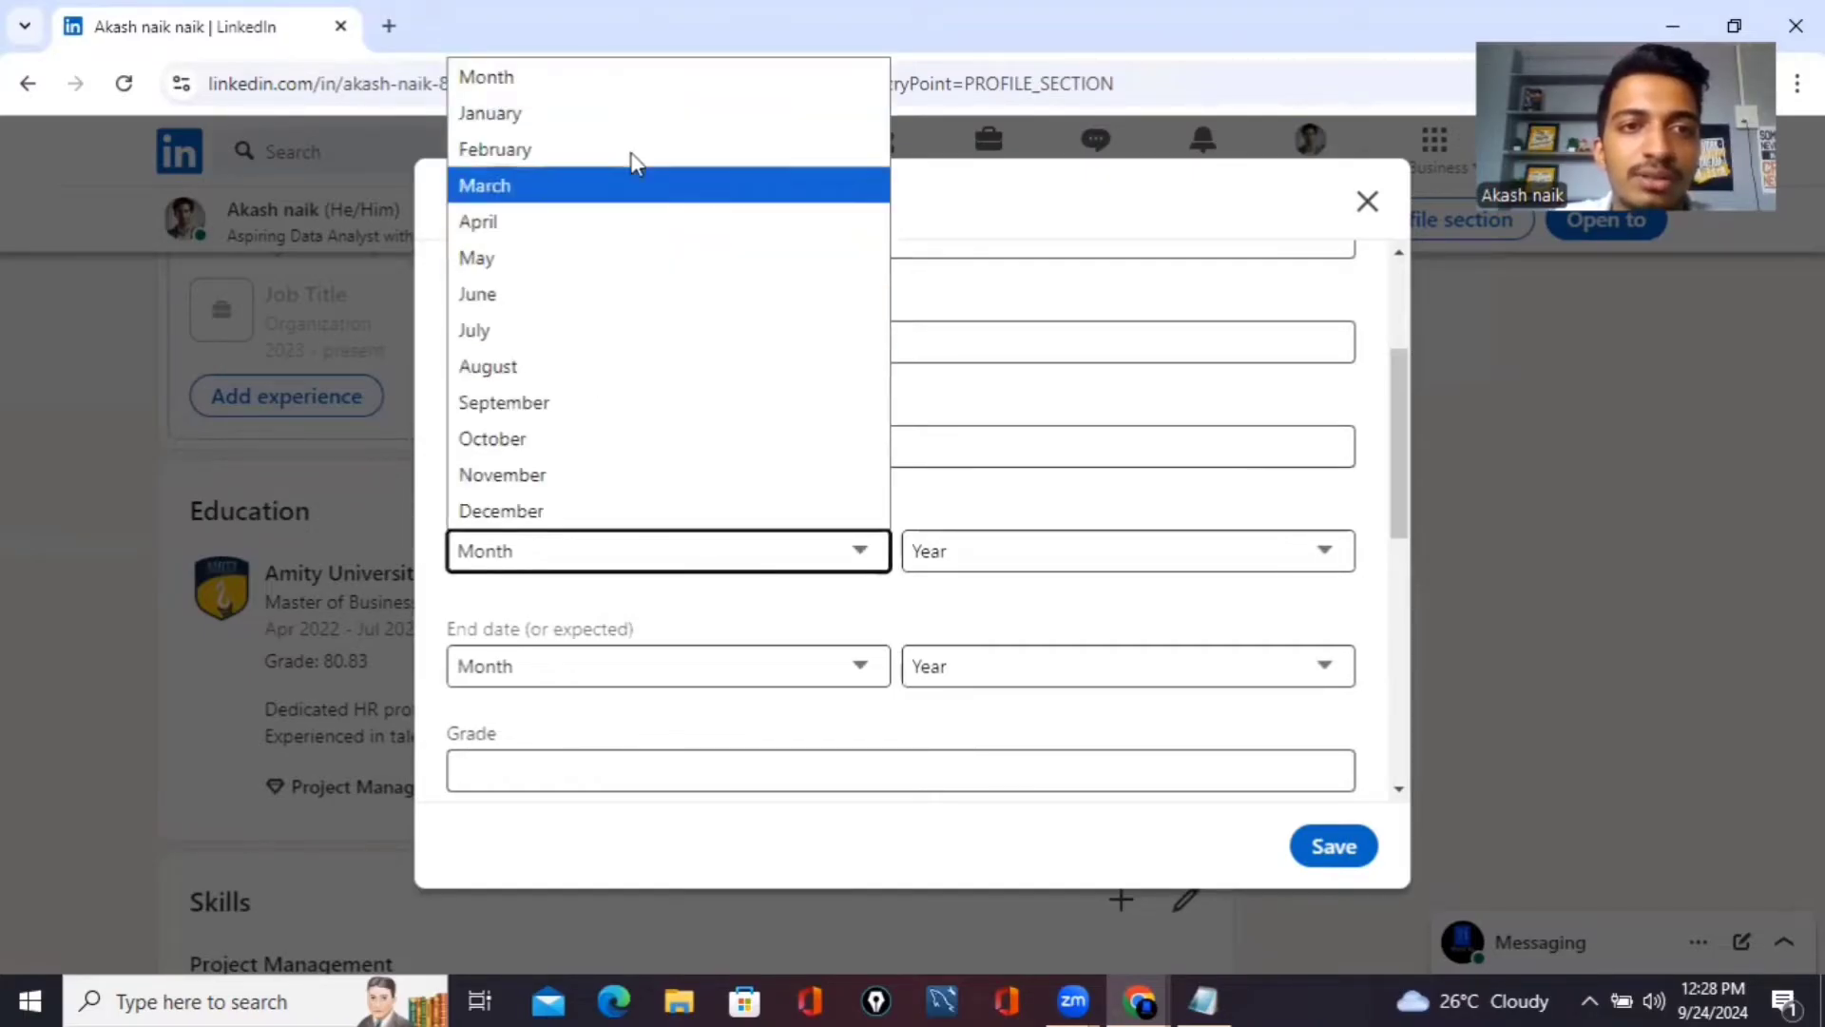
click(619, 285)
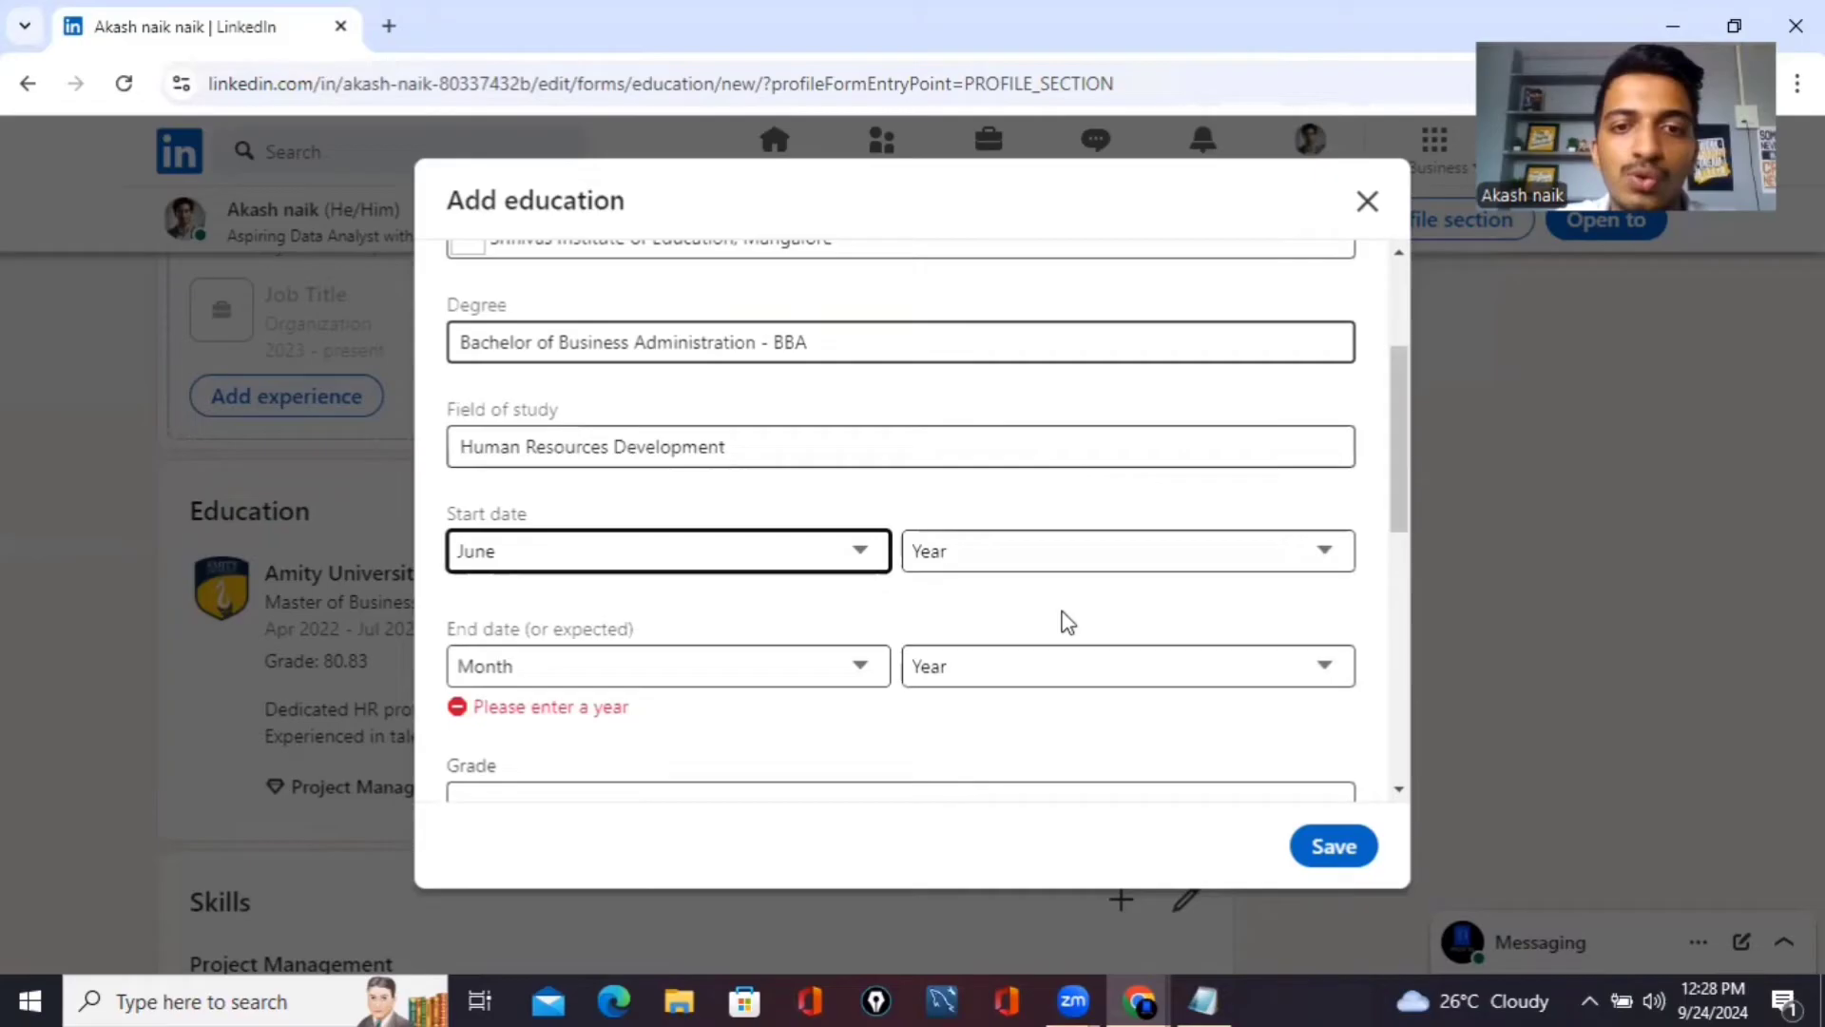
click(1096, 546)
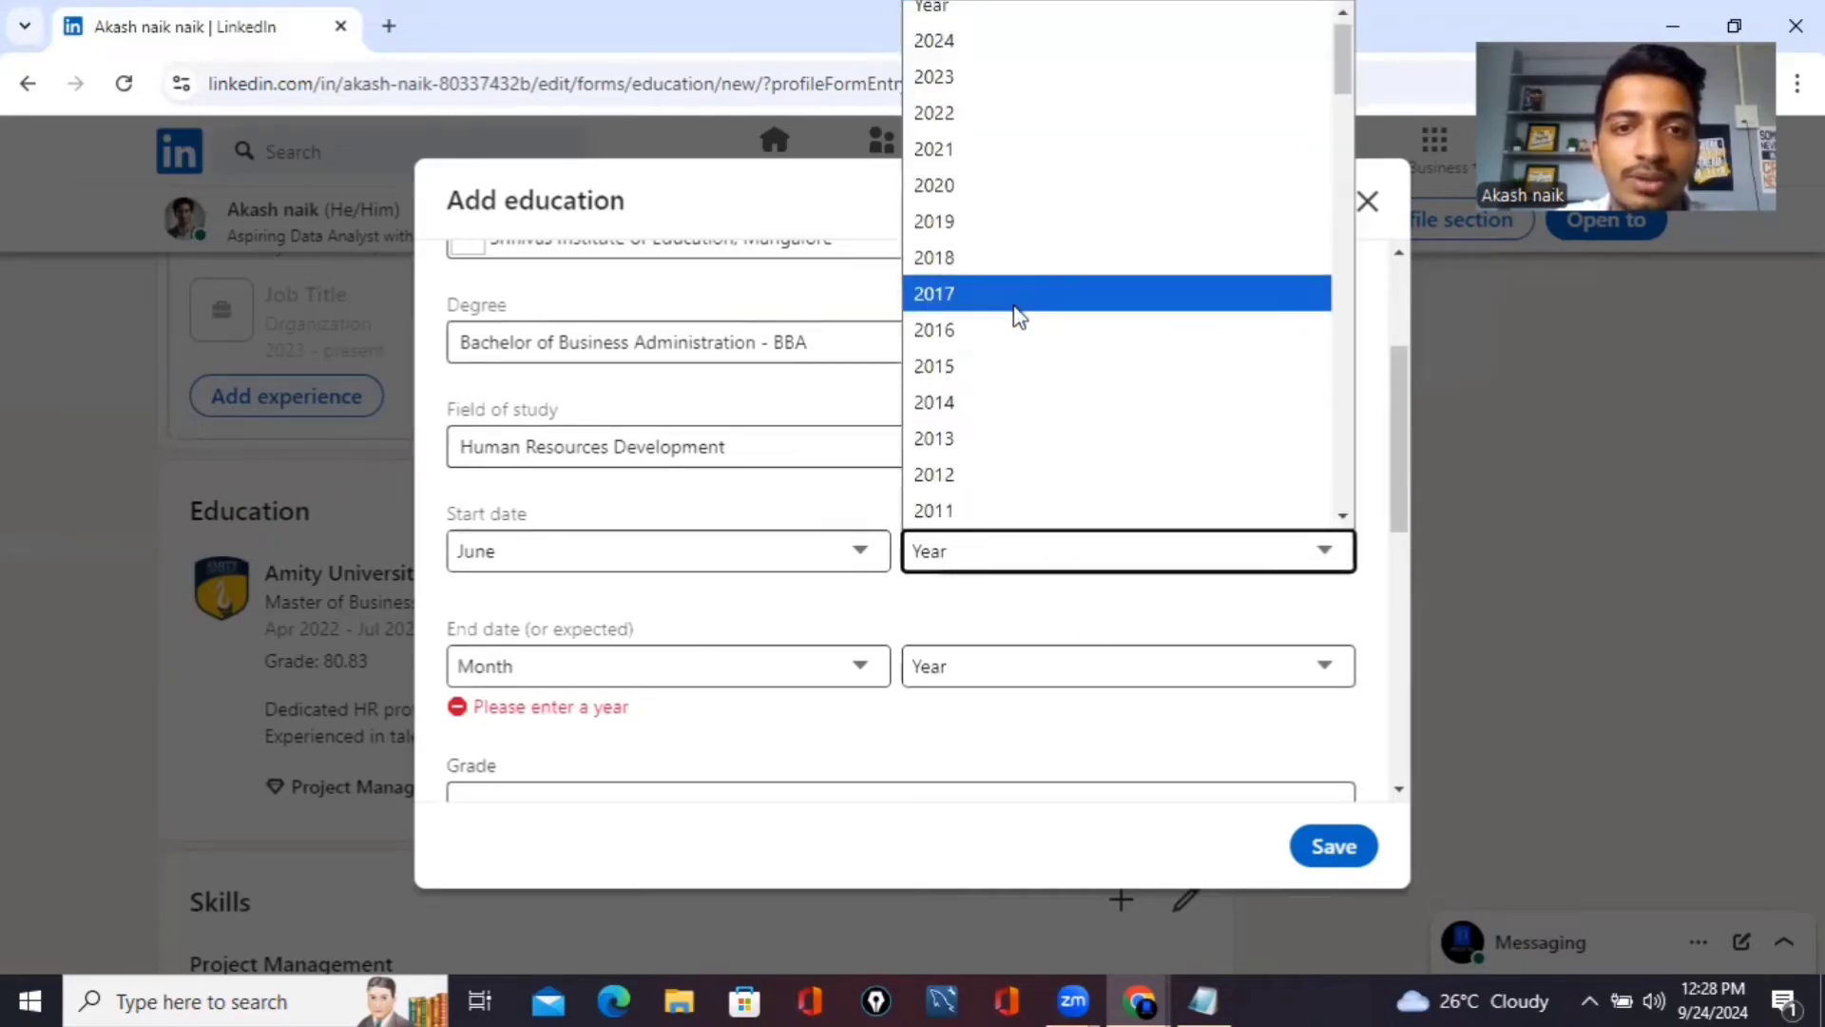
click(984, 236)
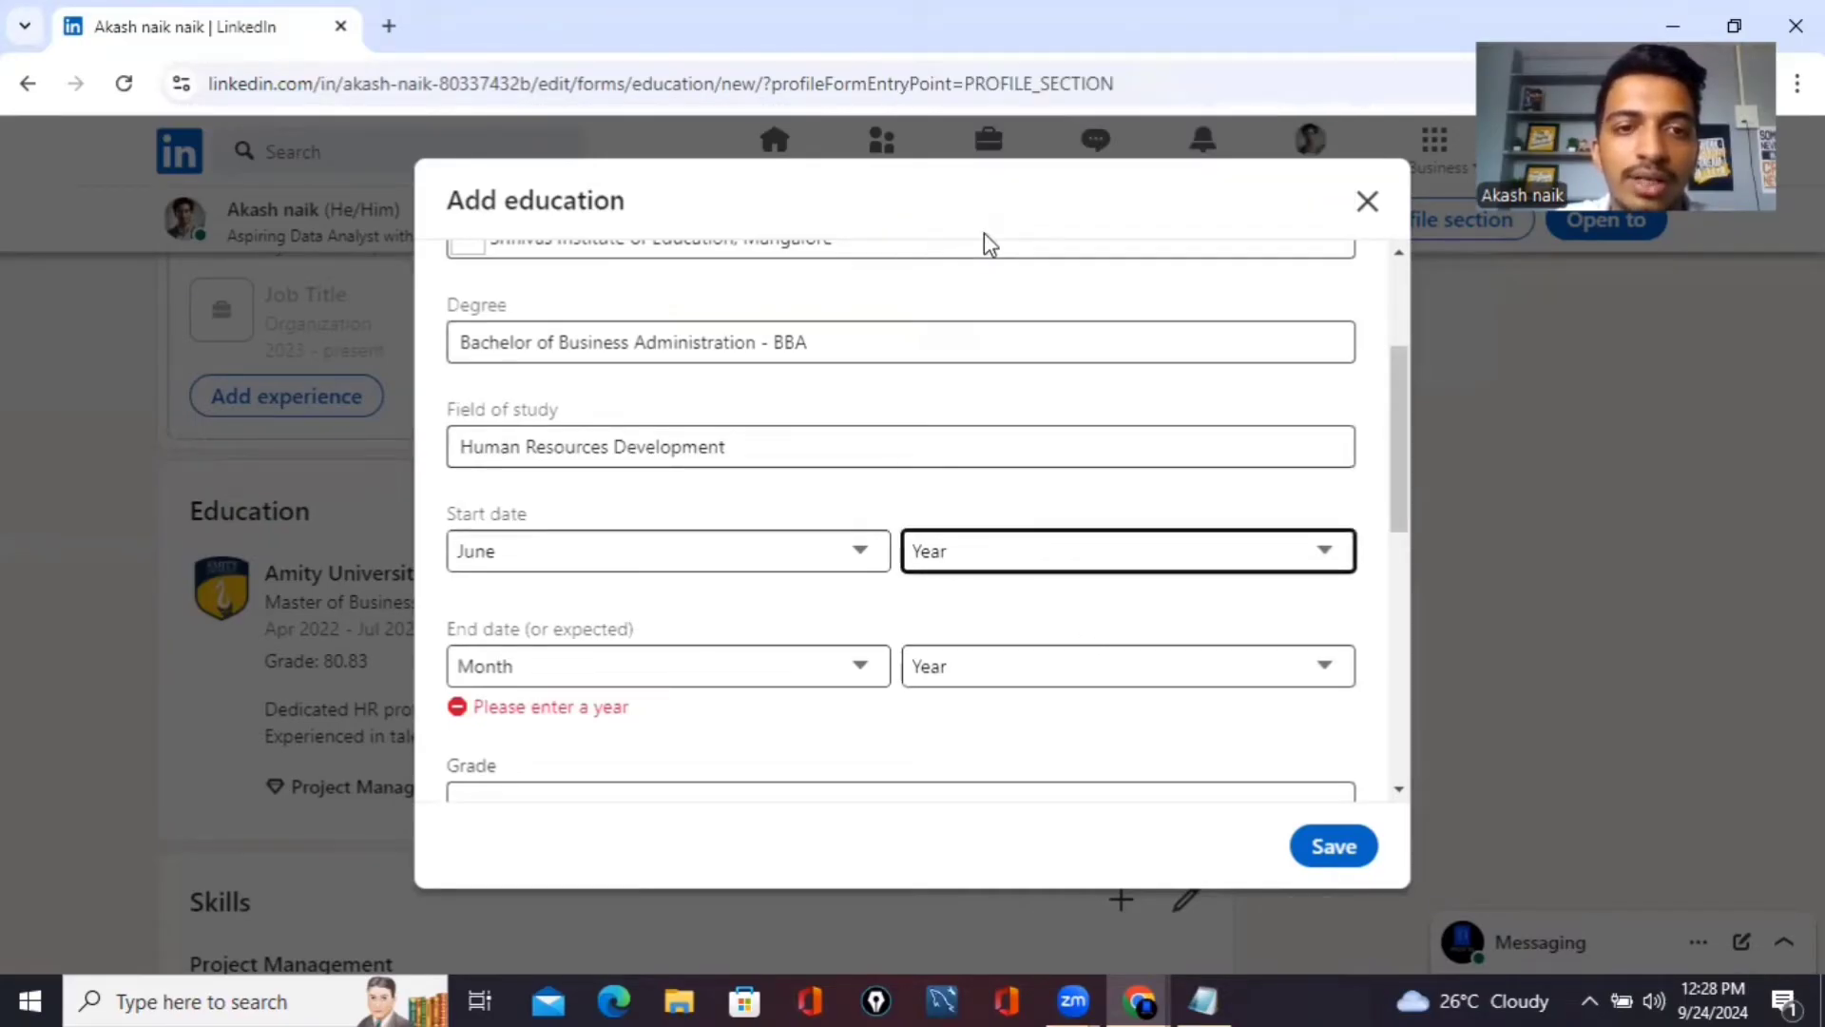
Set the BBA education entry's end date to April 2022
click(703, 663)
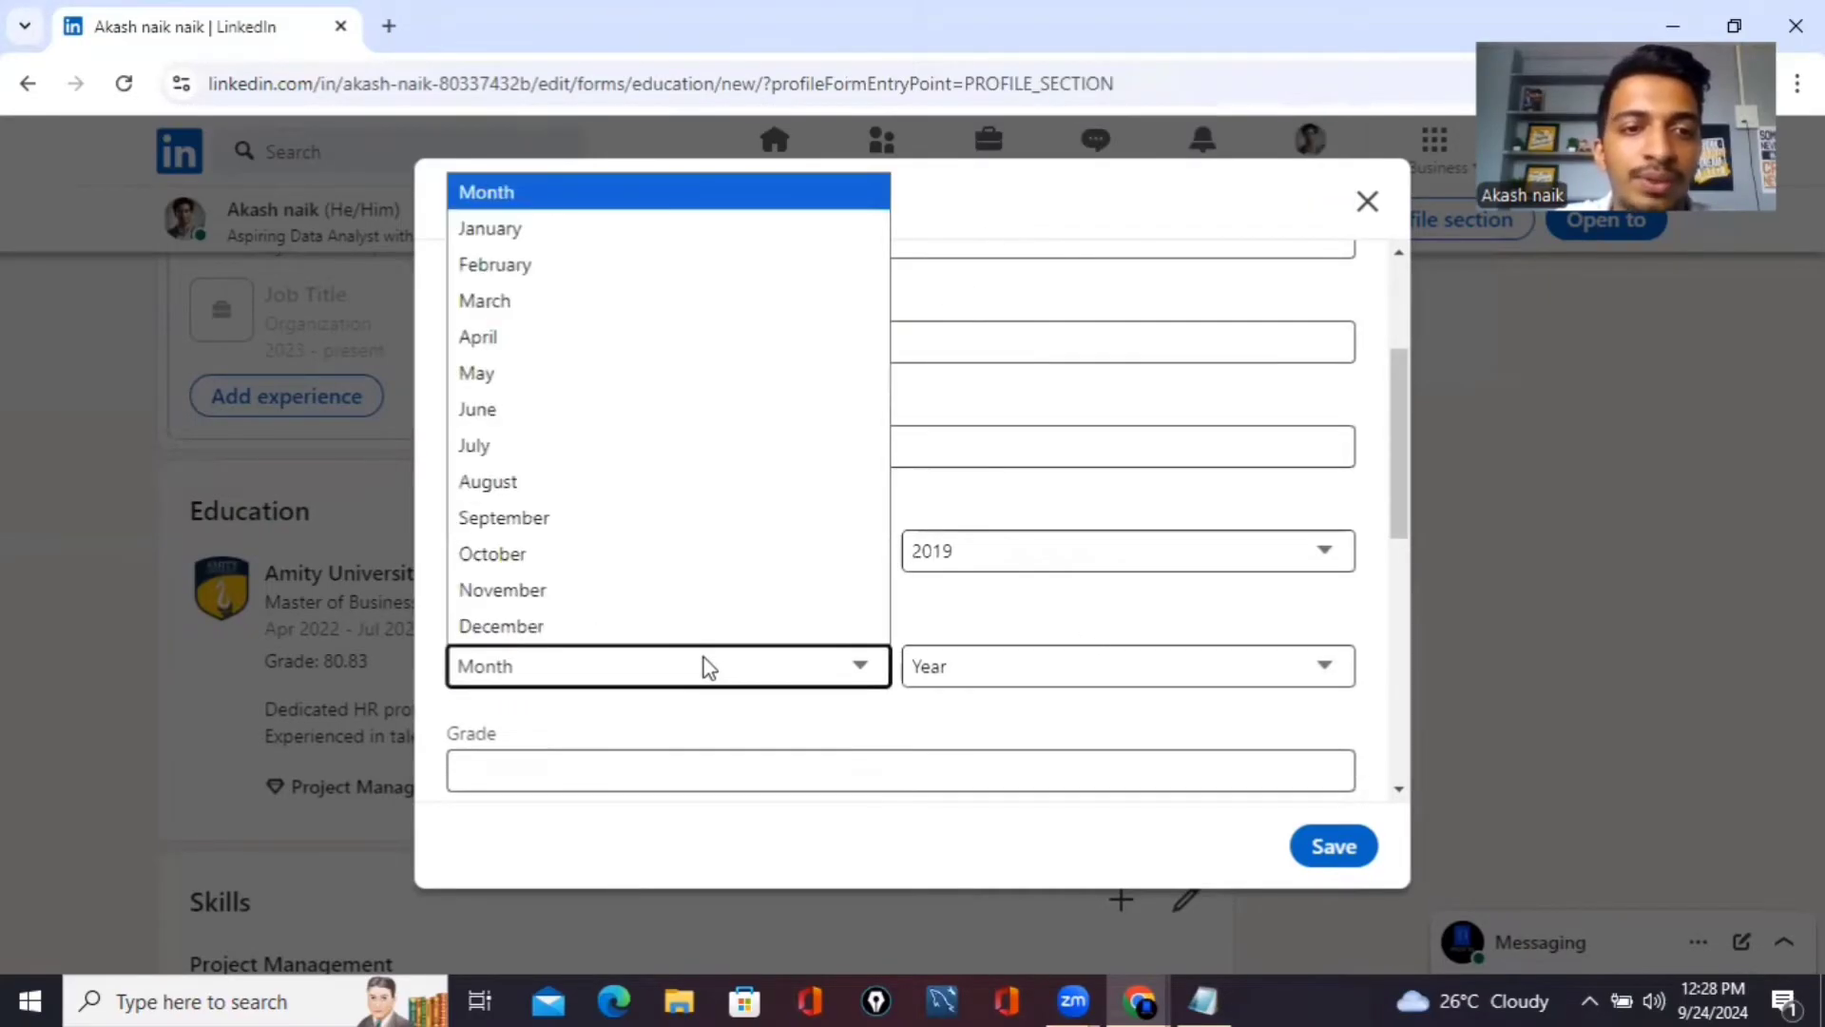
click(546, 341)
click(1194, 672)
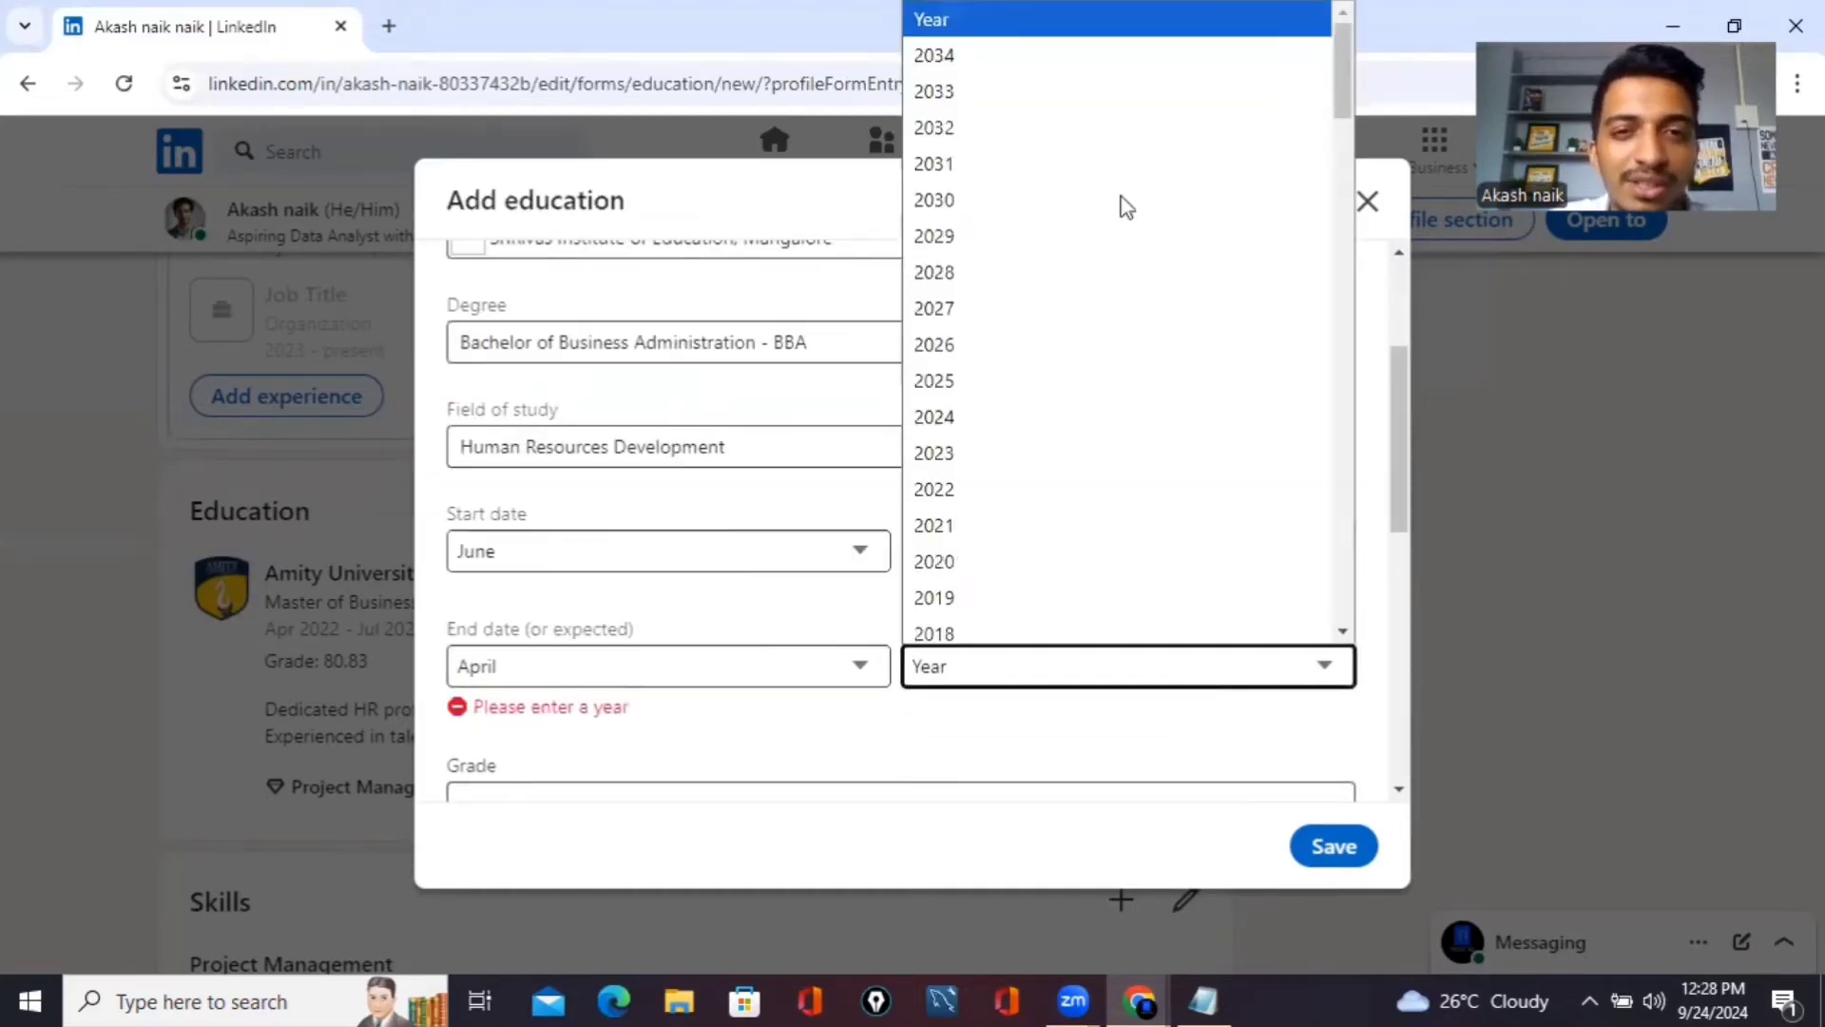
scroll(1091, 395, down, 1)
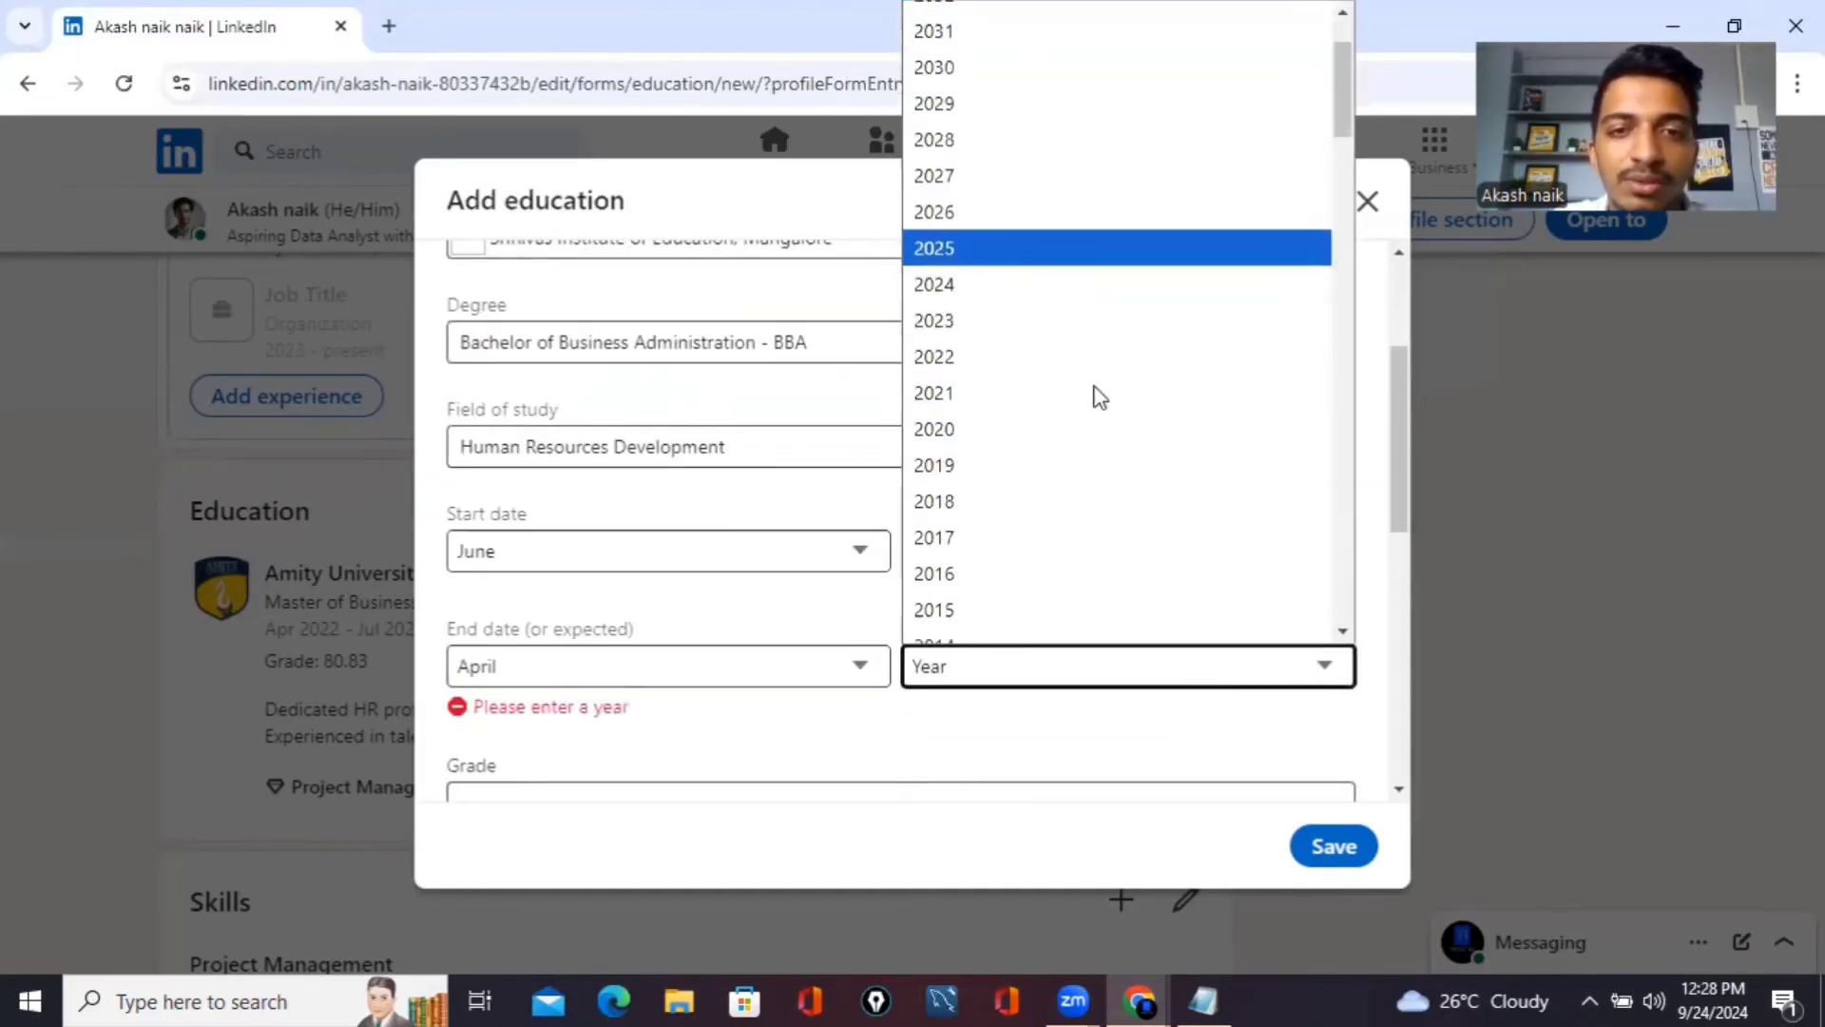
click(1018, 358)
Set the BBA entry's grade to 80 and add the description beginning "Motivated HR enthusiast with a BBA from Srinivas University"
scroll(898, 676, down, 3)
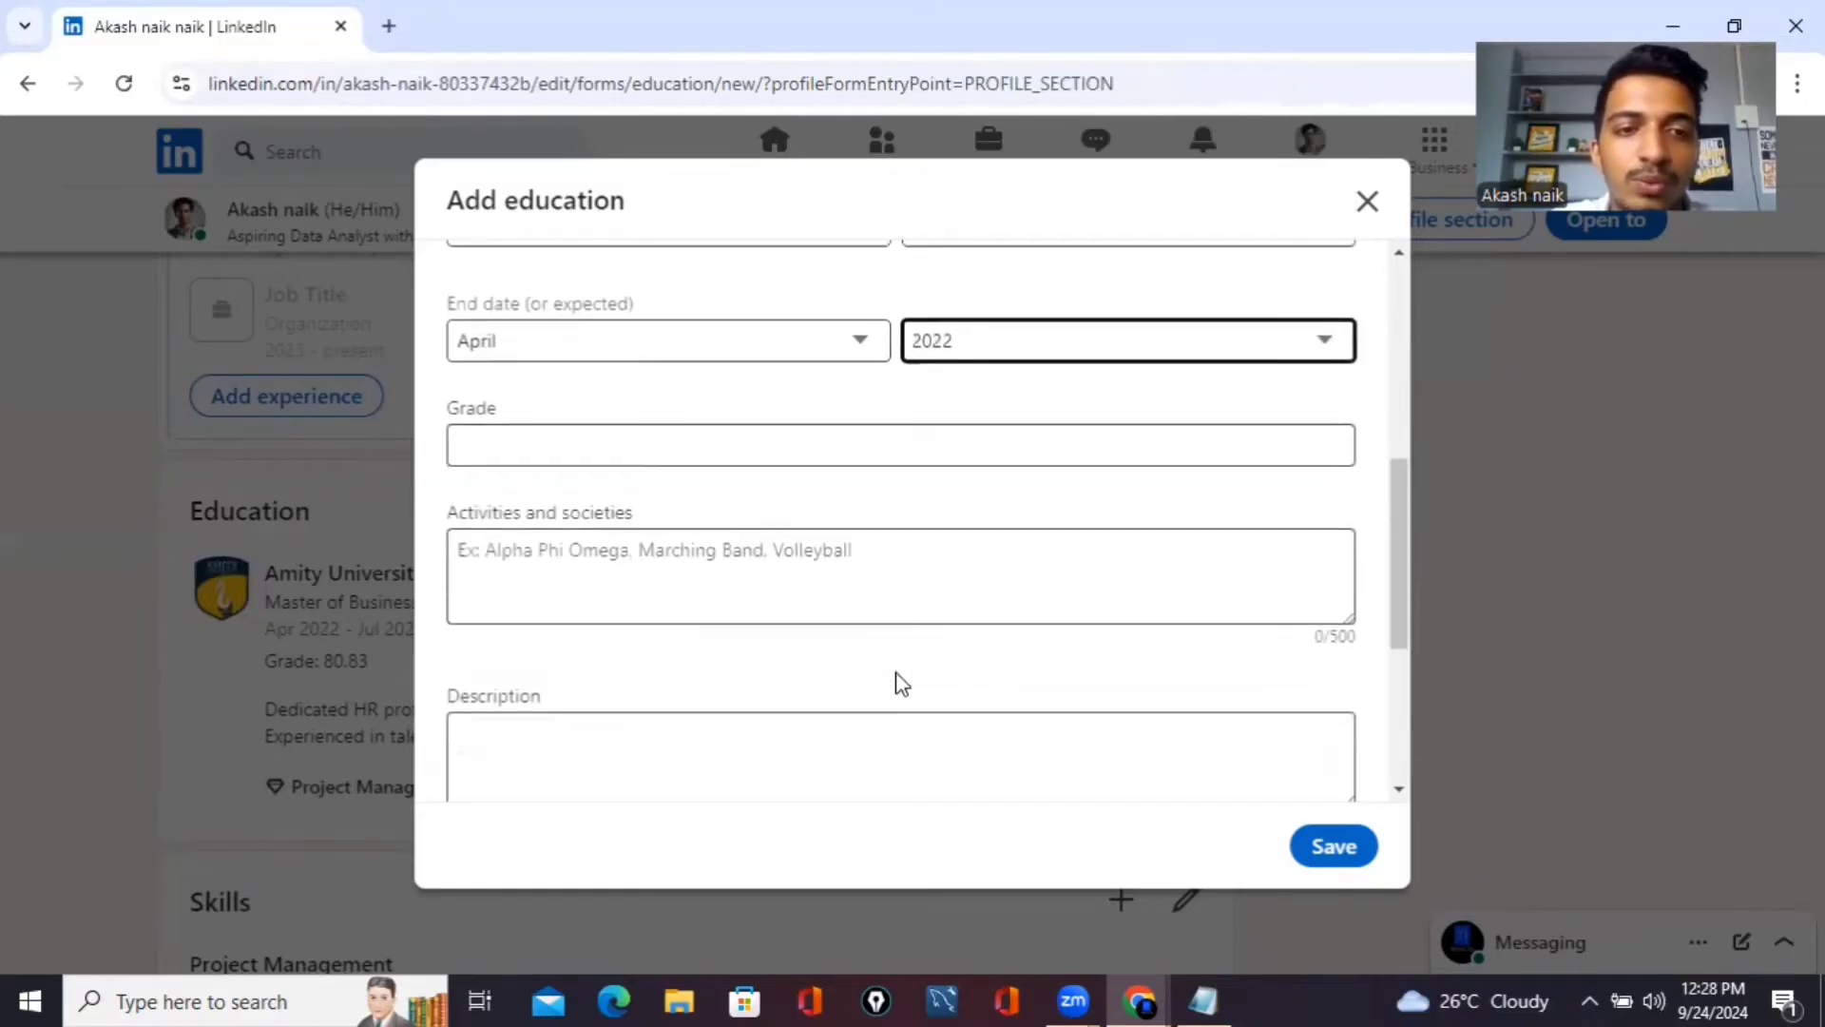
click(663, 422)
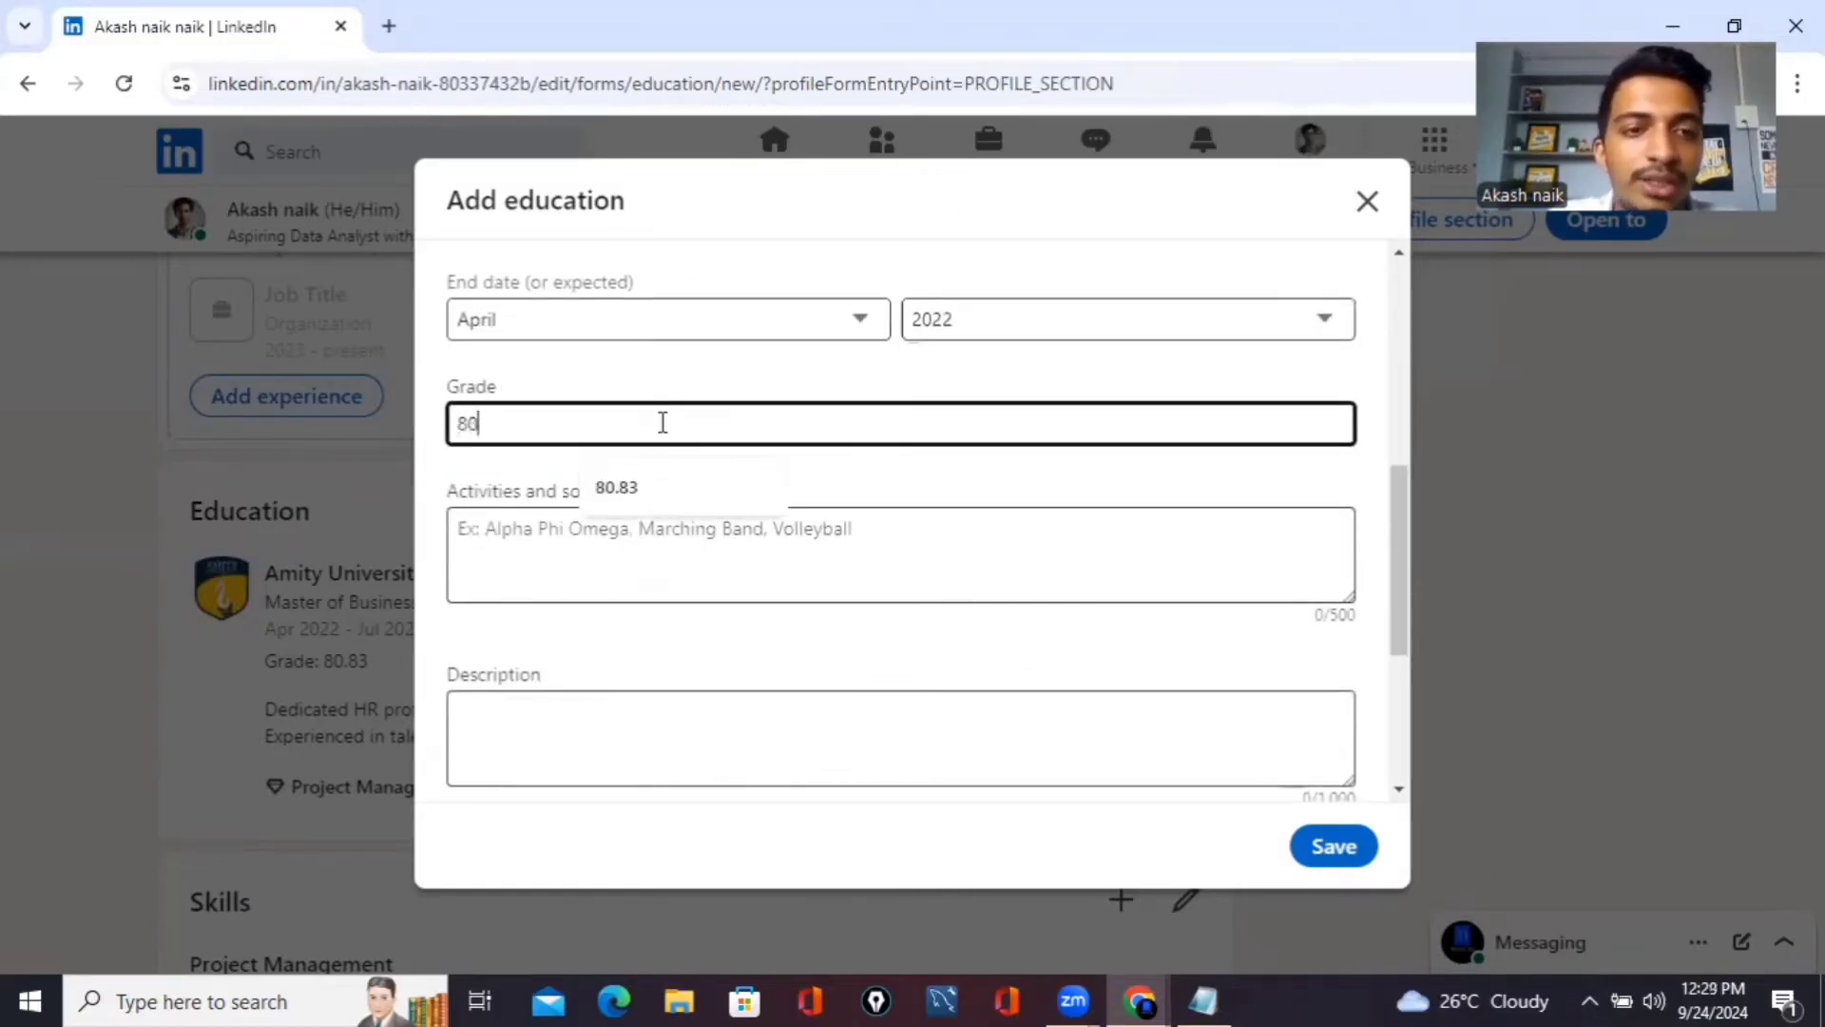
scroll(558, 505, down, 2)
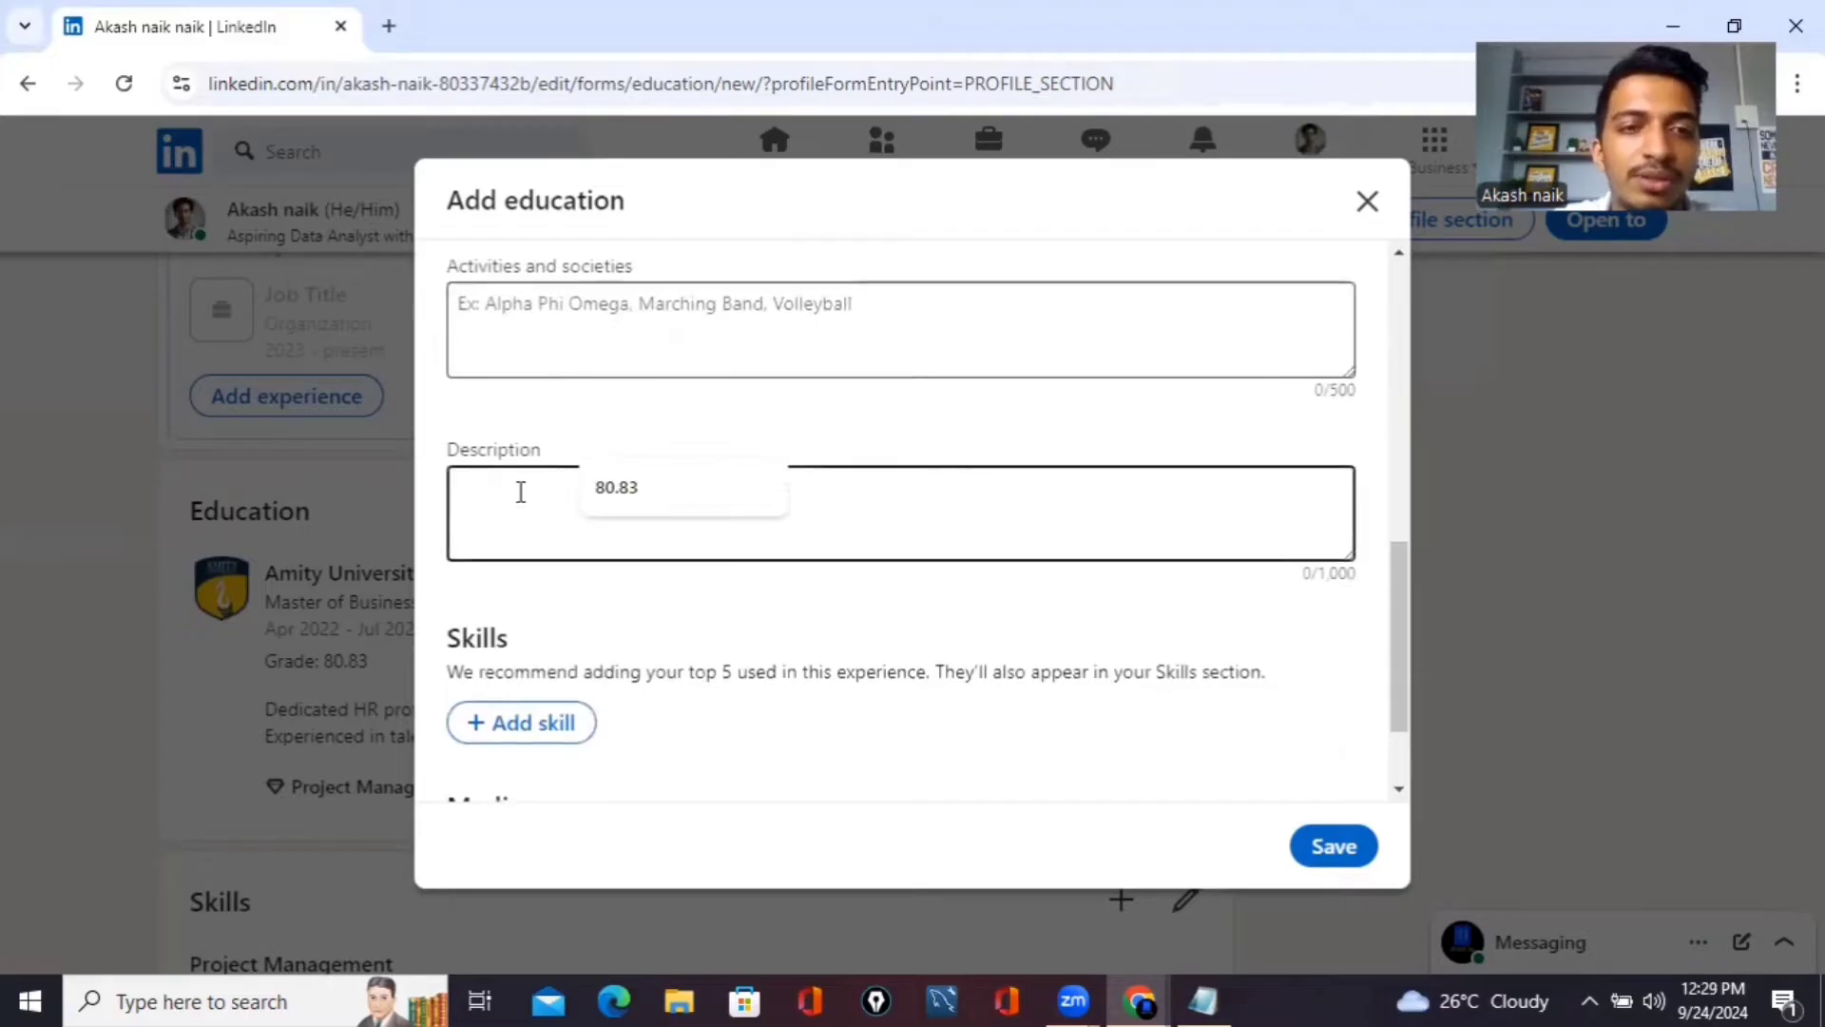
click(521, 491)
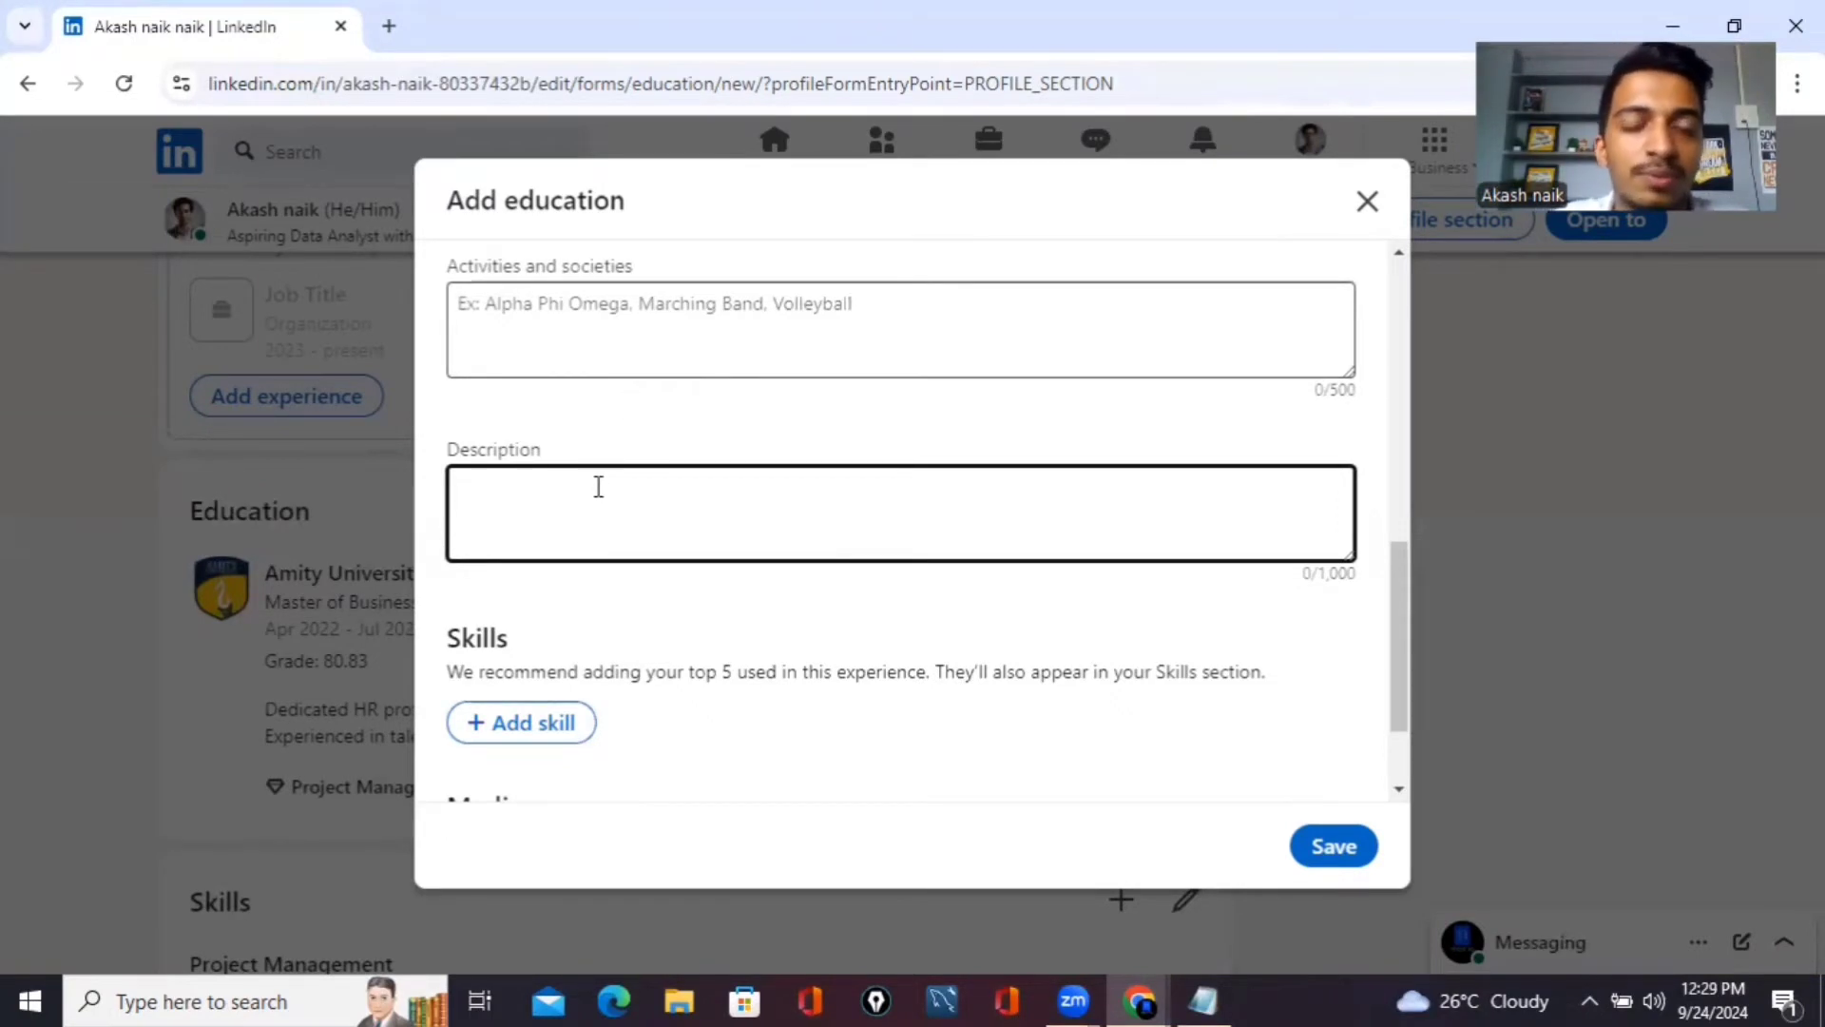
text(Motivated HR enthusiast with a BBA from Srinivas University, specializing in human resource management. Skilled in recruitment, employee relations, and workforce planning. Committed to enhancing organizational effectiveness and cultivating a collaborative work environment.)
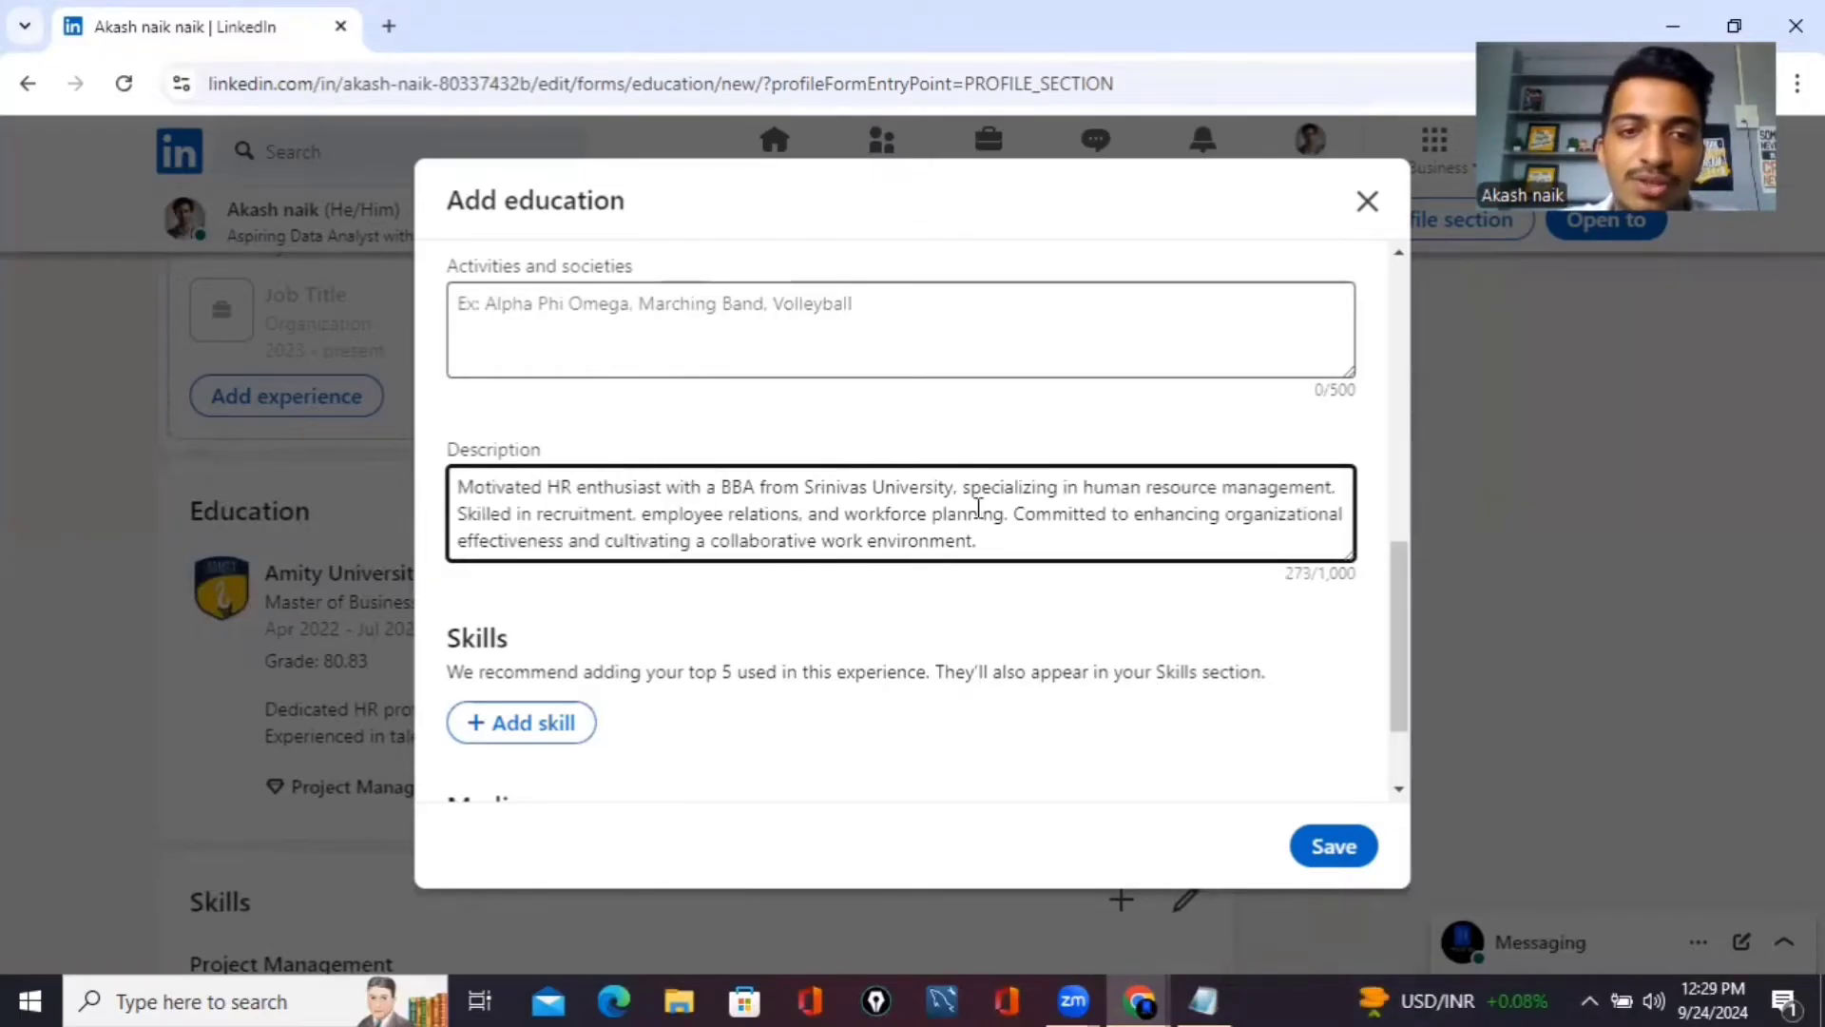
Add the skills Human Resources (HR) and Event Planning to the BBA education entry
scroll(1008, 524, down, 1)
scroll(998, 542, down, 1)
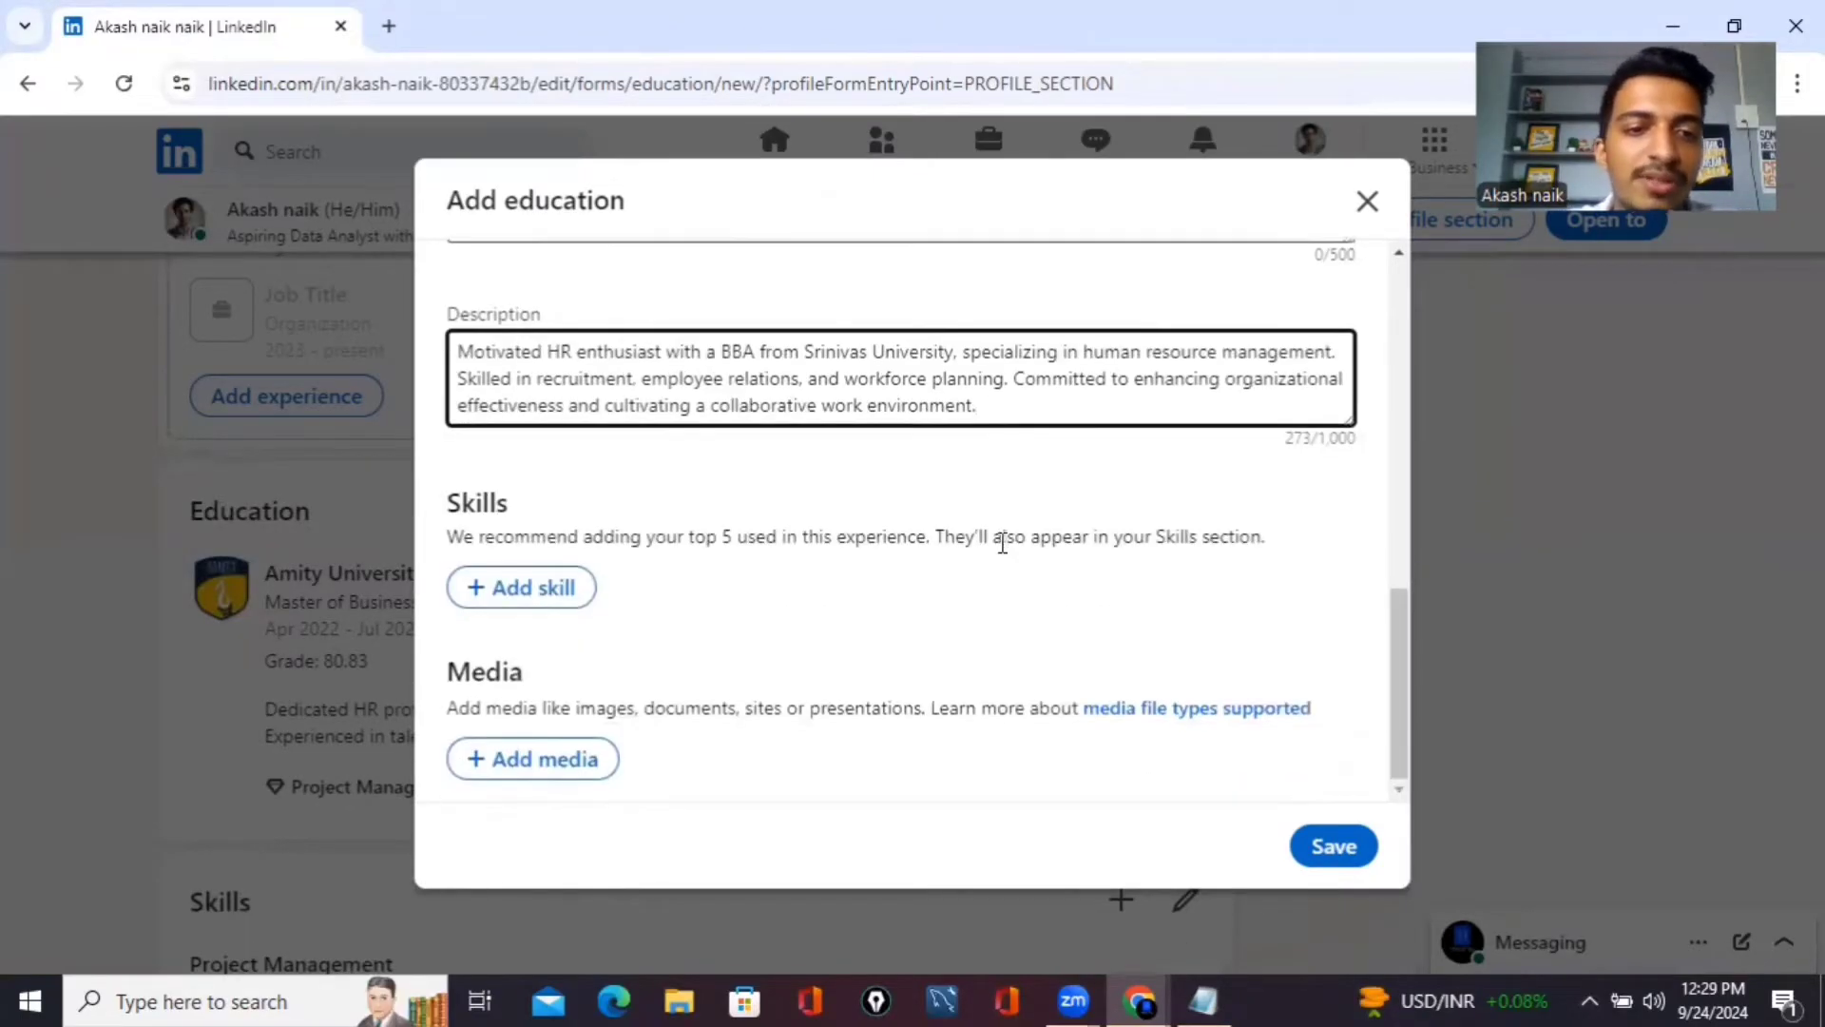
click(532, 590)
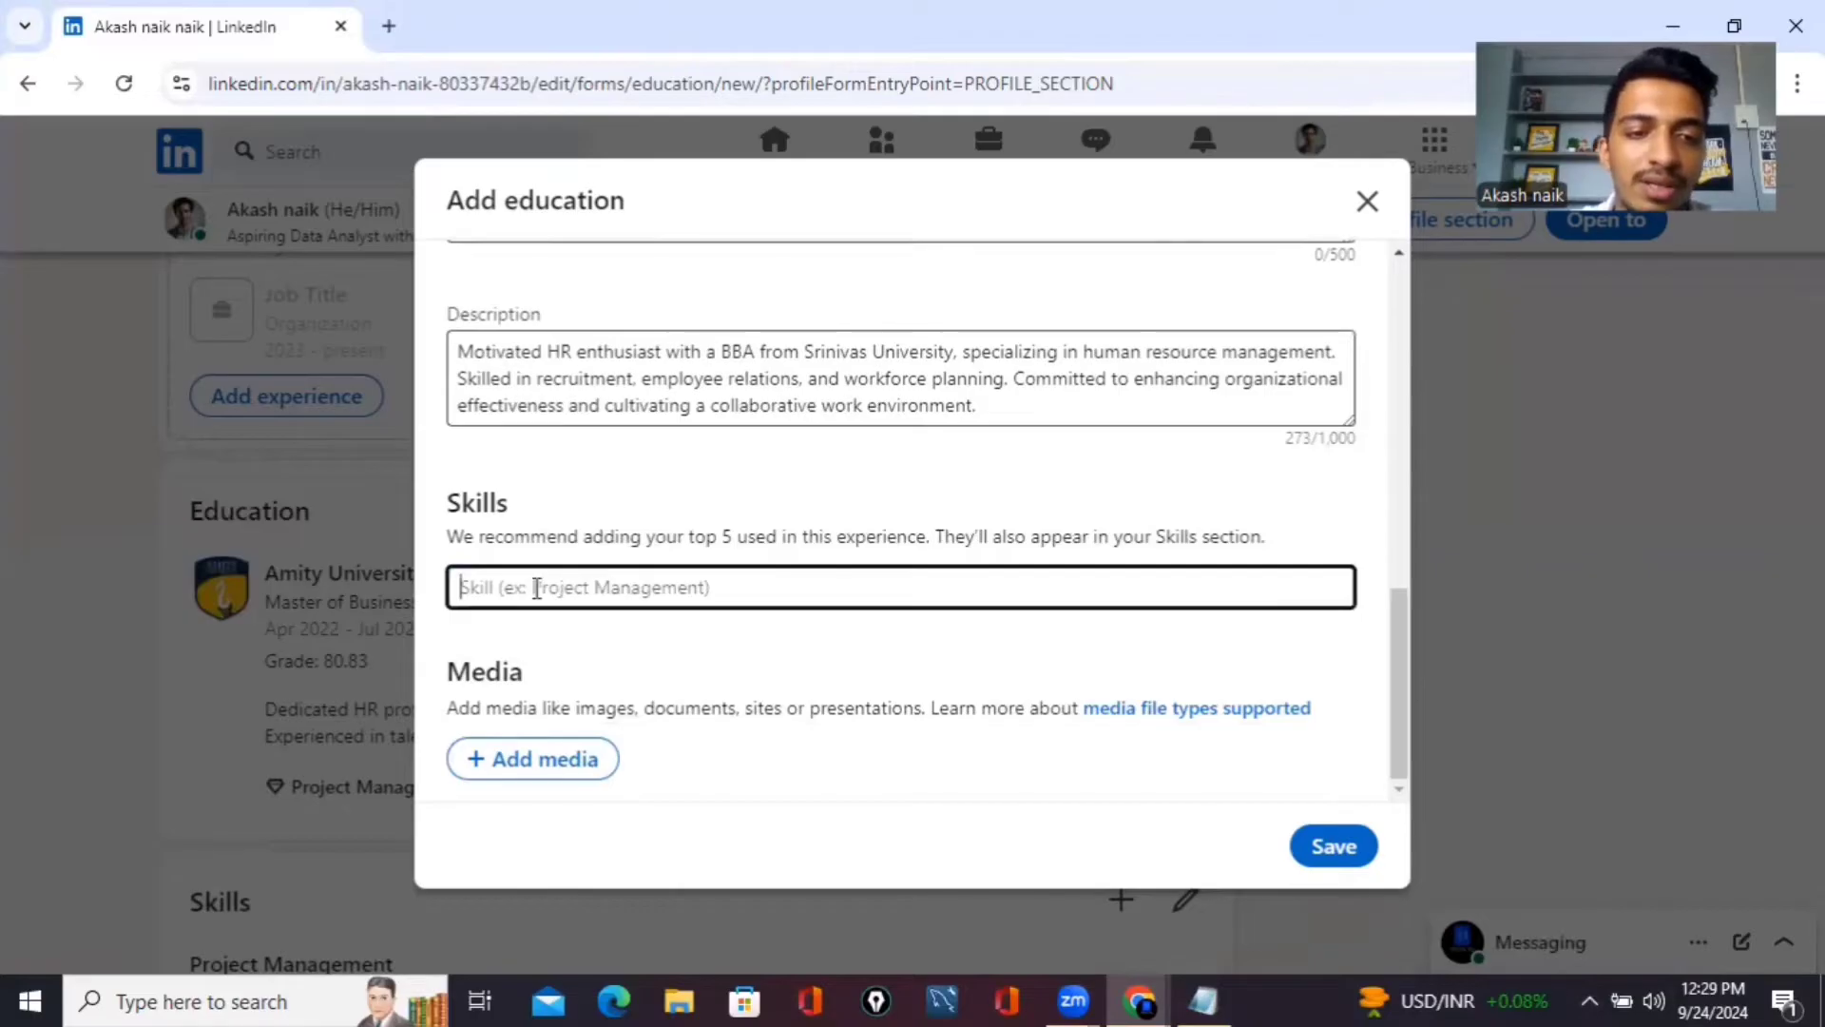
text(hu)
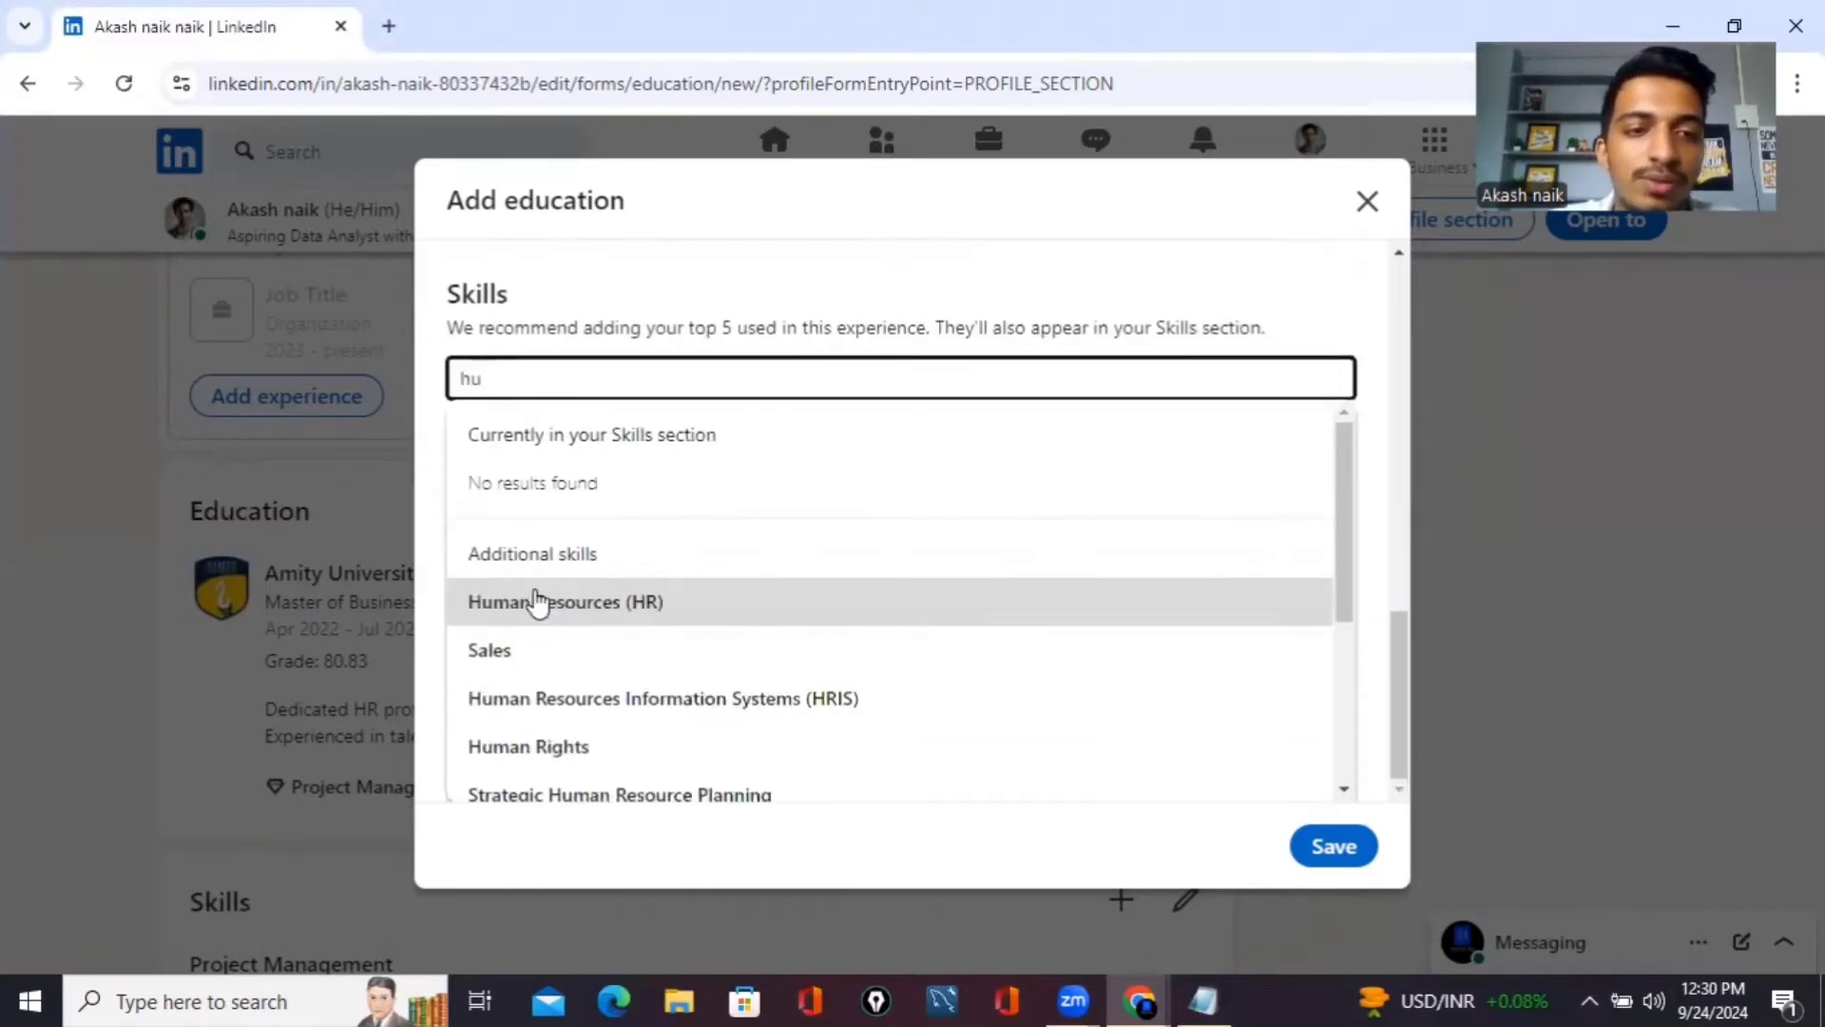
click(537, 600)
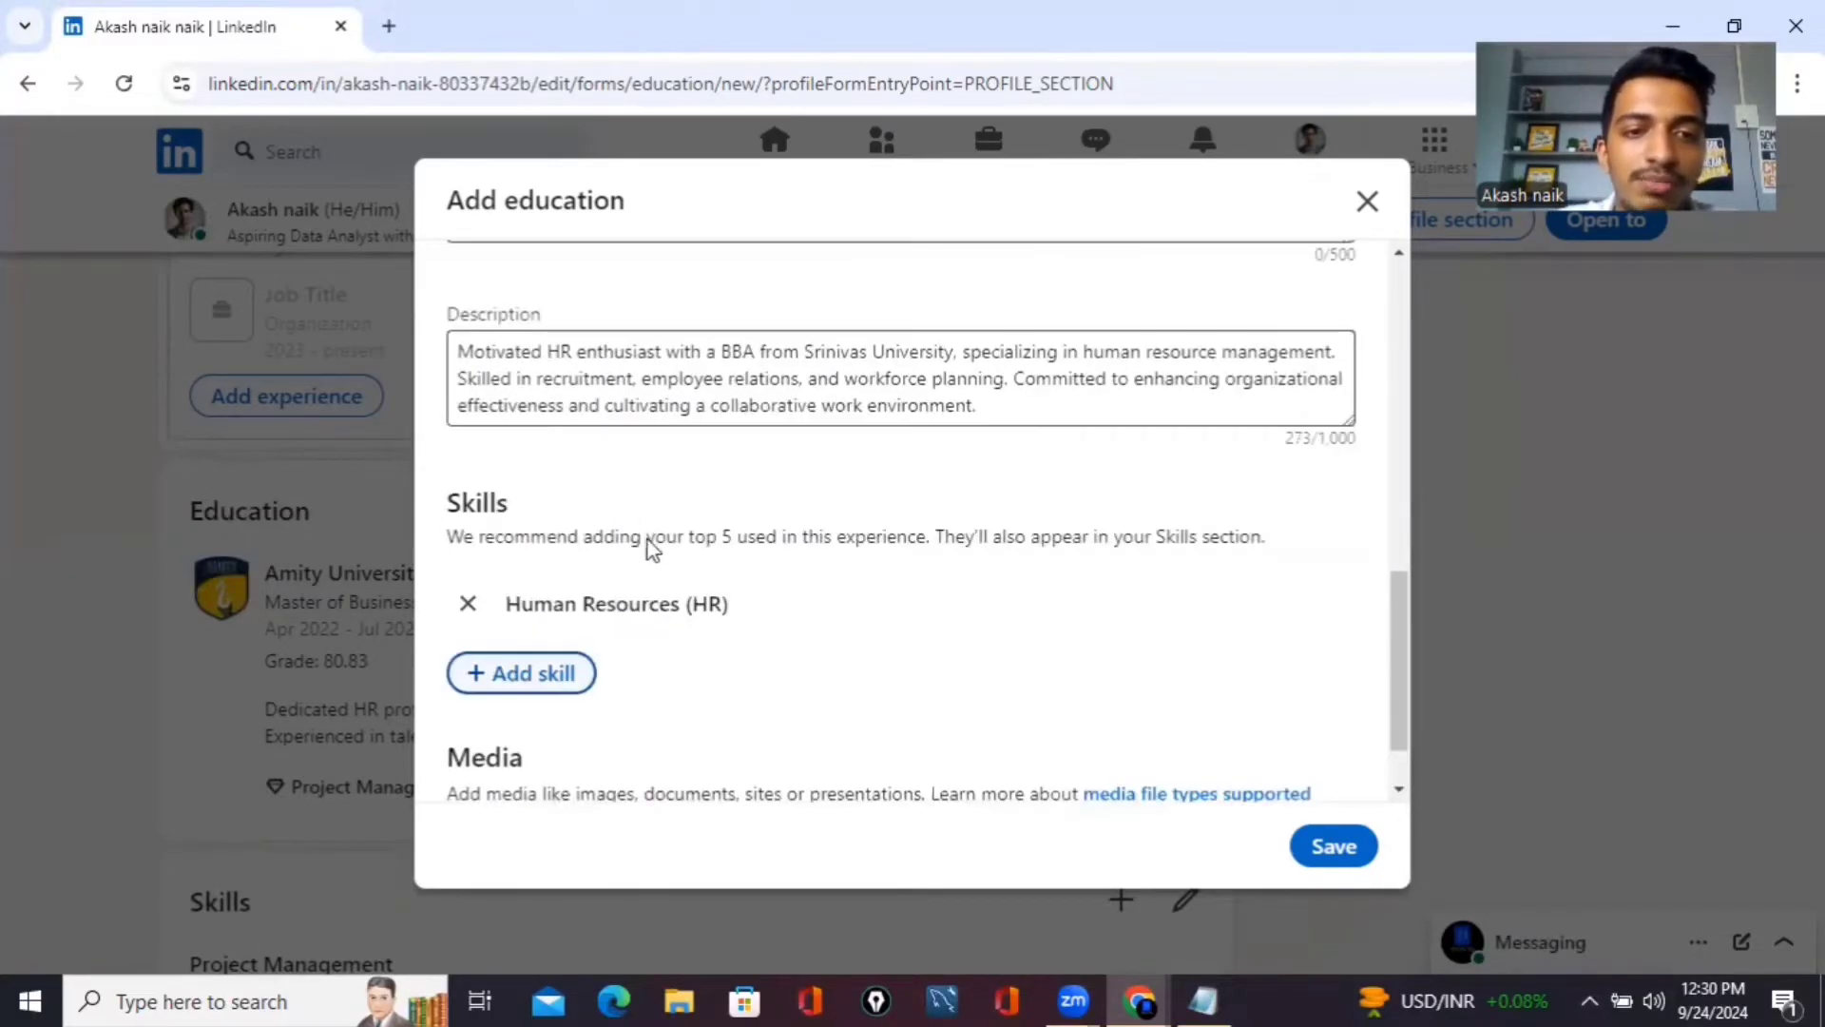
click(521, 672)
text(even)
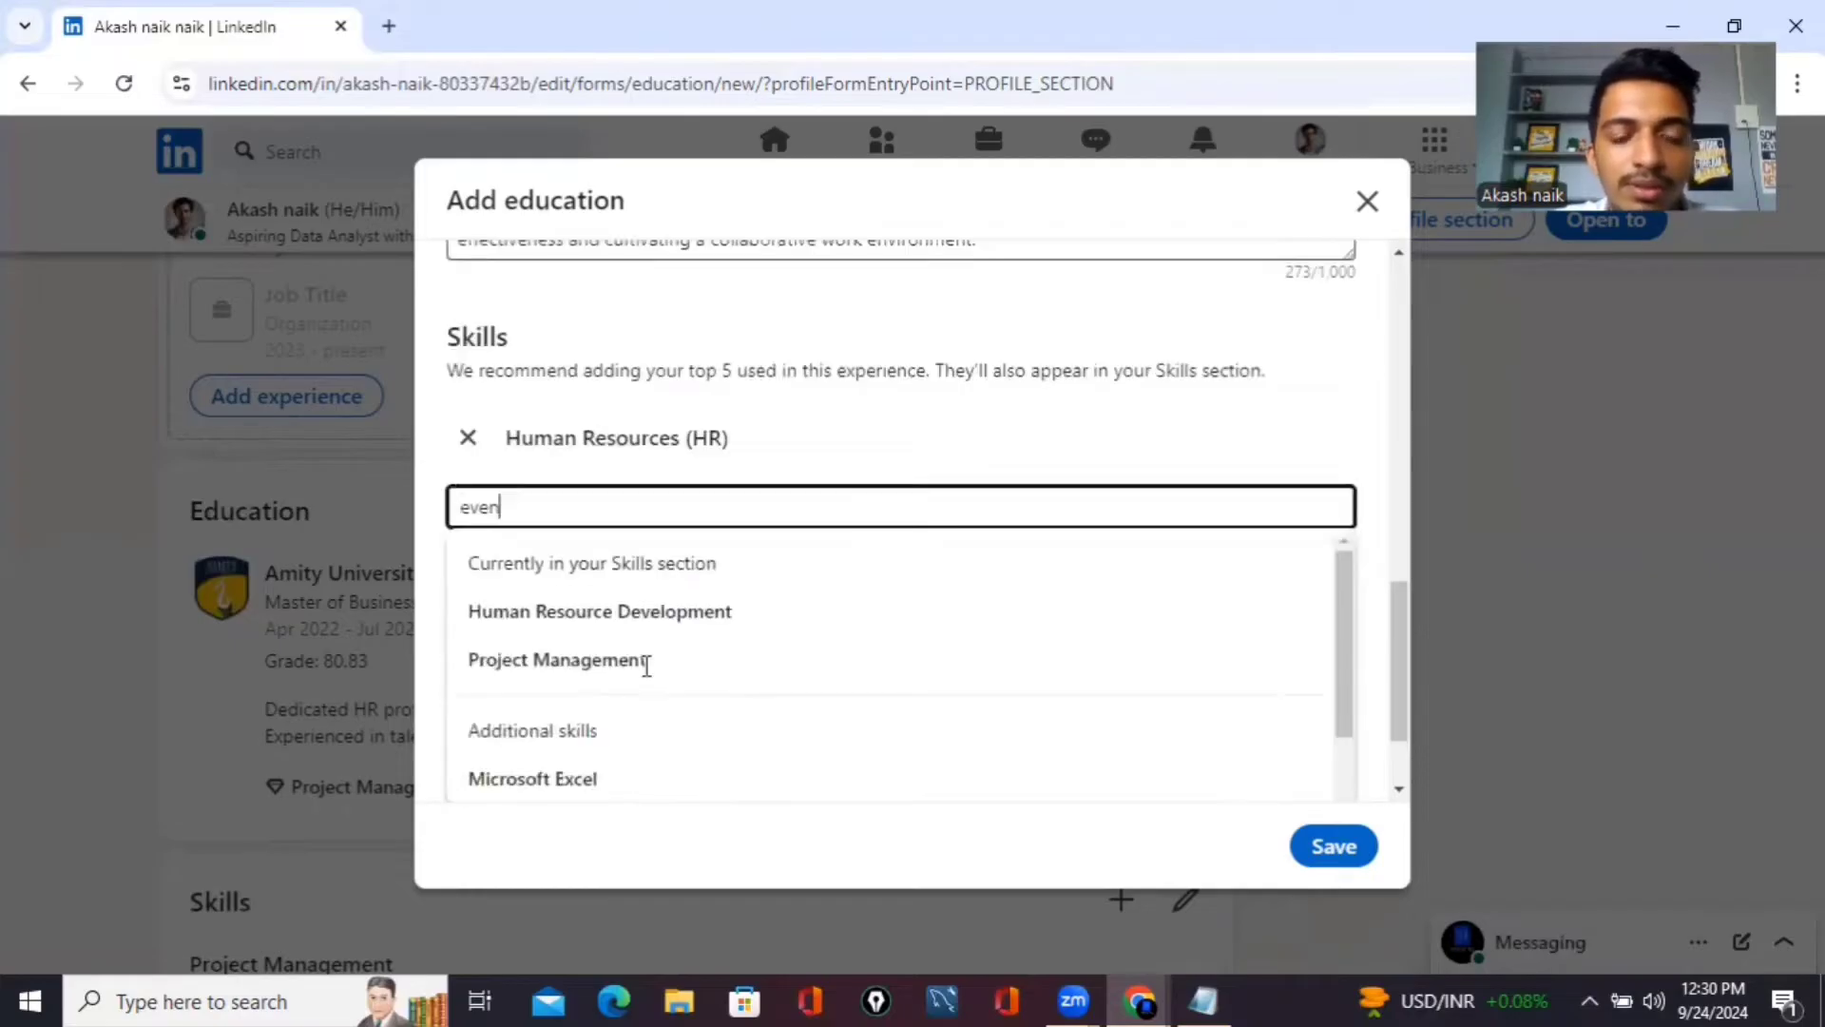
text(t)
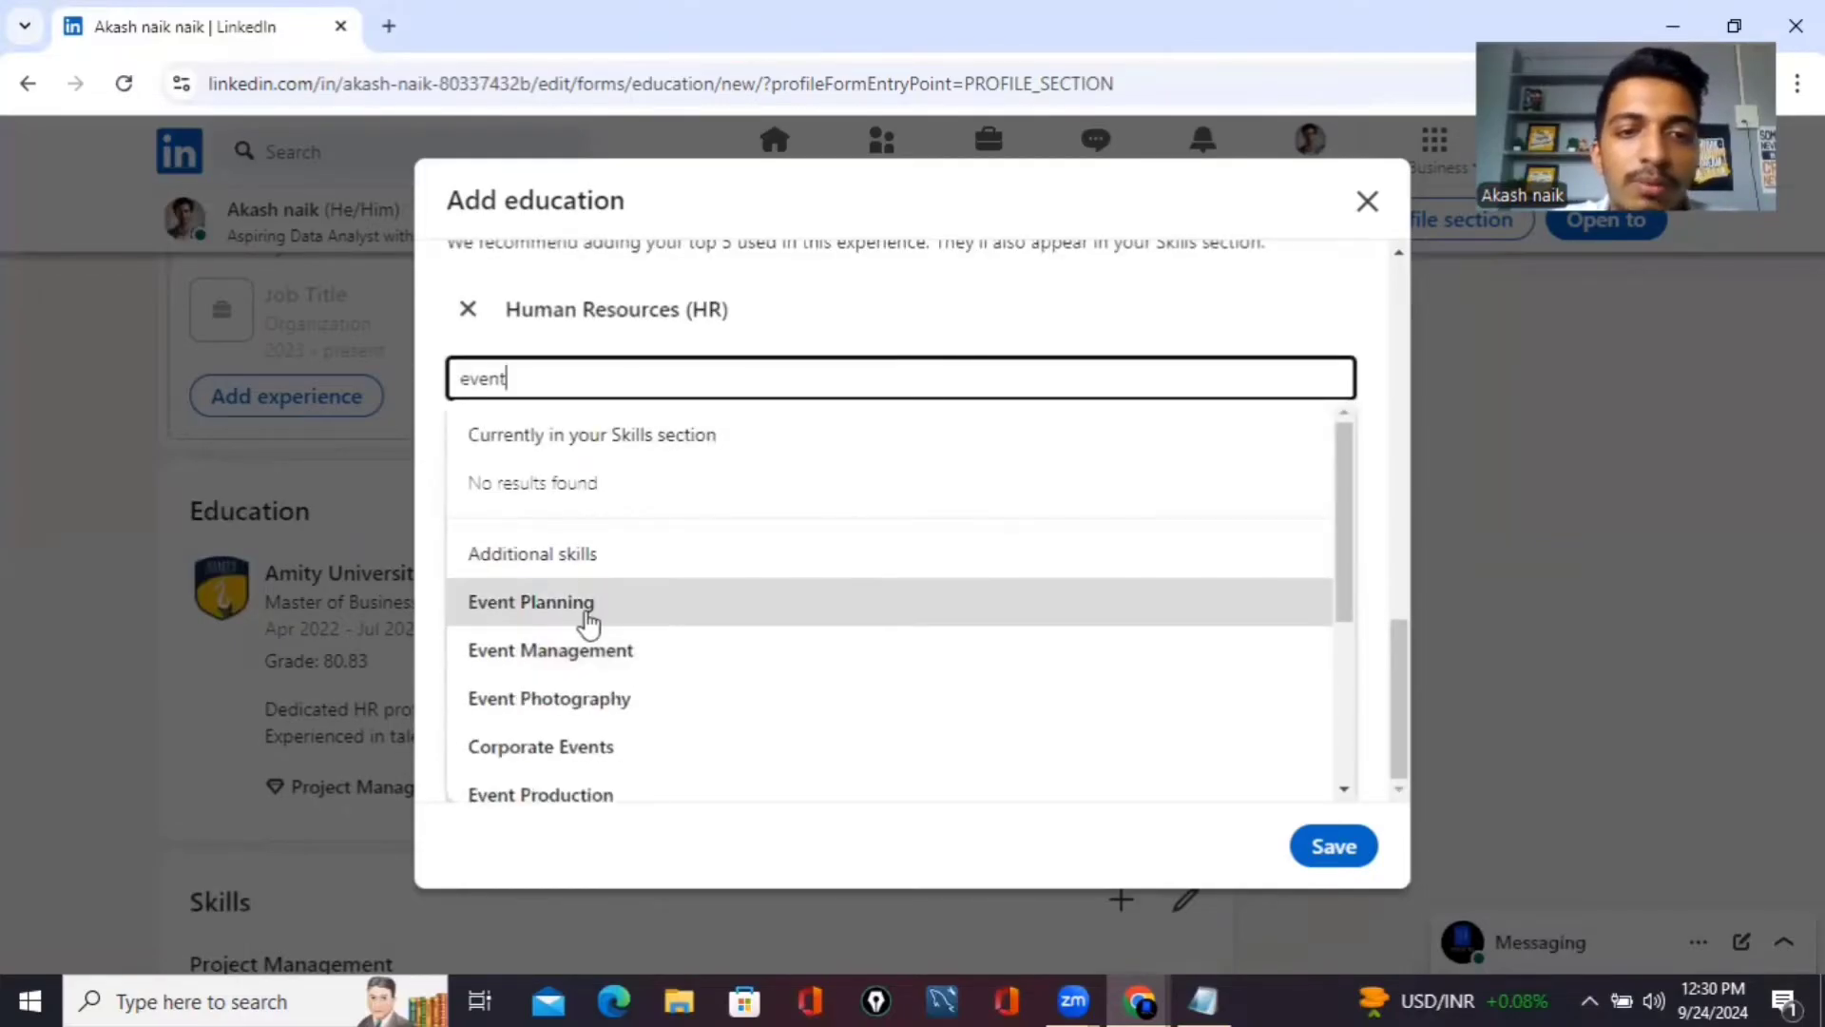
click(587, 607)
Save the BBA education entry without adding media and dismiss the prompt to share the milestone
scroll(629, 636, down, 1)
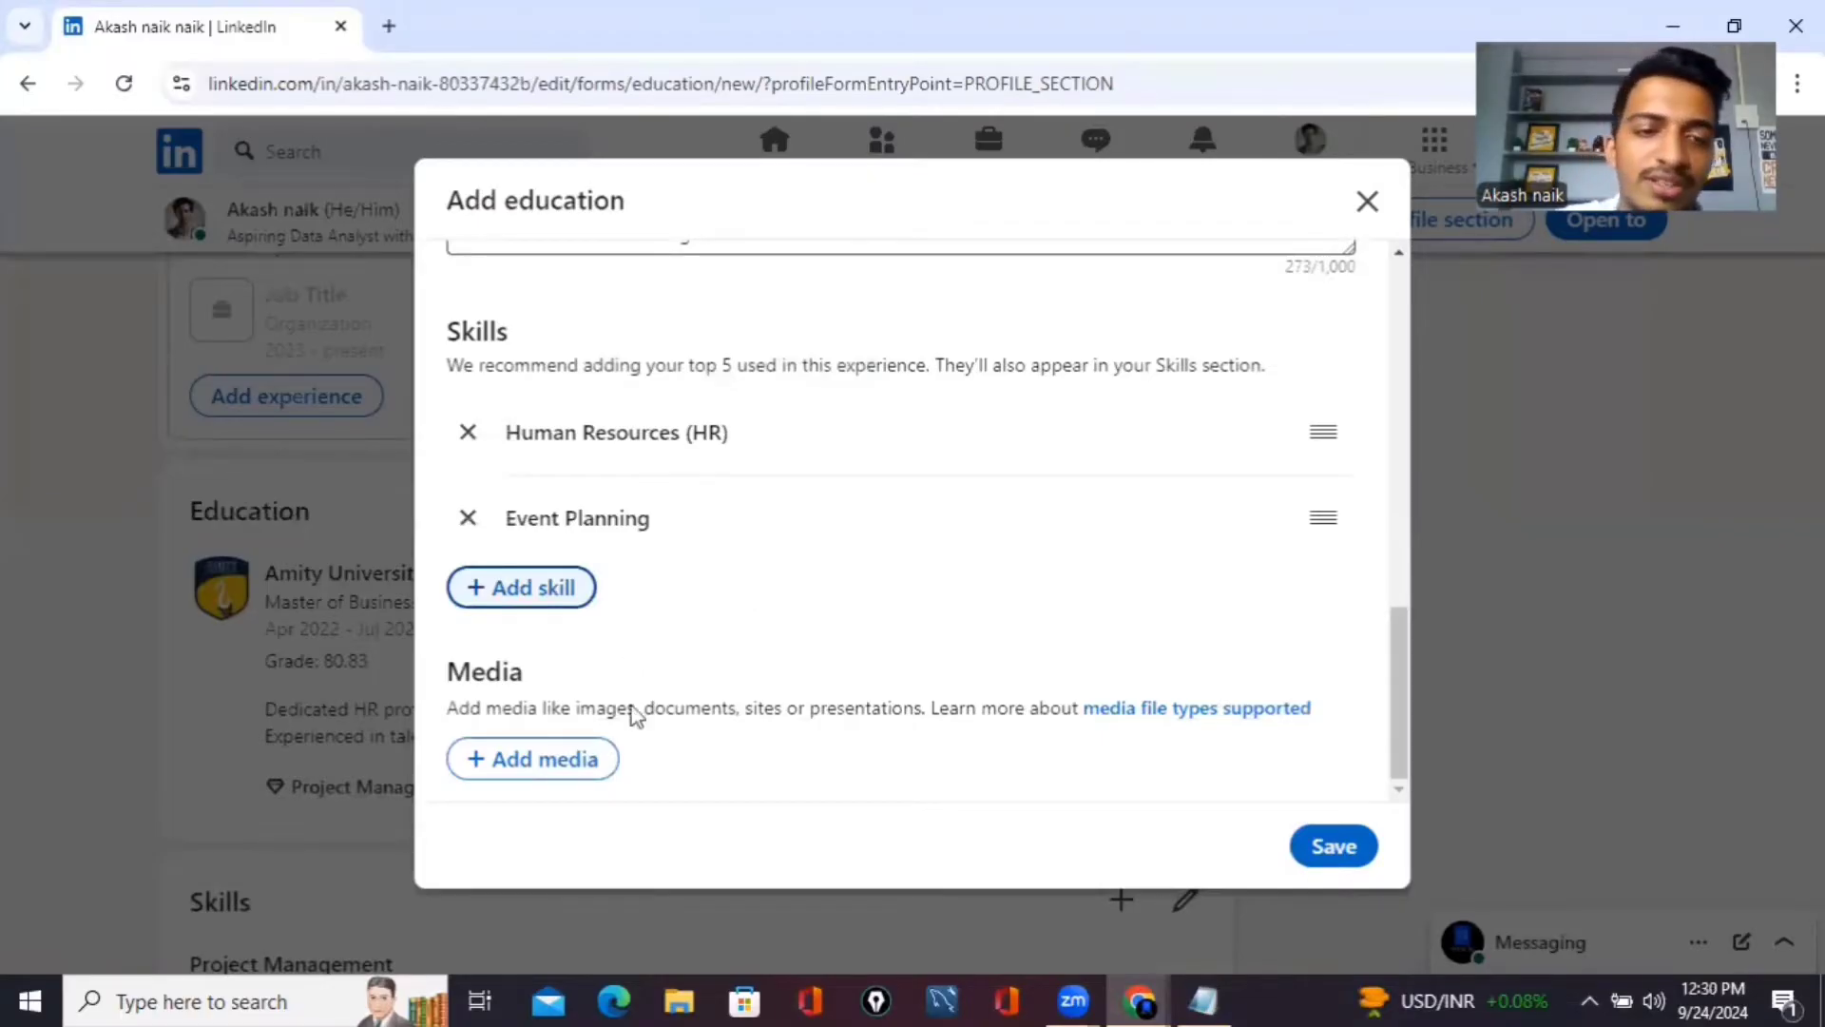
click(538, 776)
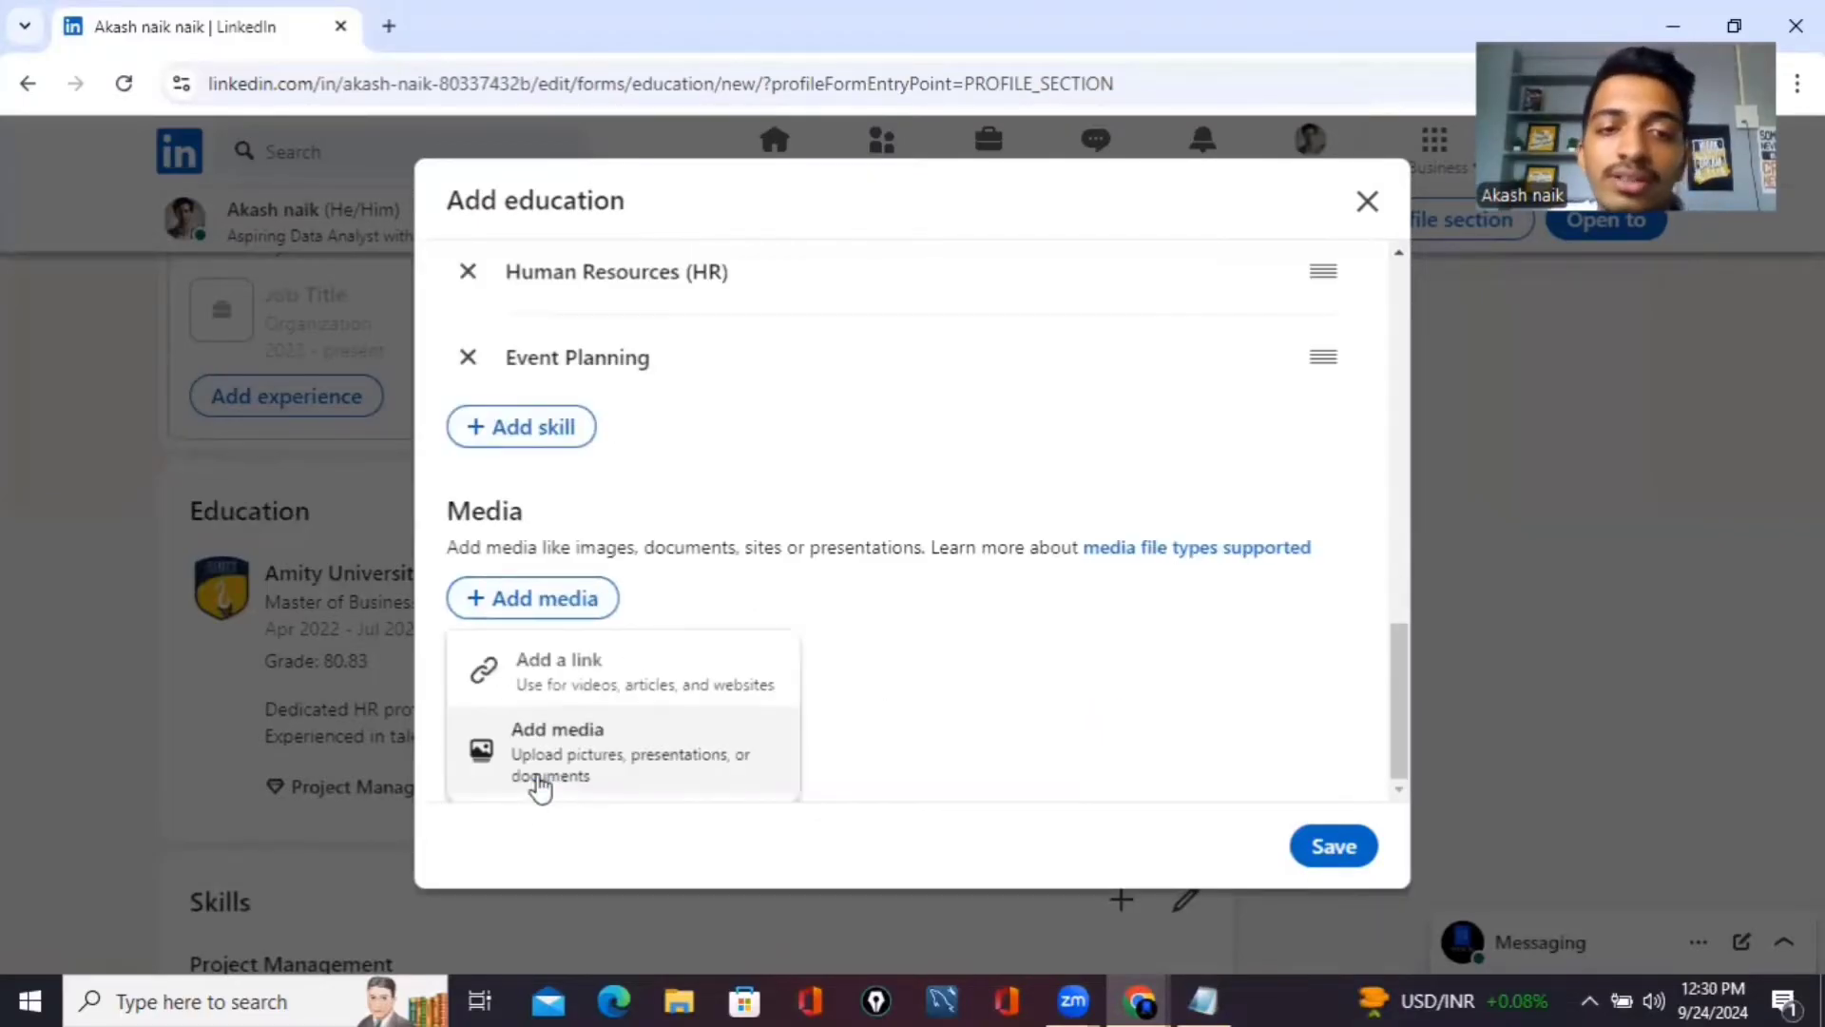
click(907, 751)
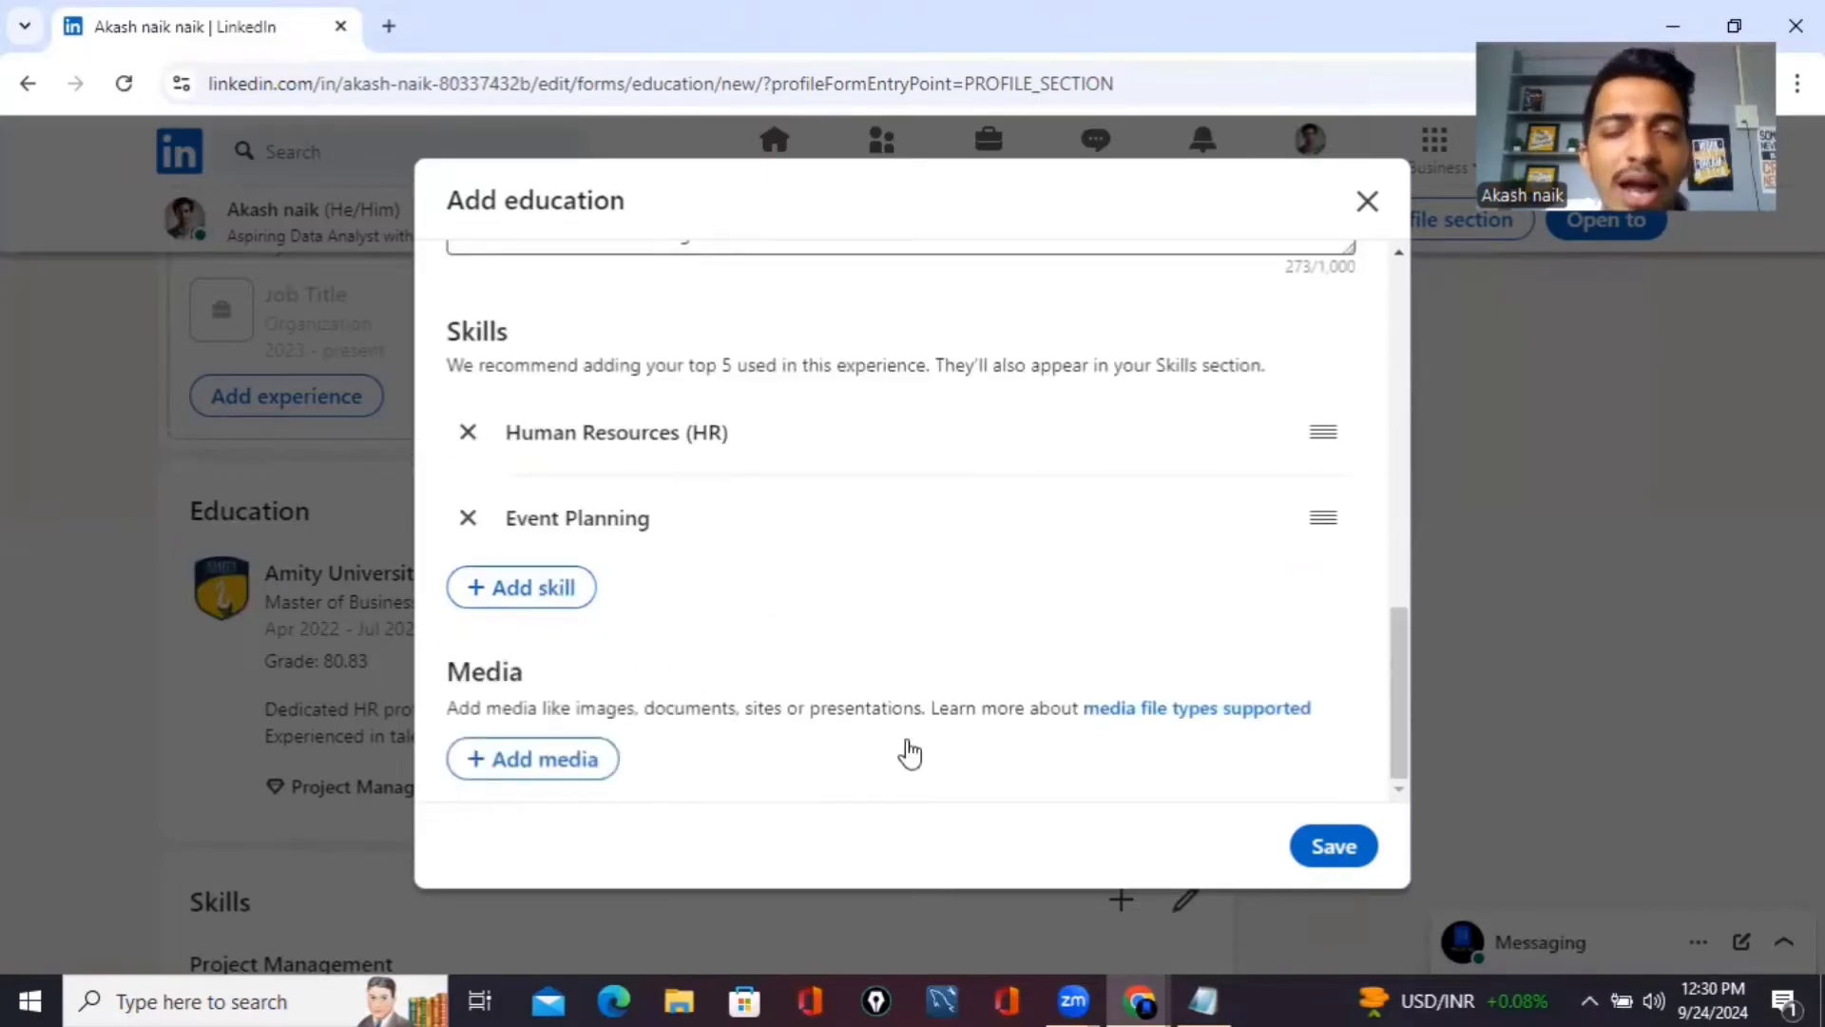
click(1350, 844)
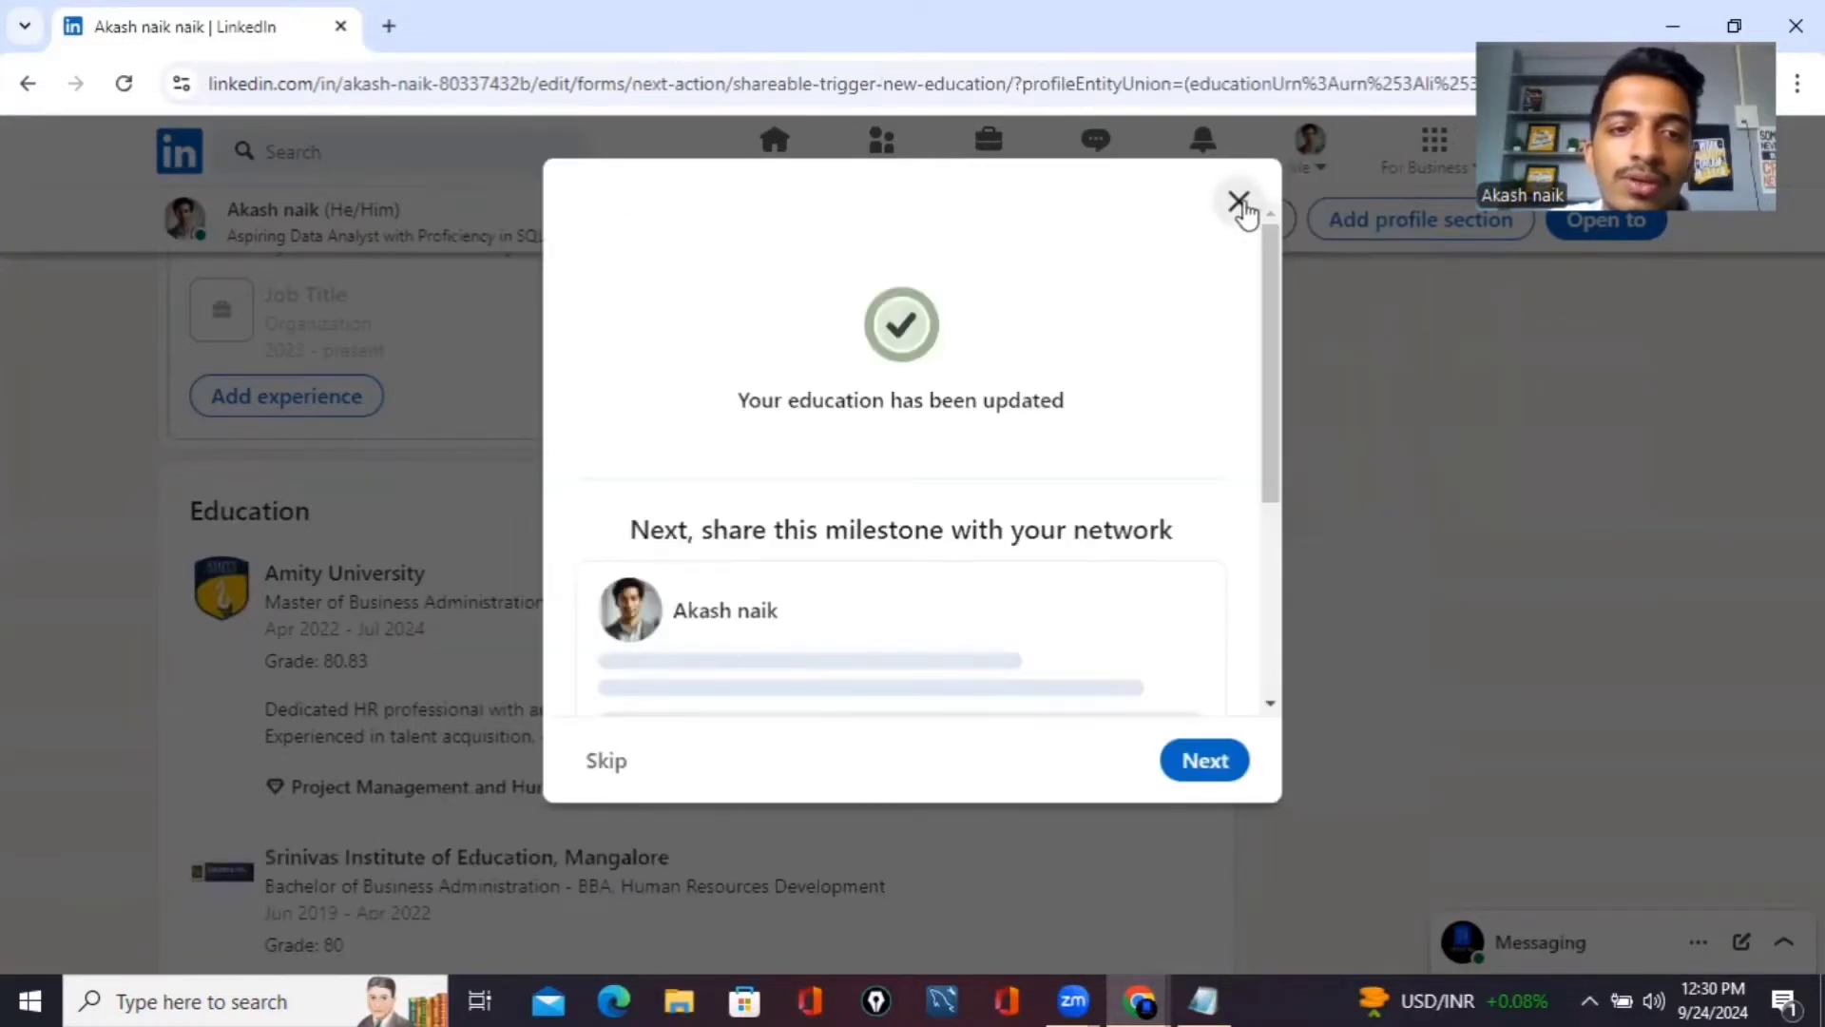
click(1241, 203)
Review the saved education entries and the Skills and Interests sections of the profile
scroll(1100, 587, down, 4)
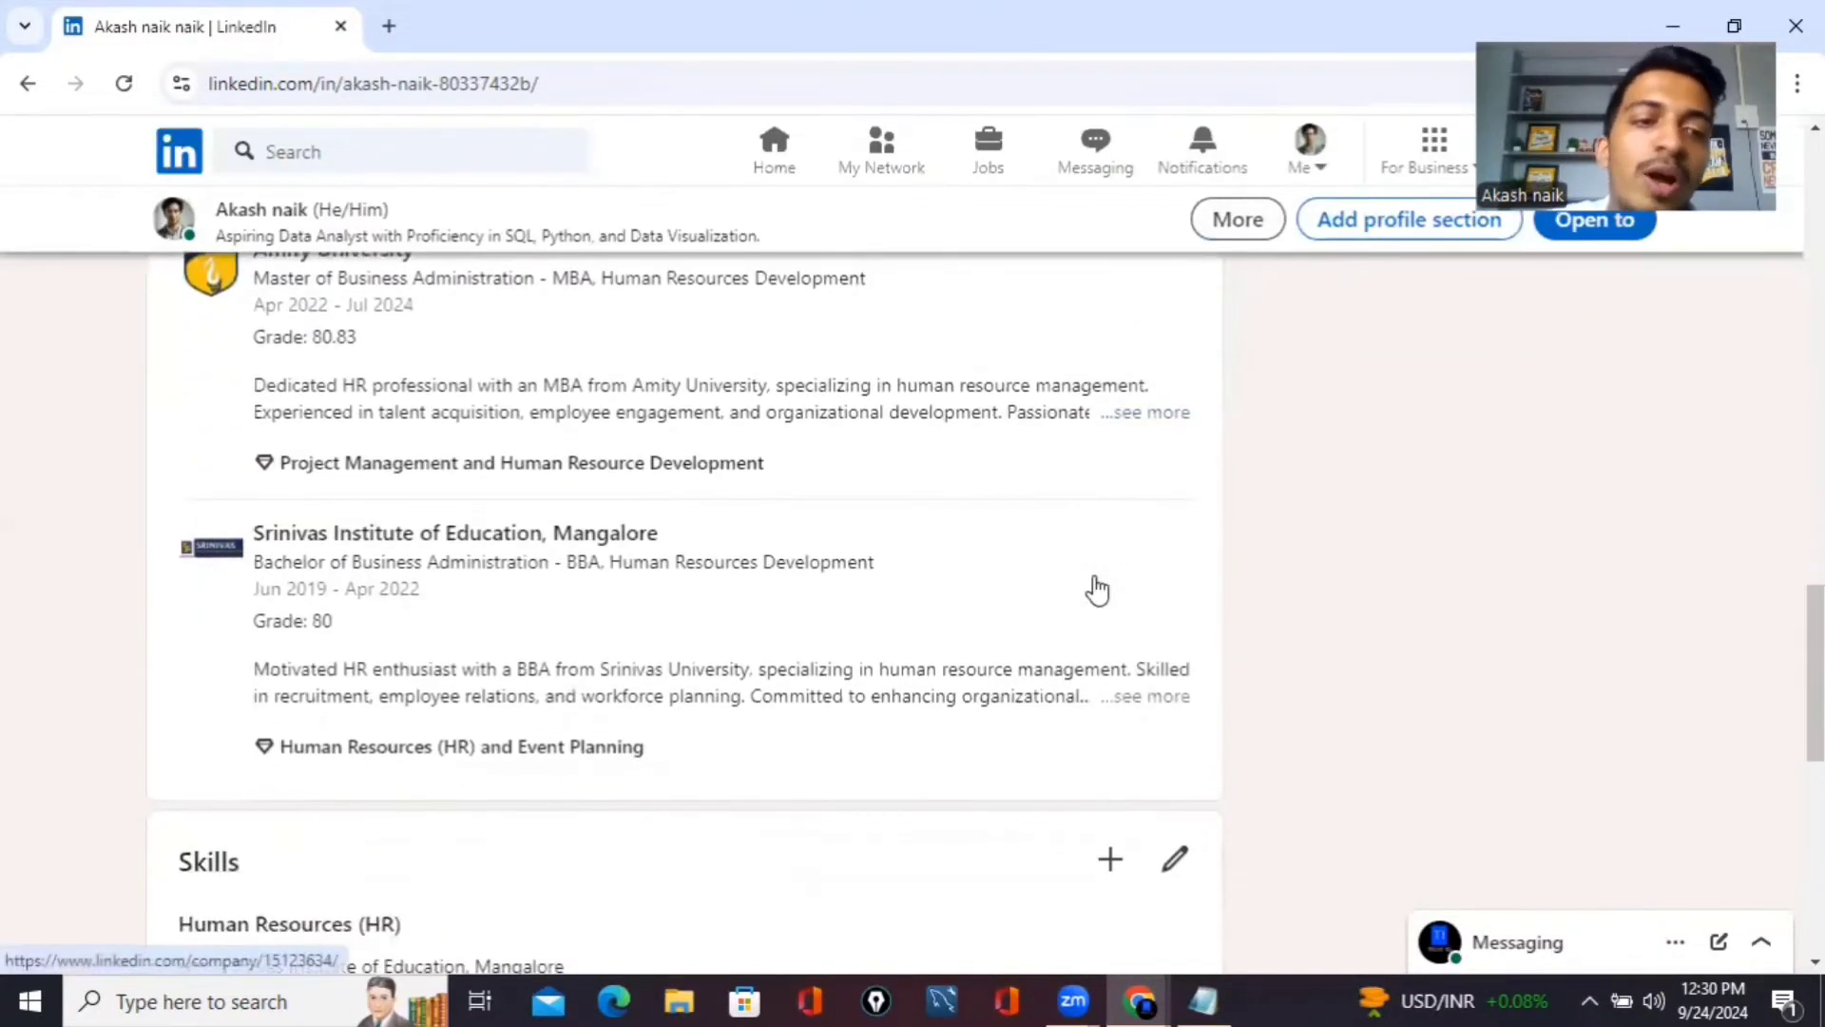
scroll(1098, 590, down, 1)
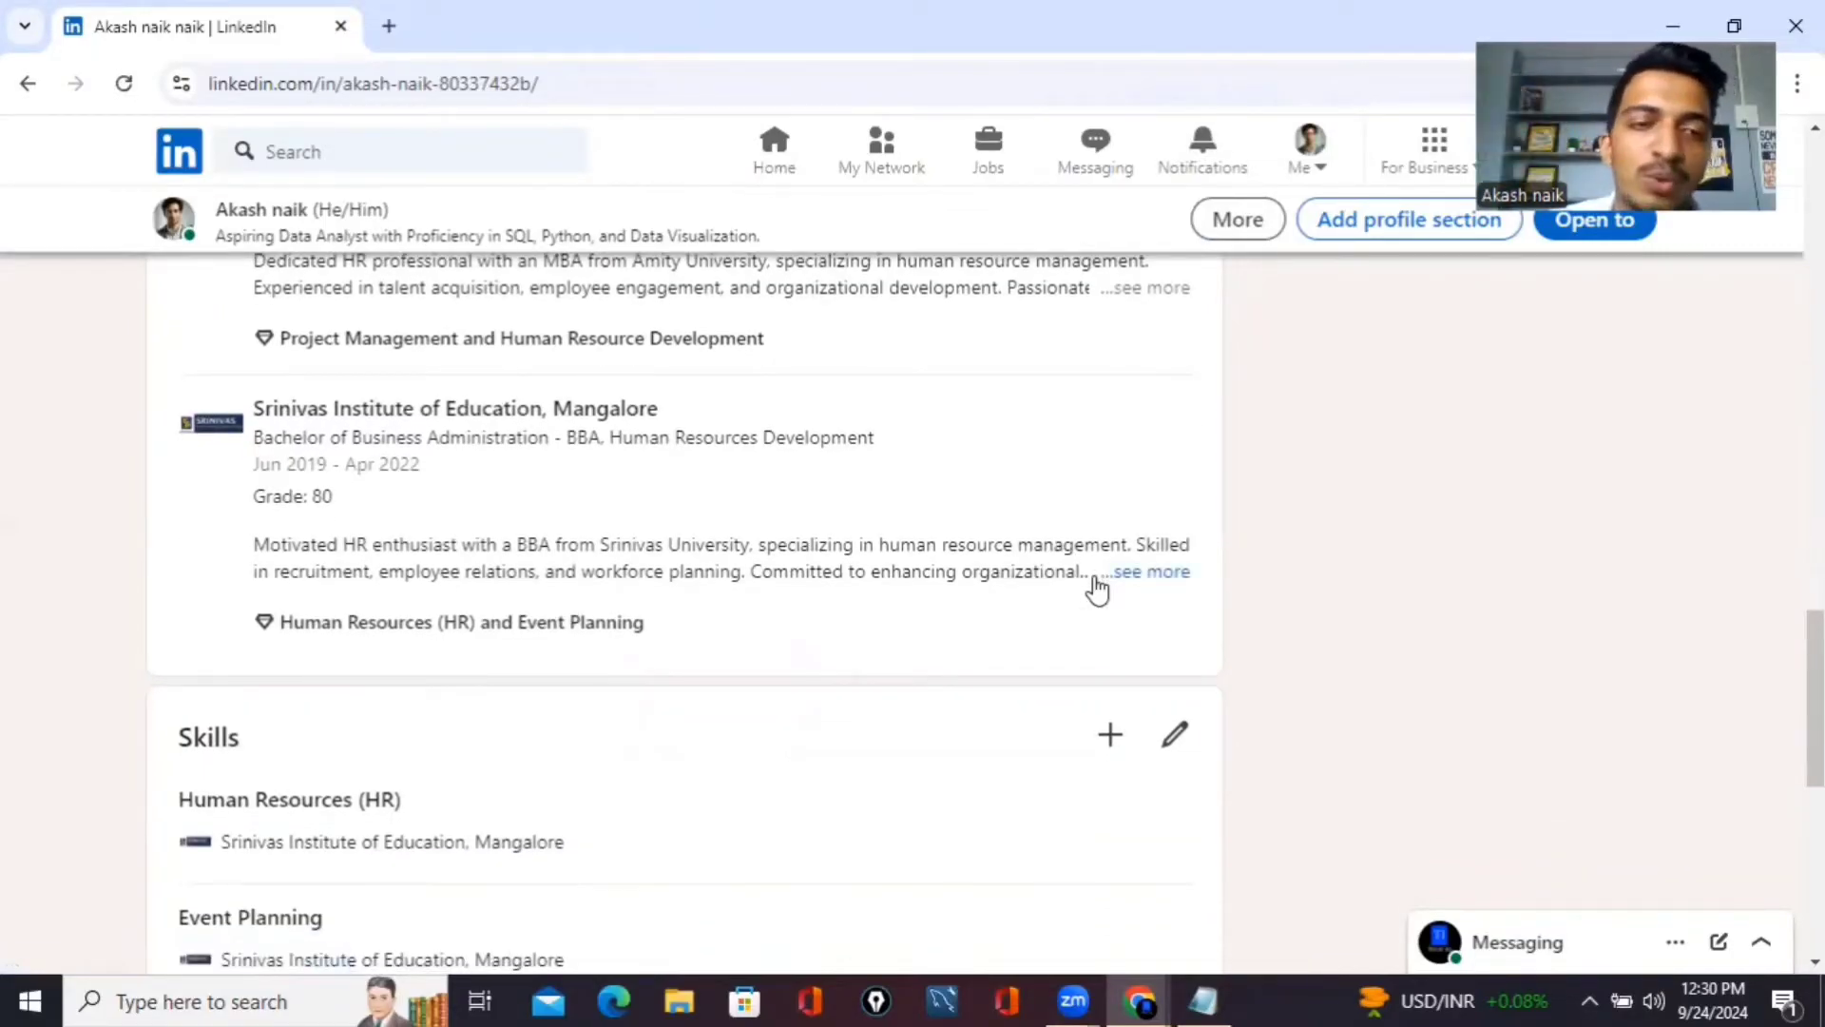
scroll(1098, 589, up, 2)
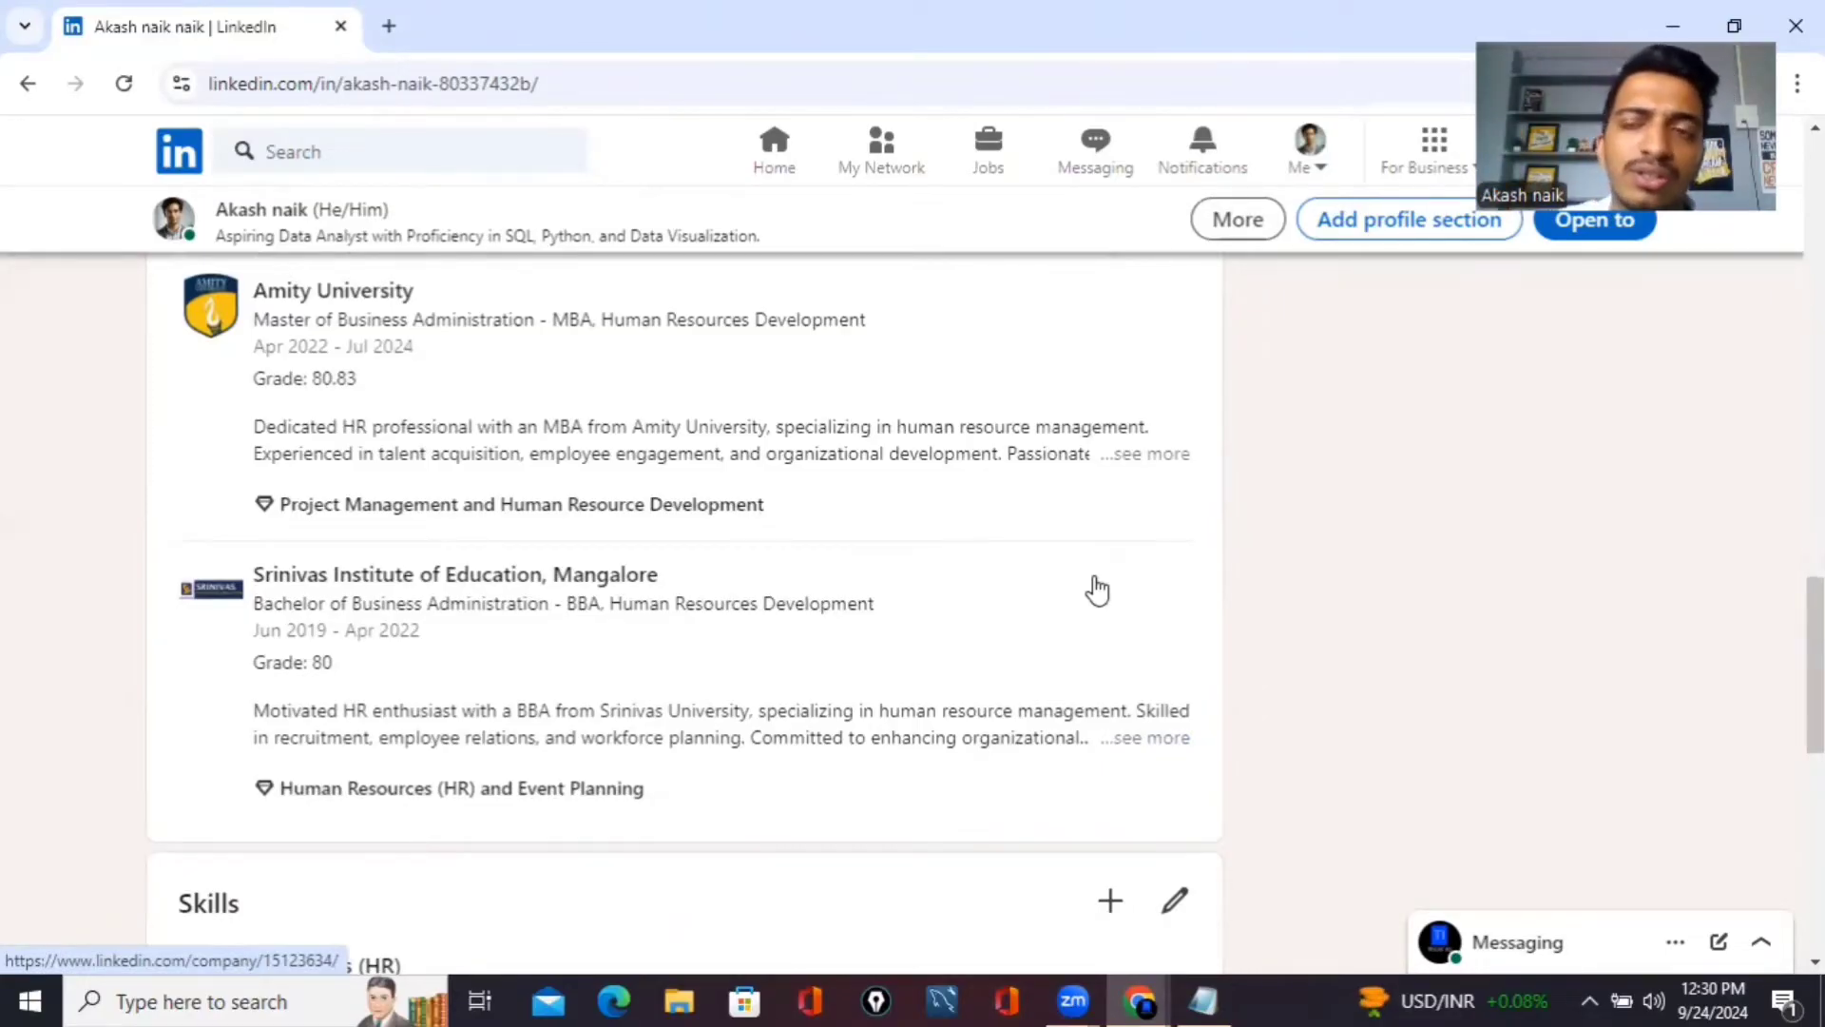
scroll(1097, 590, down, 5)
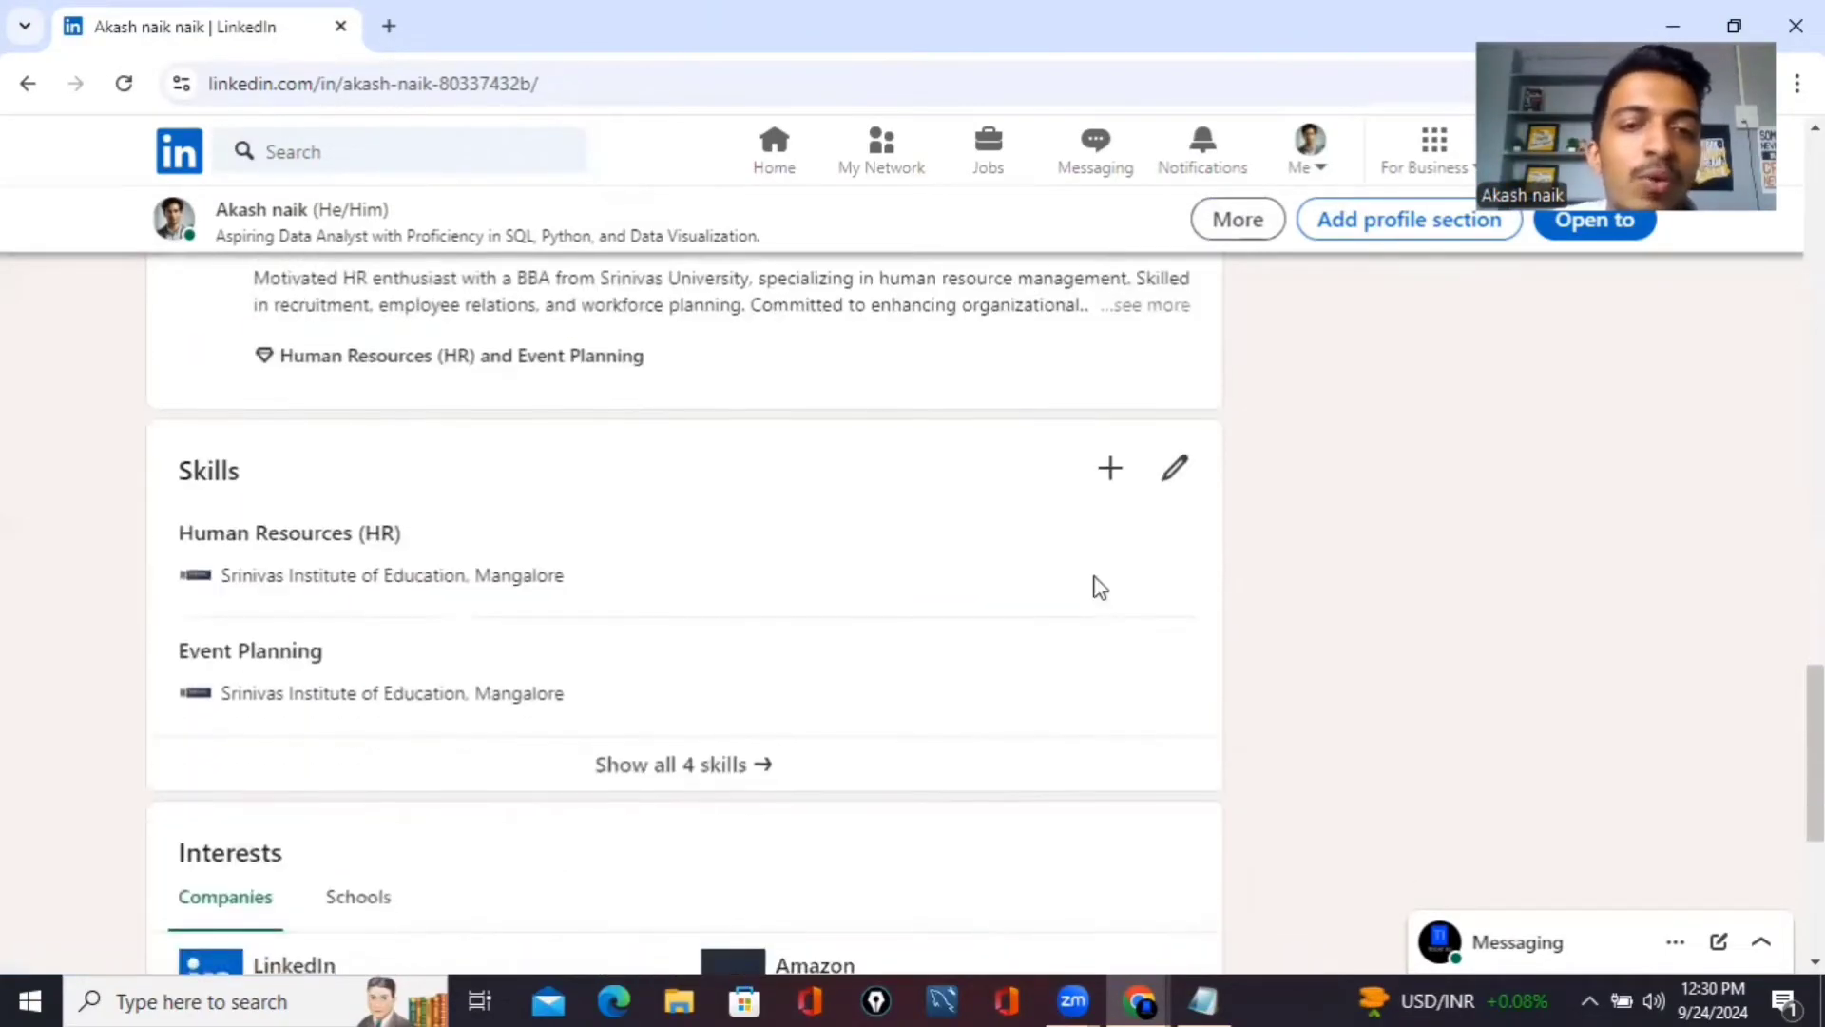
scroll(1100, 586, down, 2)
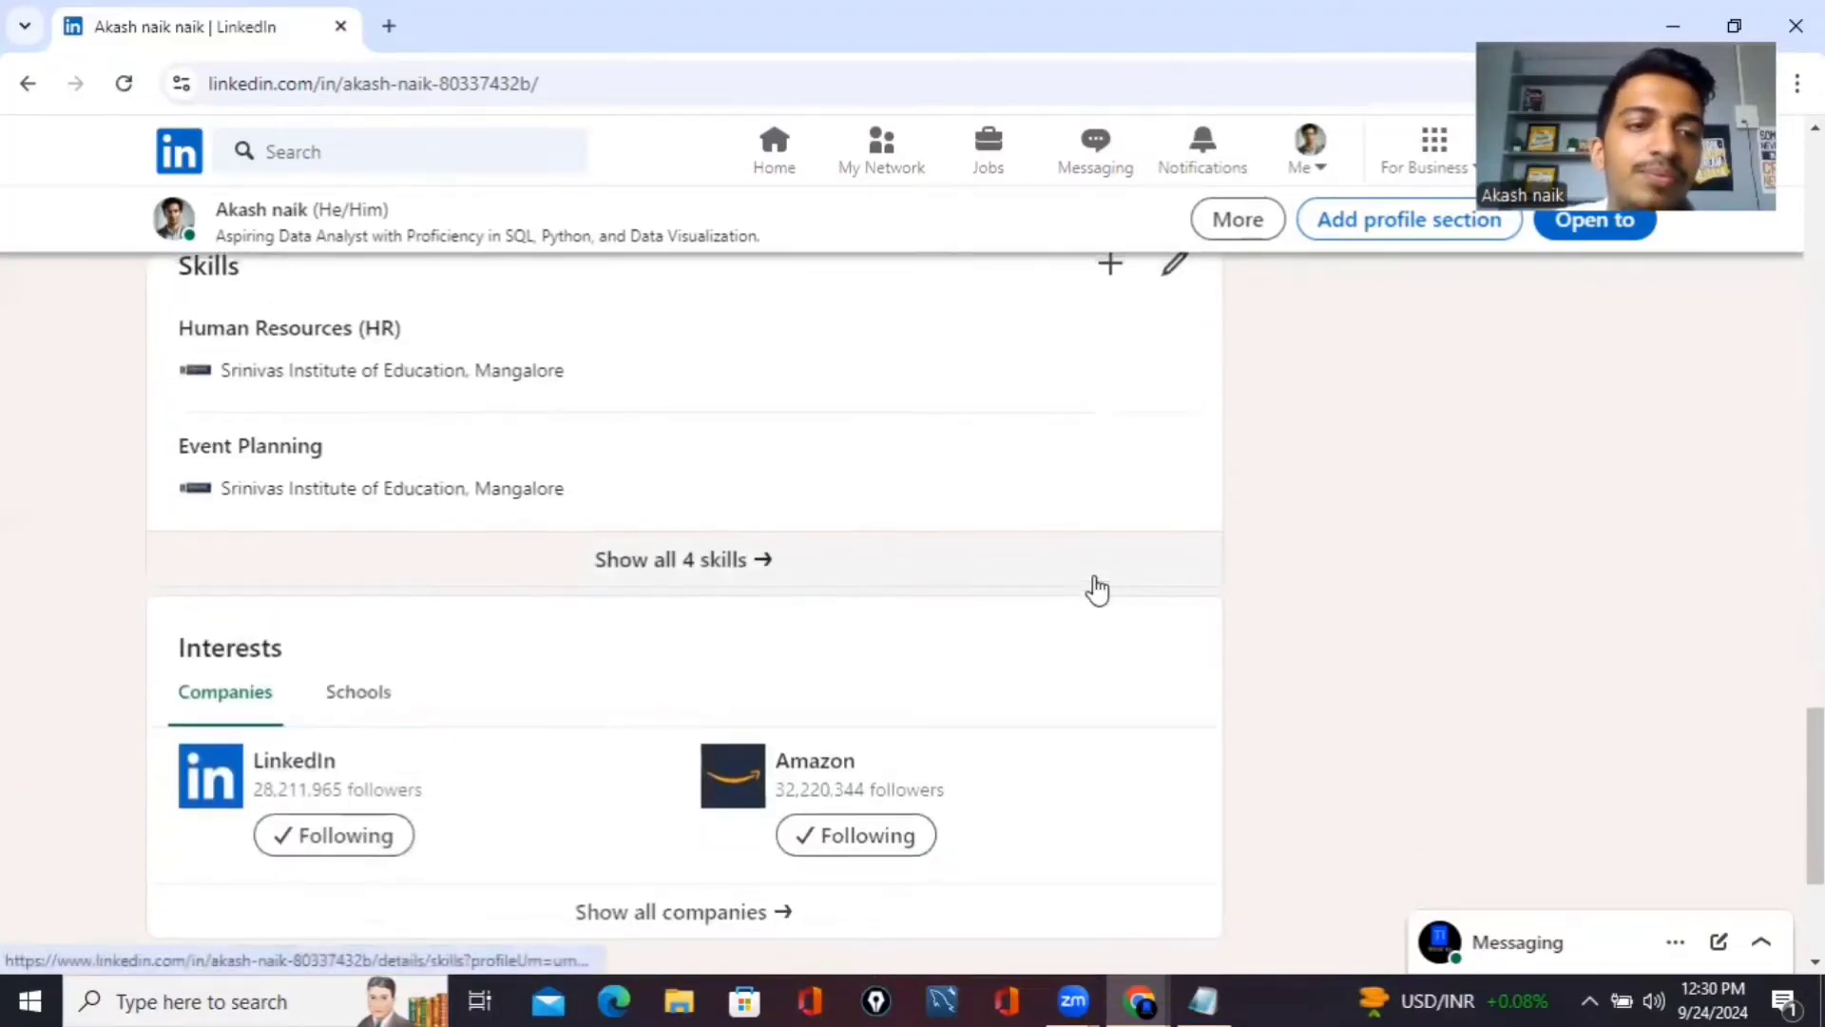
scroll(1098, 590, up, 1)
scroll(1098, 589, down, 1)
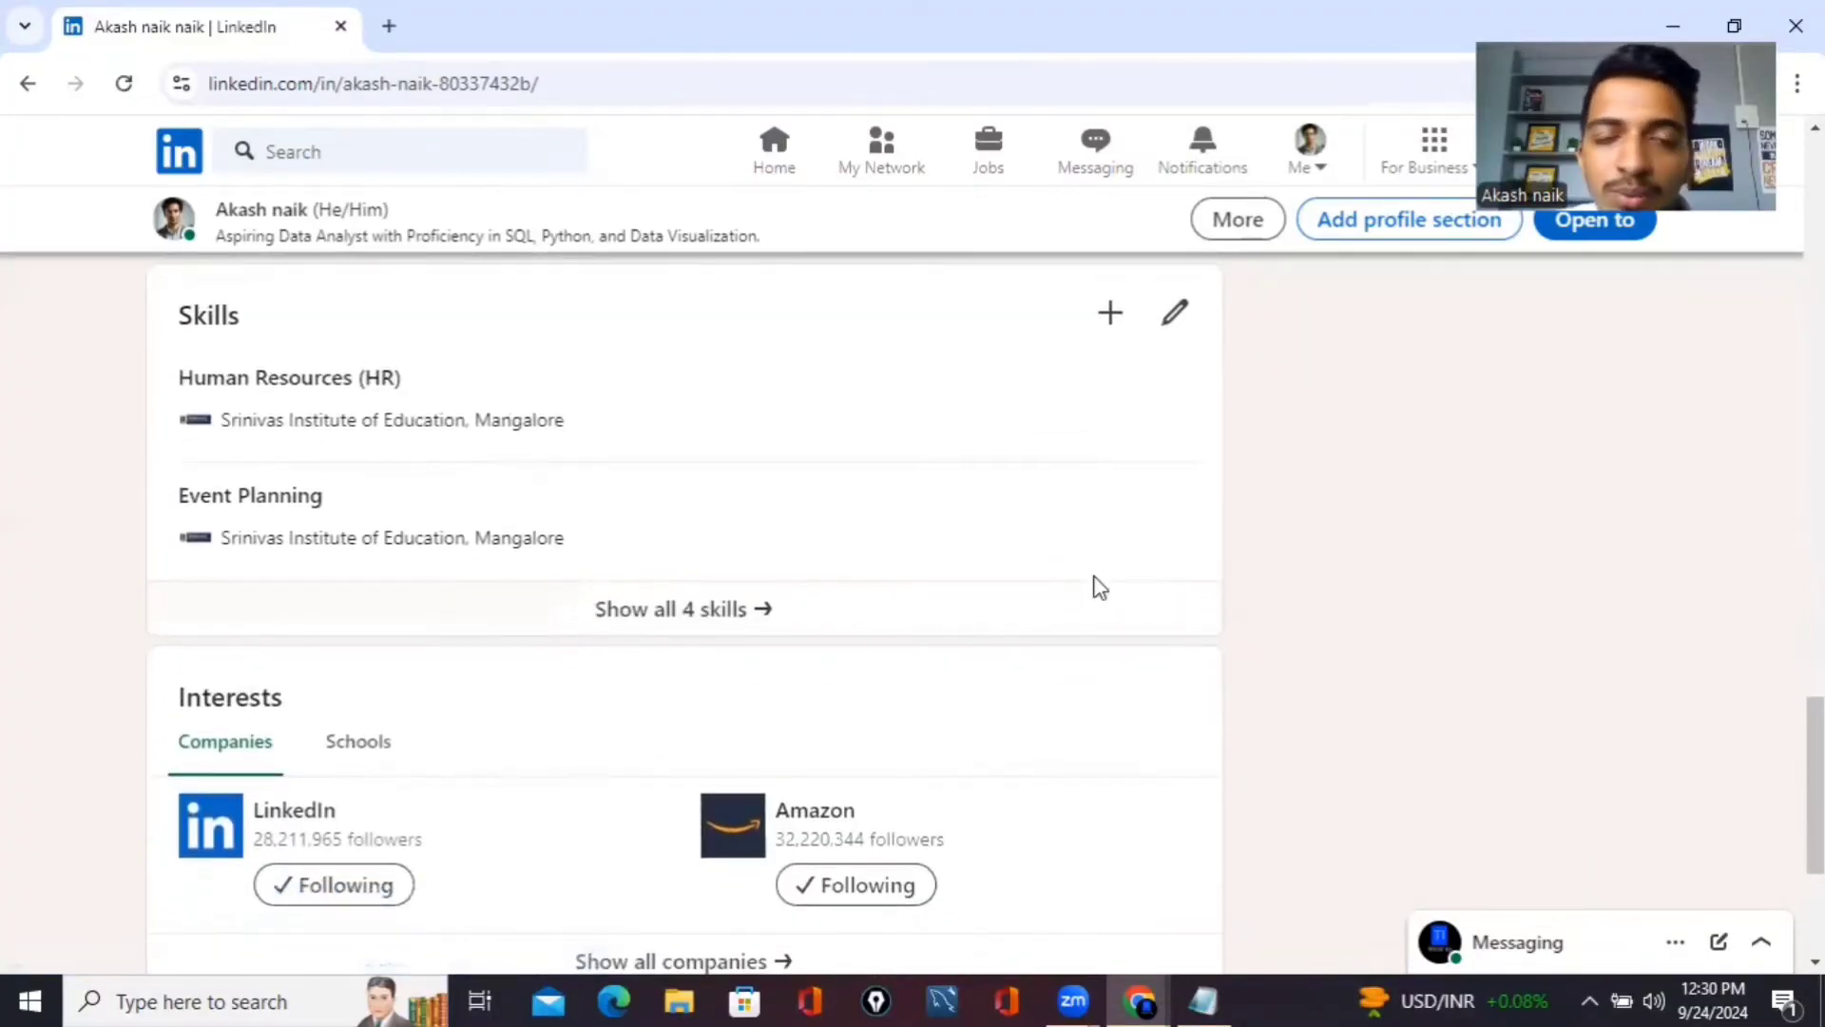
scroll(1093, 587, up, 1)
scroll(1107, 559, down, 1)
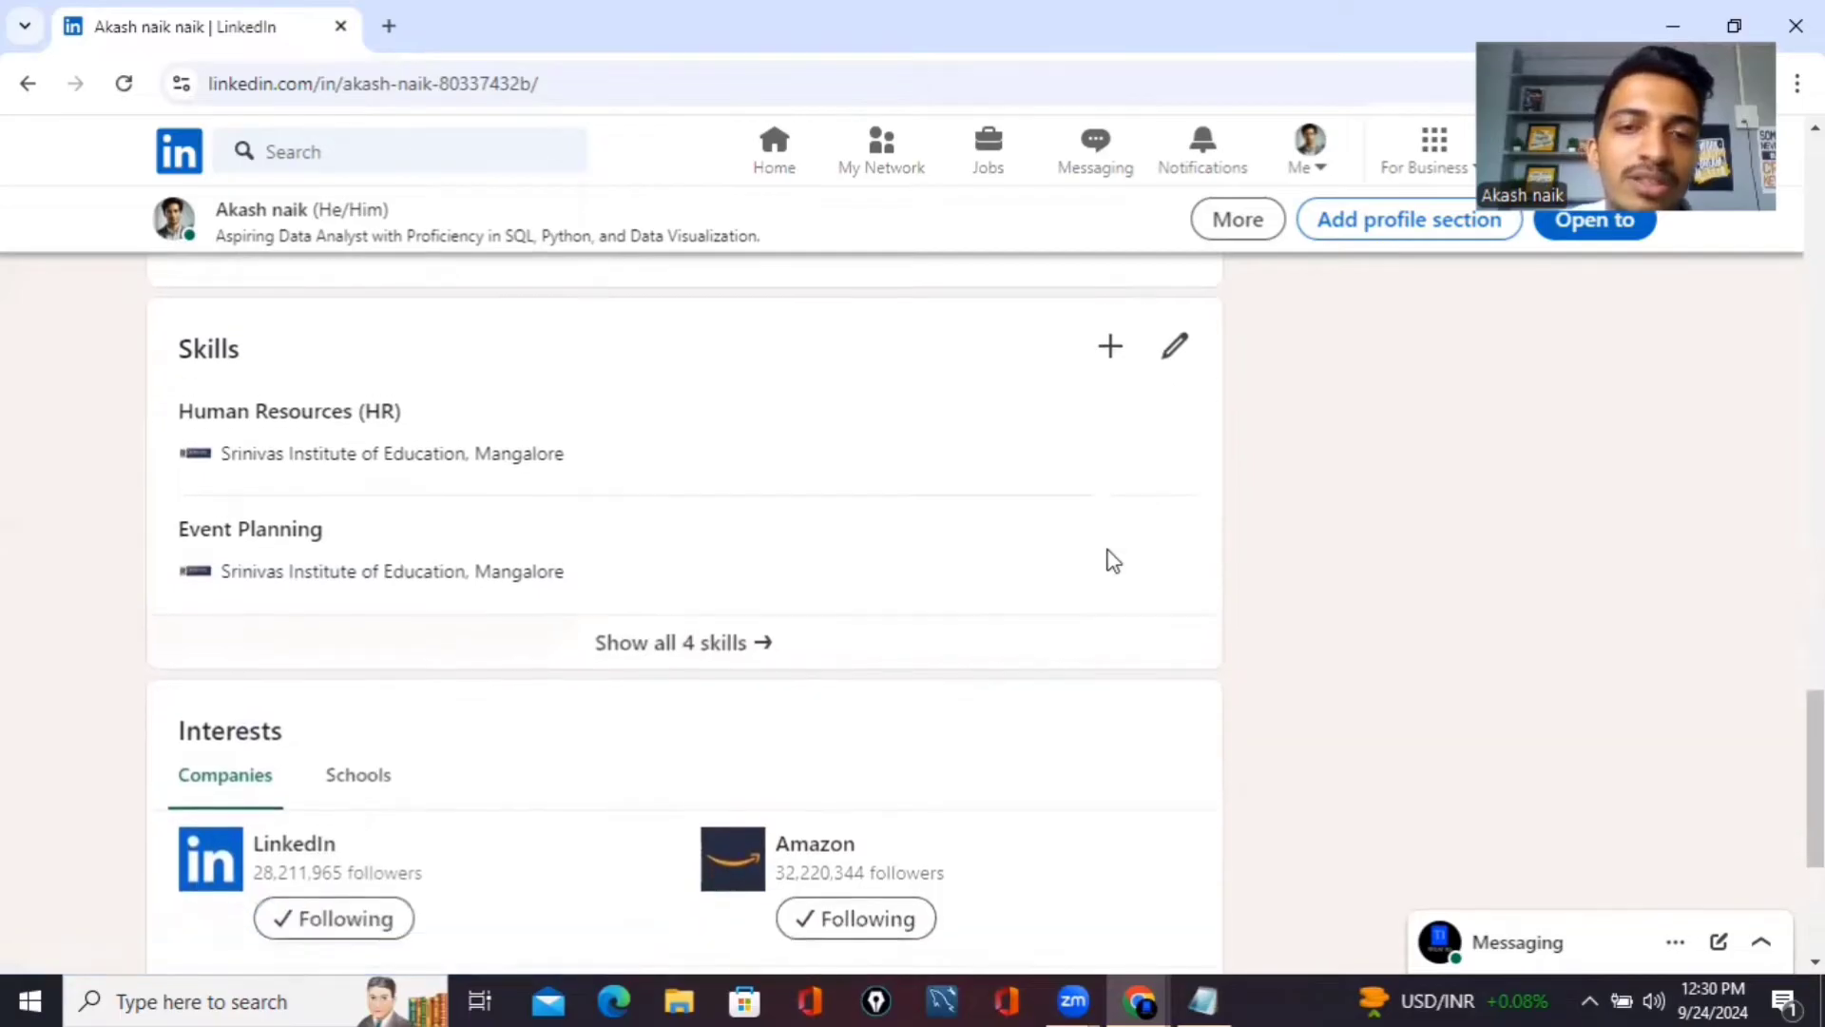
Start a new profile skill and copy the skills line "Python, SQL, Excel, Tableau, Power BI data management , decision making" from the Notepad notes
scroll(1113, 560, up, 2)
click(1110, 504)
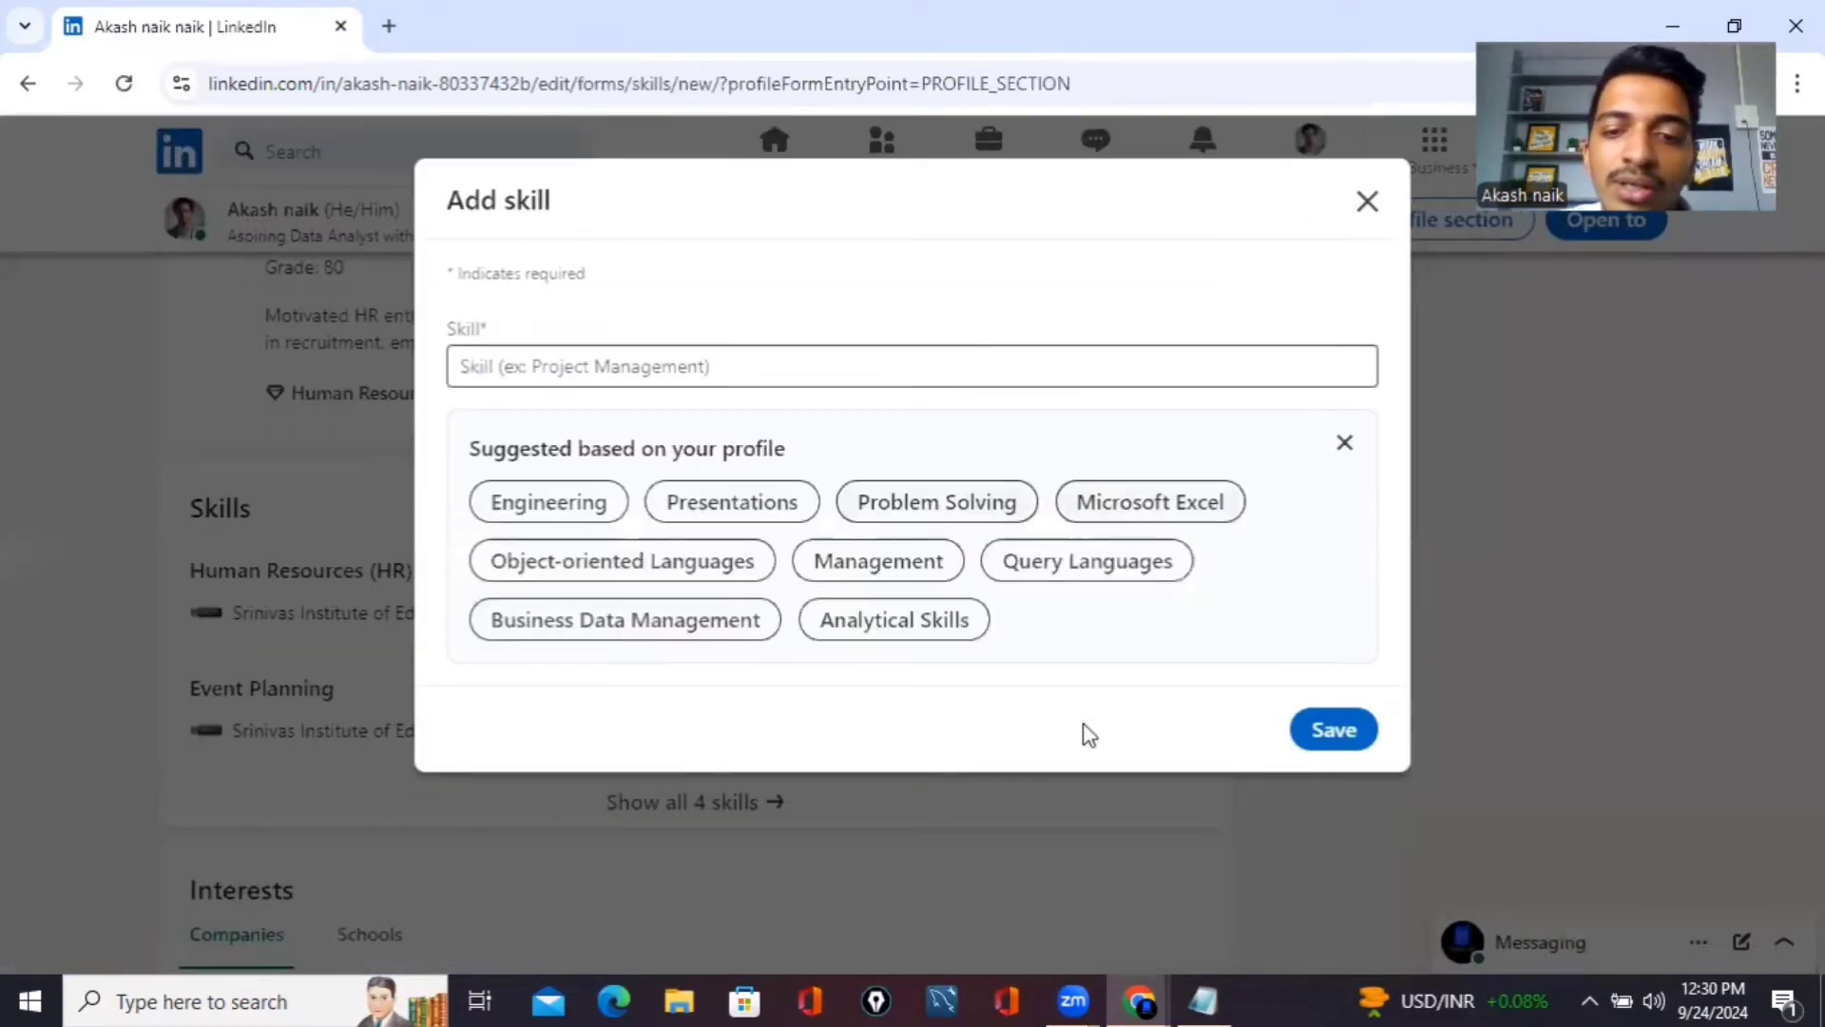
click(1204, 1000)
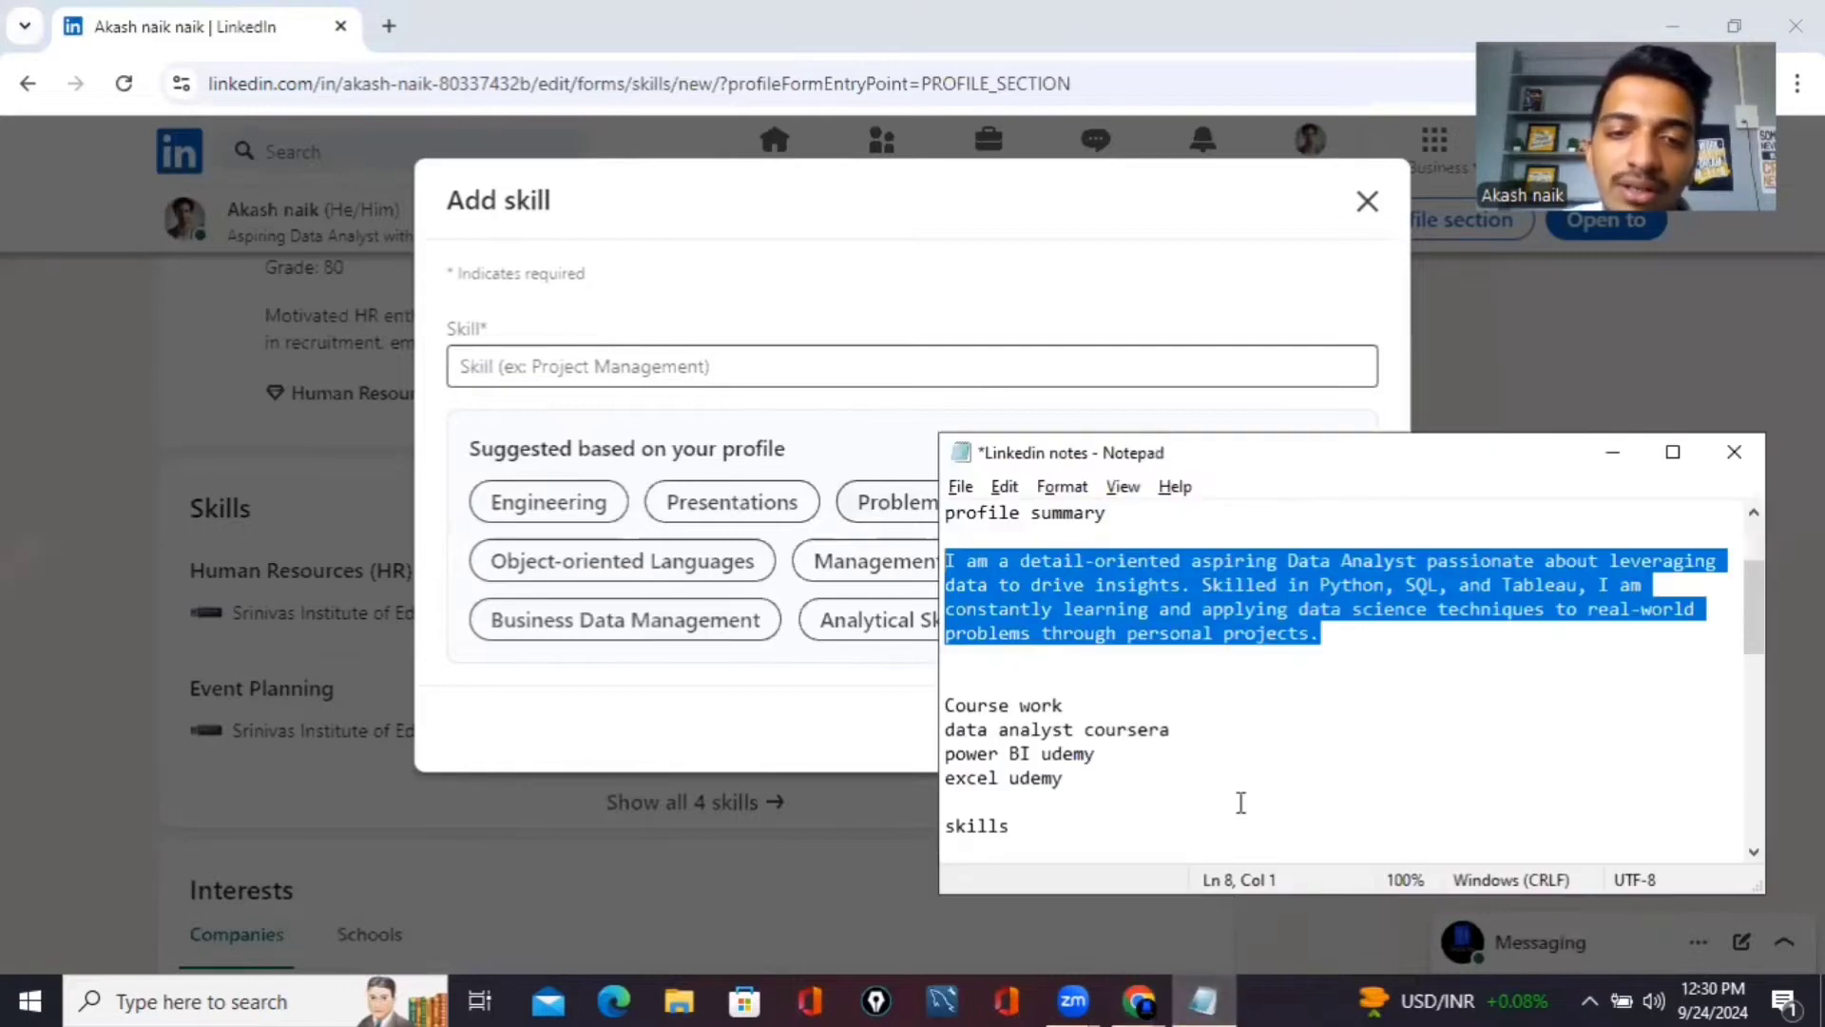
scroll(1240, 802, down, 2)
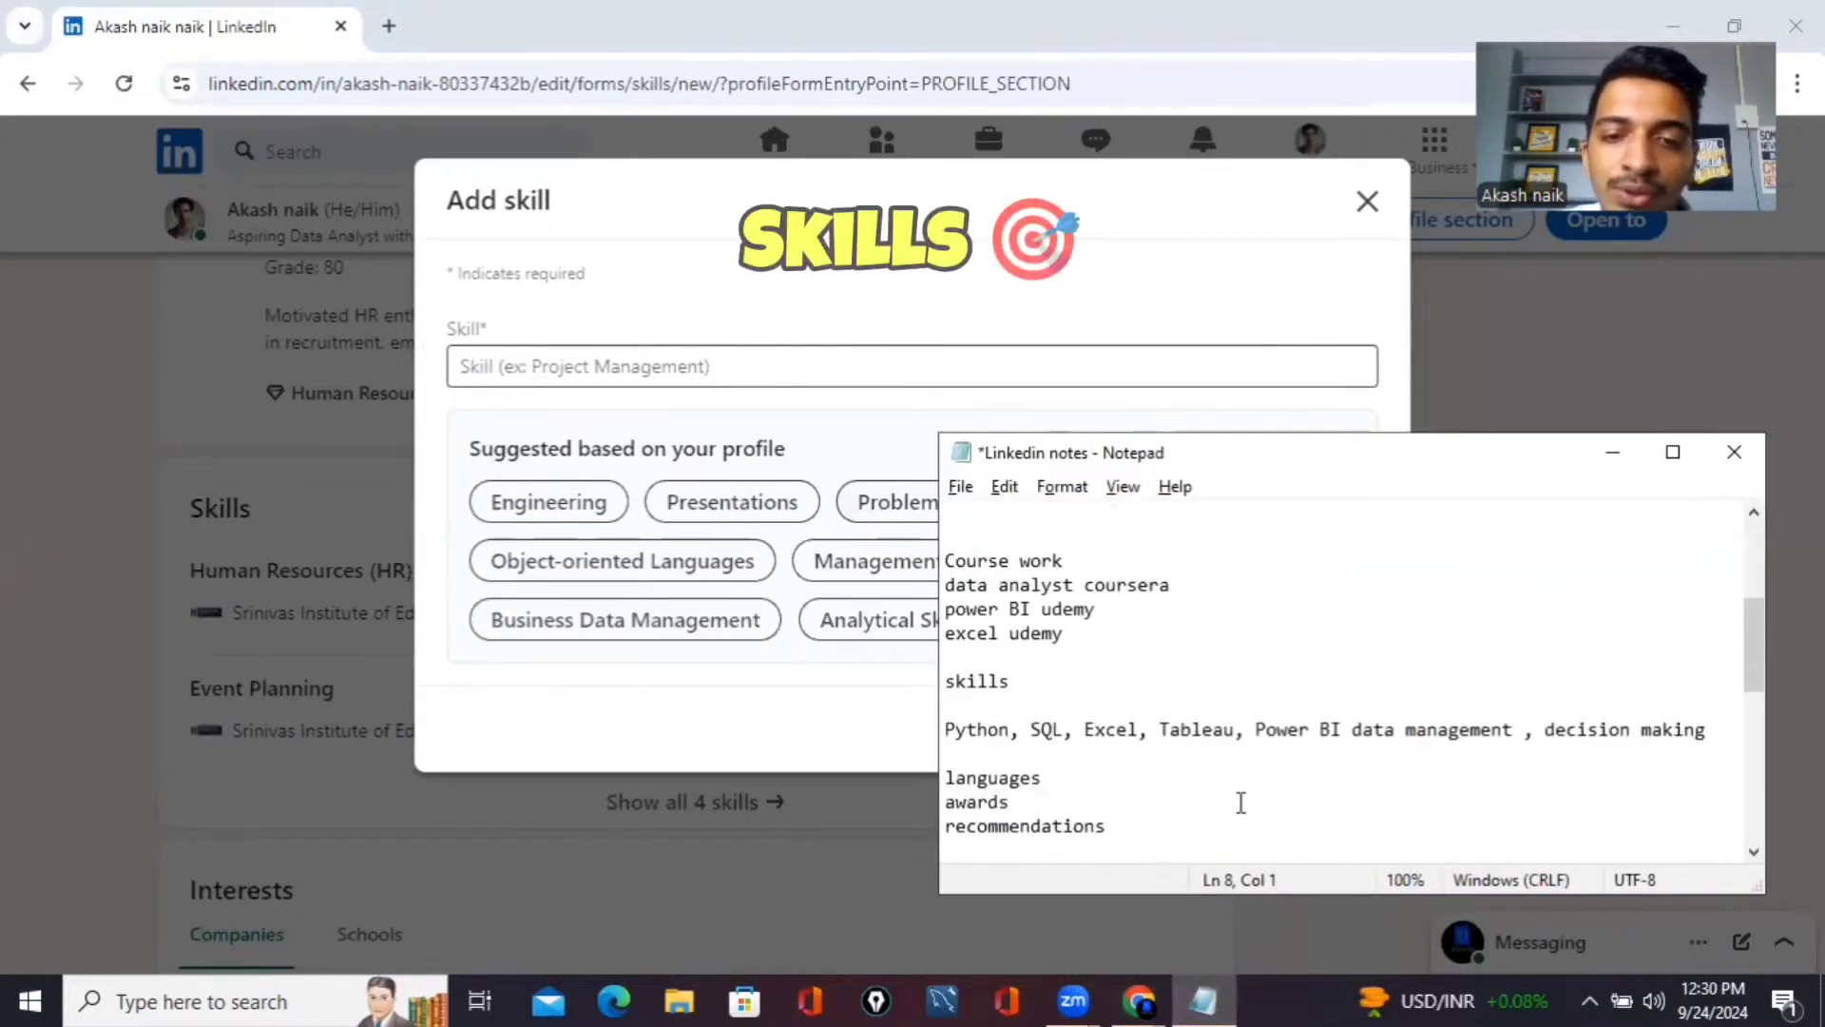
click(1717, 728)
shift+click(943, 729)
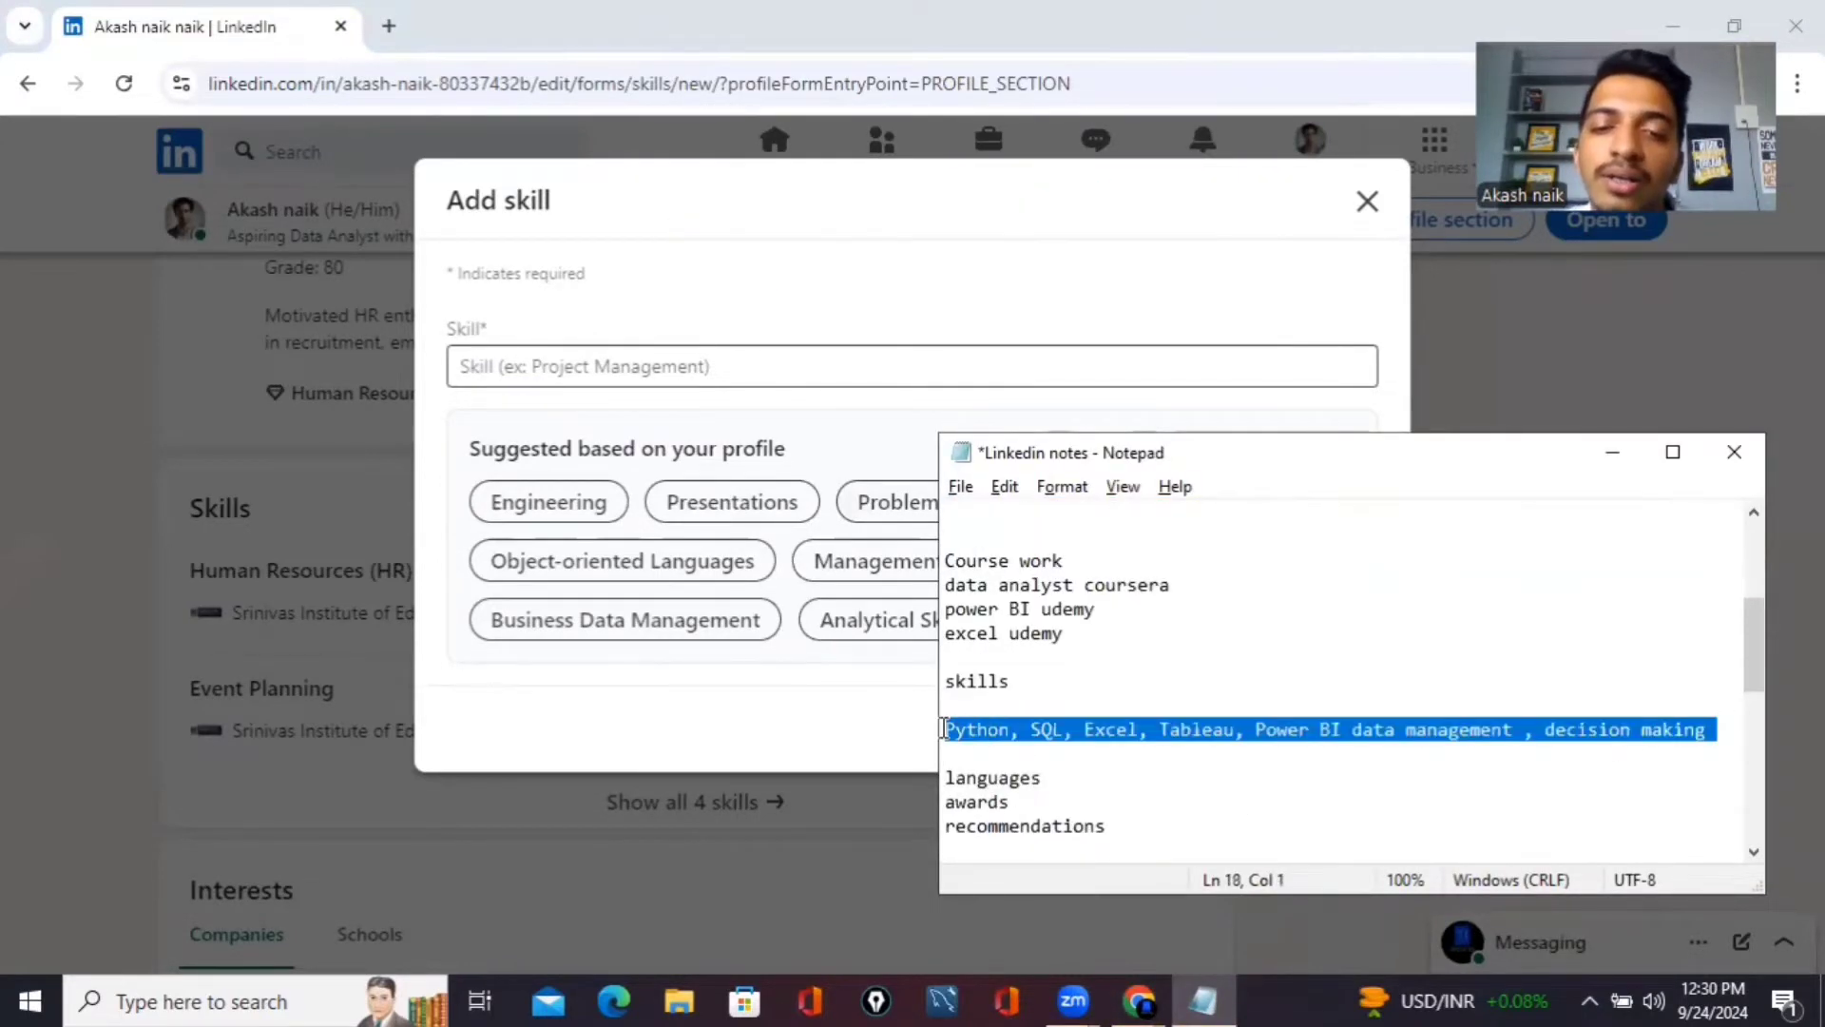
right_click(946, 728)
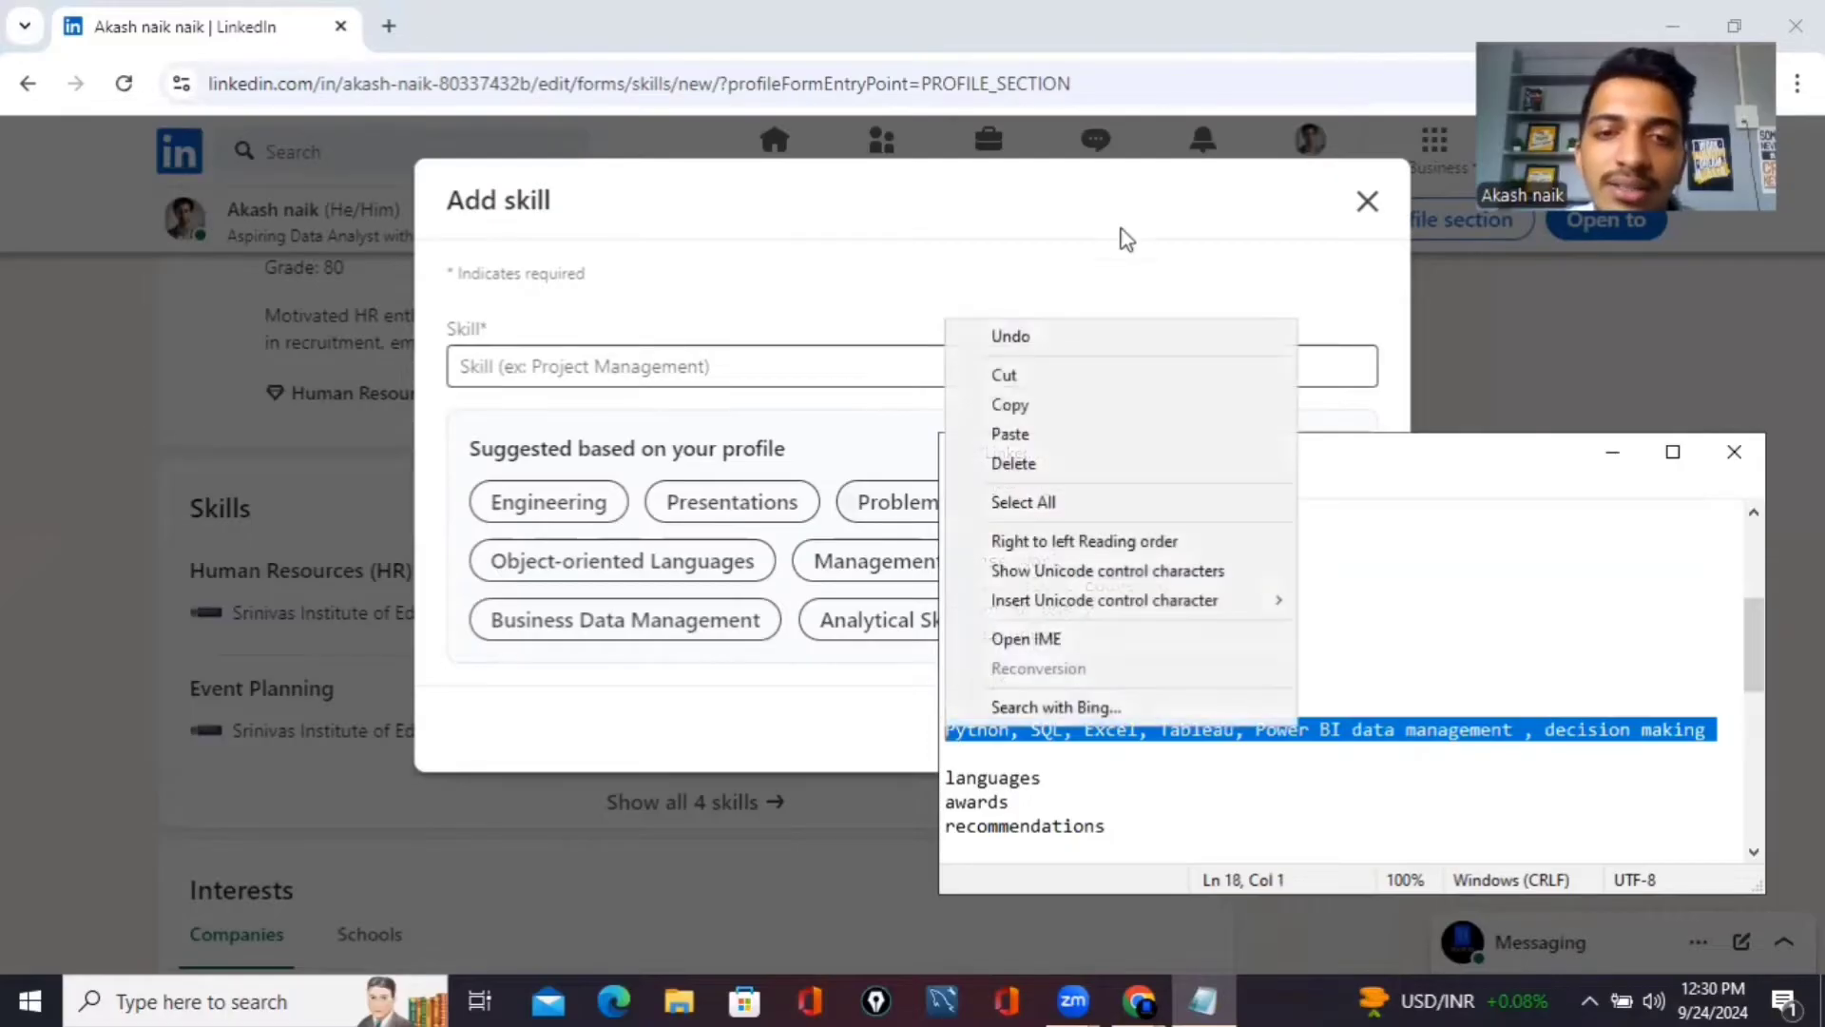
click(1093, 401)
Paste the copied list as the skill, trim it to Python, choose Python (Programming Language), and dismiss the prompt for more skills
click(692, 368)
key(ctrl+v)
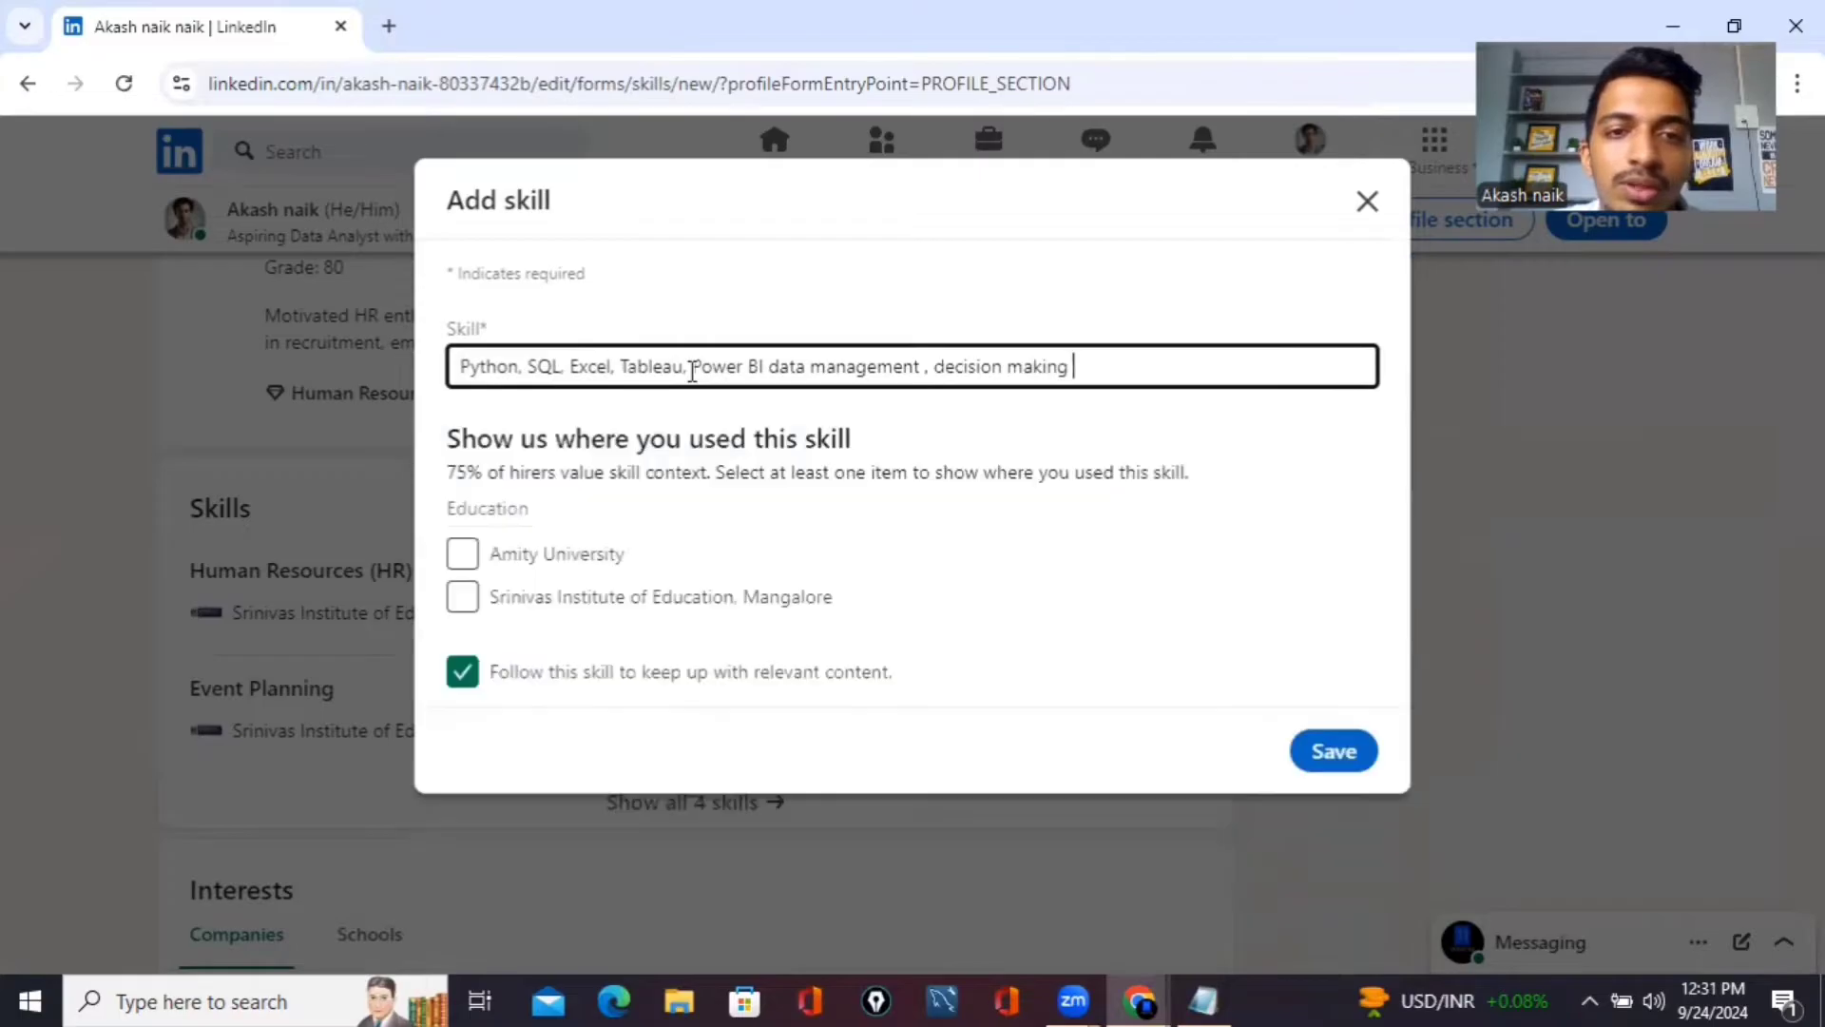
key(BackSpace)
key(BackSpace)
key(BackSpace)
key(BackSpace)
key(BackSpace)
key(BackSpace)
key(BackSpace)
key(BackSpace)
key(BackSpace)
key(BackSpace)
key(BackSpace)
key(BackSpace)
key(BackSpace)
key(BackSpace)
key(BackSpace)
key(BackSpace)
key(BackSpace)
key(BackSpace)
key(BackSpace)
key(BackSpace)
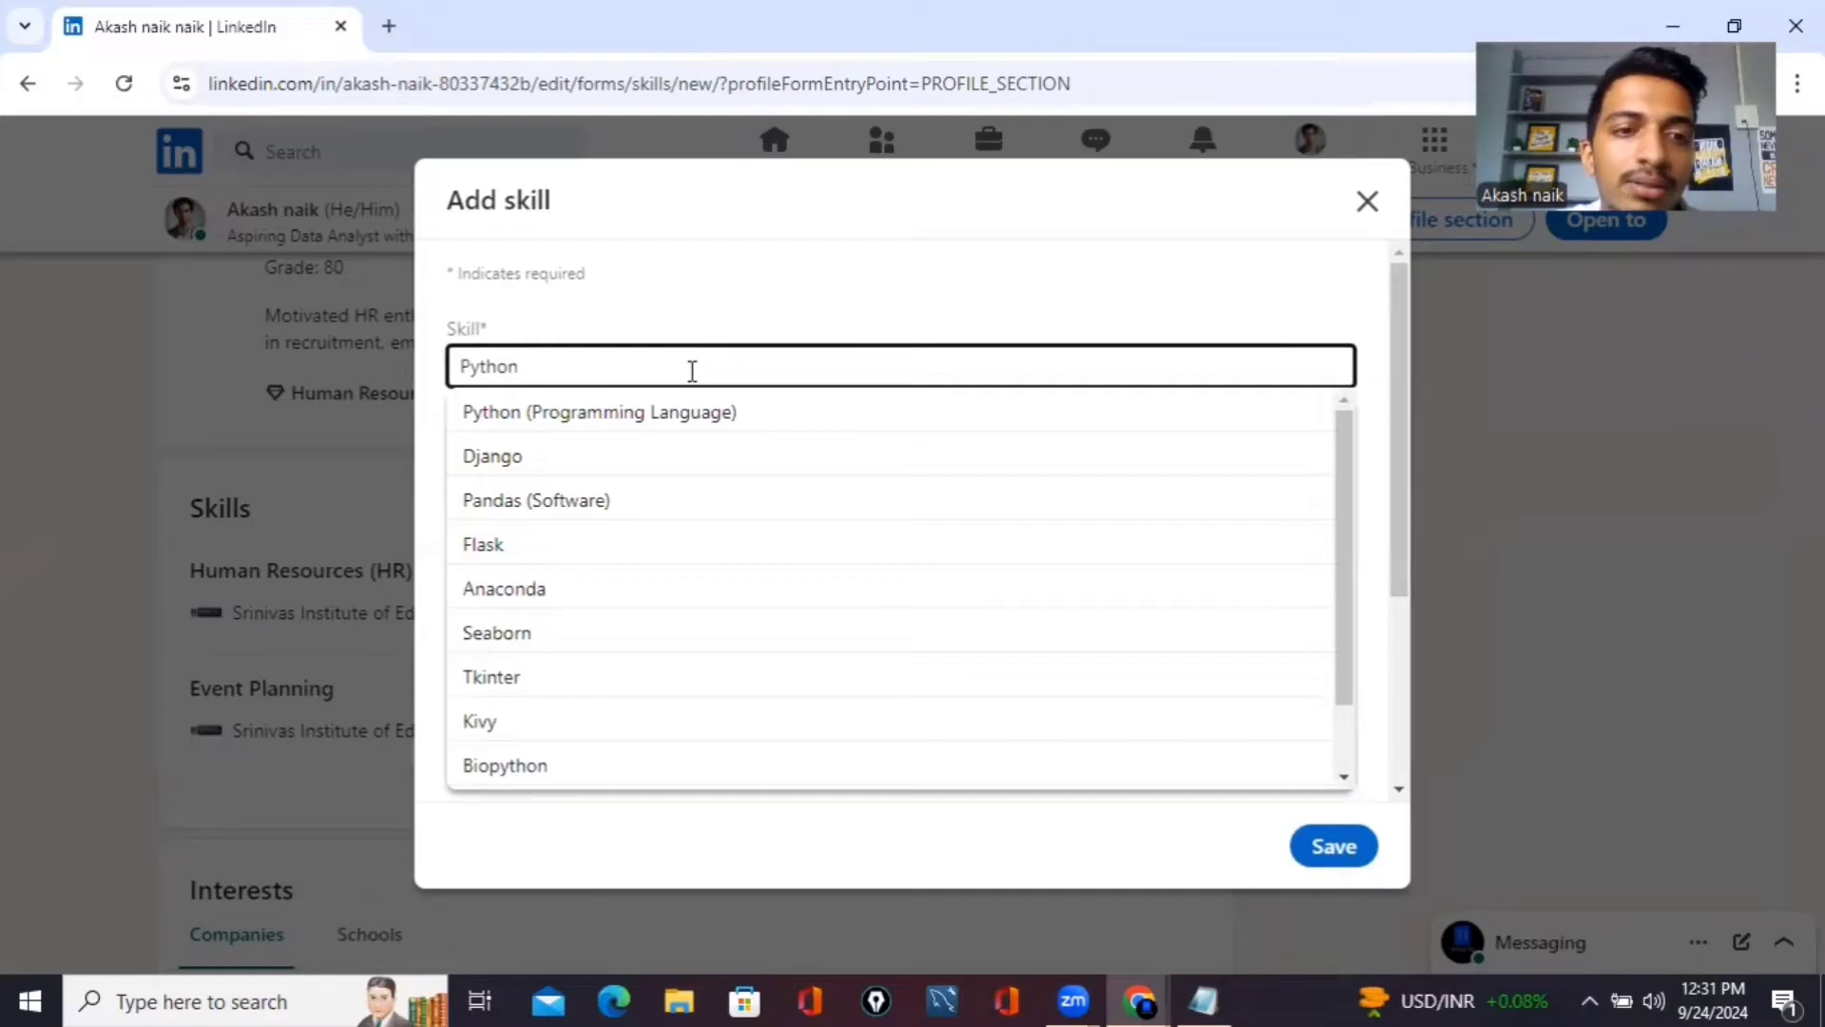
click(672, 415)
key(Return)
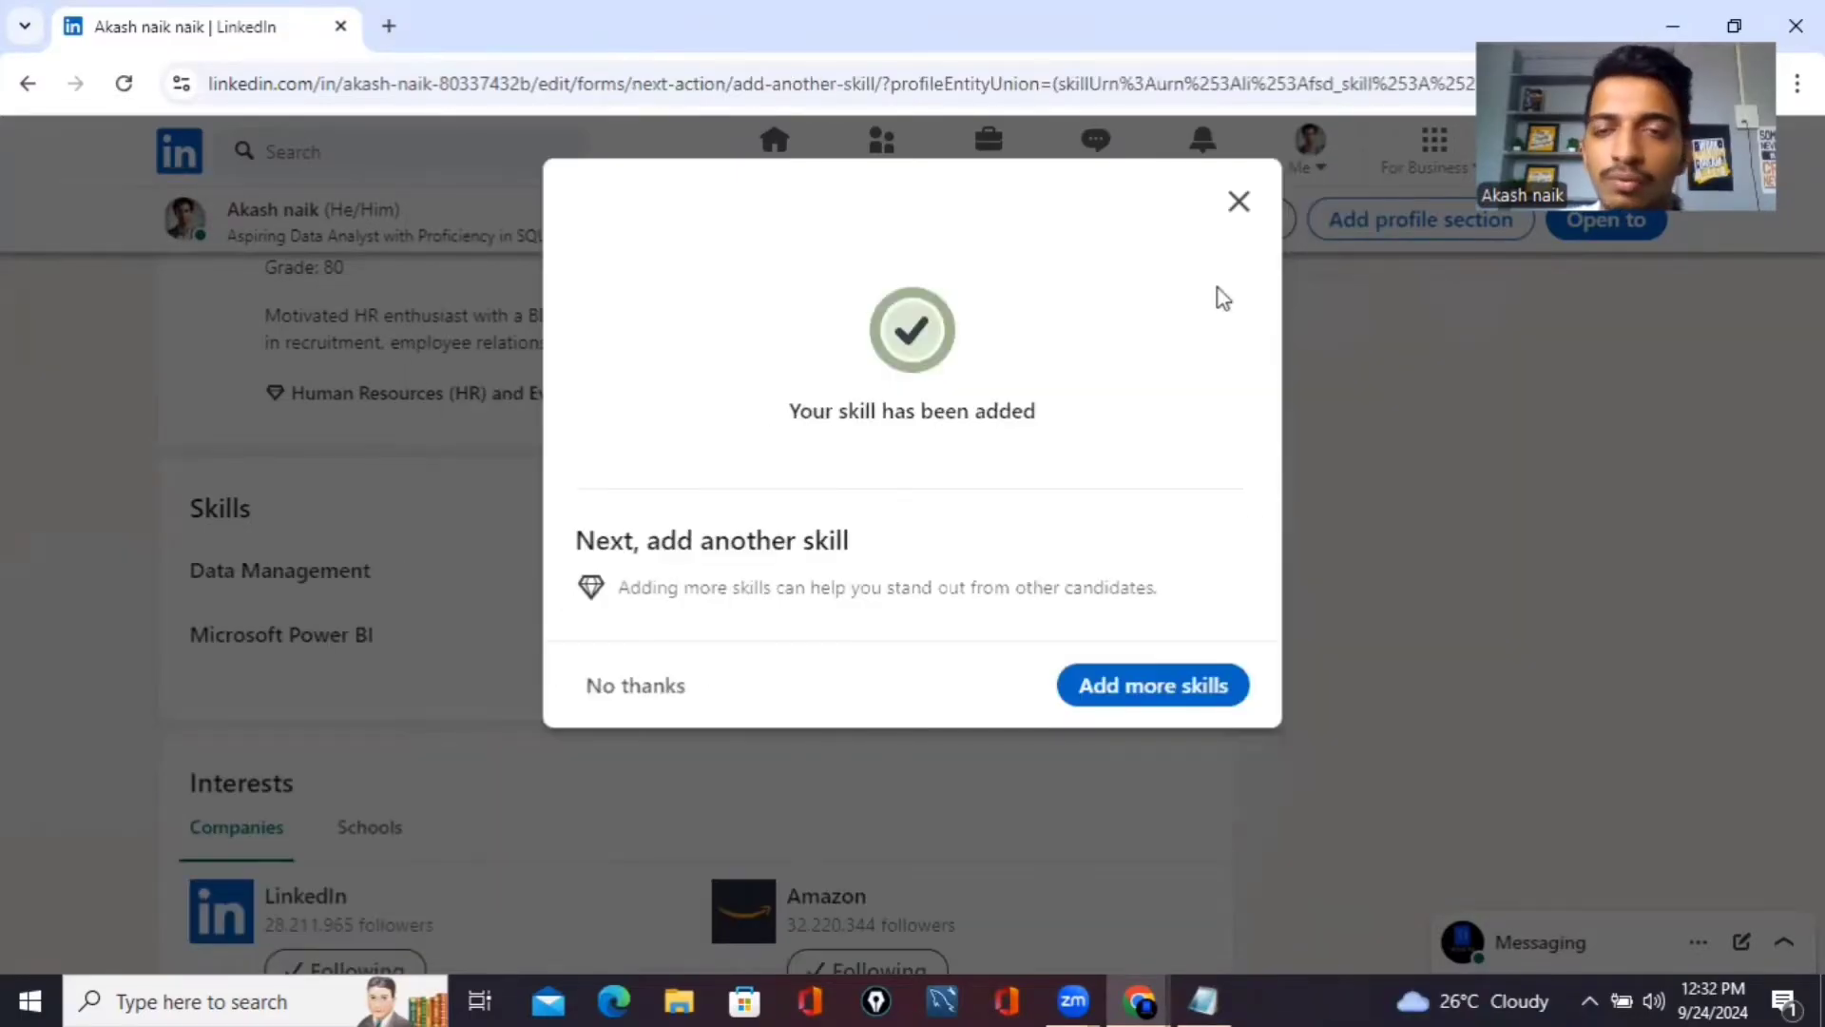
click(1238, 200)
Look over the profile from the Skills and Interests sections back up to the intro card
scroll(901, 498, down, 5)
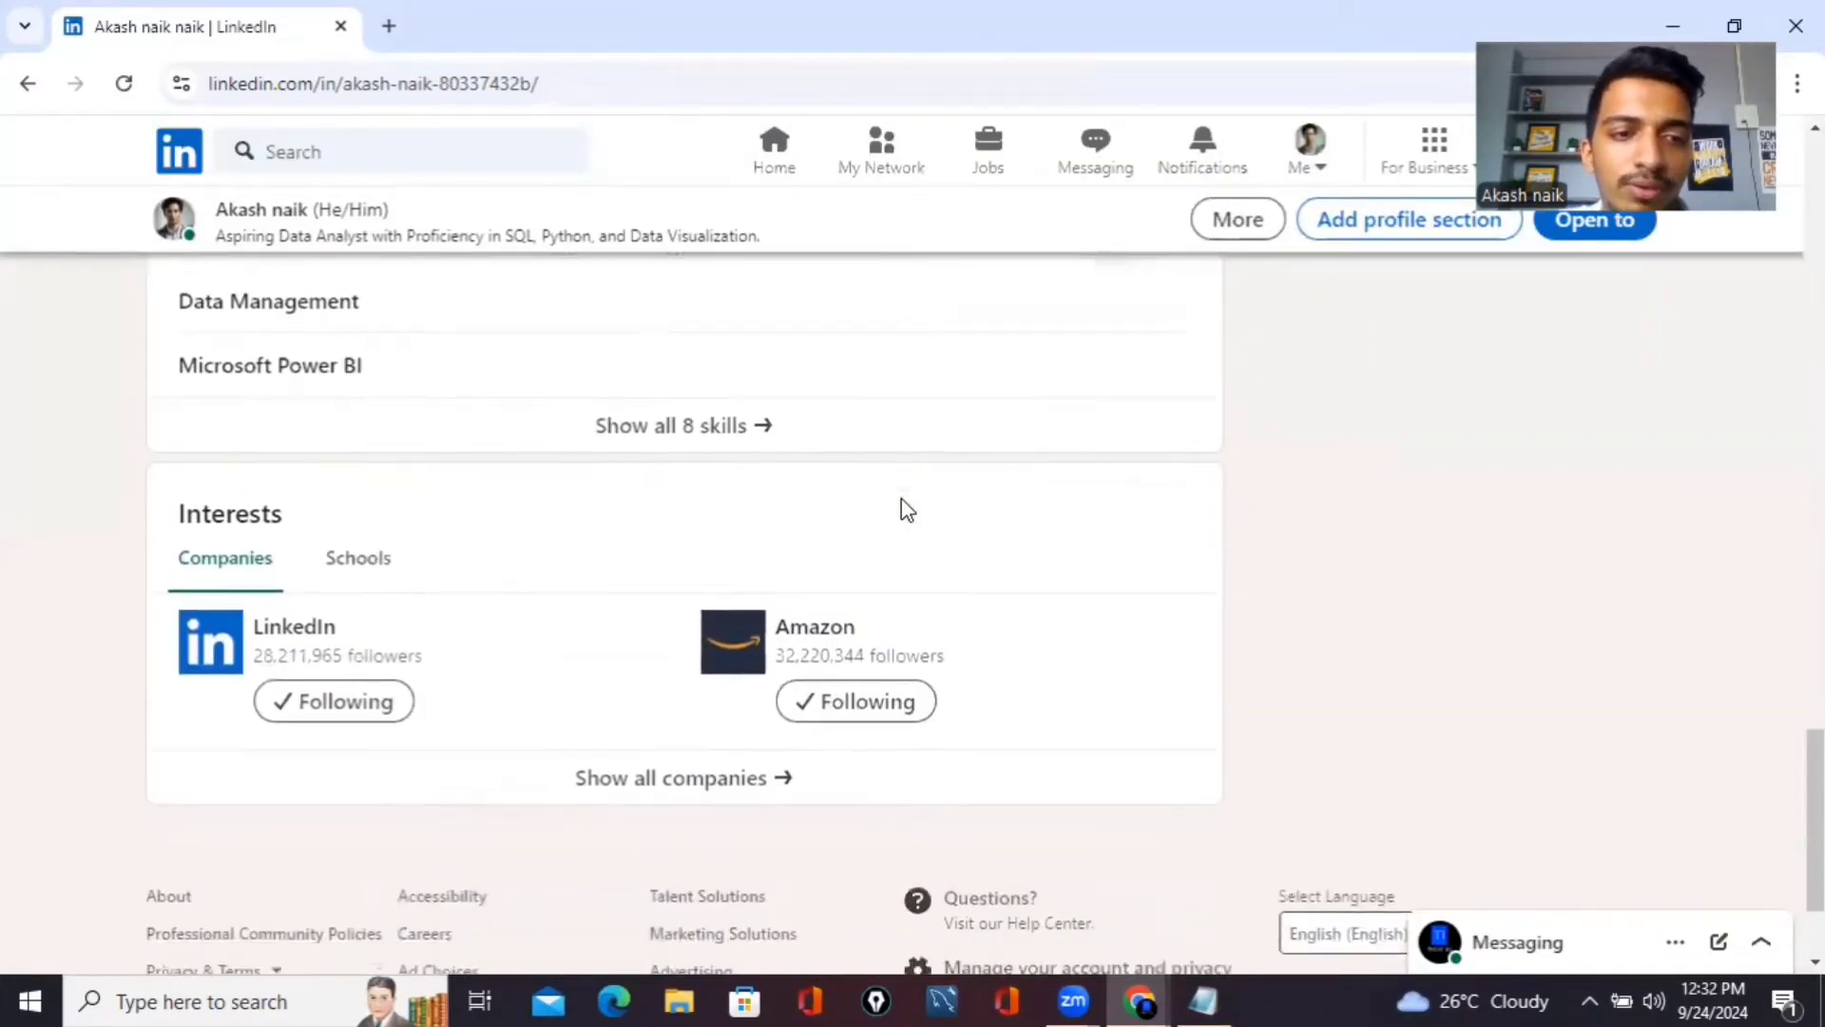
scroll(901, 498, up, 5)
scroll(902, 498, up, 10)
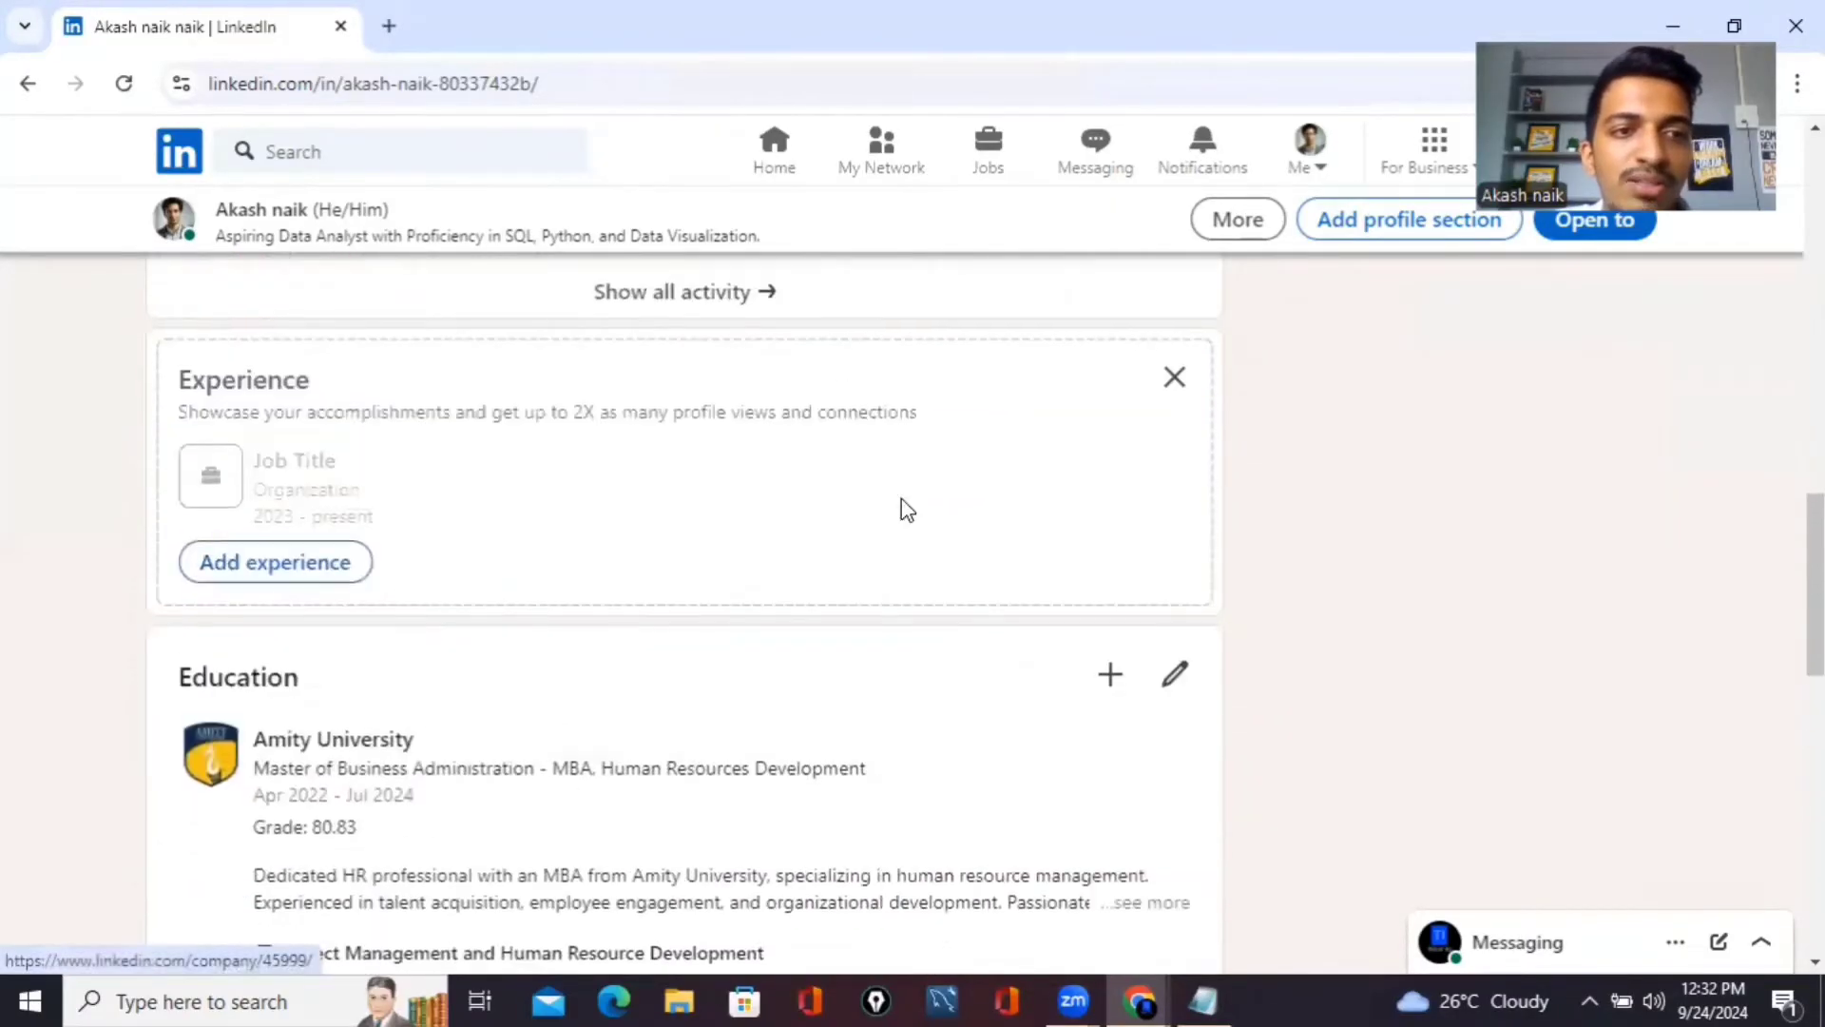
right_click(905, 508)
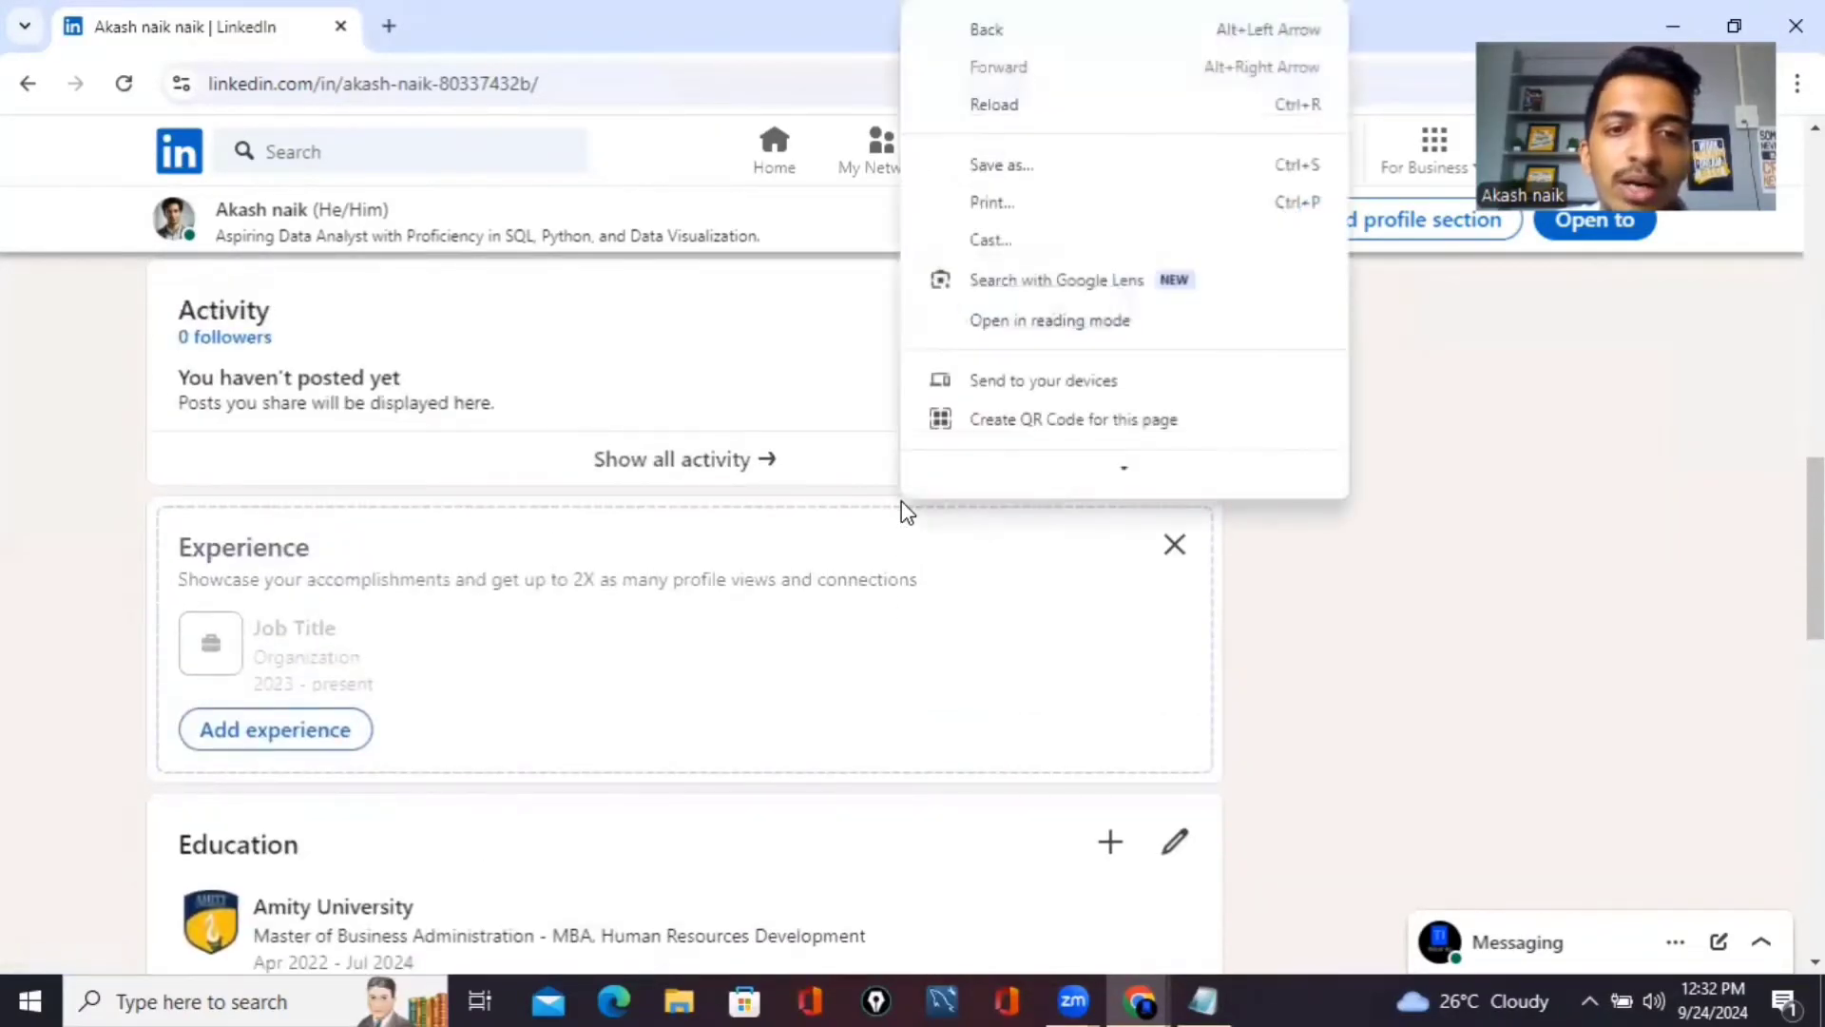
click(770, 378)
scroll(770, 378, up, 10)
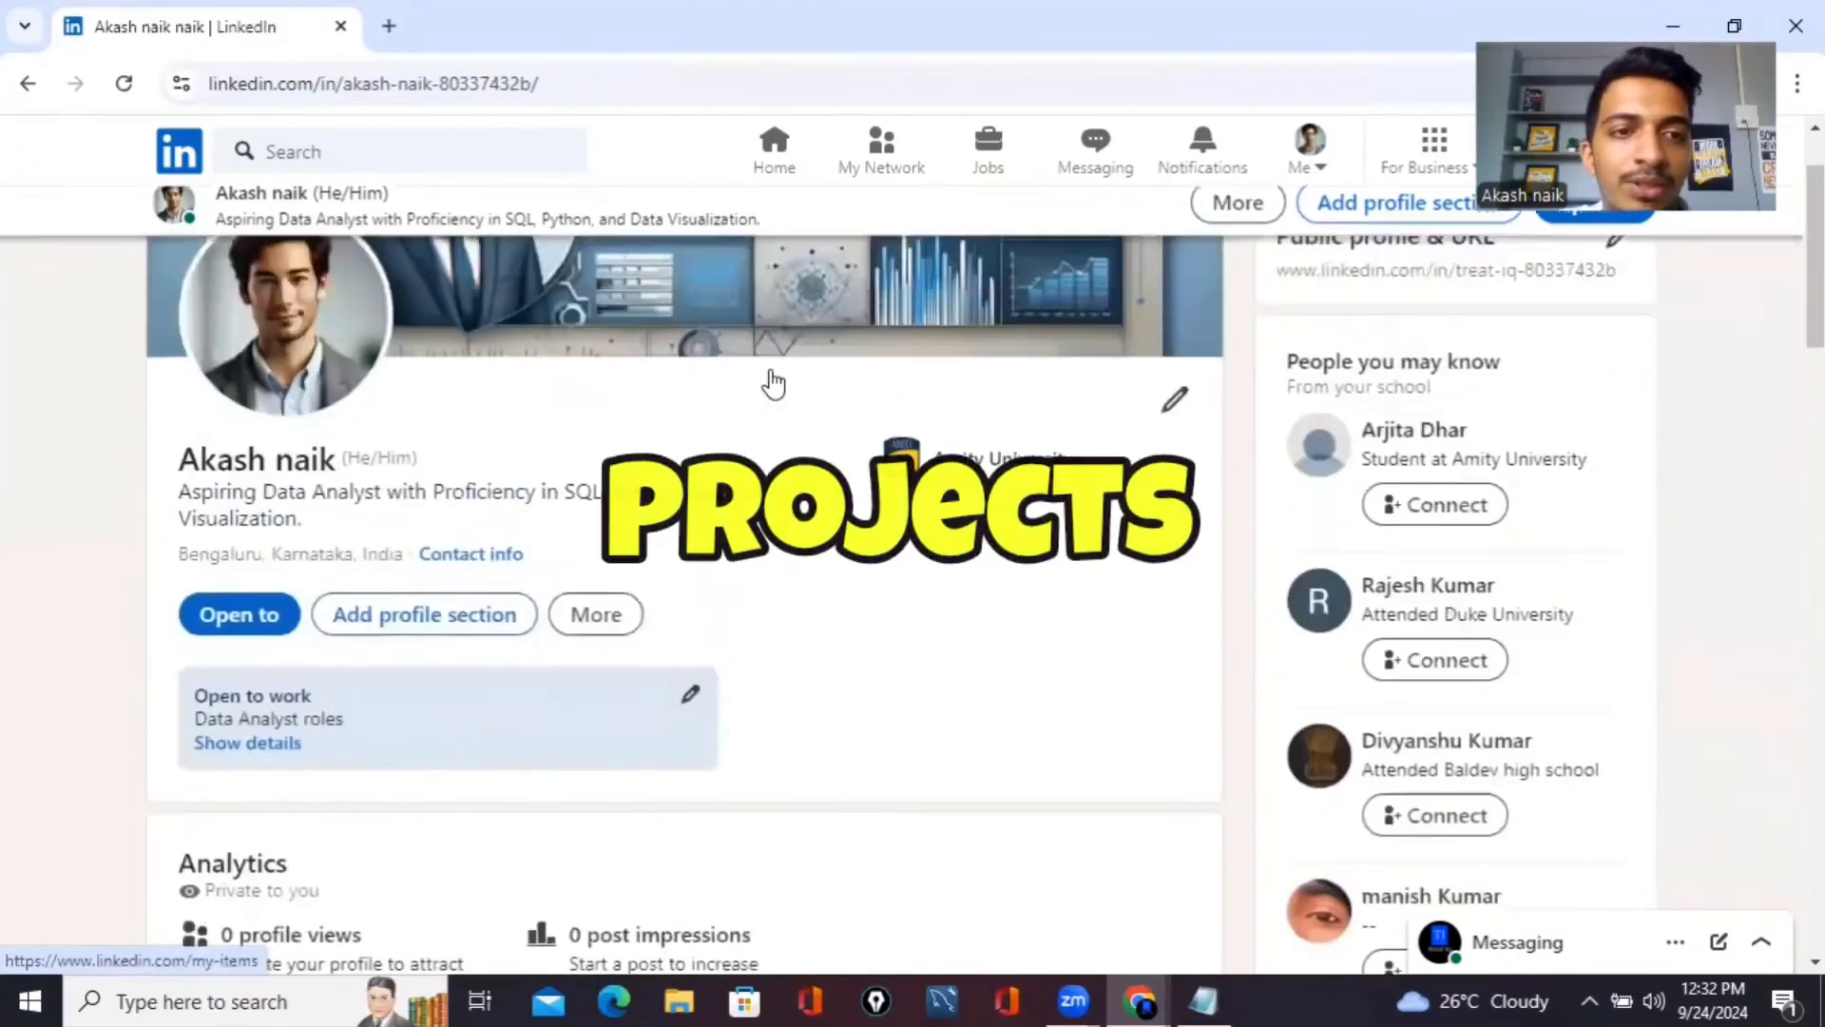
scroll(772, 382, up, 2)
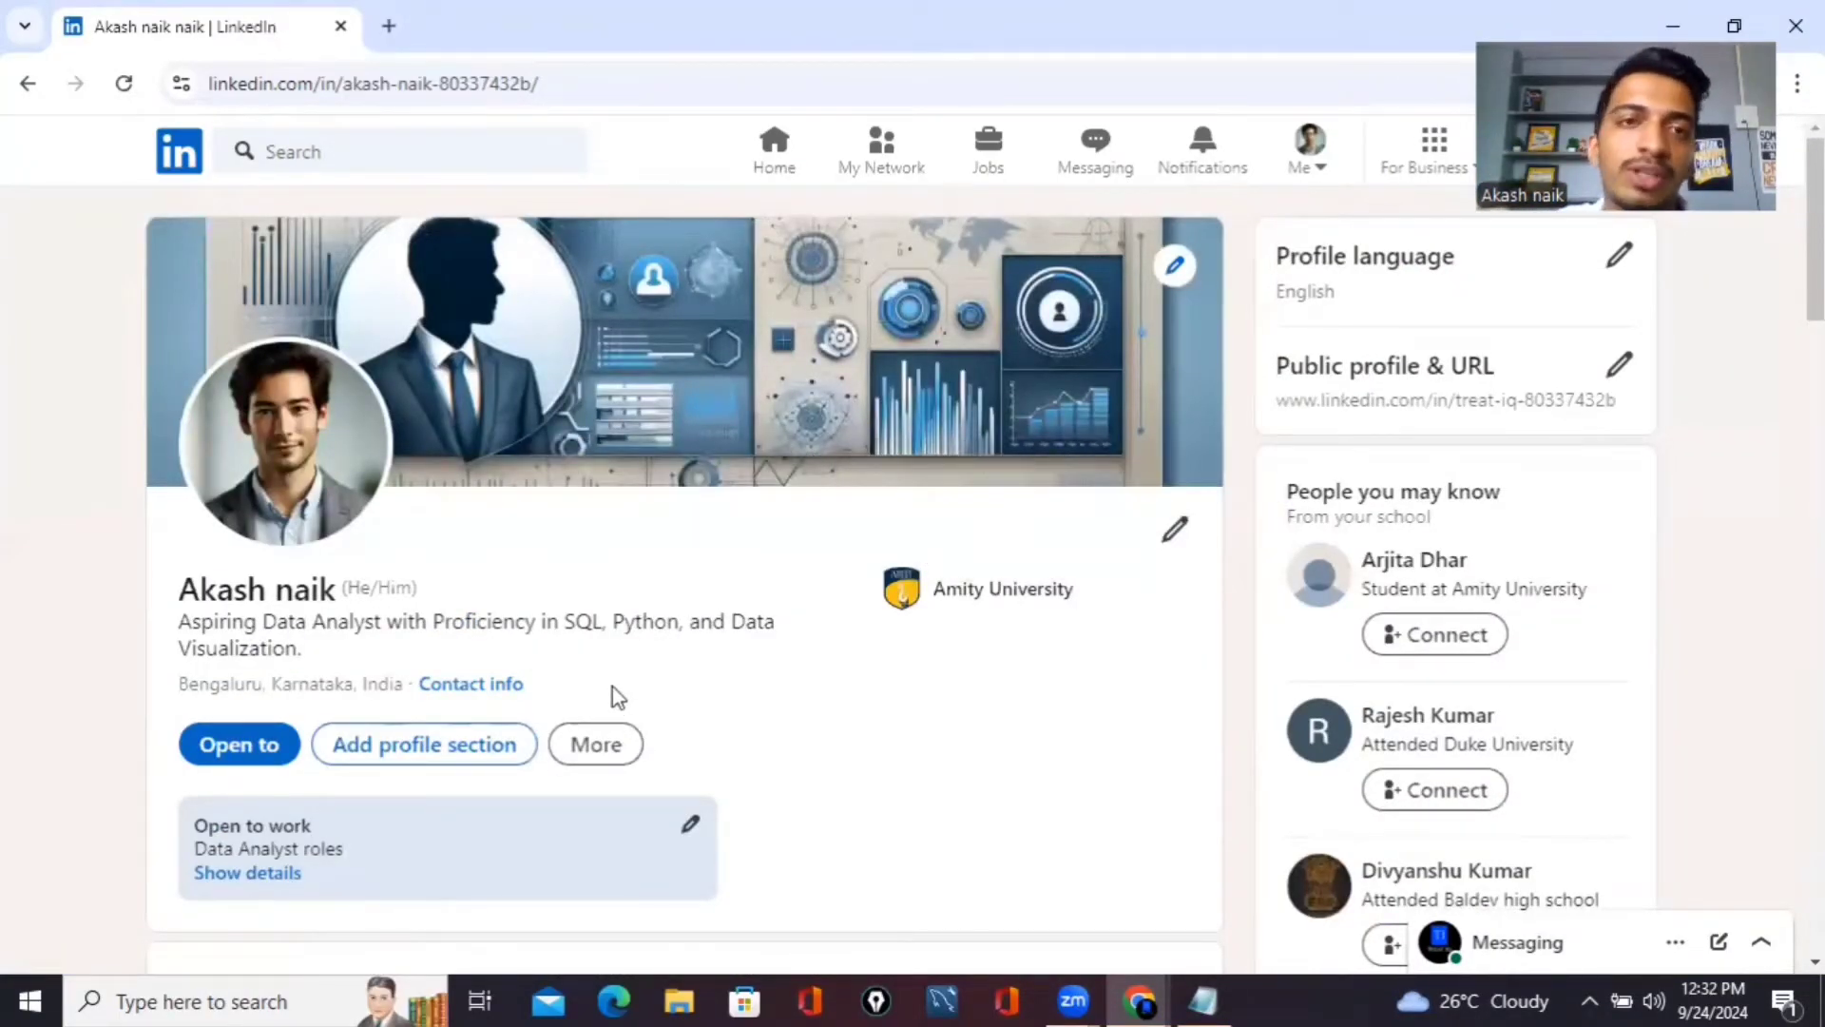
Start a new project entry from the recommended sections that can be added to the profile
click(608, 743)
scroll(609, 743, down, 2)
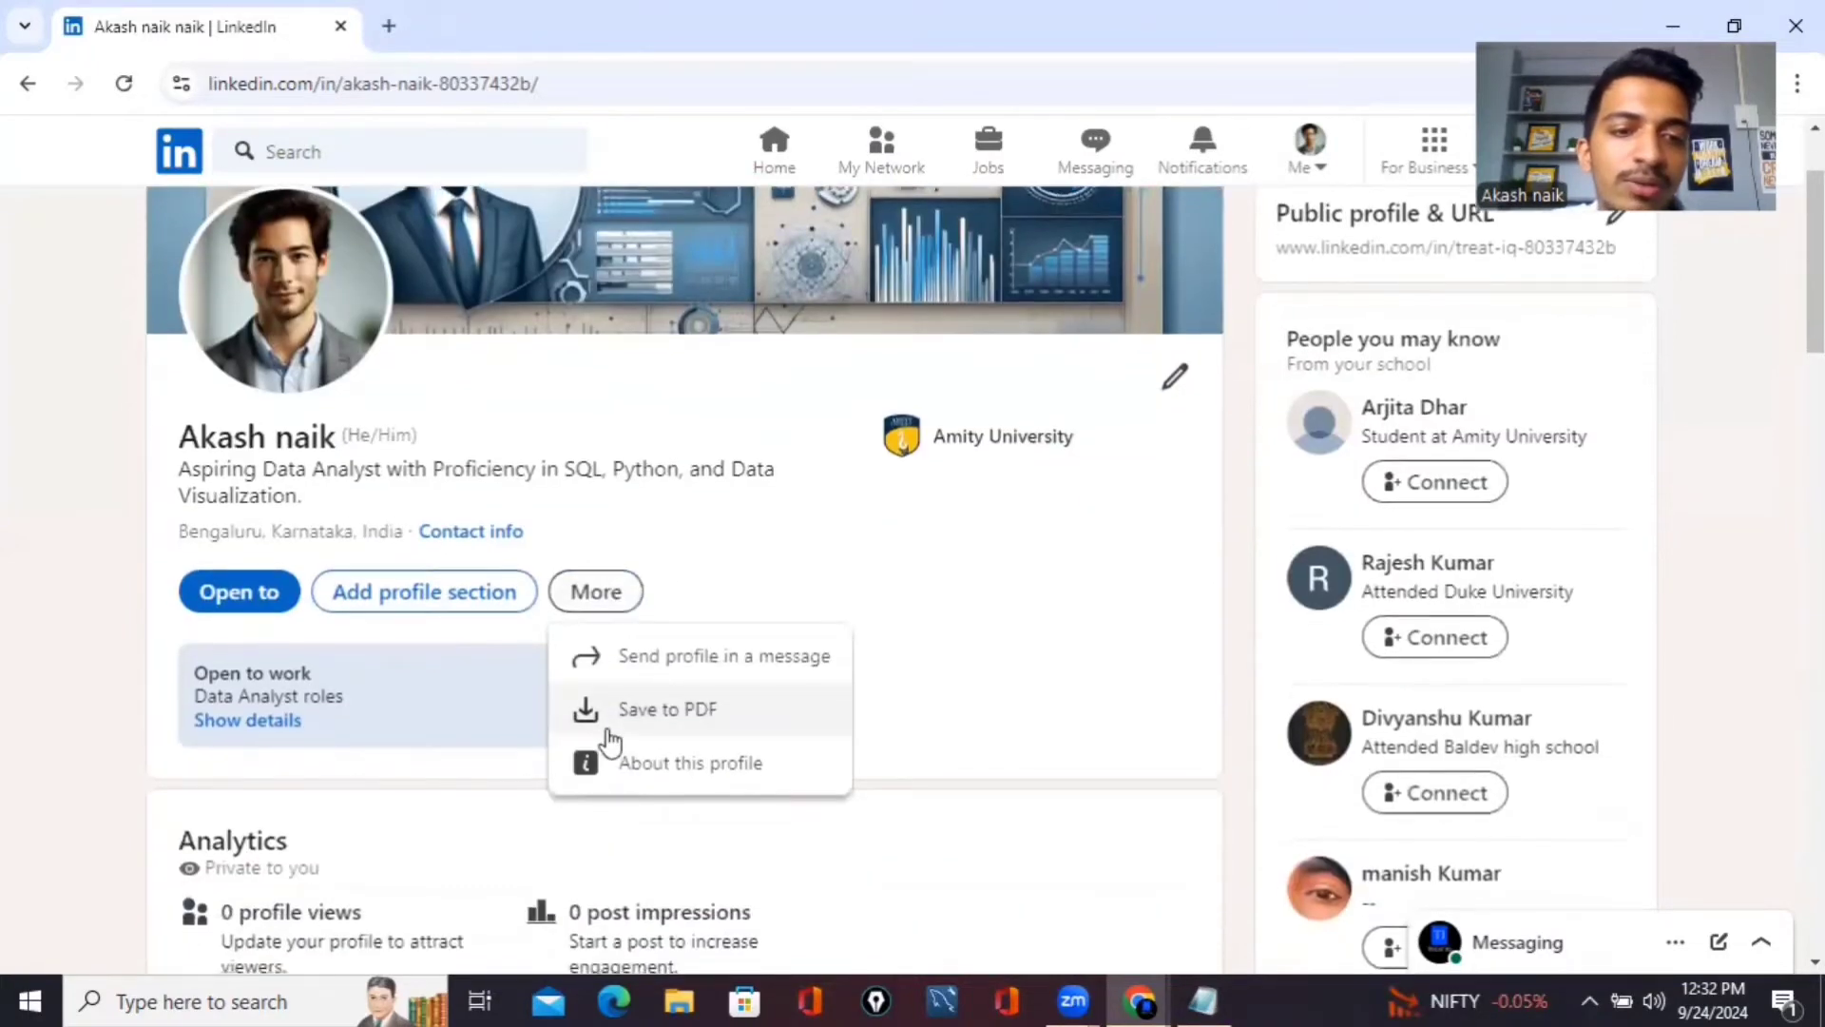
click(448, 599)
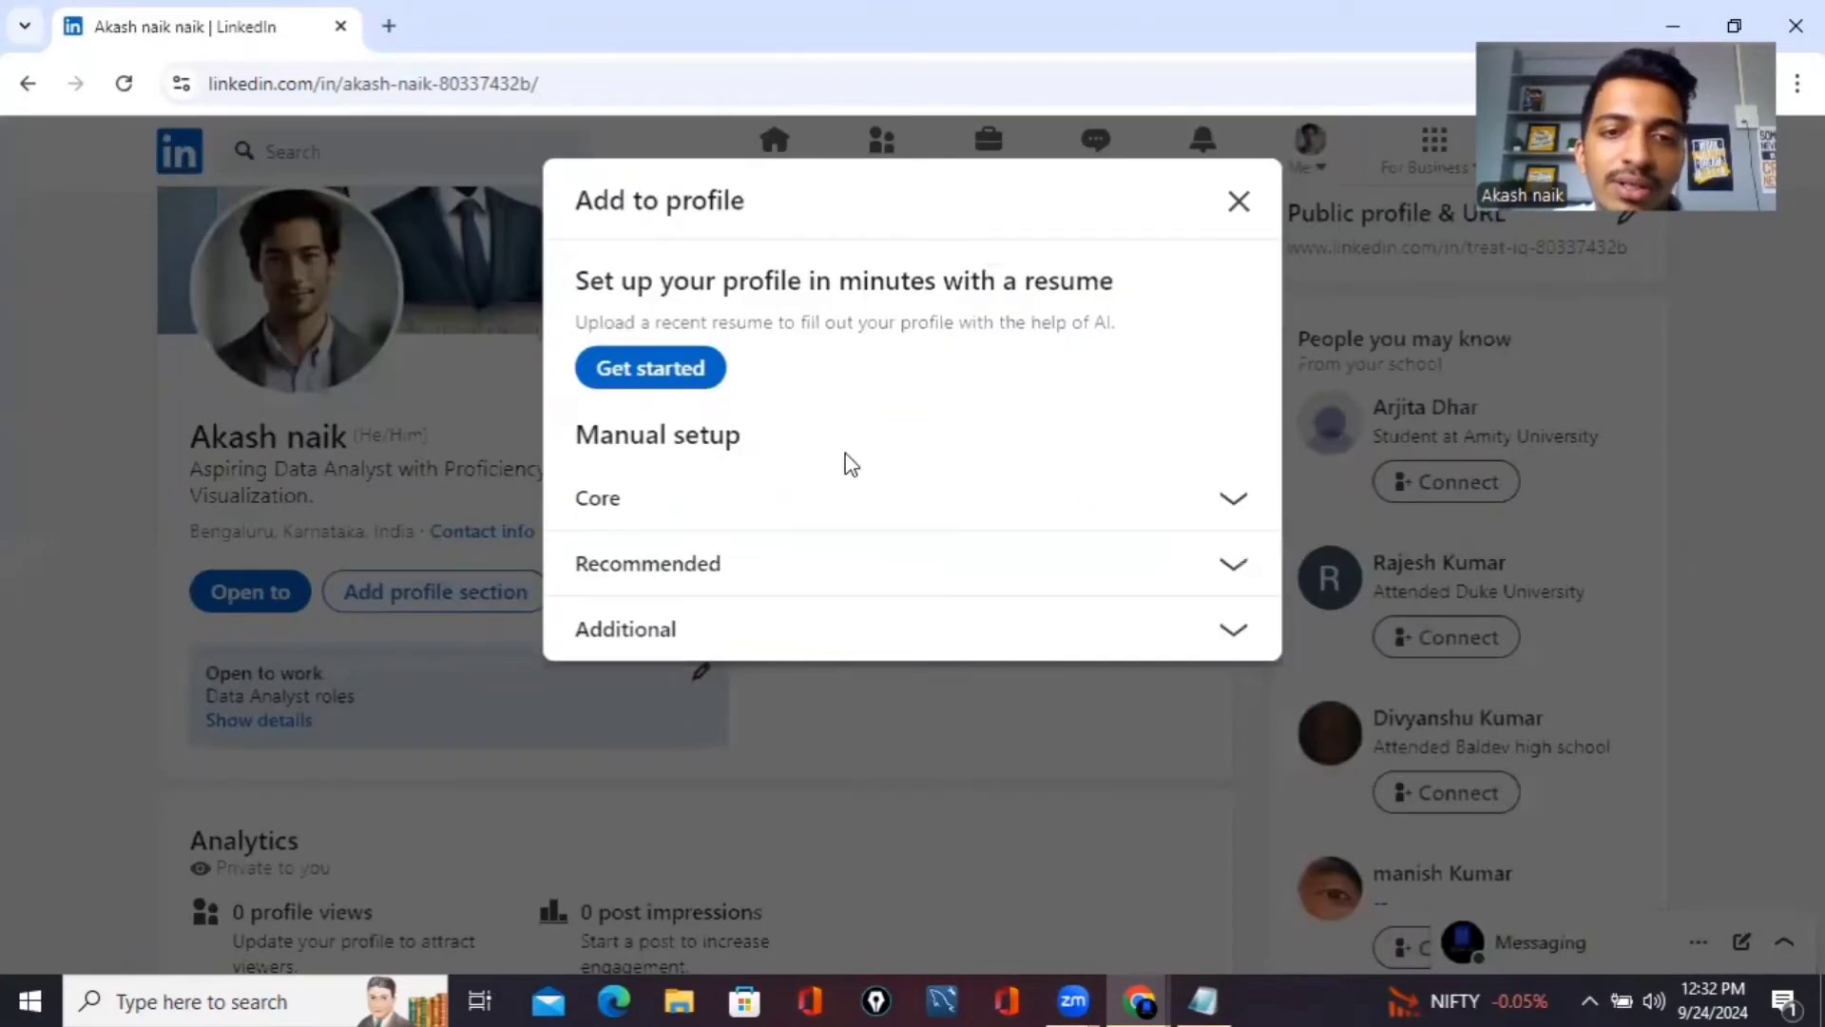
click(1171, 516)
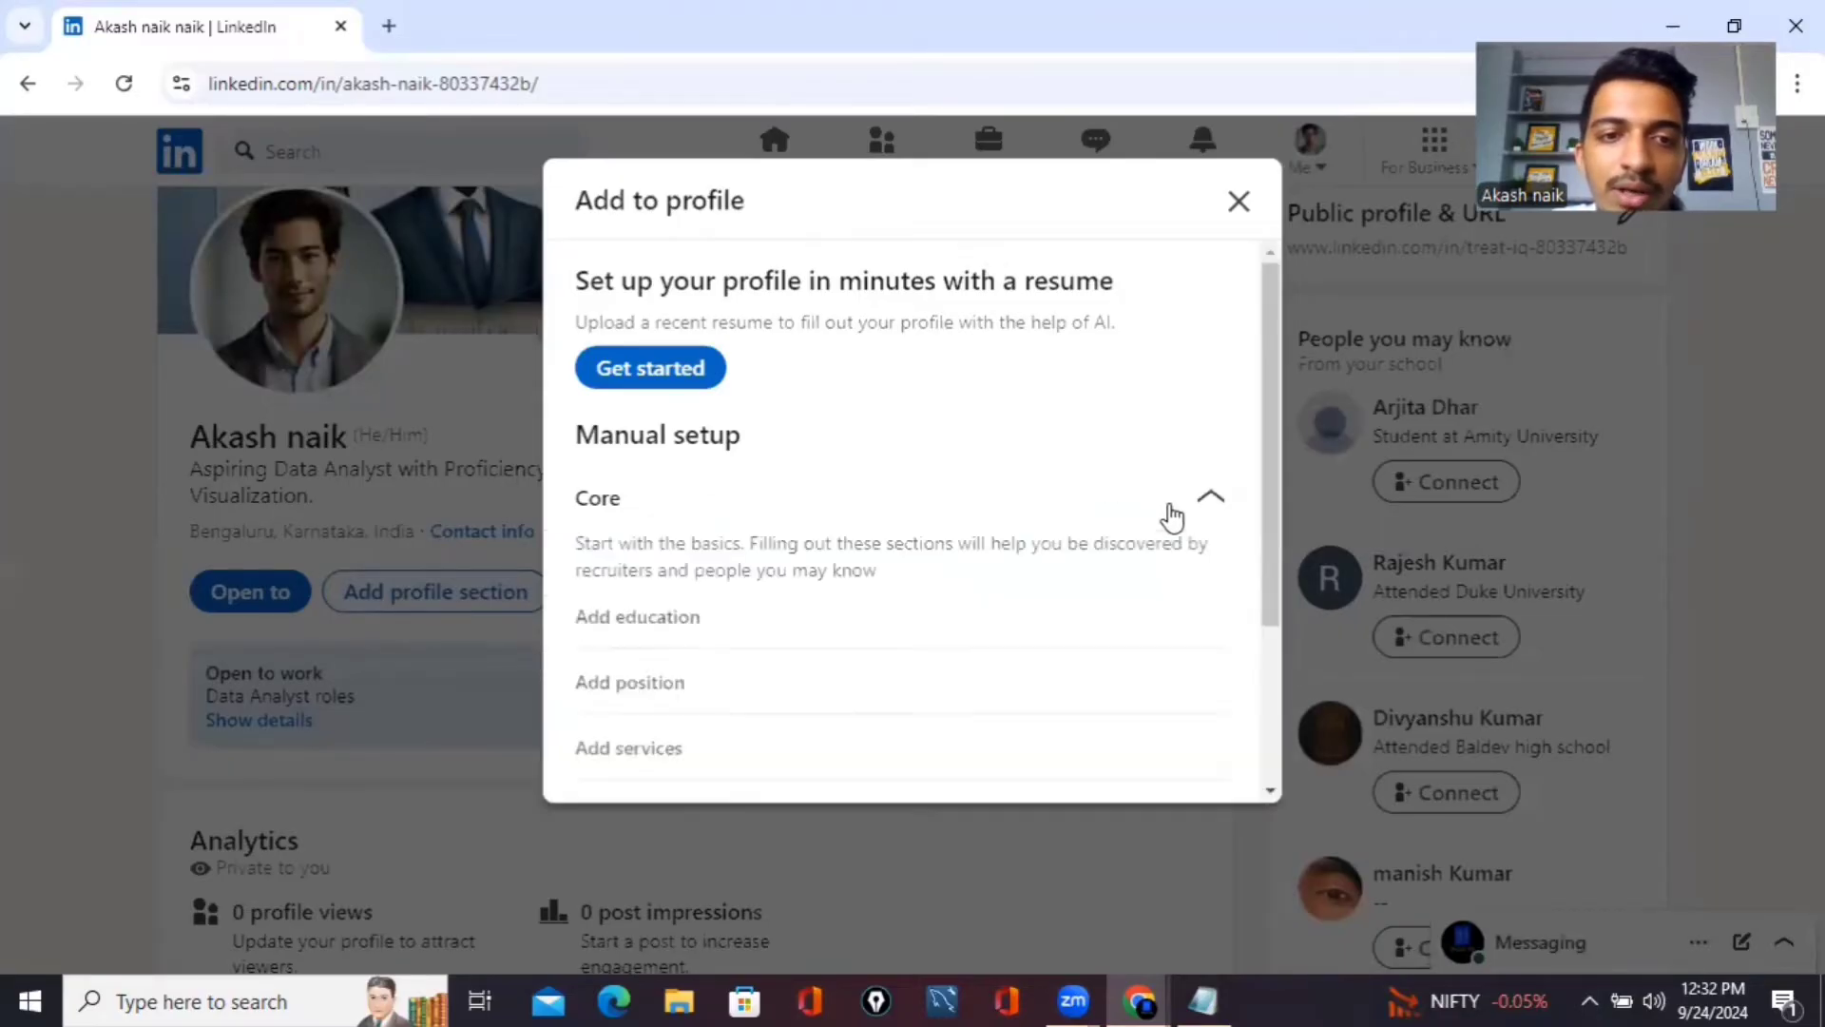
scroll(797, 723, down, 3)
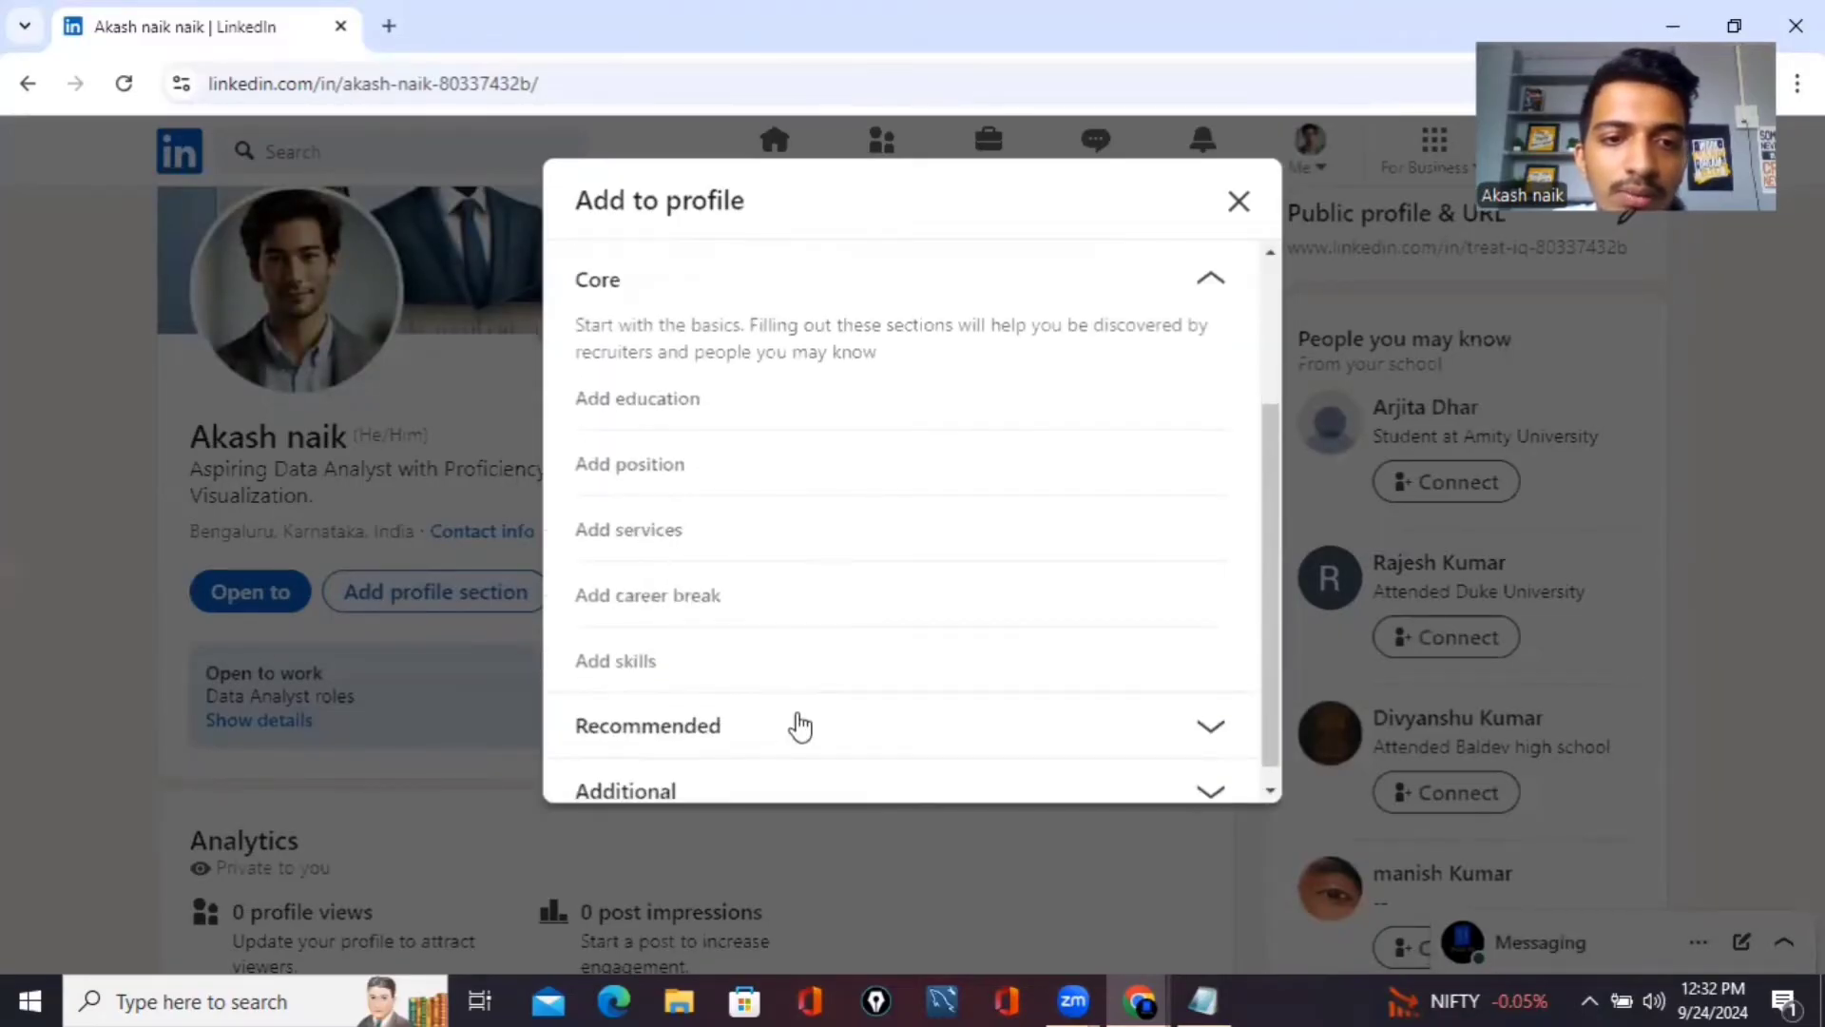
click(800, 720)
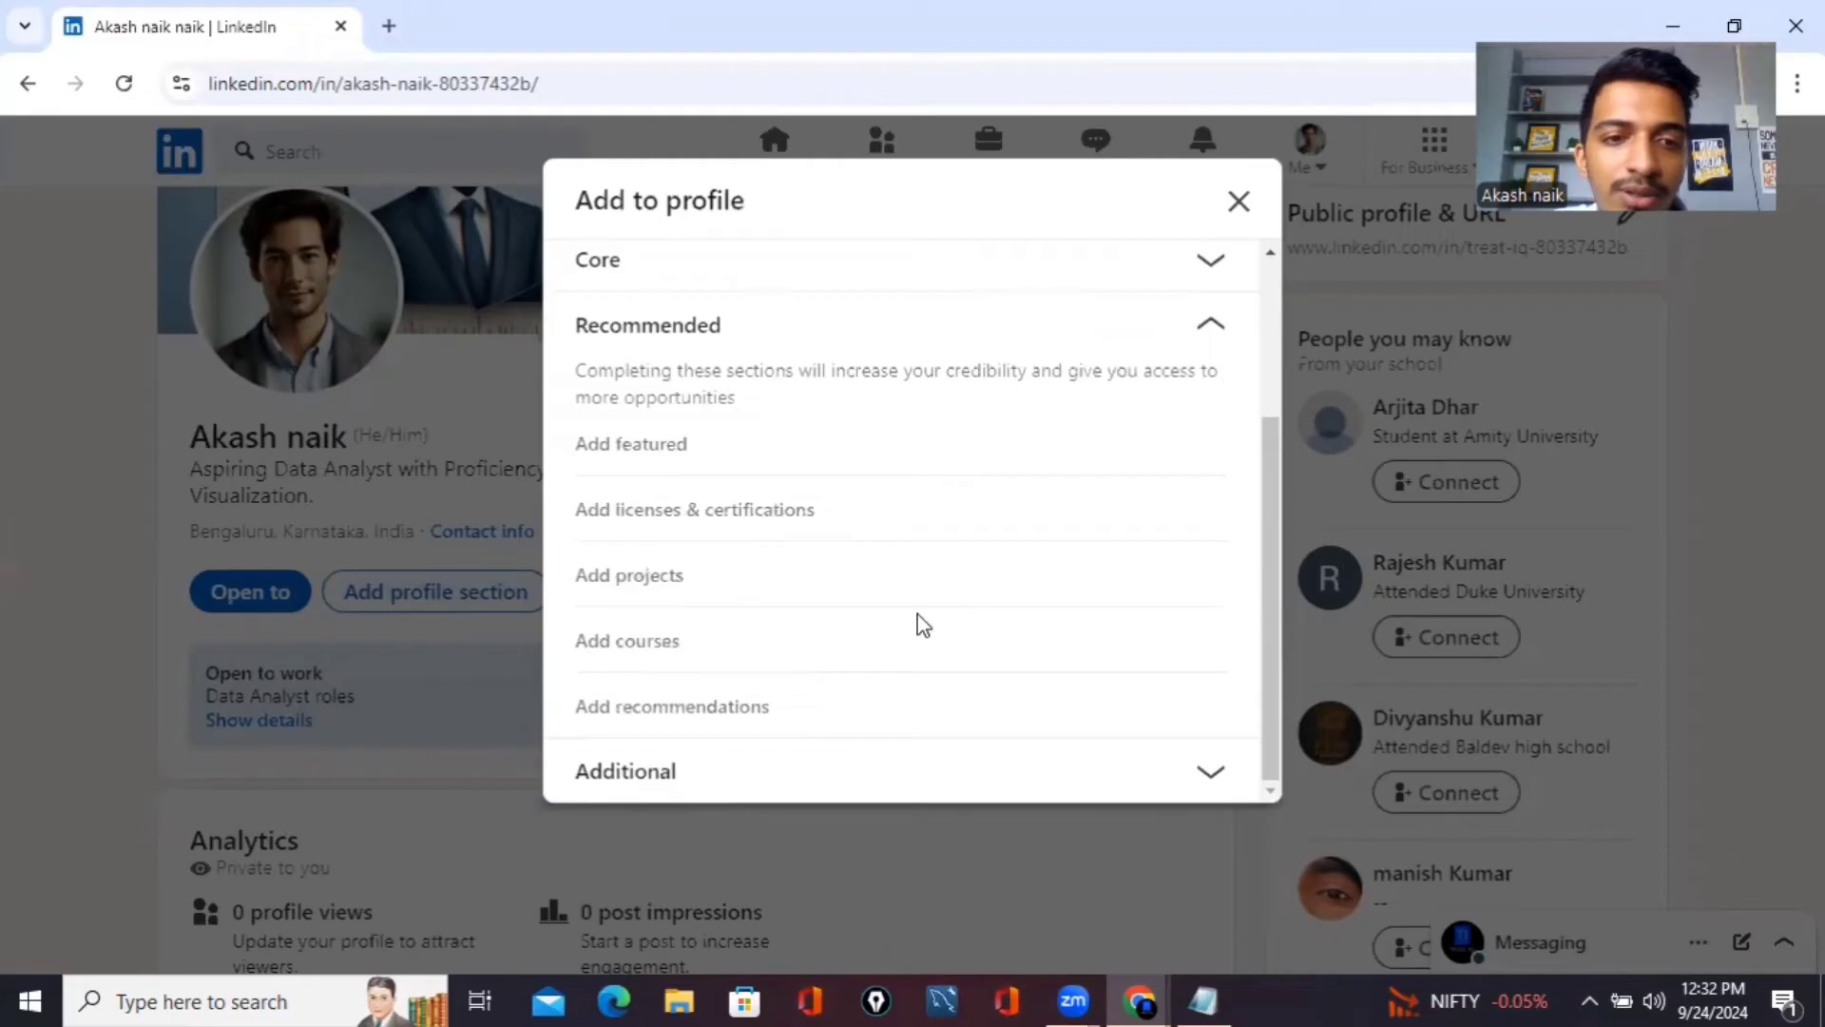
click(658, 576)
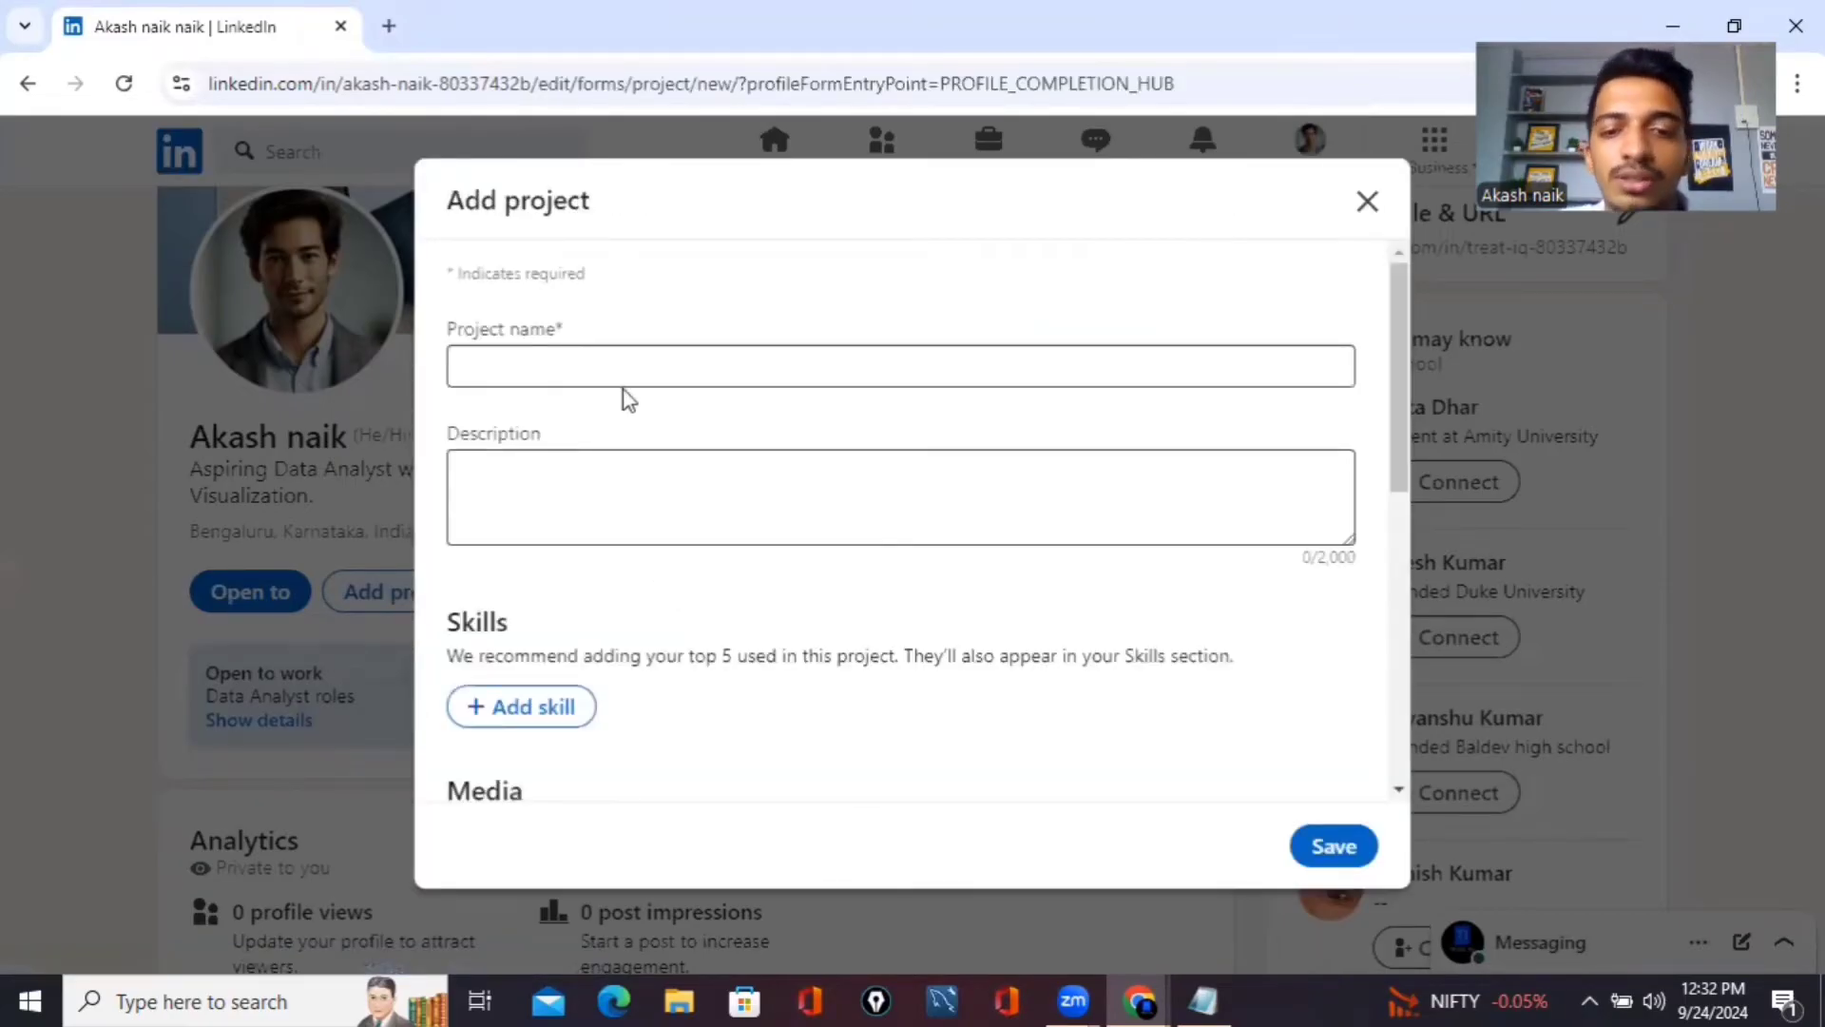
Copy "Sales Data Analysis and Visualization" from the Notepad notes and paste it as the project name
click(1230, 989)
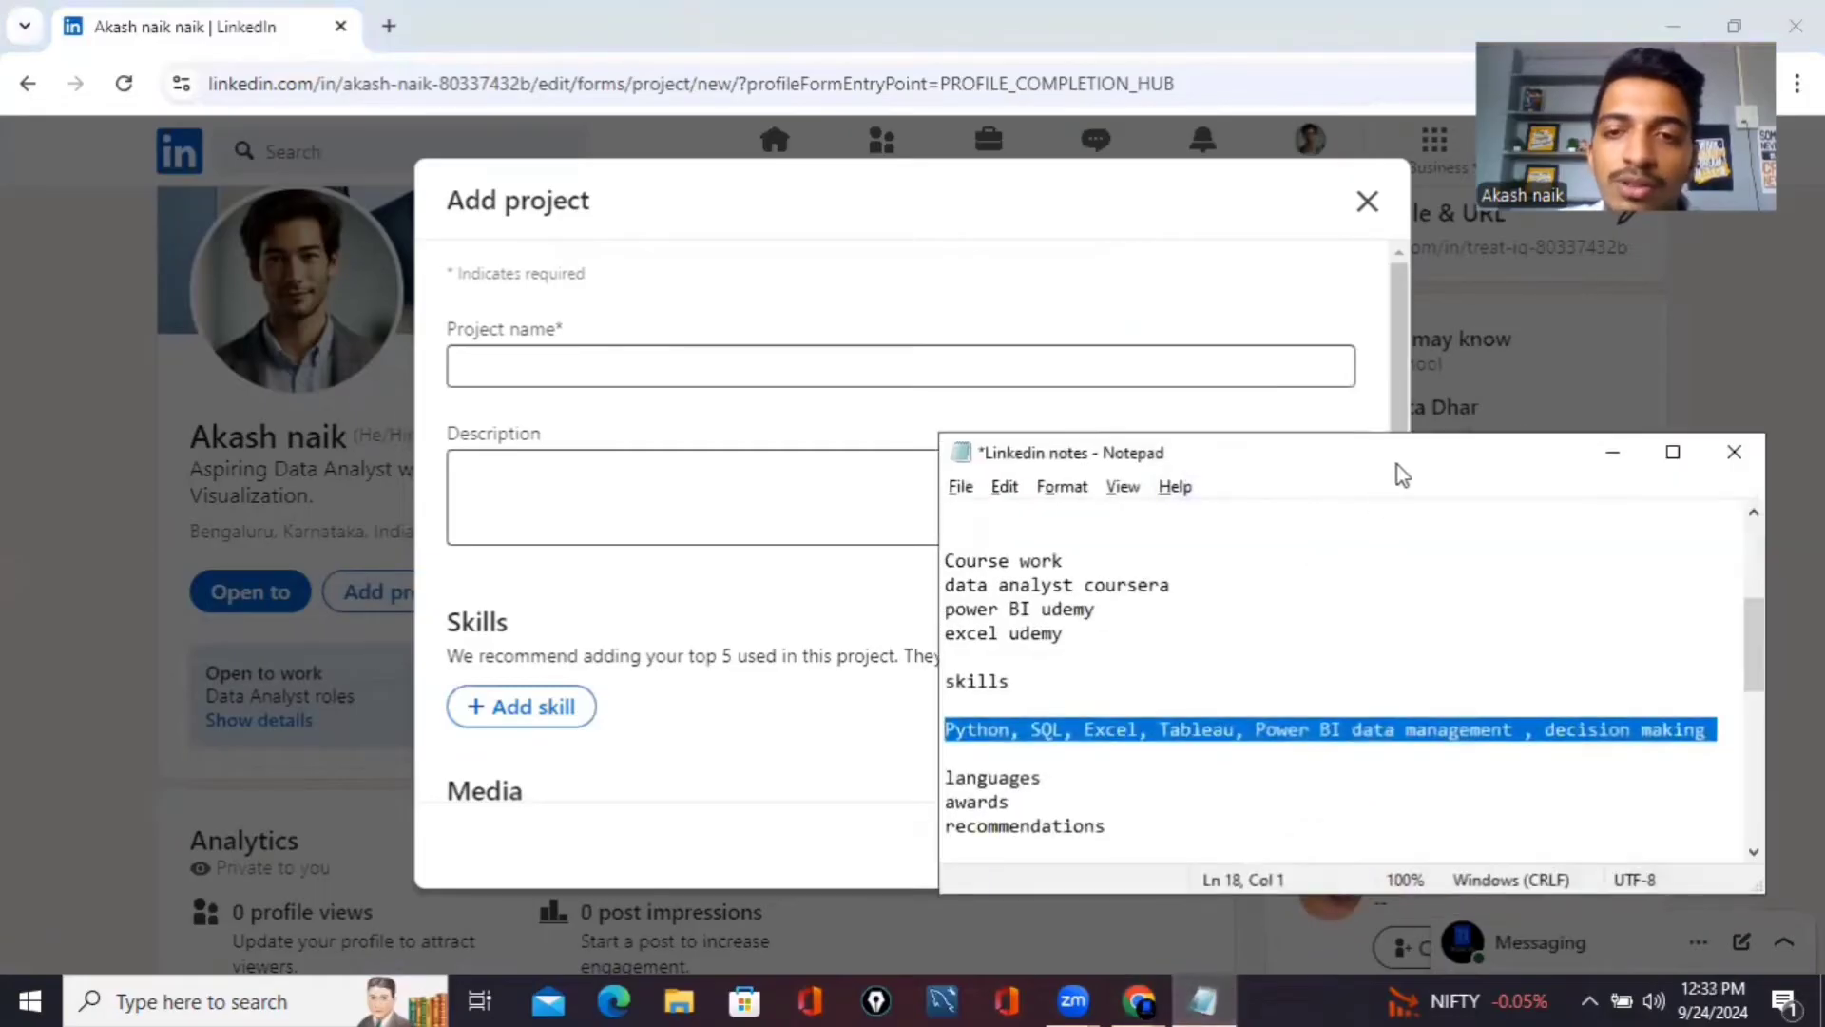
drag(1397, 464, 1353, 243)
scroll(1294, 343, down, 2)
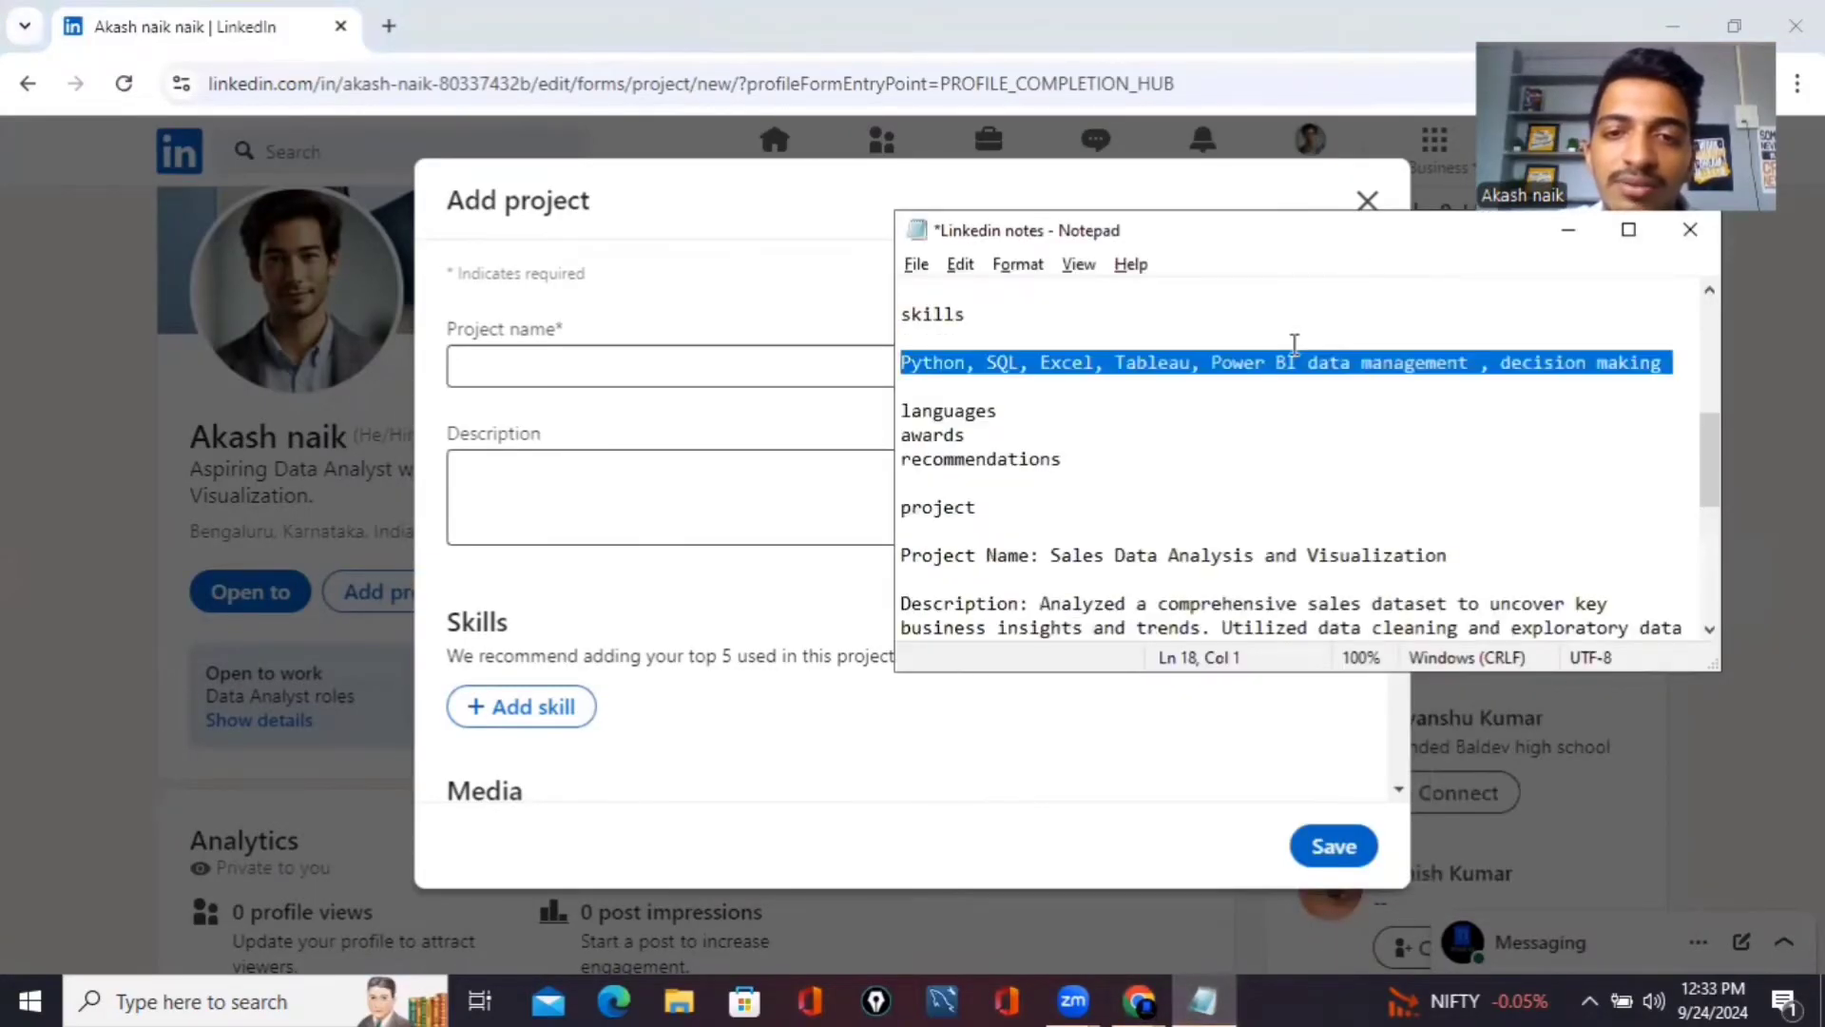
click(1211, 515)
drag(1049, 559, 1374, 576)
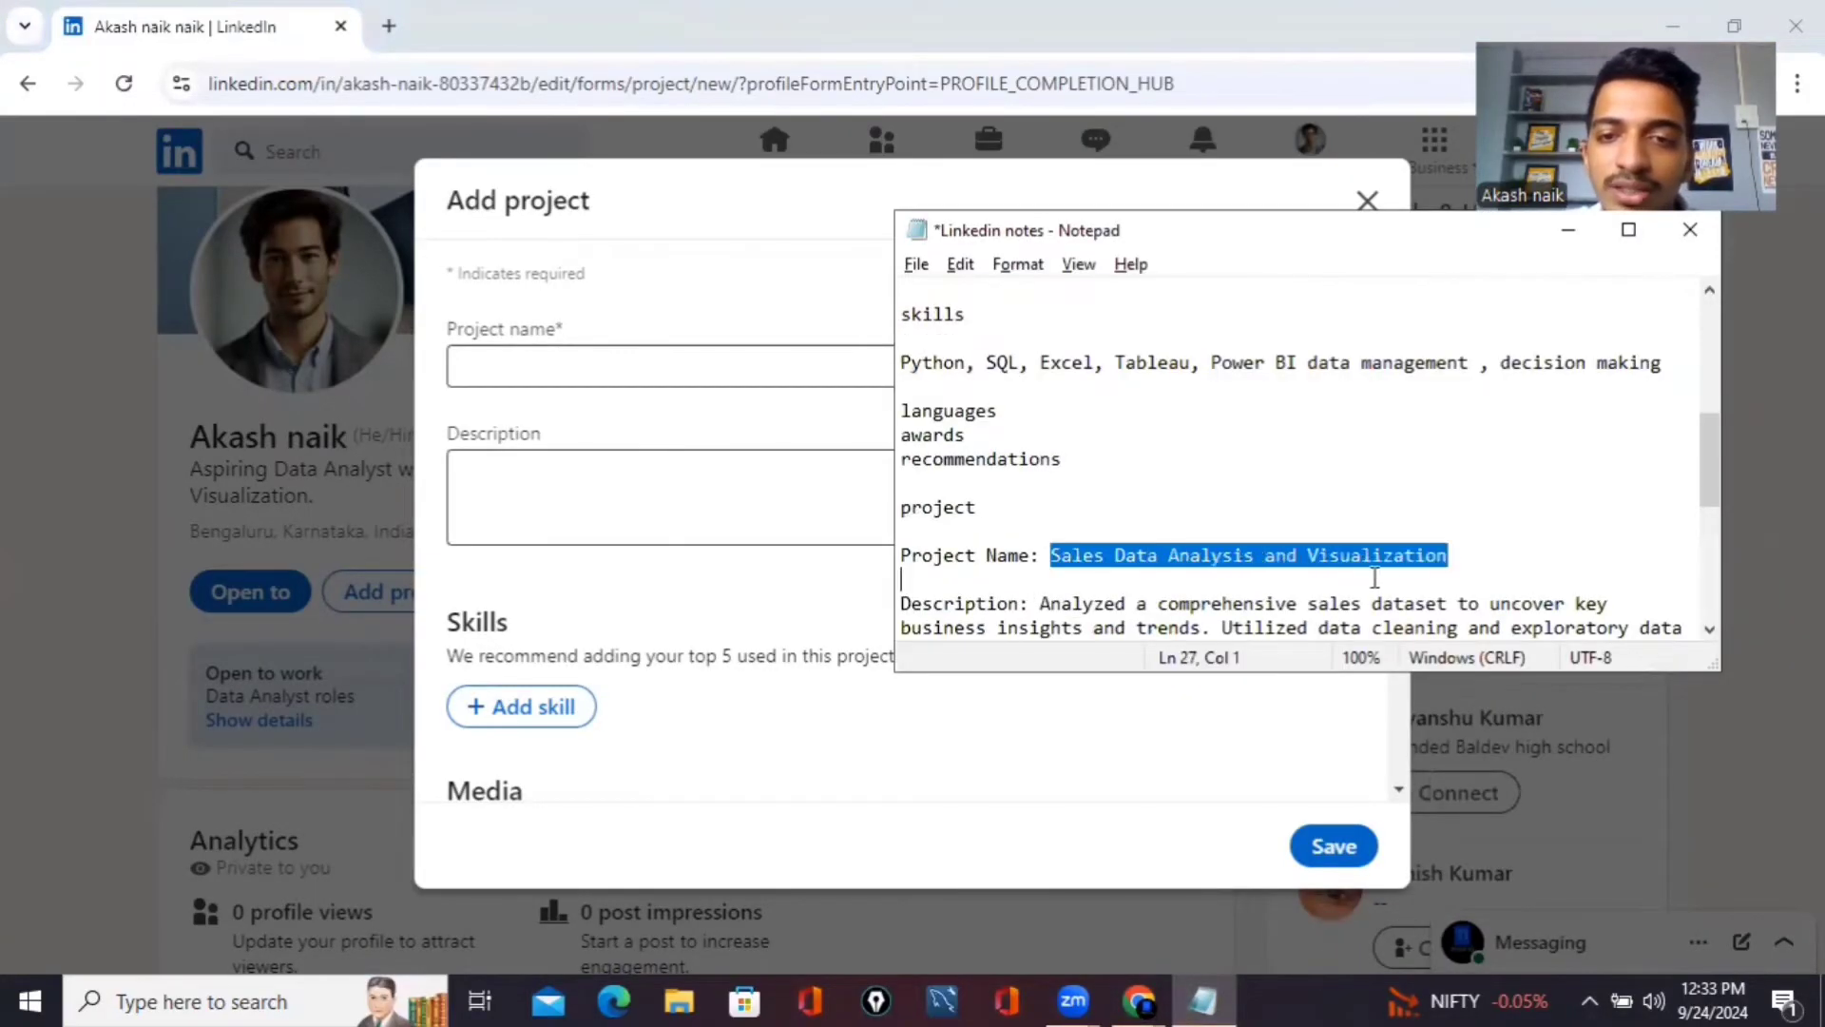
right_click(1391, 569)
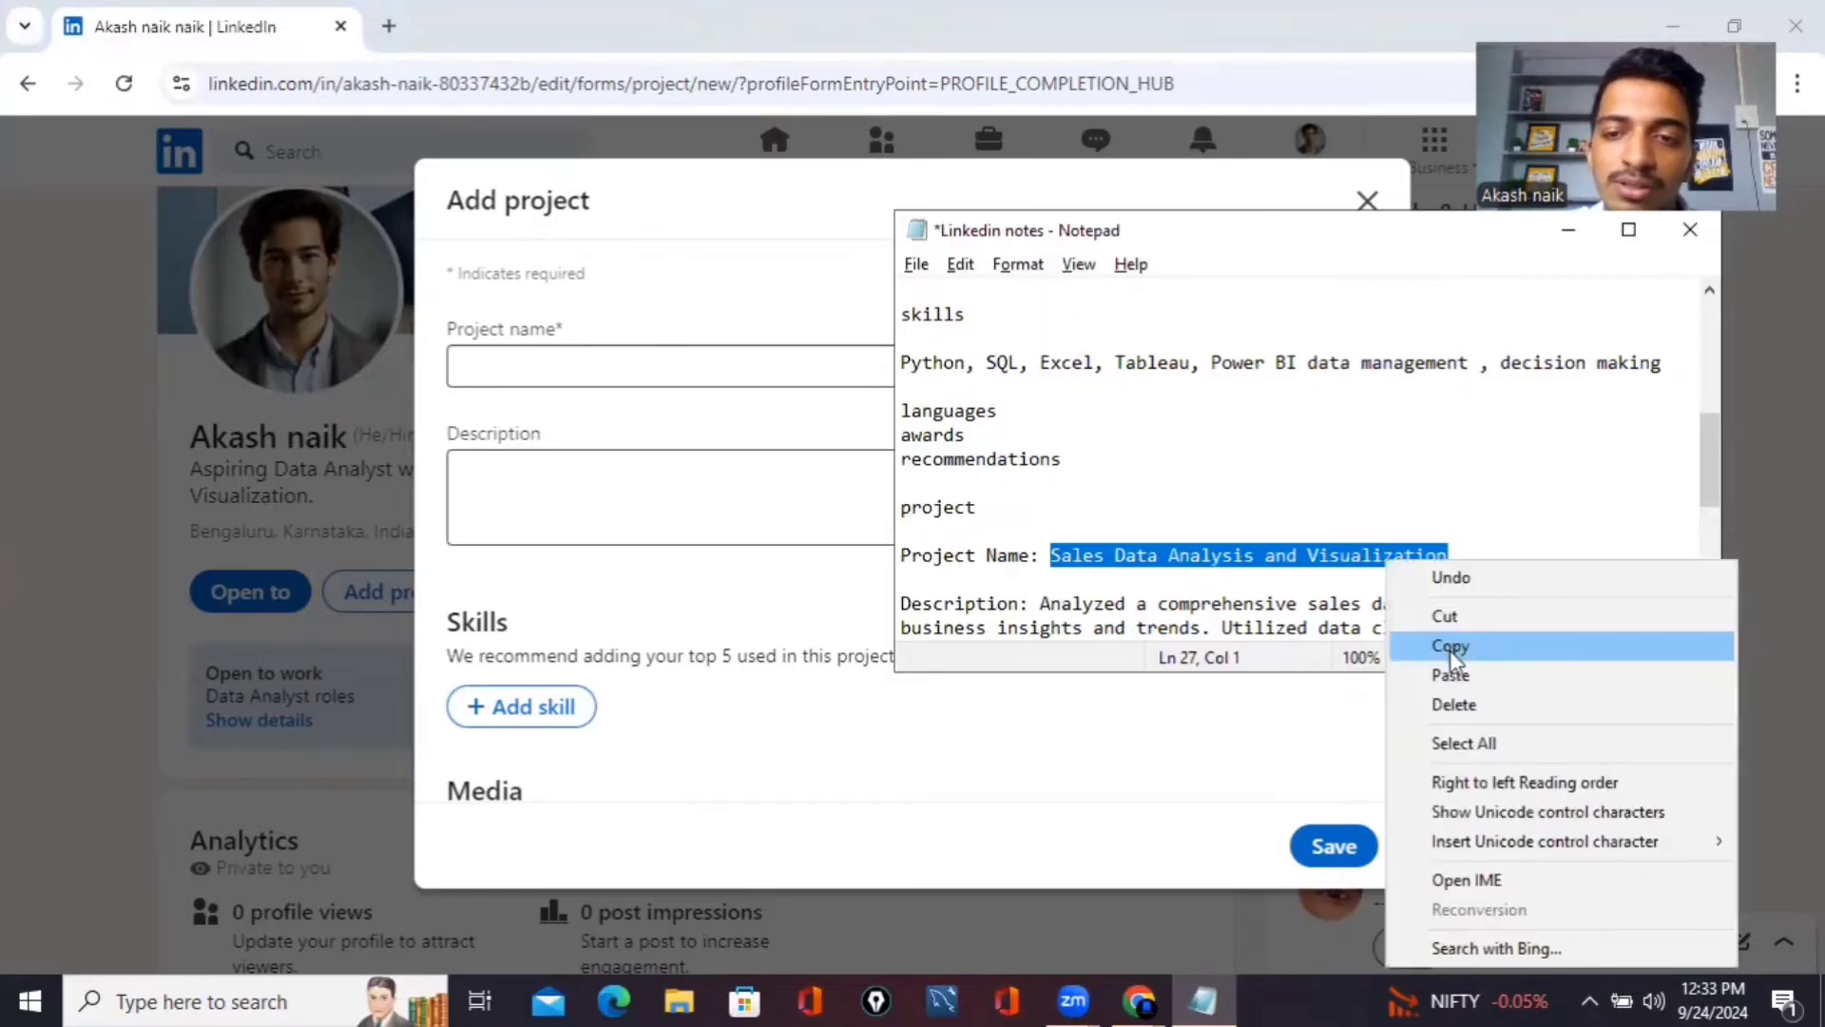
click(1564, 641)
click(577, 362)
key(ctrl+v)
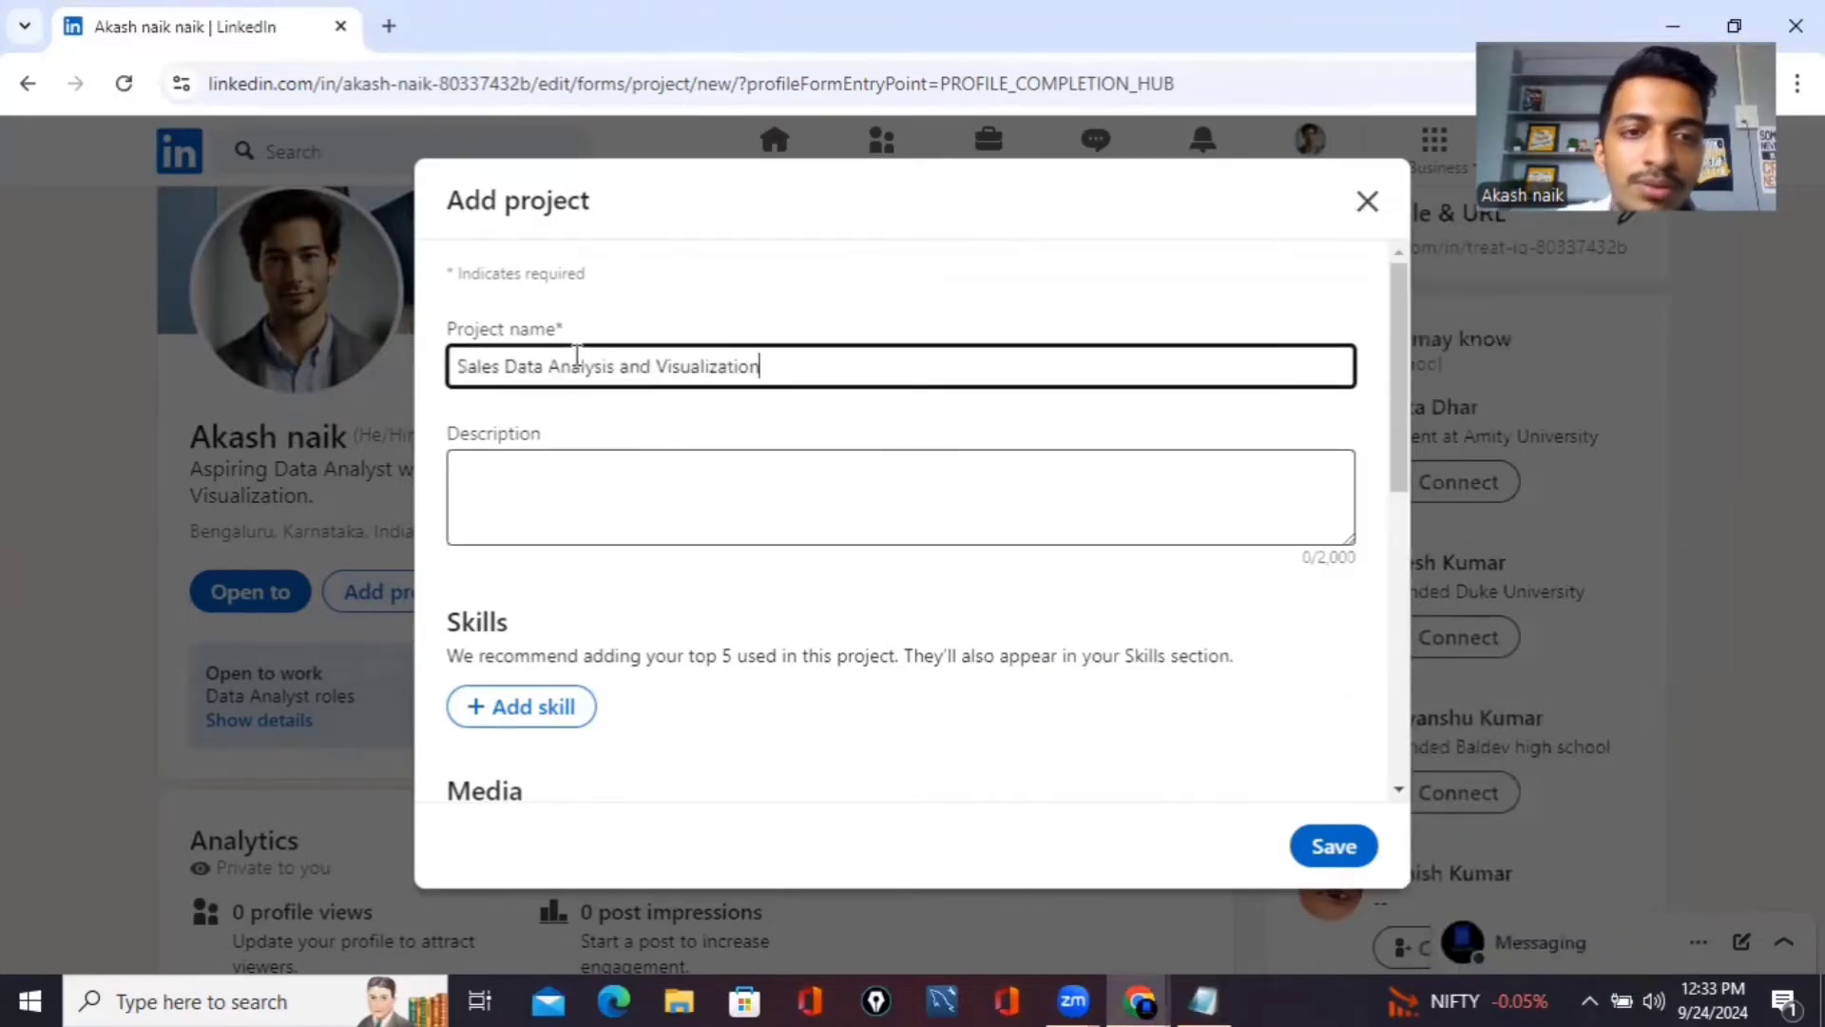
Copy the project's description text from the Notepad notes, without the "Description:" label, and paste it into the project description
click(1329, 888)
click(1203, 1001)
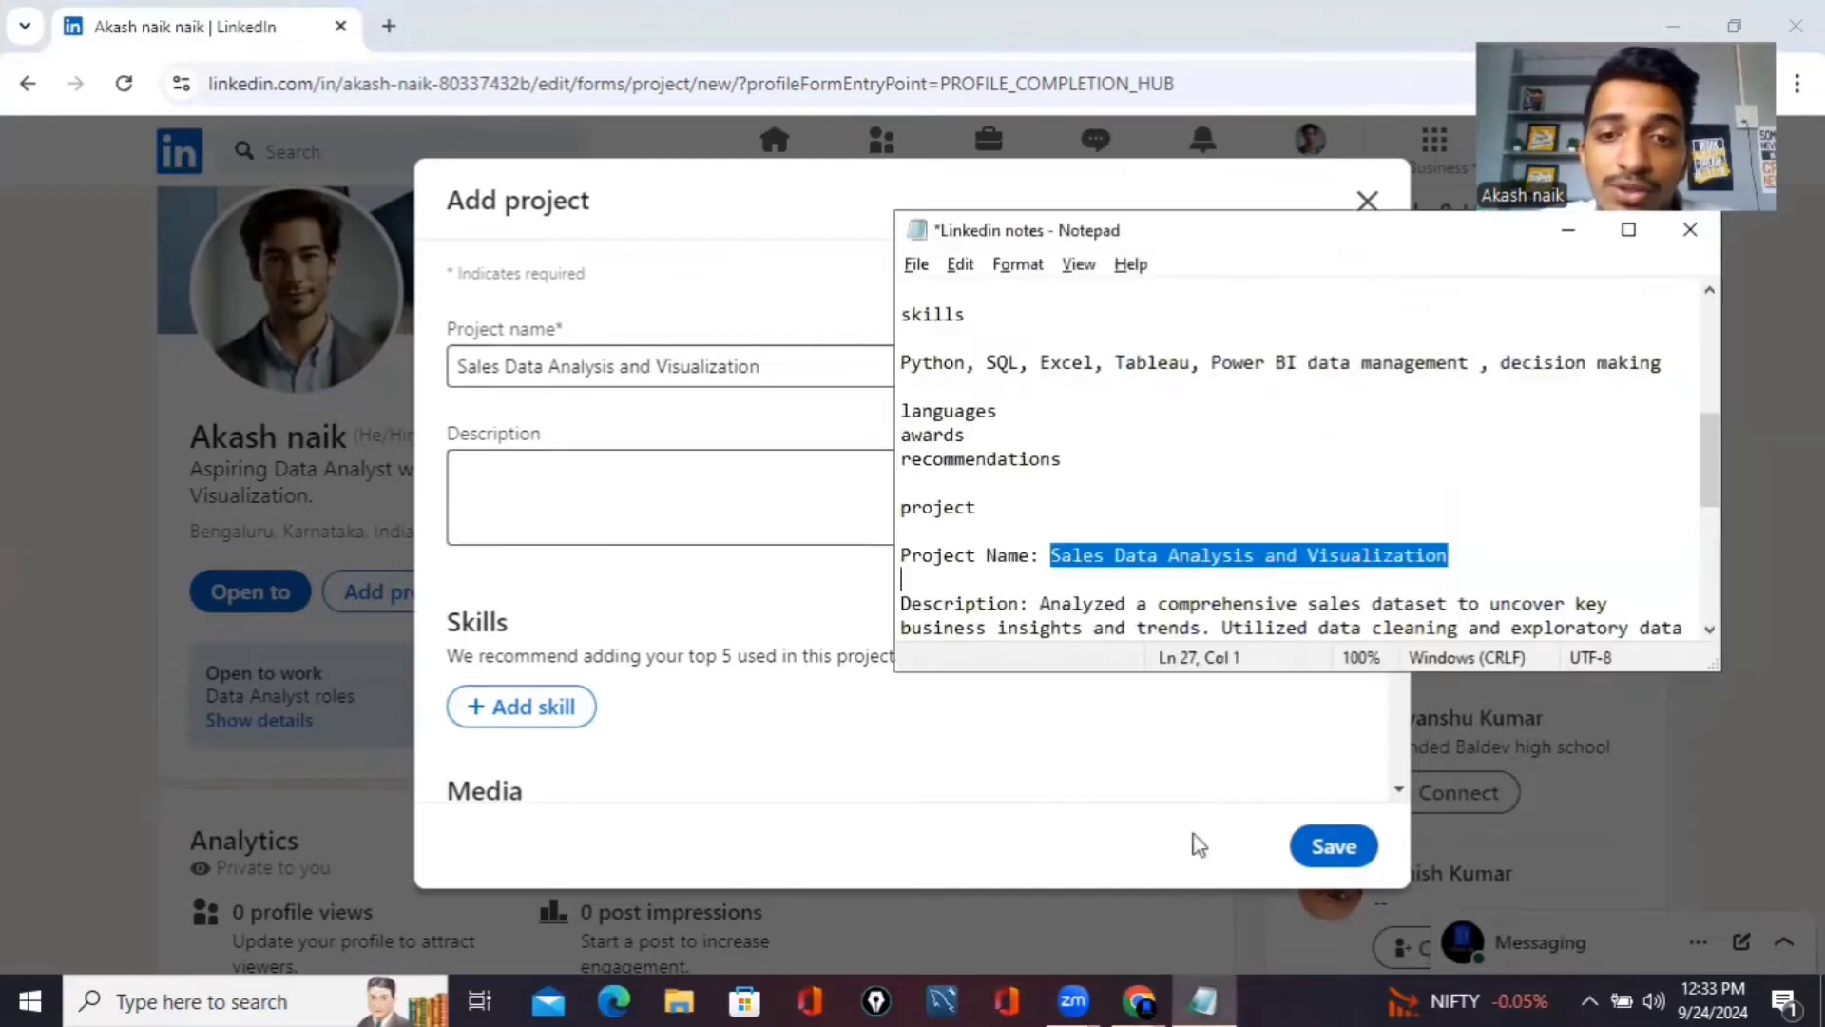
scroll(1342, 406, down, 3)
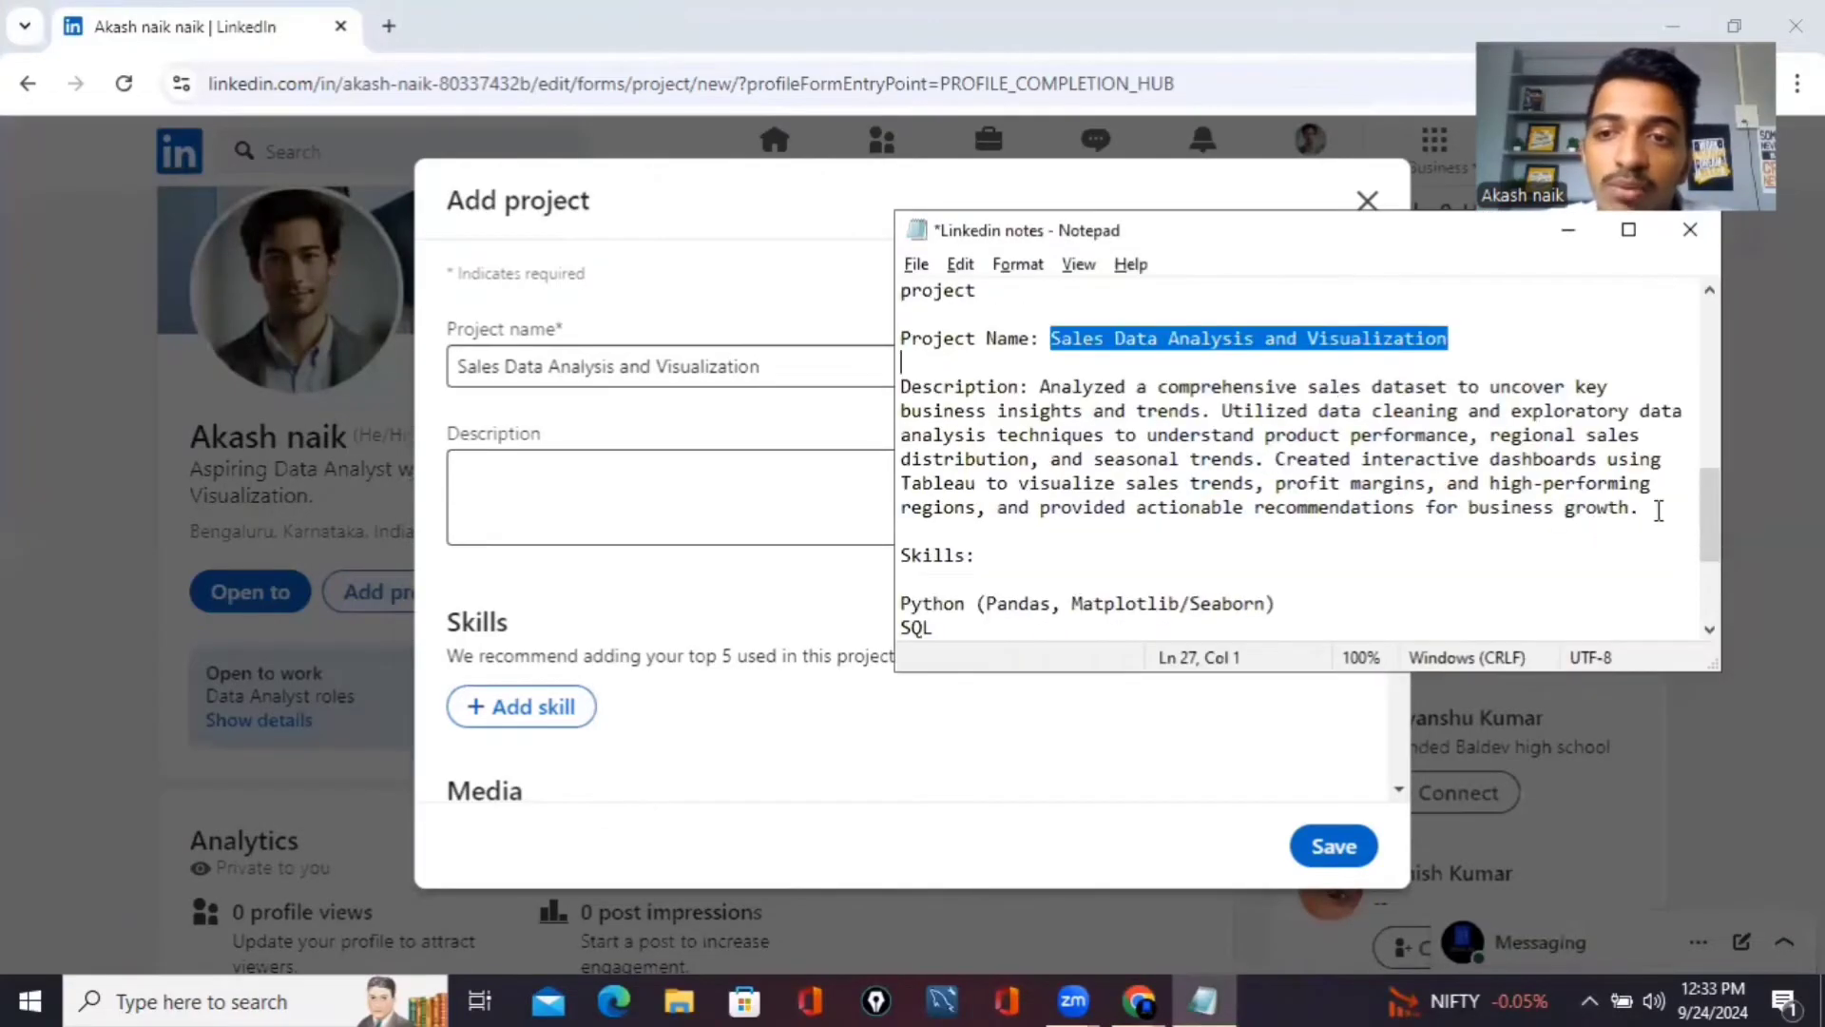
drag(1658, 511, 907, 390)
right_click(905, 390)
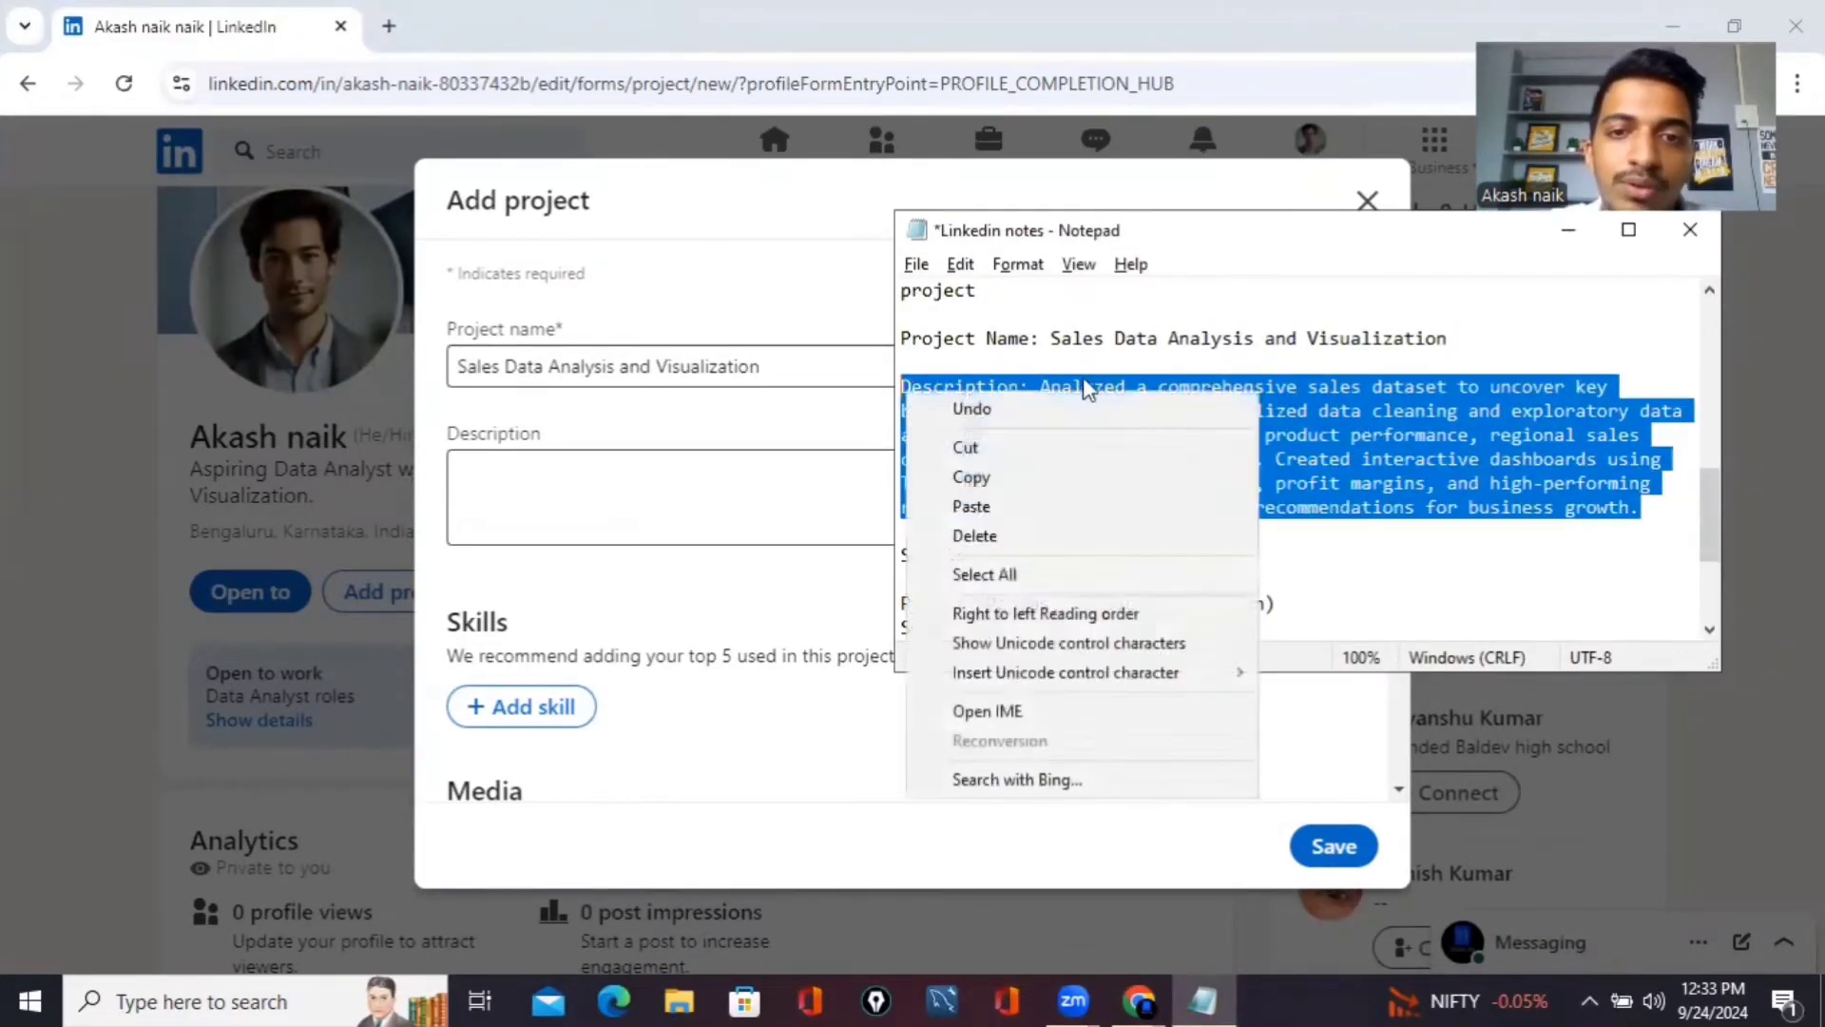
click(1098, 385)
drag(1043, 381, 1680, 497)
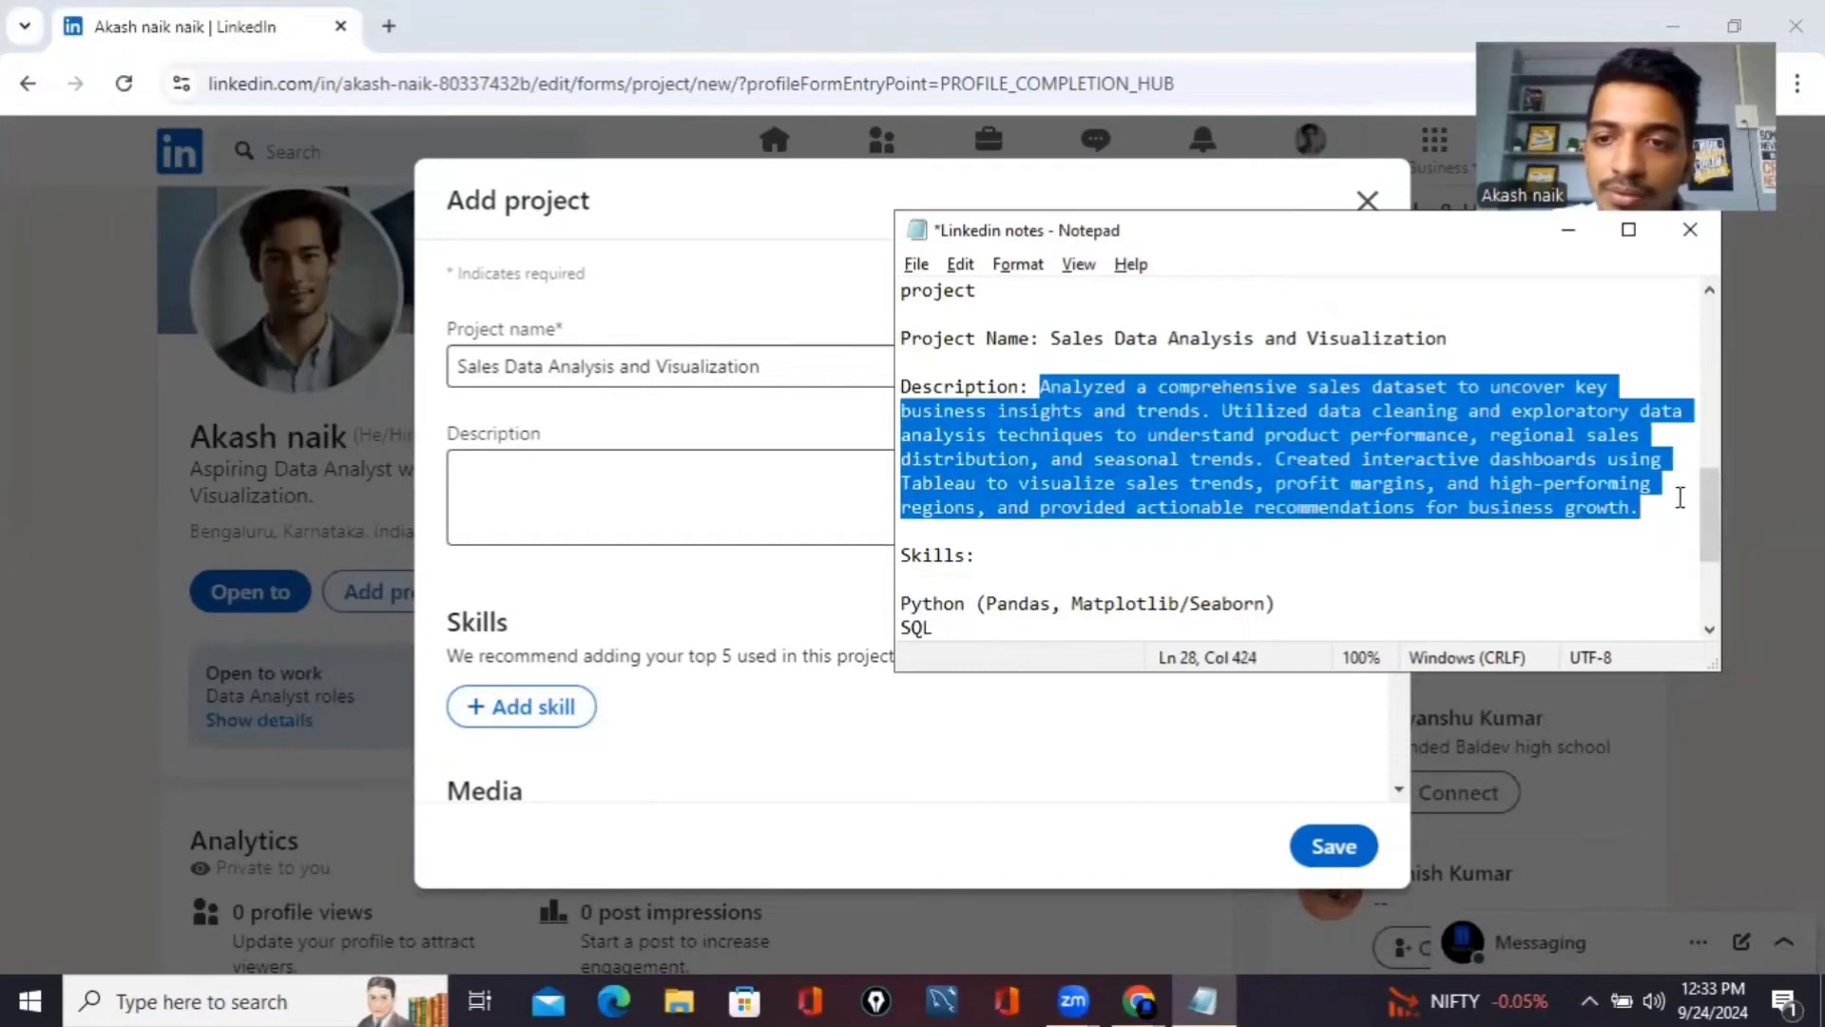
right_click(1457, 433)
click(1530, 517)
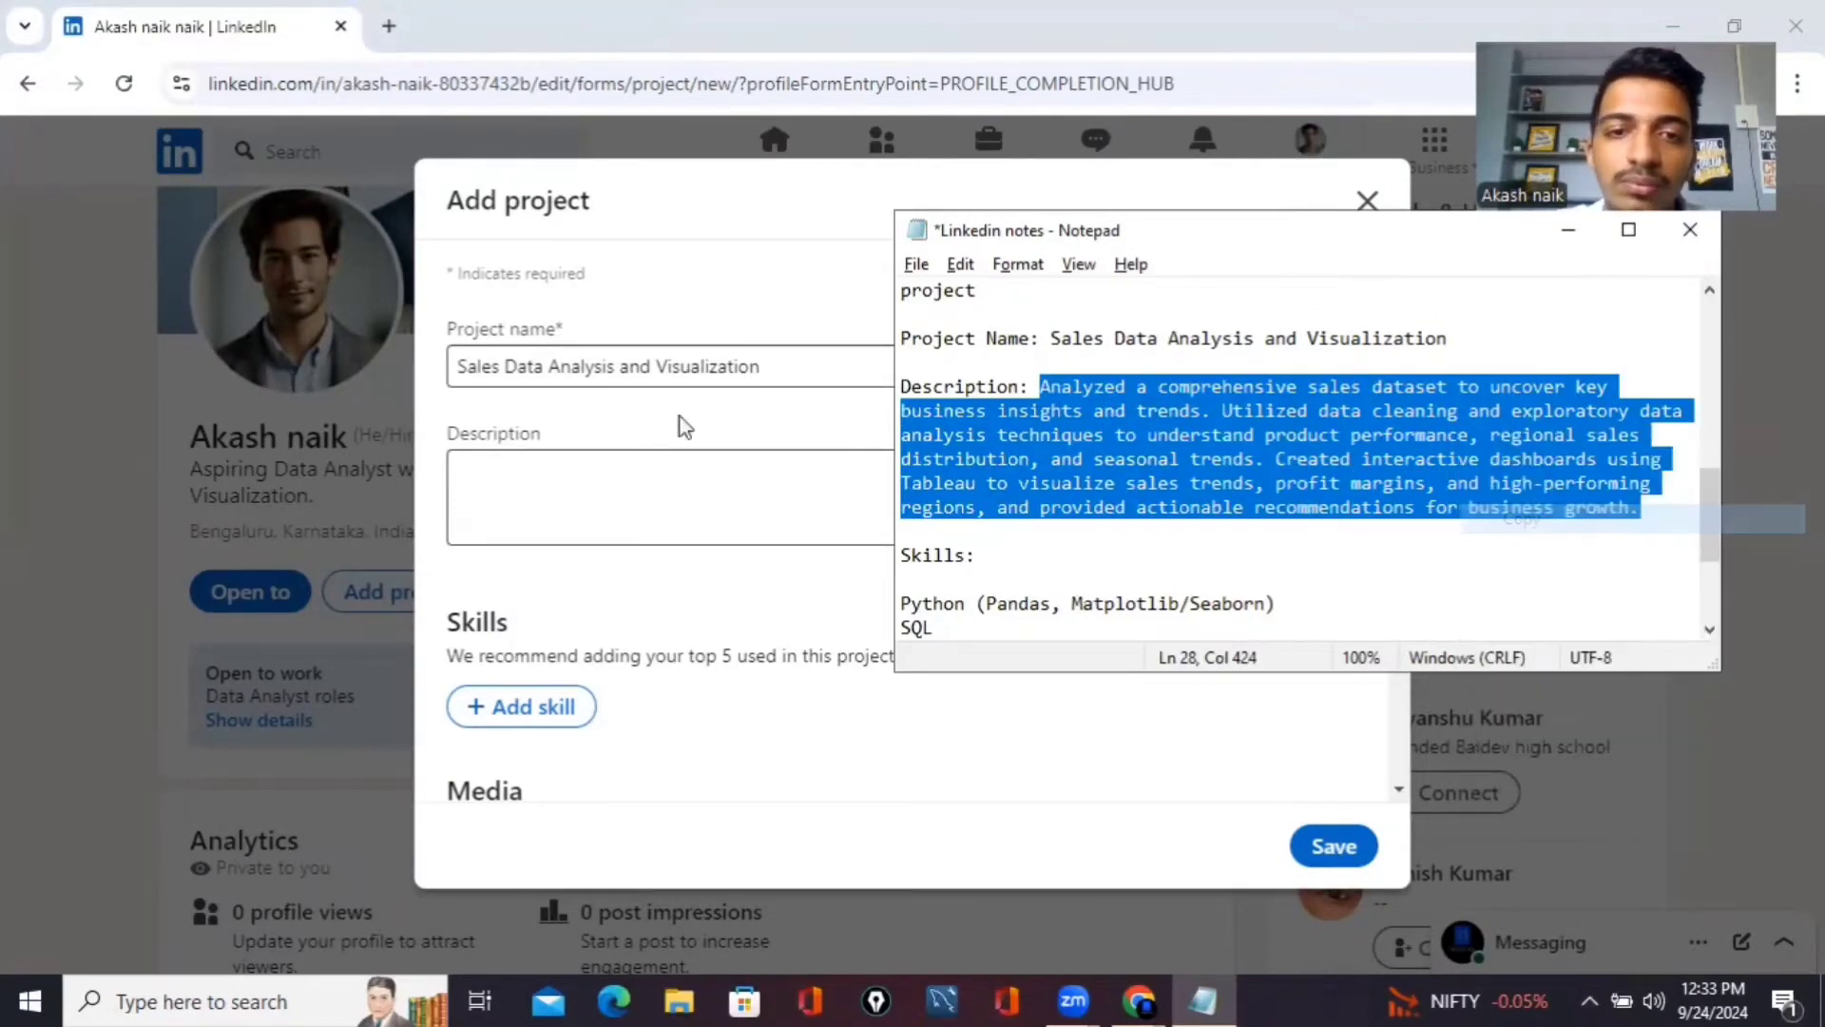
click(499, 463)
key(ctrl+v)
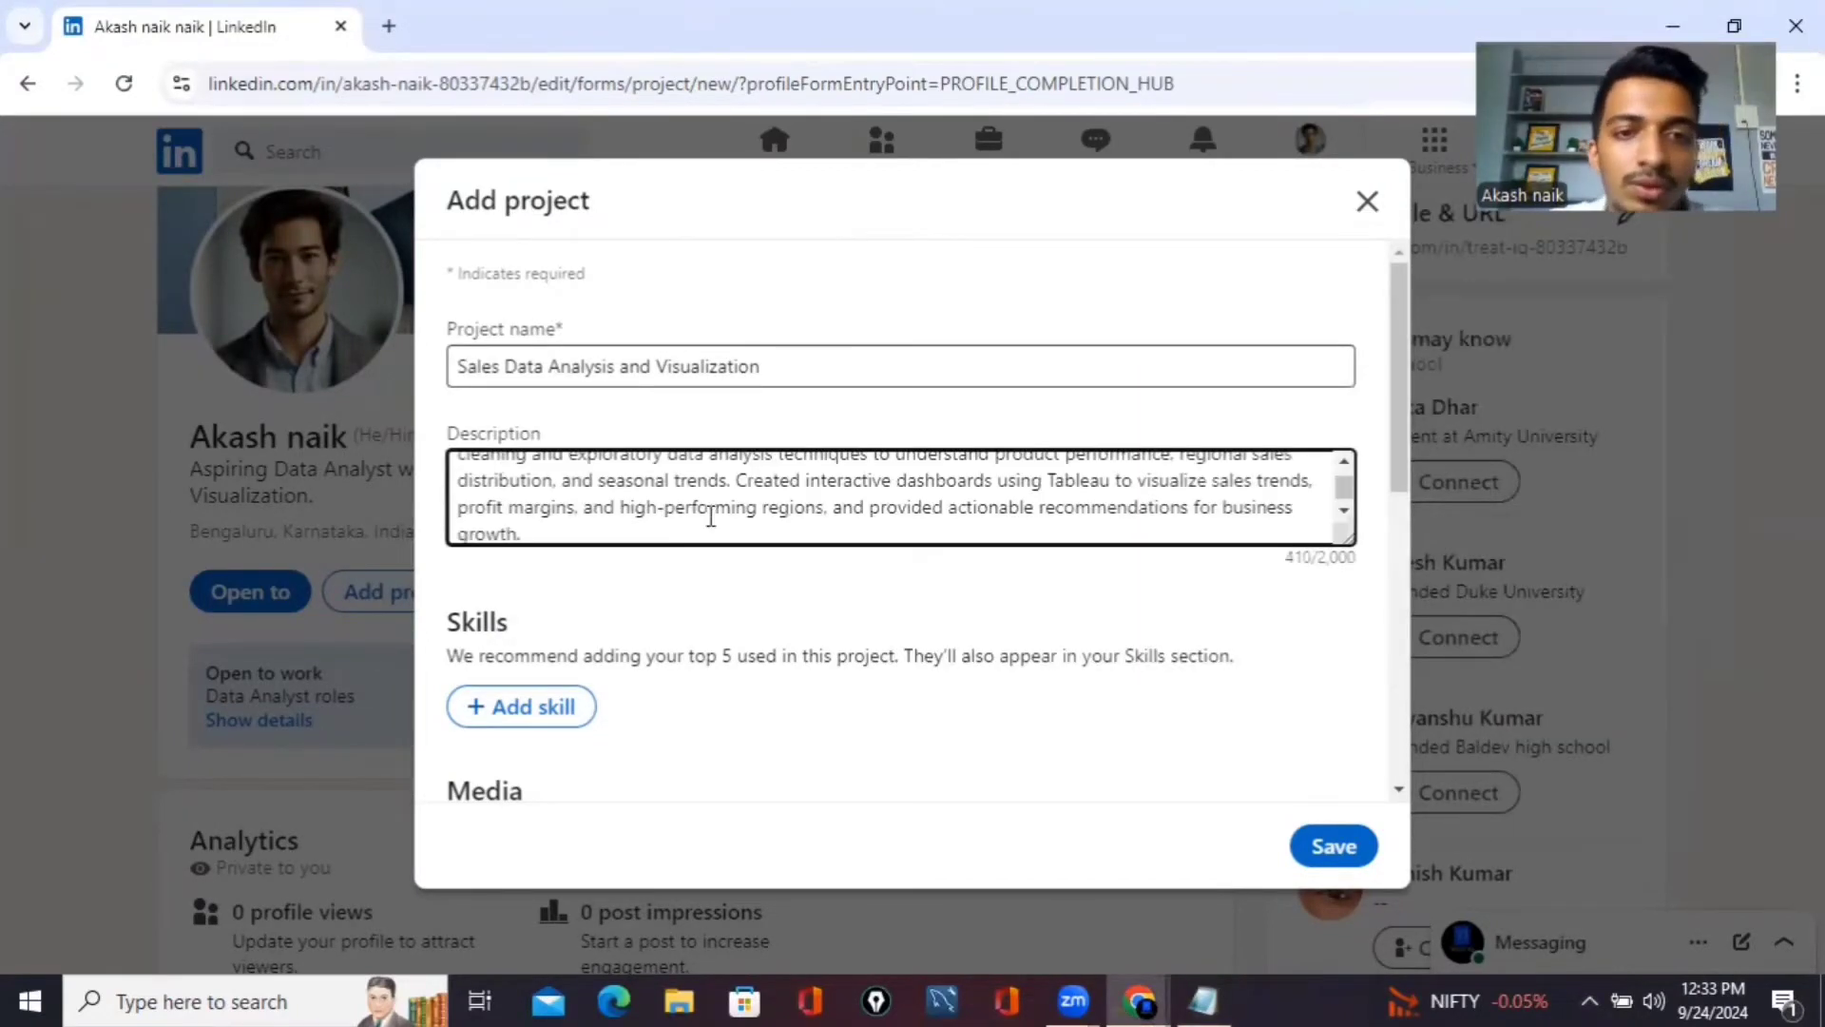
Check the project skills in the Notepad notes and add Data Analysis as a skill for the project
scroll(783, 665, down, 1)
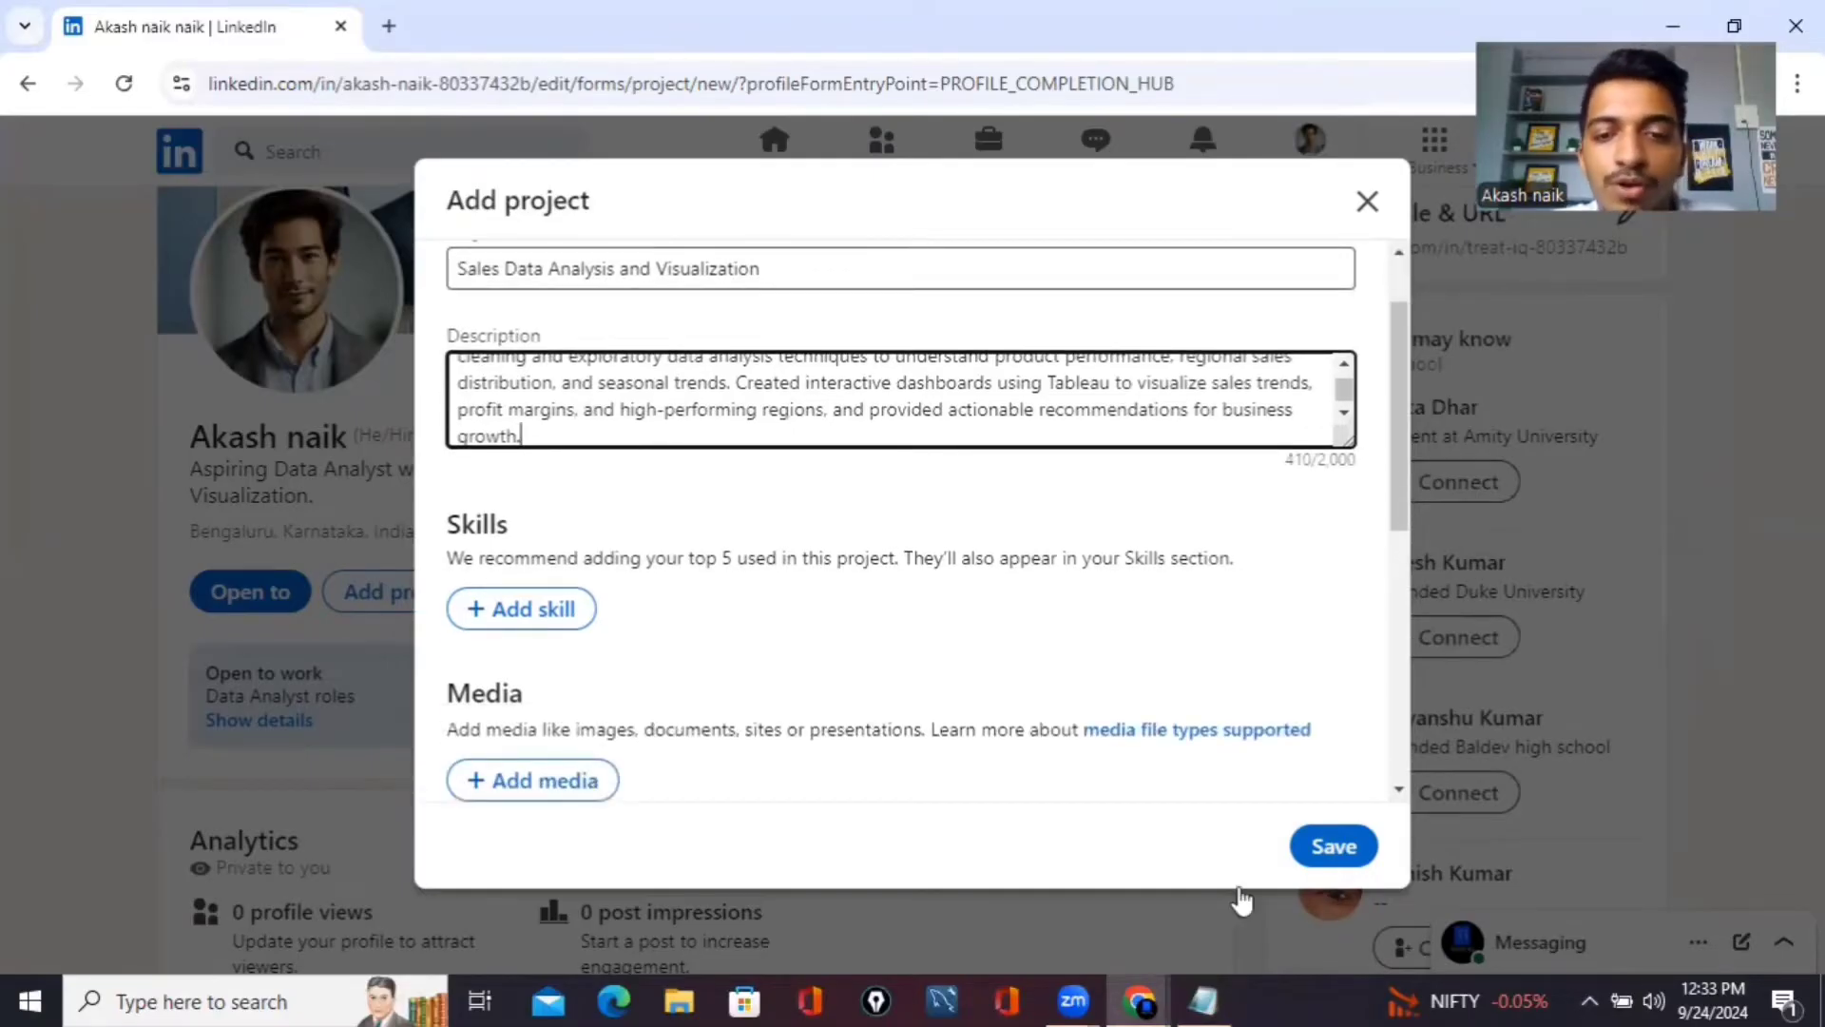
click(1200, 998)
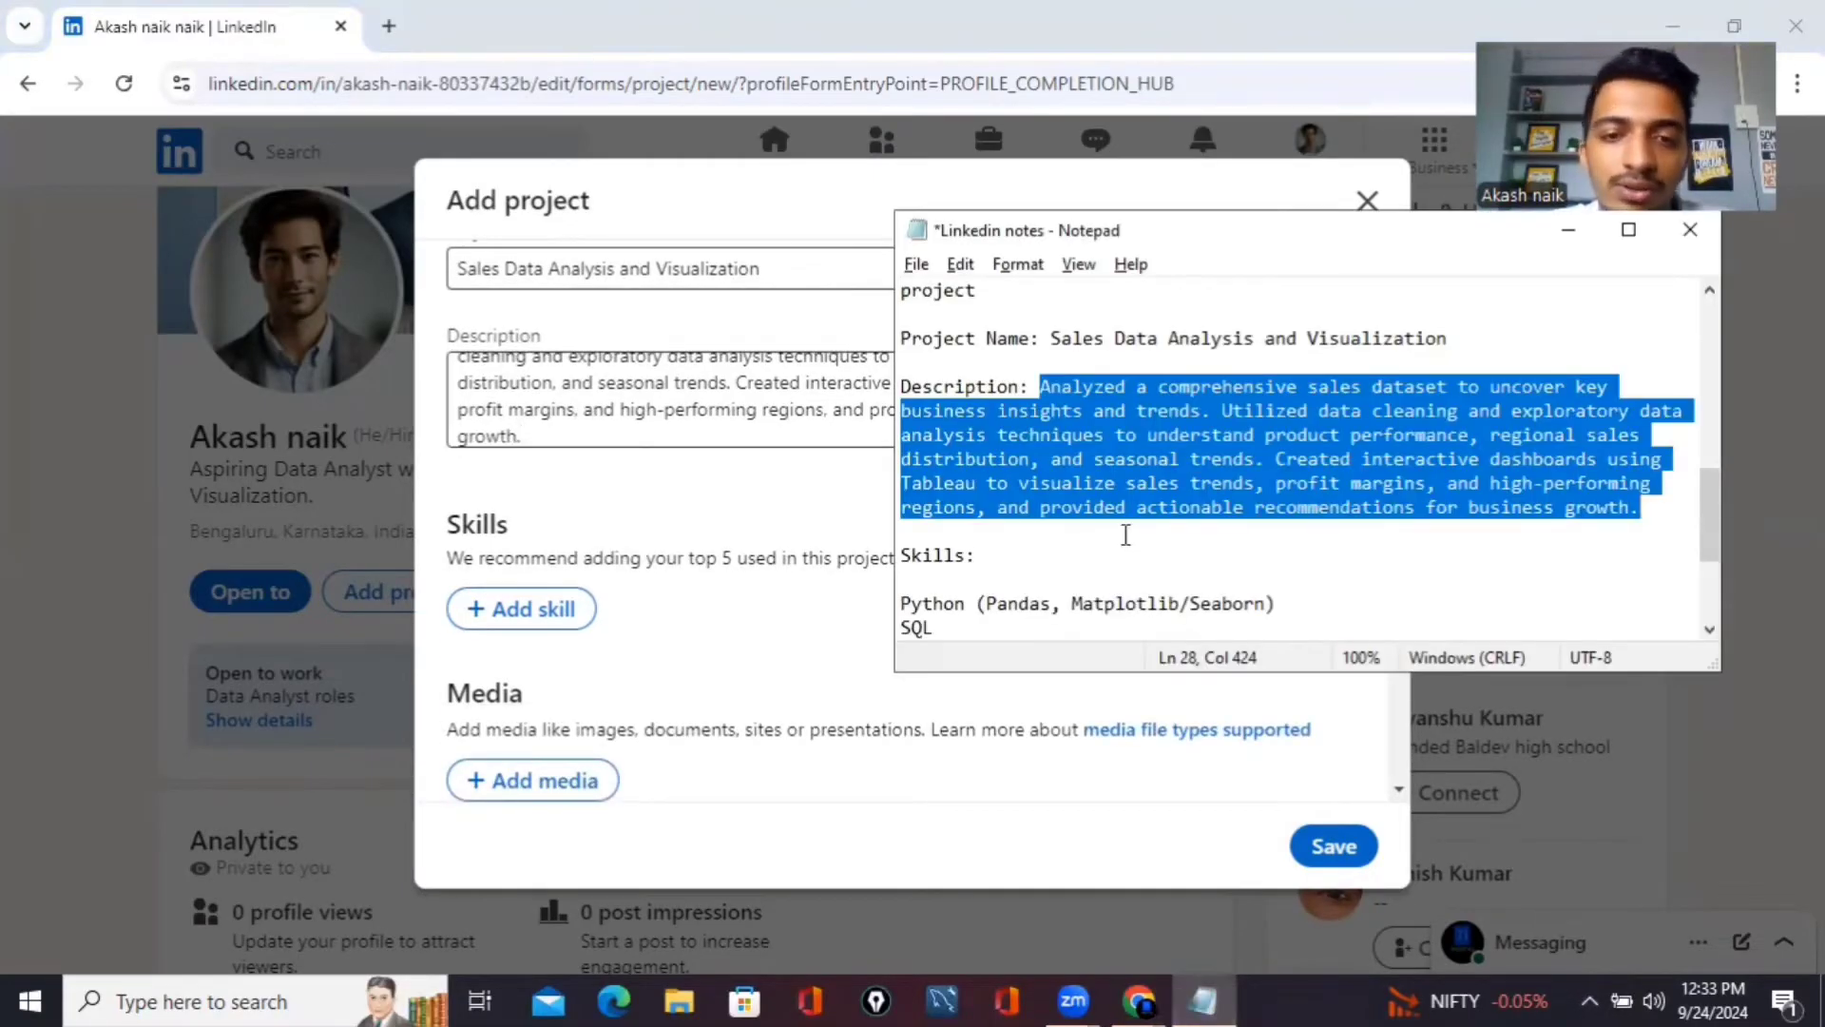
click(517, 608)
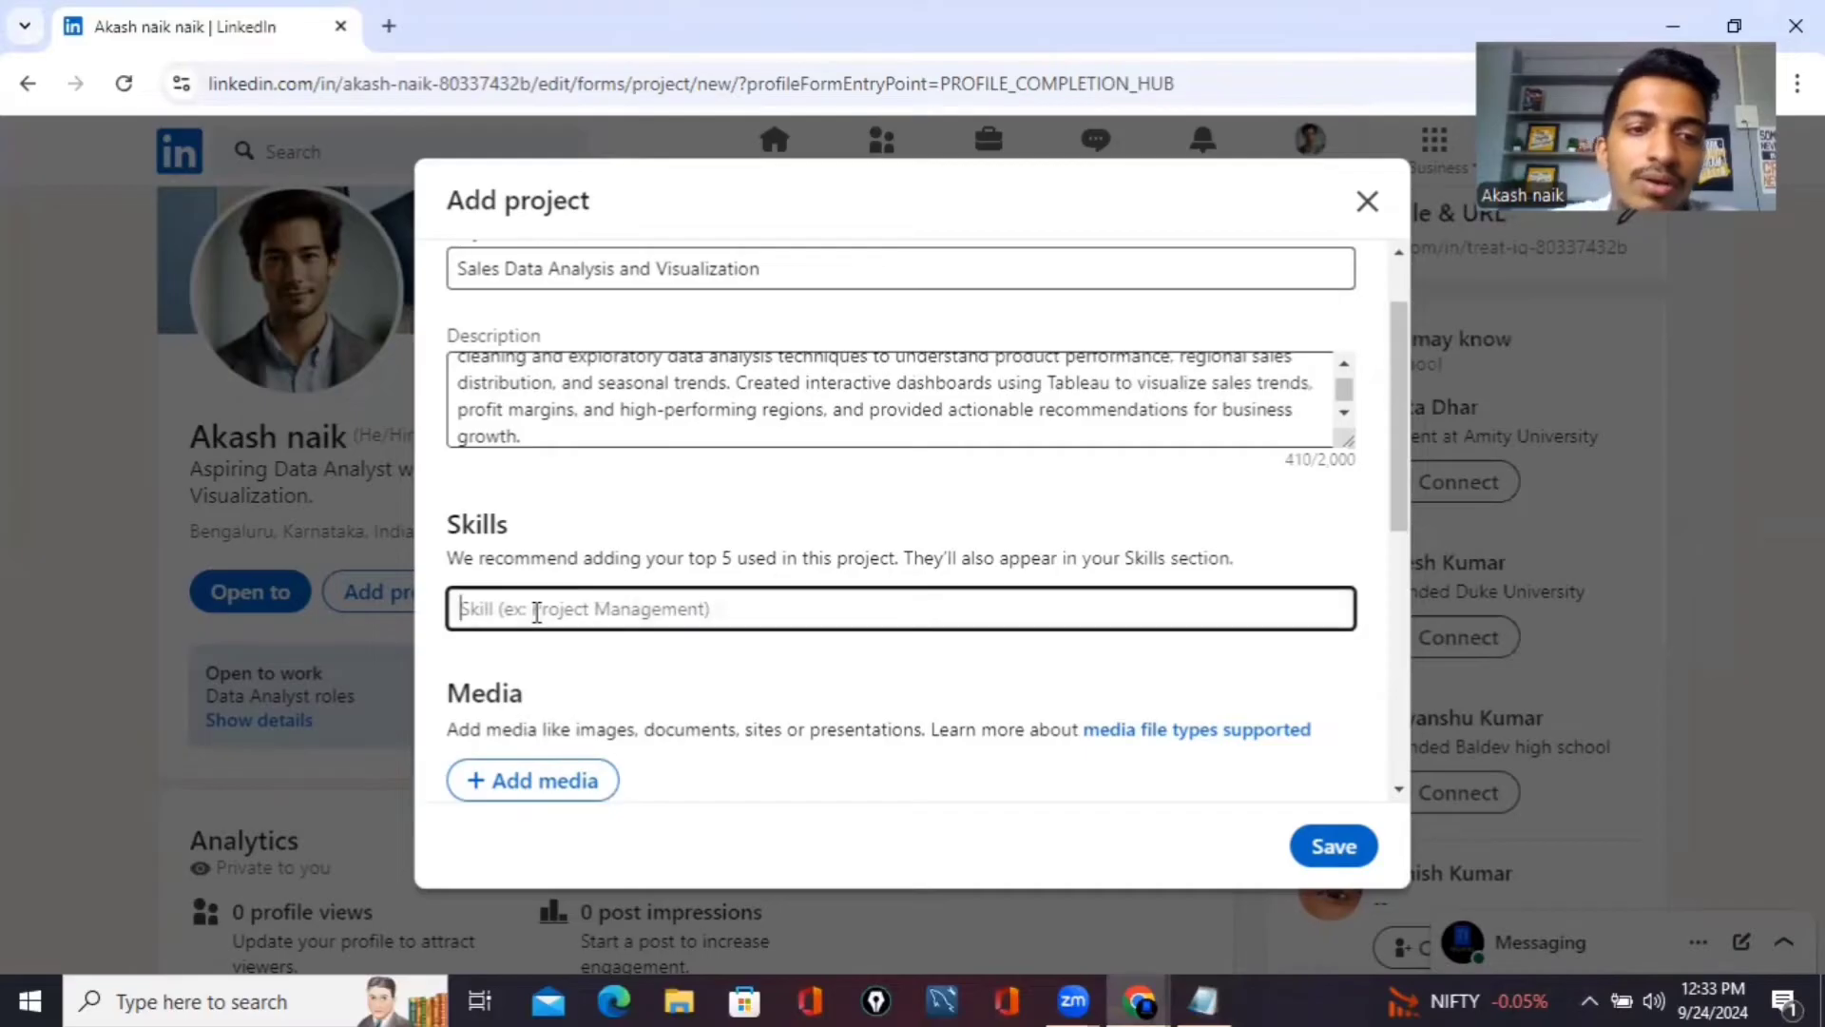
text(data)
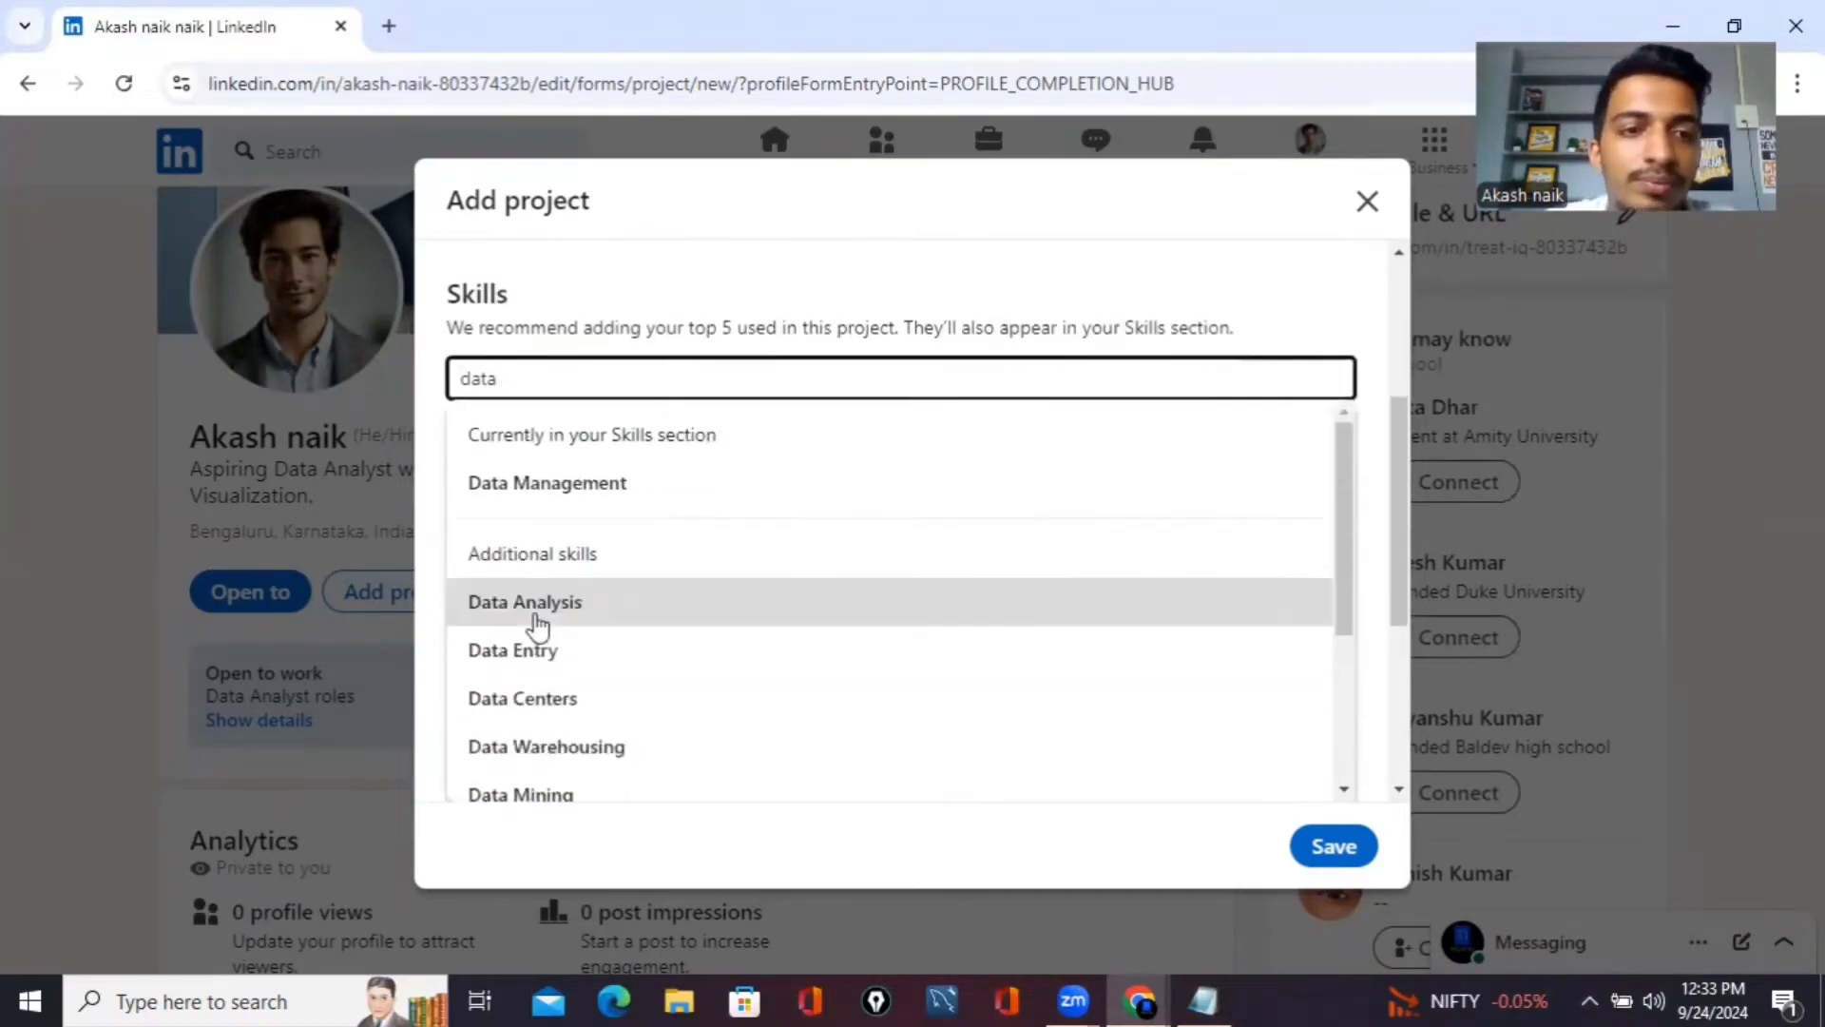
click(605, 616)
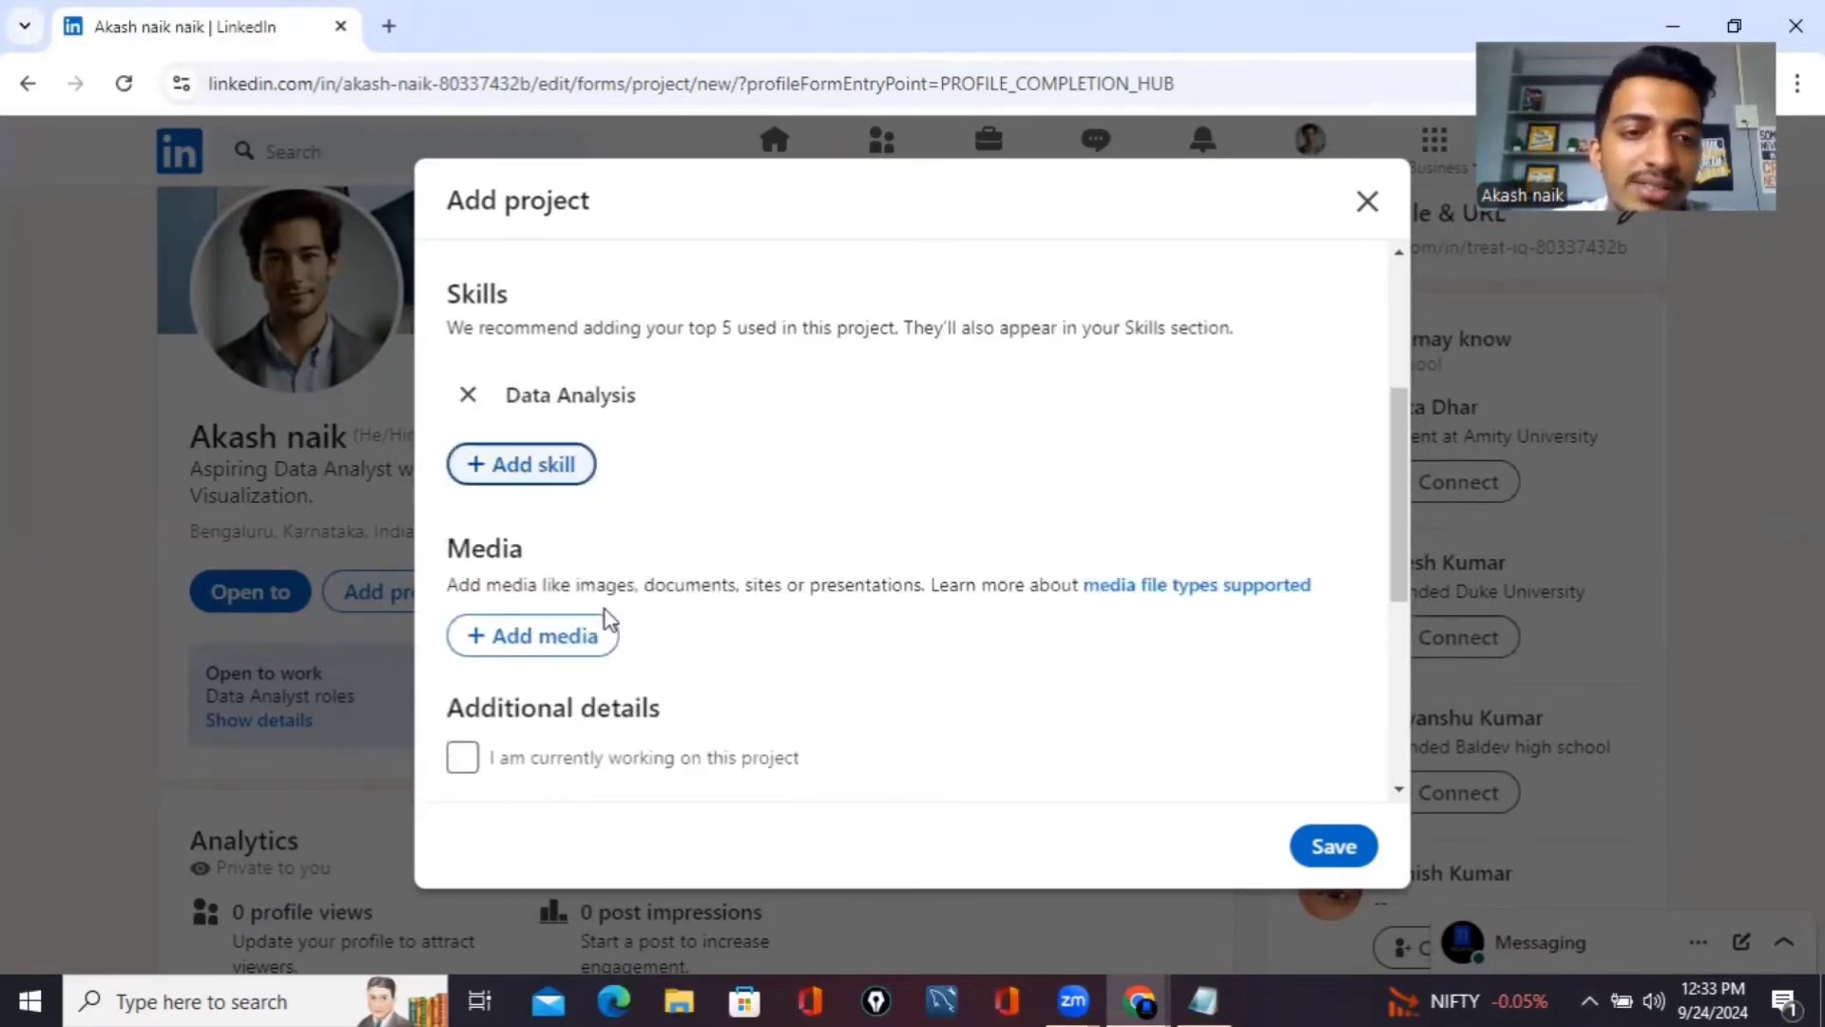
Check the rest of the project notes in Notepad and set the project's start date to August 2024
scroll(677, 635, up, 4)
scroll(677, 637, down, 8)
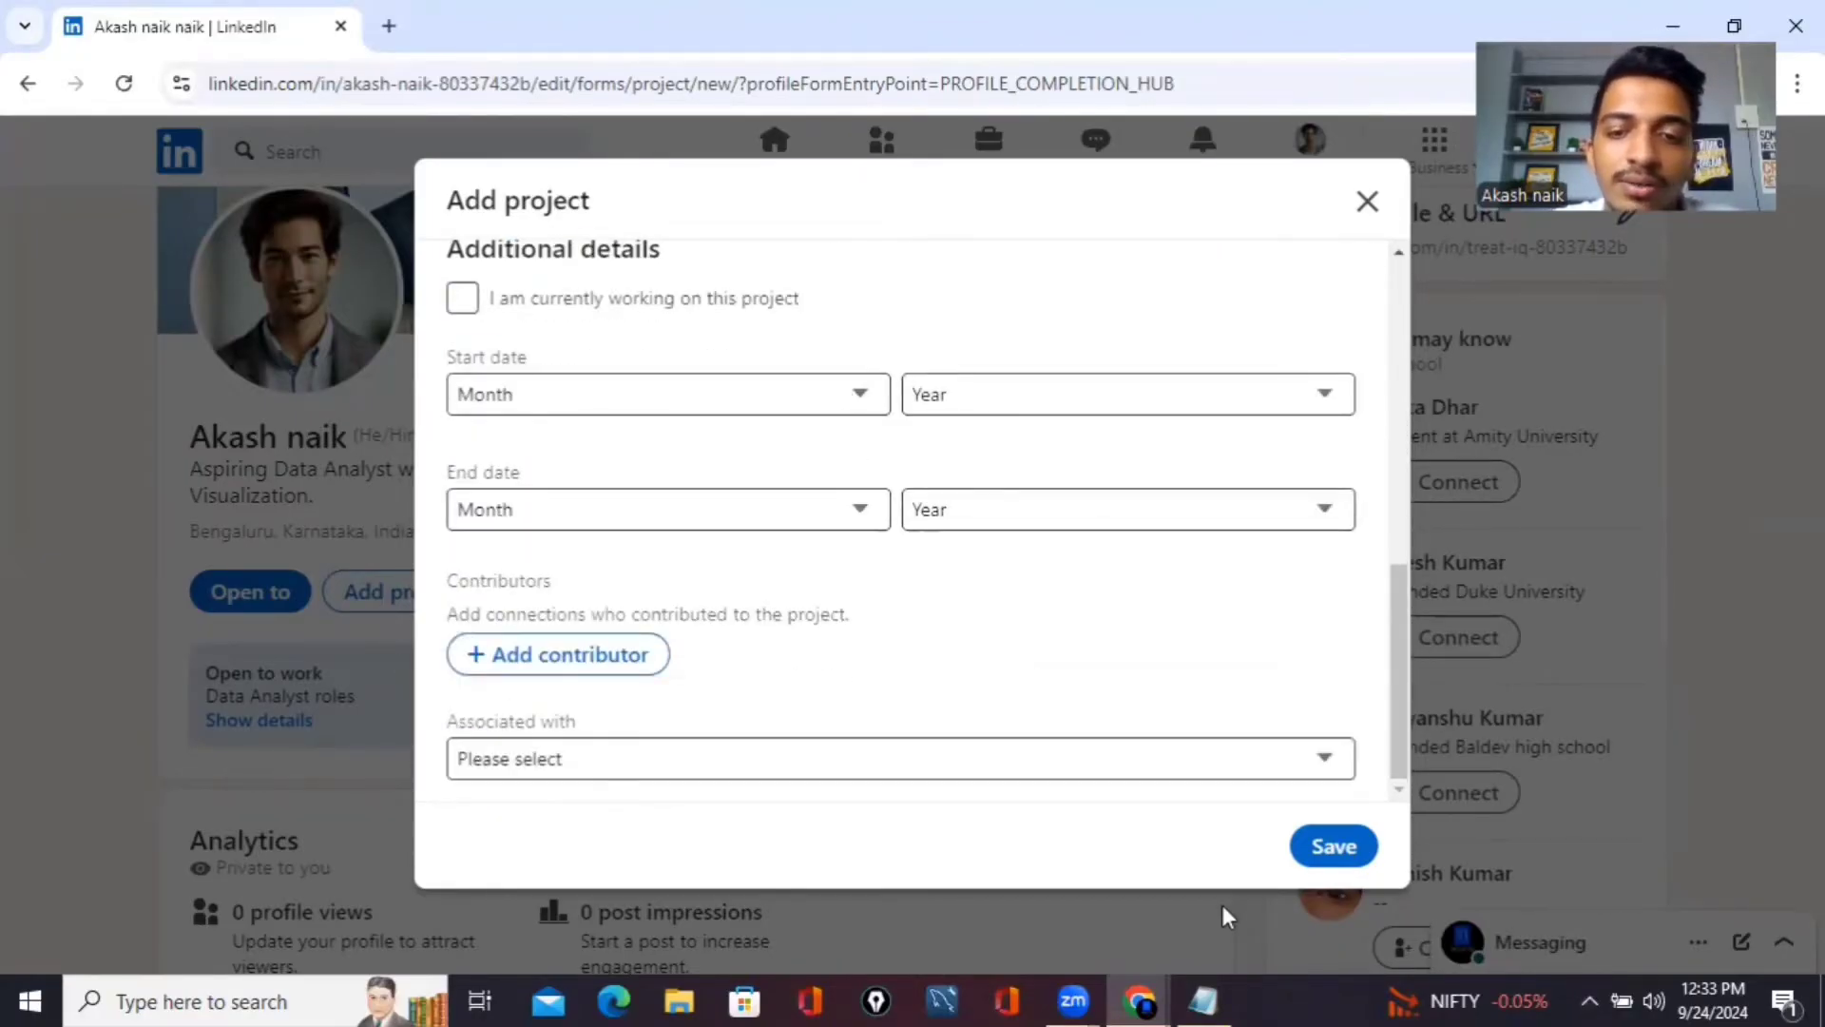
click(1203, 1001)
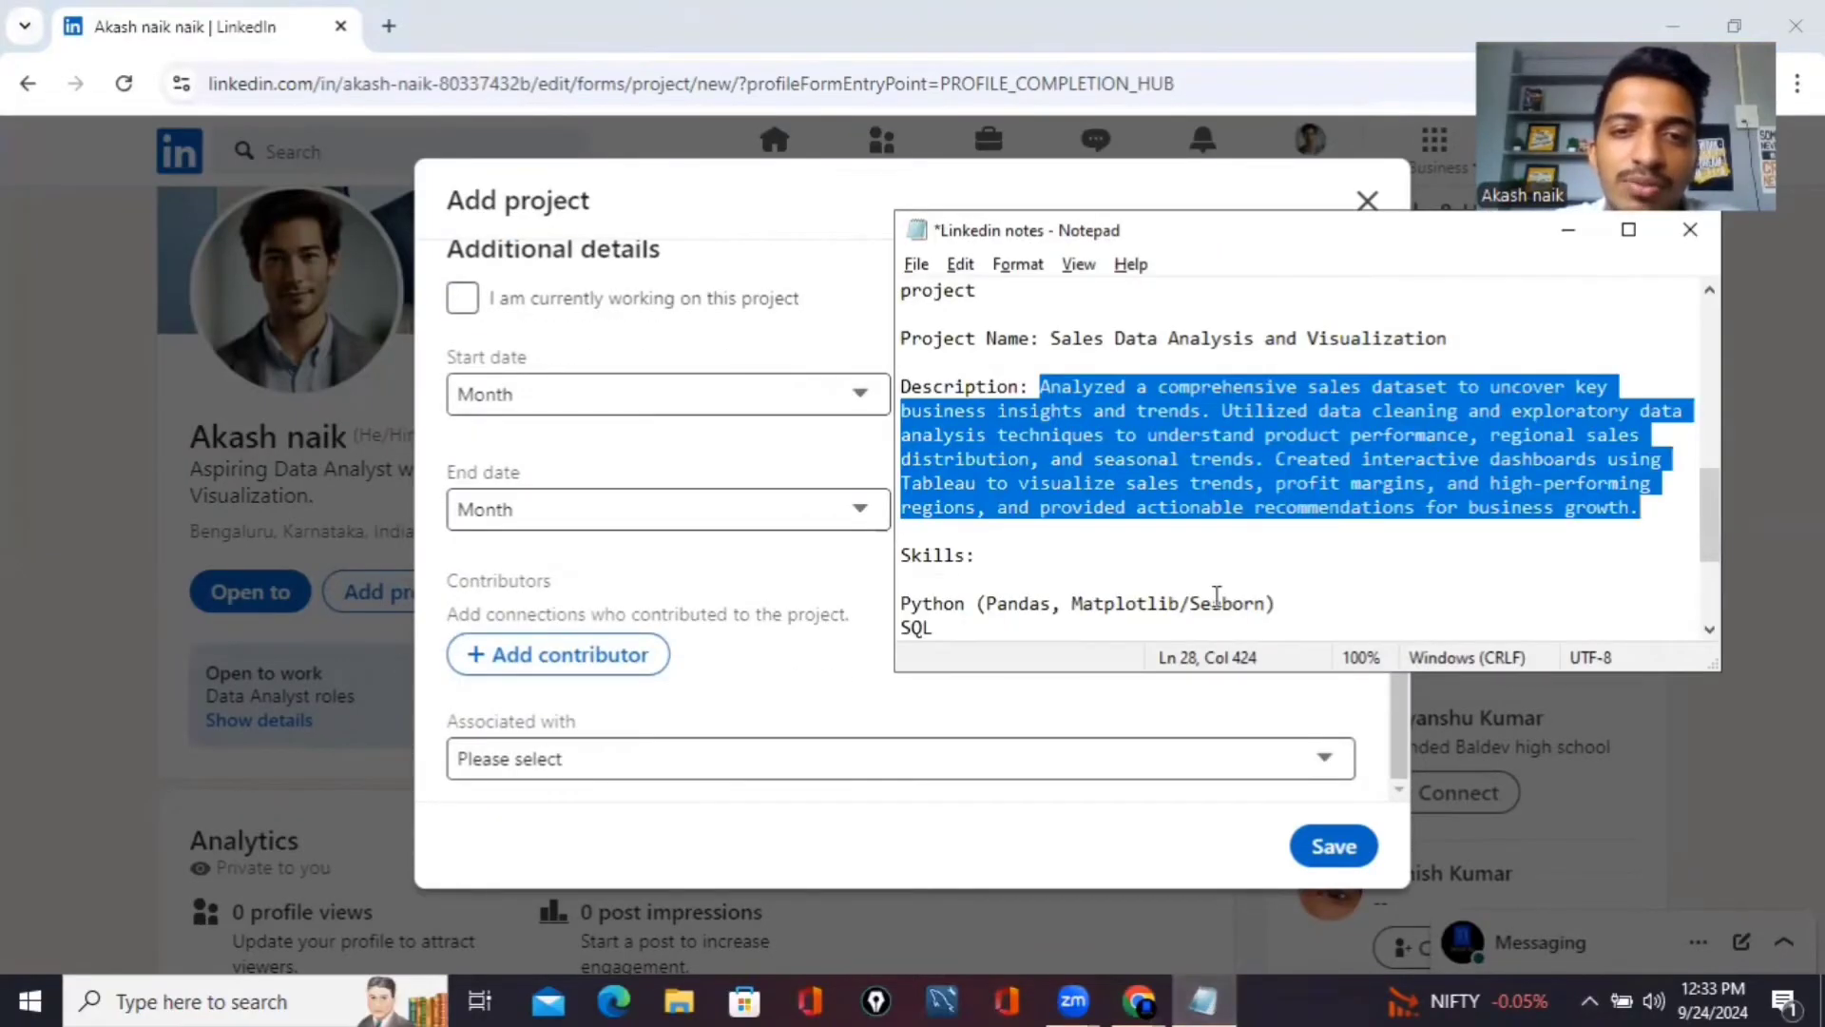
scroll(1217, 596, down, 2)
scroll(1217, 596, up, 2)
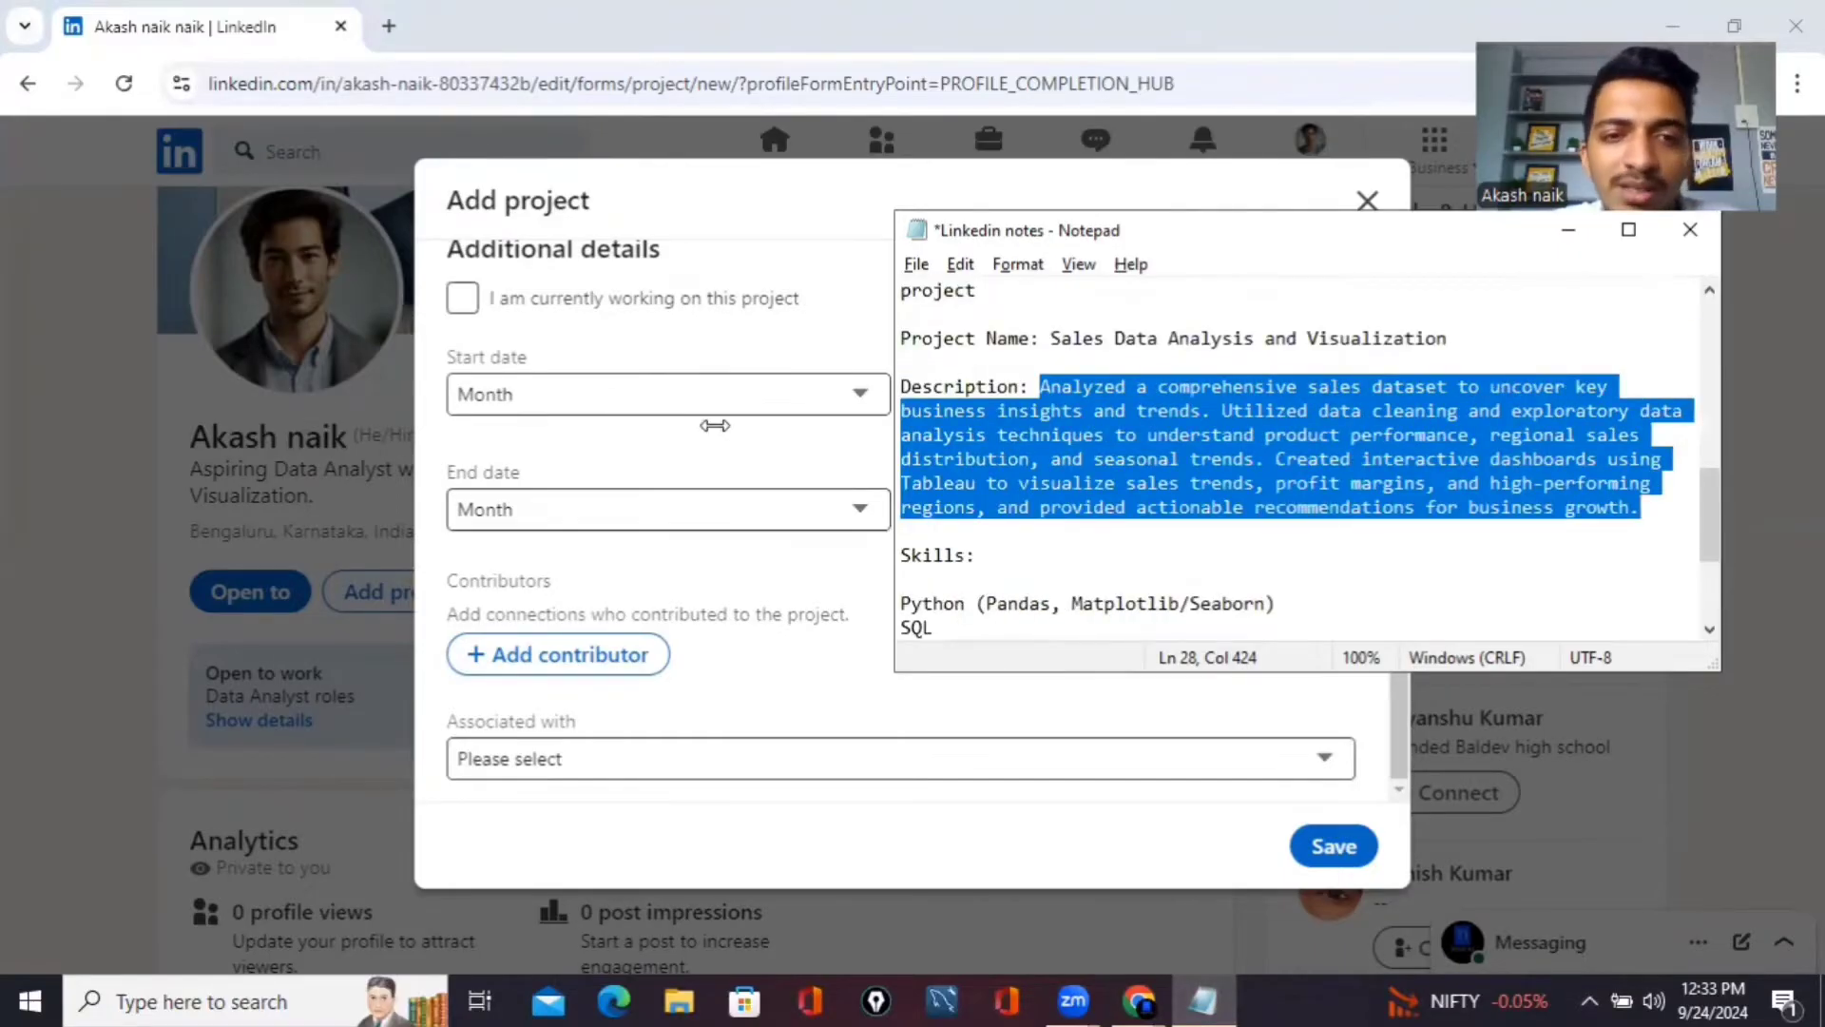
click(676, 394)
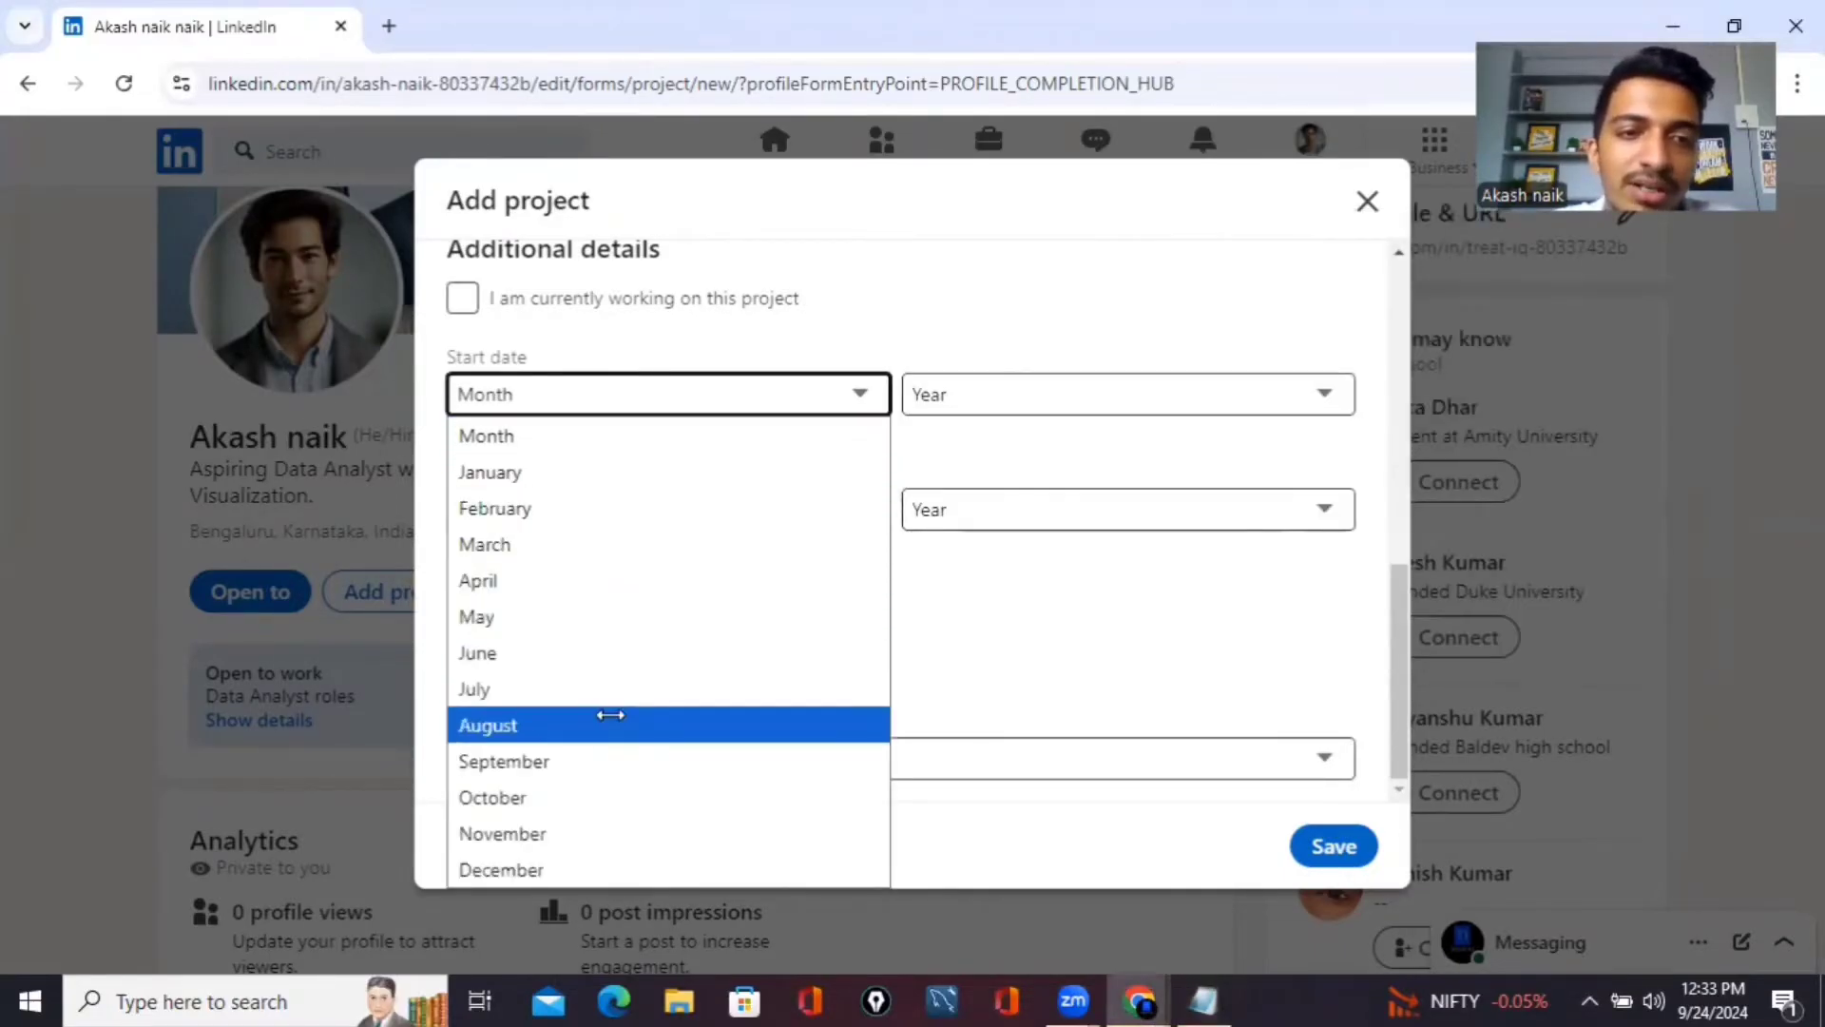
click(609, 723)
click(1182, 394)
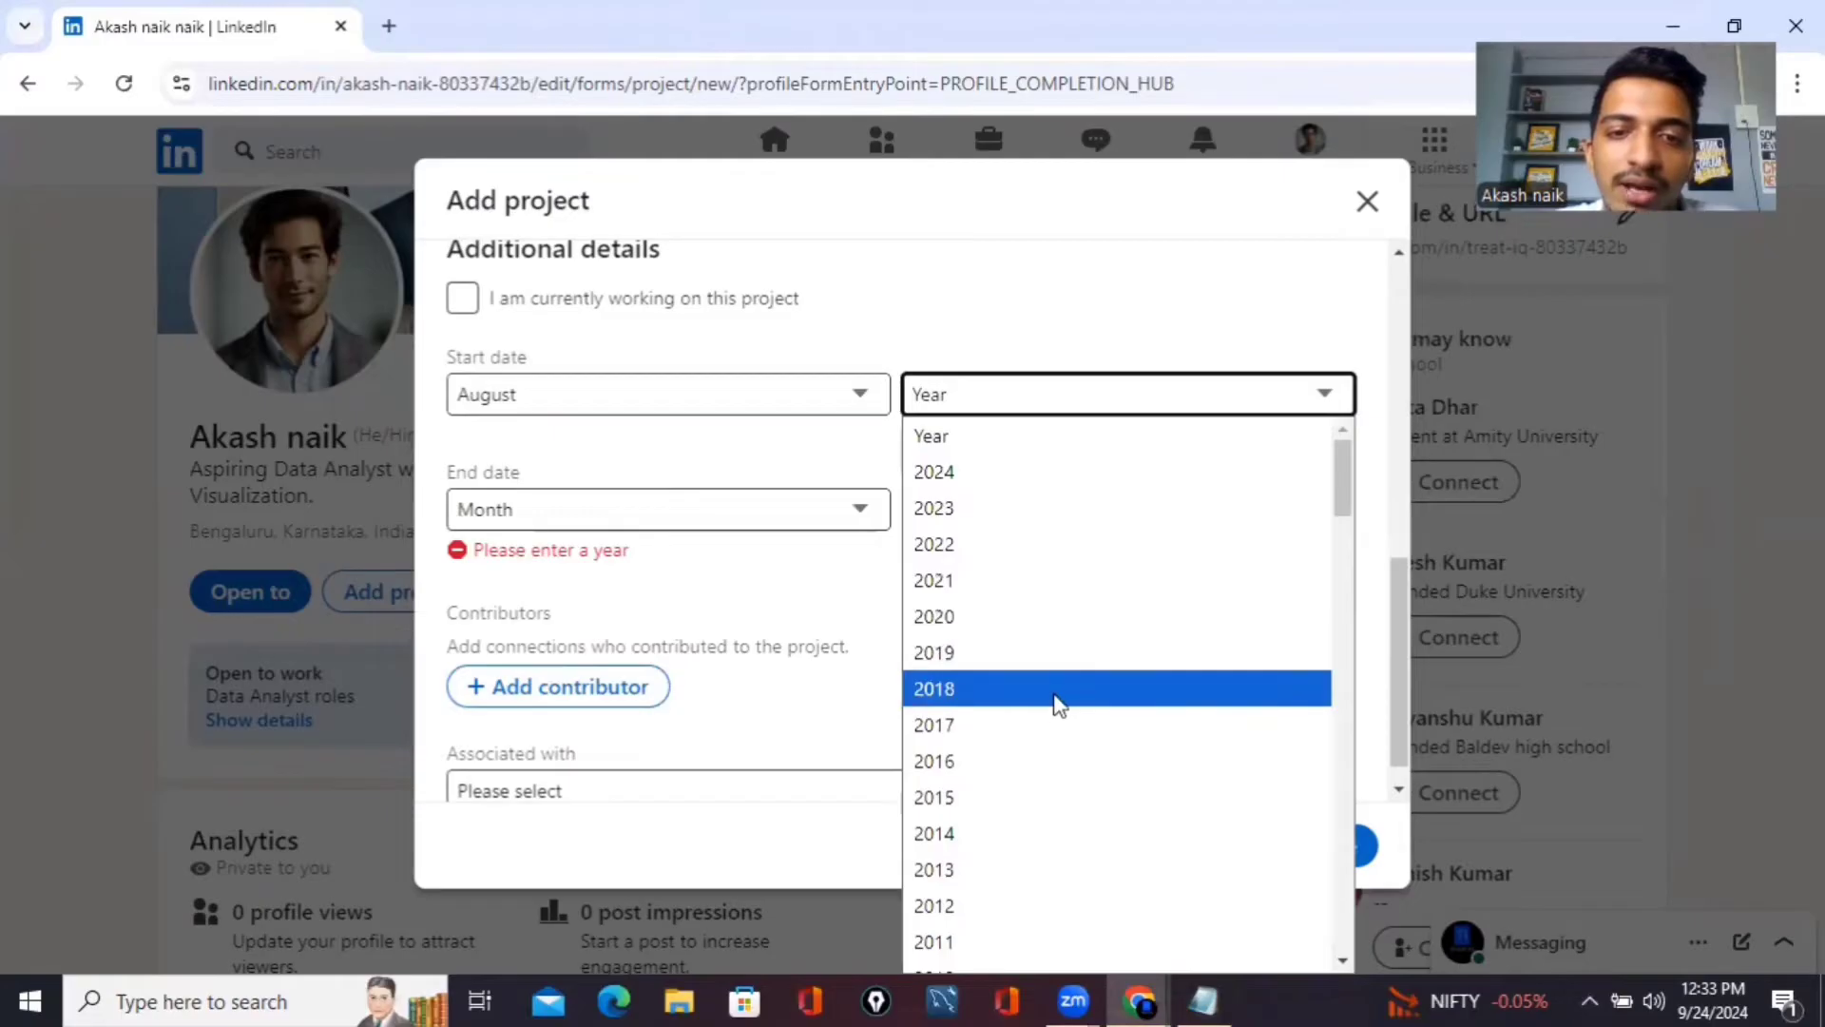
click(1055, 475)
Set the project's end date to September 2024
click(815, 513)
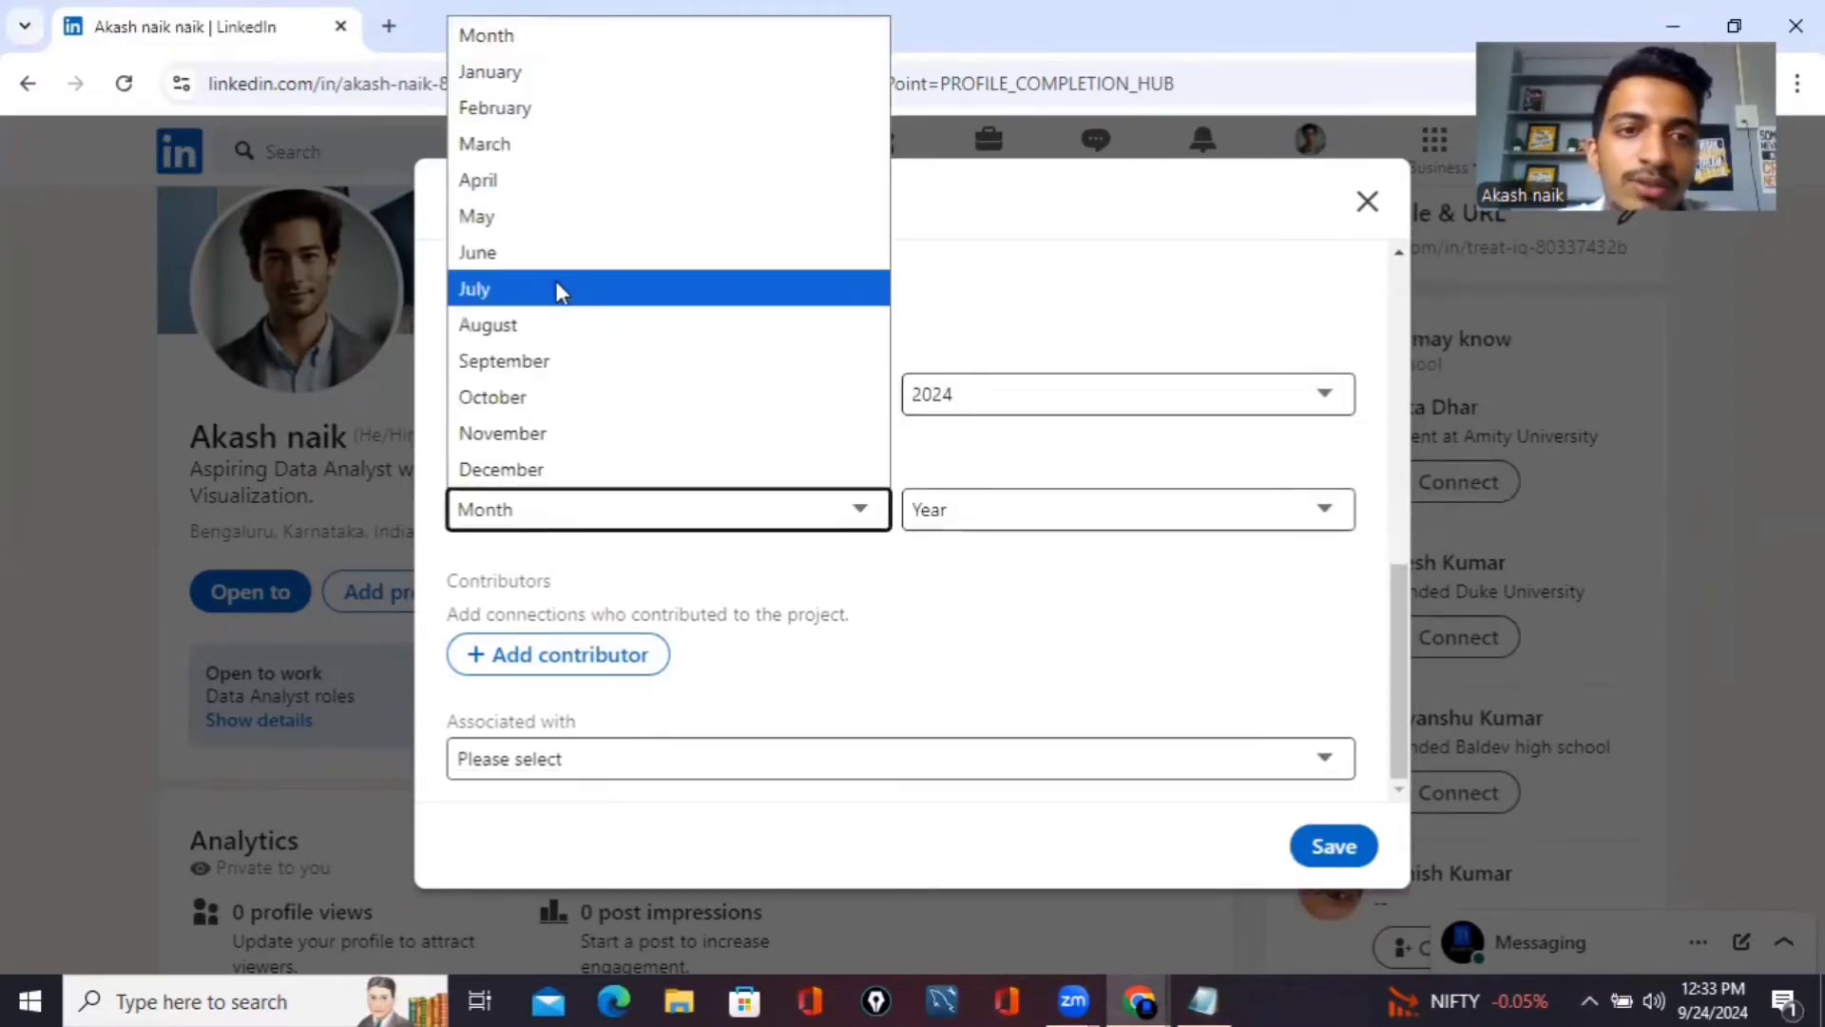
click(568, 354)
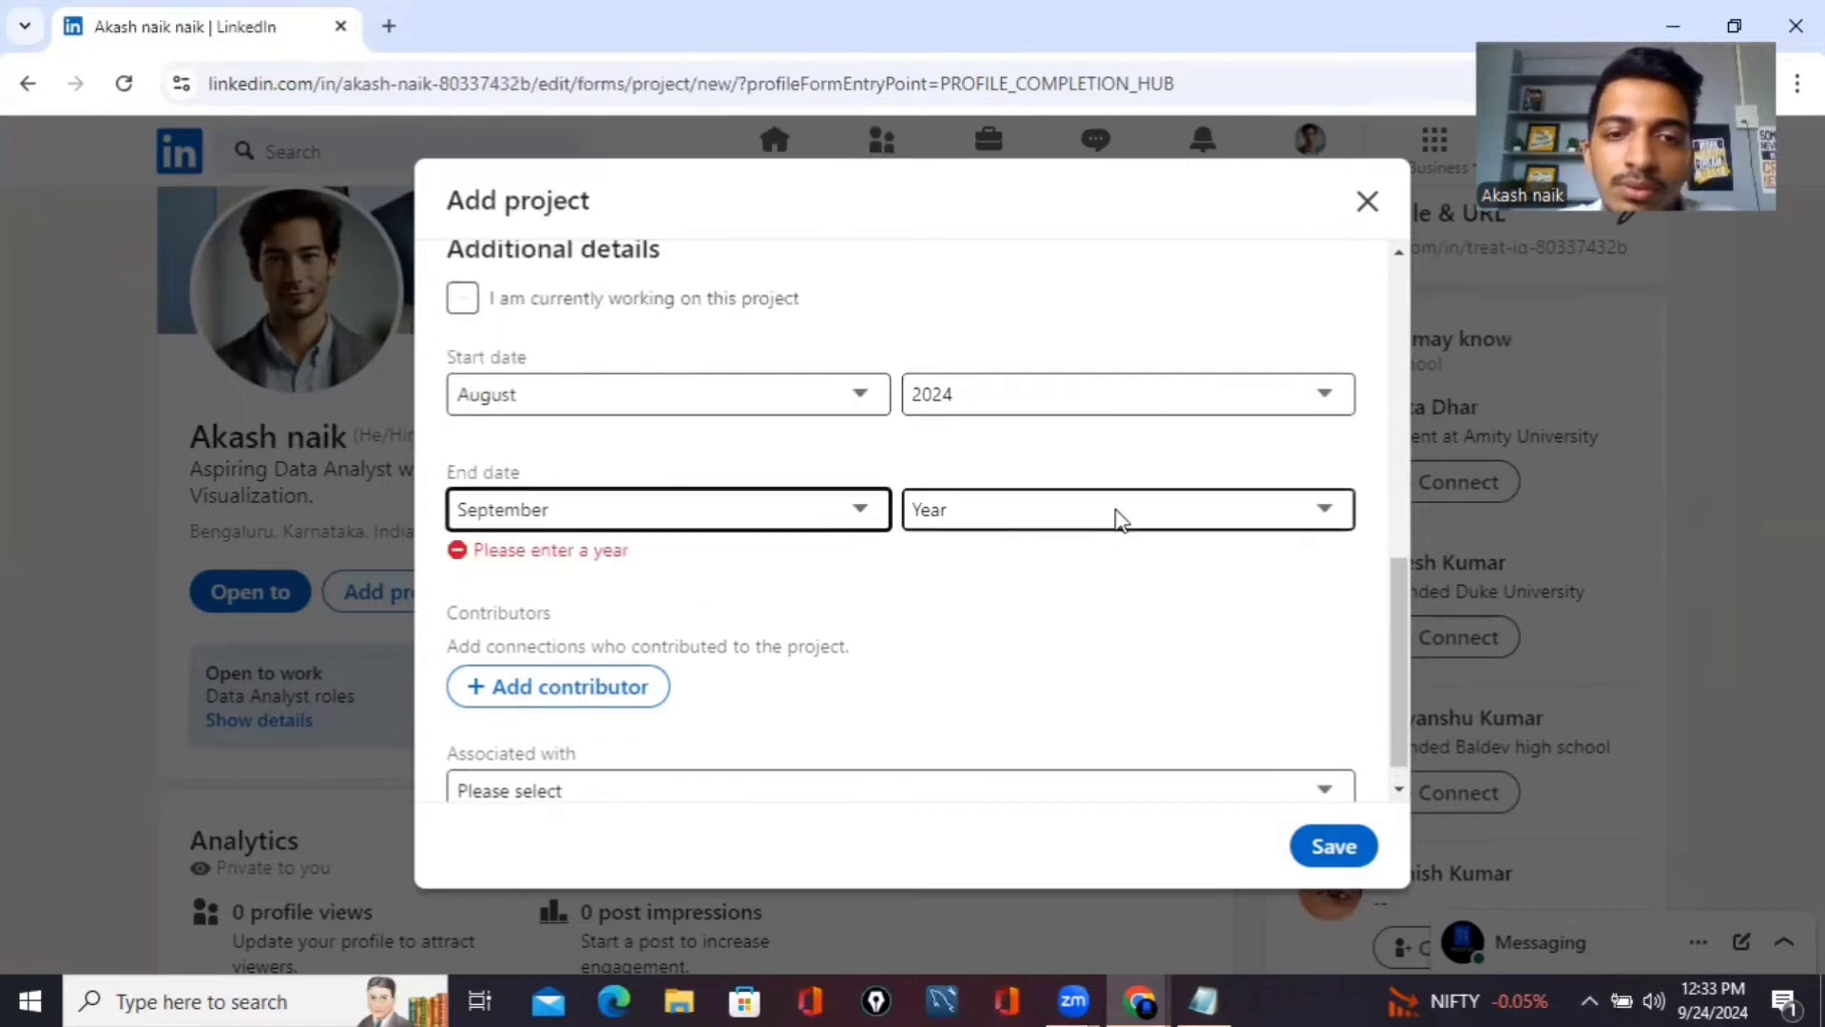
click(1117, 520)
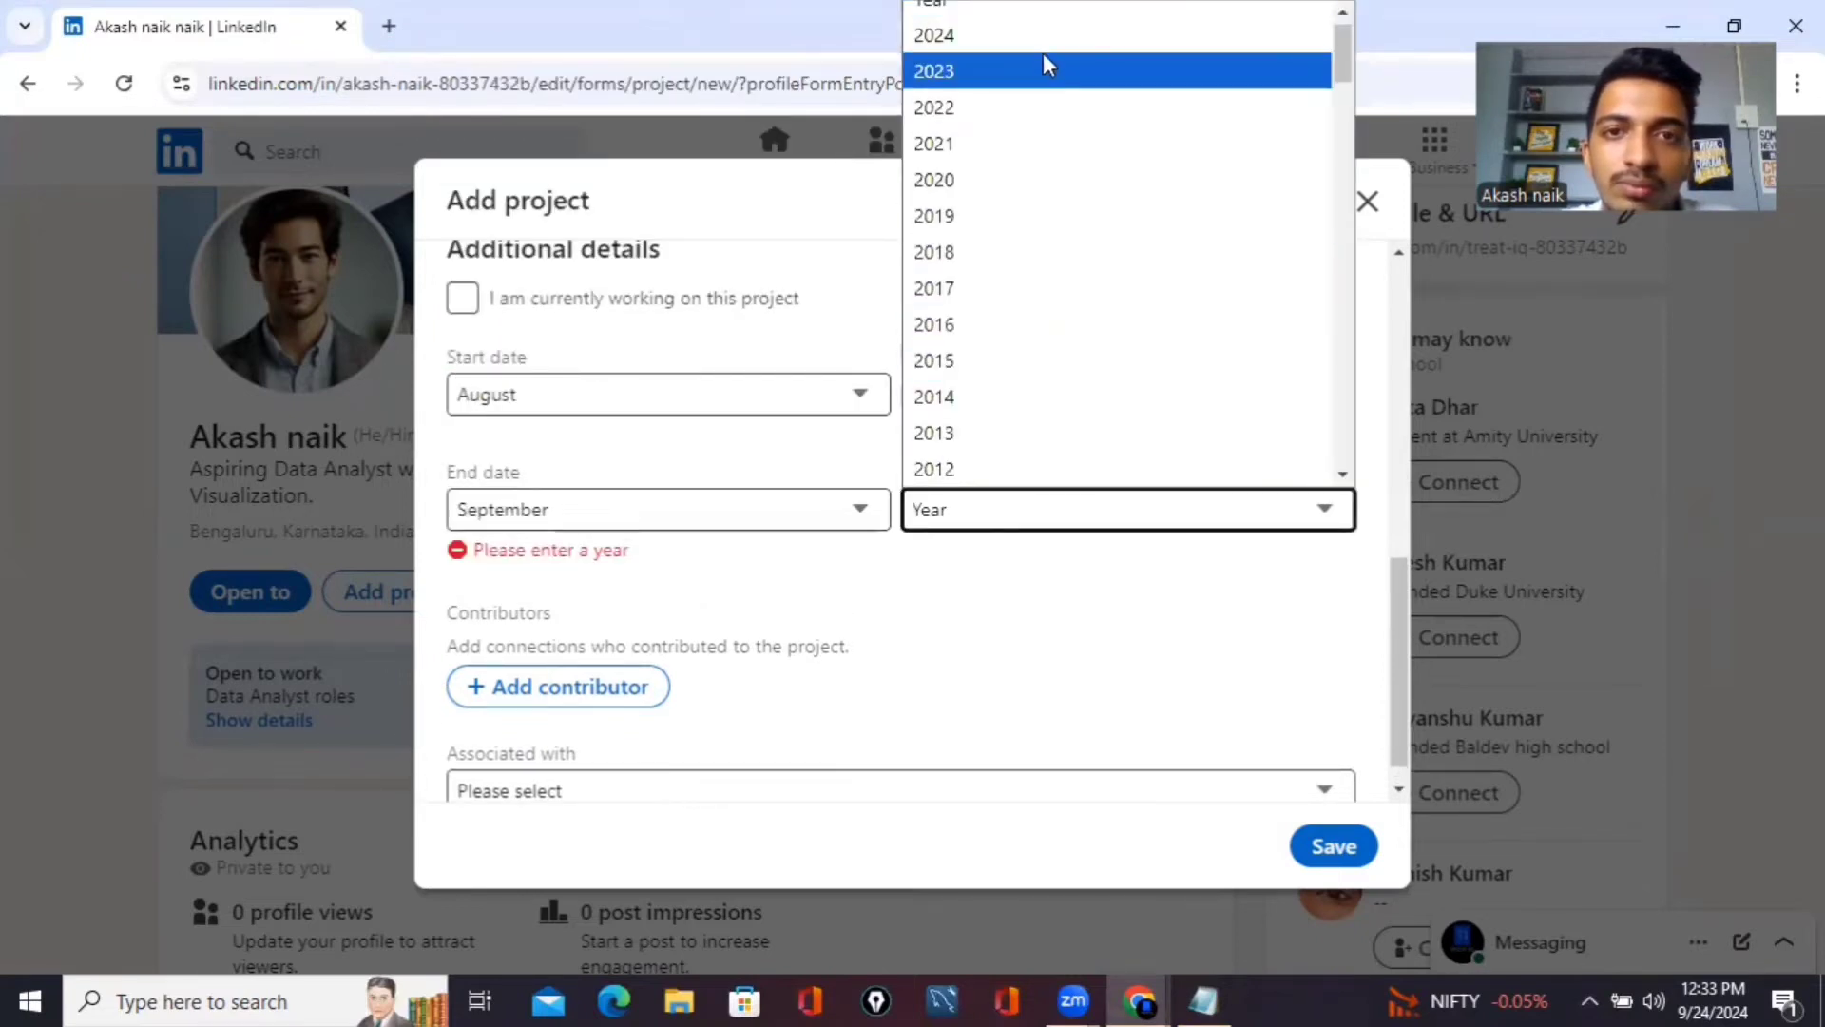
click(1043, 38)
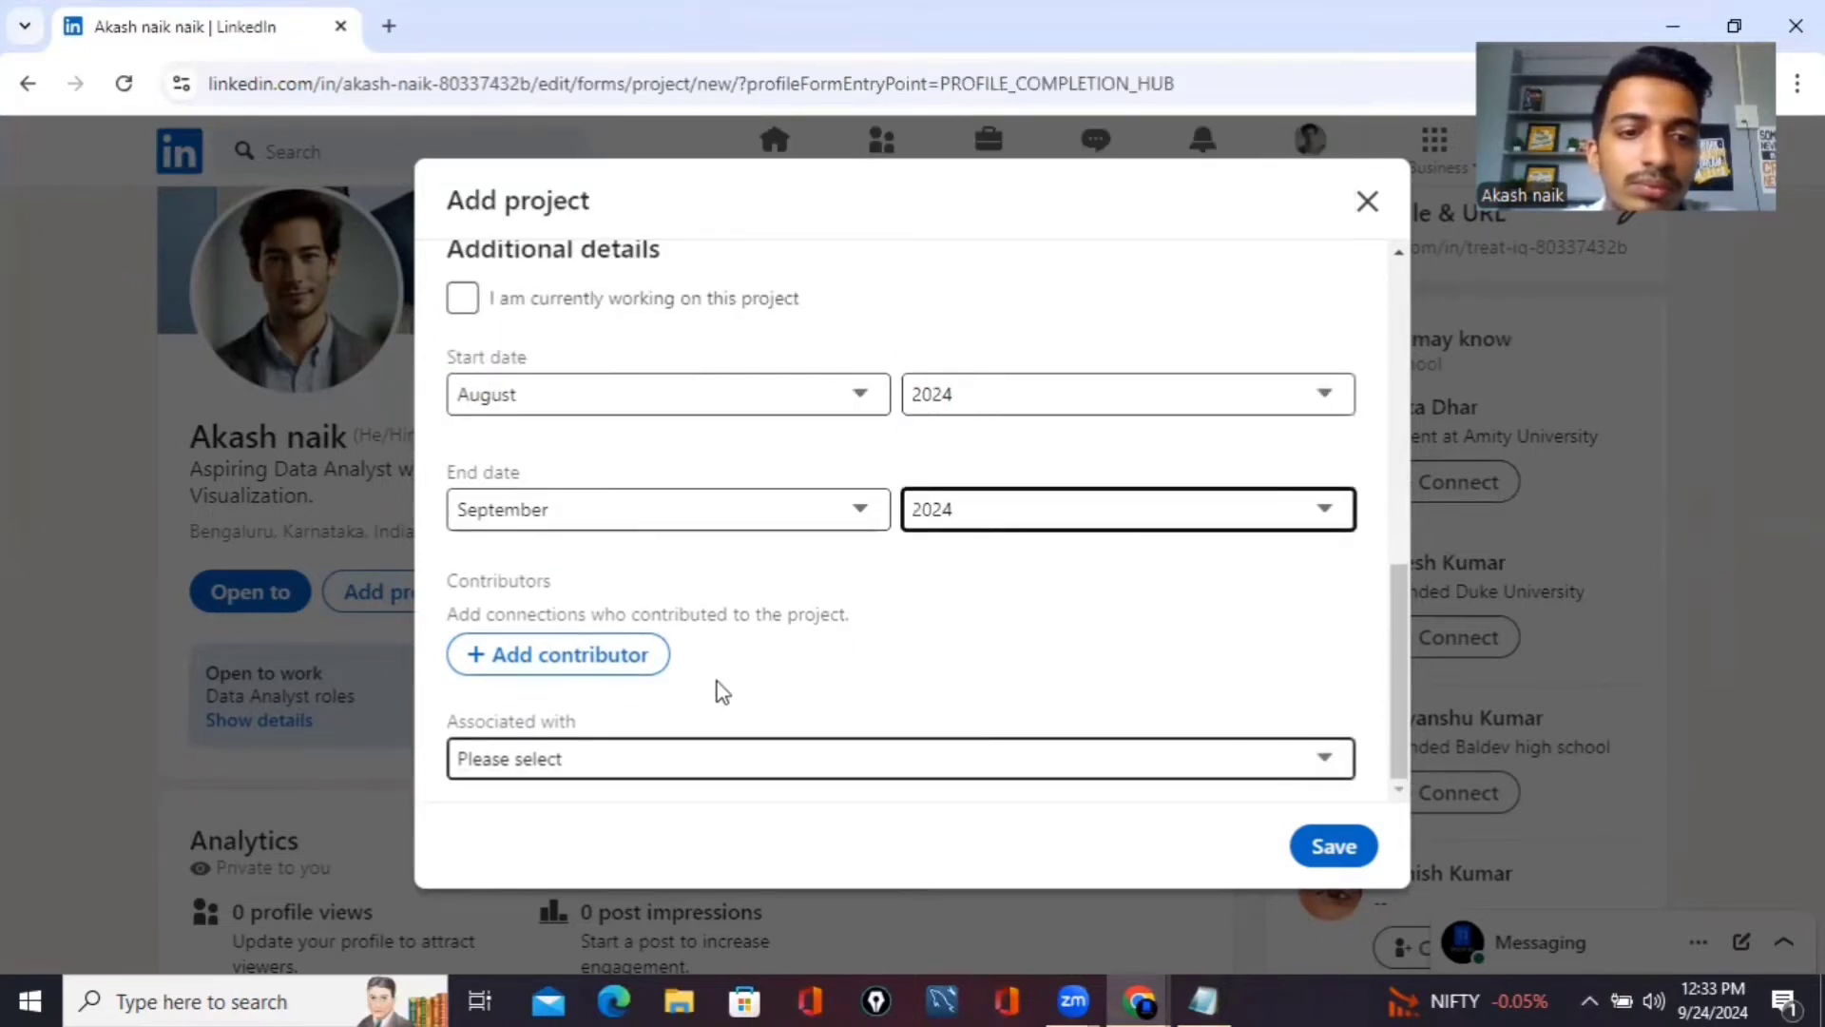
Save the project without associating it with any education entry, and skip sharing it with the network
click(862, 742)
click(862, 742)
click(866, 760)
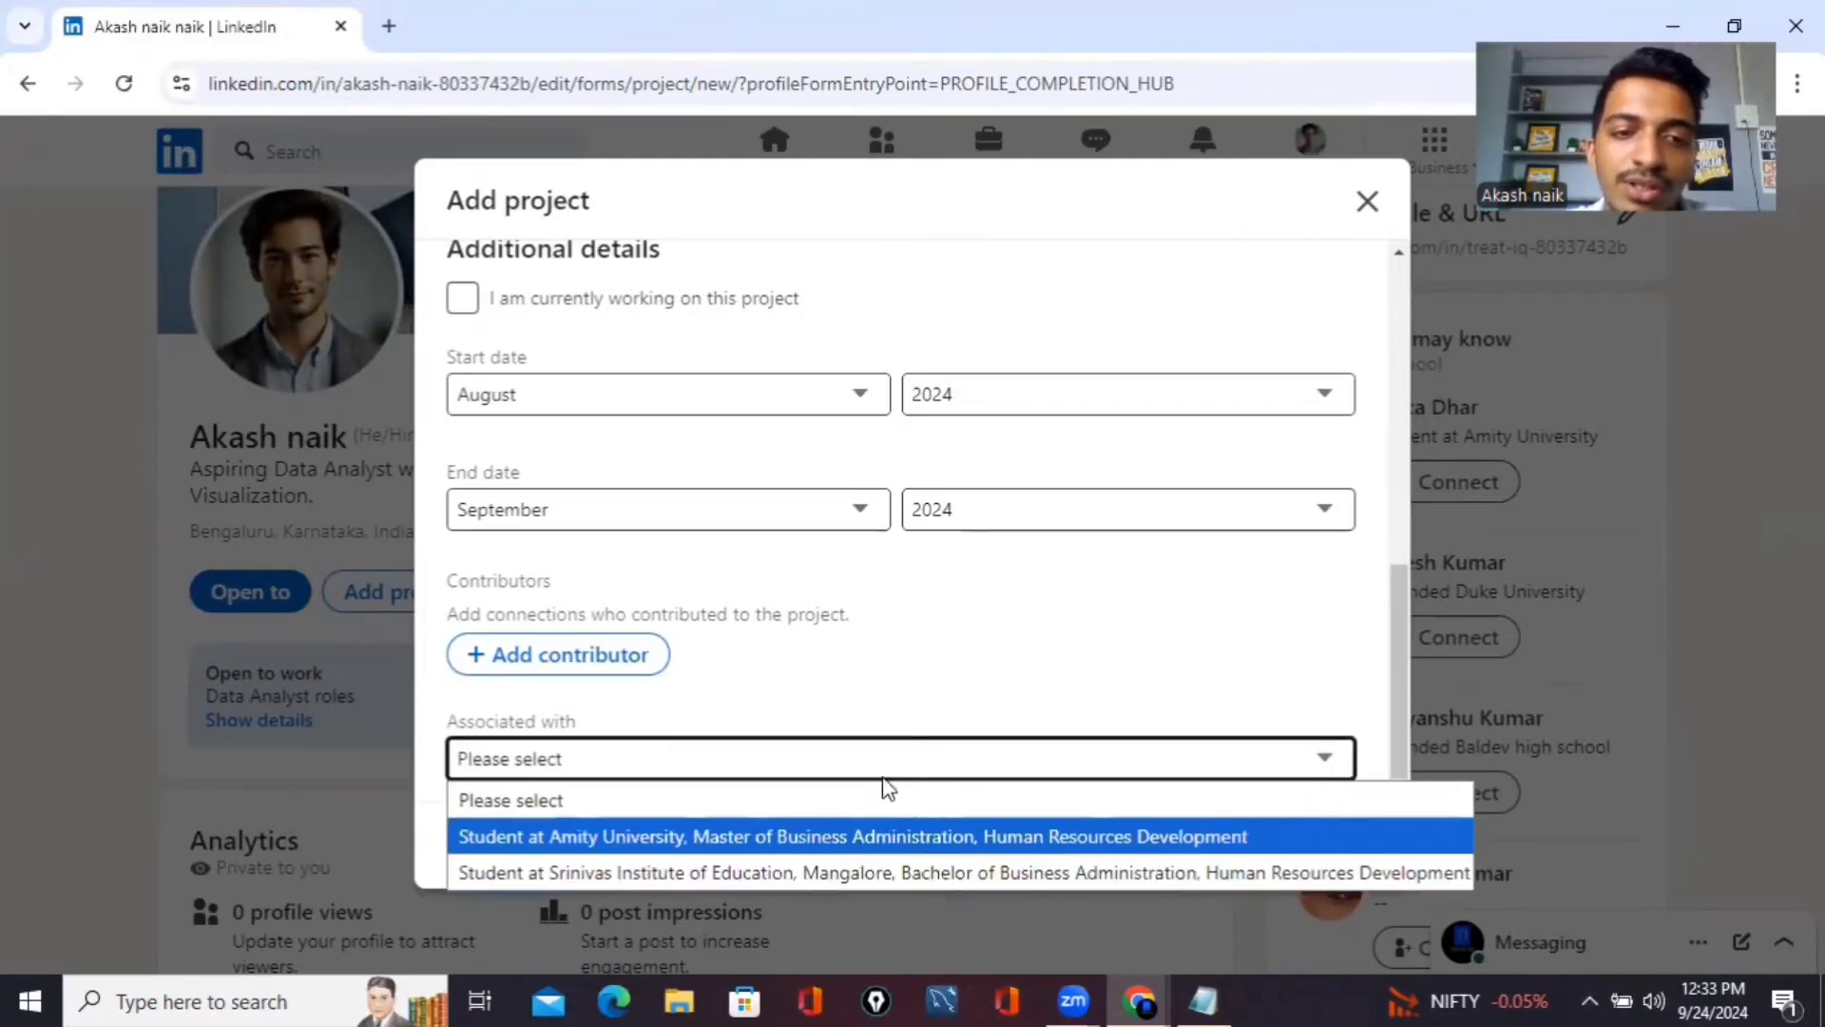
click(980, 690)
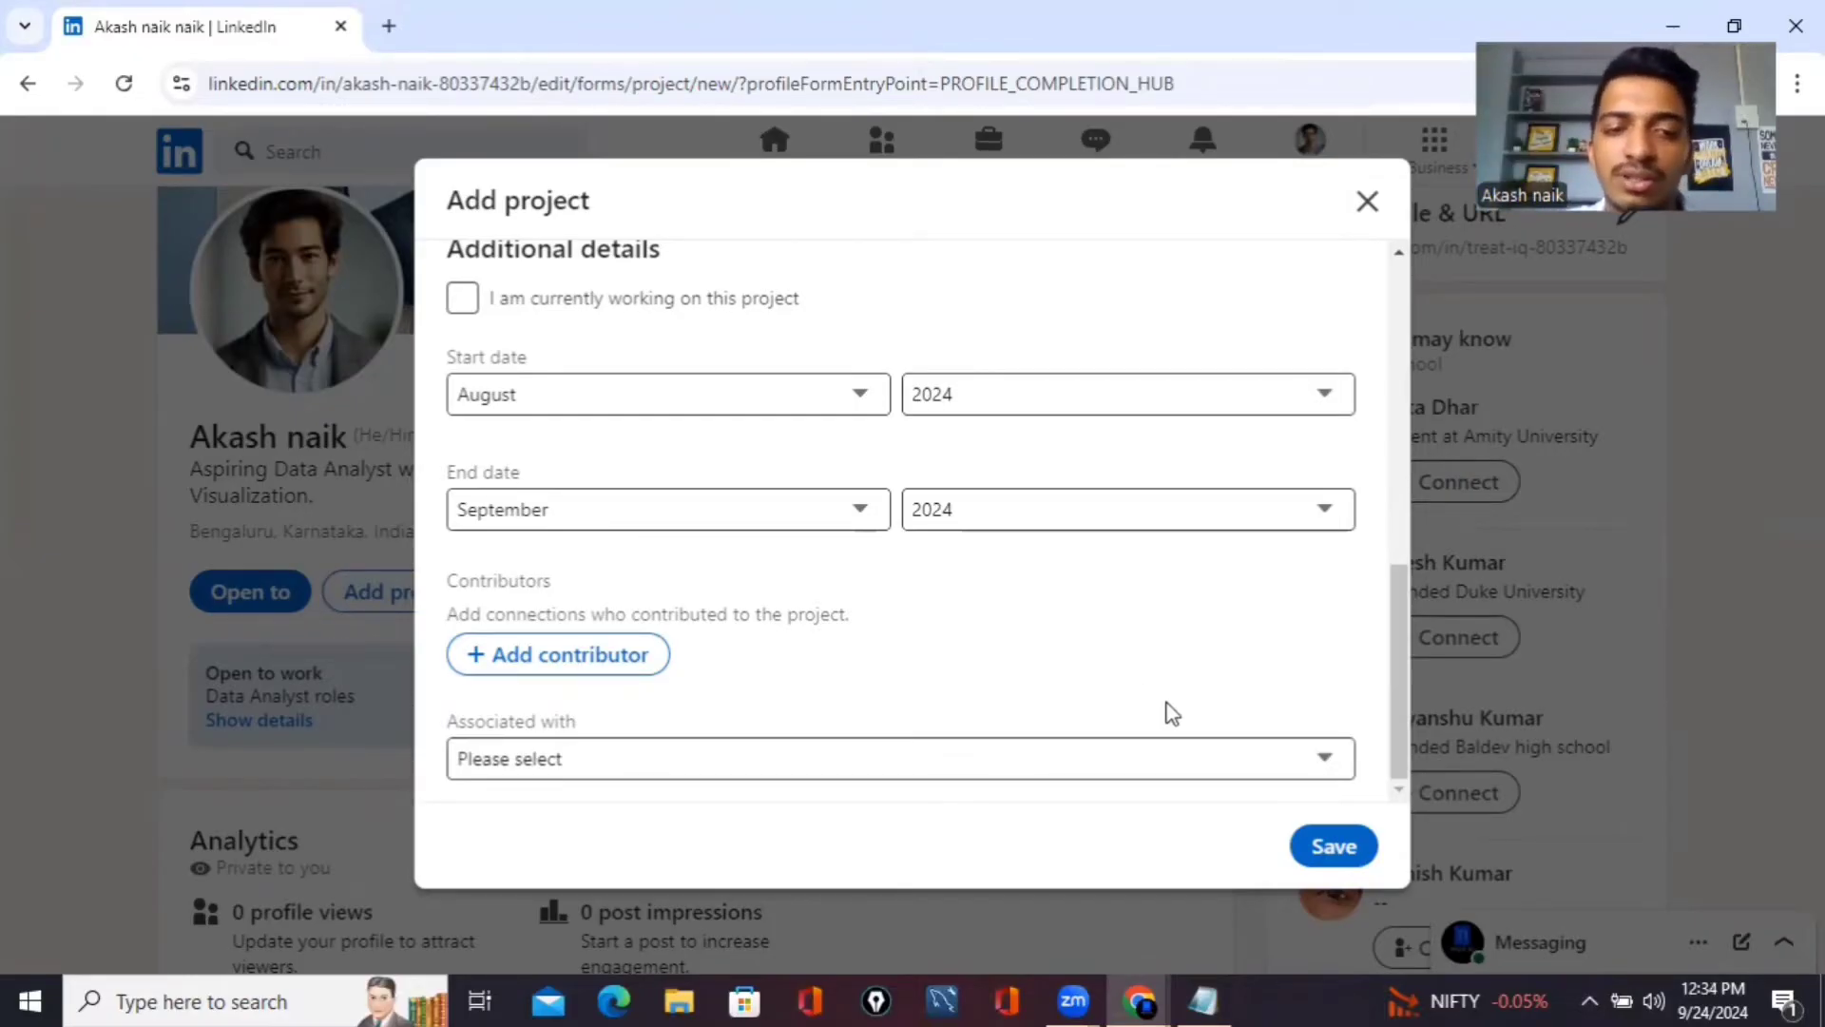
click(1327, 840)
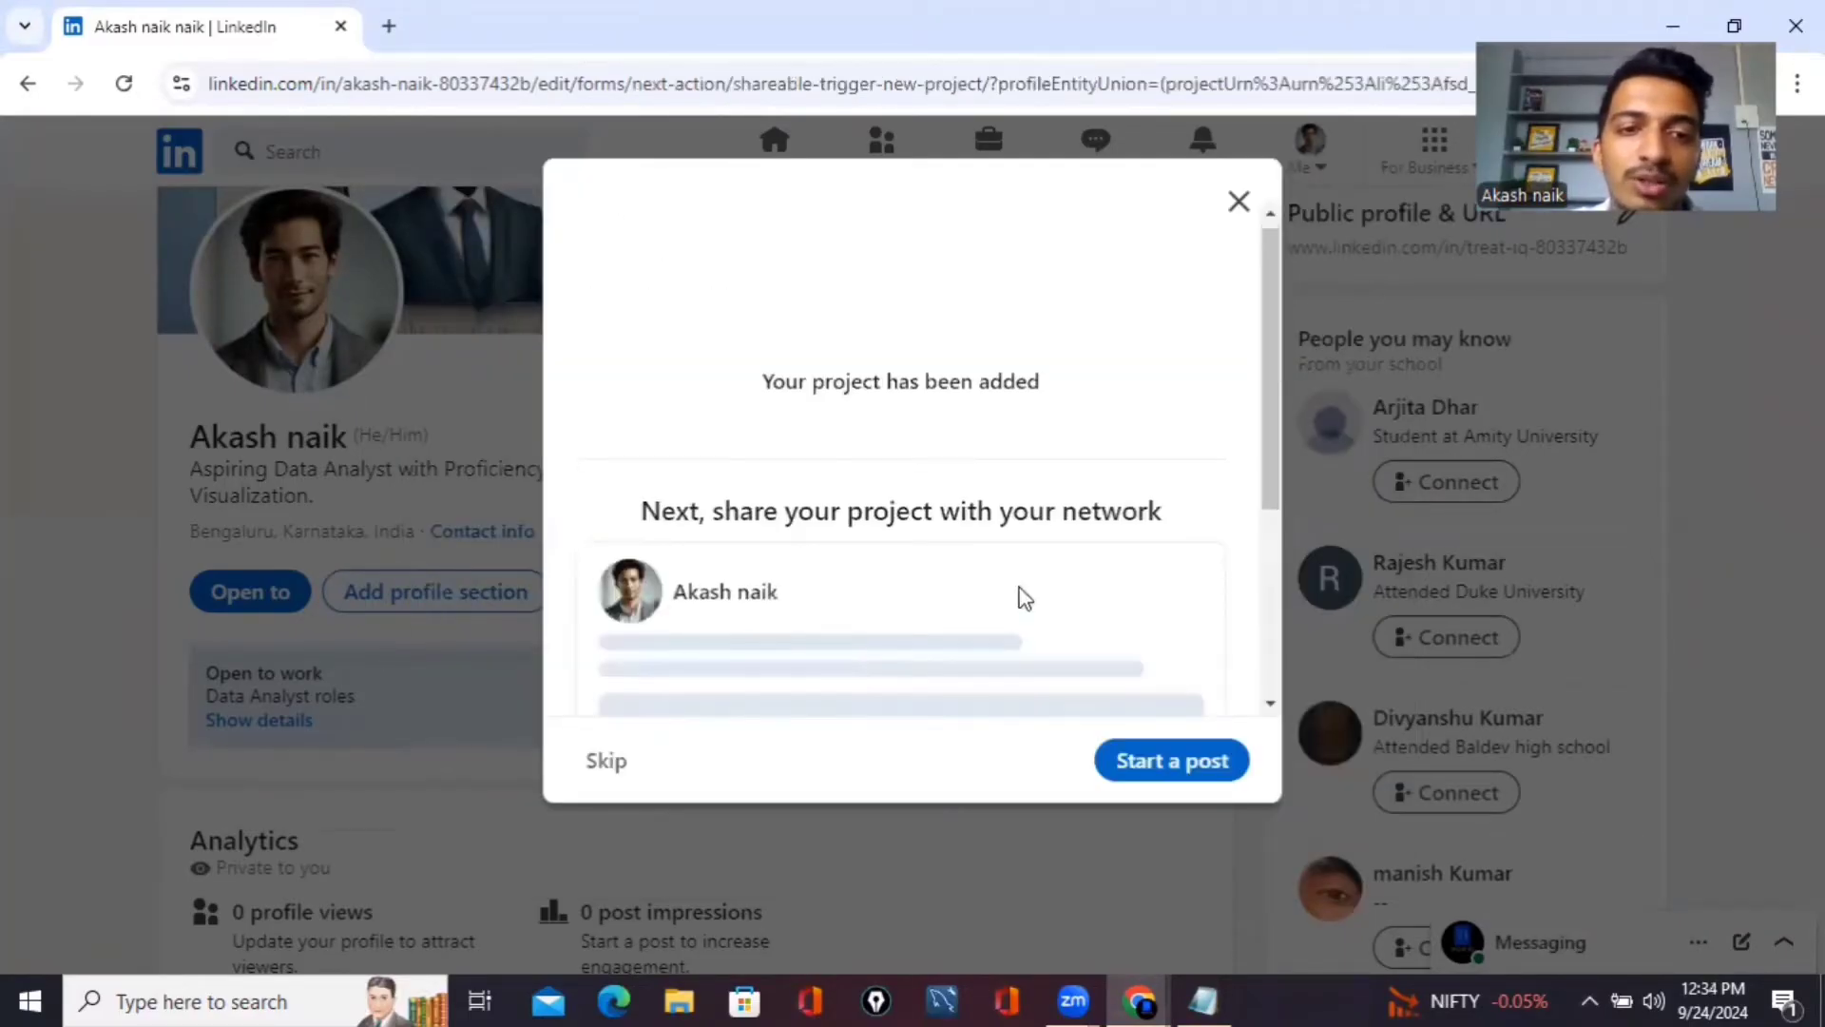
scroll(1019, 599, down, 3)
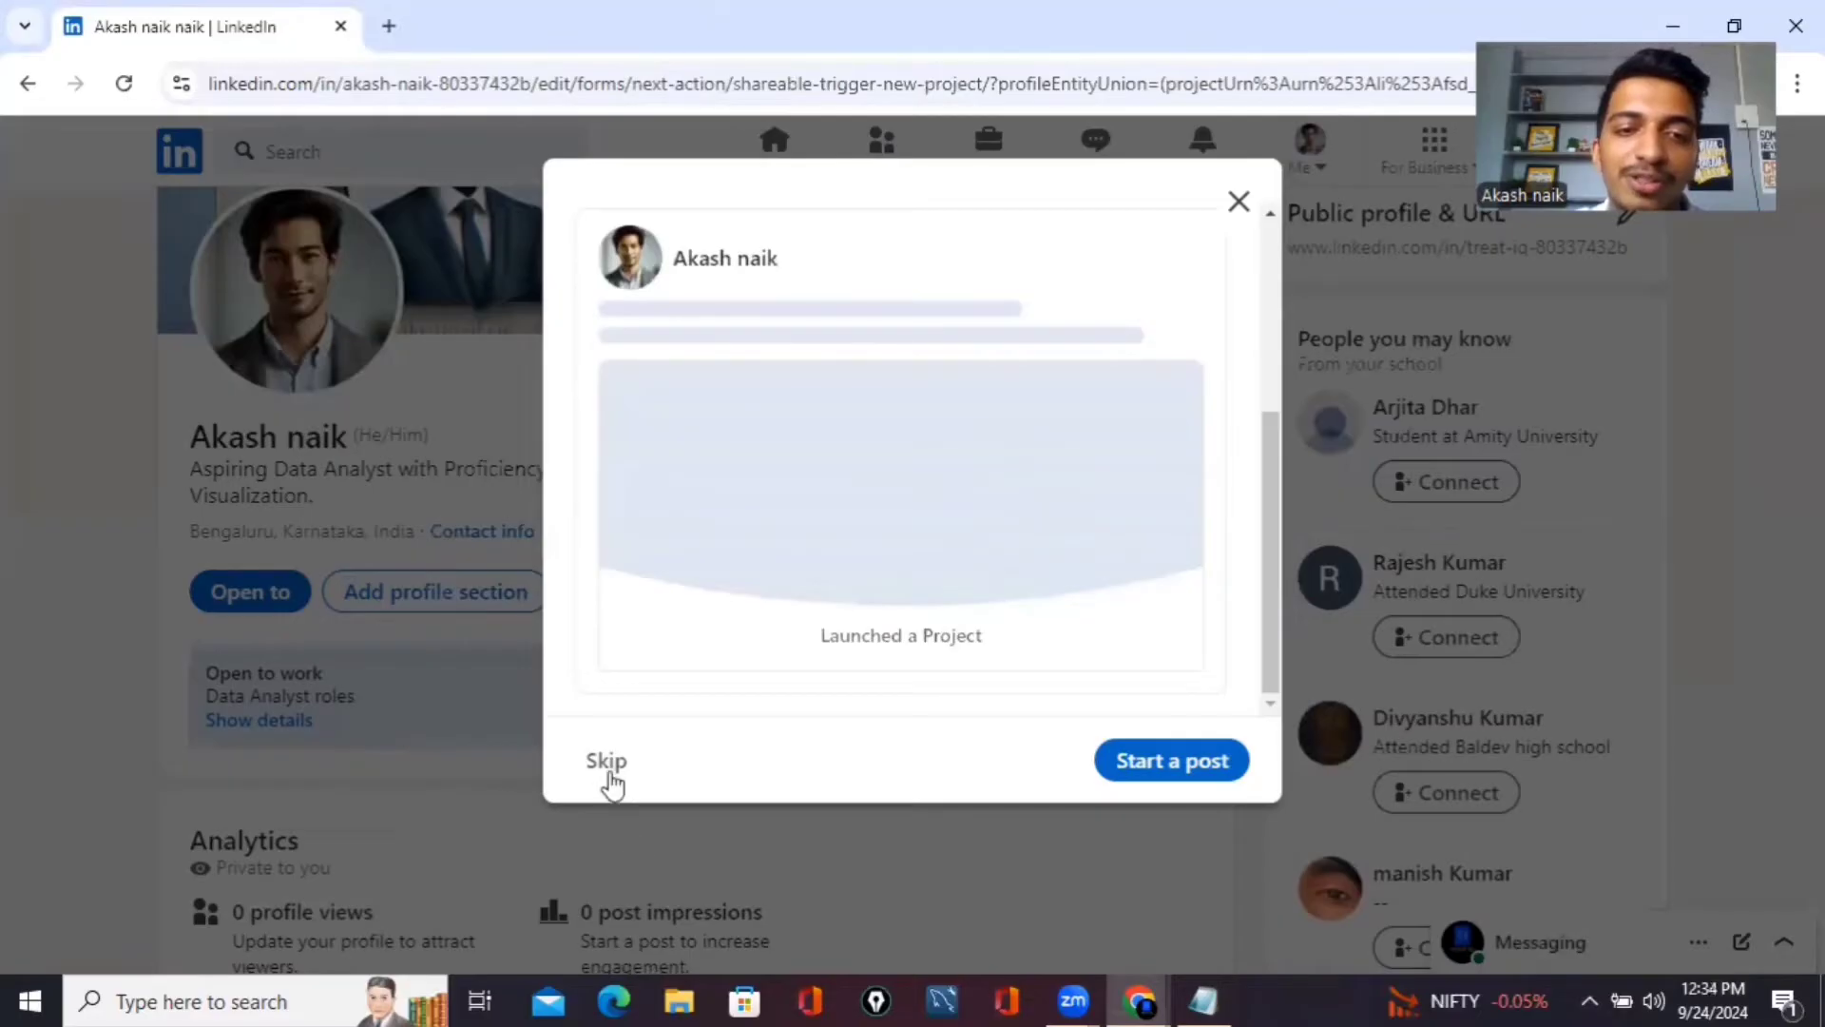
click(609, 772)
Review the new project with its full description, along with the Education and Skills sections of the profile
scroll(609, 772, down, 4)
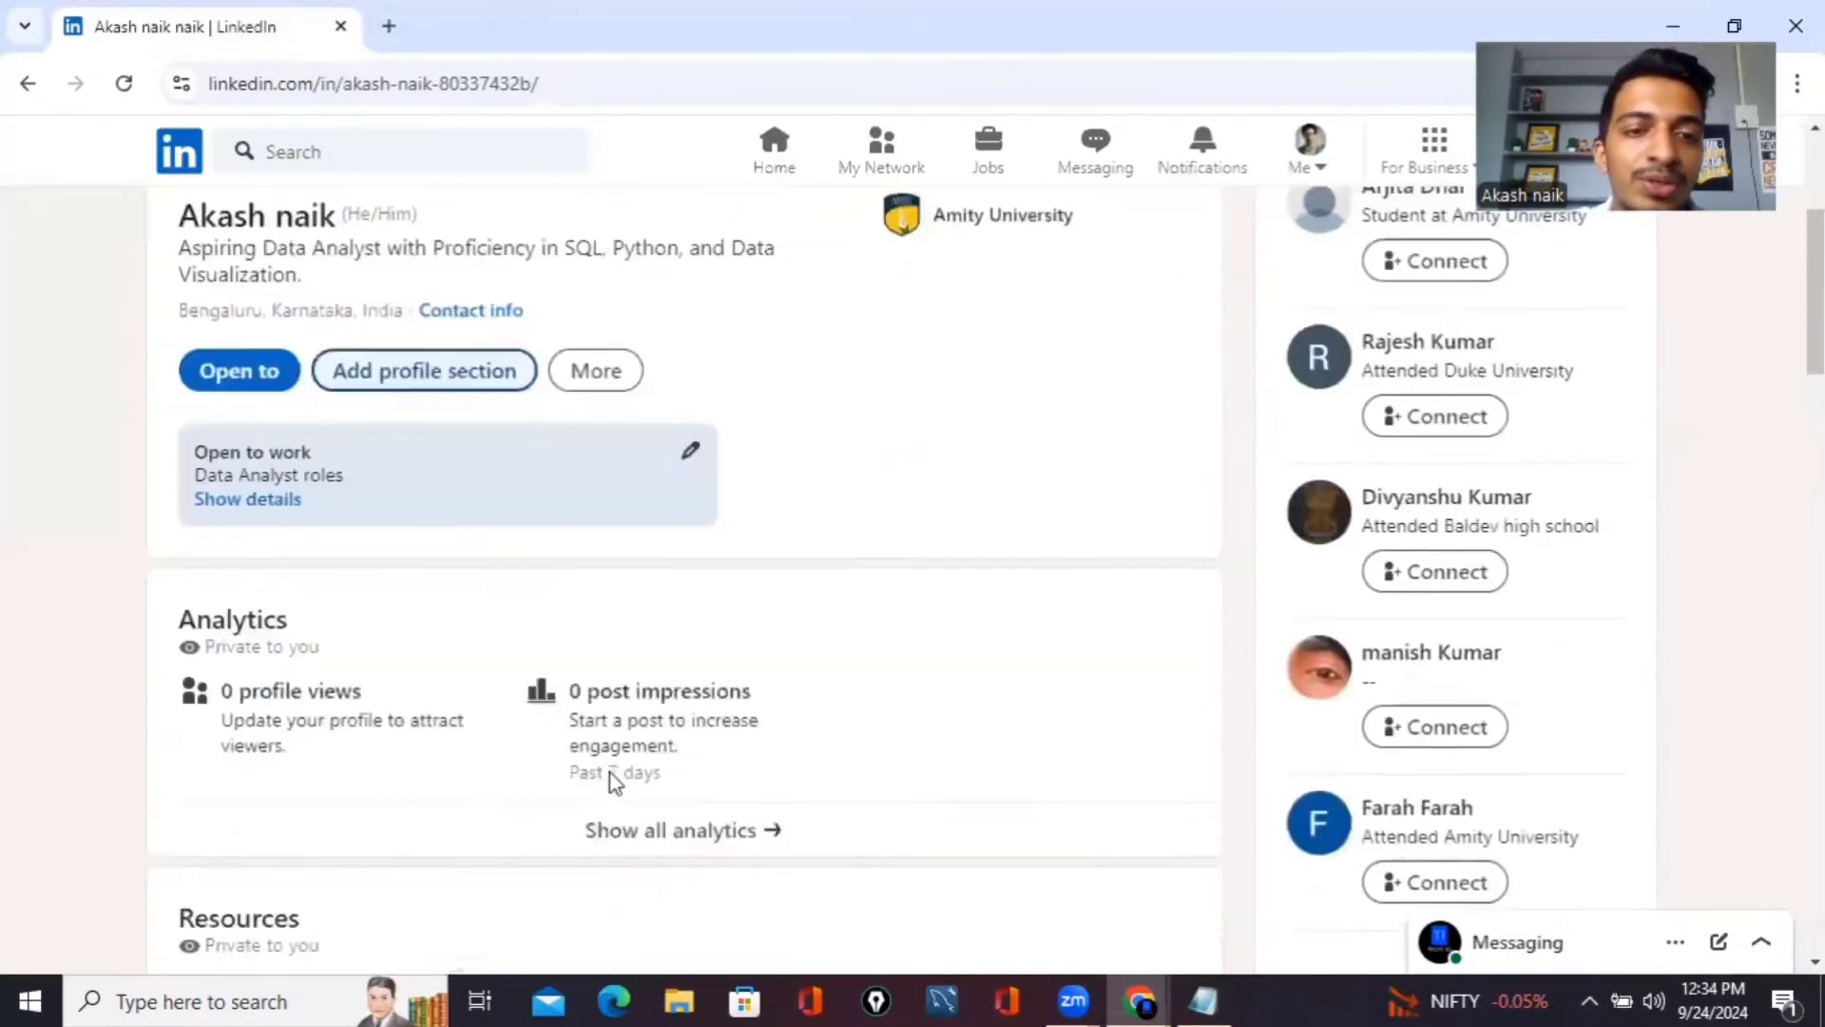
scroll(608, 772, down, 20)
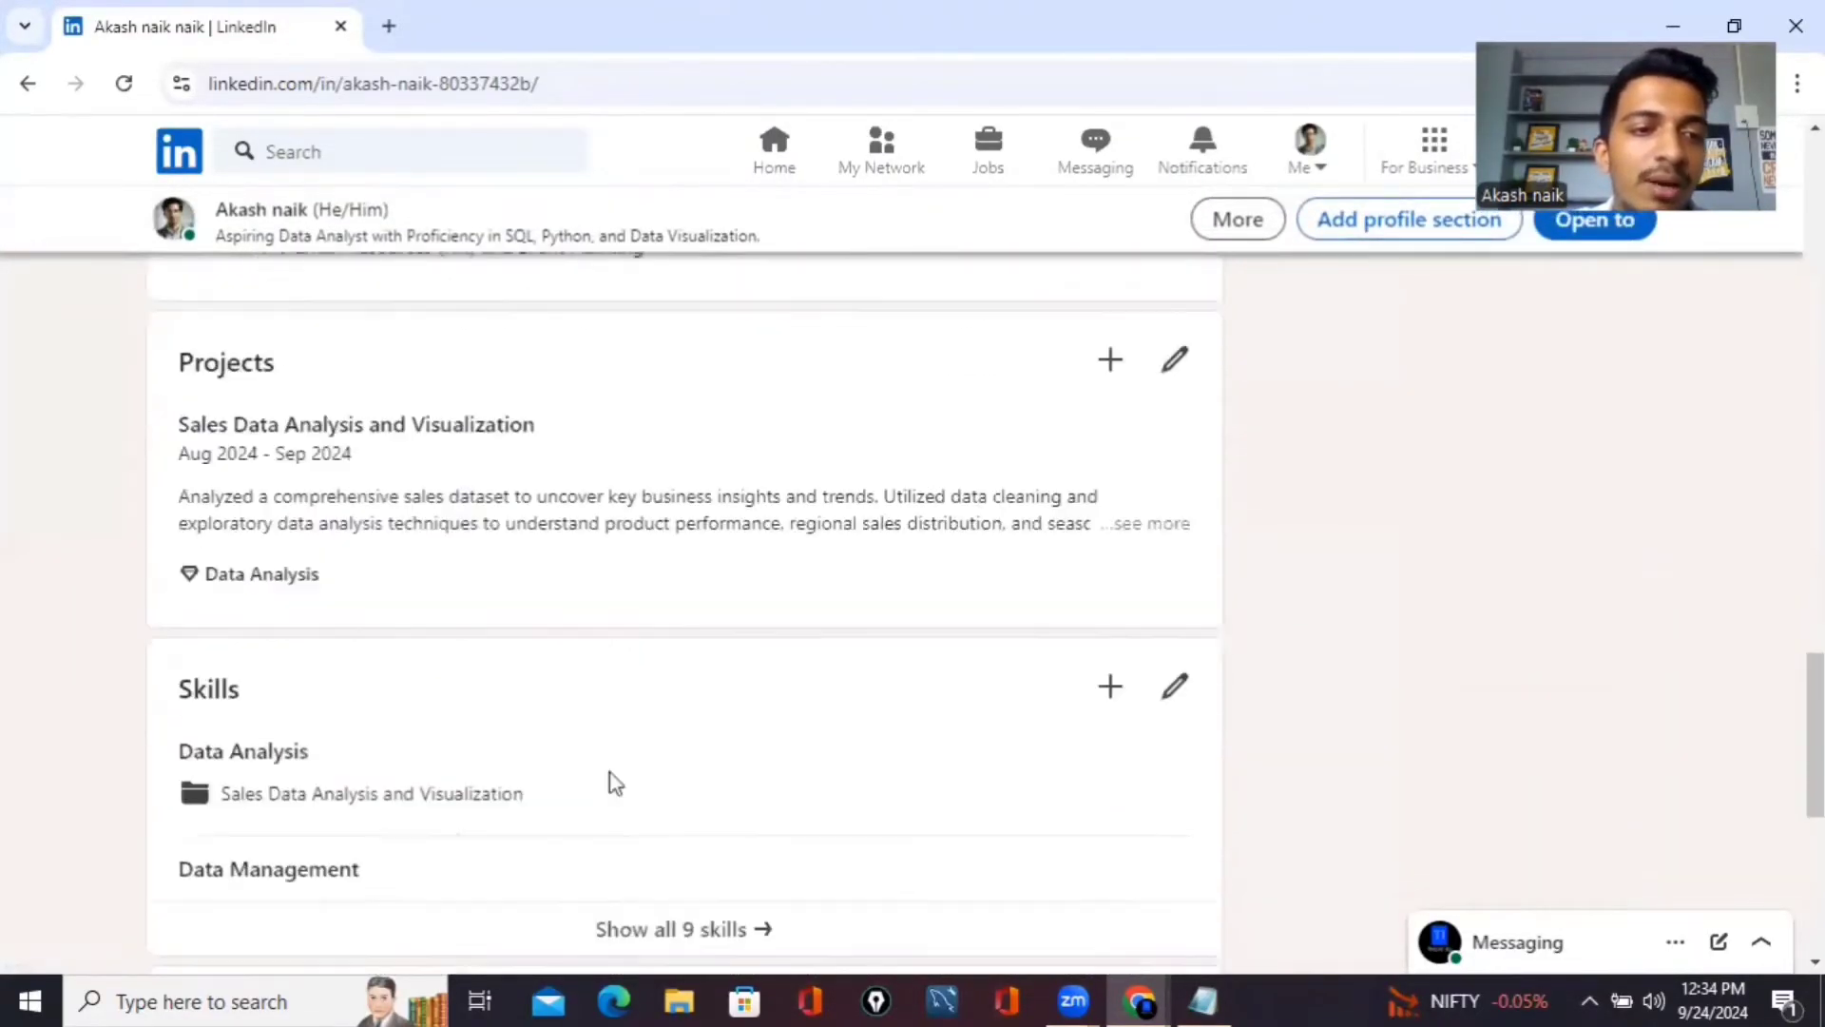
scroll(608, 775, up, 4)
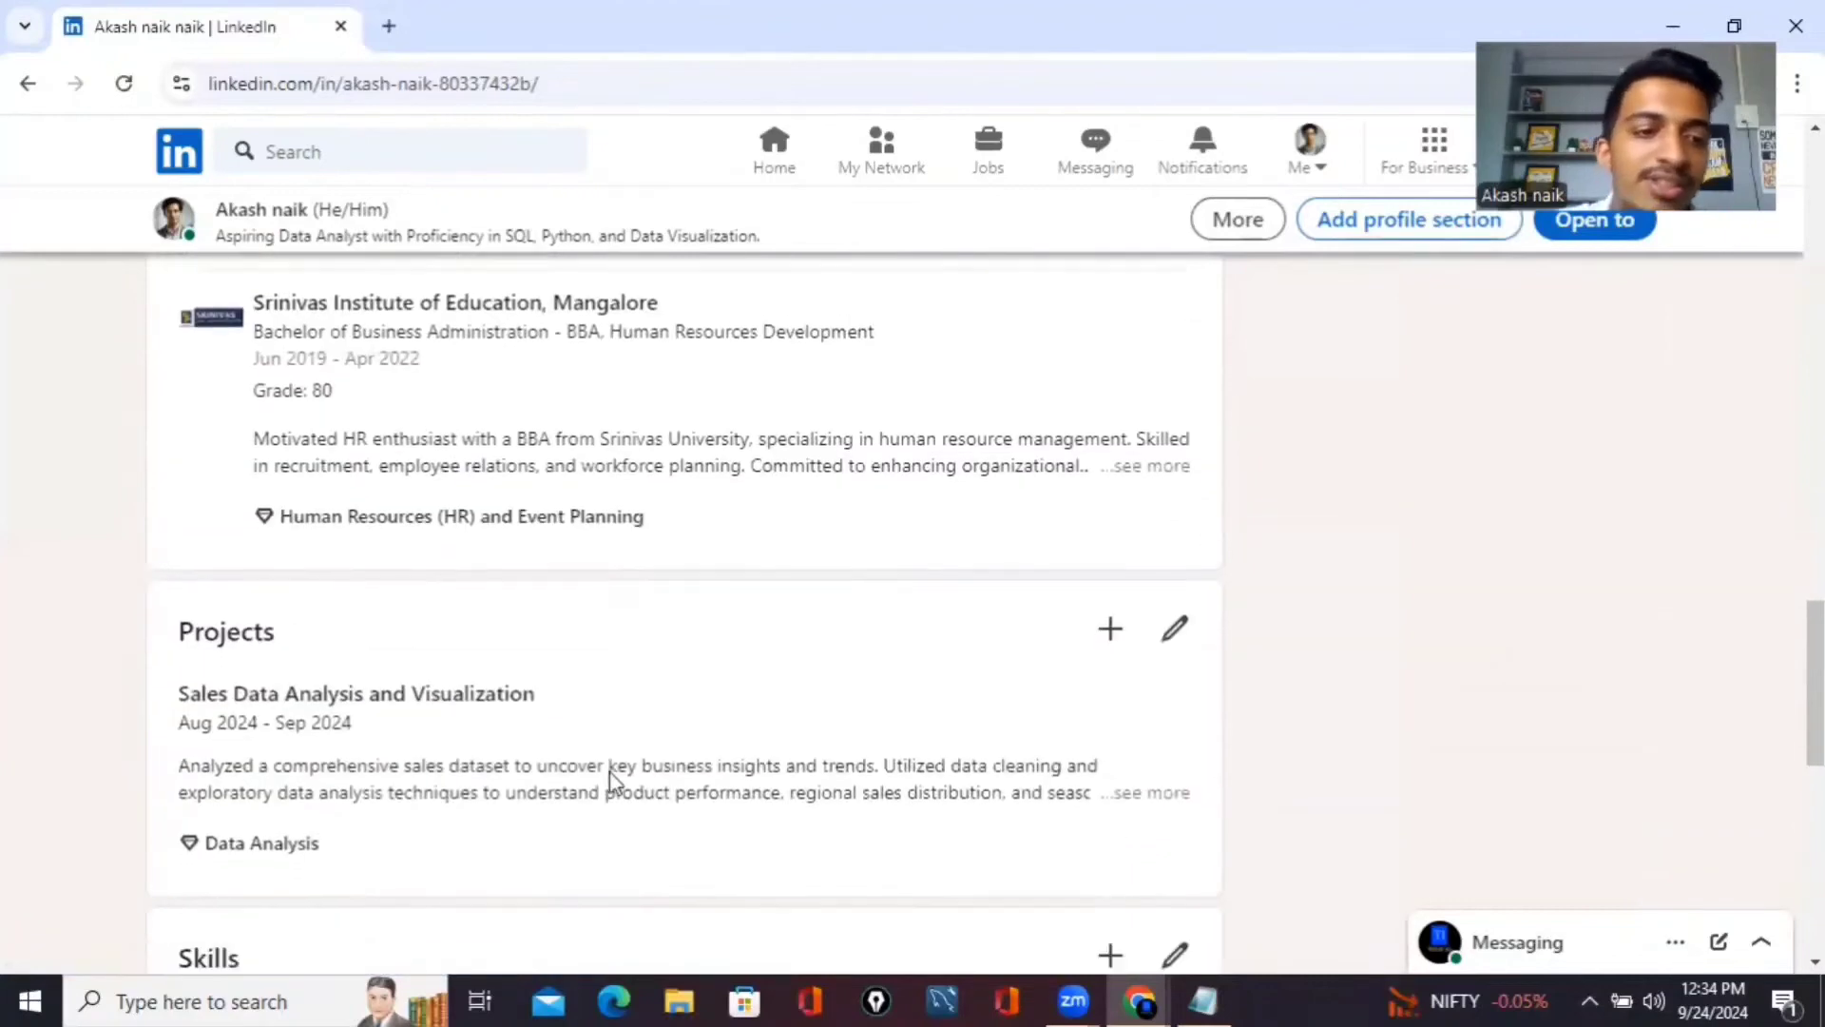
scroll(609, 777, down, 1)
click(1186, 773)
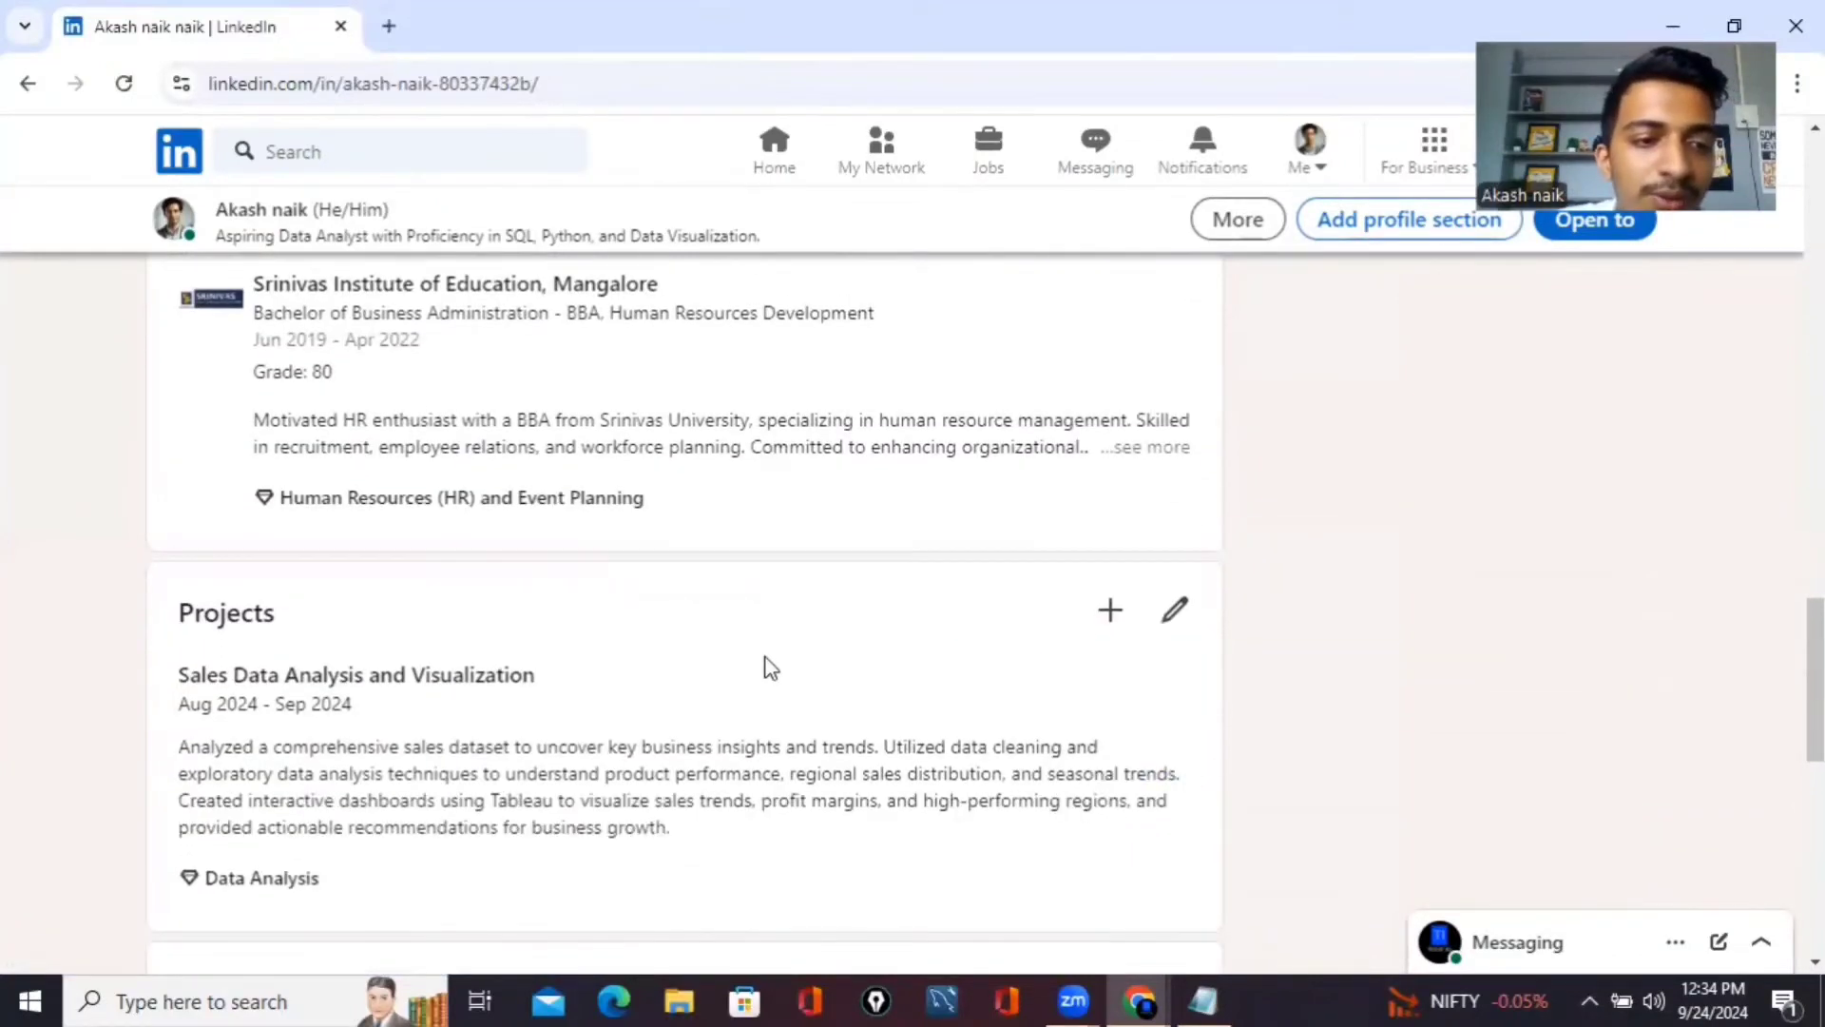
scroll(766, 661, down, 1)
scroll(769, 664, up, 2)
scroll(770, 667, up, 3)
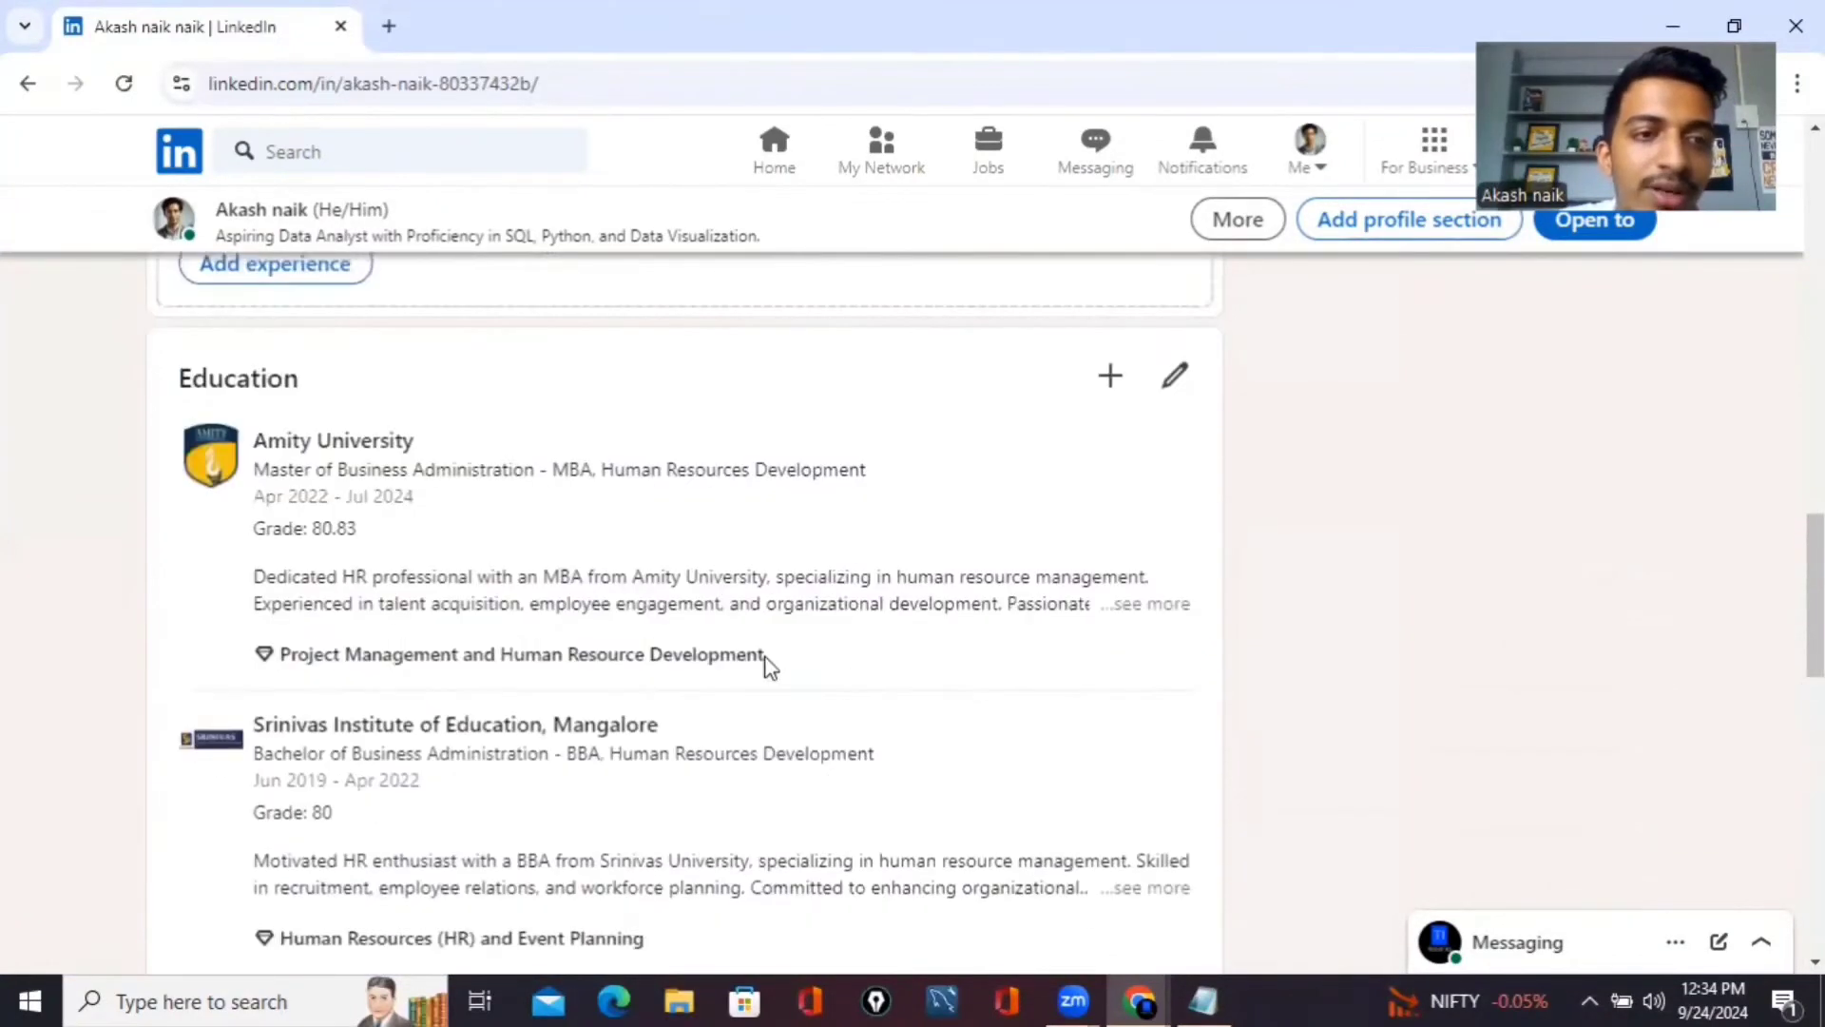
scroll(770, 666, down, 10)
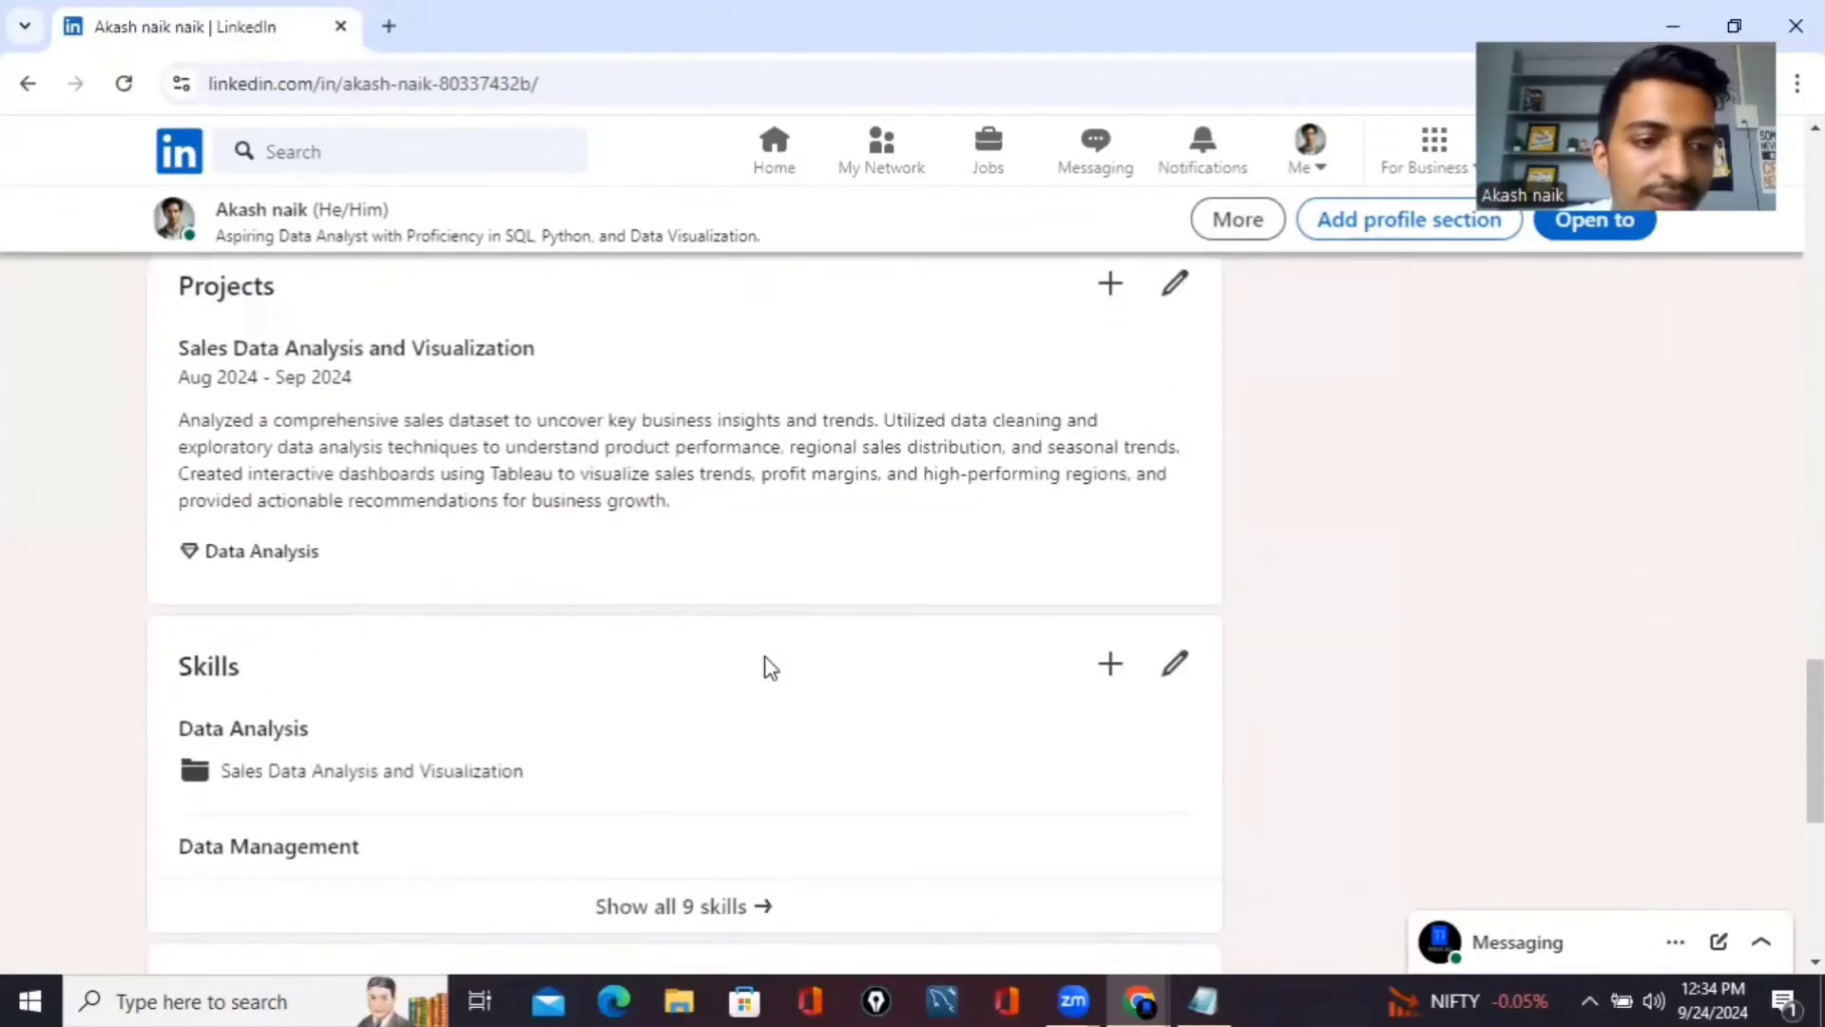
scroll(768, 660, down, 2)
scroll(766, 663, up, 15)
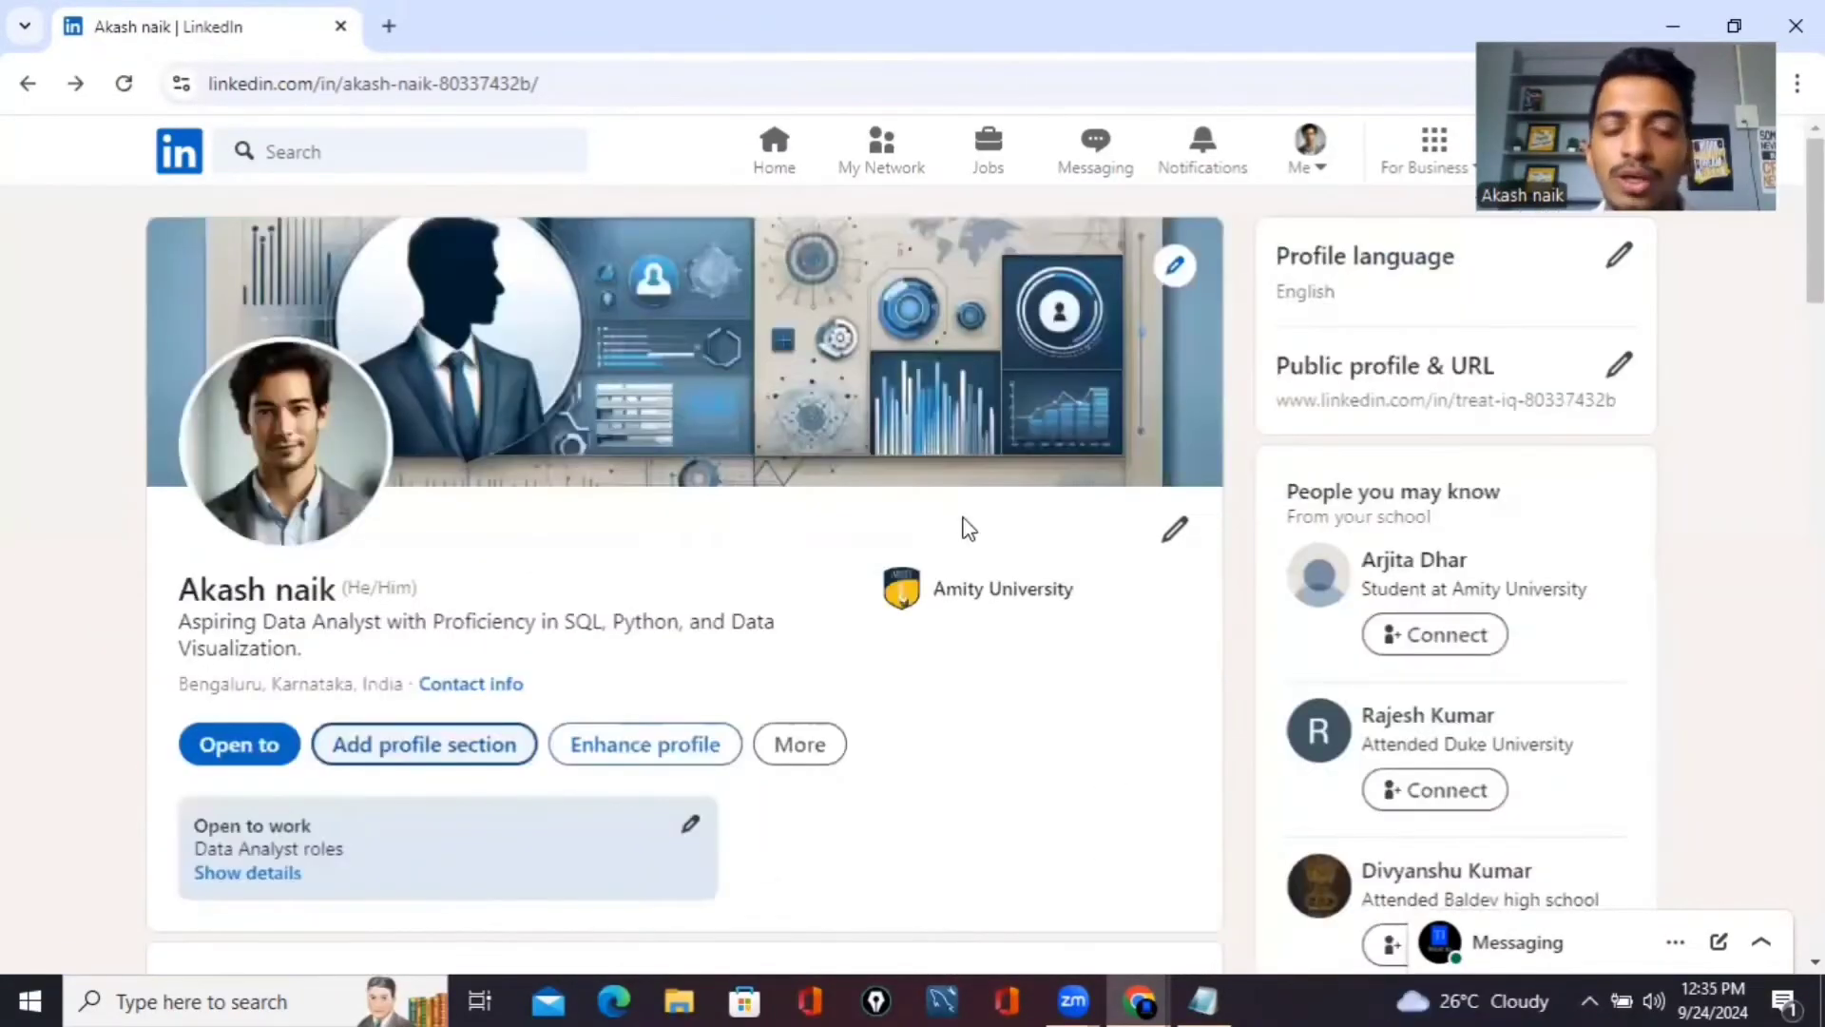
Start adding to the profile through the resume-based setup and continue past its introduction to the resume selection
click(488, 747)
click(650, 368)
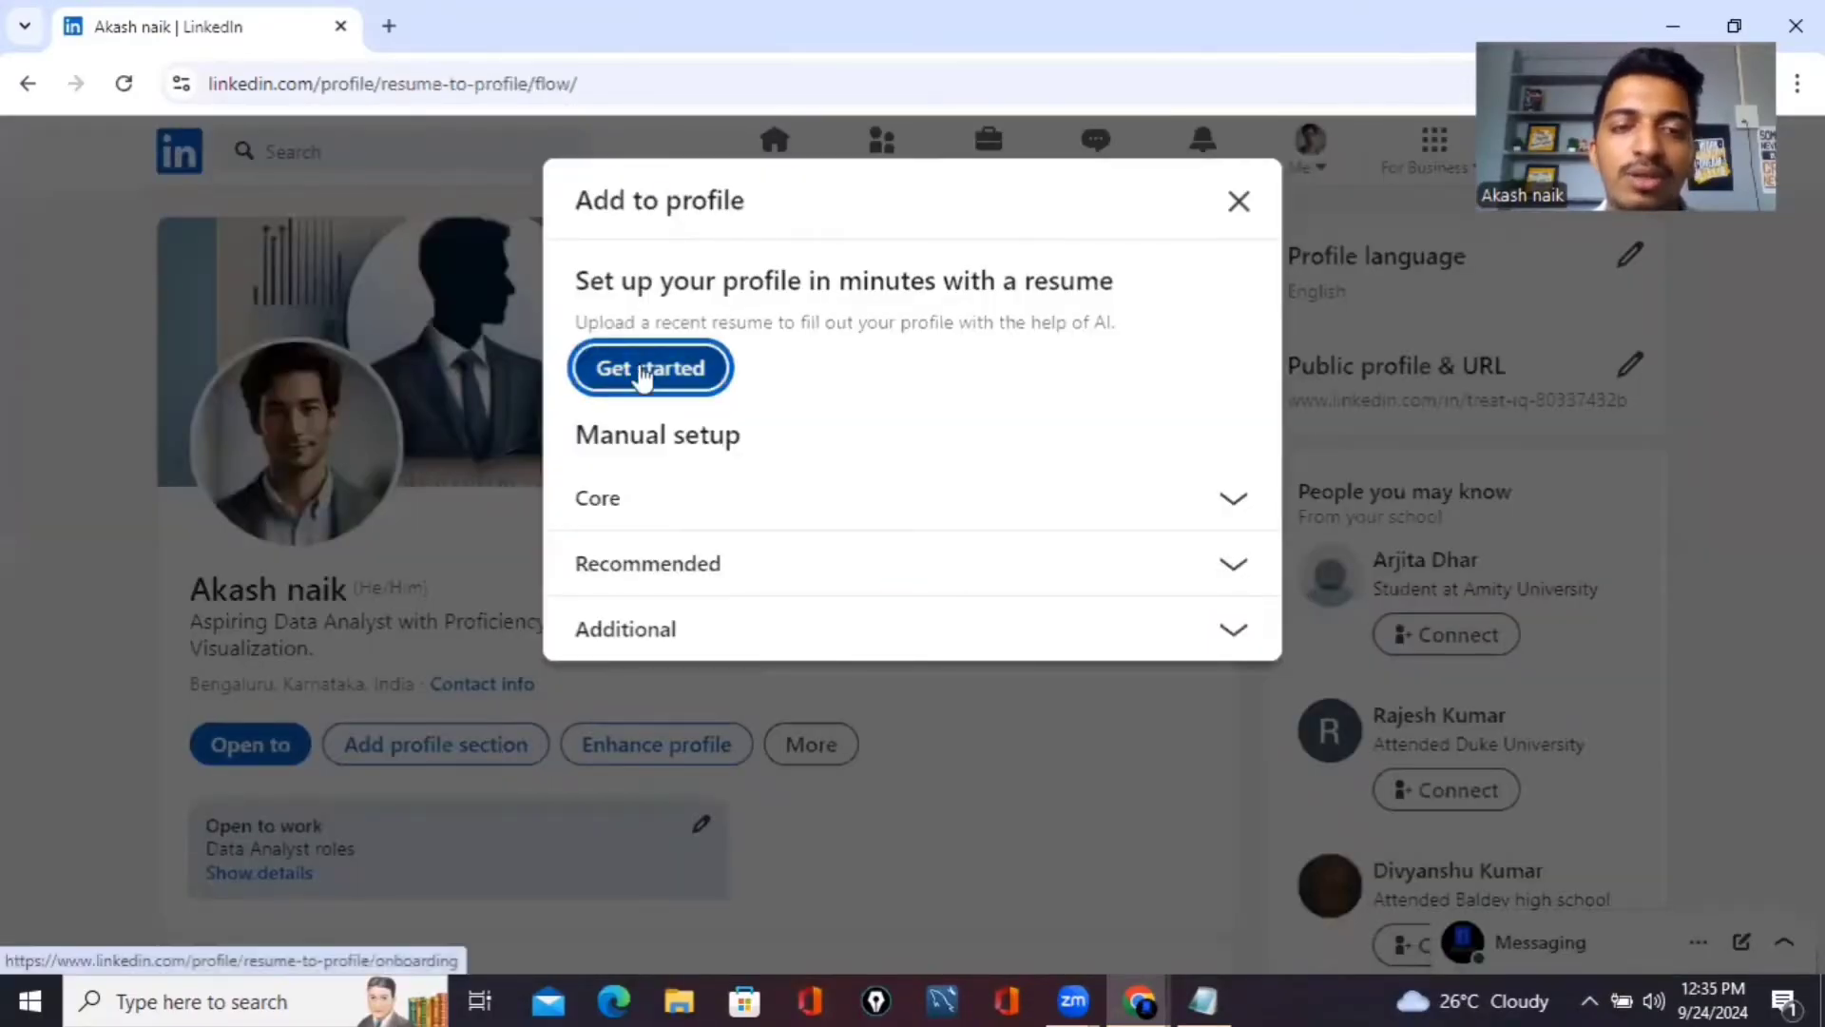
scroll(861, 488, down, 1)
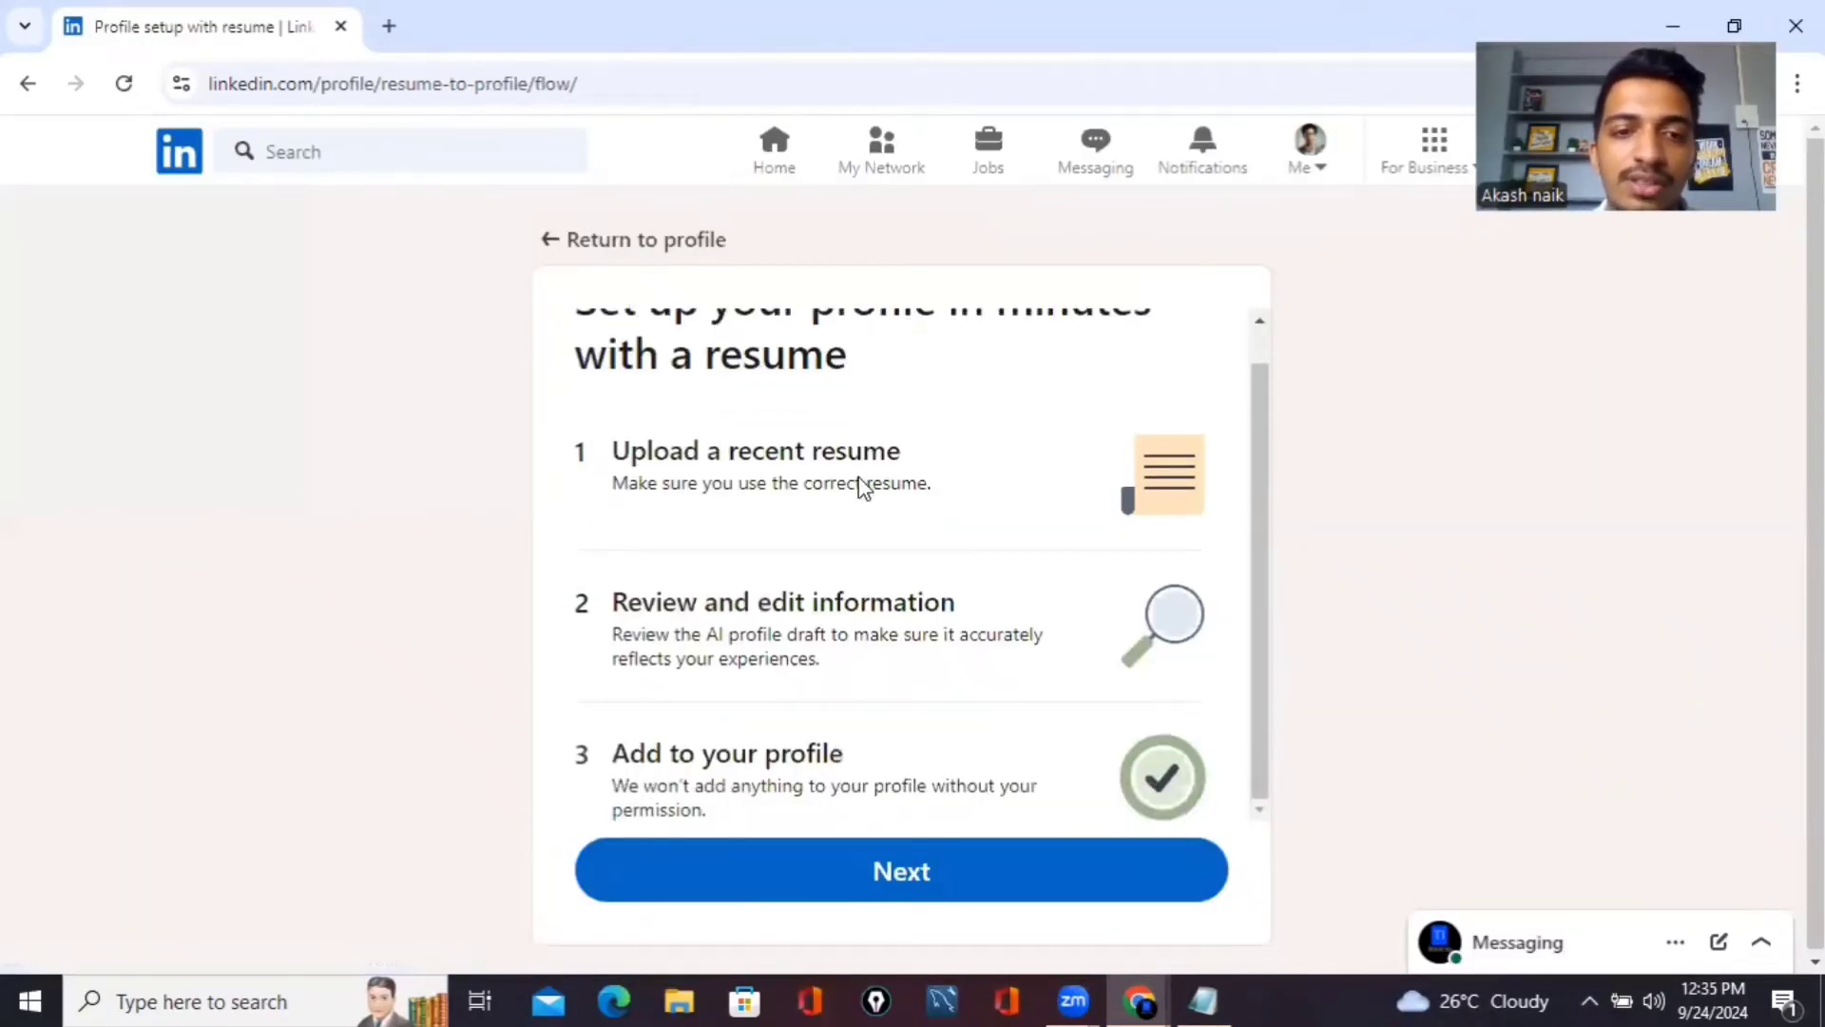
scroll(847, 561, up, 1)
scroll(879, 684, down, 1)
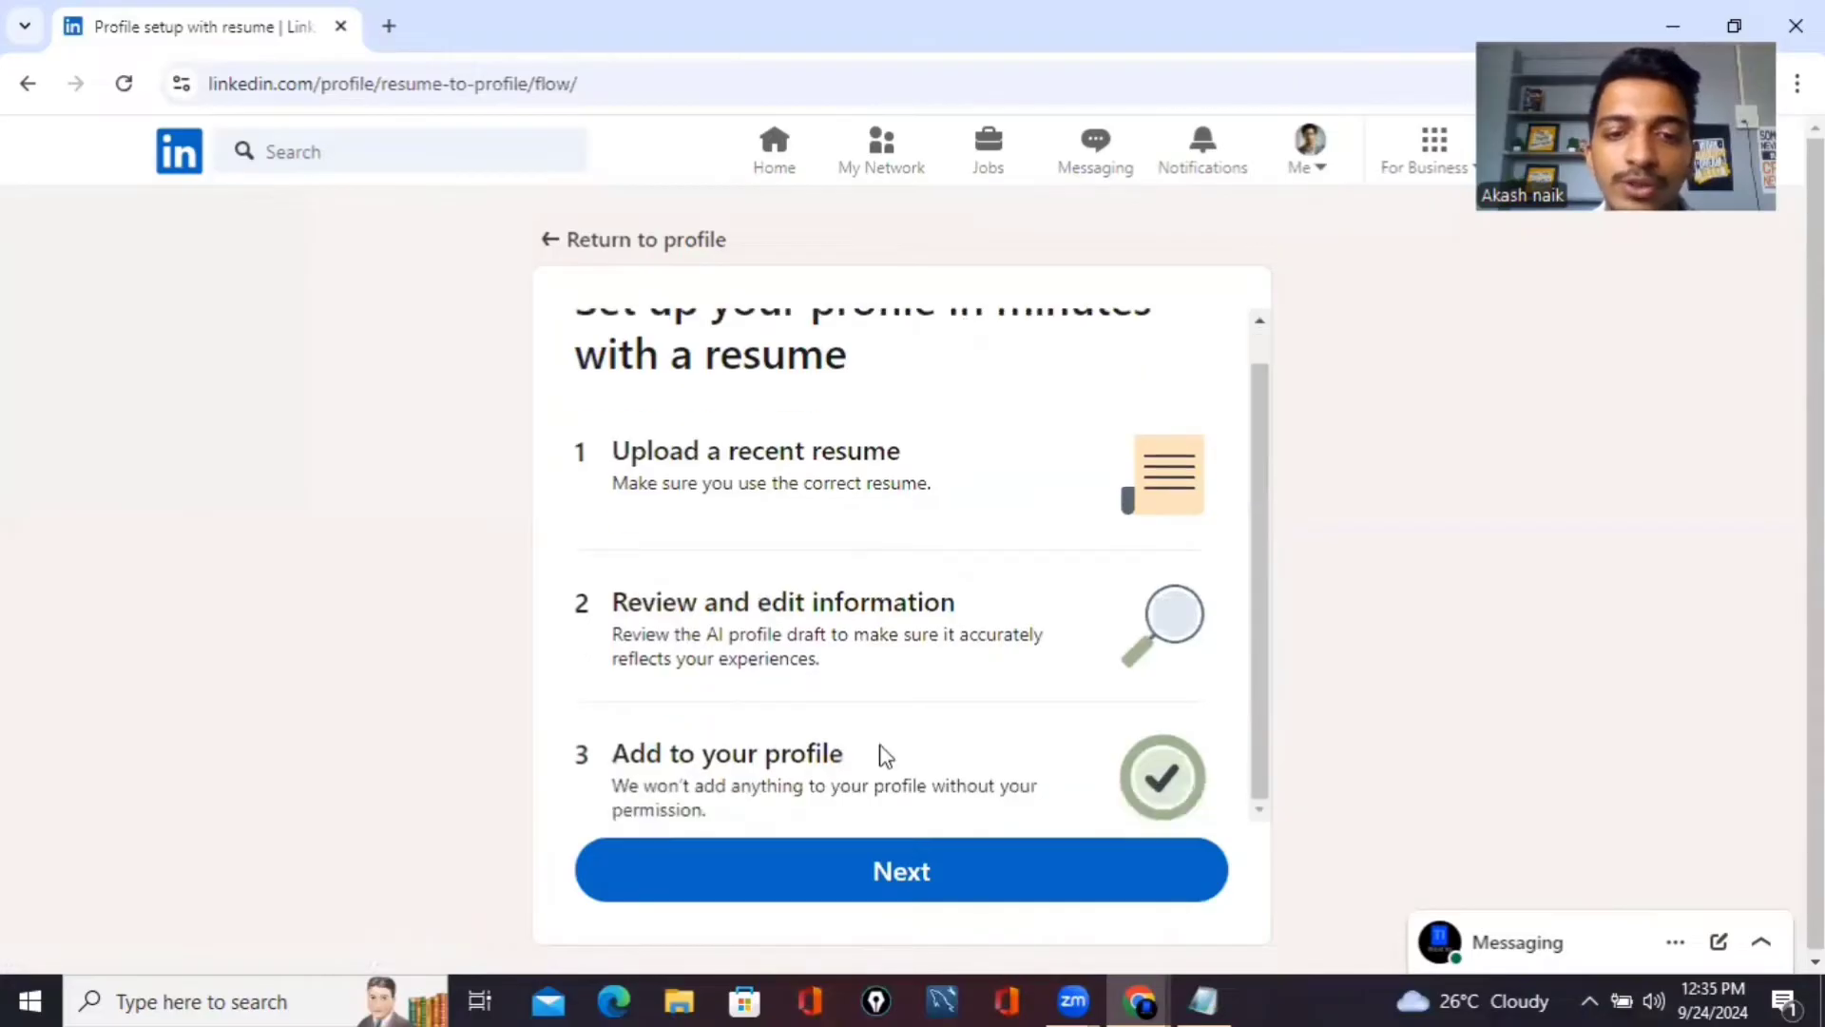
click(886, 873)
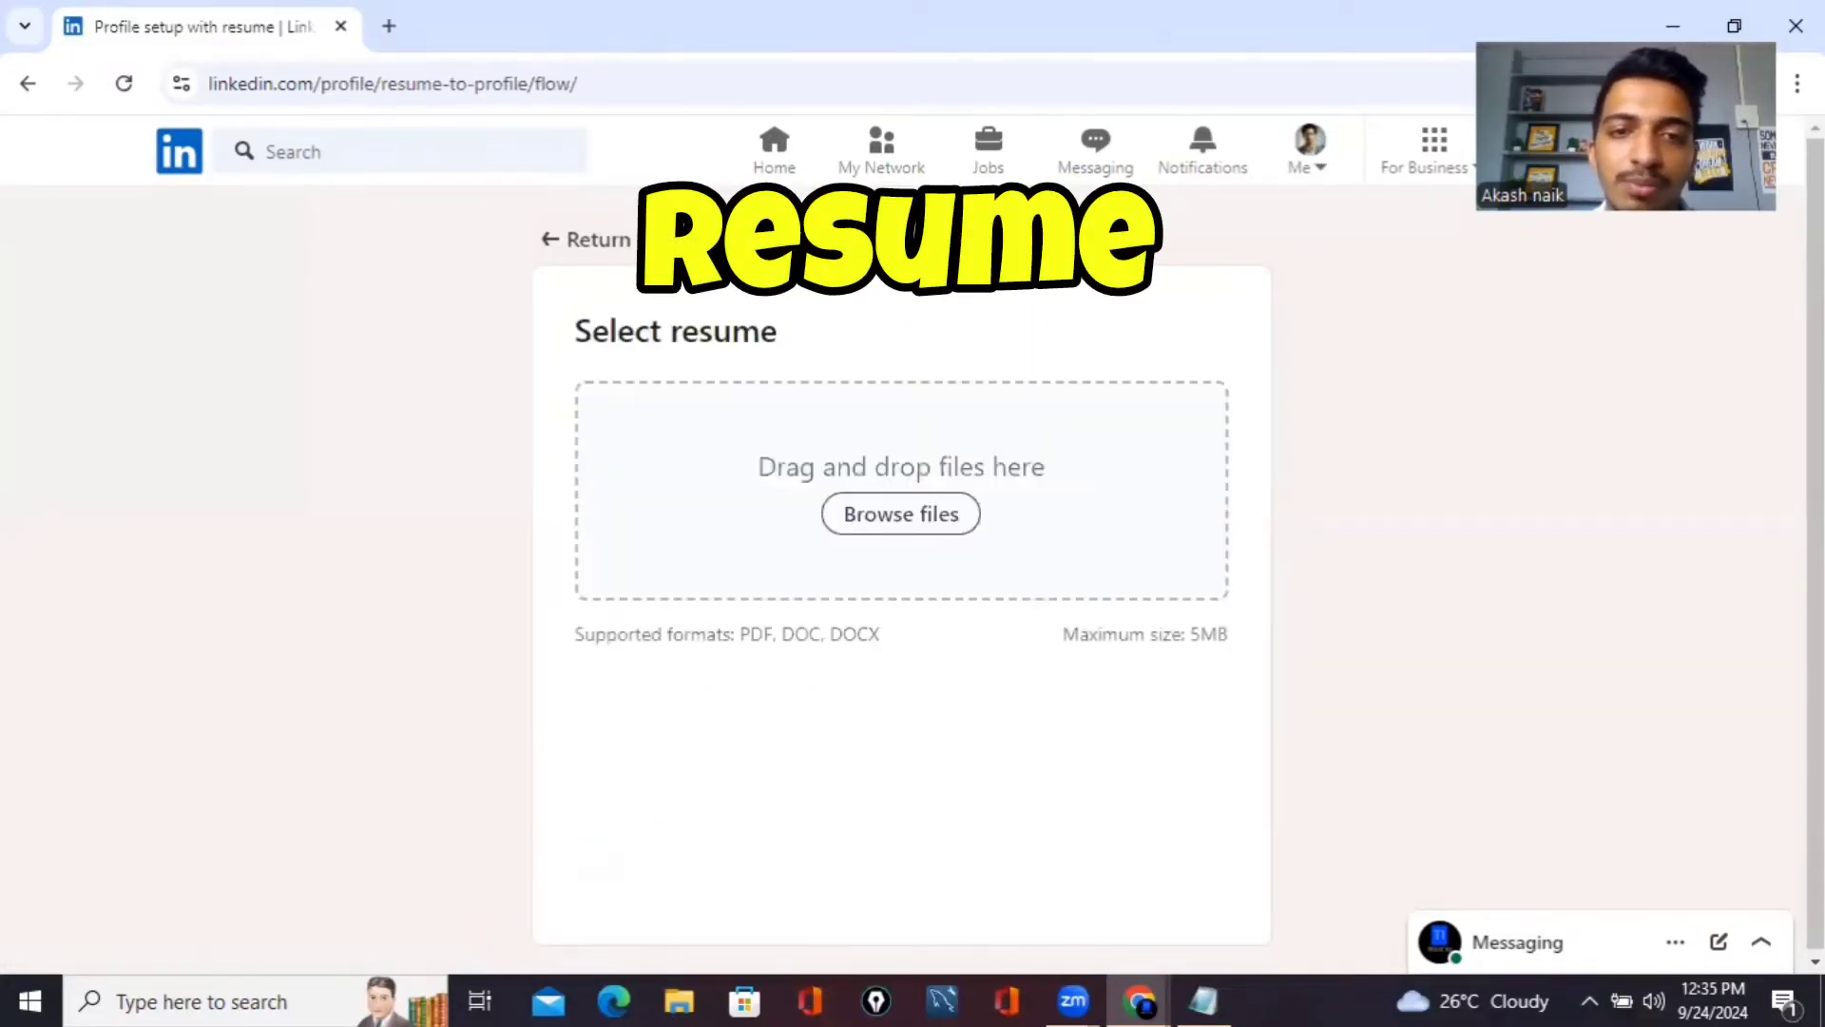
Choose yesterday's resume PDF numbered (8) from the Downloads folder and upload it for the profile setup
click(941, 514)
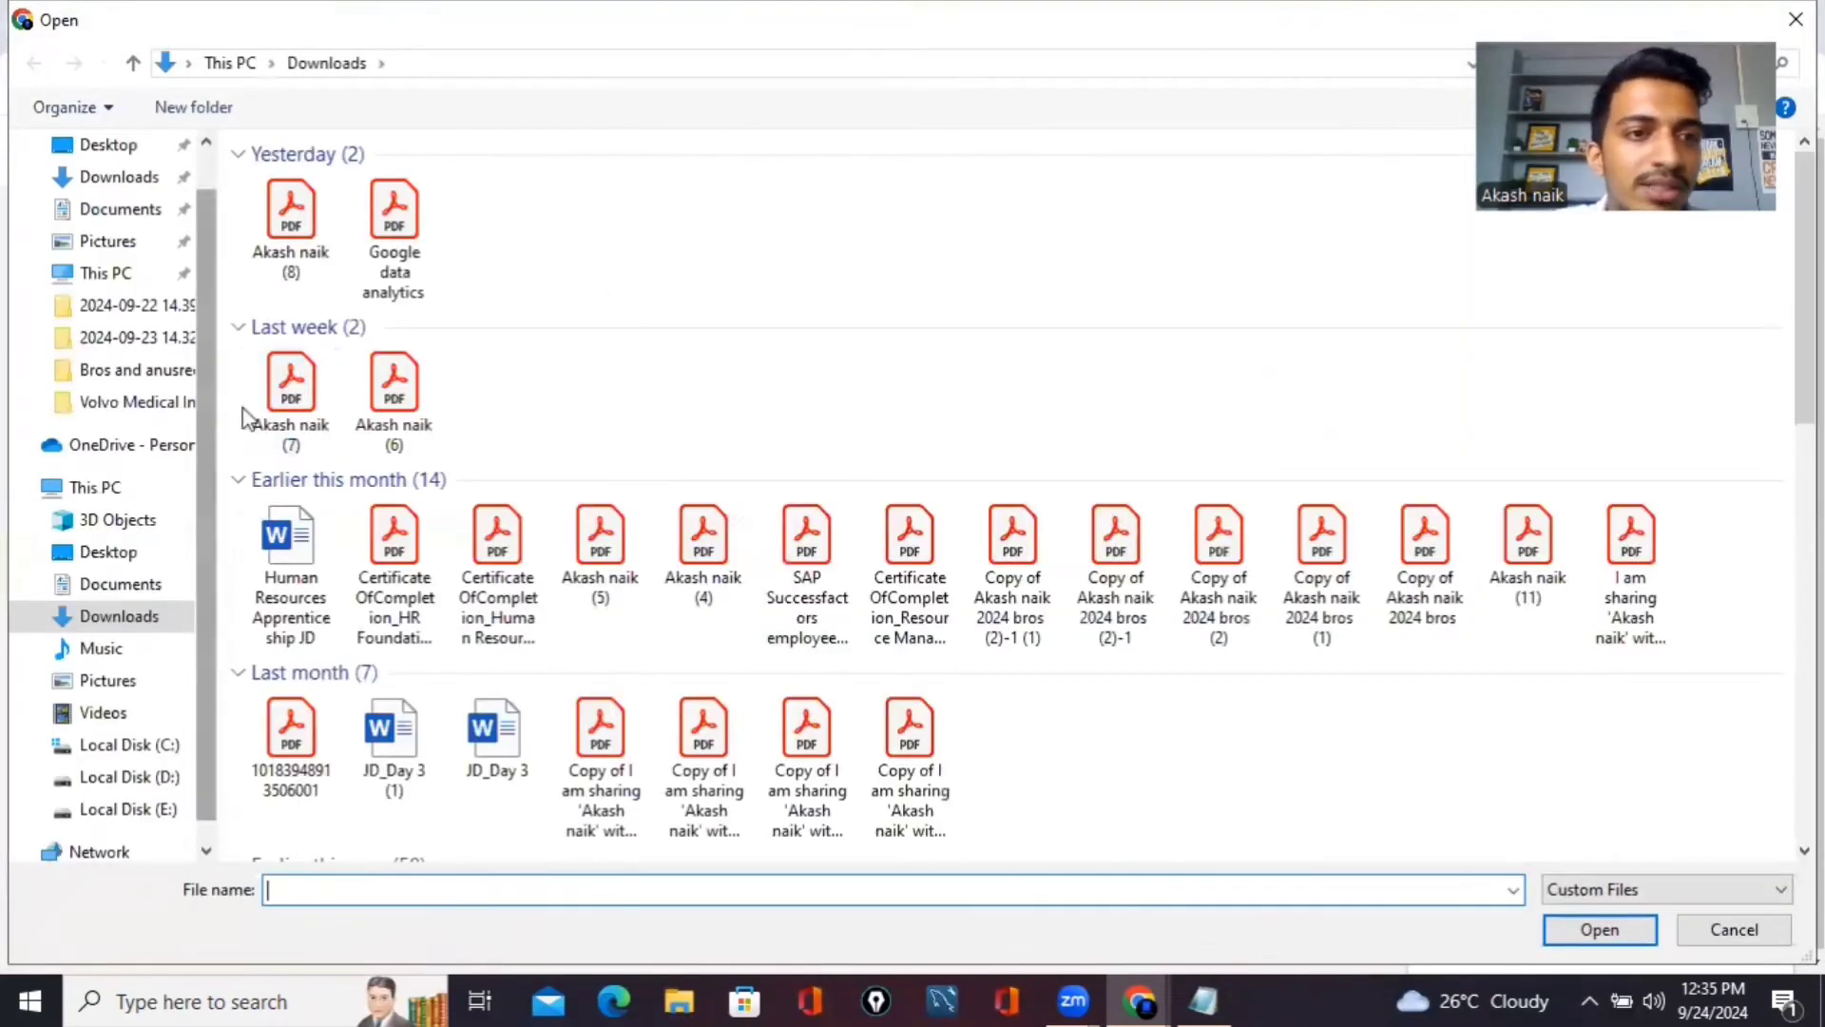
click(291, 223)
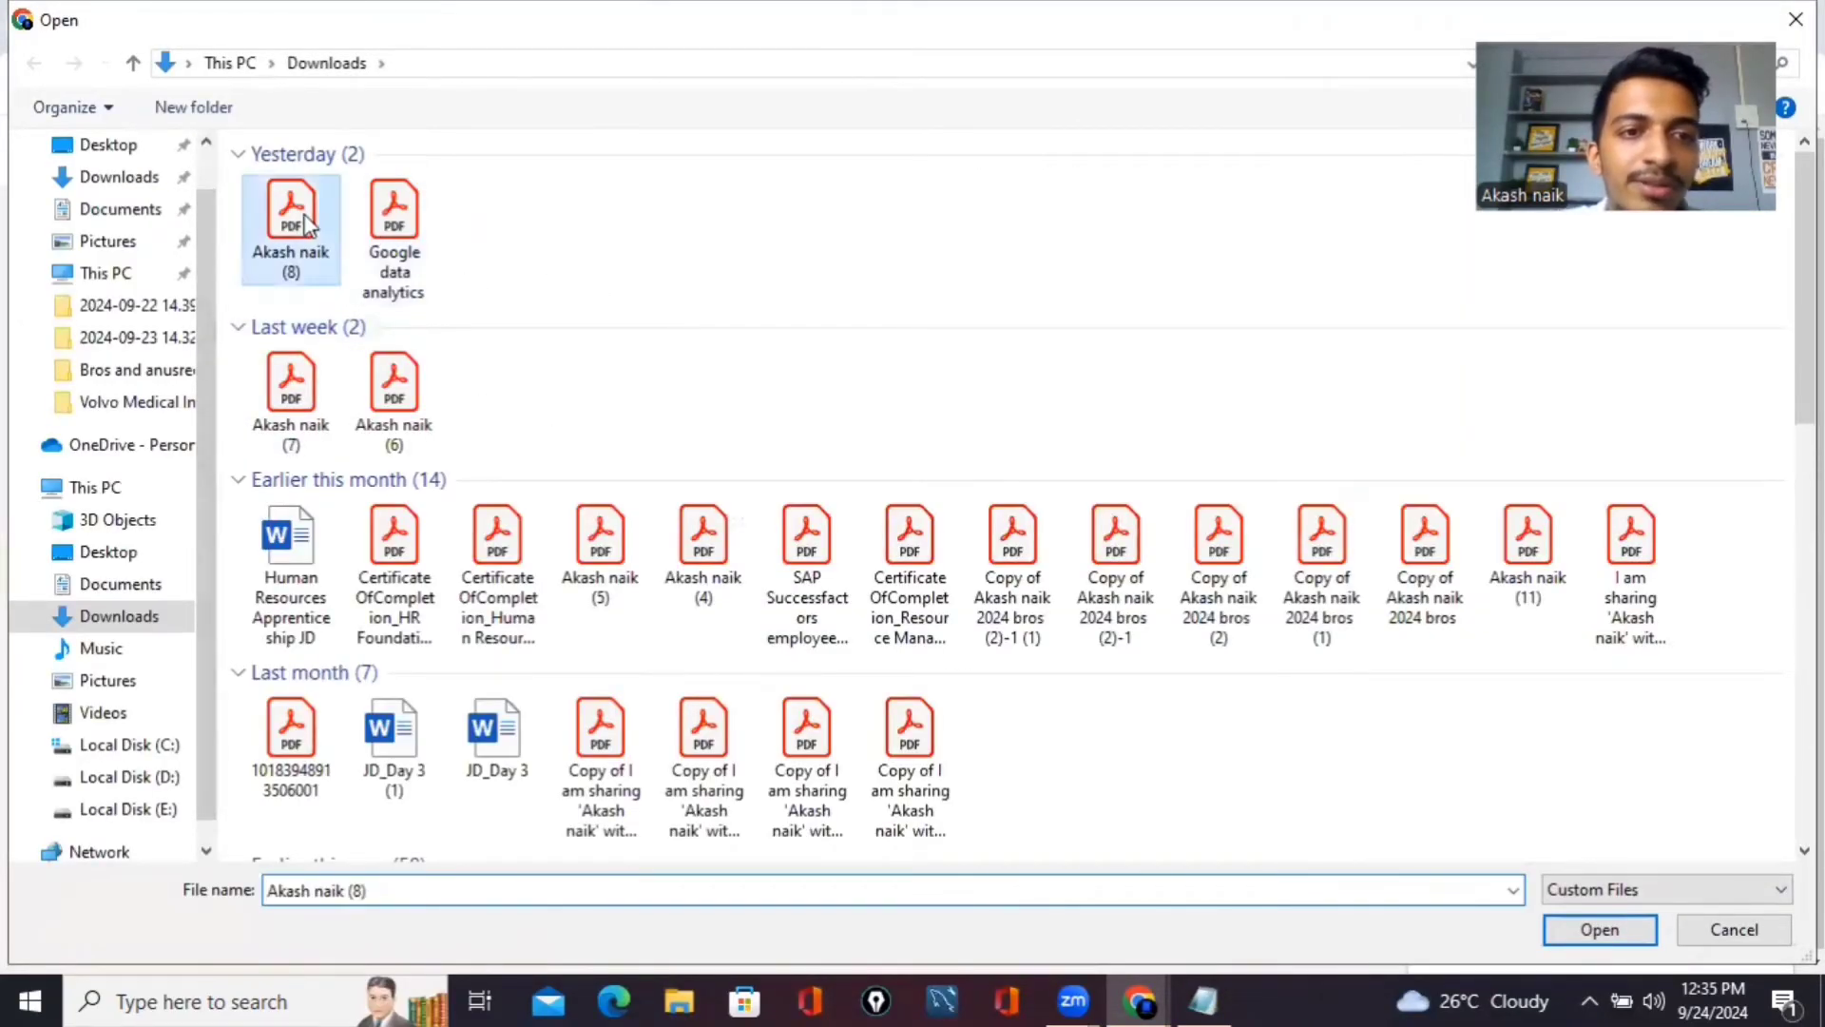
click(1600, 929)
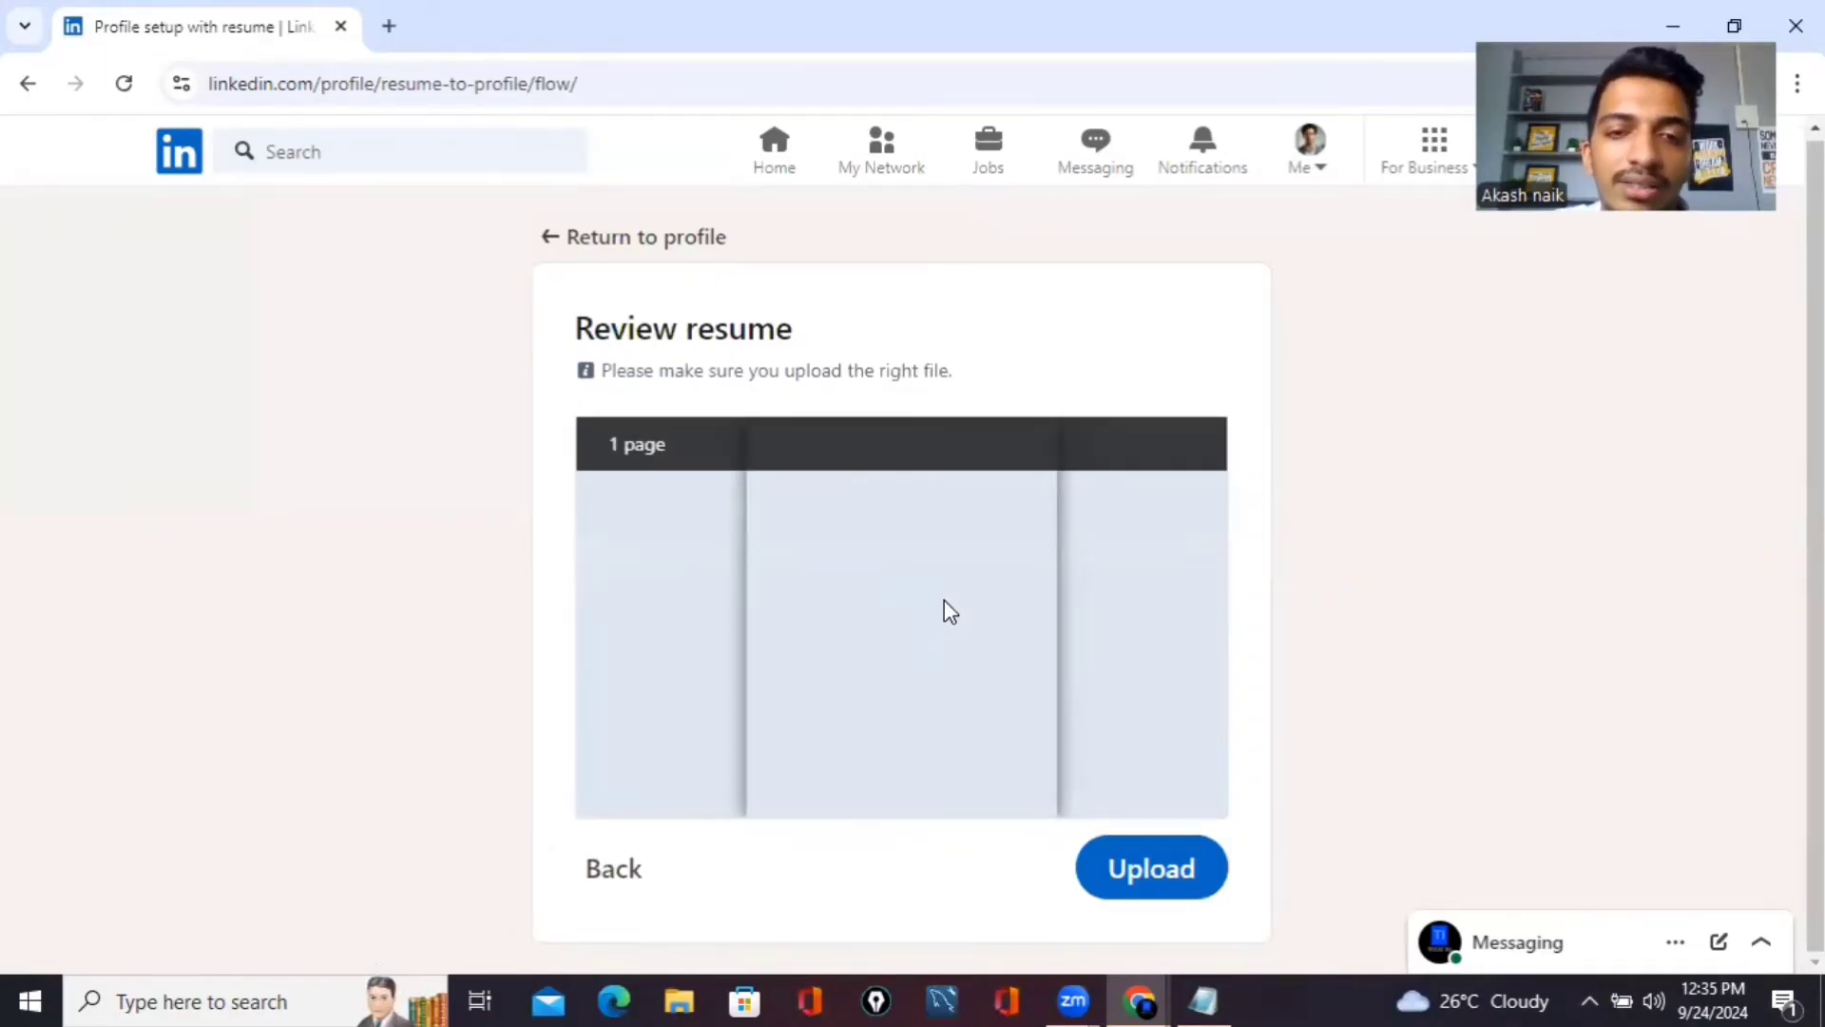
click(1153, 884)
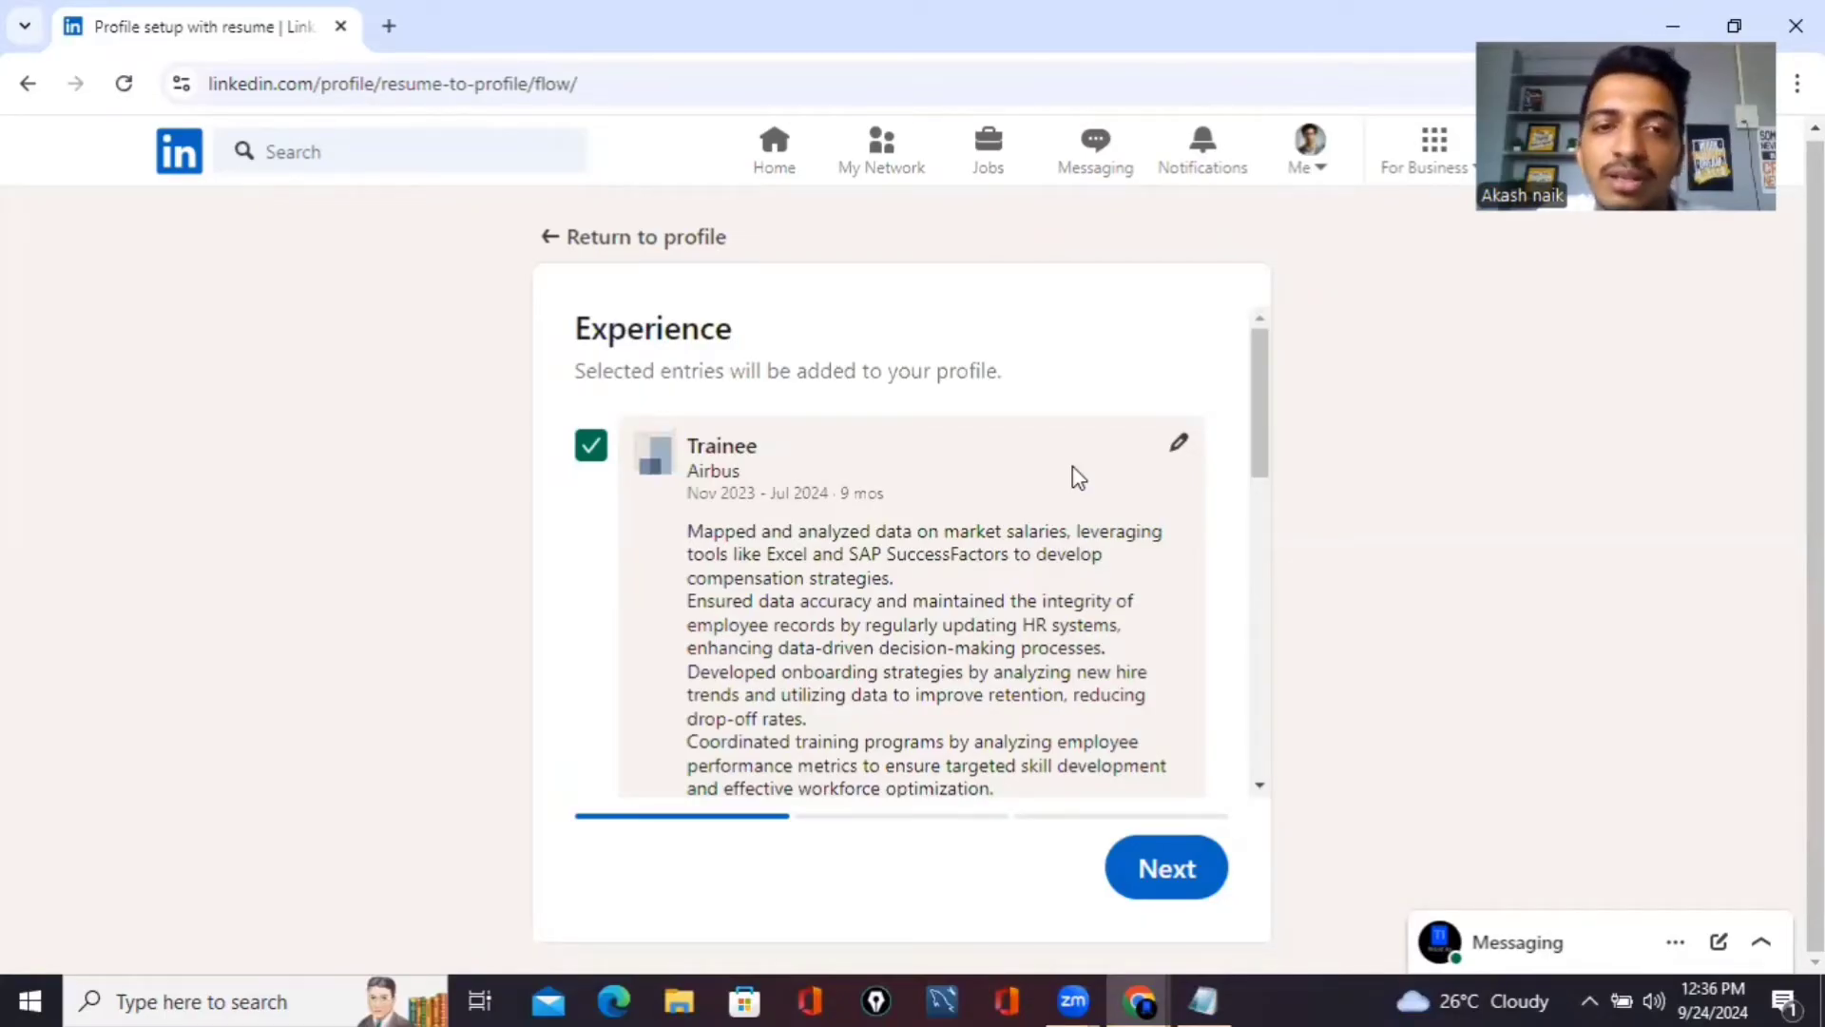
Exclude the Airbus, Hyatt Centric and Grand Hyatt experience entries from the resume import and continue to education
scroll(1153, 454, down, 10)
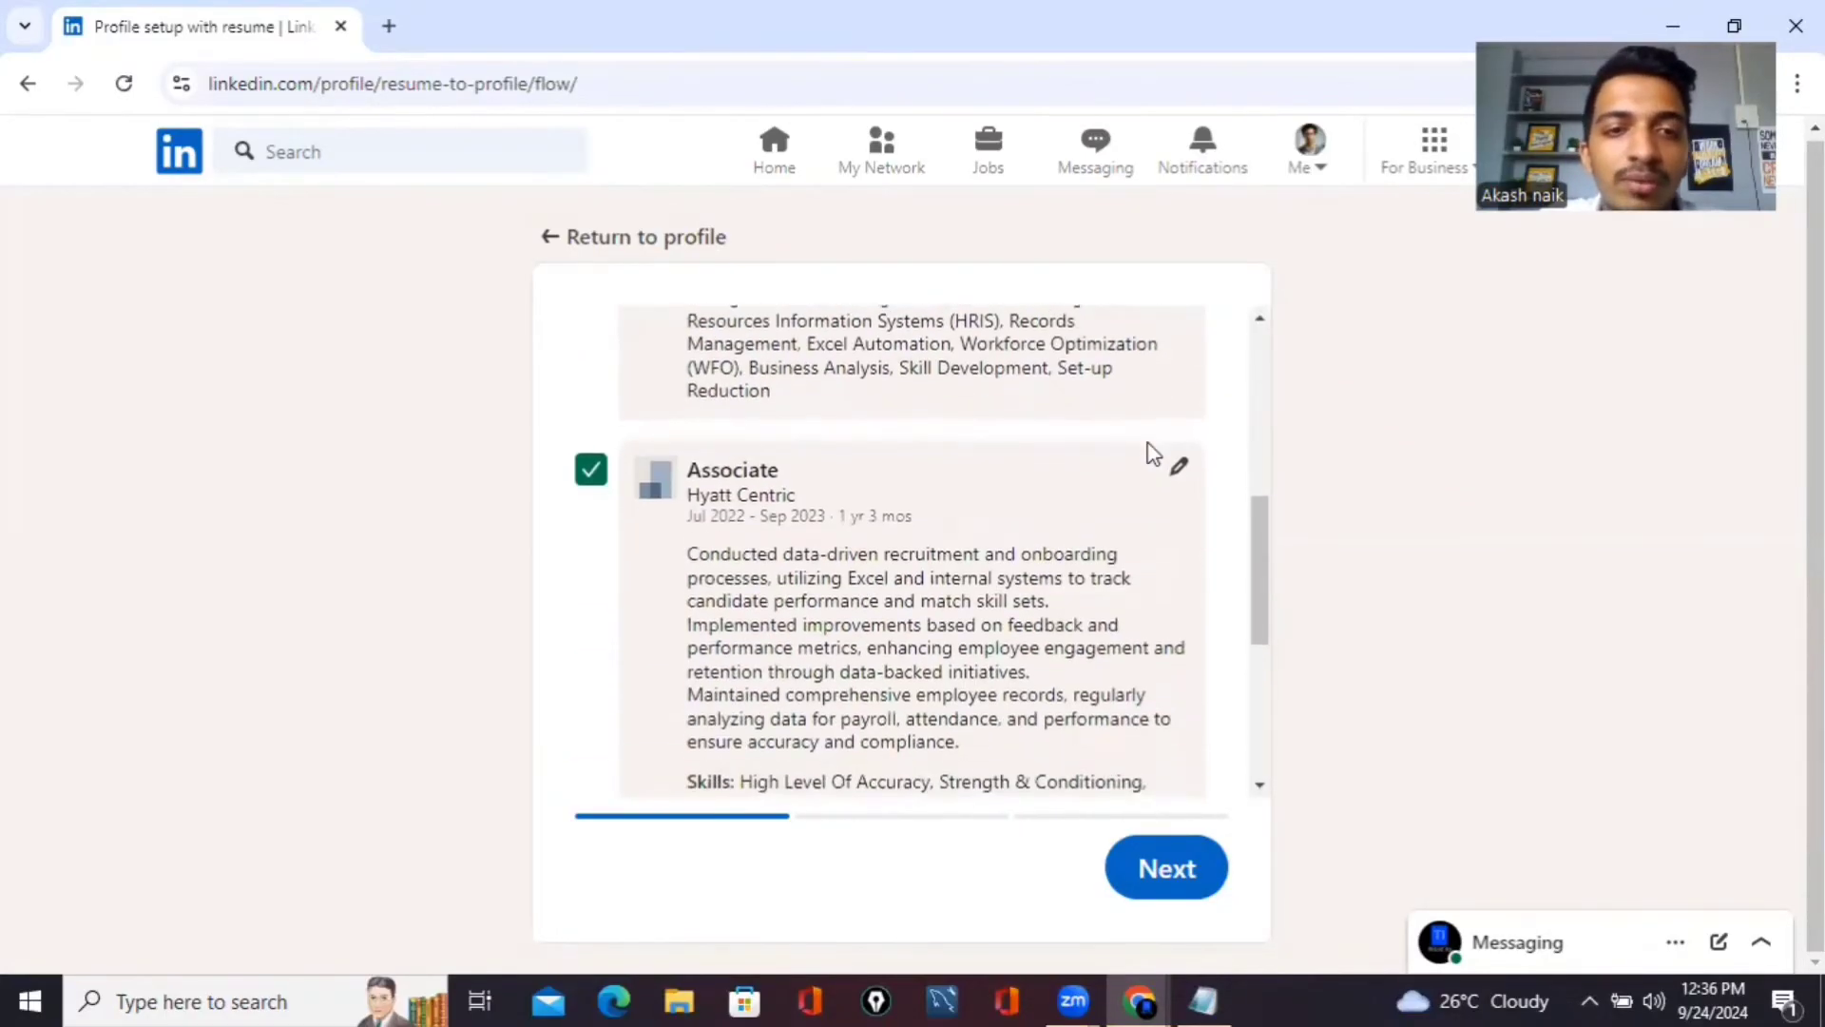
scroll(1153, 454, up, 10)
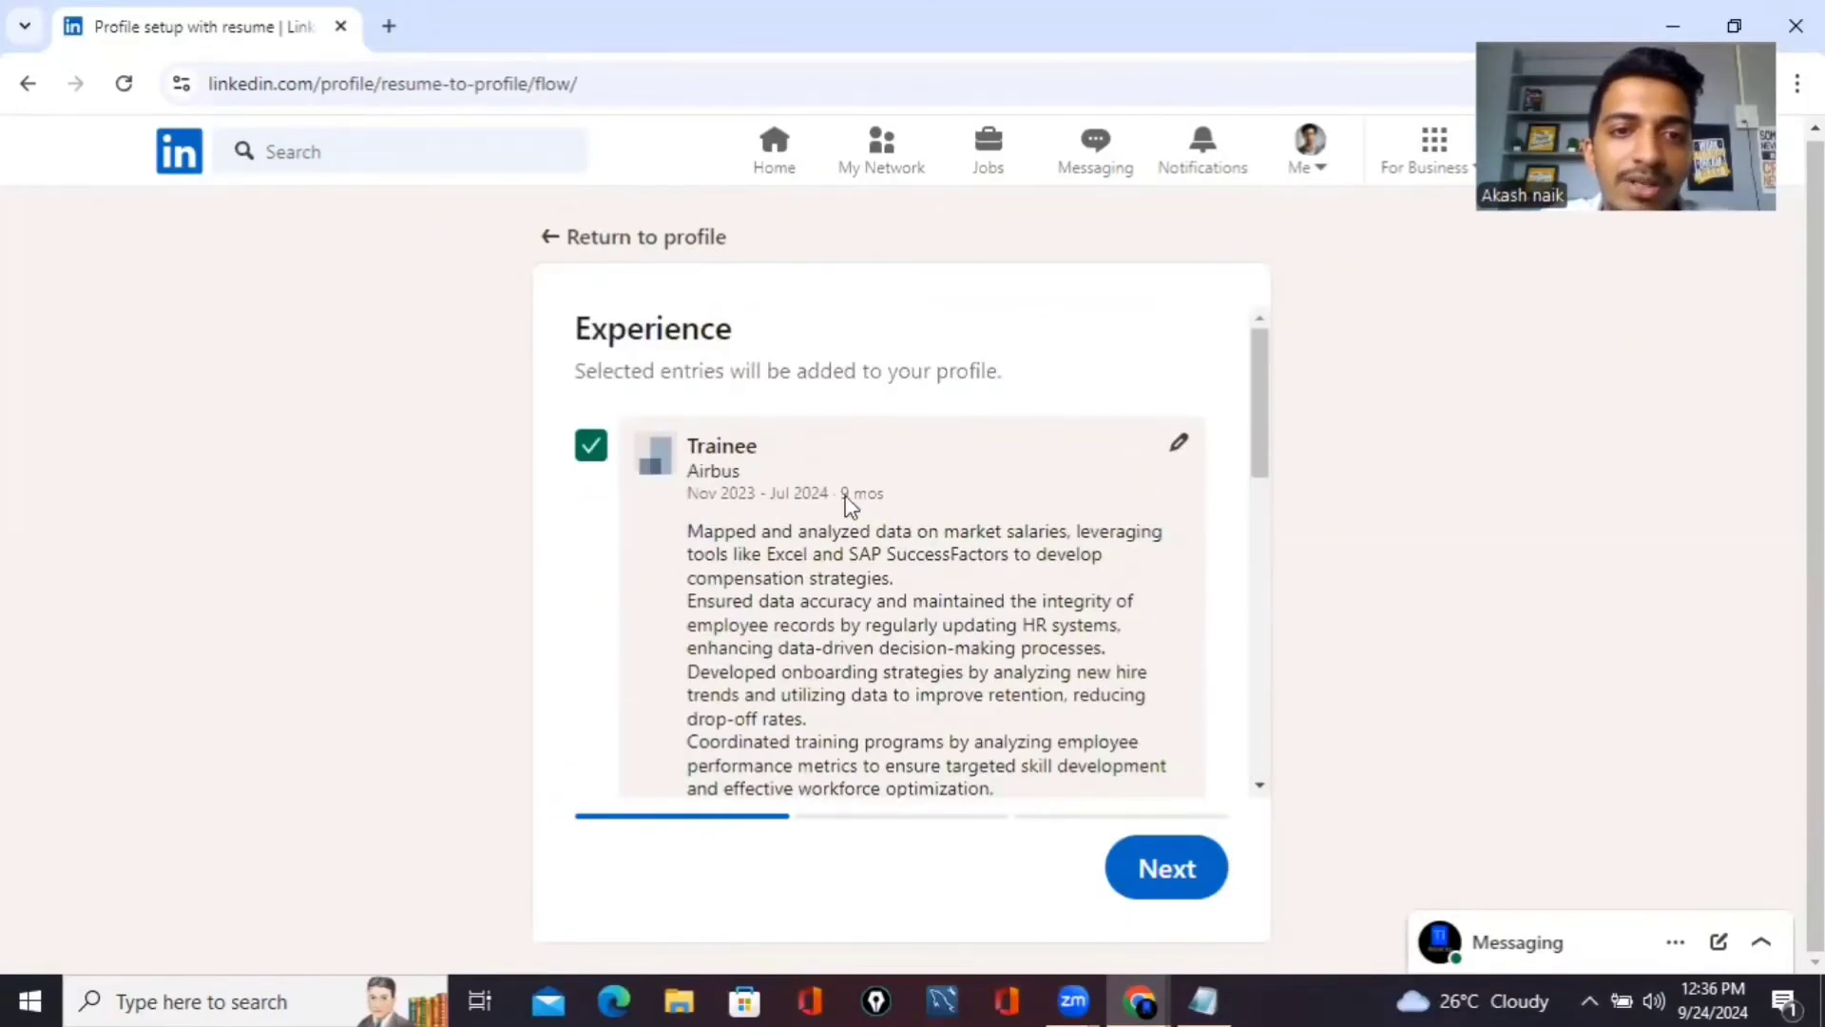
scroll(606, 449, down, 5)
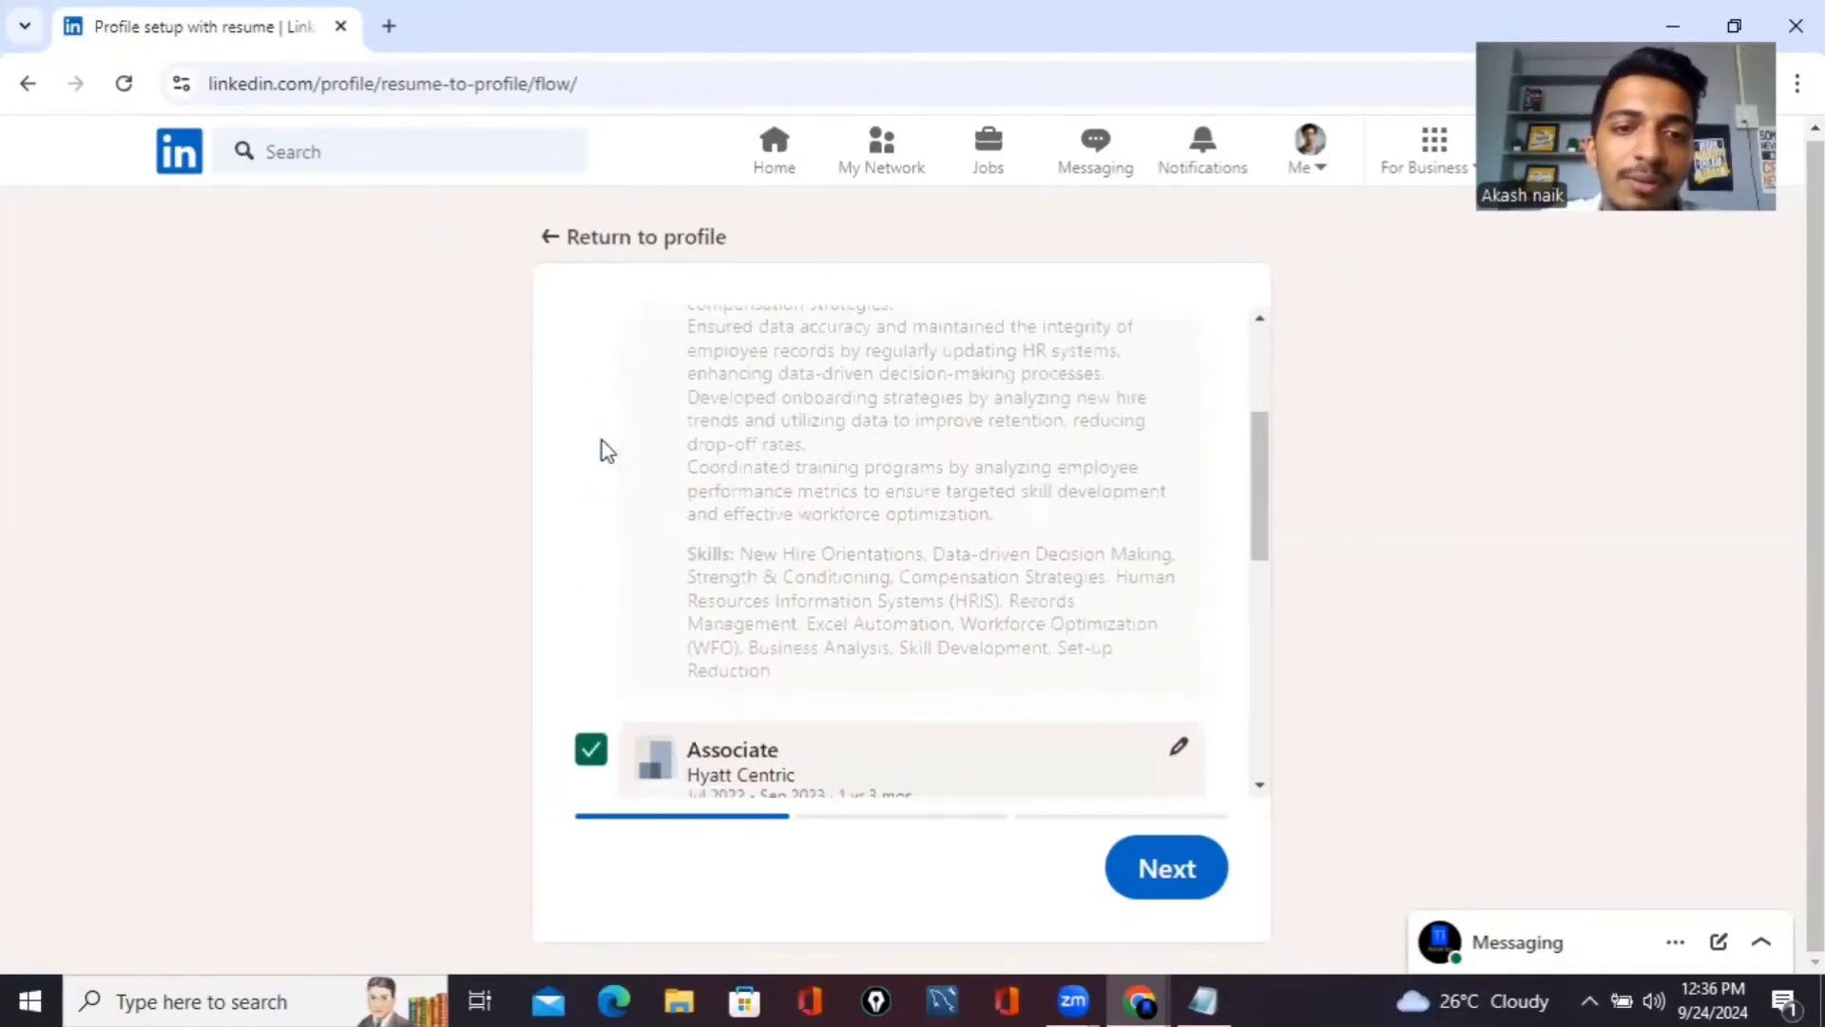
click(597, 414)
scroll(627, 457, down, 3)
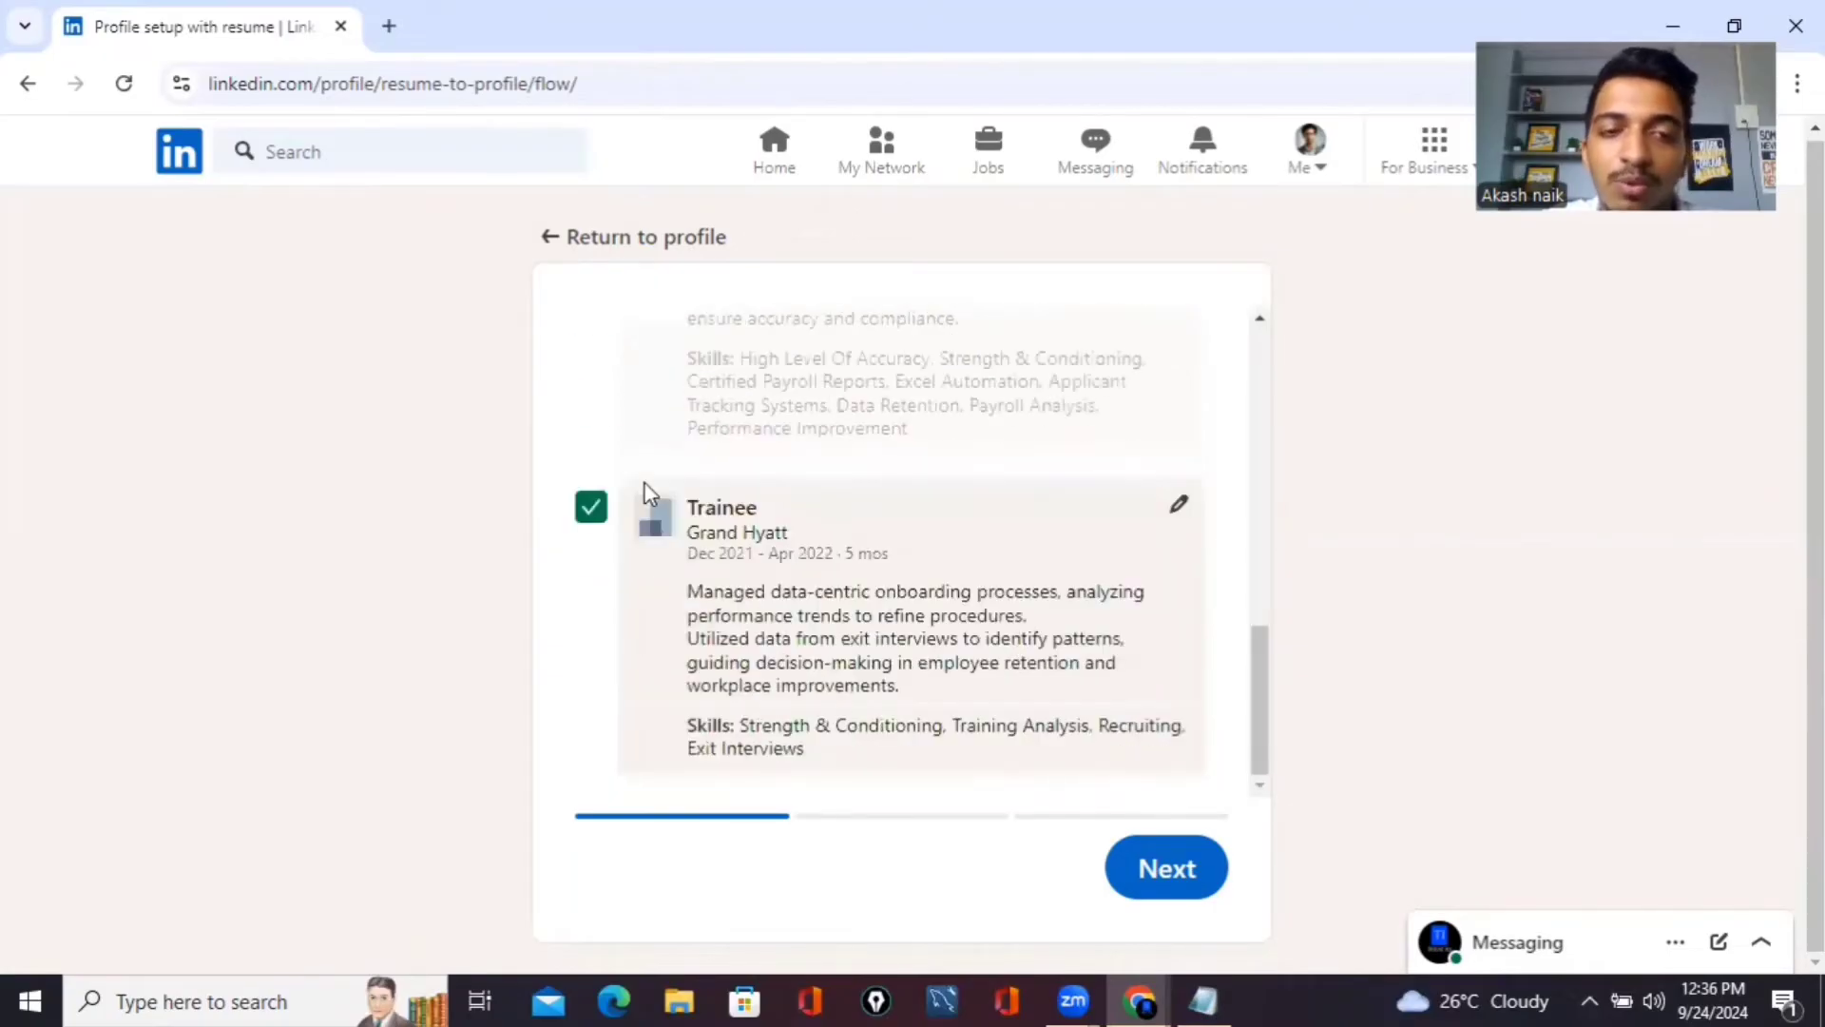
click(591, 514)
scroll(837, 476, up, 8)
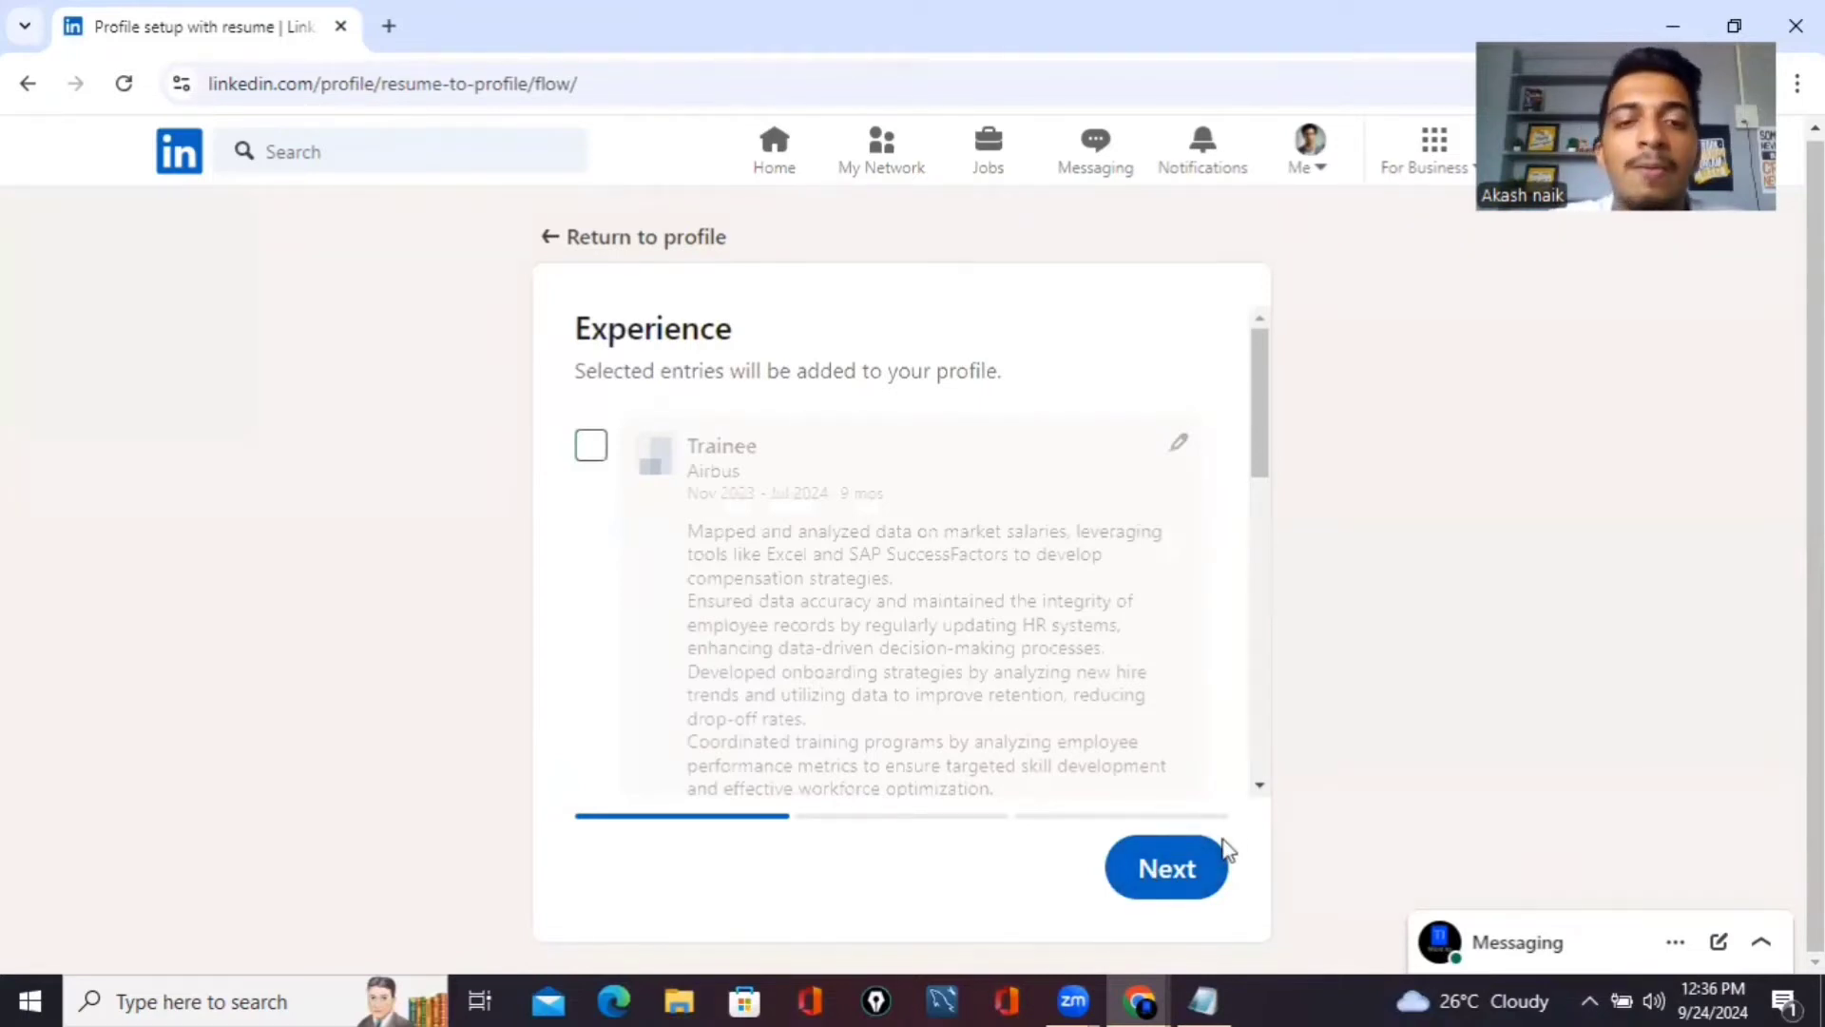
click(1190, 872)
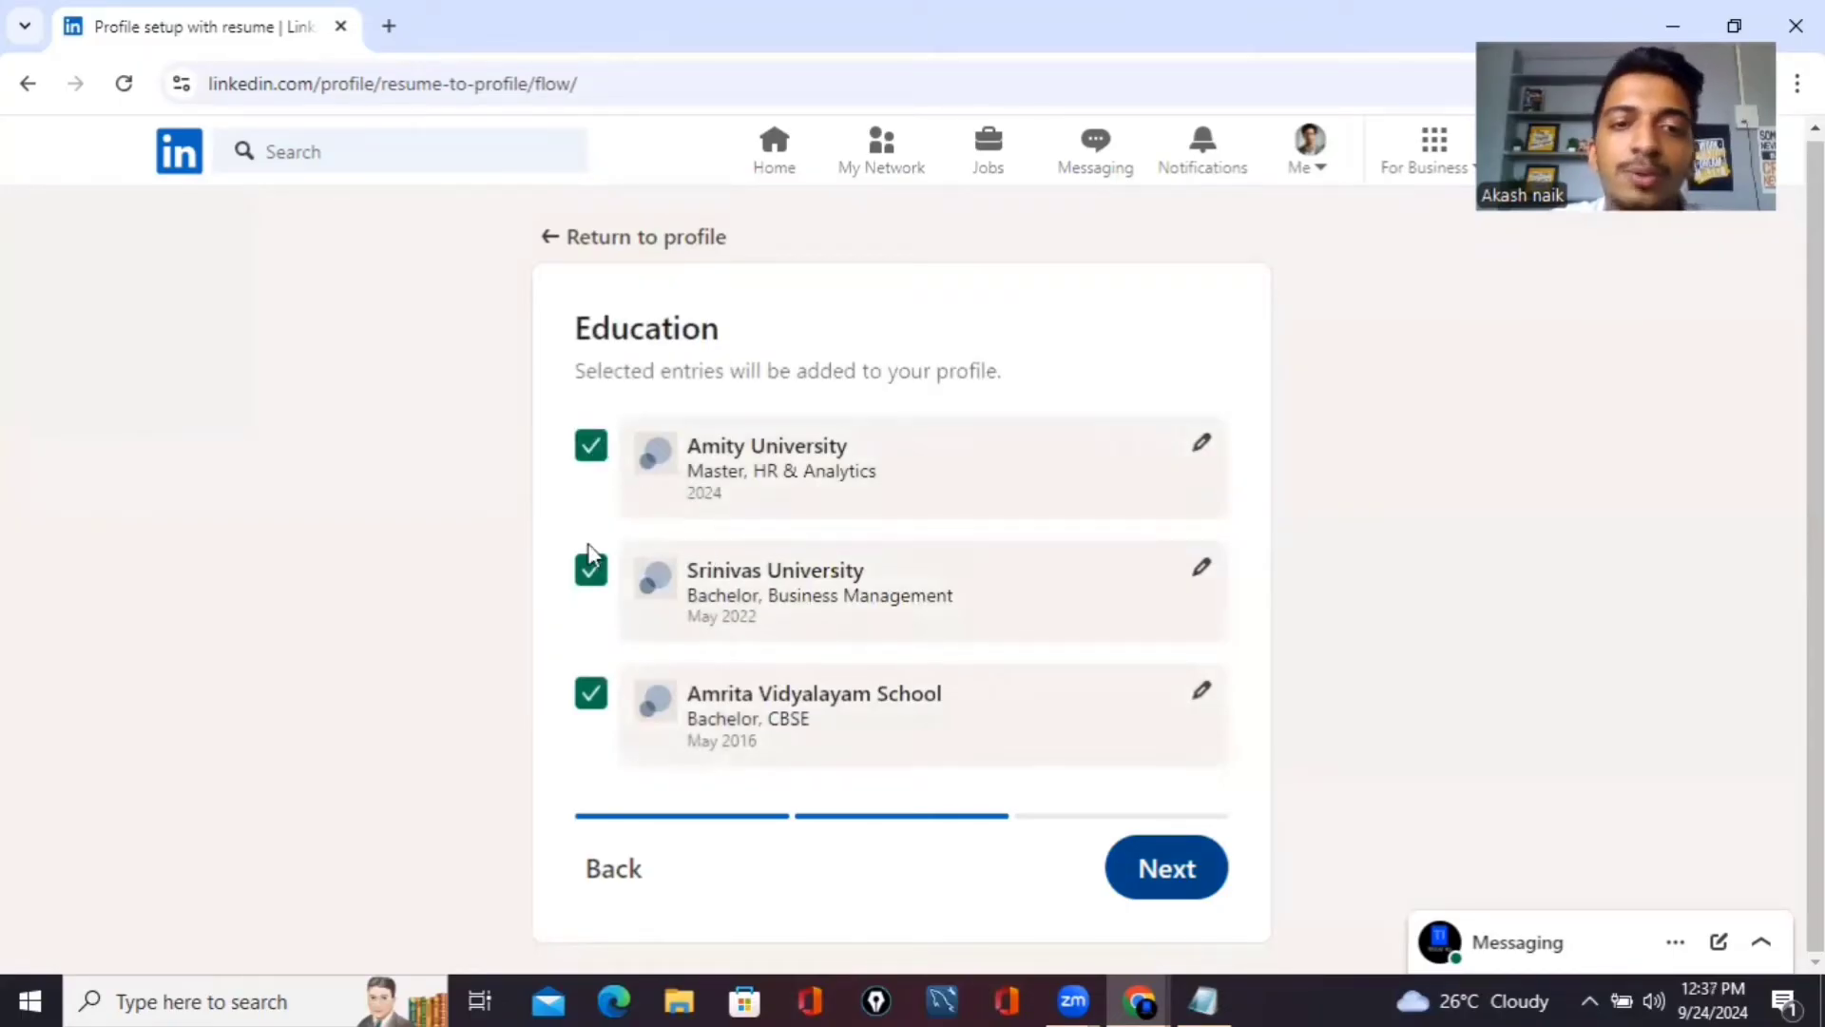
Exclude the Srinivas University and Amity University entries, keep Amrita Vidyalayam School, and continue to the additional skills
click(591, 573)
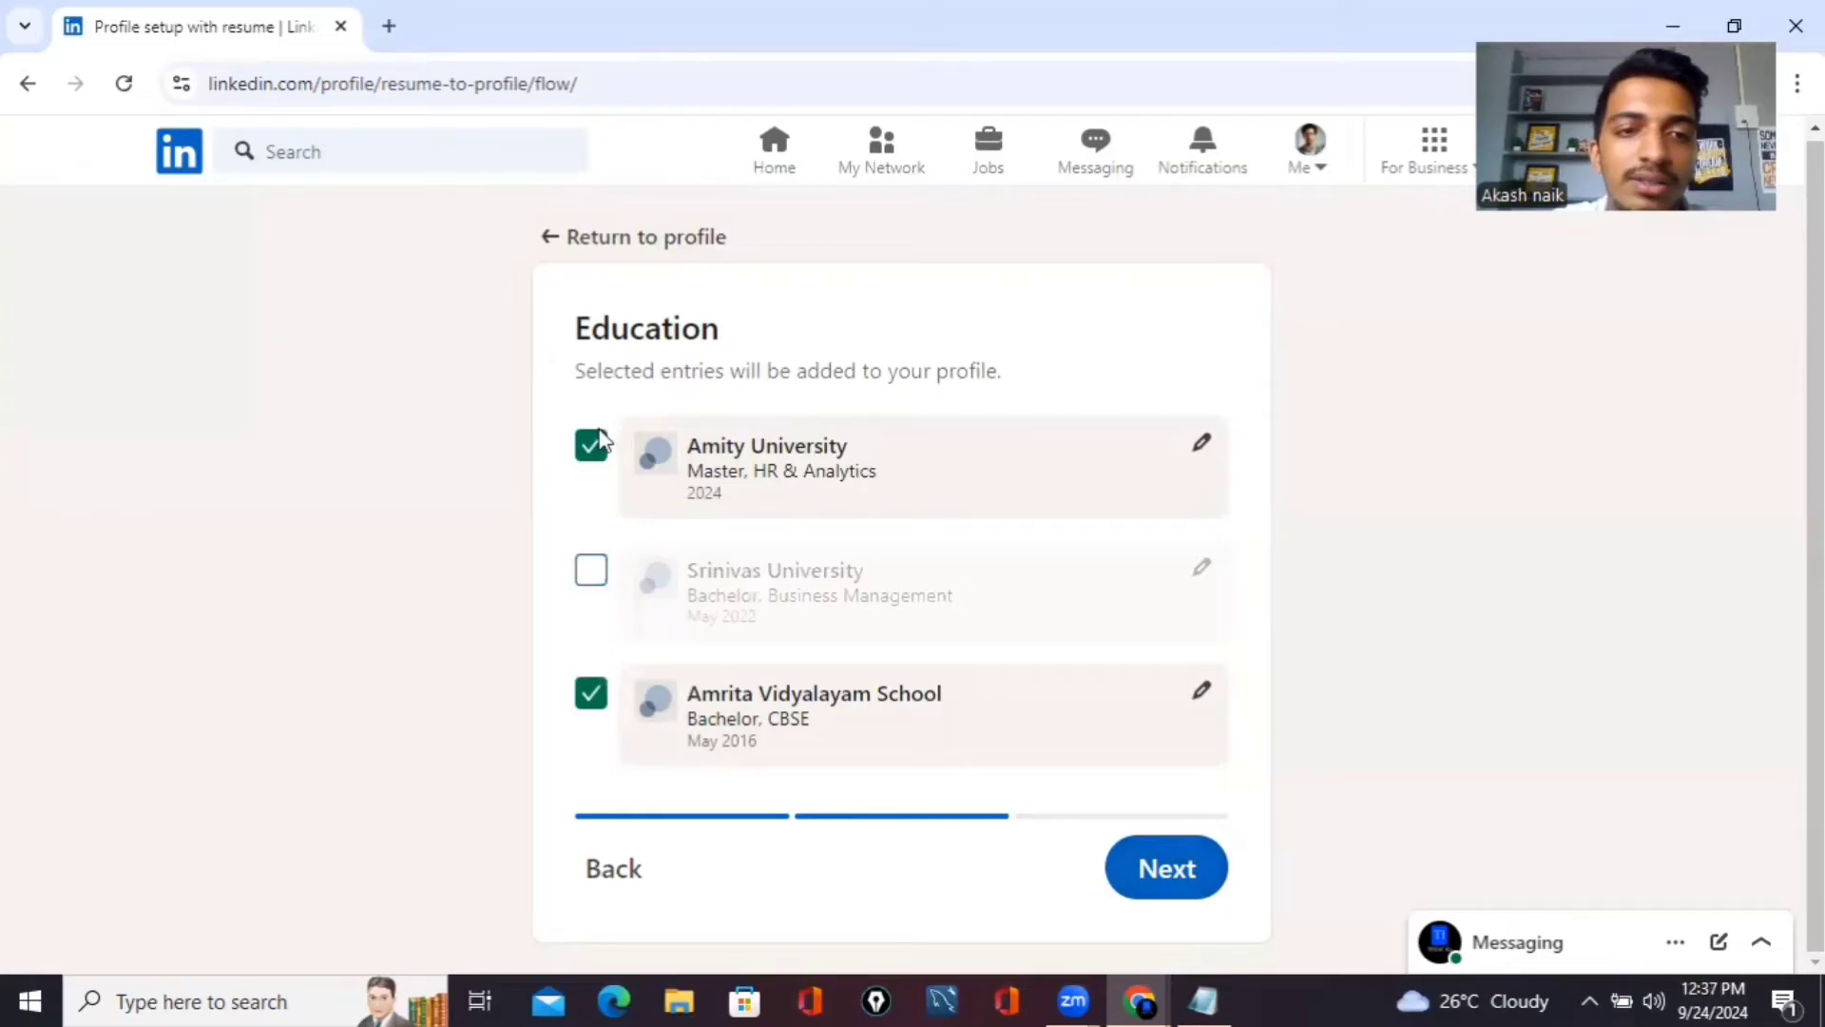
click(597, 445)
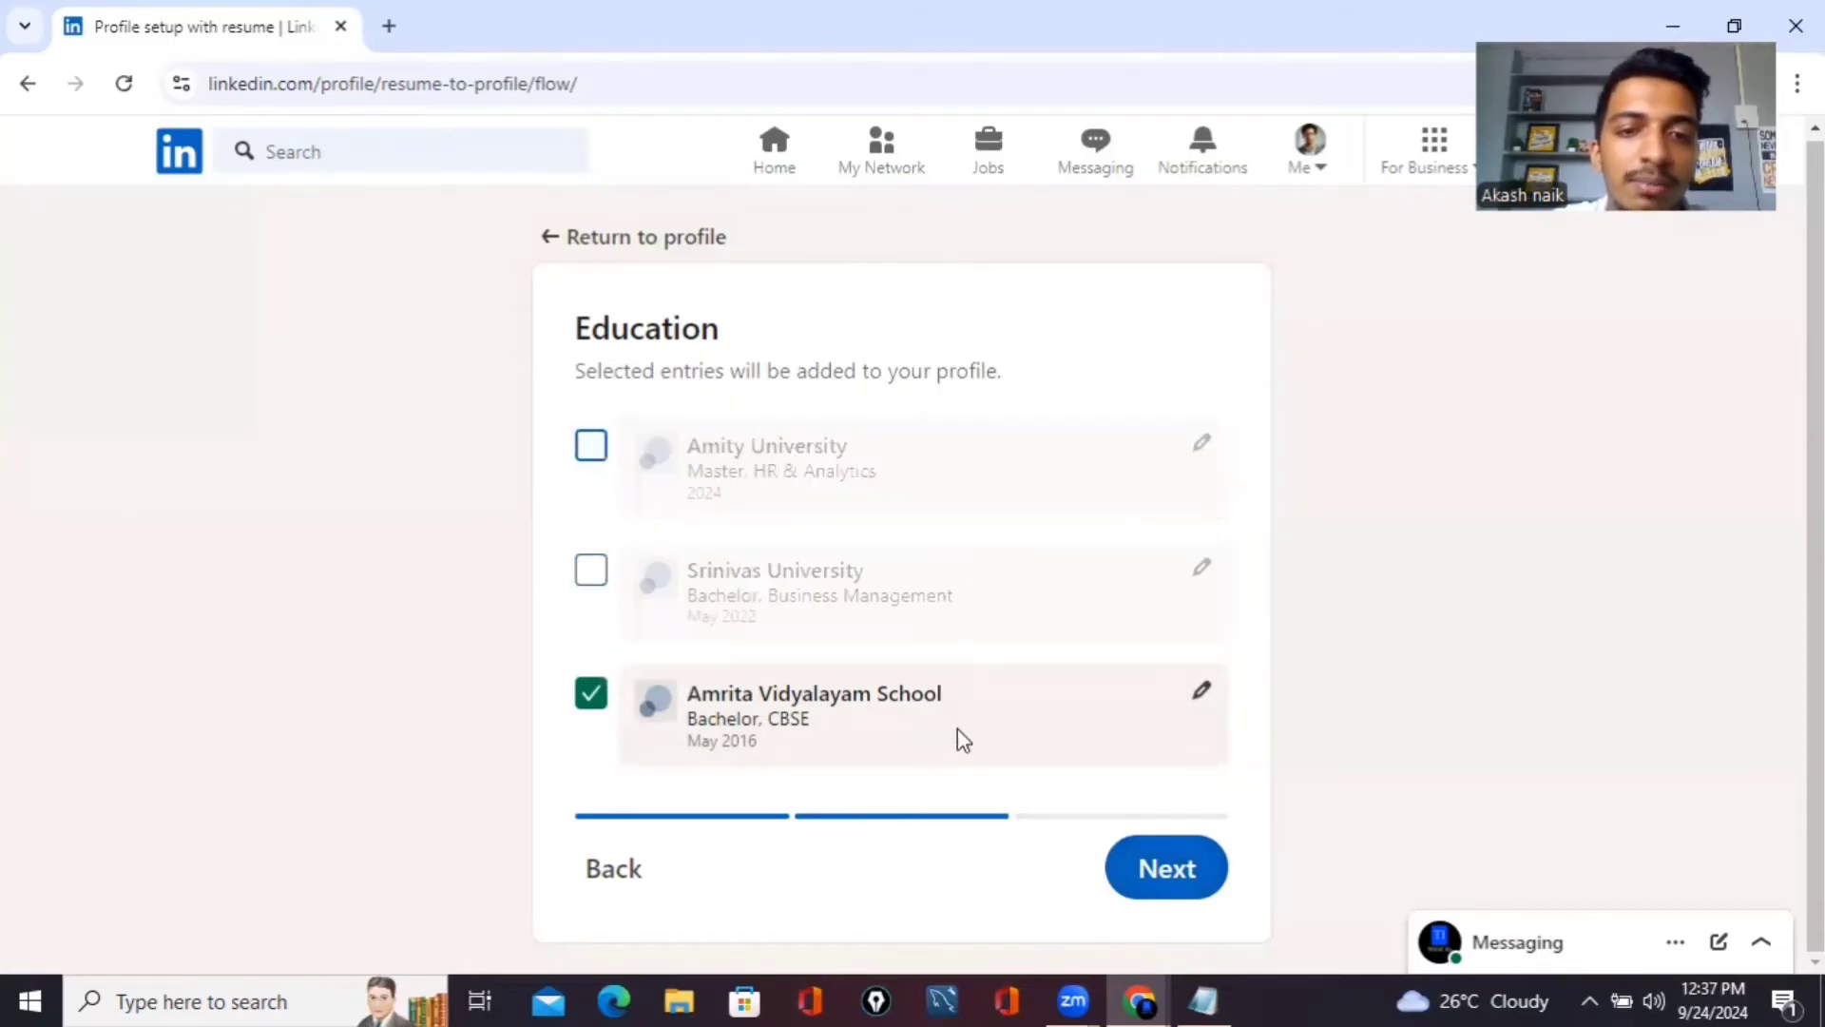
click(1152, 865)
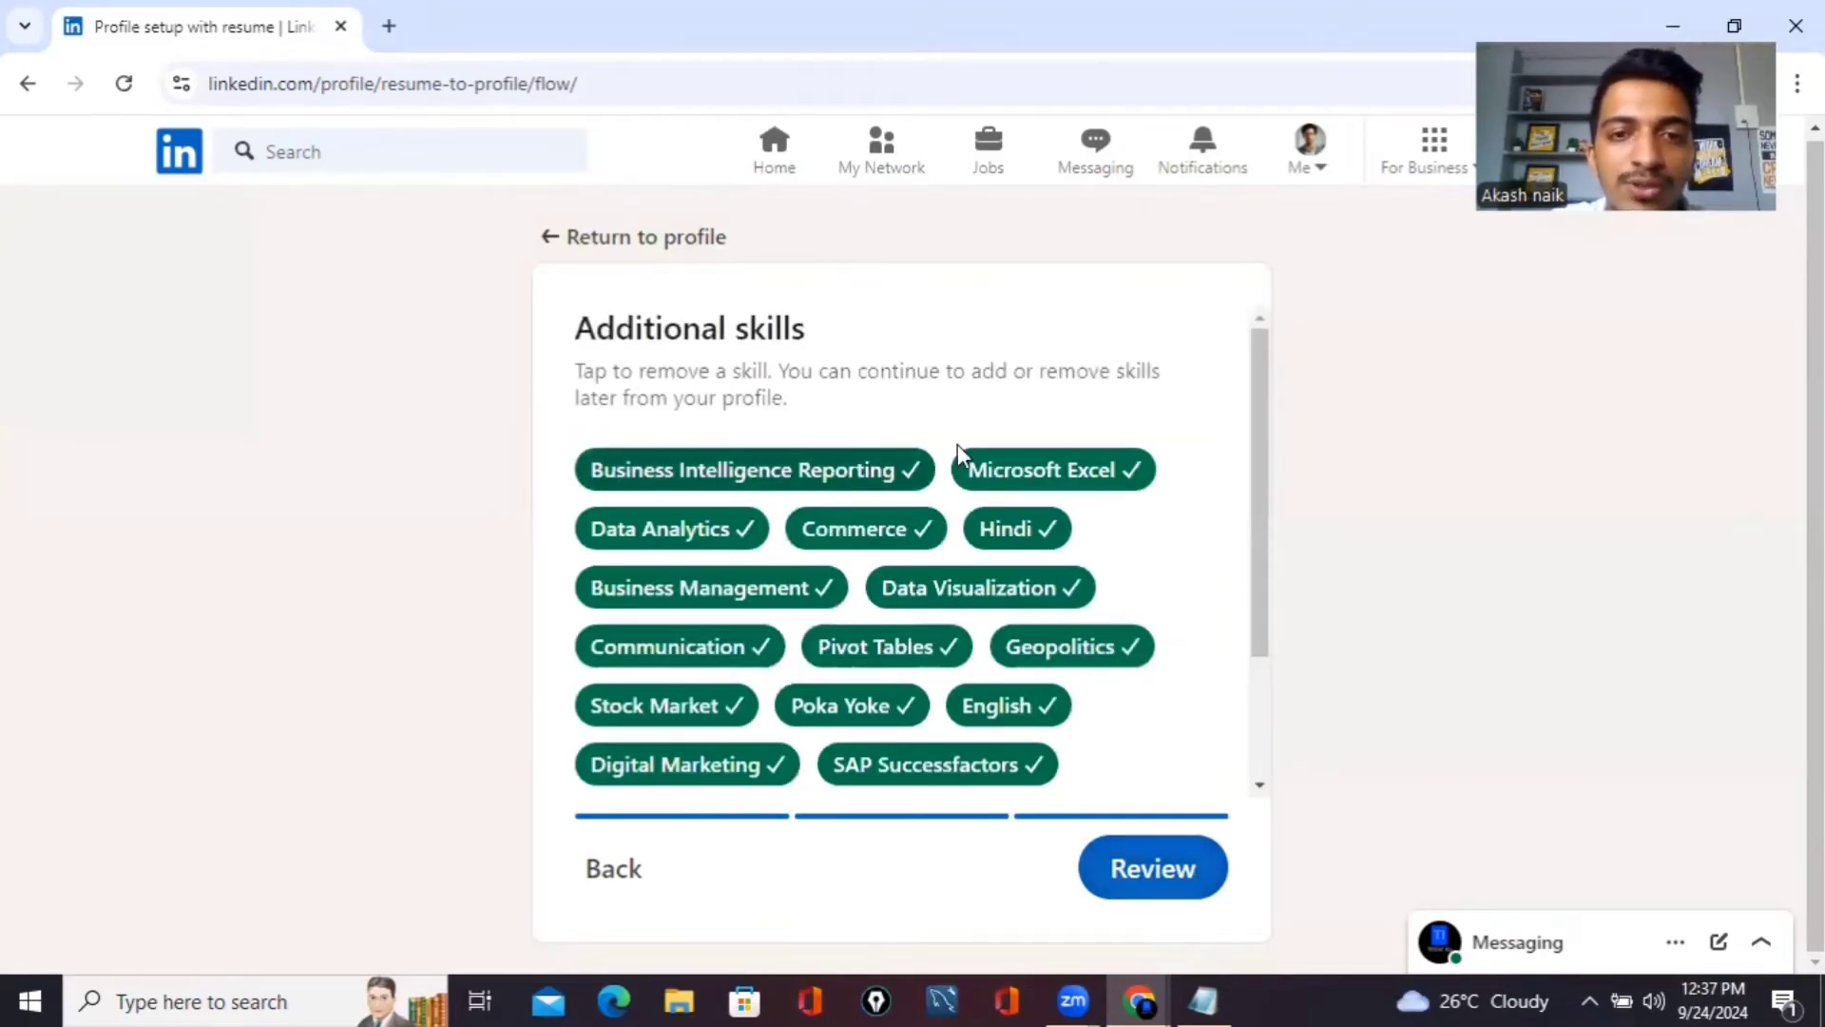
Look through the full list of additional skills suggested from the resume
scroll(957, 443, down, 2)
scroll(956, 443, up, 2)
scroll(957, 443, down, 1)
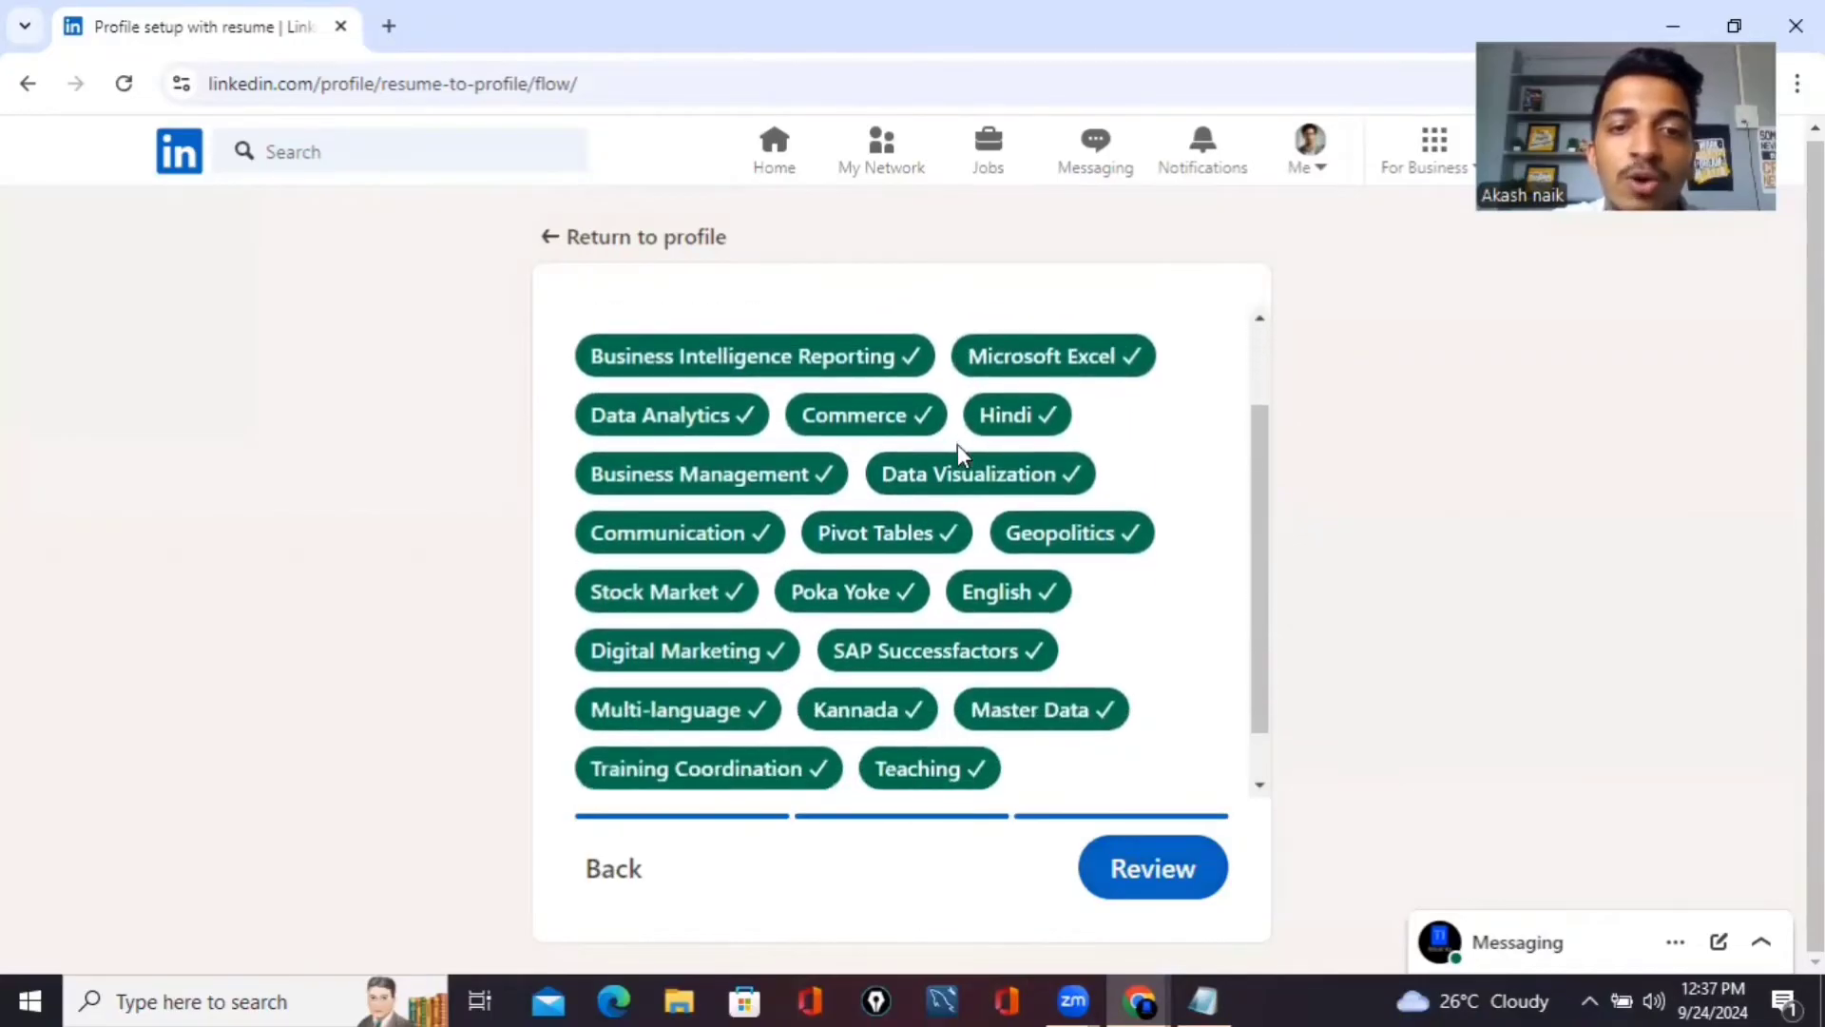
scroll(956, 443, down, 1)
scroll(958, 446, up, 2)
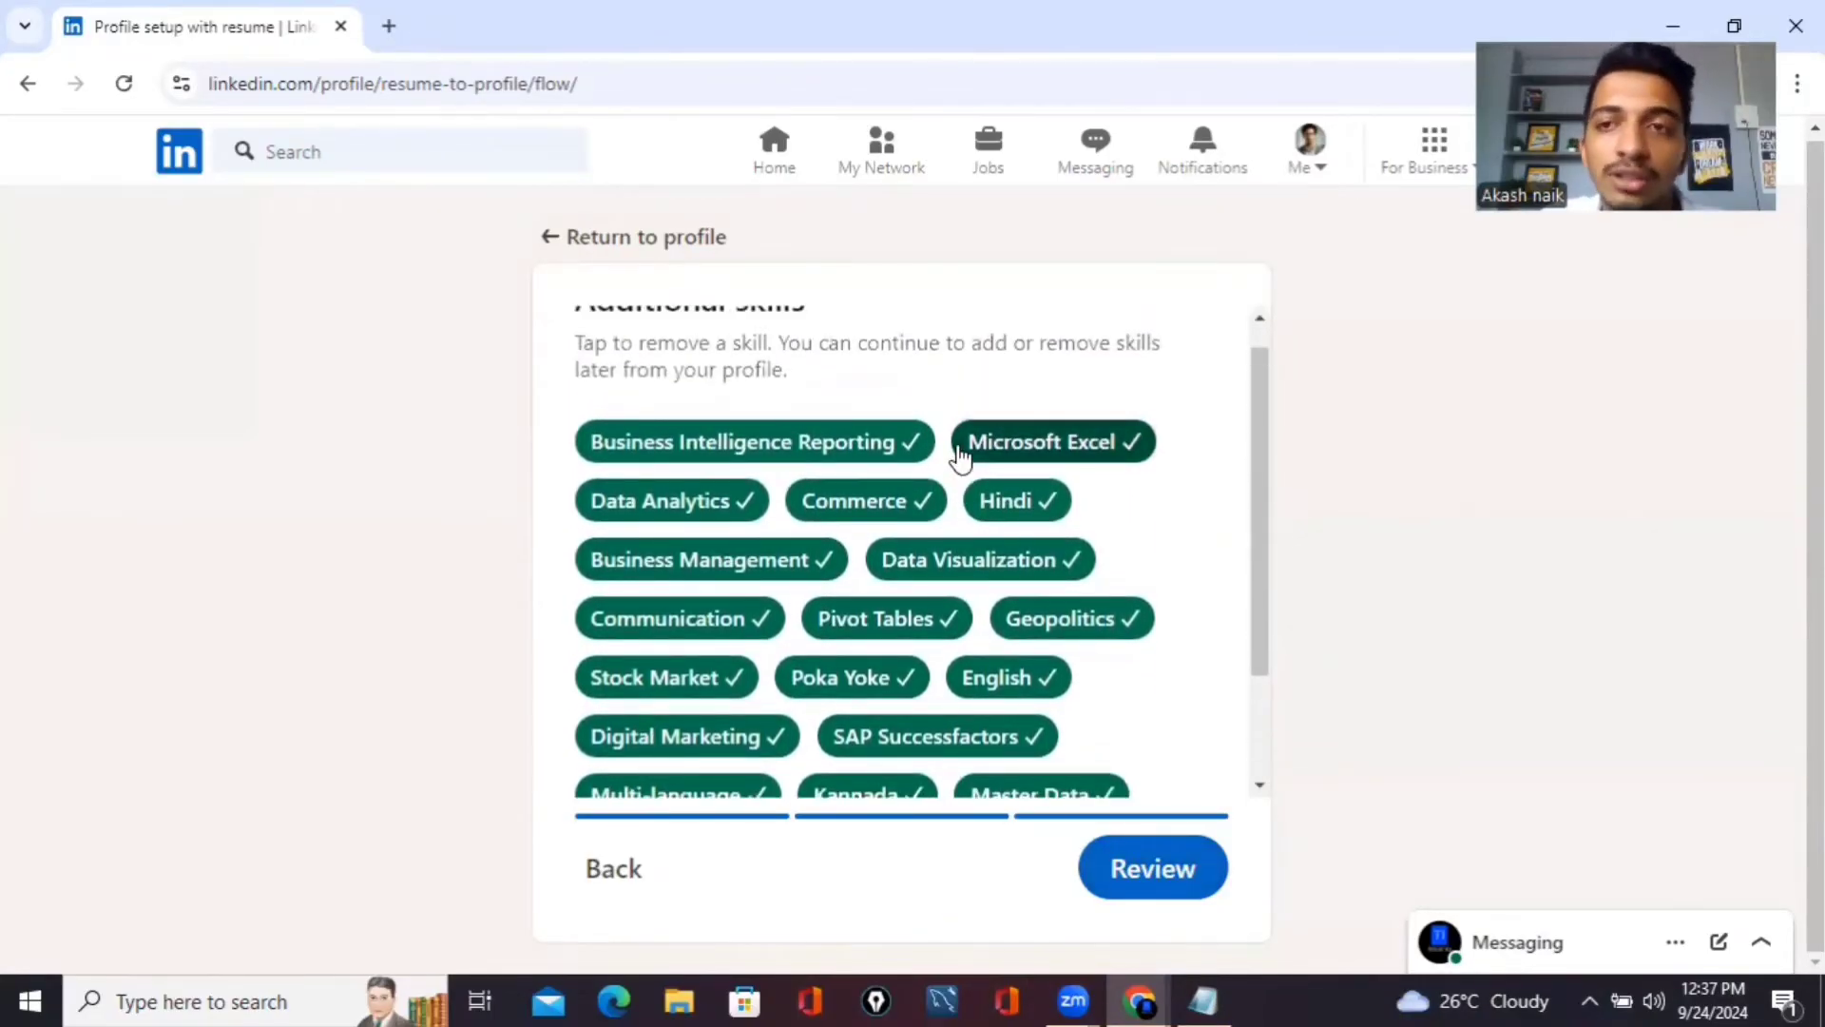
scroll(960, 457, down, 1)
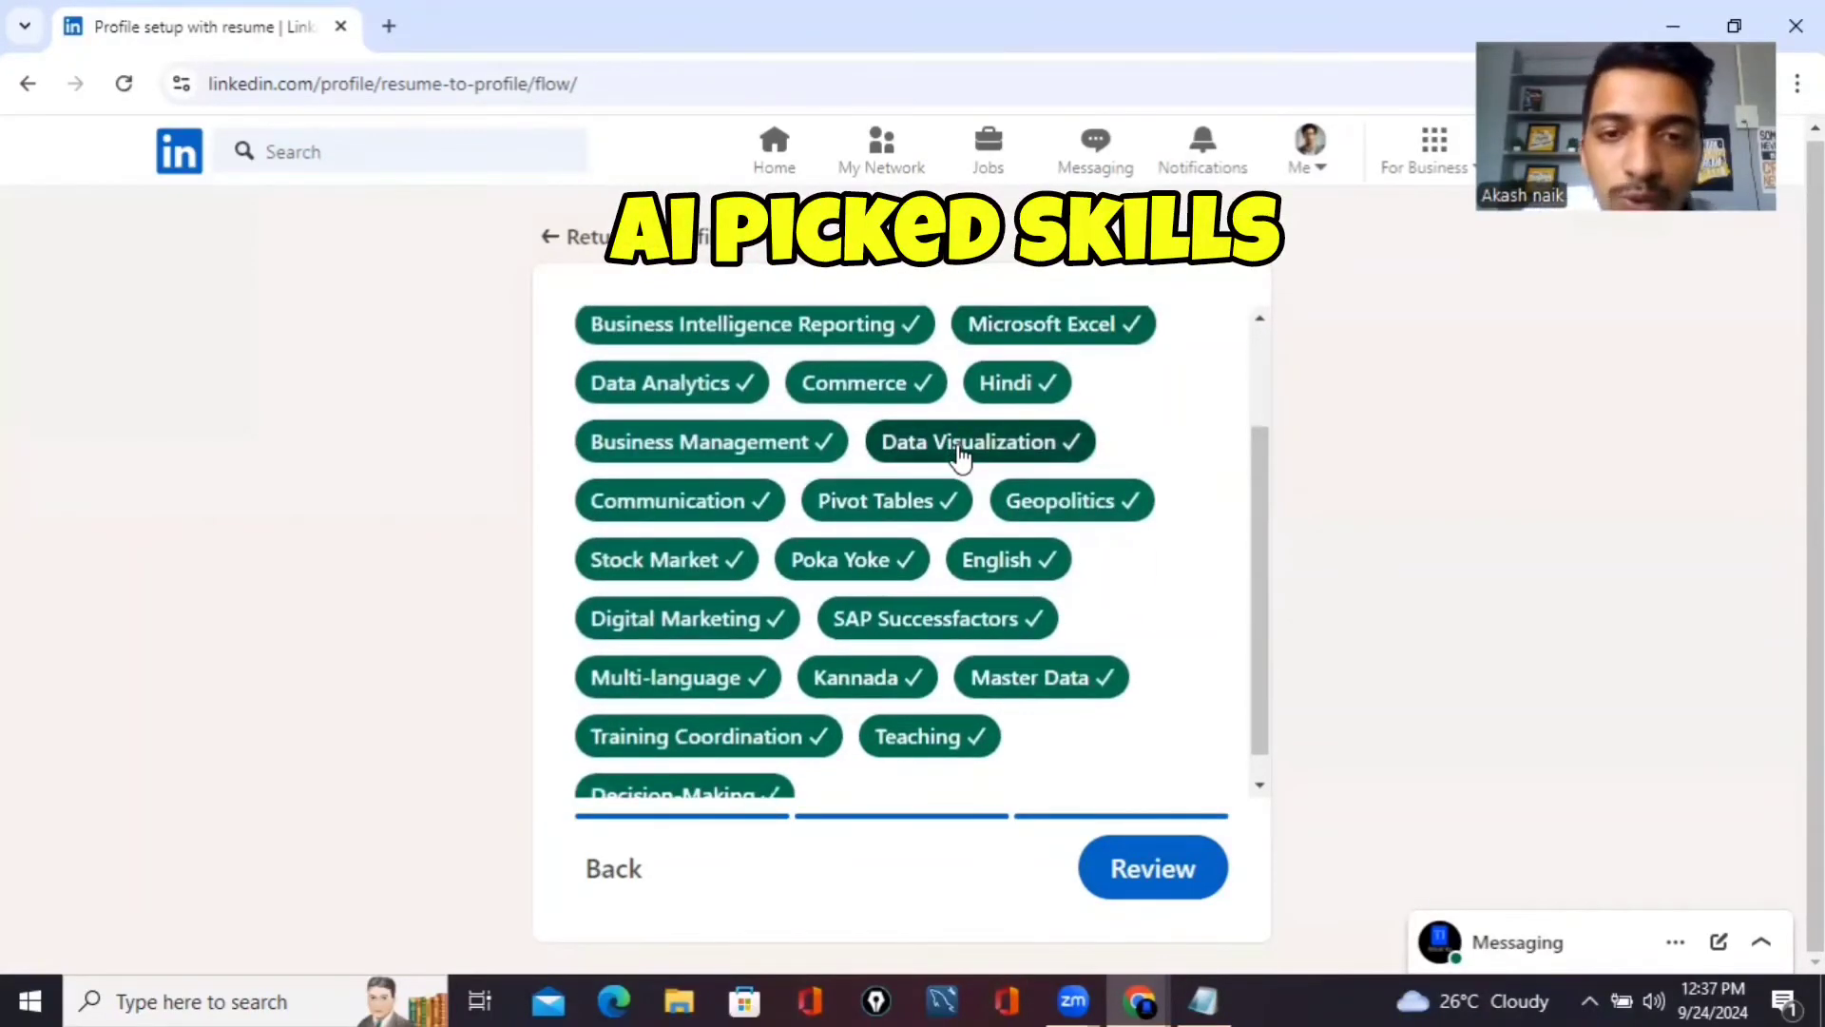
scroll(961, 456, up, 1)
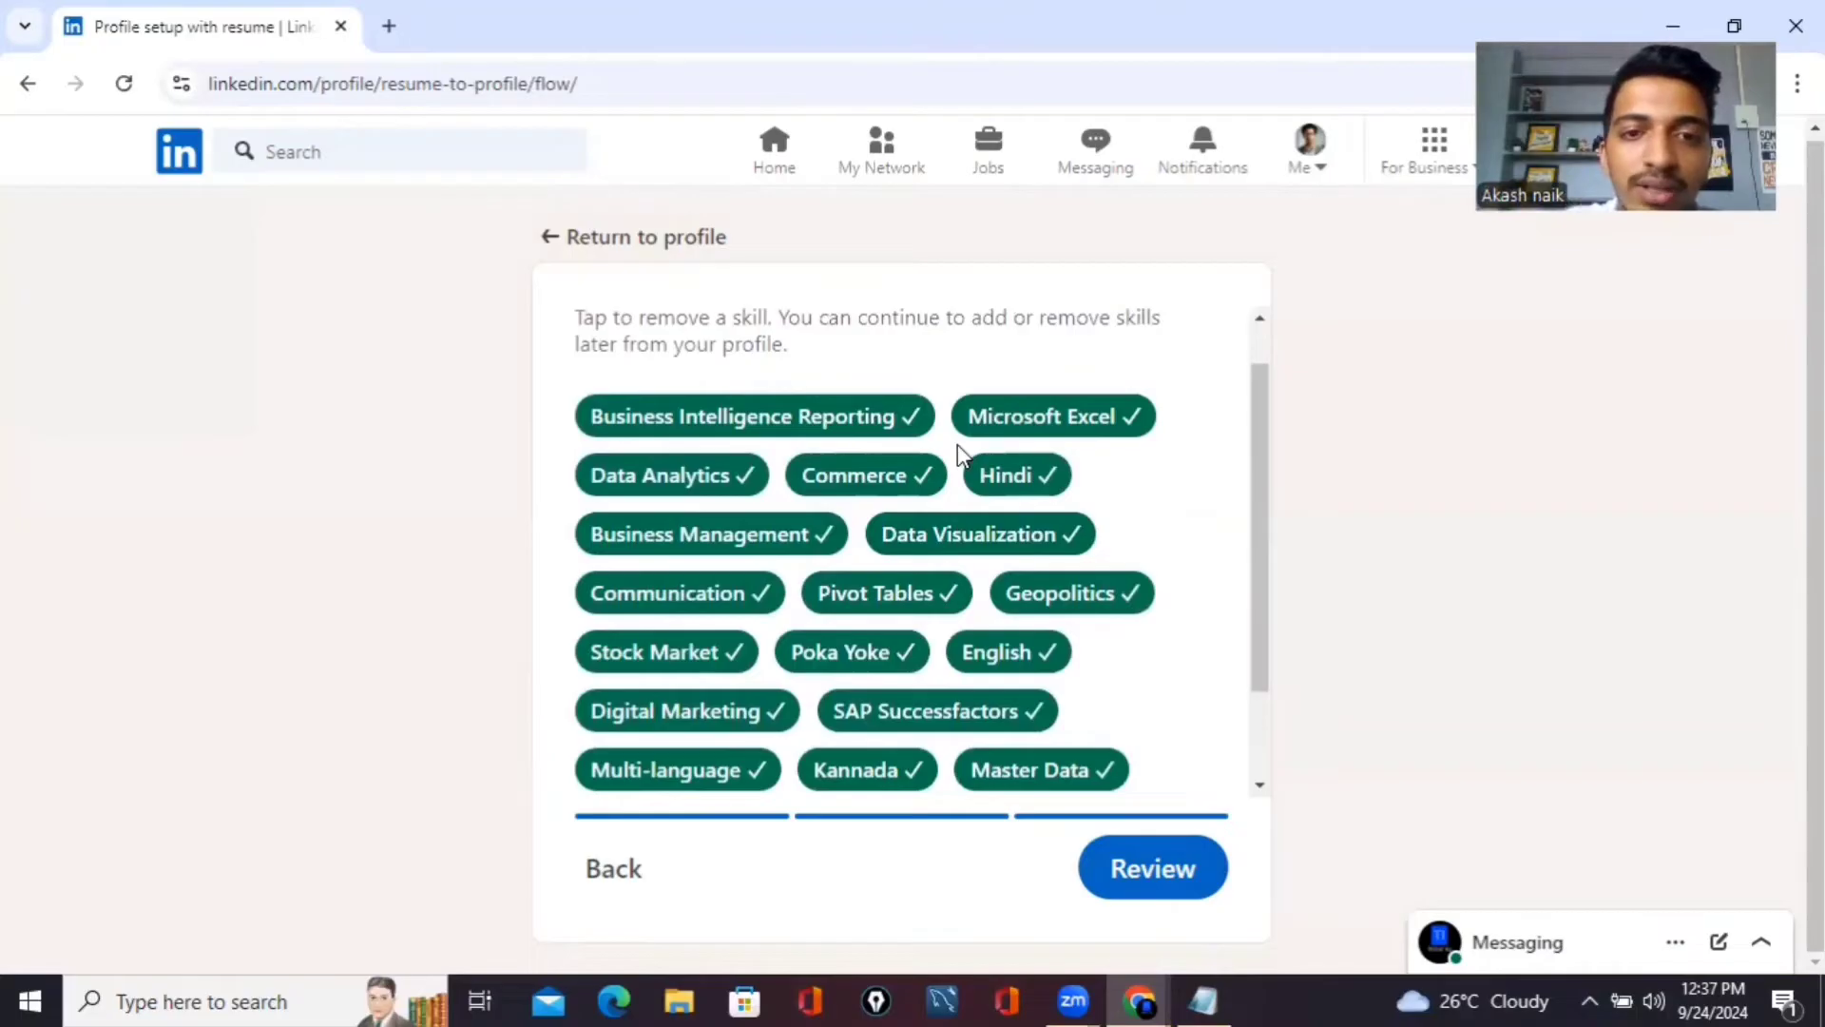
scroll(956, 443, down, 1)
scroll(956, 443, up, 1)
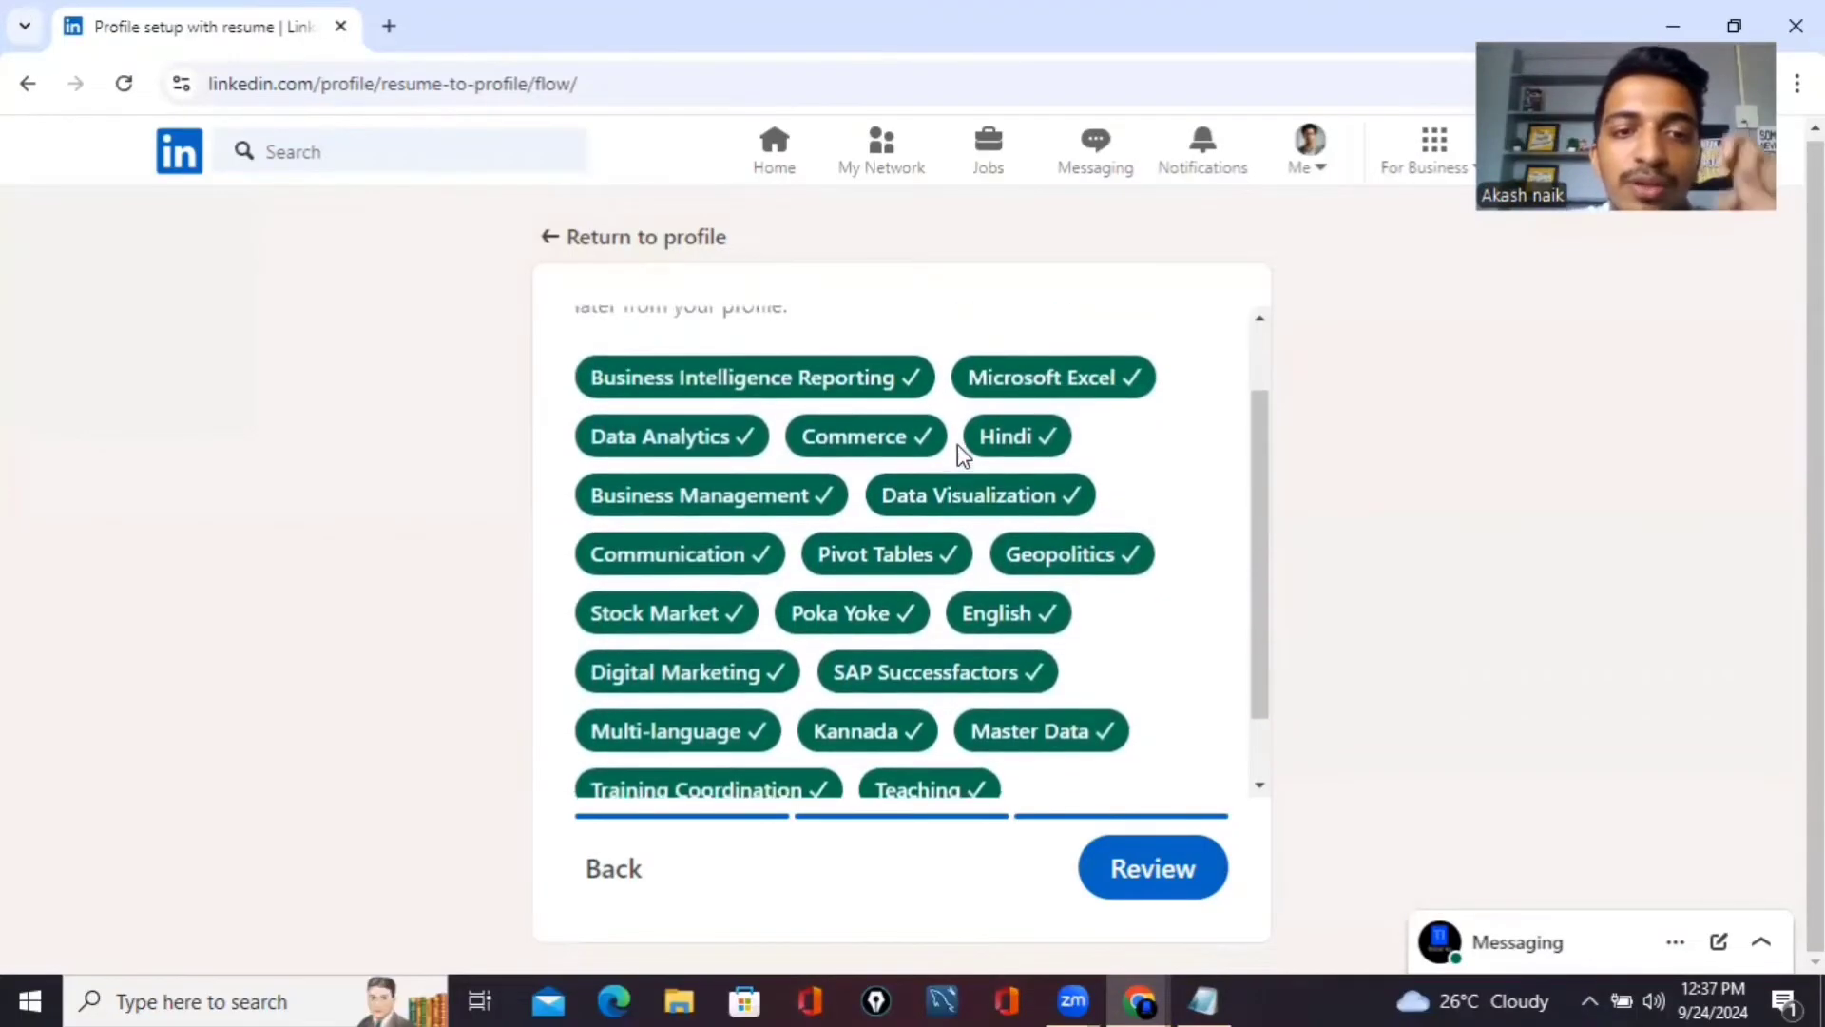
scroll(956, 445, down, 1)
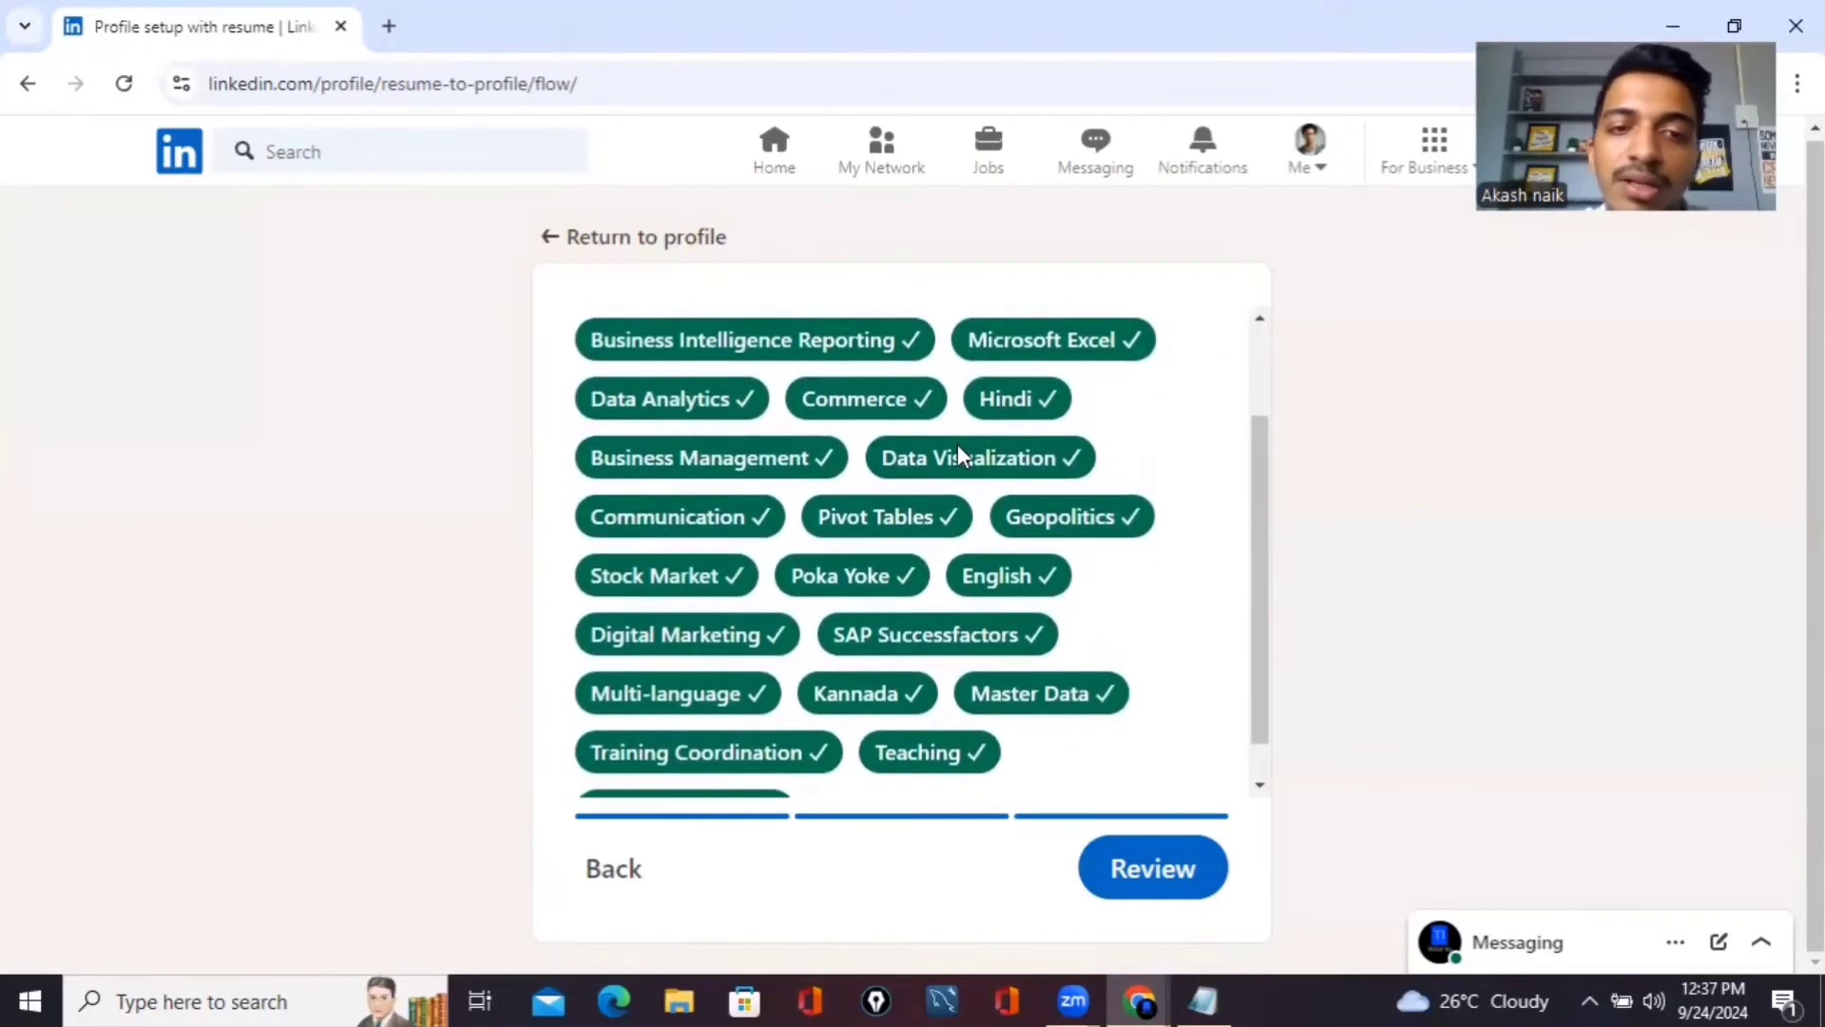
scroll(957, 443, down, 1)
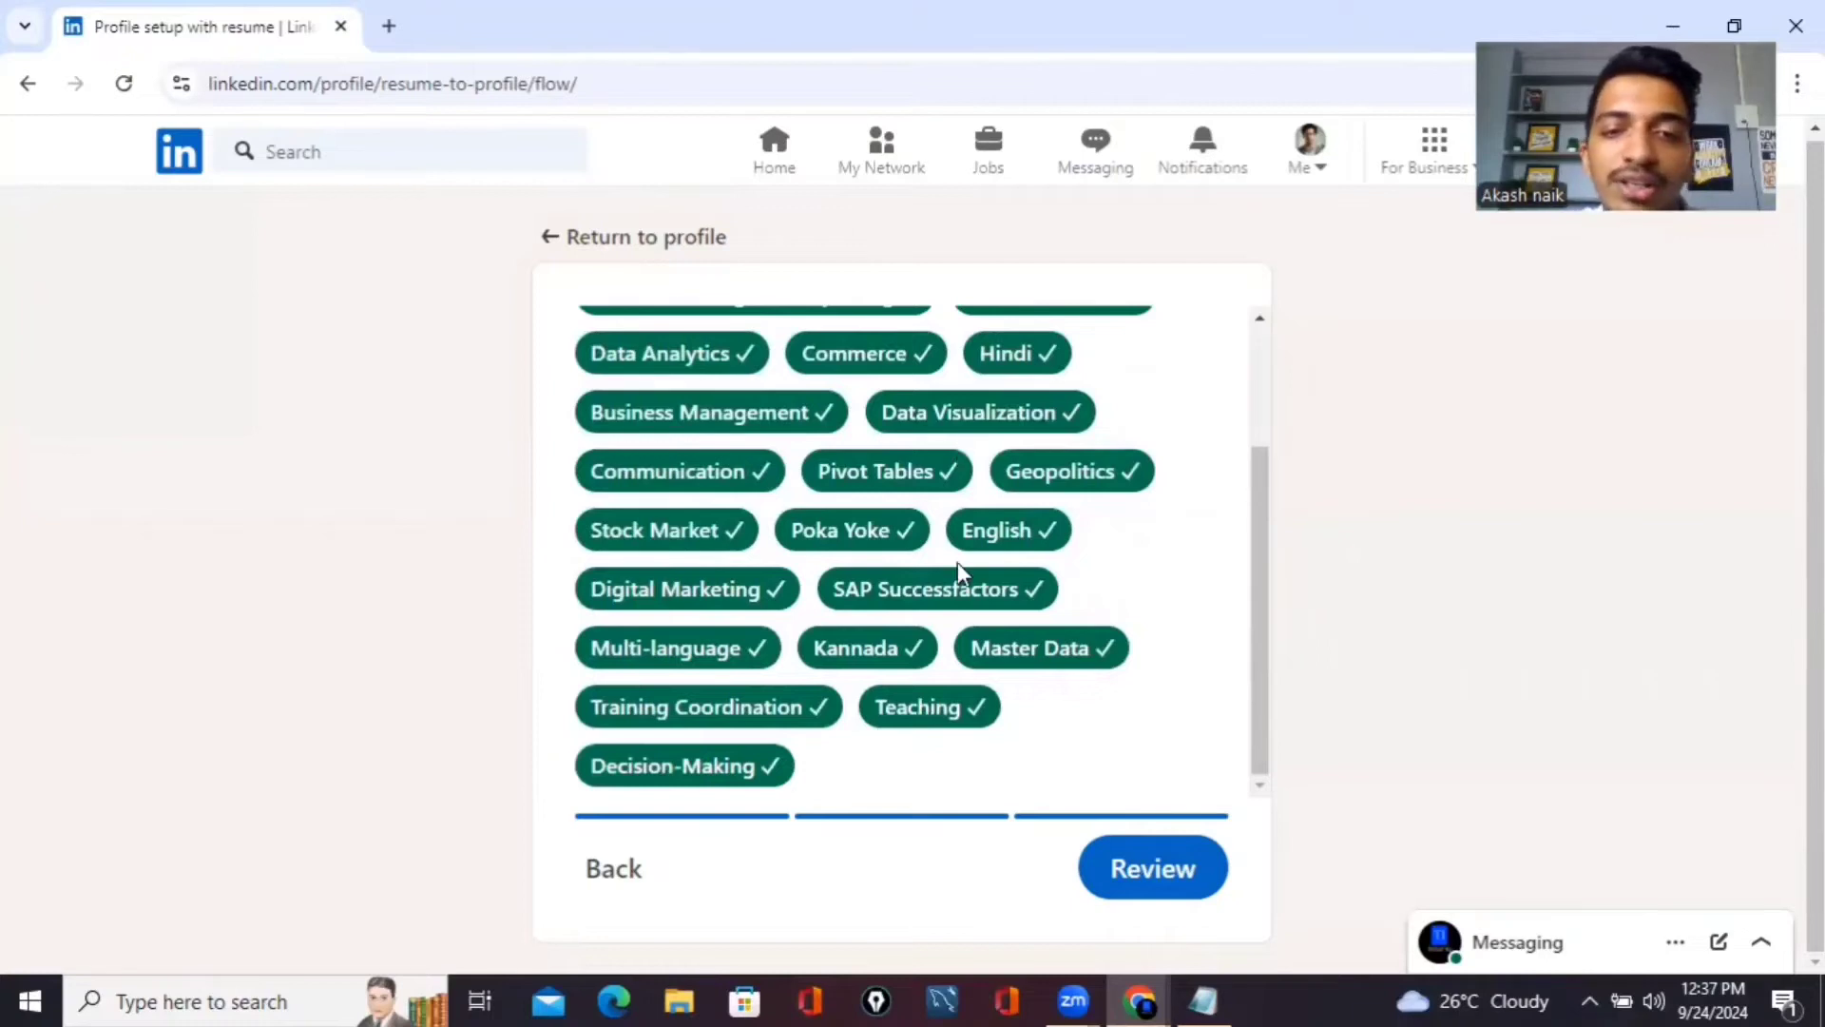
scroll(956, 562, up, 1)
scroll(956, 568, up, 1)
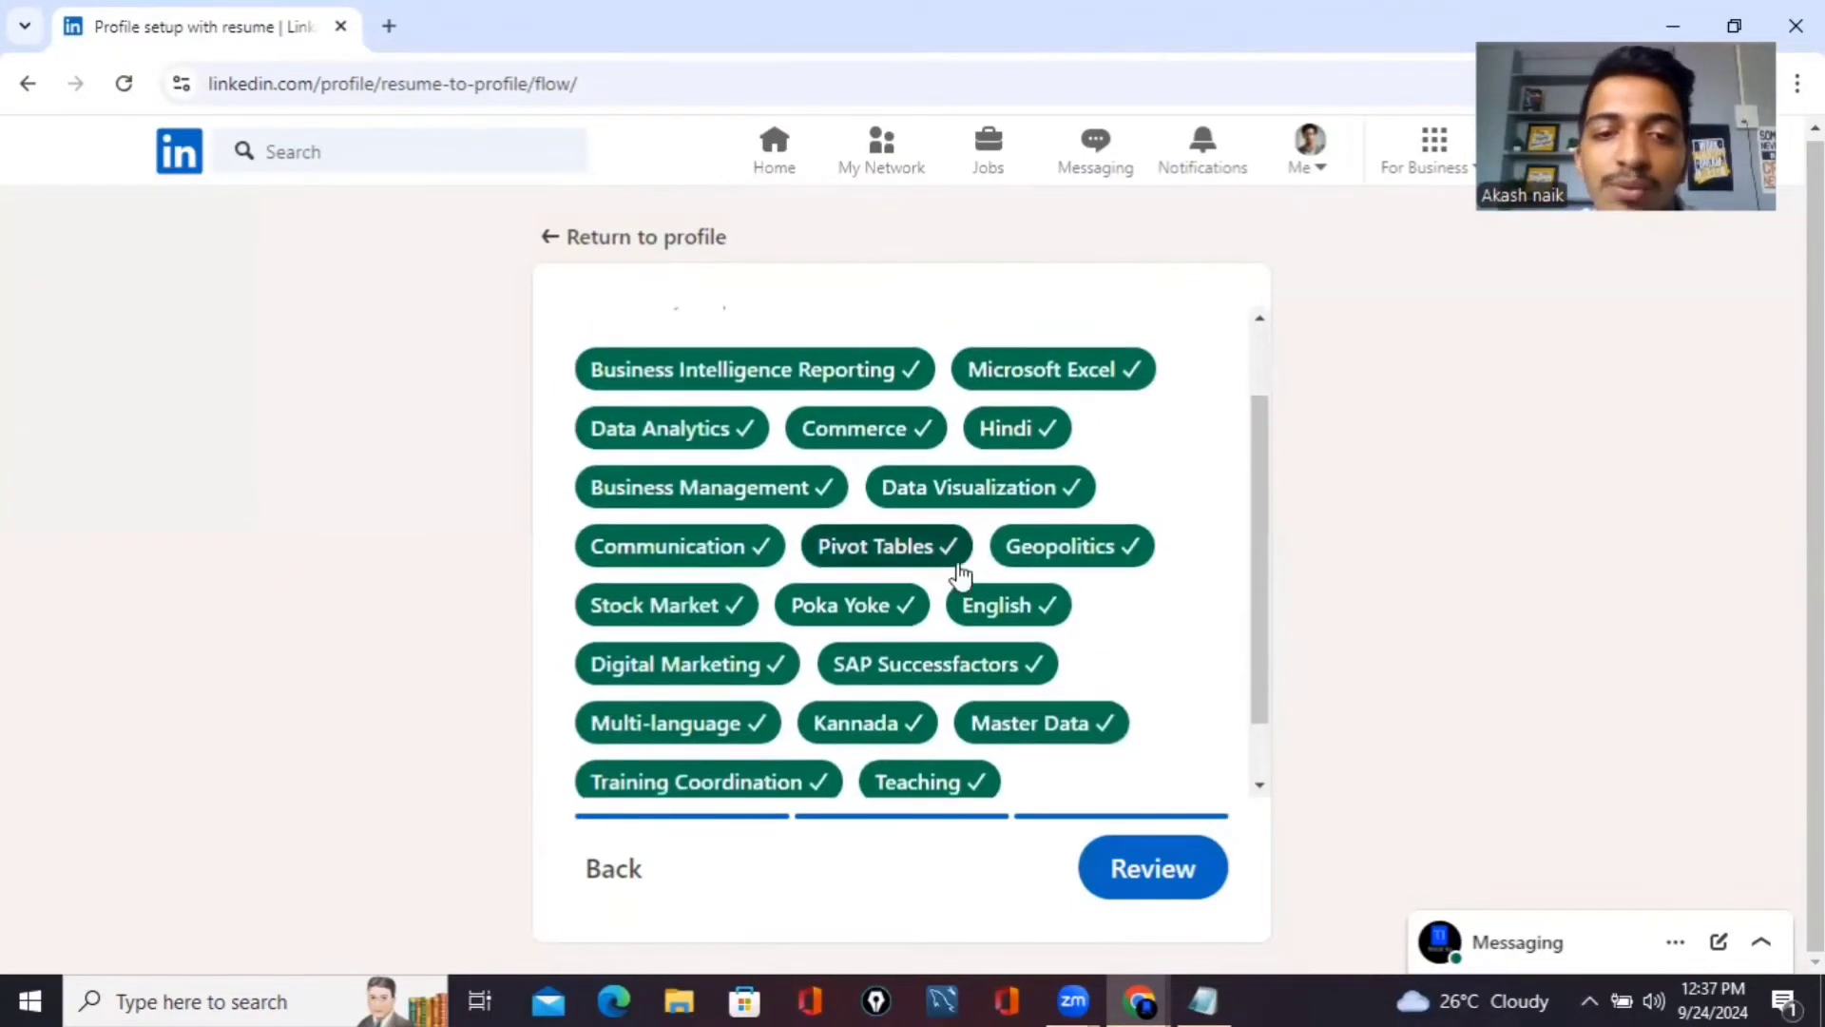
scroll(903, 677, up, 2)
Exclude the Kannada, Hindi, Stock Market and Multi-language skills from the resume import
scroll(901, 671, down, 4)
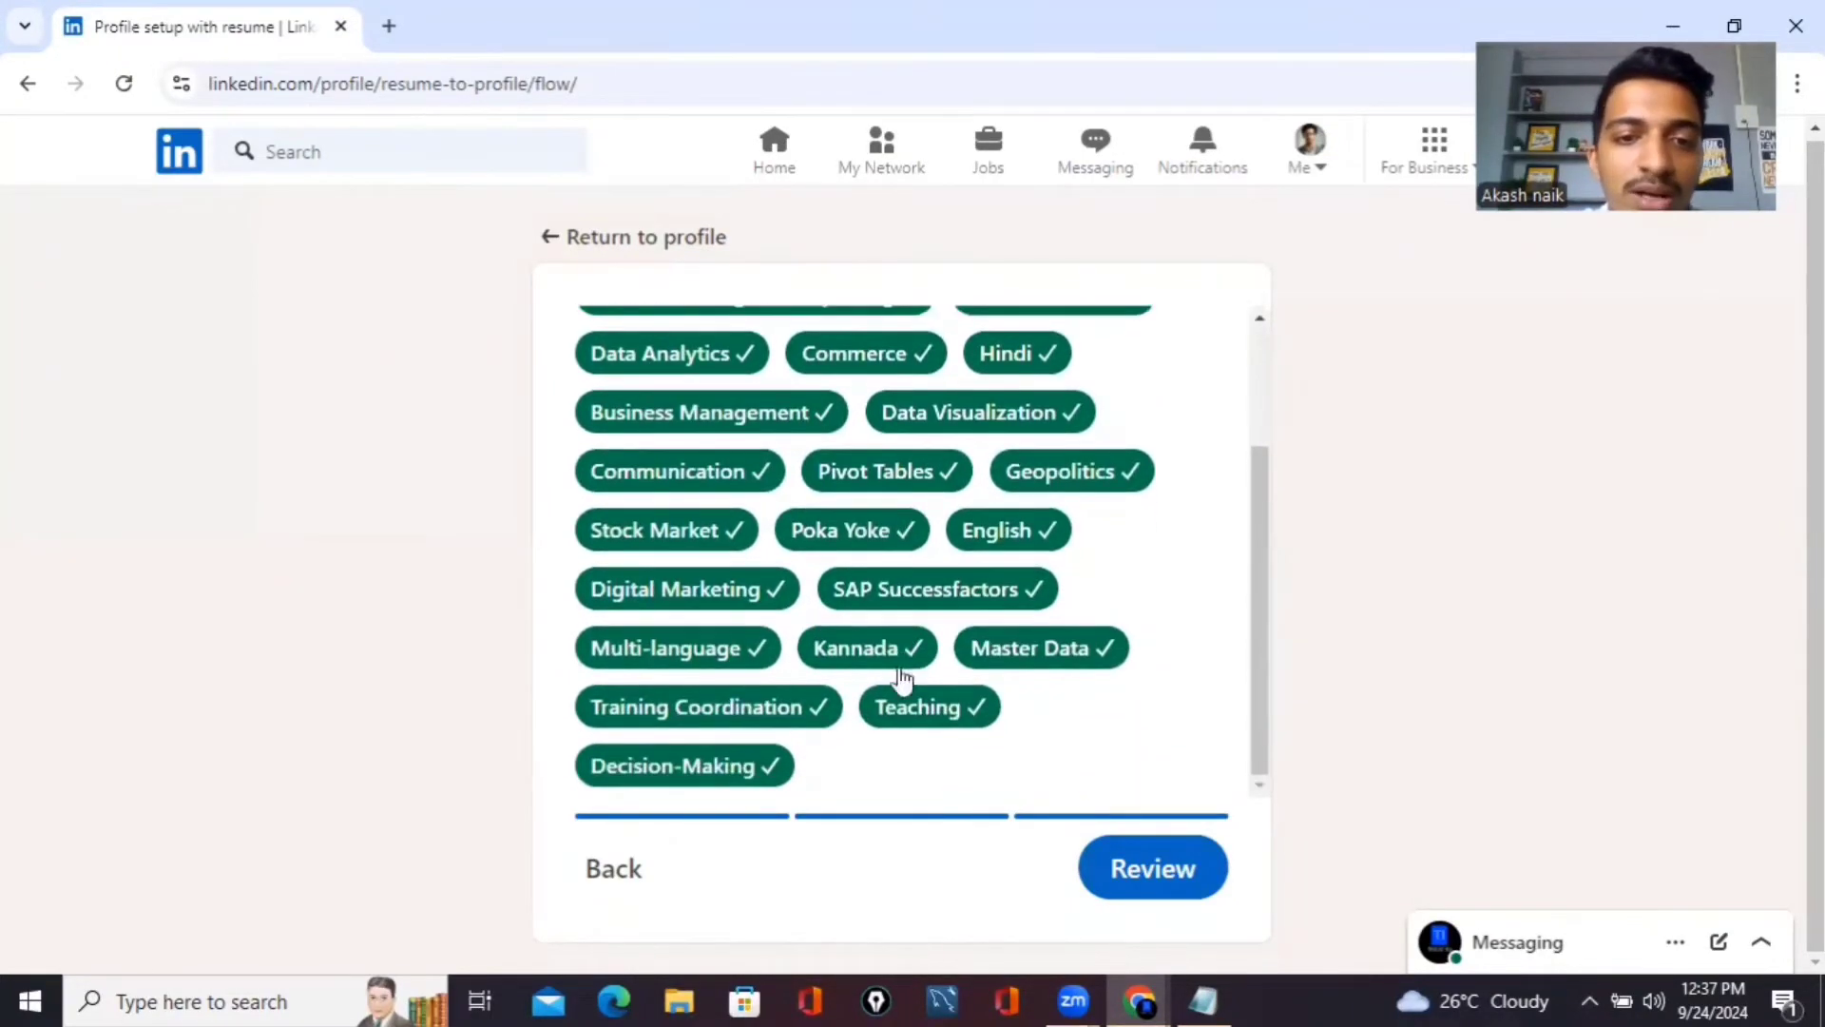
click(898, 661)
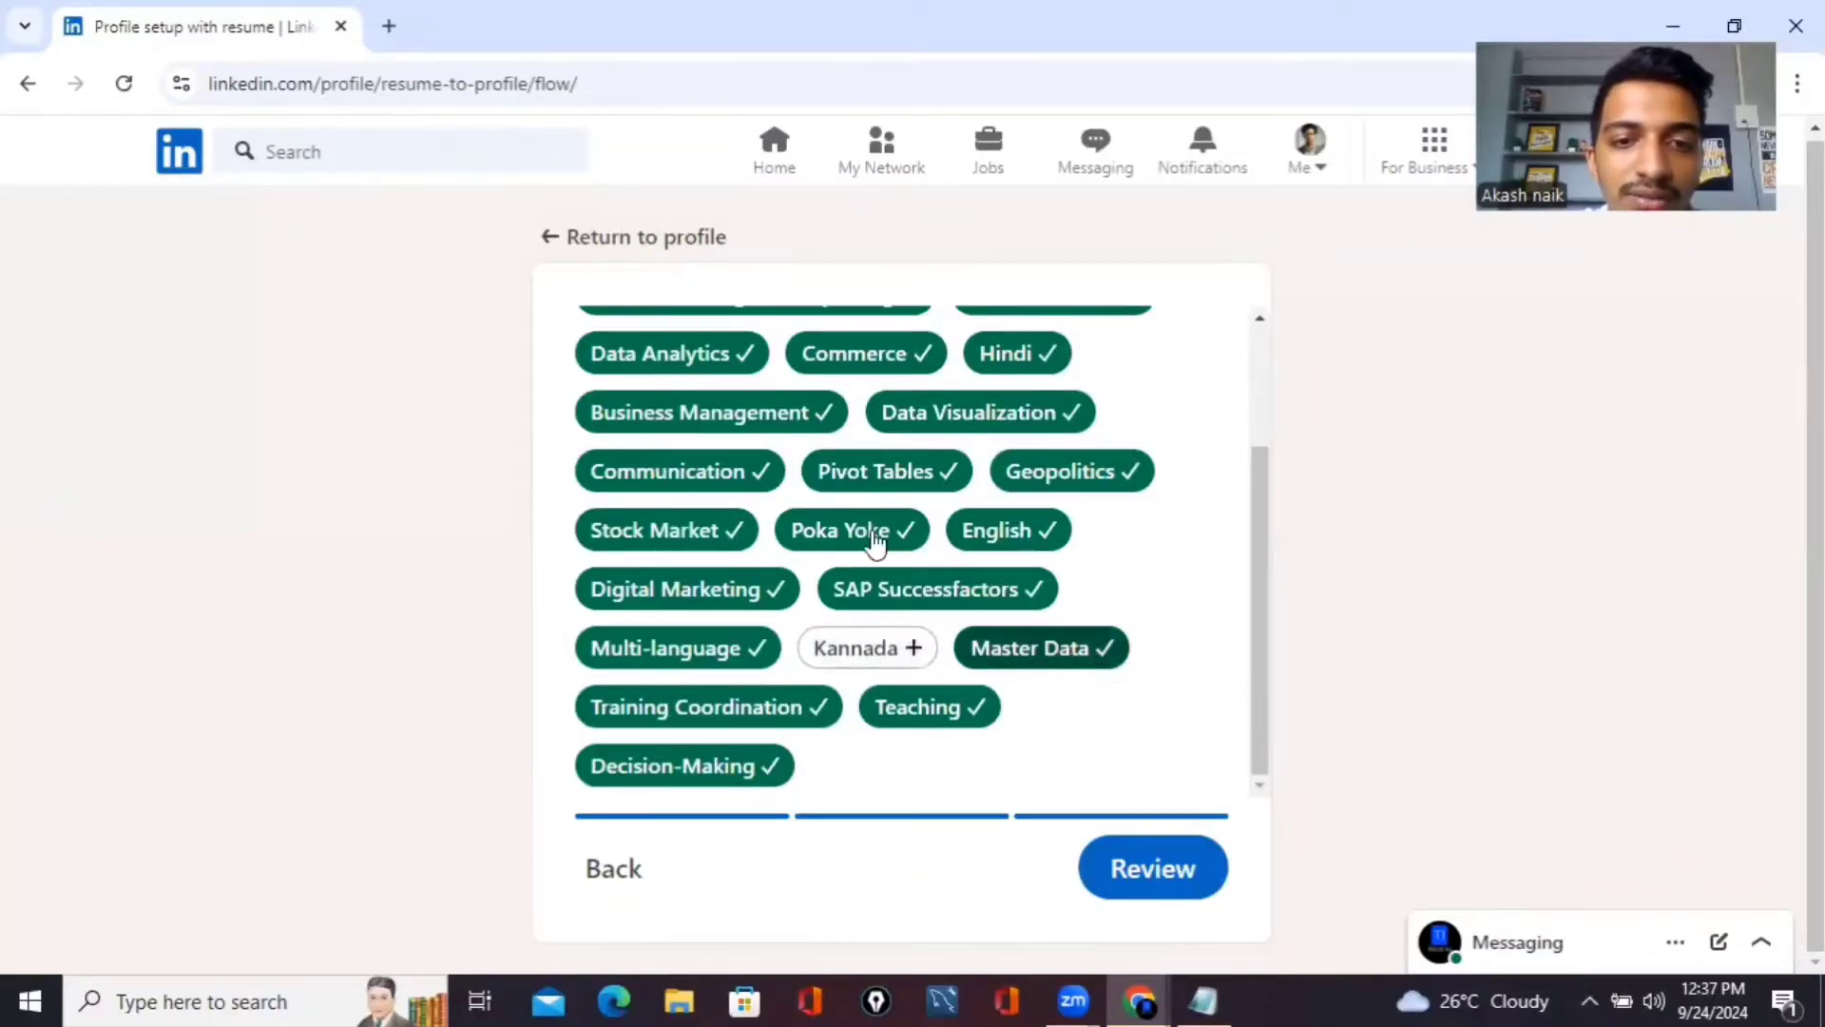
scroll(860, 529, up, 2)
scroll(860, 528, up, 1)
scroll(951, 533, down, 1)
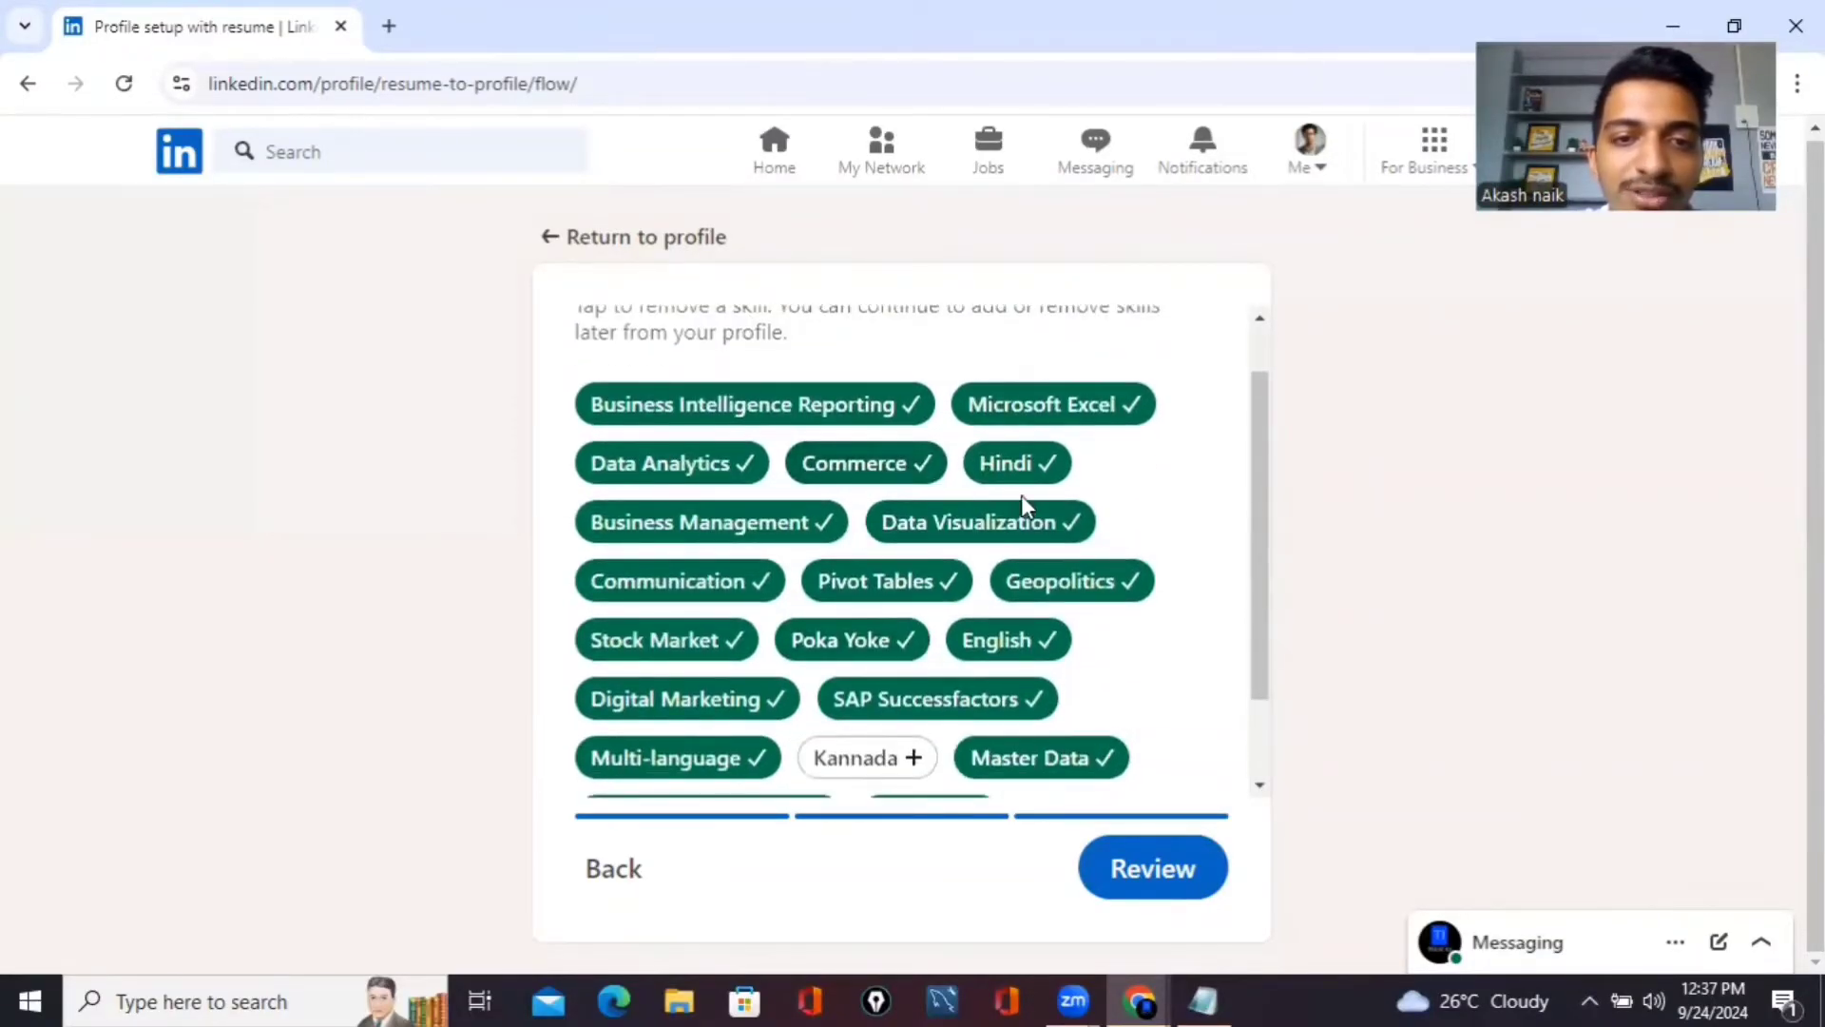
click(1015, 471)
scroll(771, 559, down, 1)
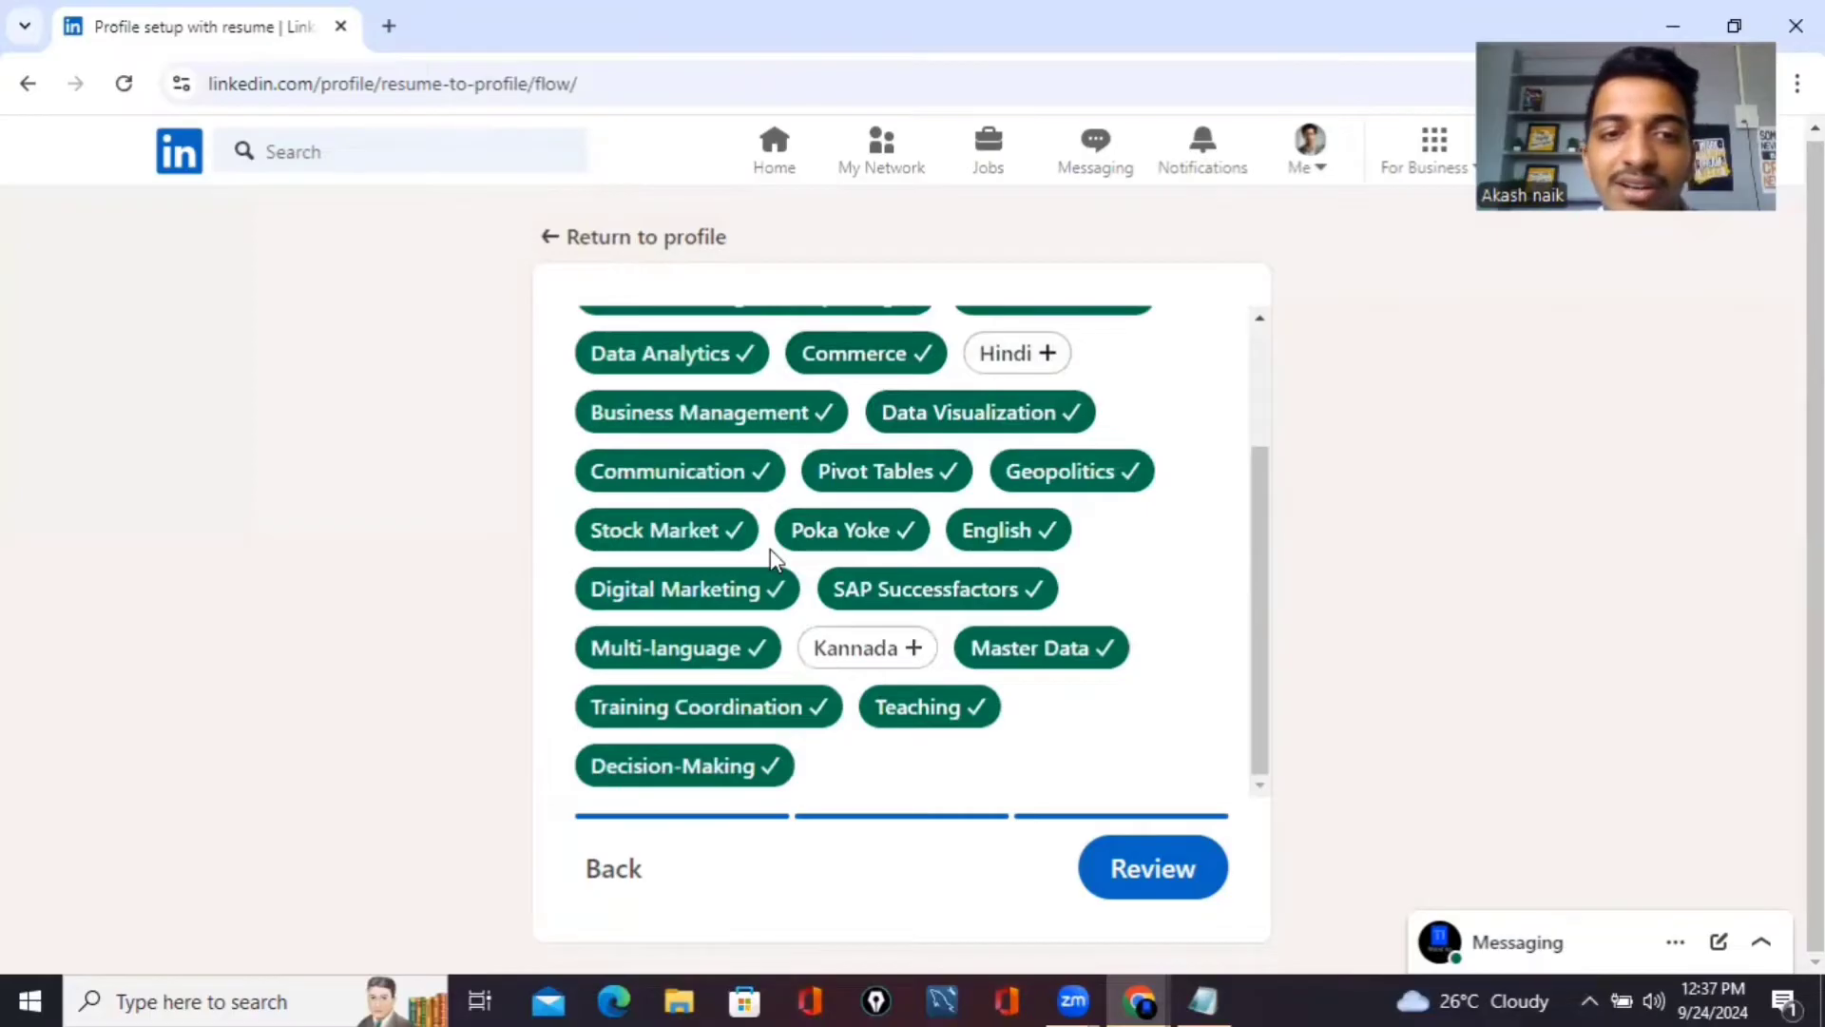
click(726, 530)
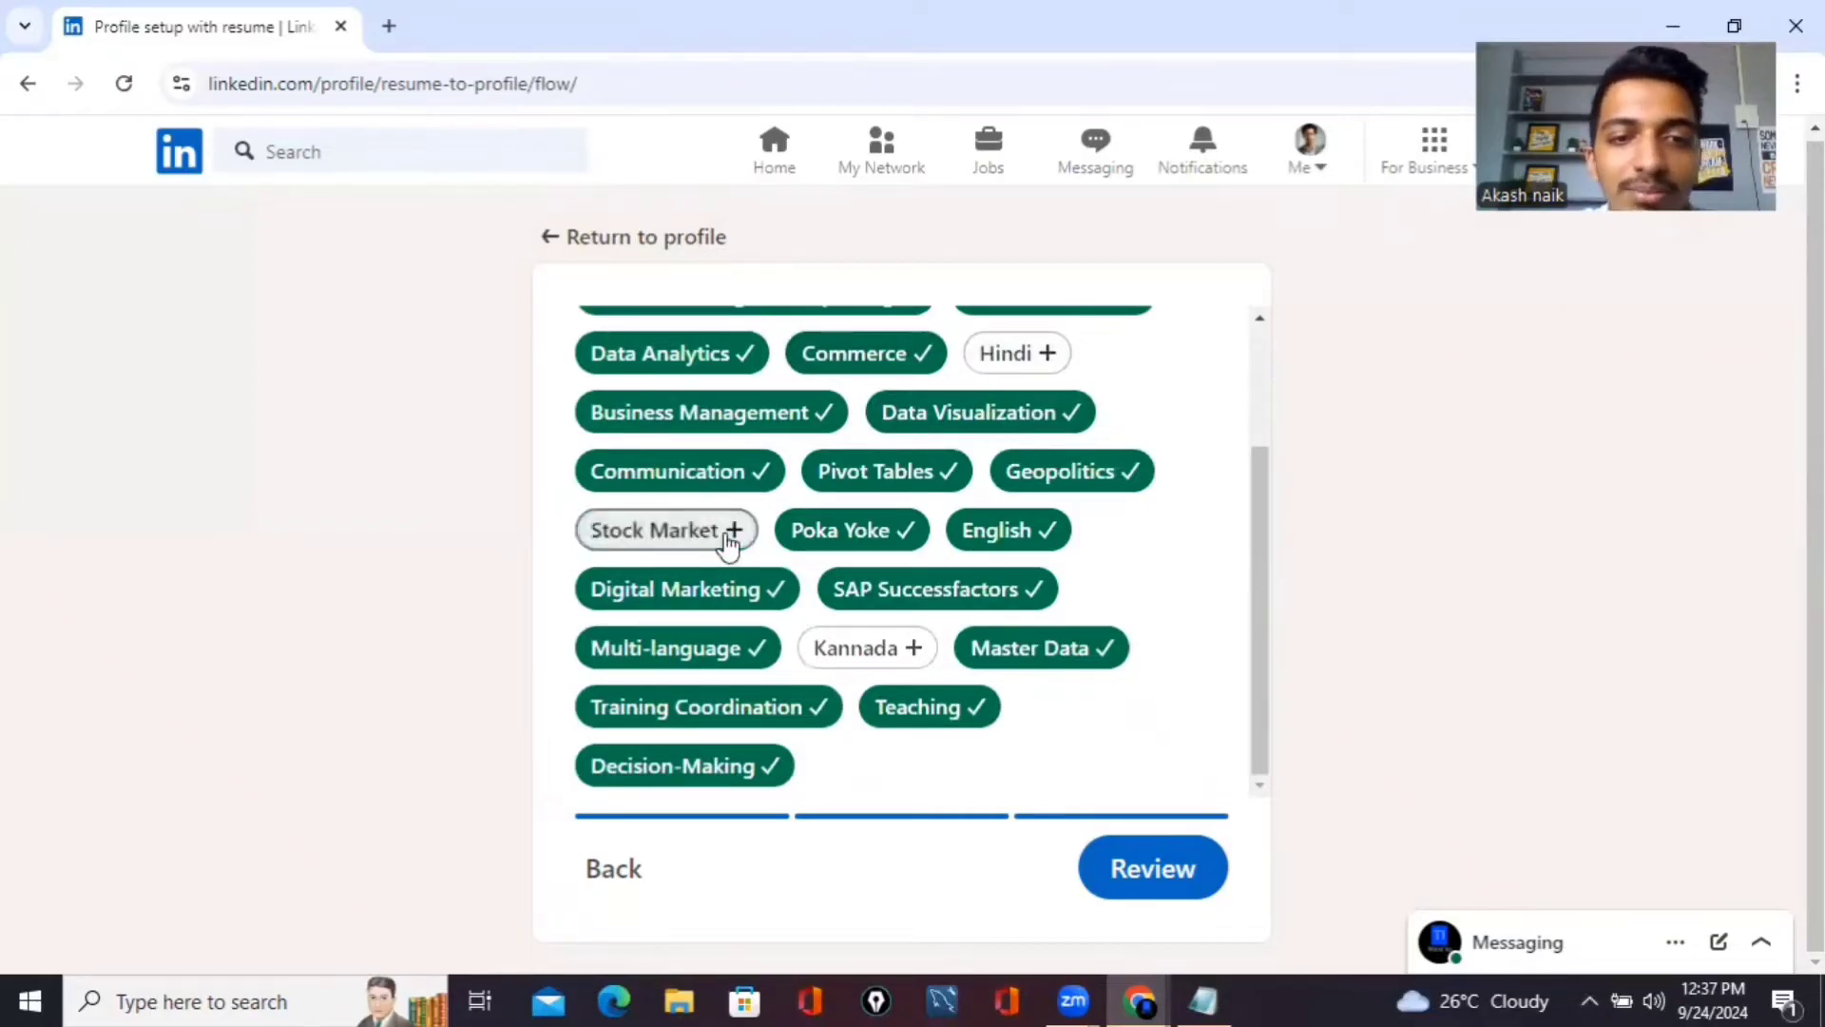
click(728, 656)
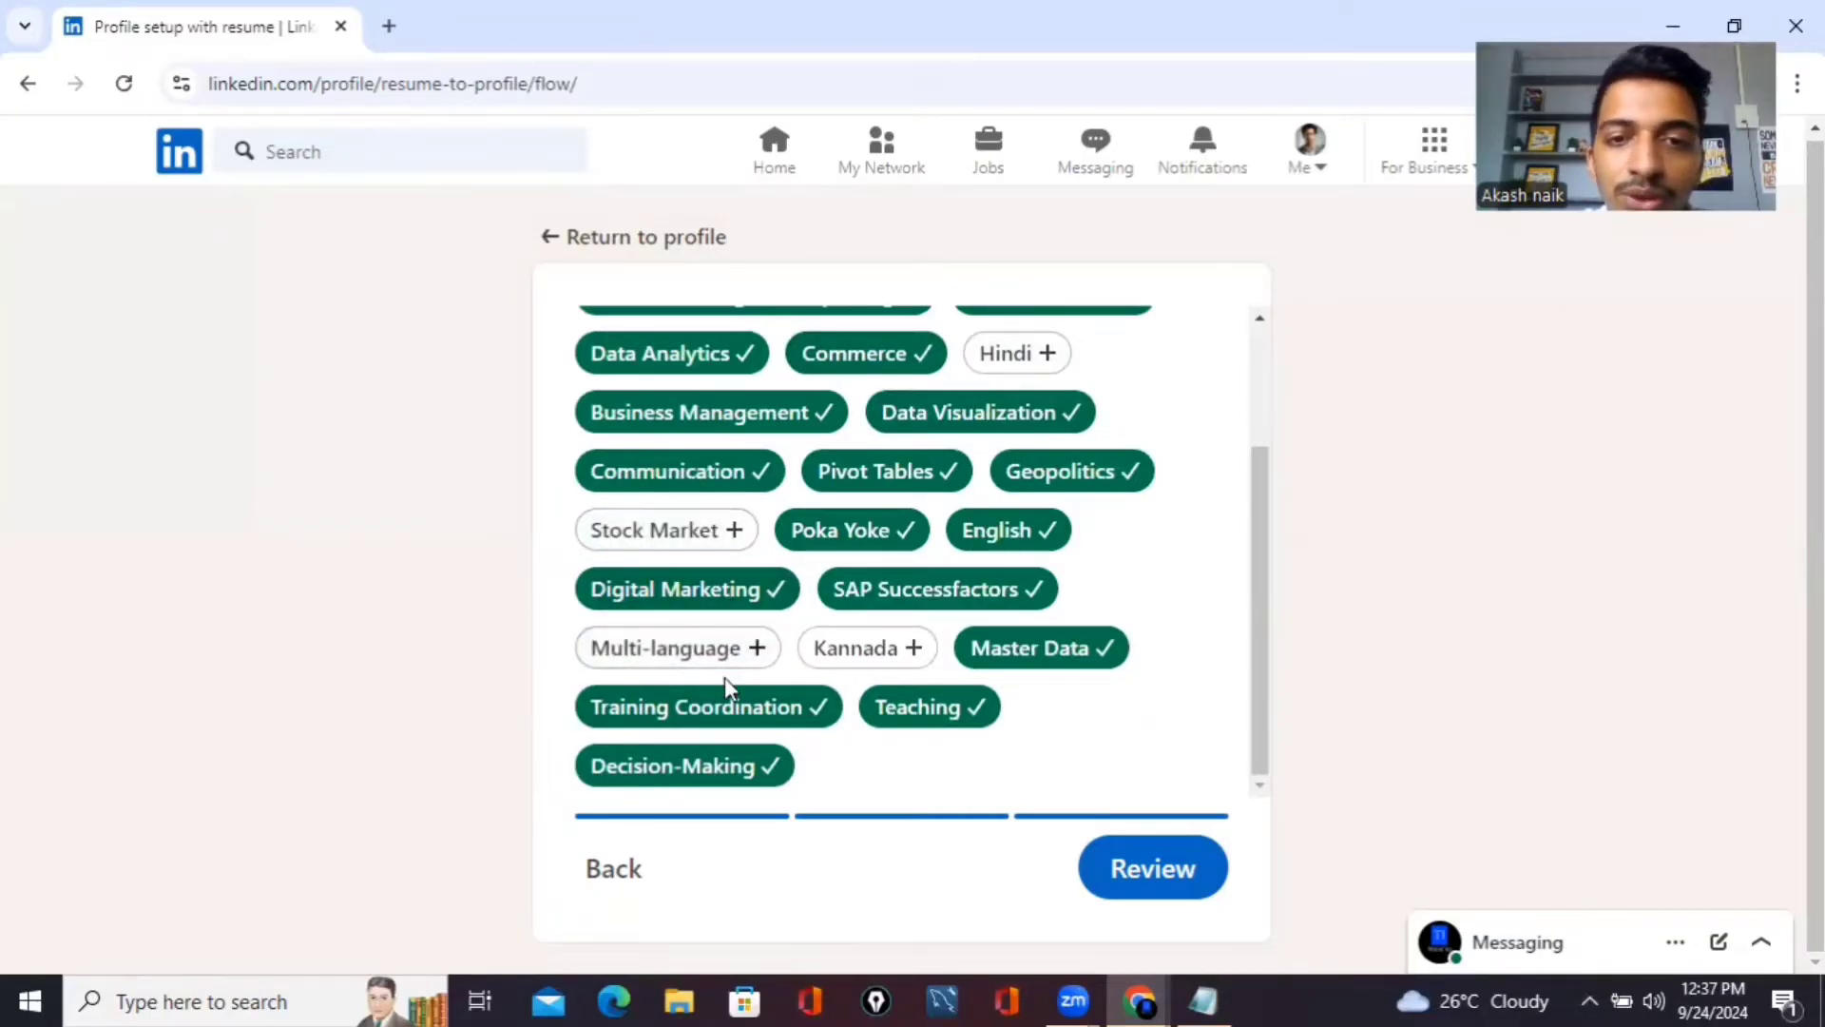
Exclude the Geopolitics, Commerce, Teaching, Training Coordination and Poka Yoke skills from the resume import
scroll(887, 599, up, 2)
click(1069, 635)
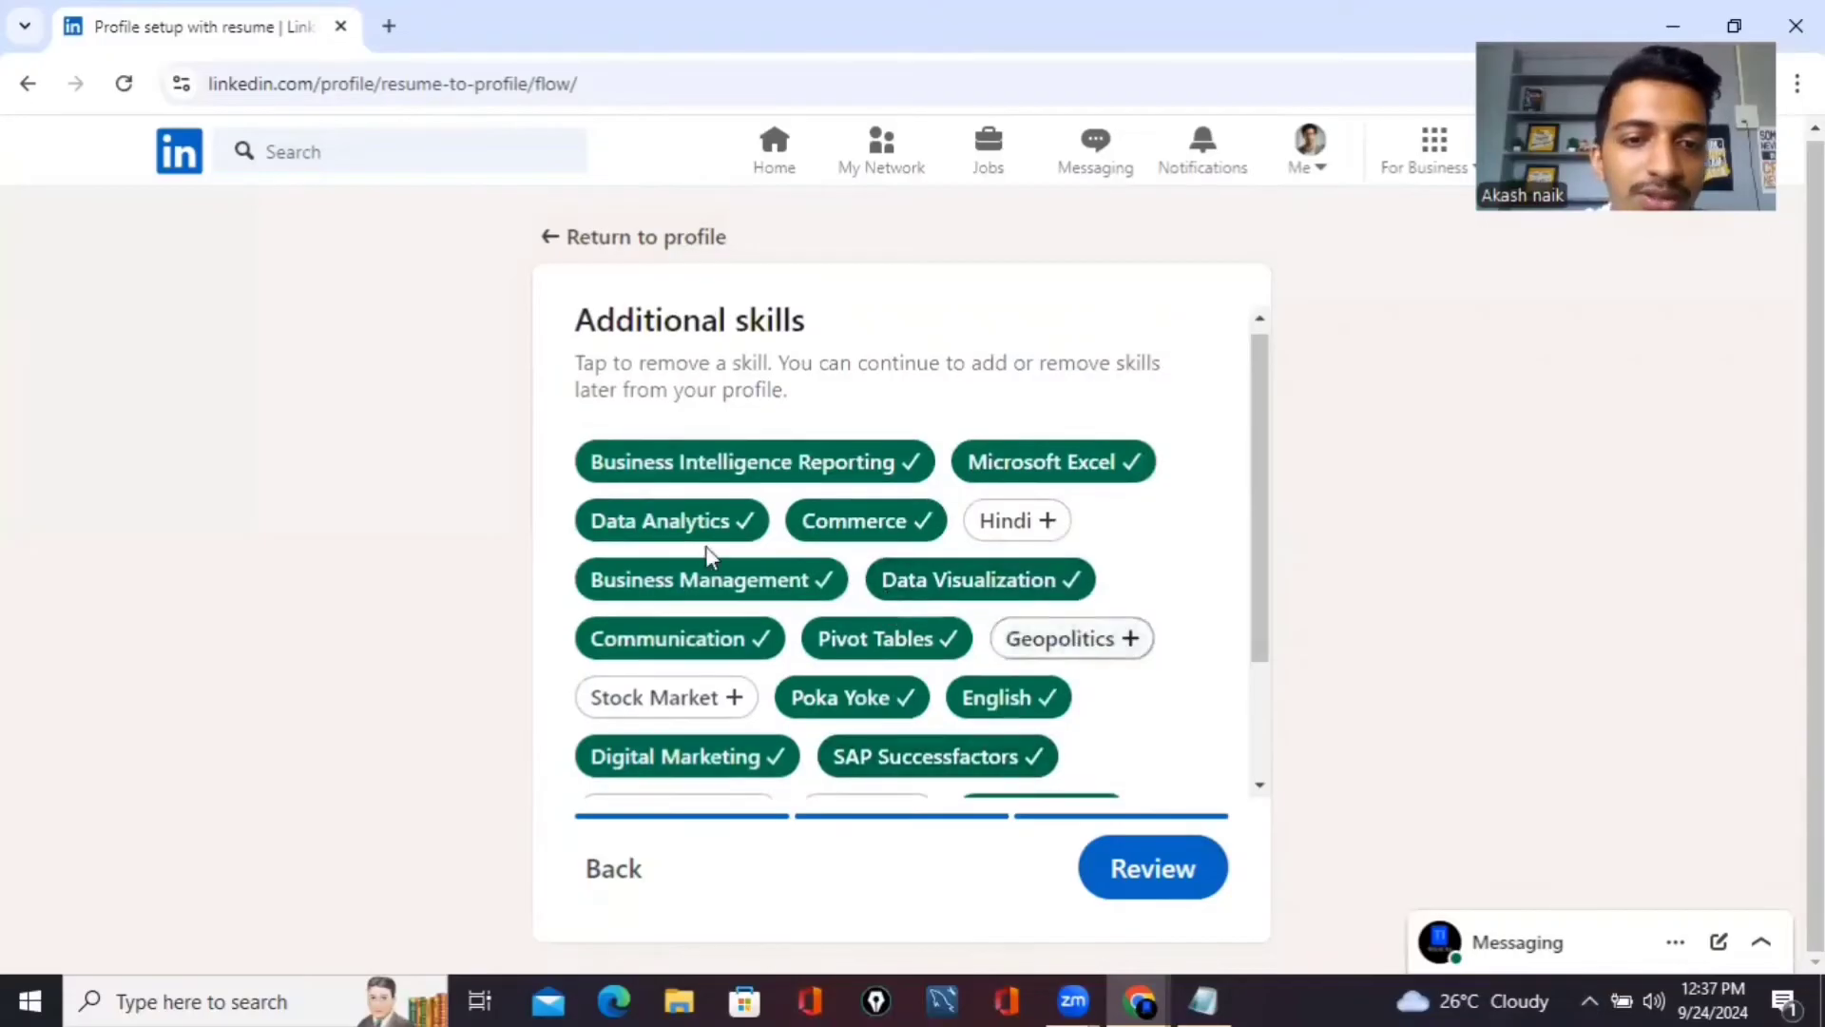
click(807, 540)
scroll(768, 555, down, 2)
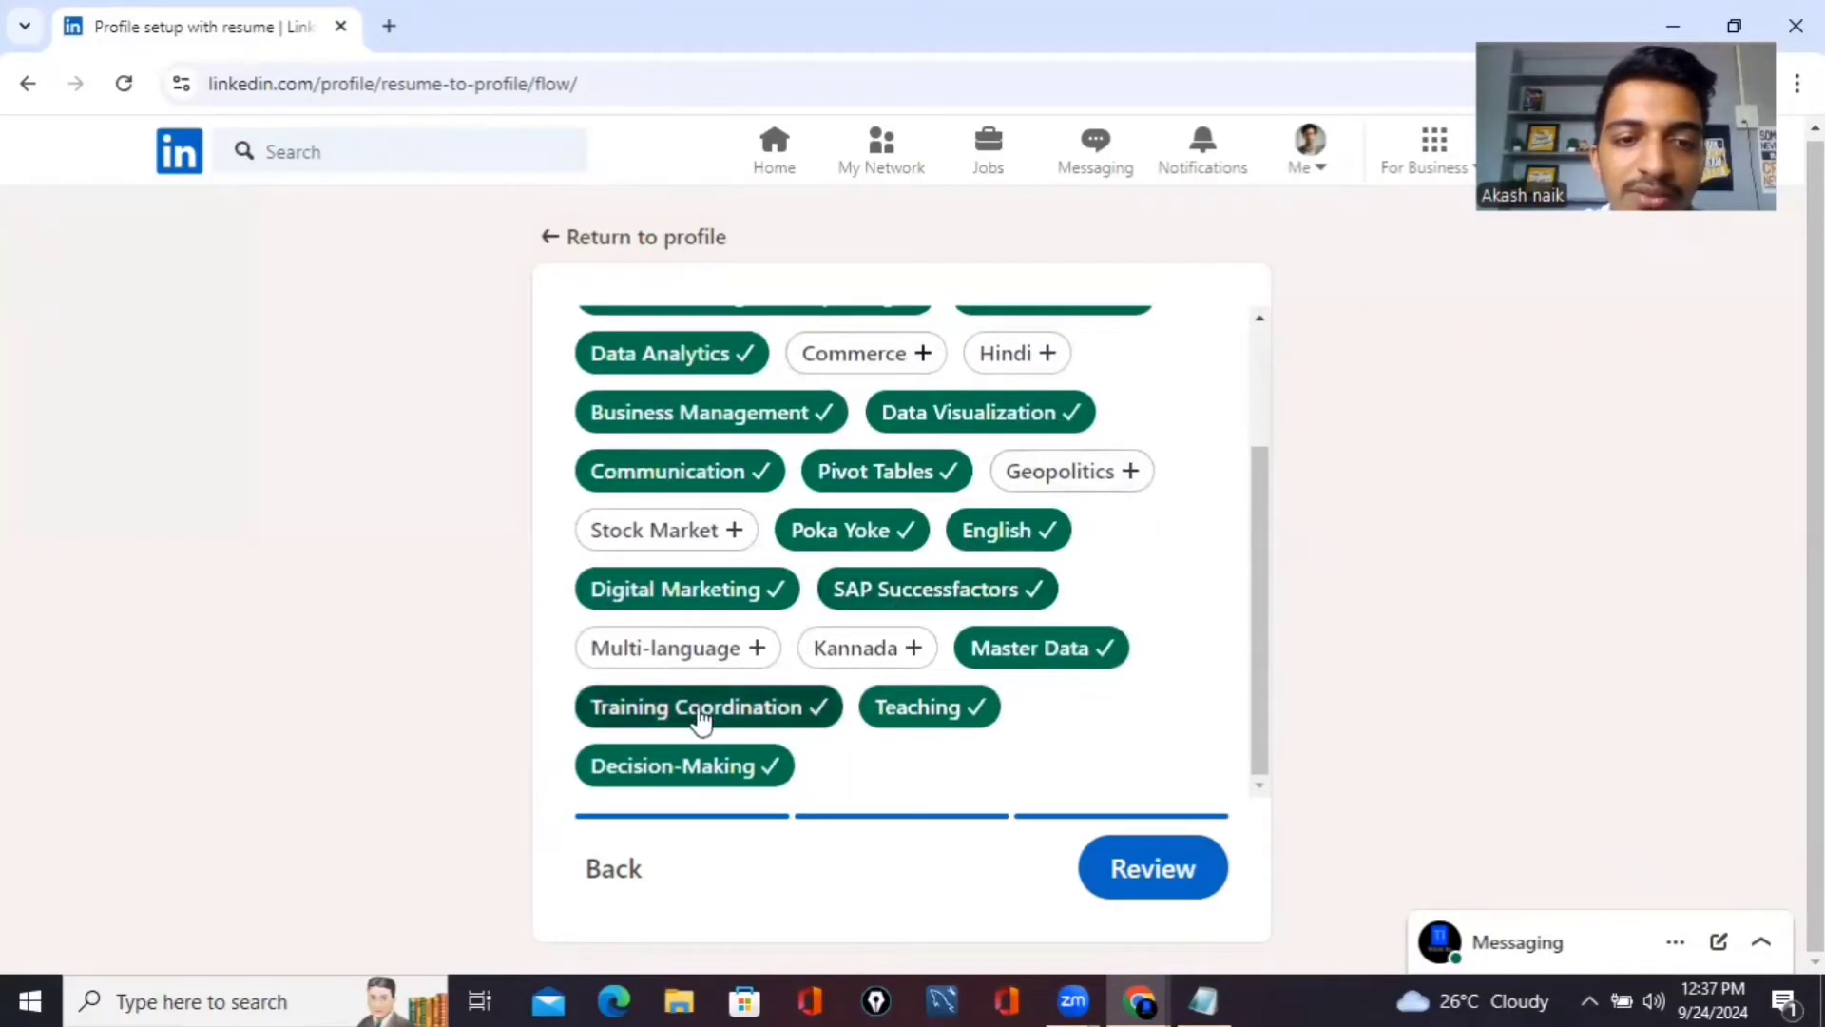
click(903, 706)
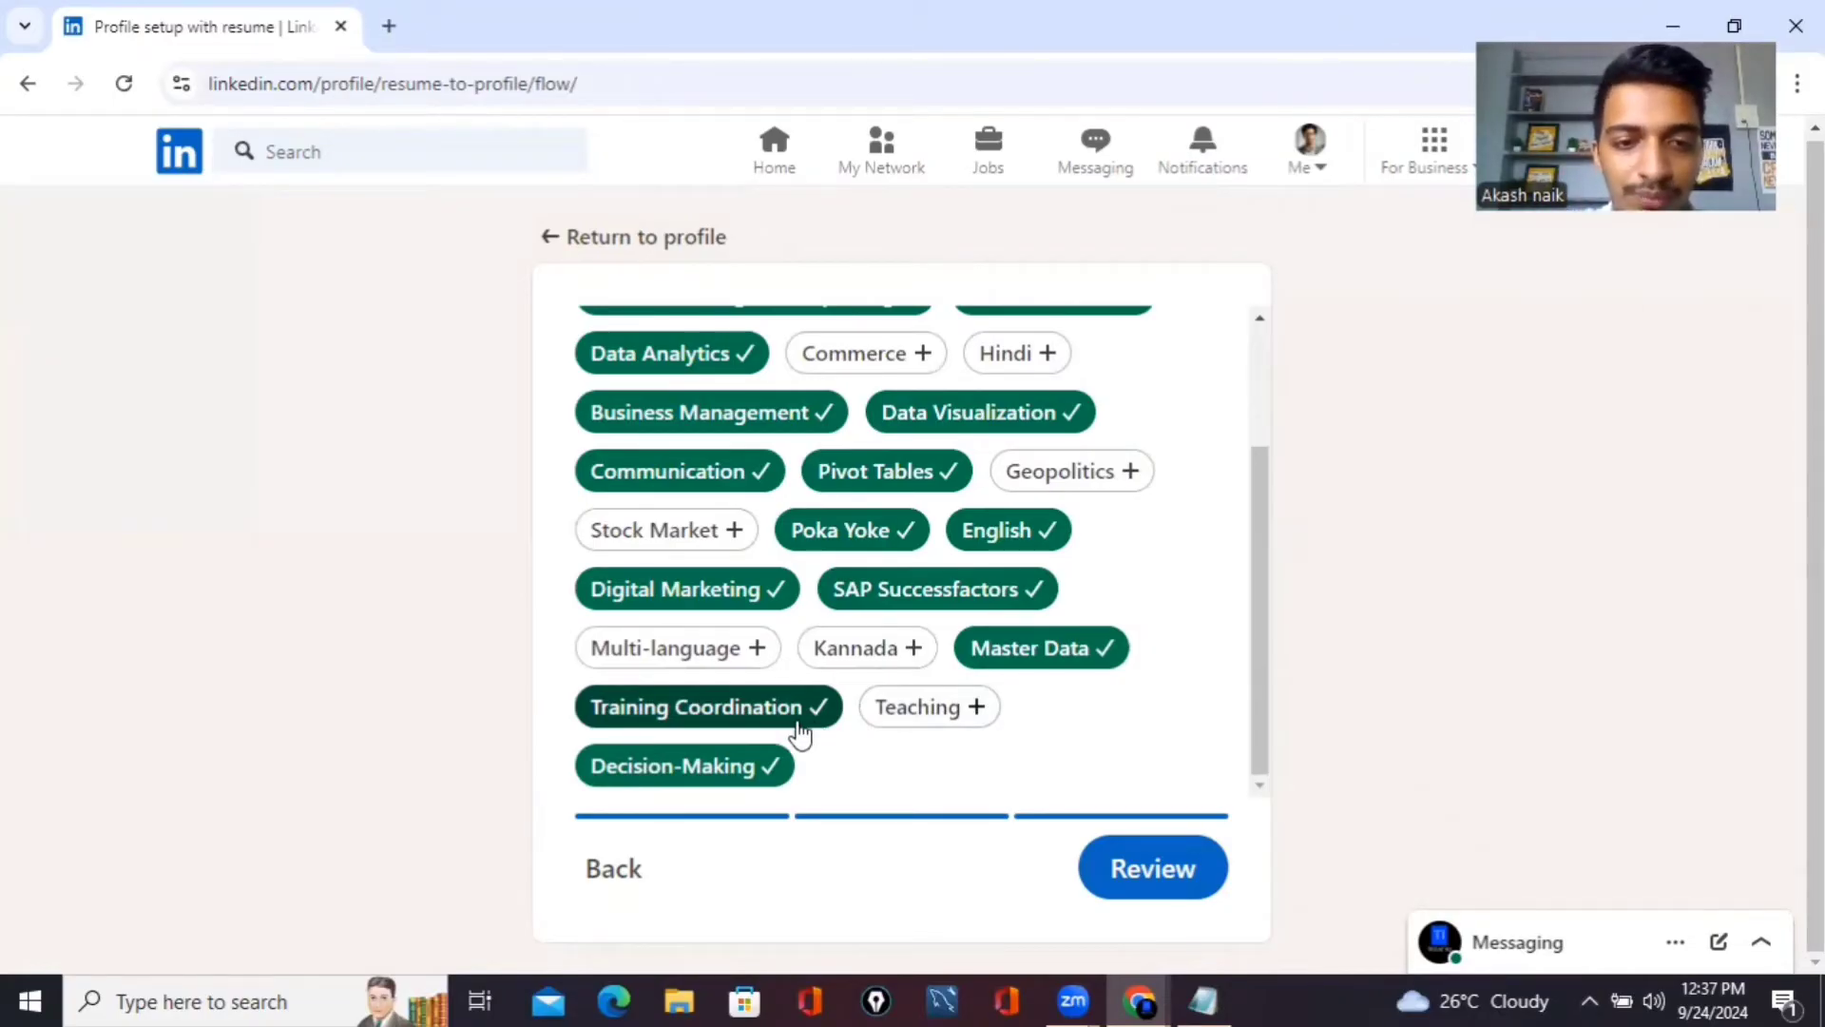
scroll(969, 589, up, 2)
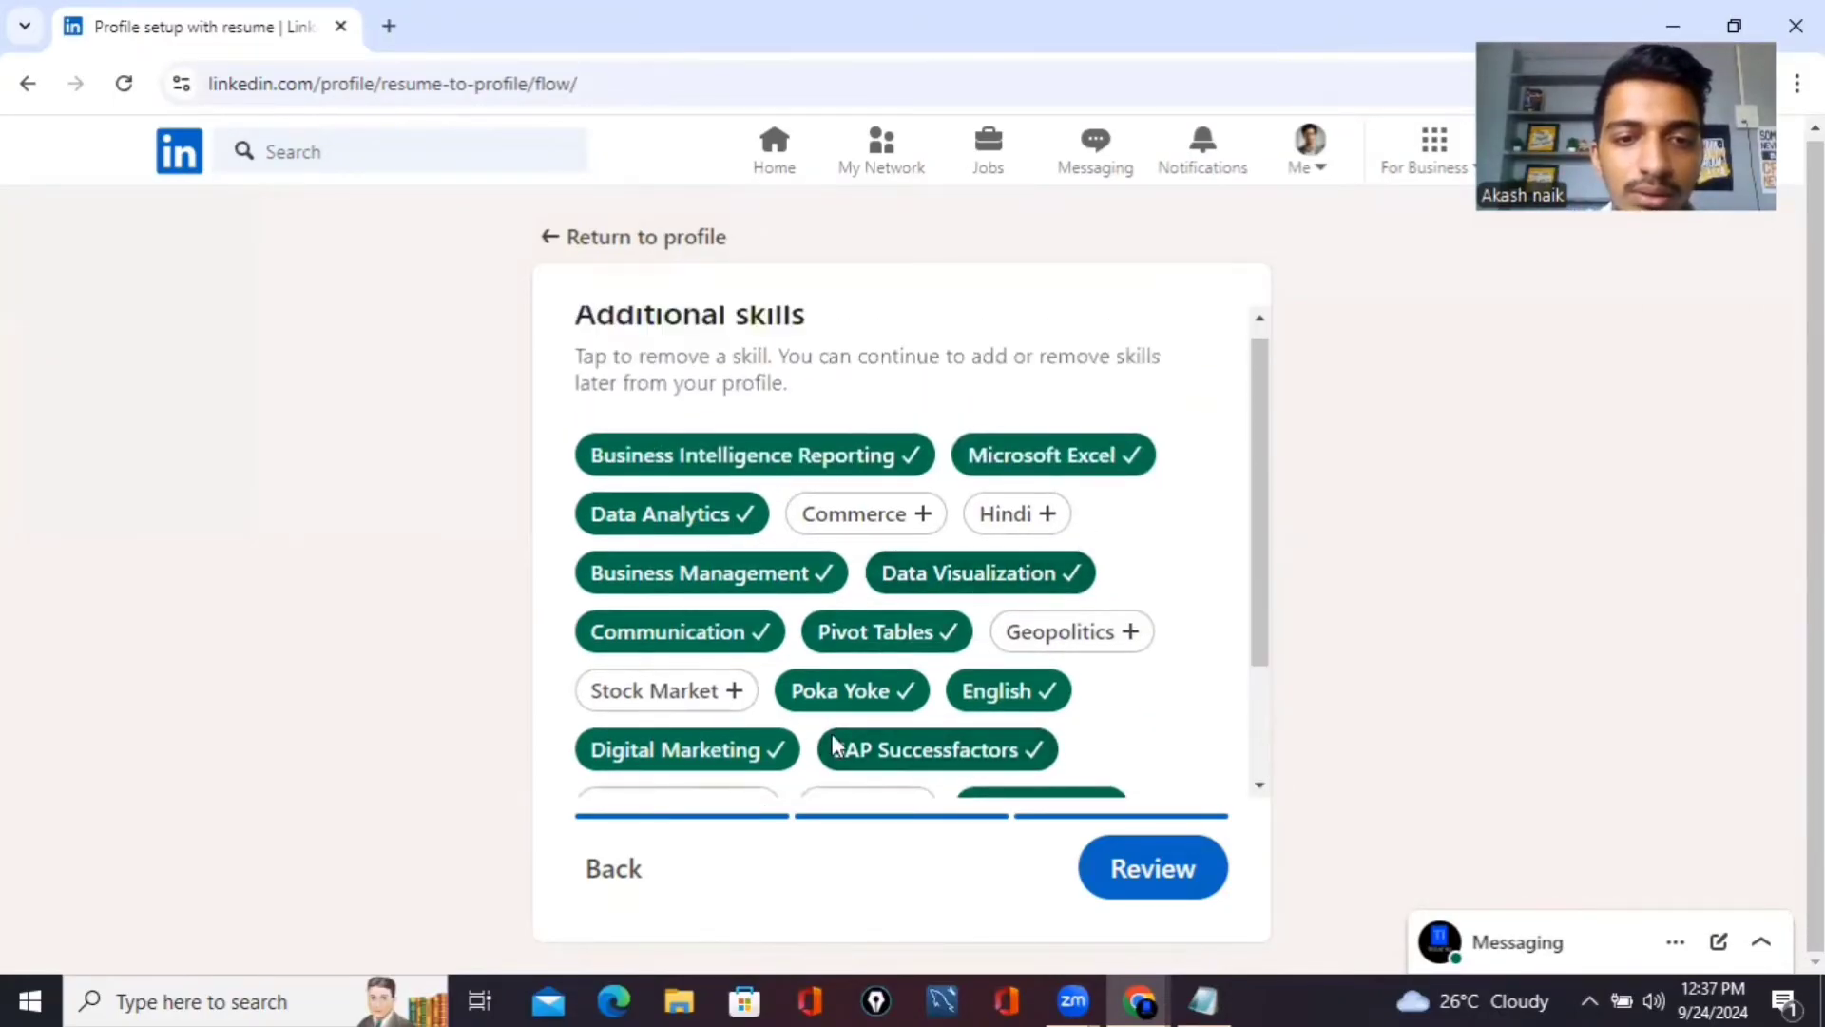
click(852, 704)
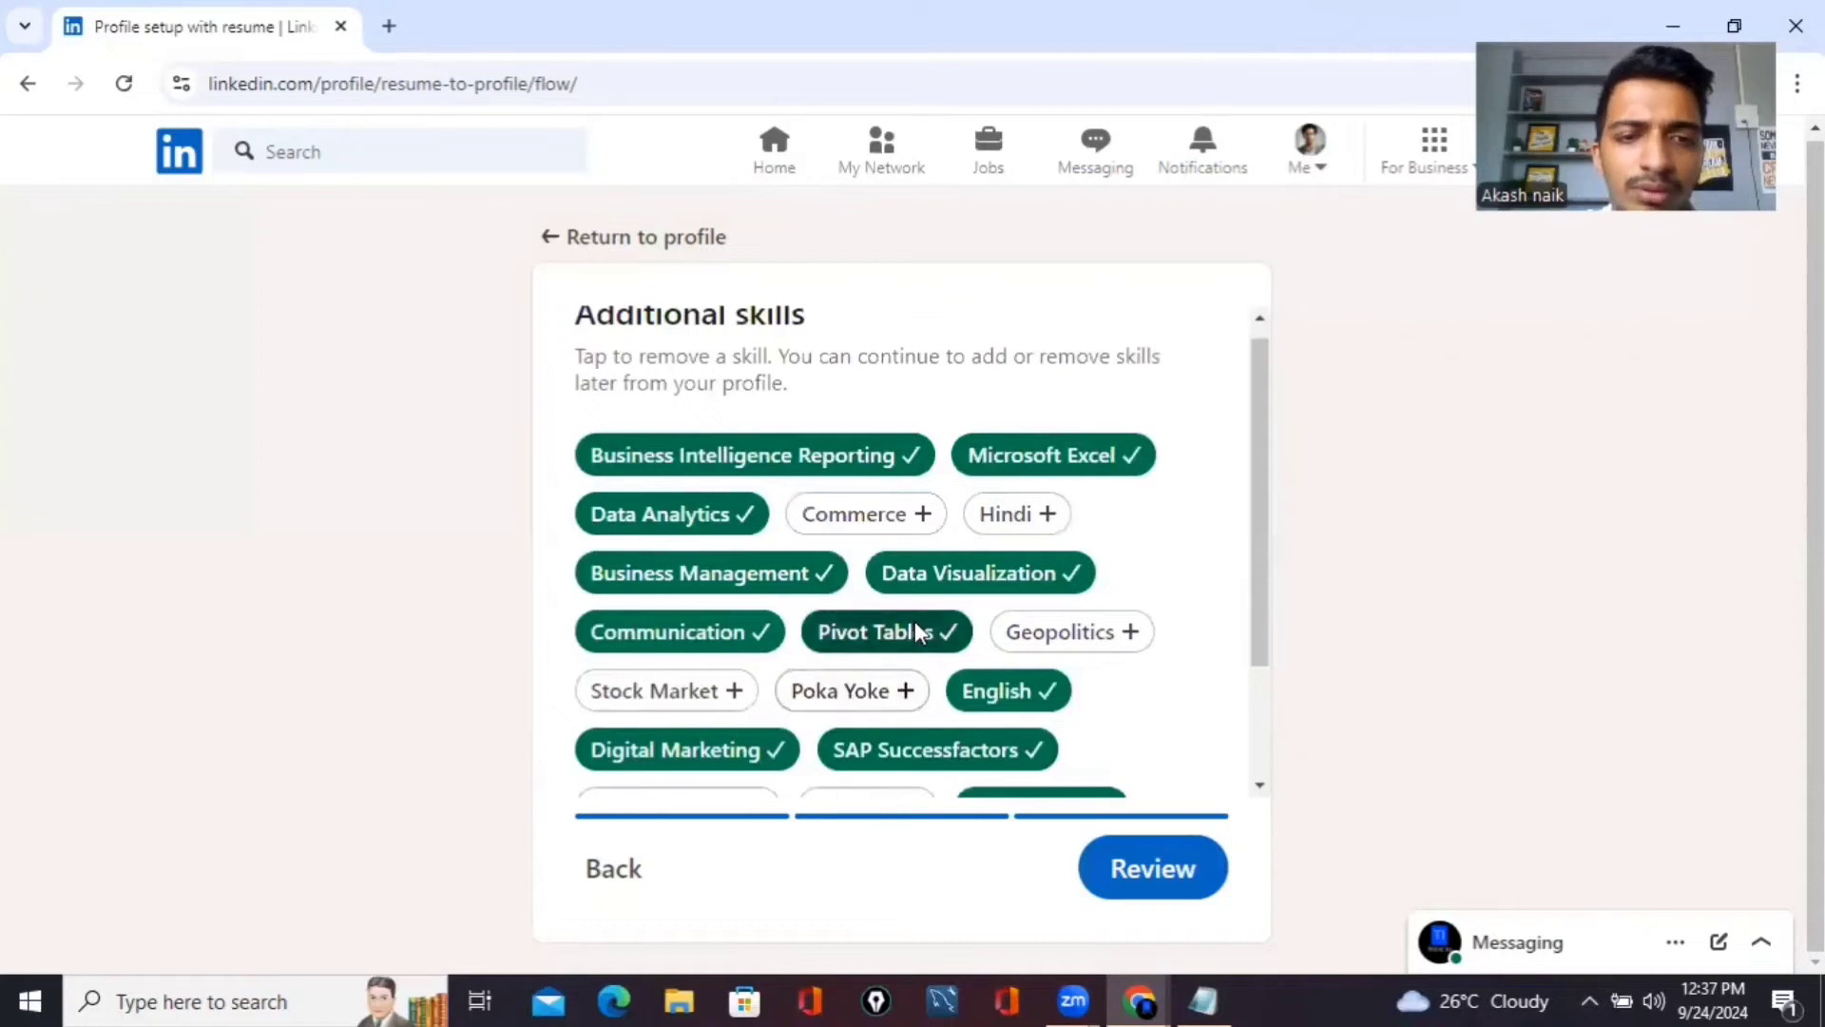
scroll(969, 646, down, 2)
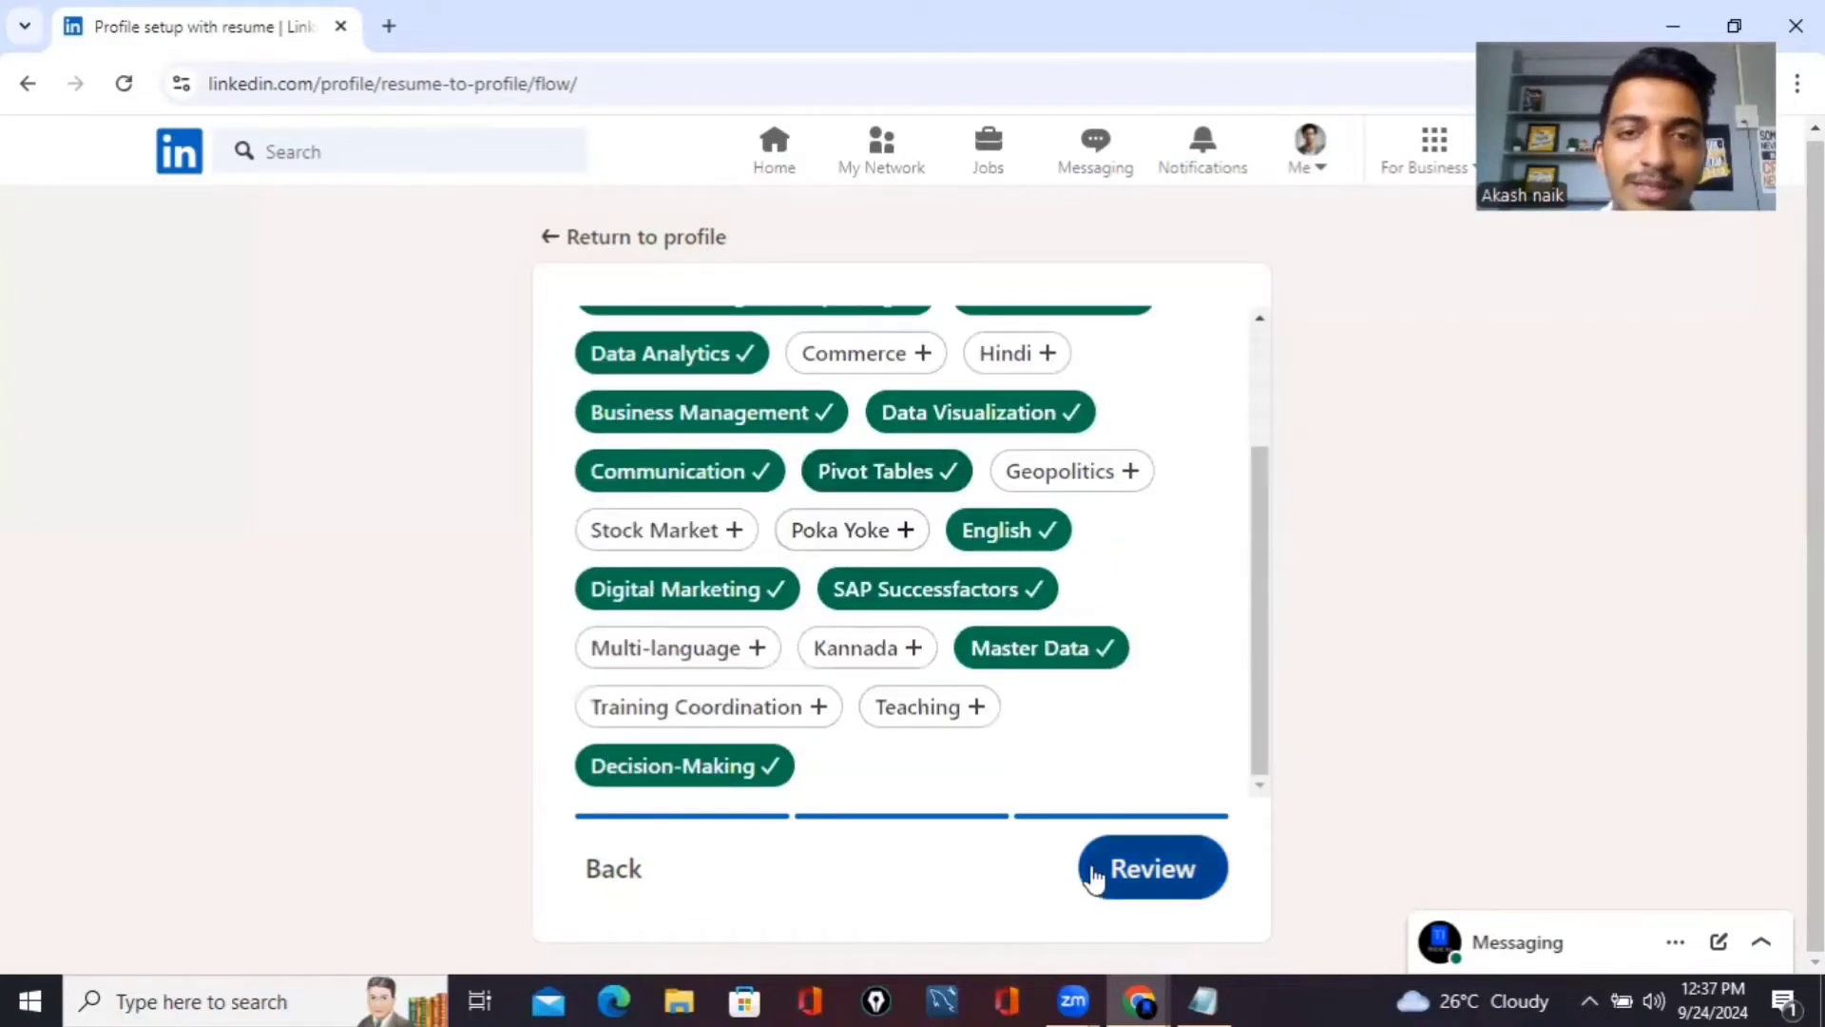
Review the import overview, add the selected education and skills to the profile, and return to the profile page
click(1093, 876)
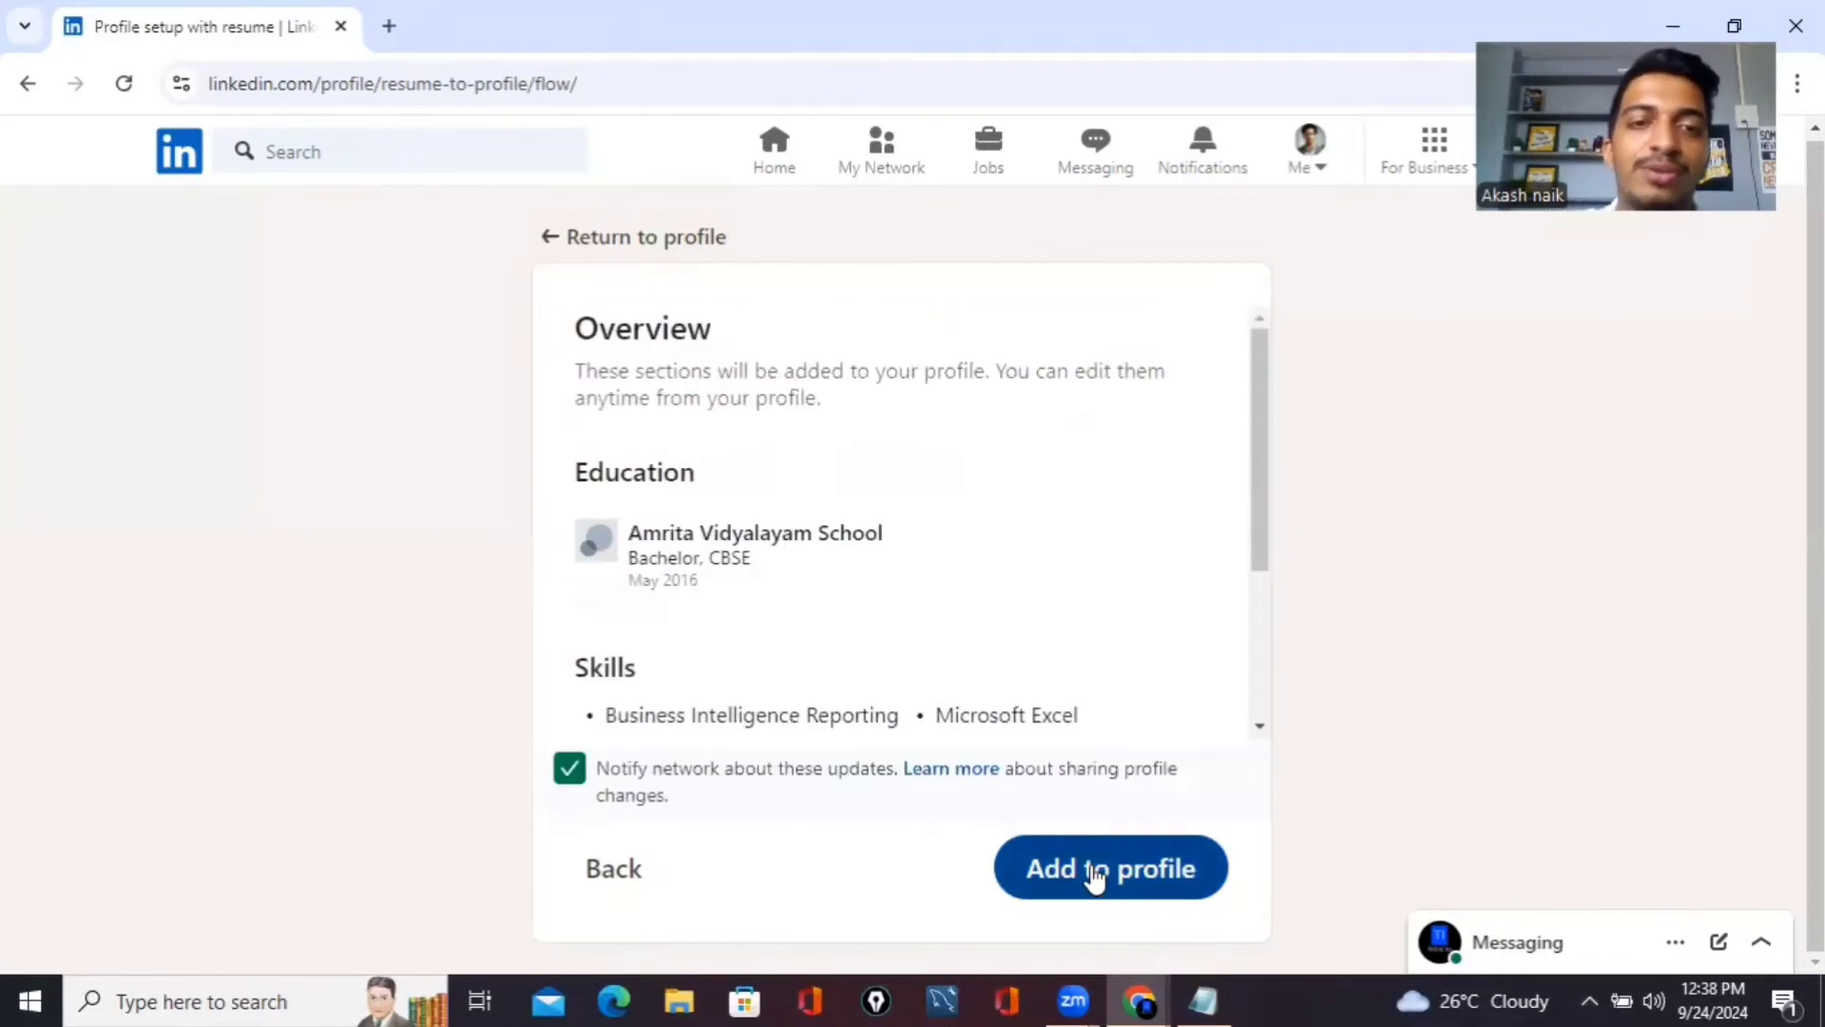
scroll(799, 619, down, 2)
scroll(804, 618, down, 1)
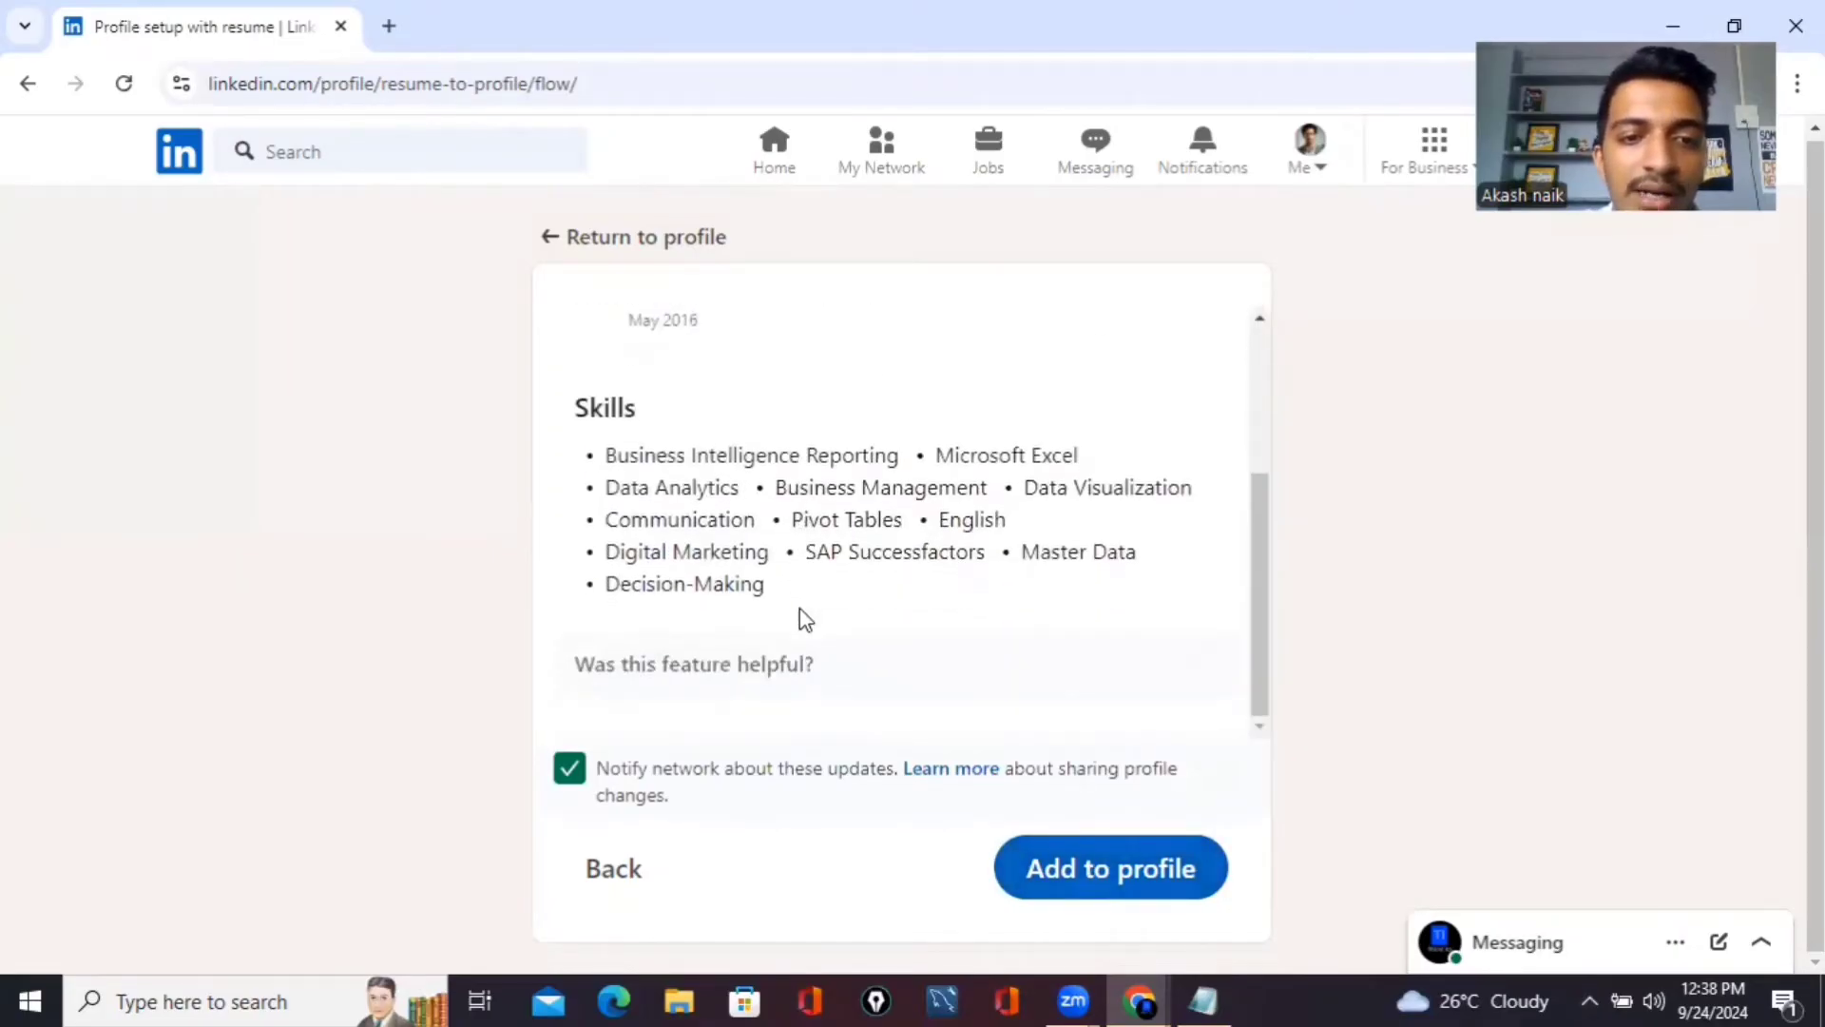
click(1144, 854)
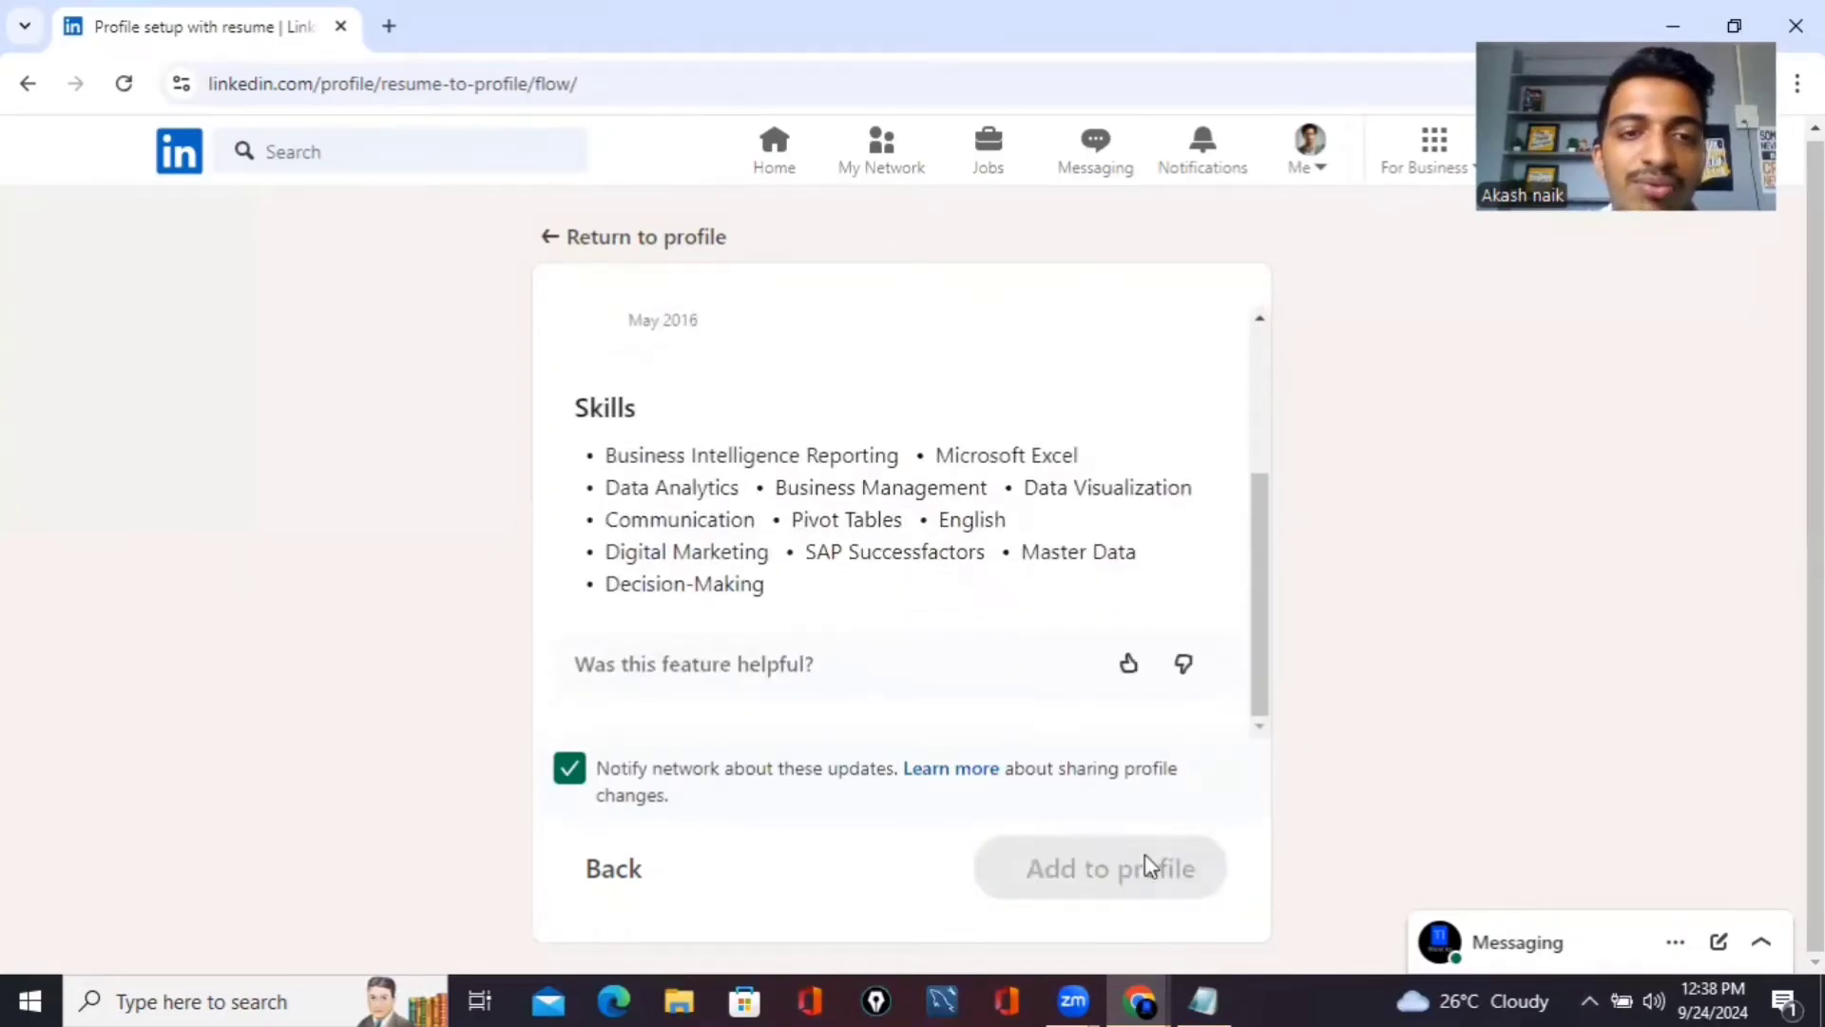
click(984, 869)
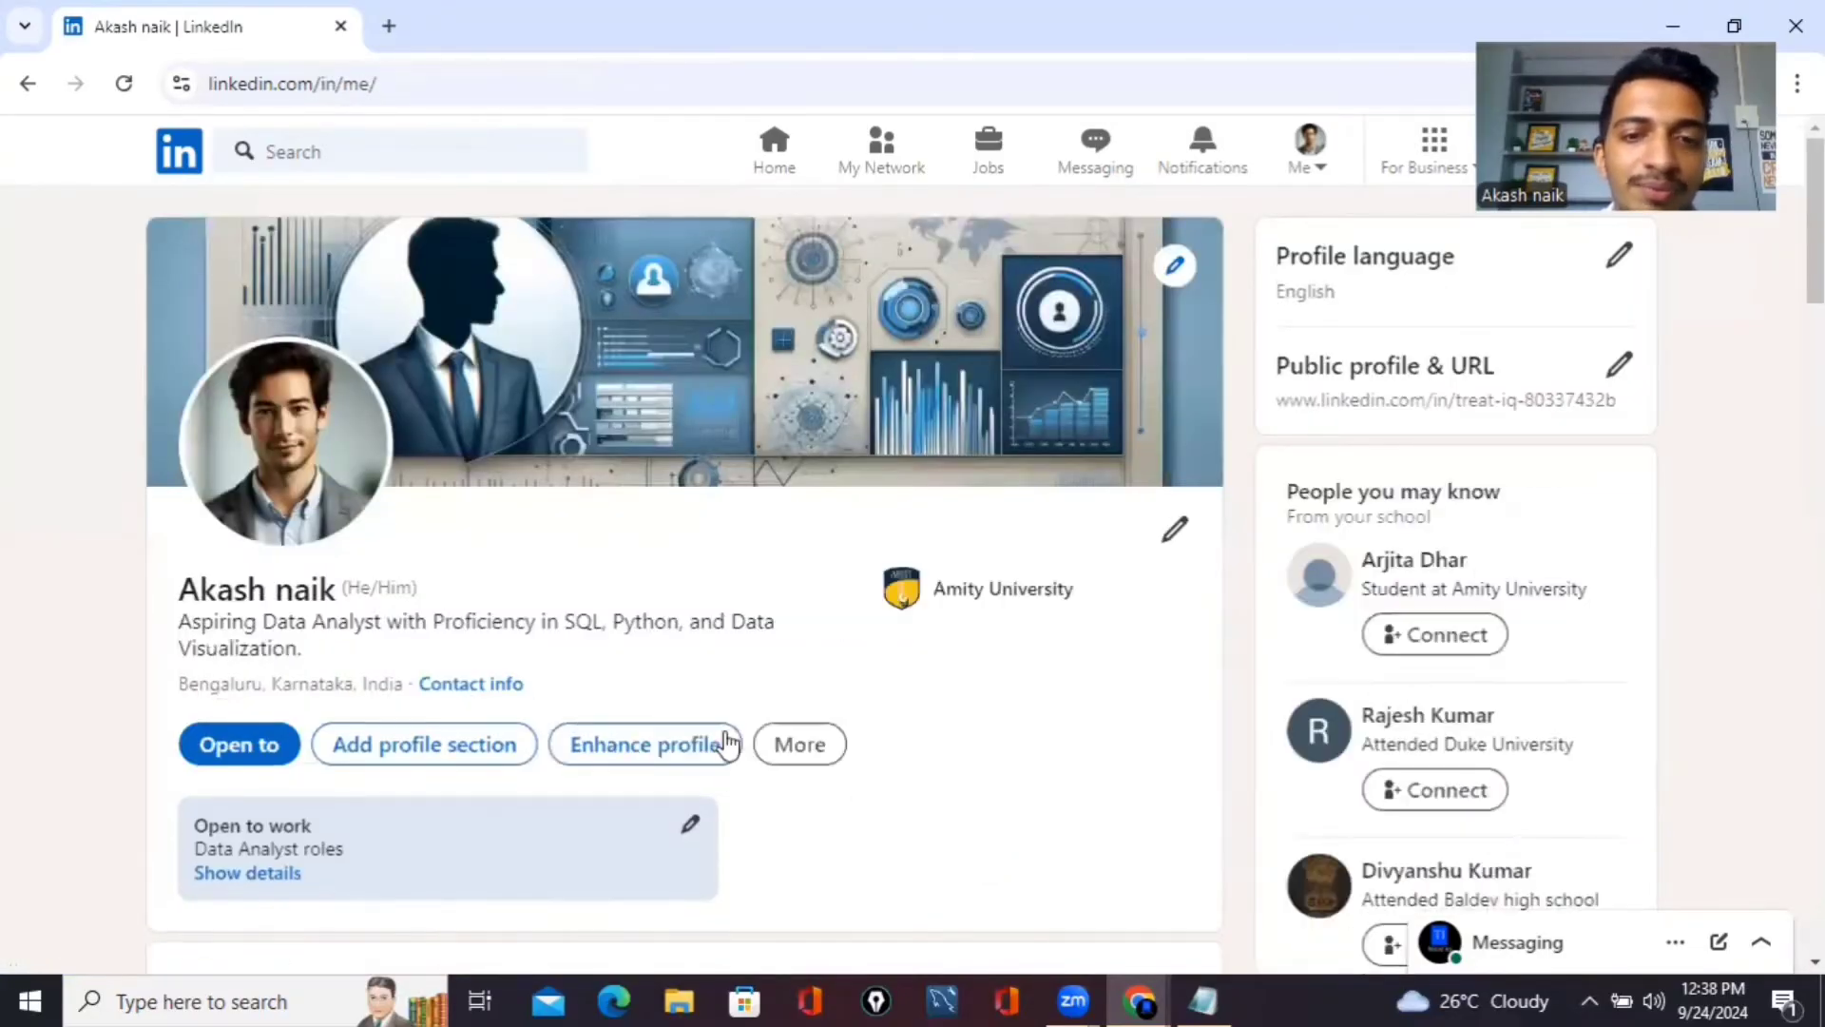
Look over the updated profile from the intro through the About, Experience, Education, project and Skills sections
scroll(725, 741, down, 3)
scroll(728, 741, down, 10)
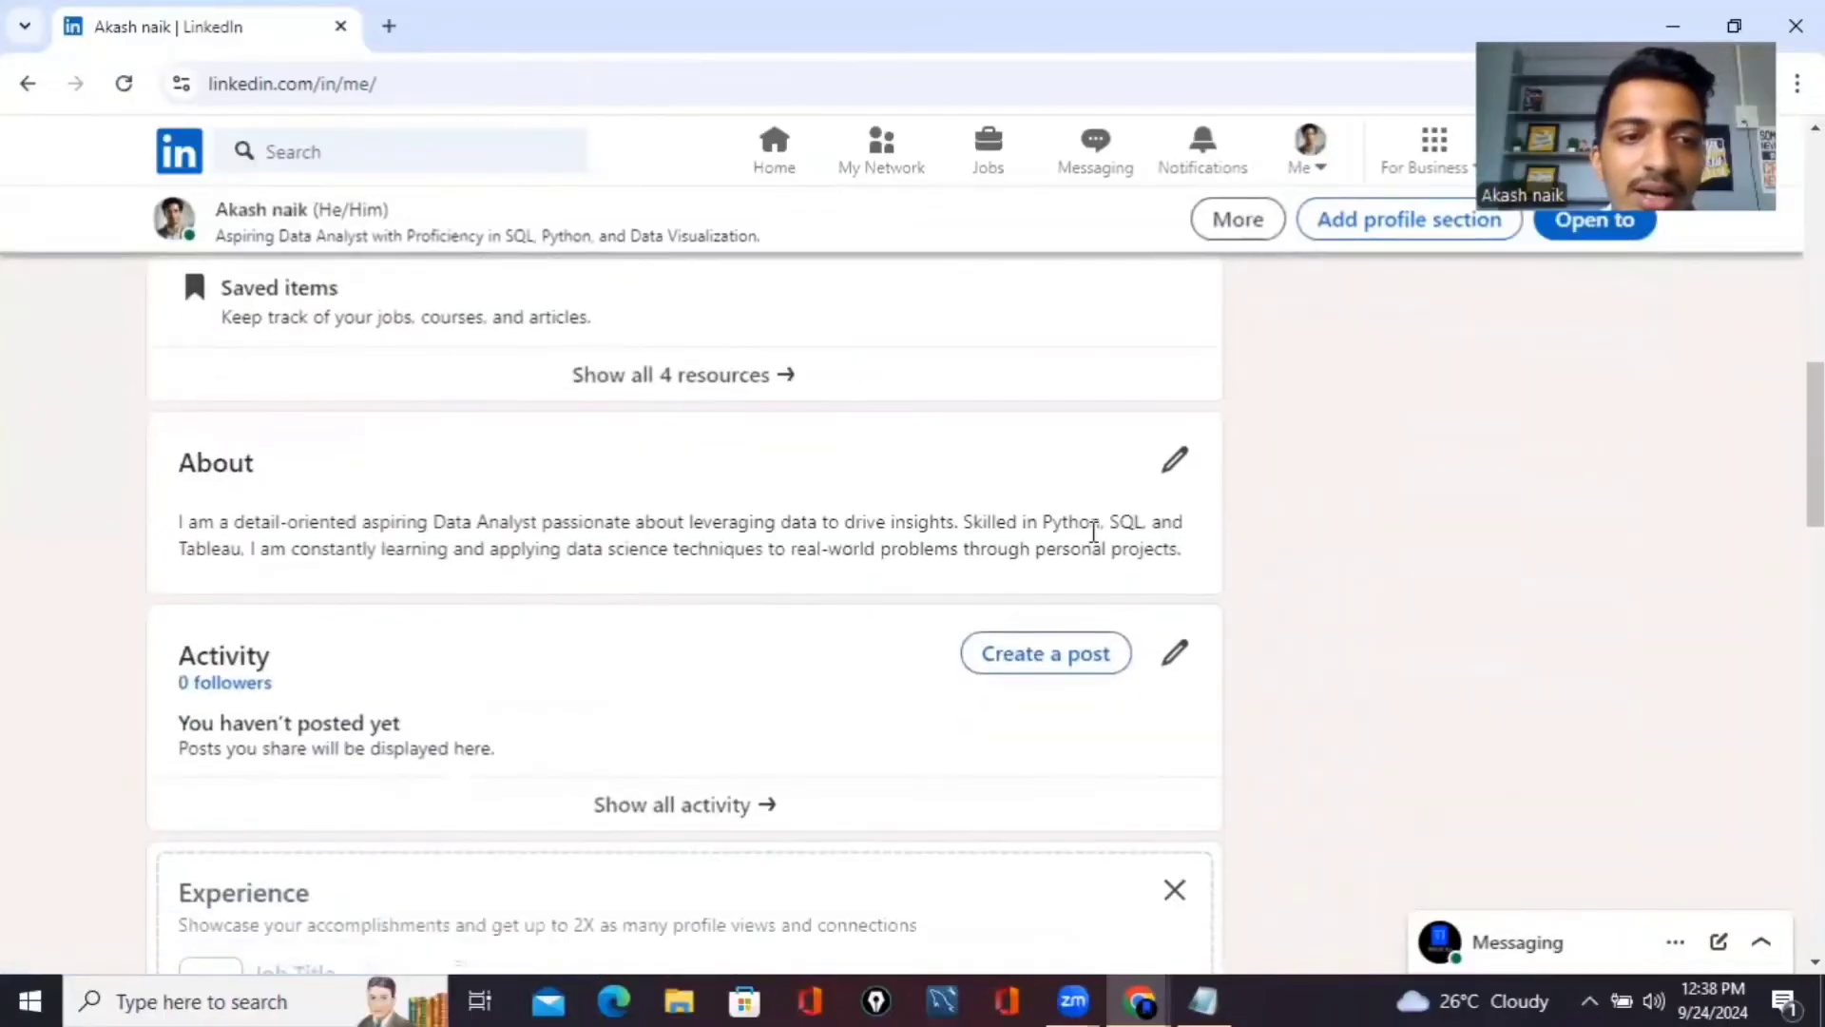
scroll(768, 532, down, 6)
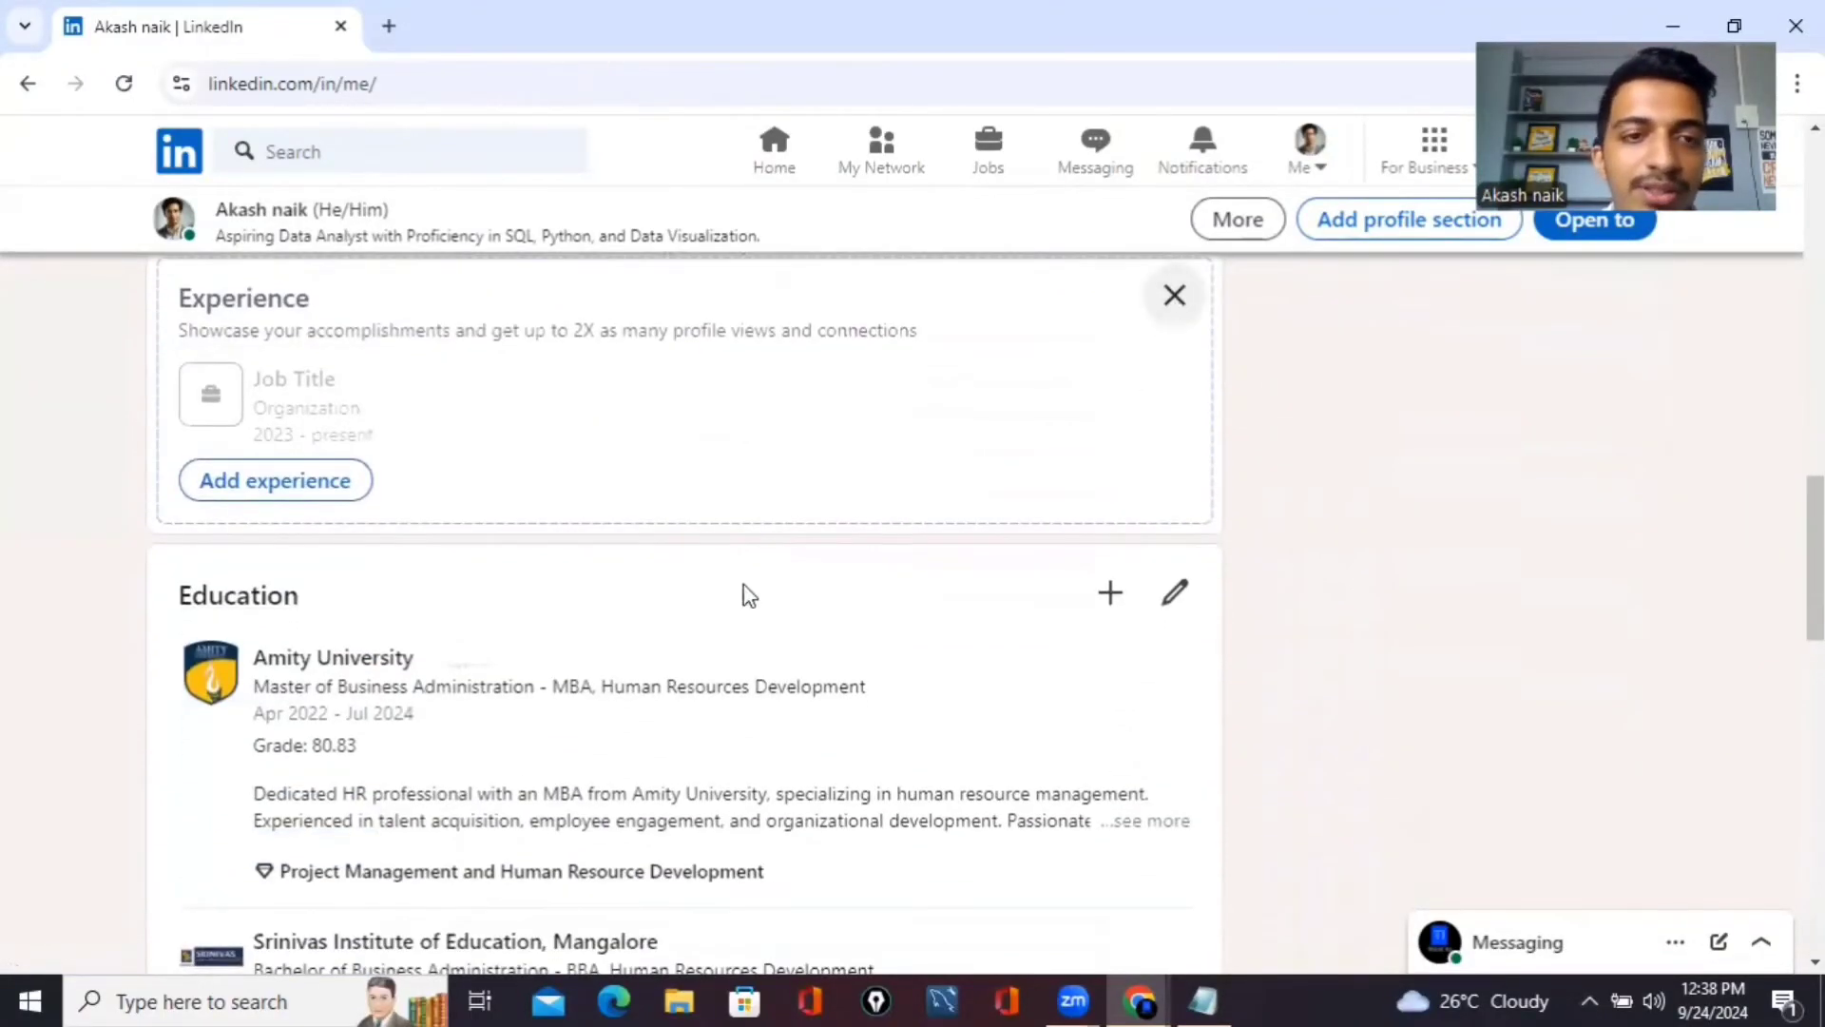
scroll(728, 608, down, 3)
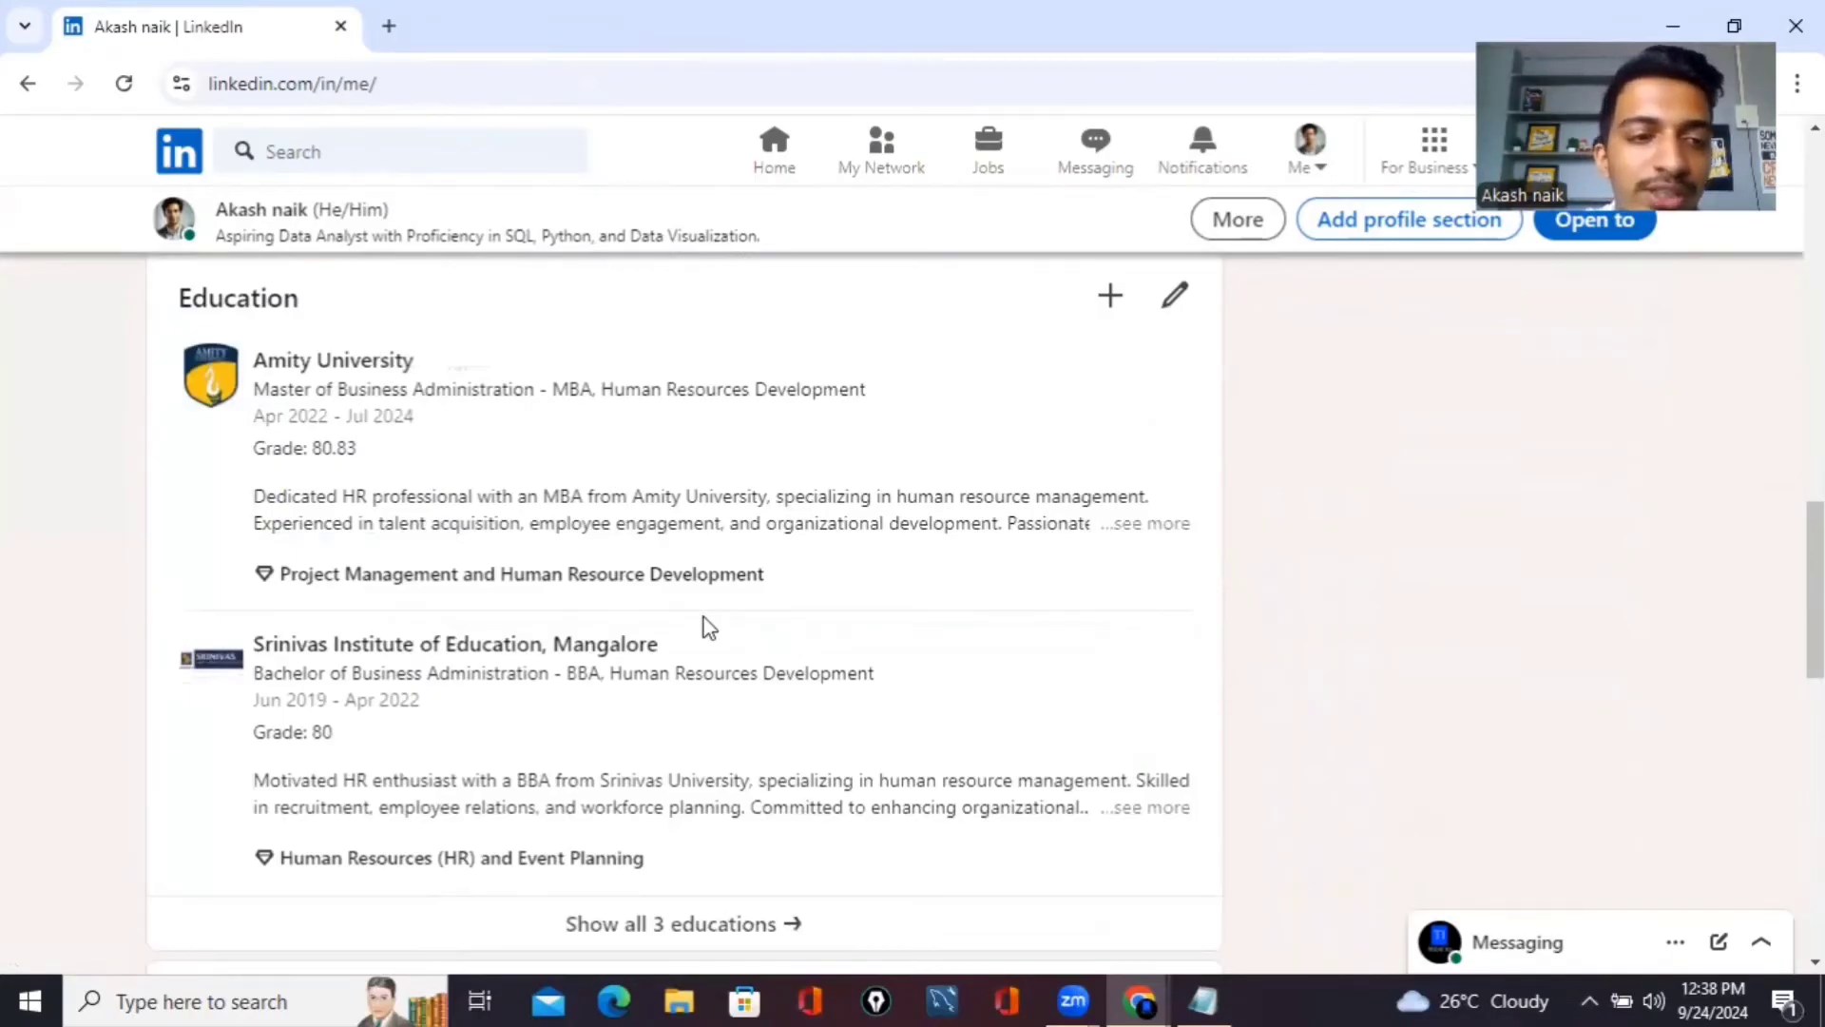
scroll(709, 627, down, 9)
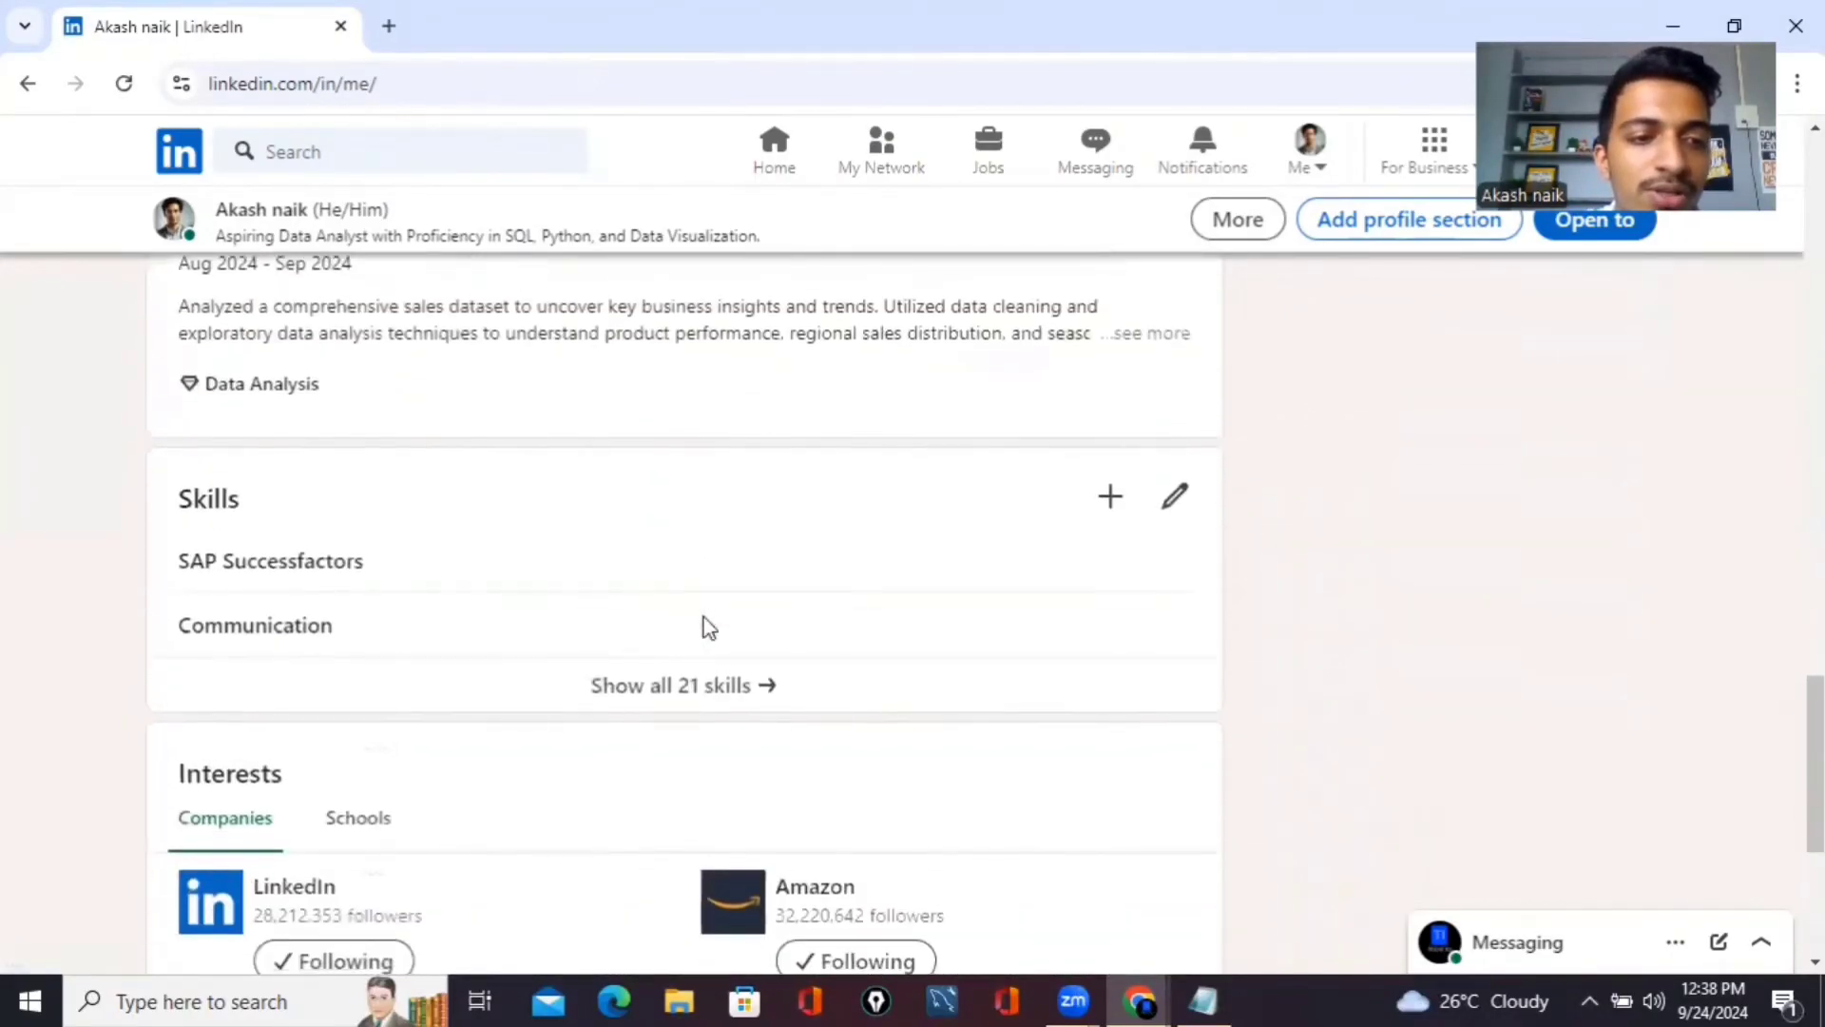
Open the profile's complete skills list, read through it, and return to the profile
scroll(708, 627, down, 3)
click(728, 401)
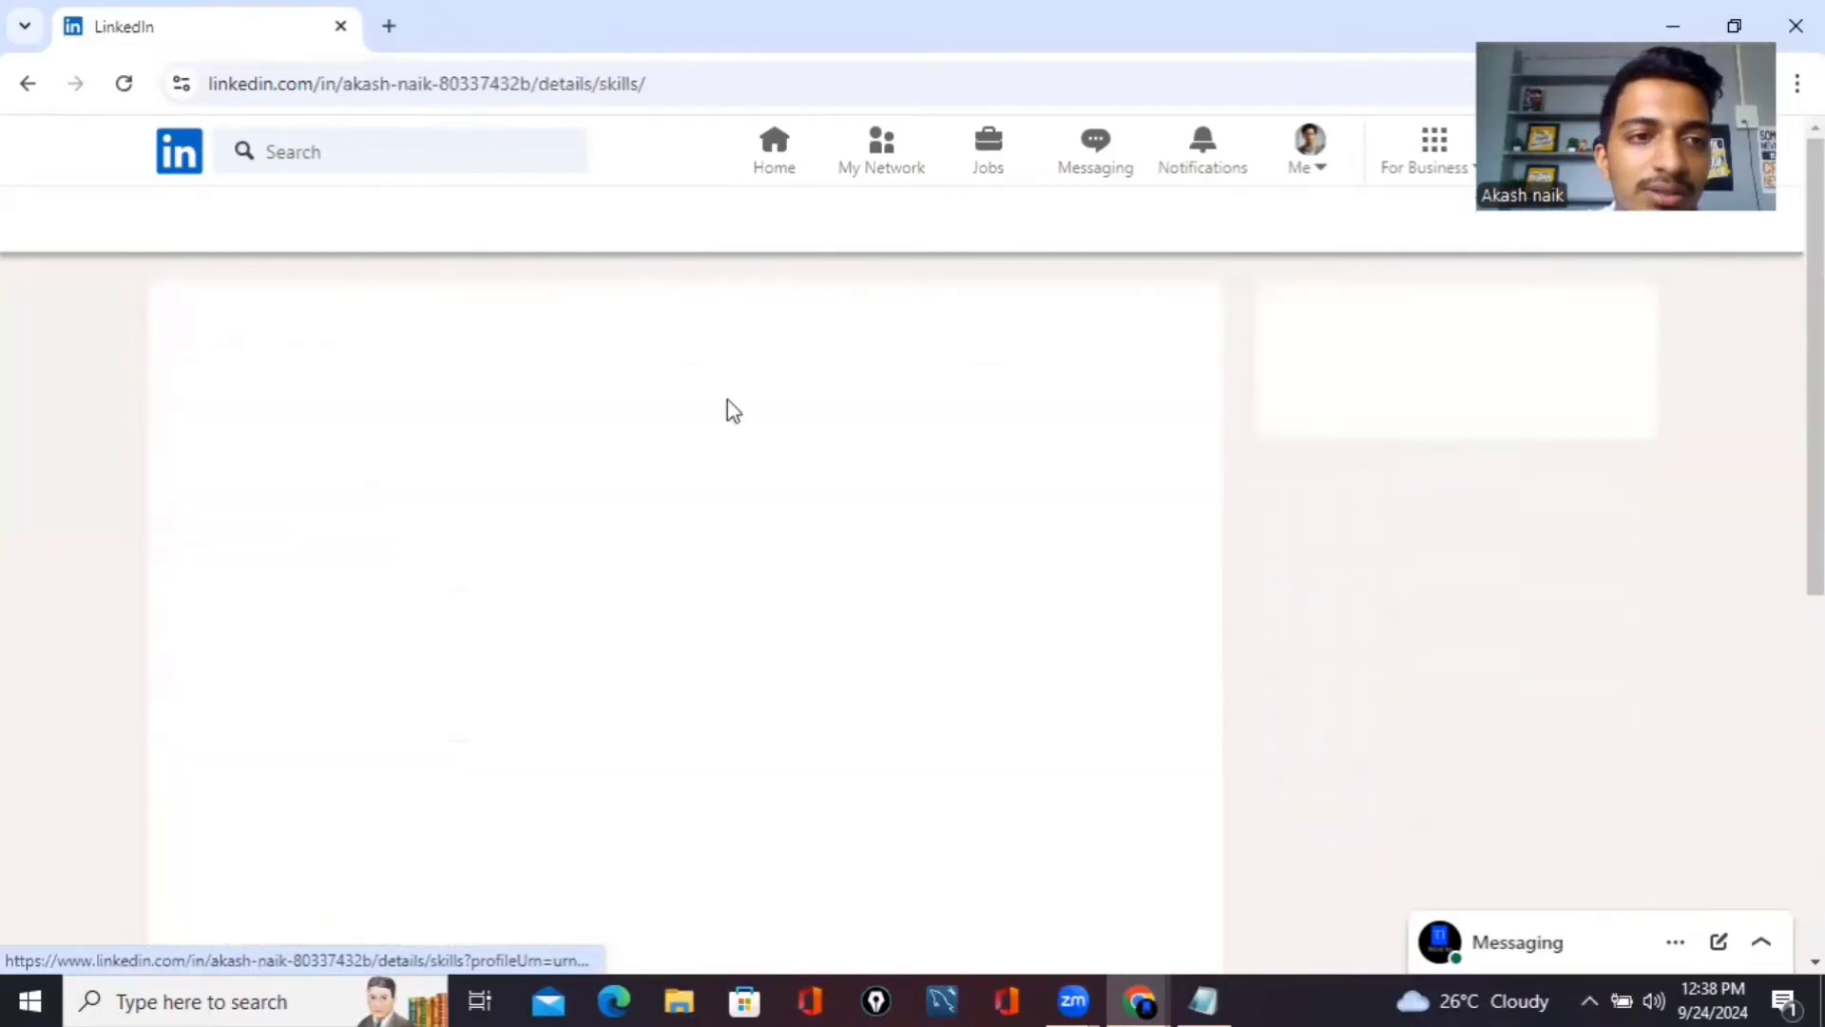
scroll(749, 636, down, 8)
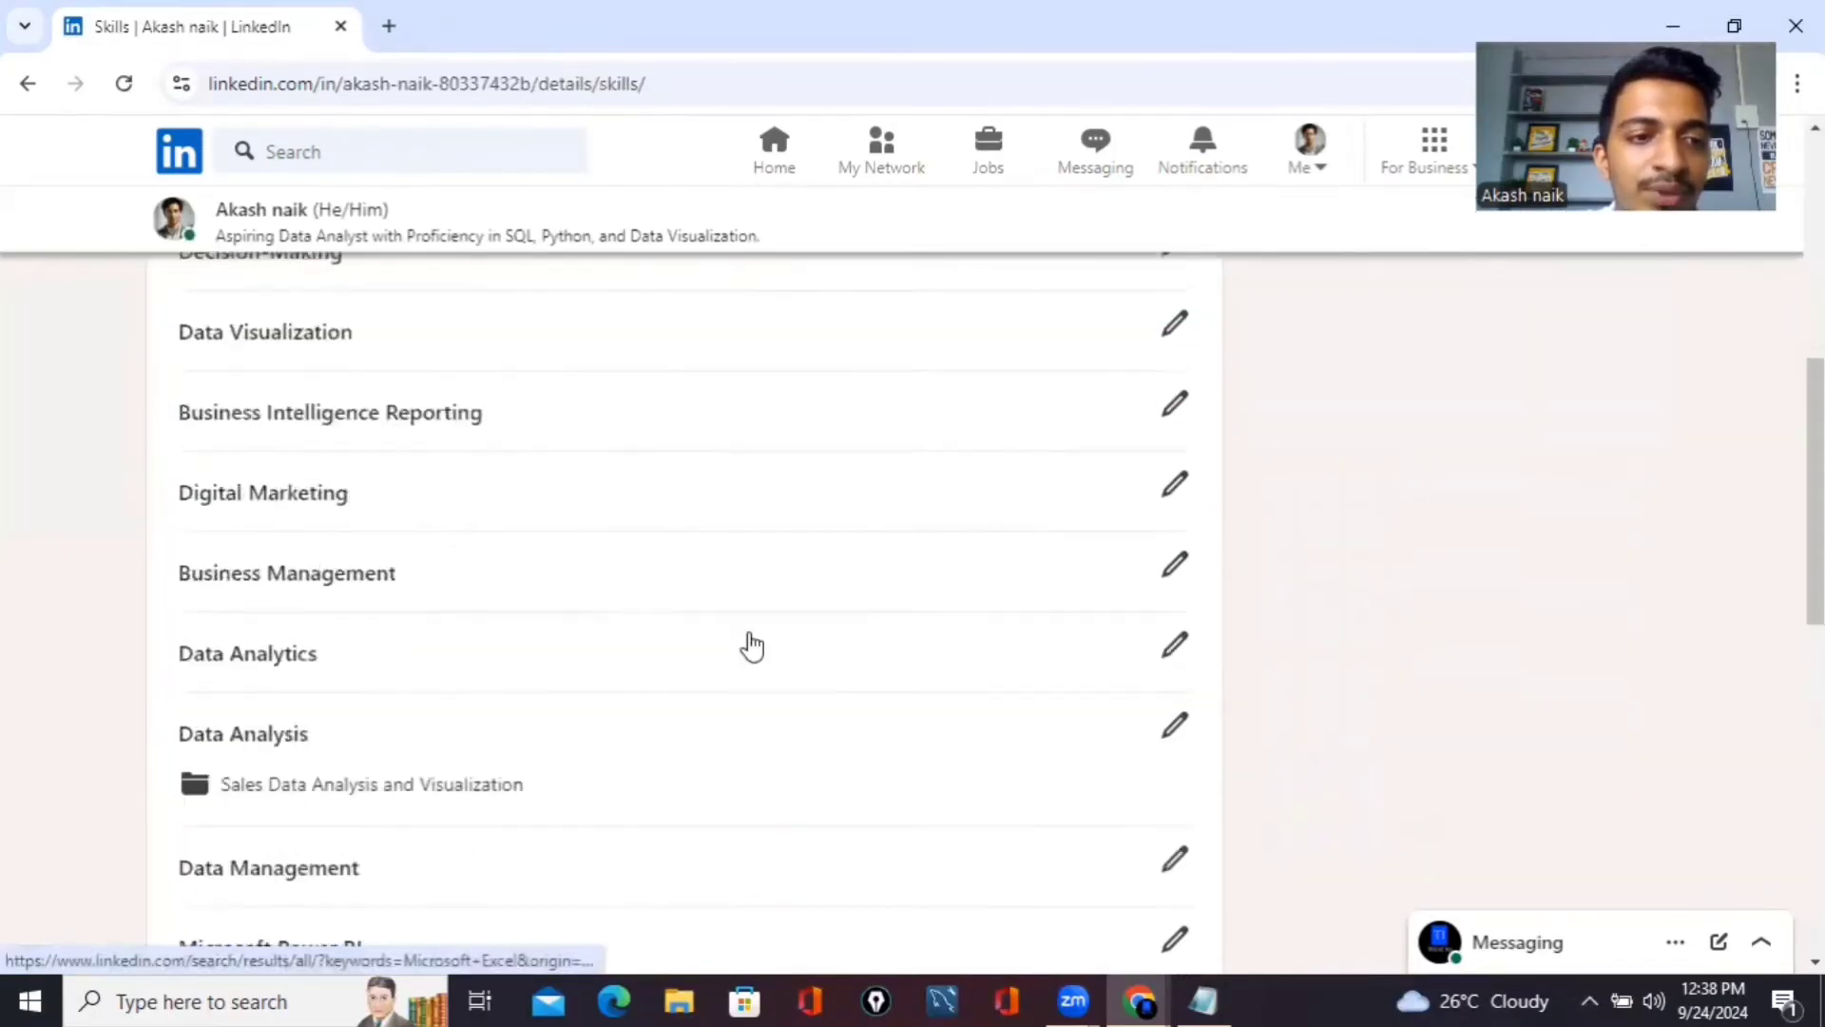
scroll(752, 646, down, 9)
scroll(752, 646, up, 15)
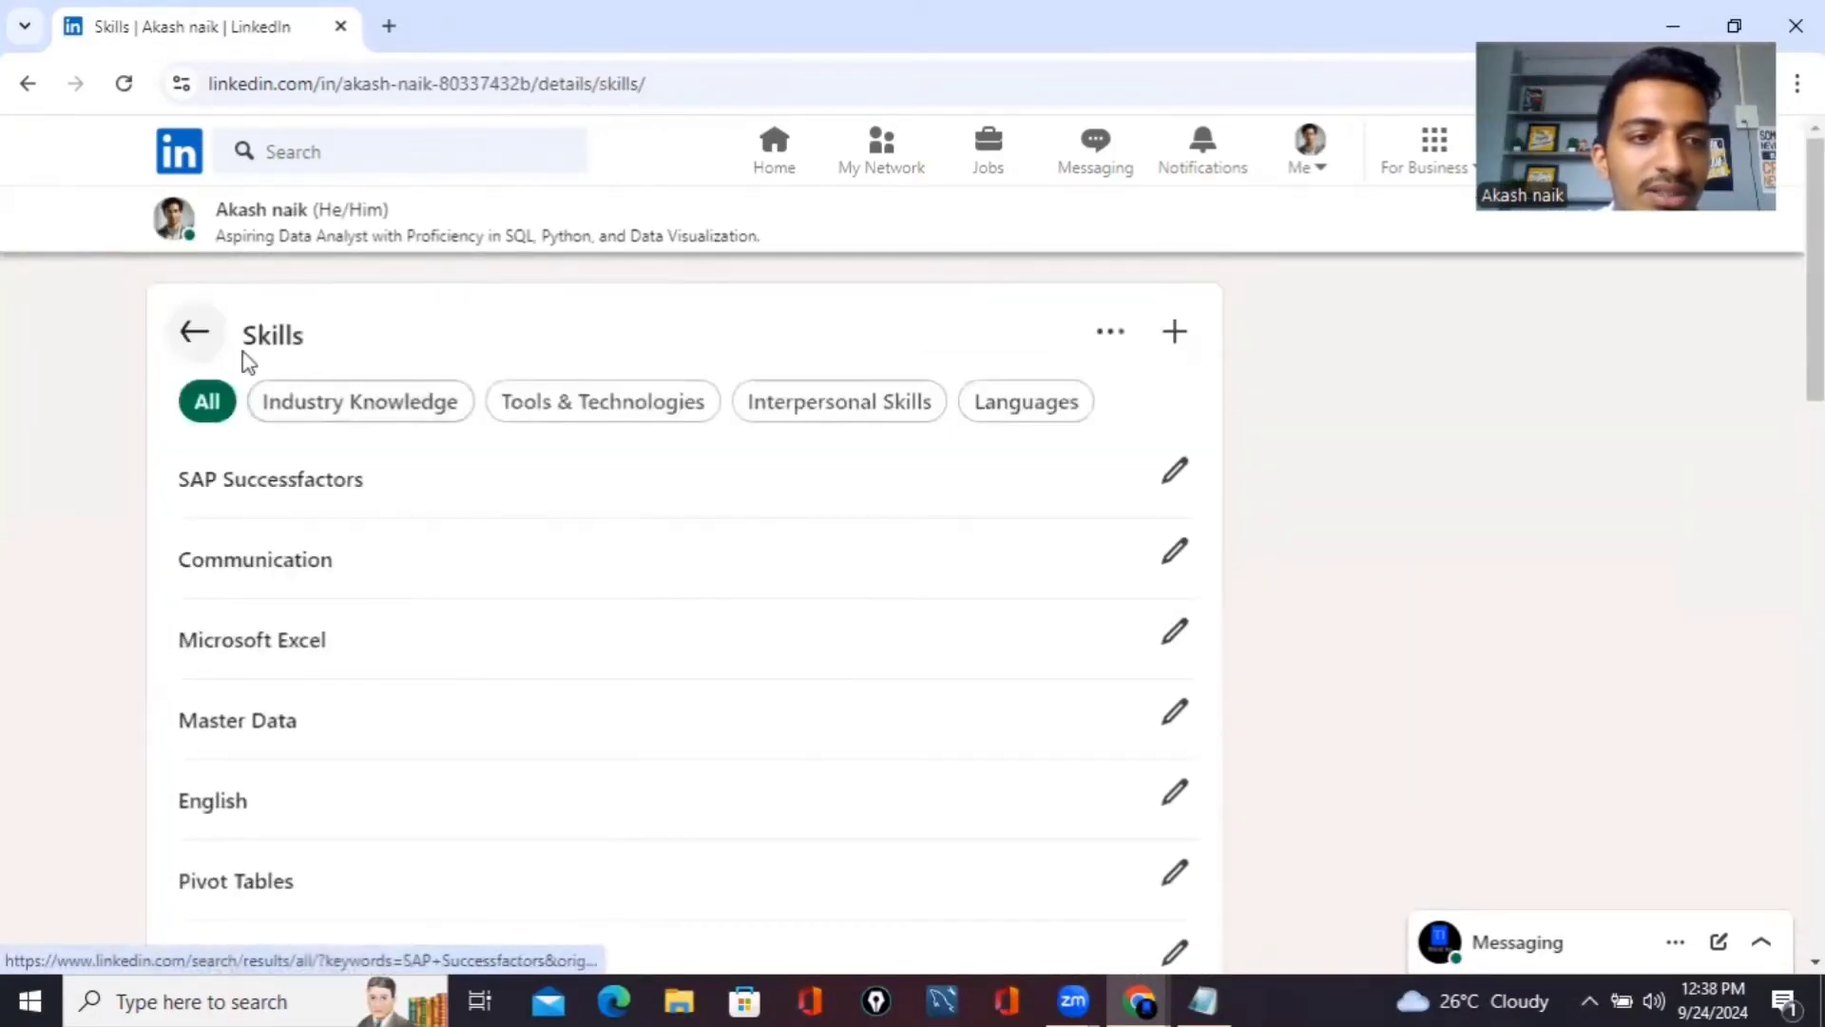
click(196, 335)
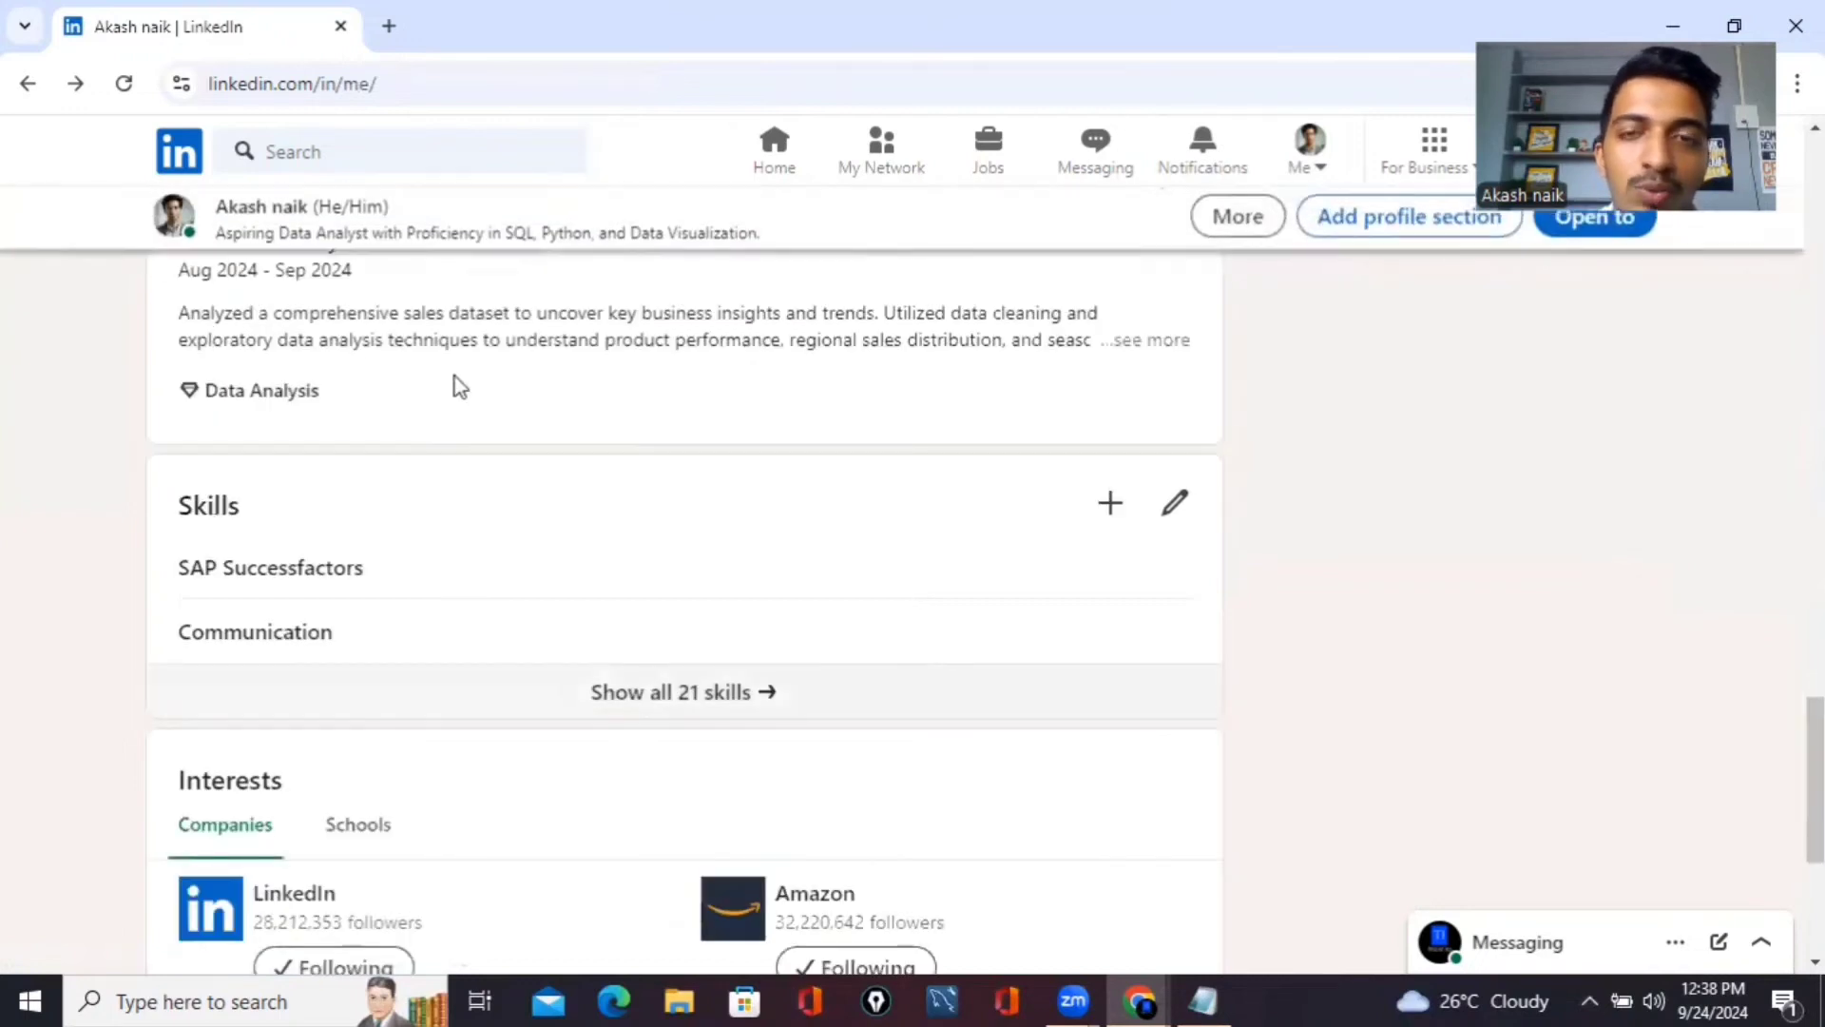
Search LinkedIn for data analyst and limit the results to people
scroll(455, 377, up, 15)
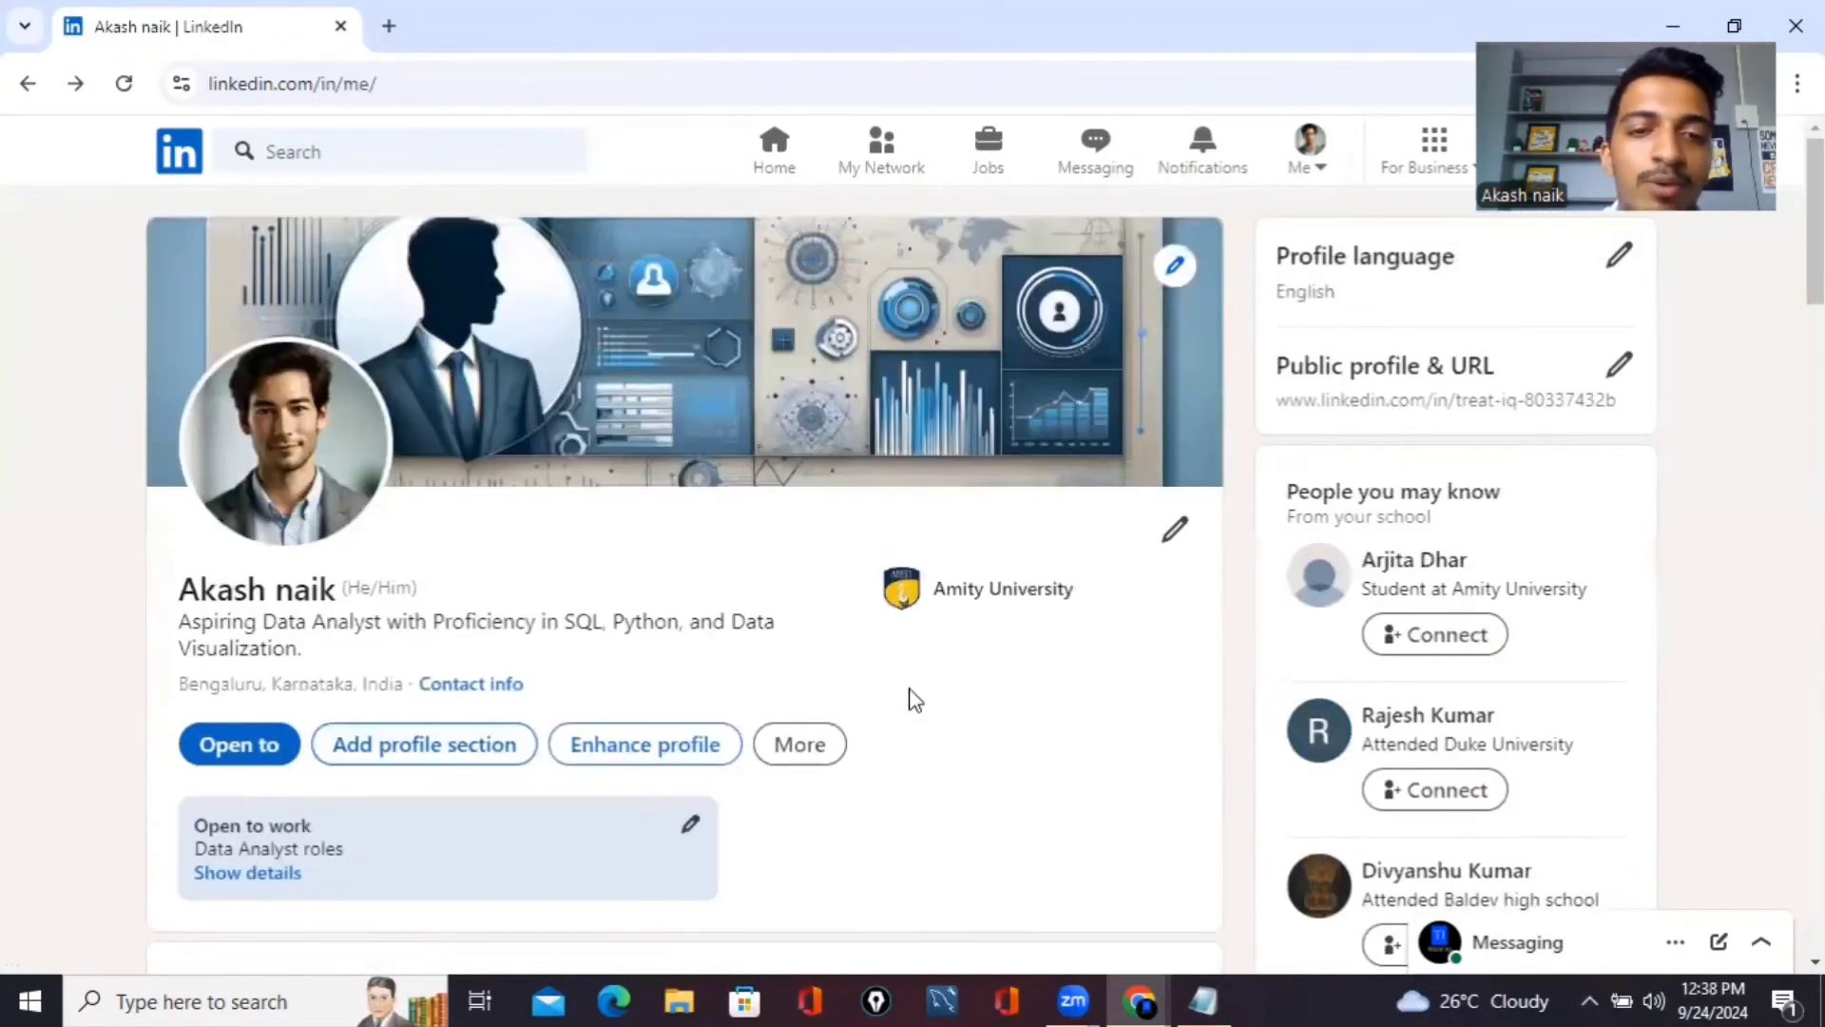
scroll(914, 699, down, 1)
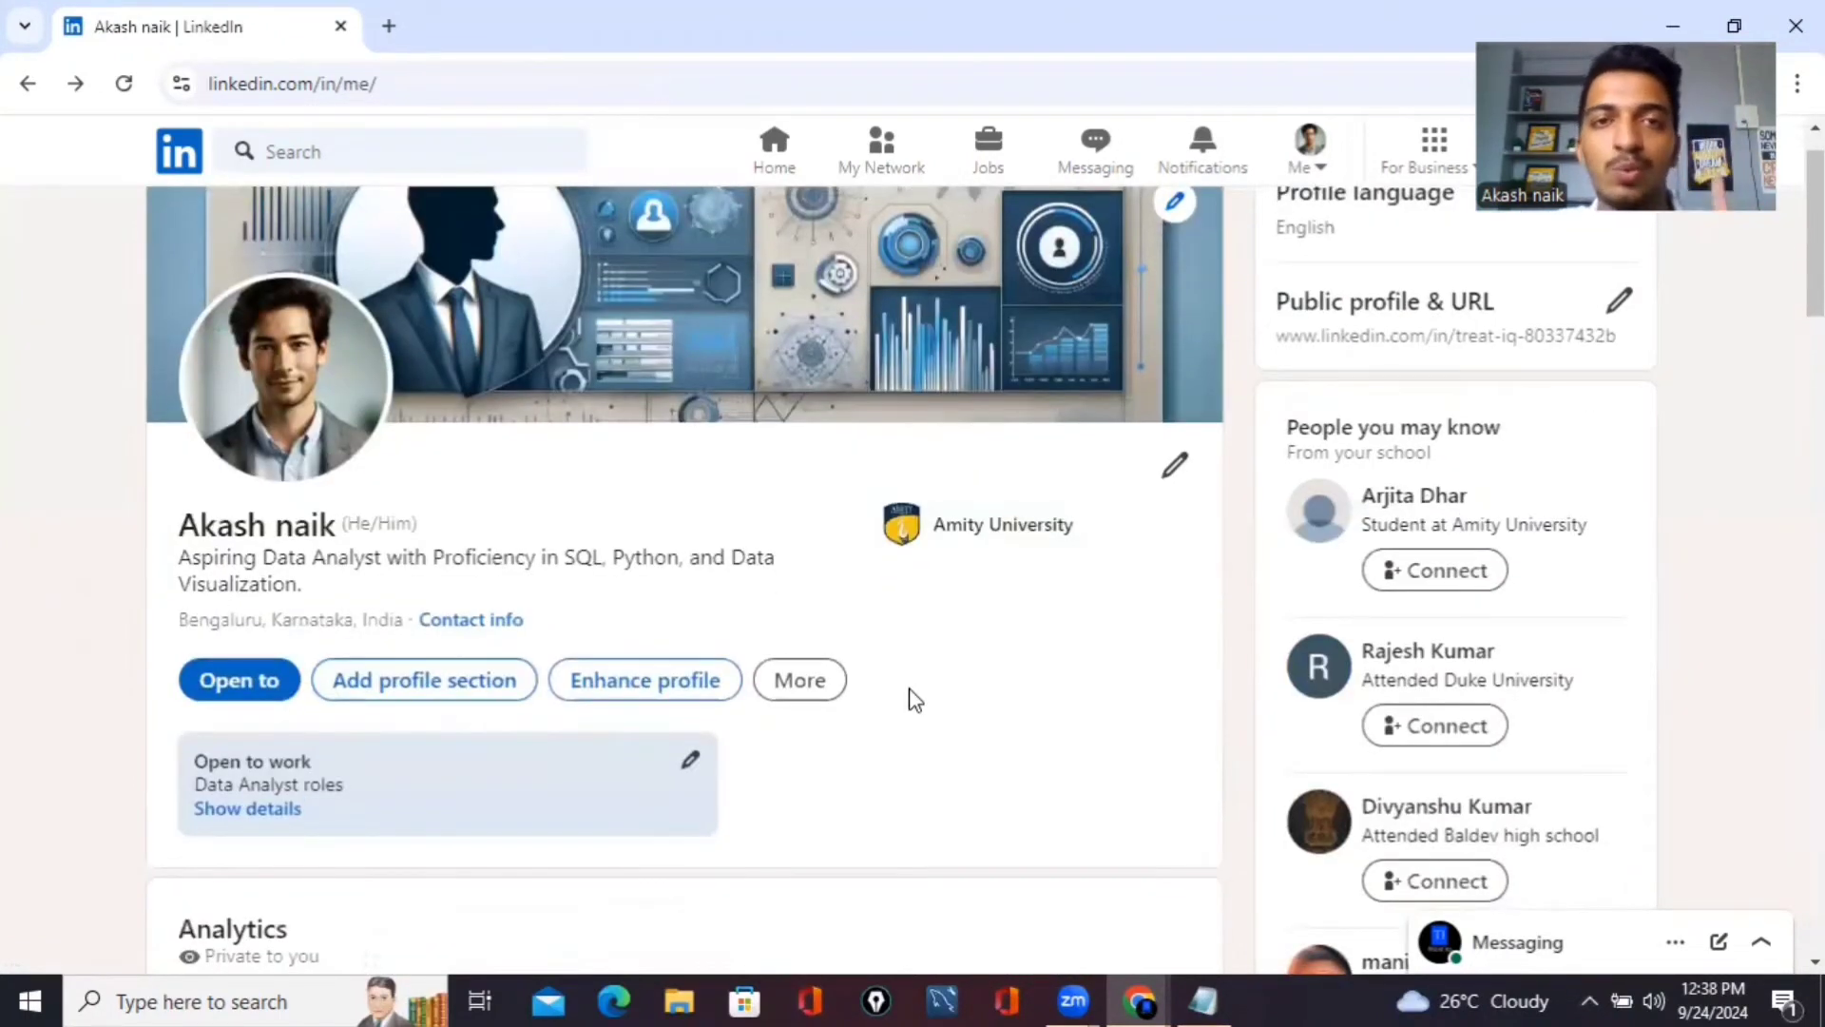
click(385, 157)
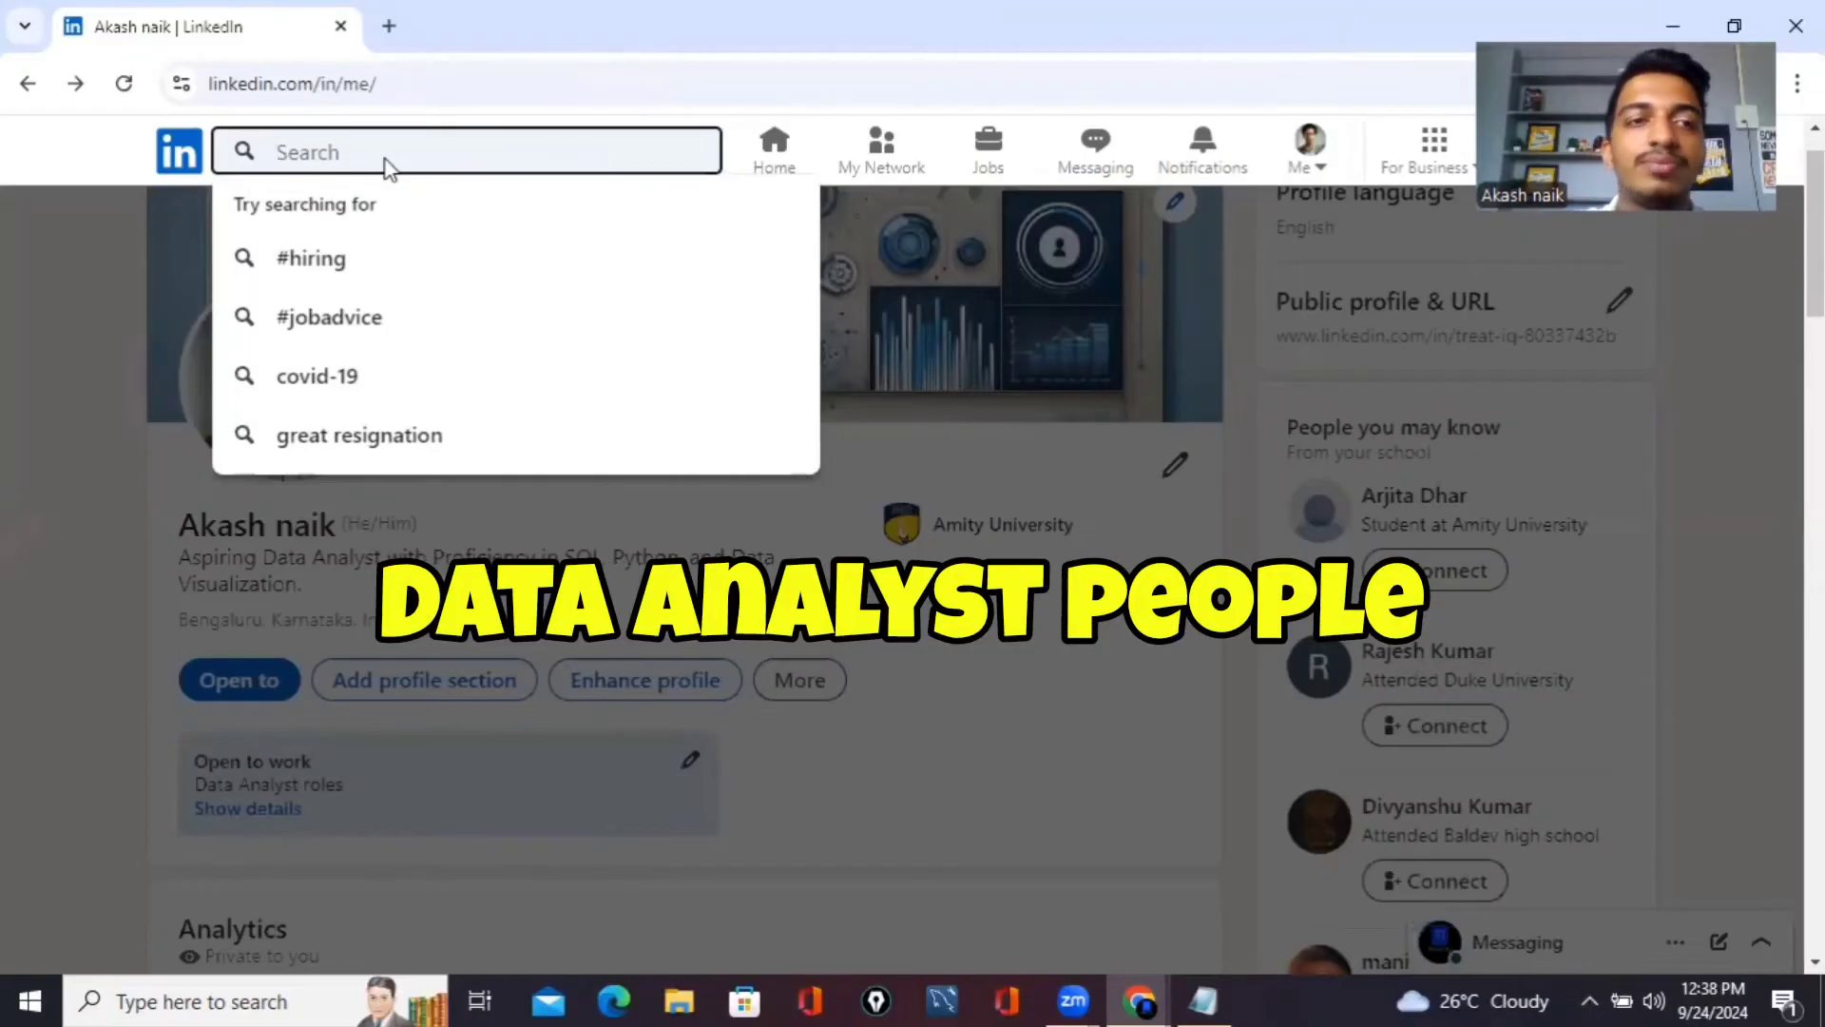
text(data)
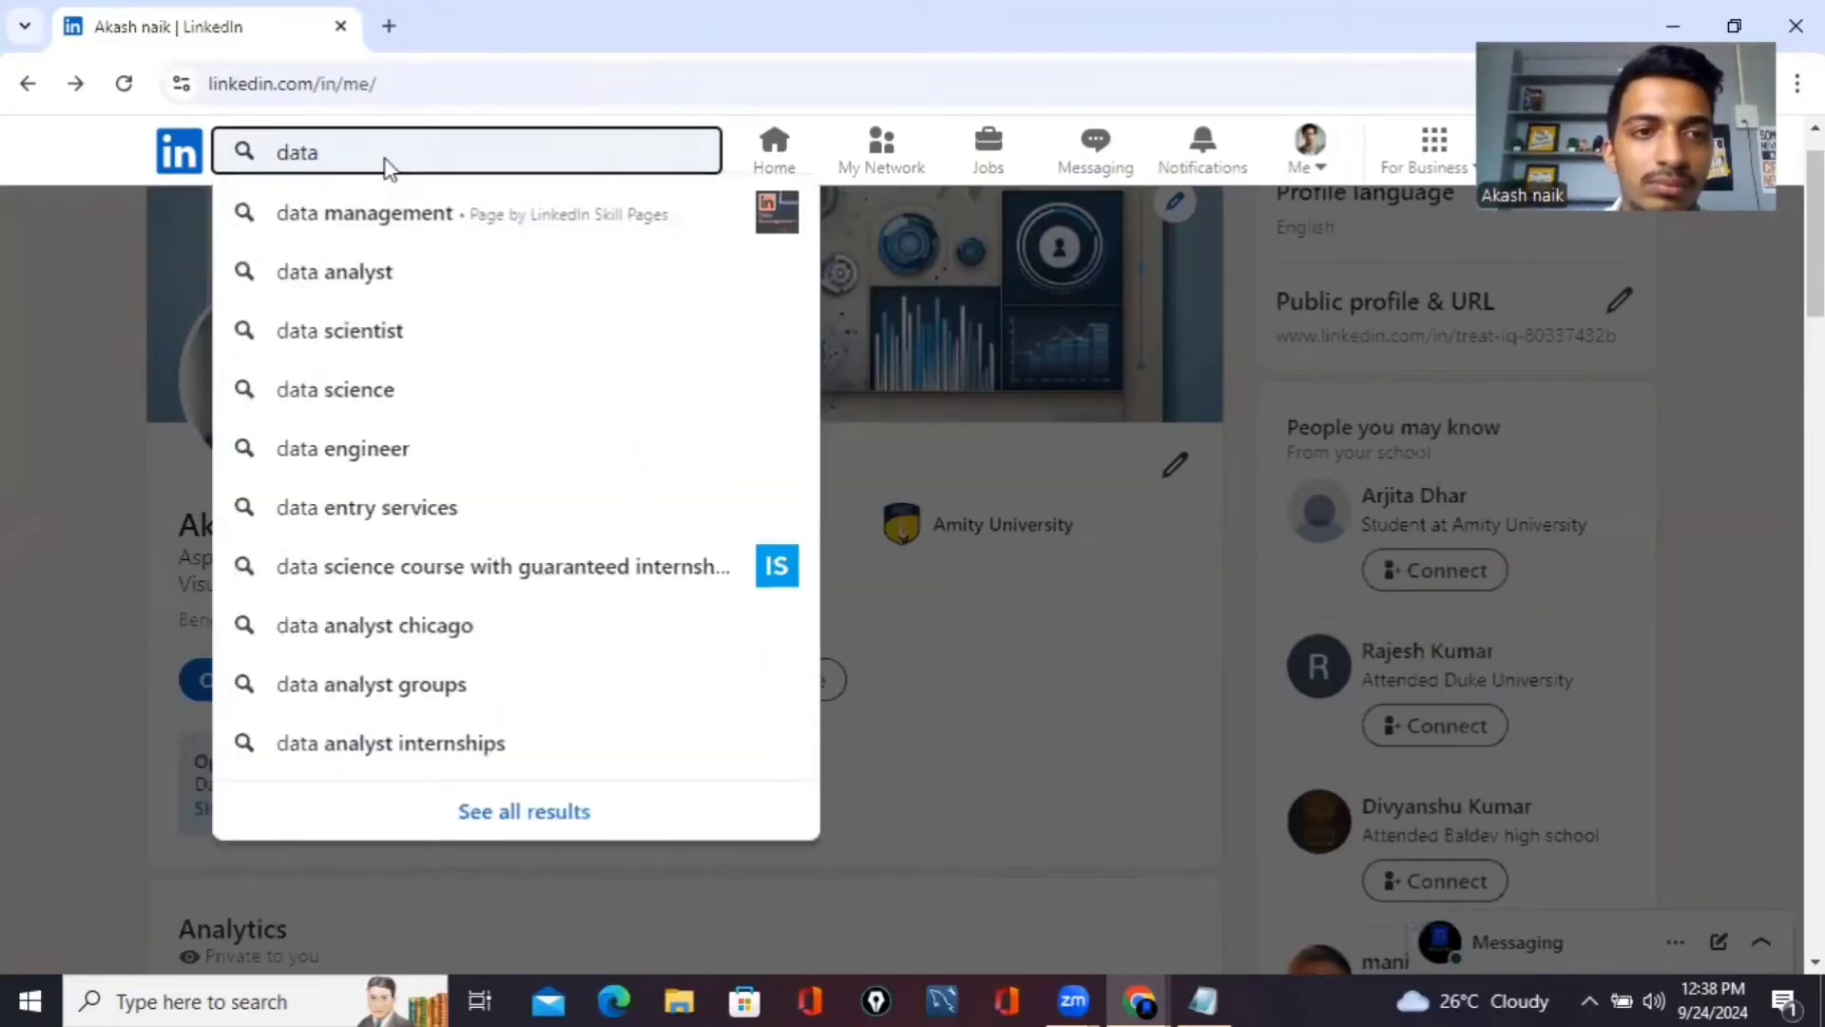
click(385, 274)
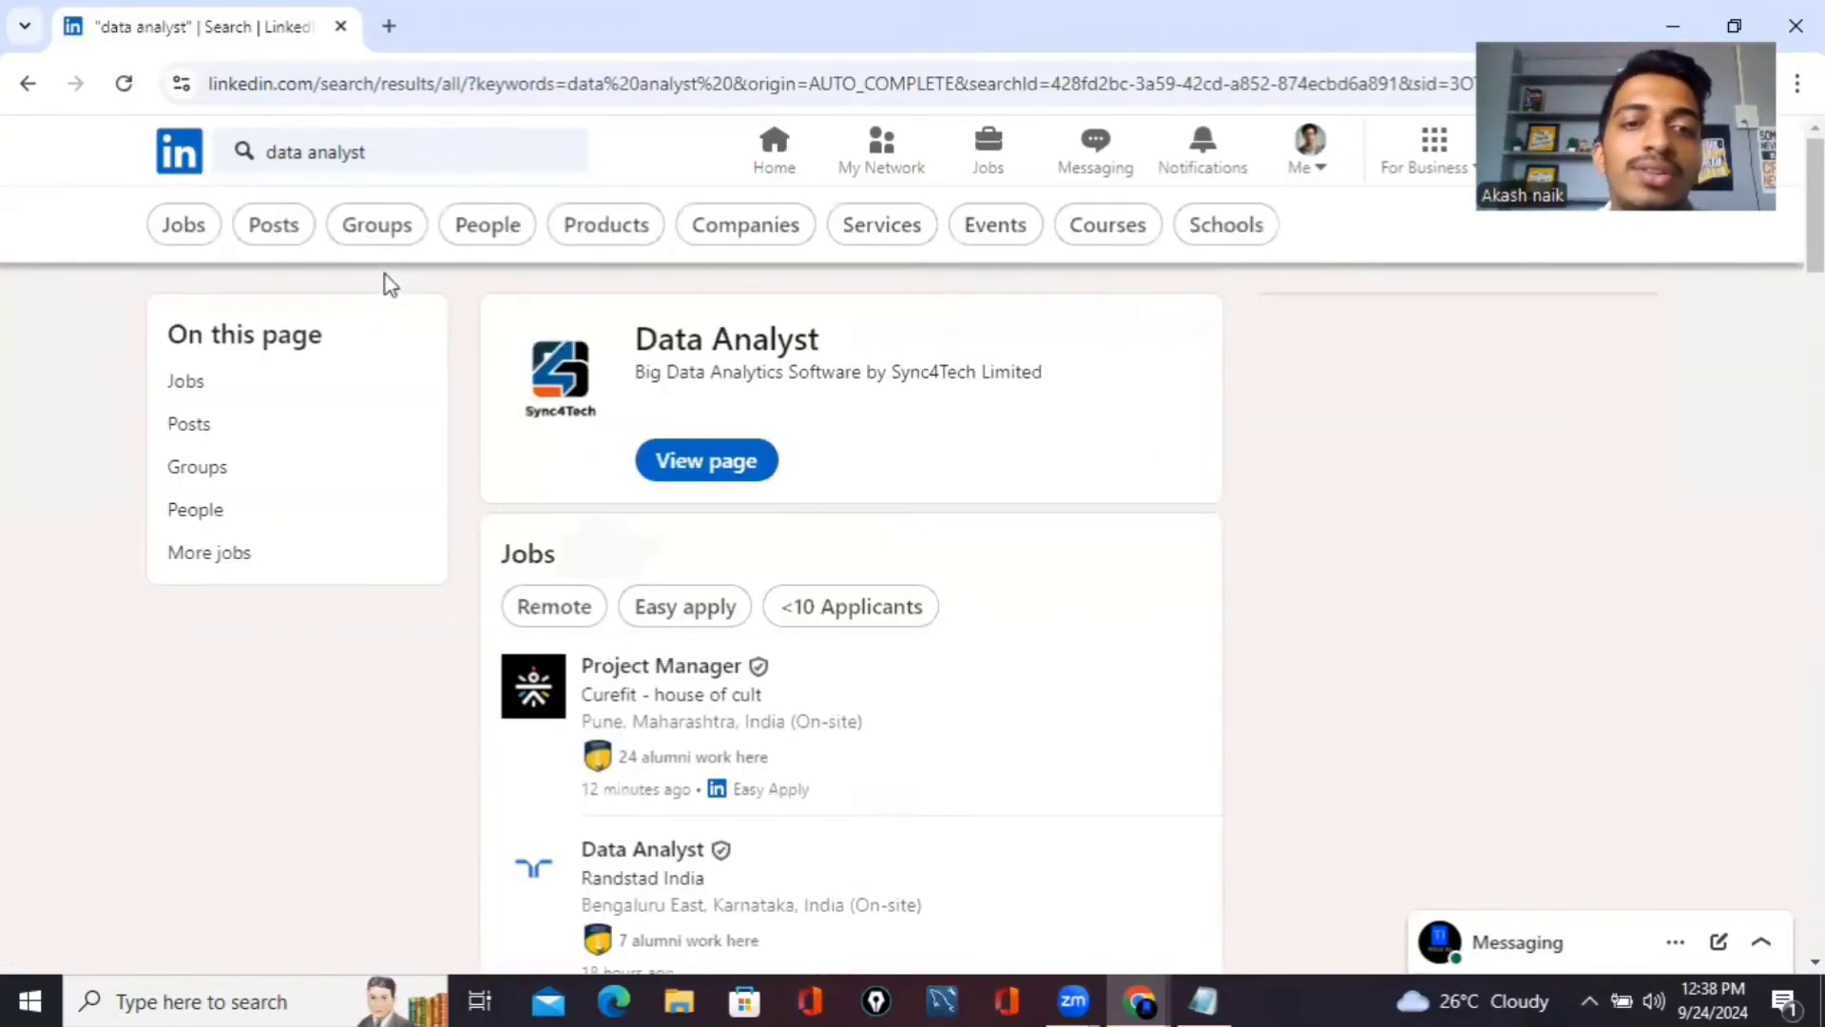
click(493, 238)
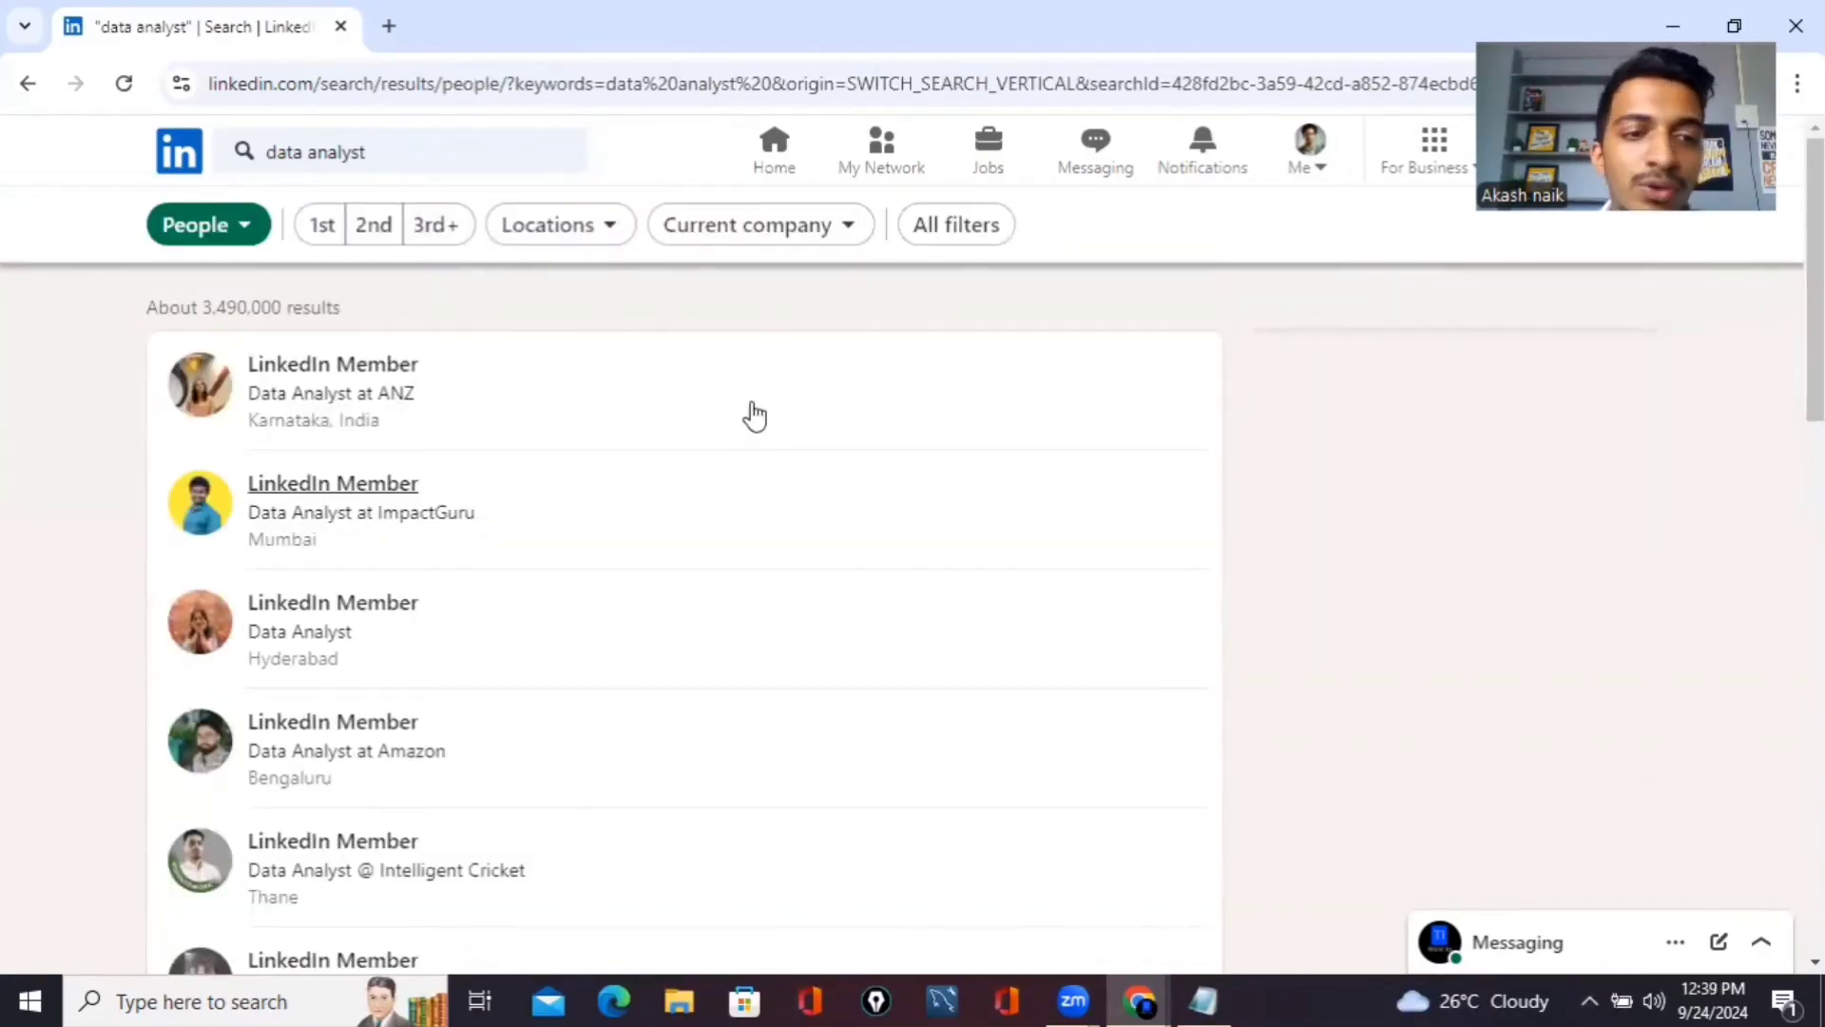
Browse the first page of data analyst people and return to the full search results
scroll(750, 411, down, 10)
scroll(750, 411, down, 4)
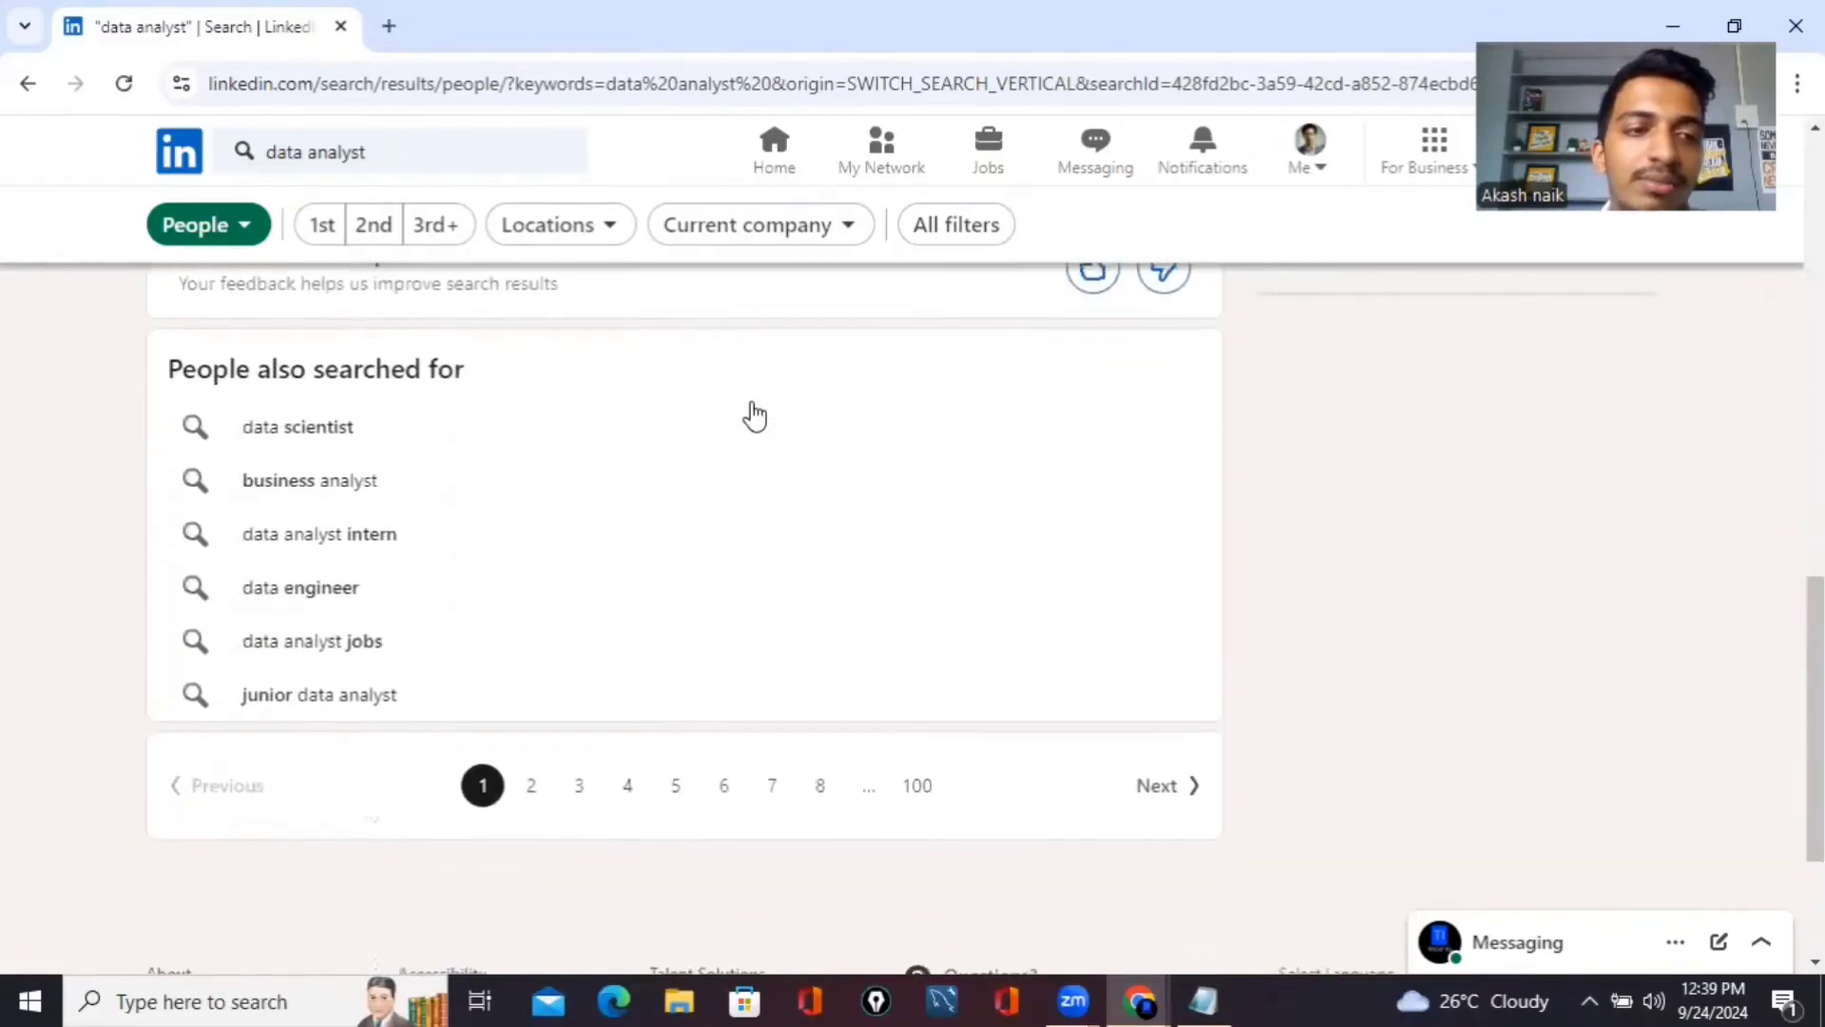
scroll(750, 412, up, 15)
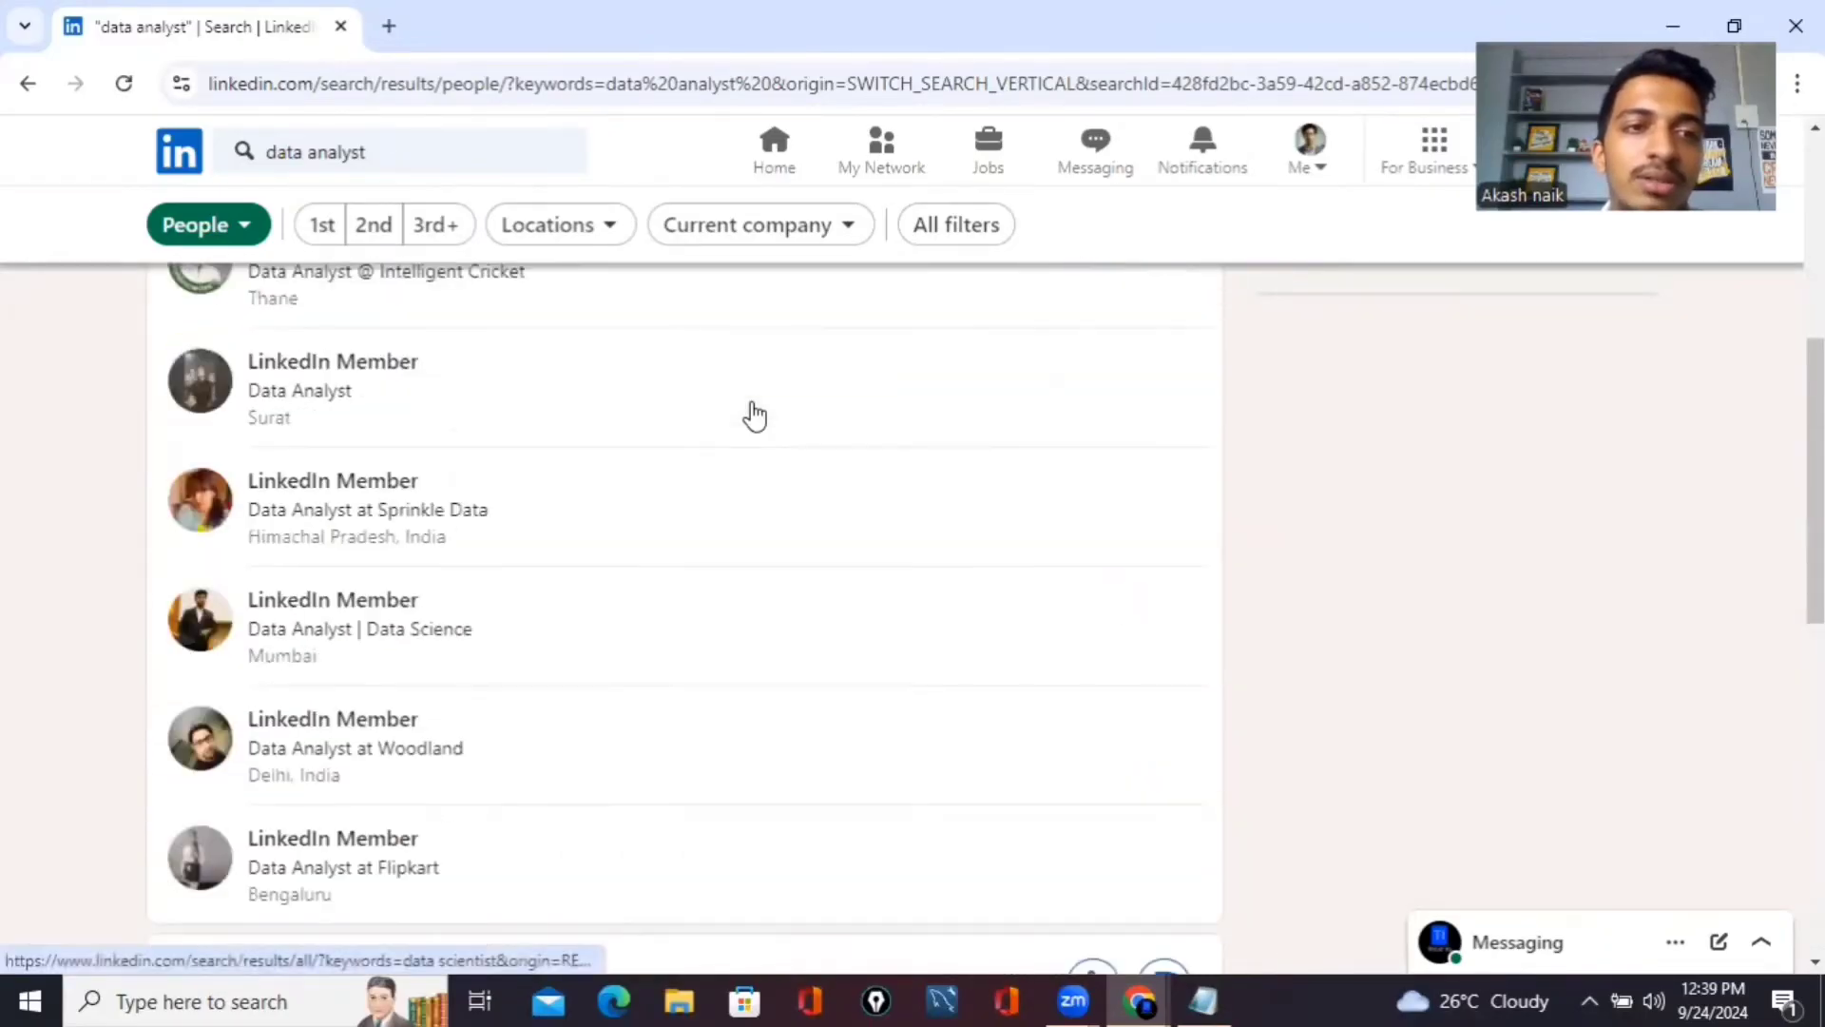
click(28, 85)
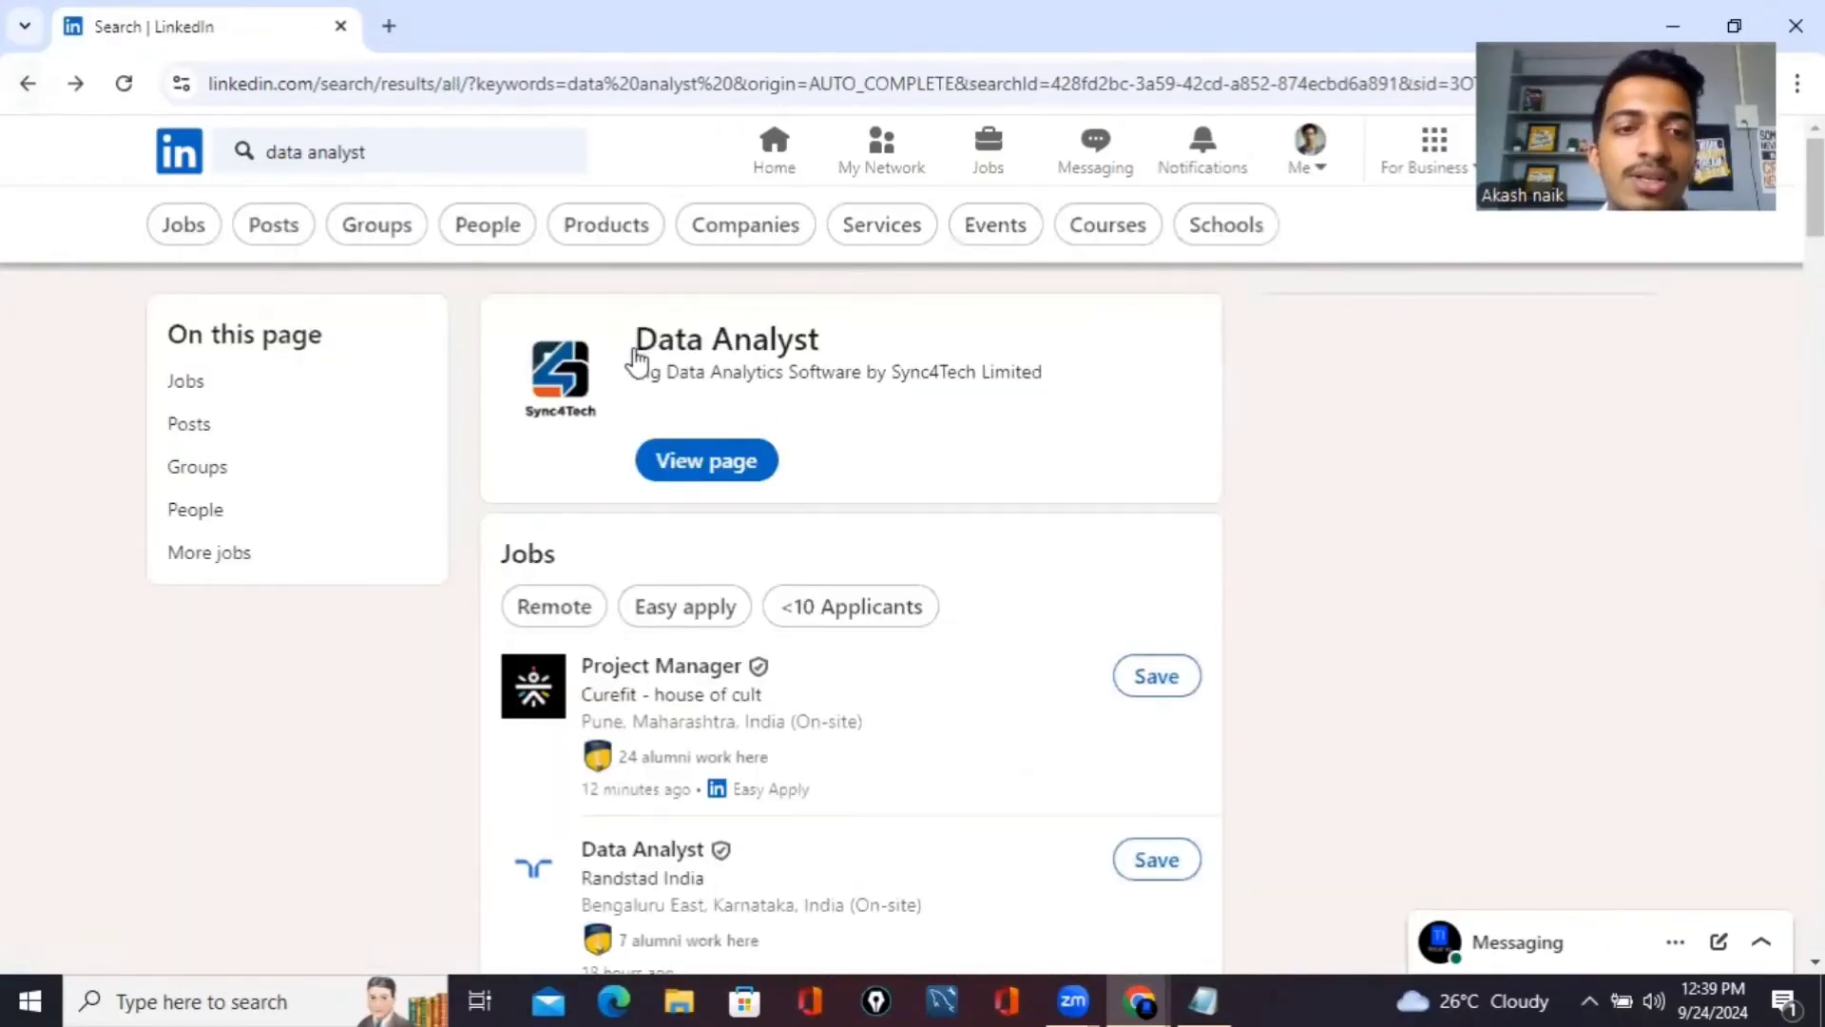
Limit the data analyst search to companies, browse the listed pages, and return to the full results
scroll(637, 361, down, 3)
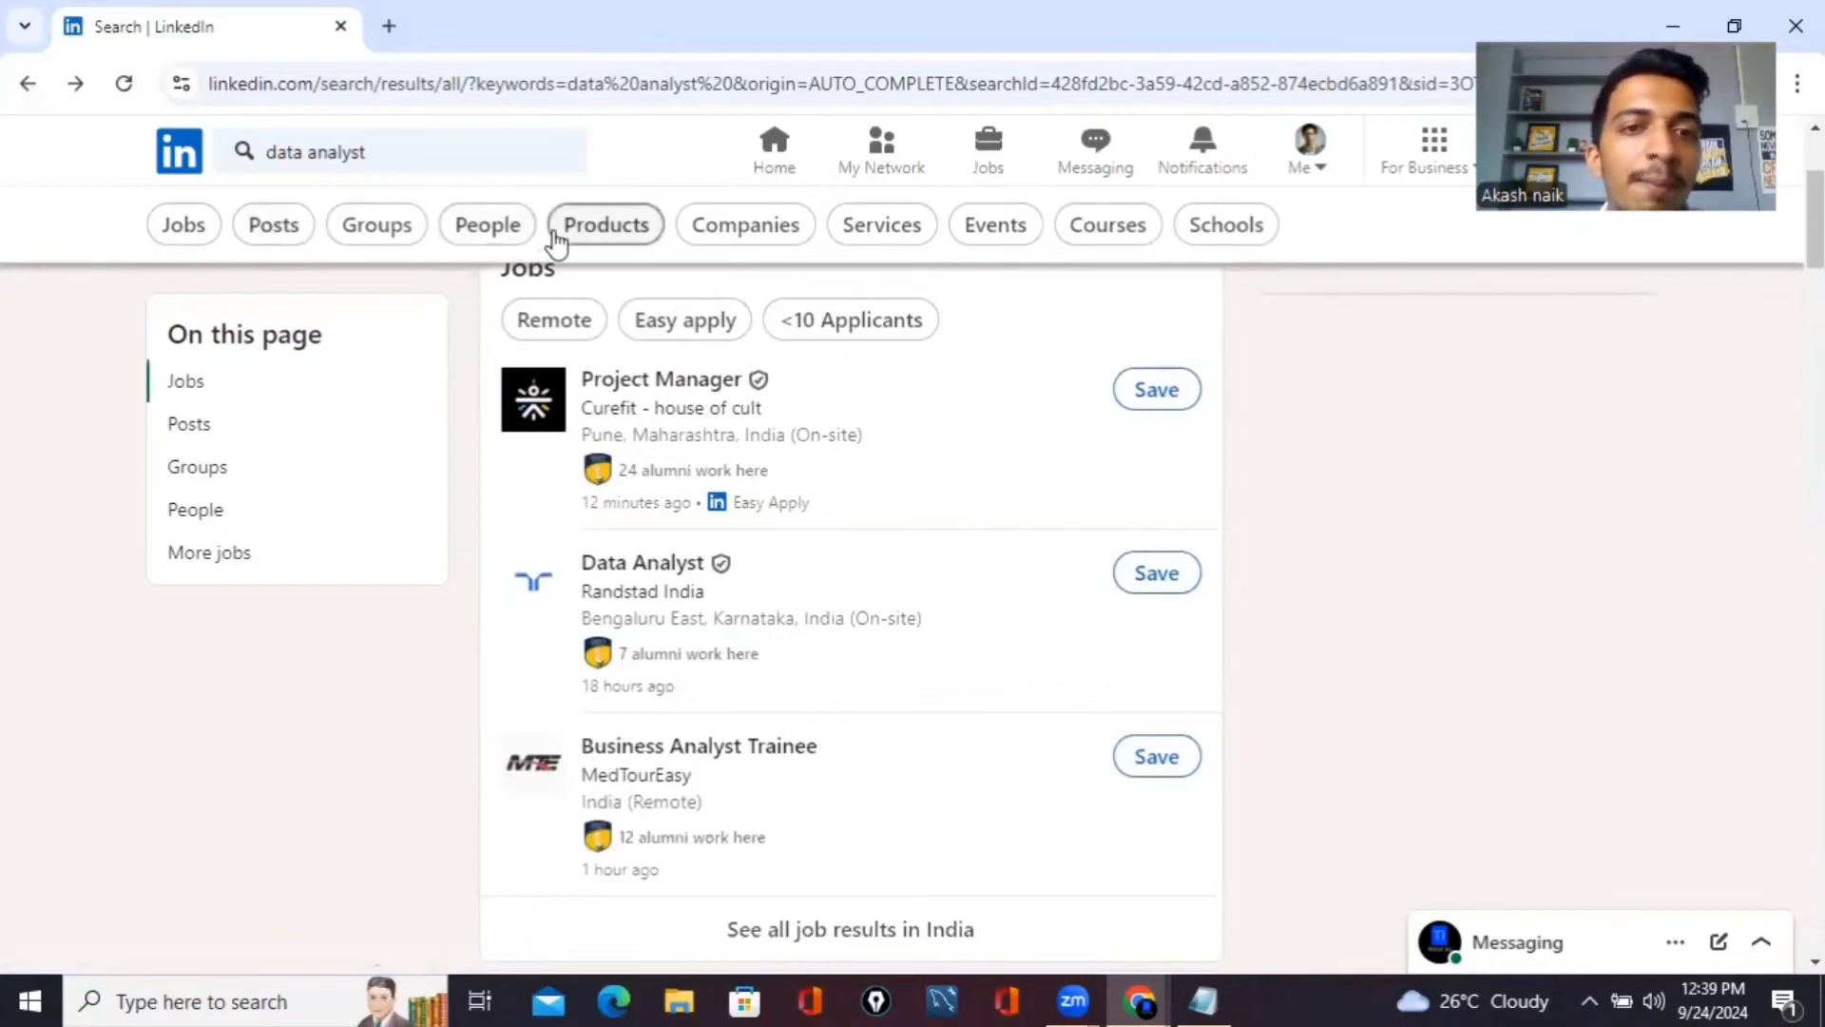
click(785, 232)
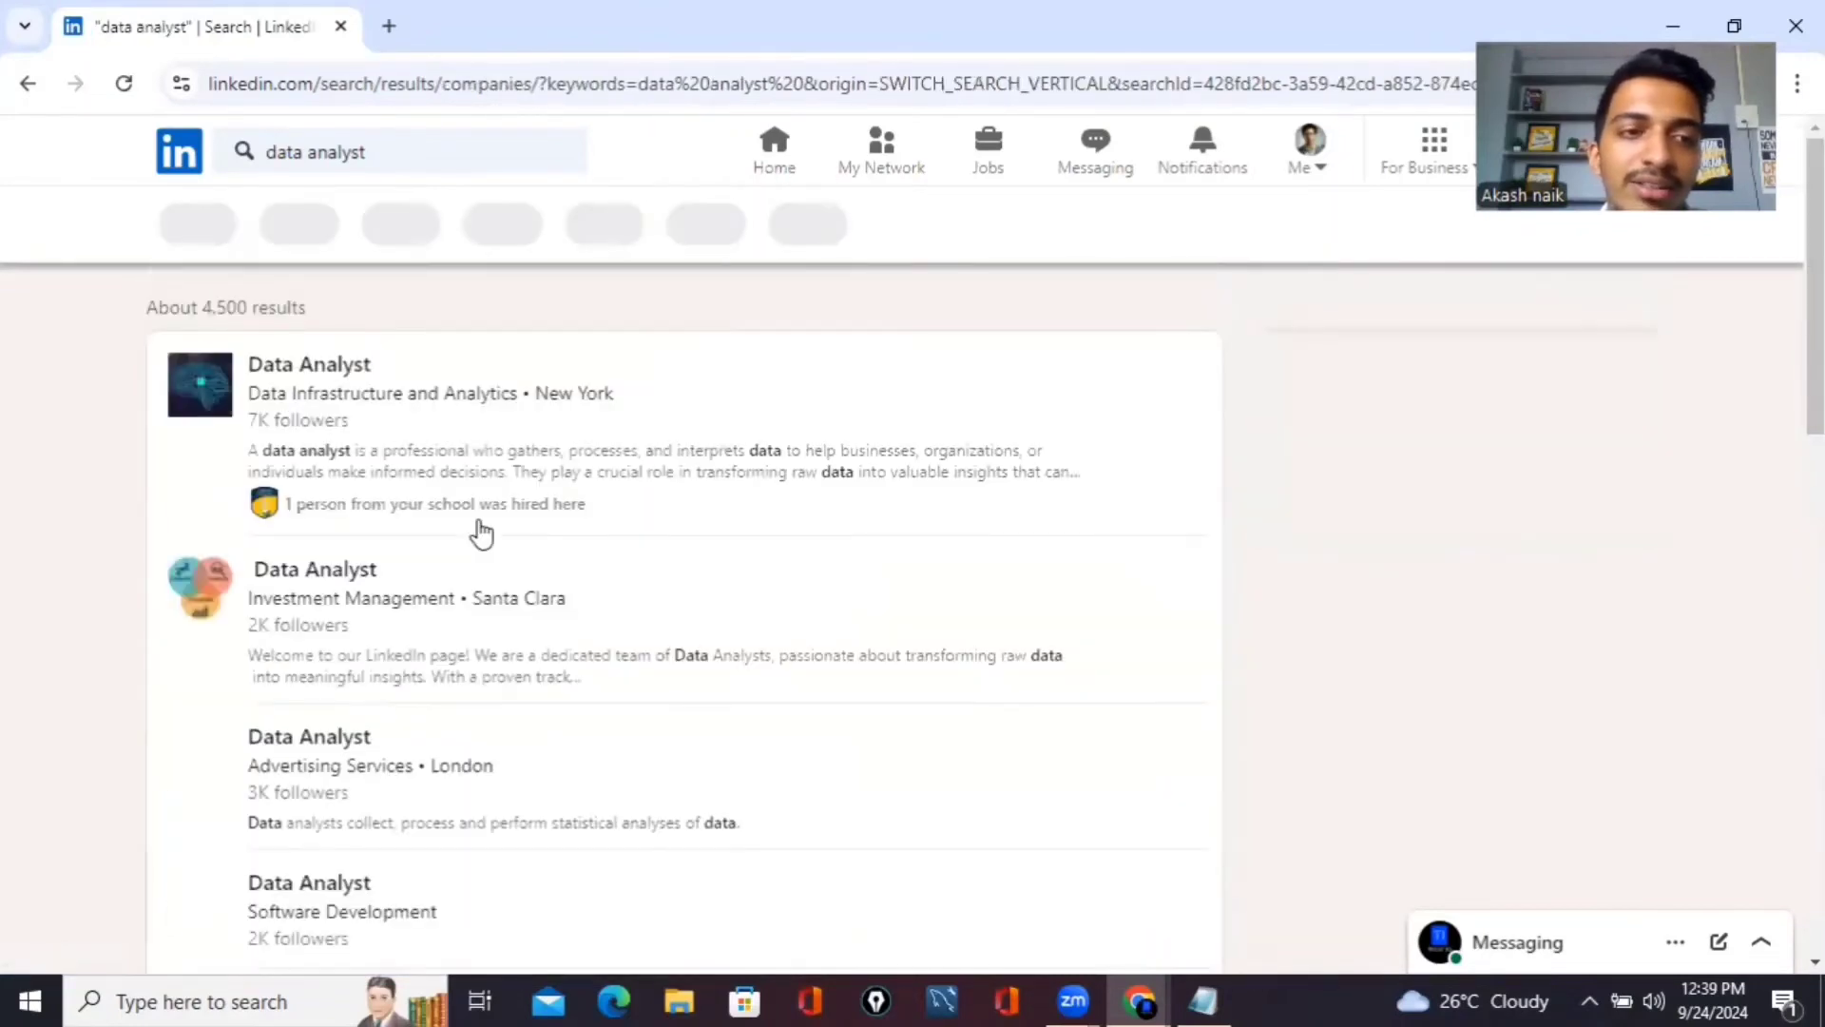
scroll(482, 534, down, 7)
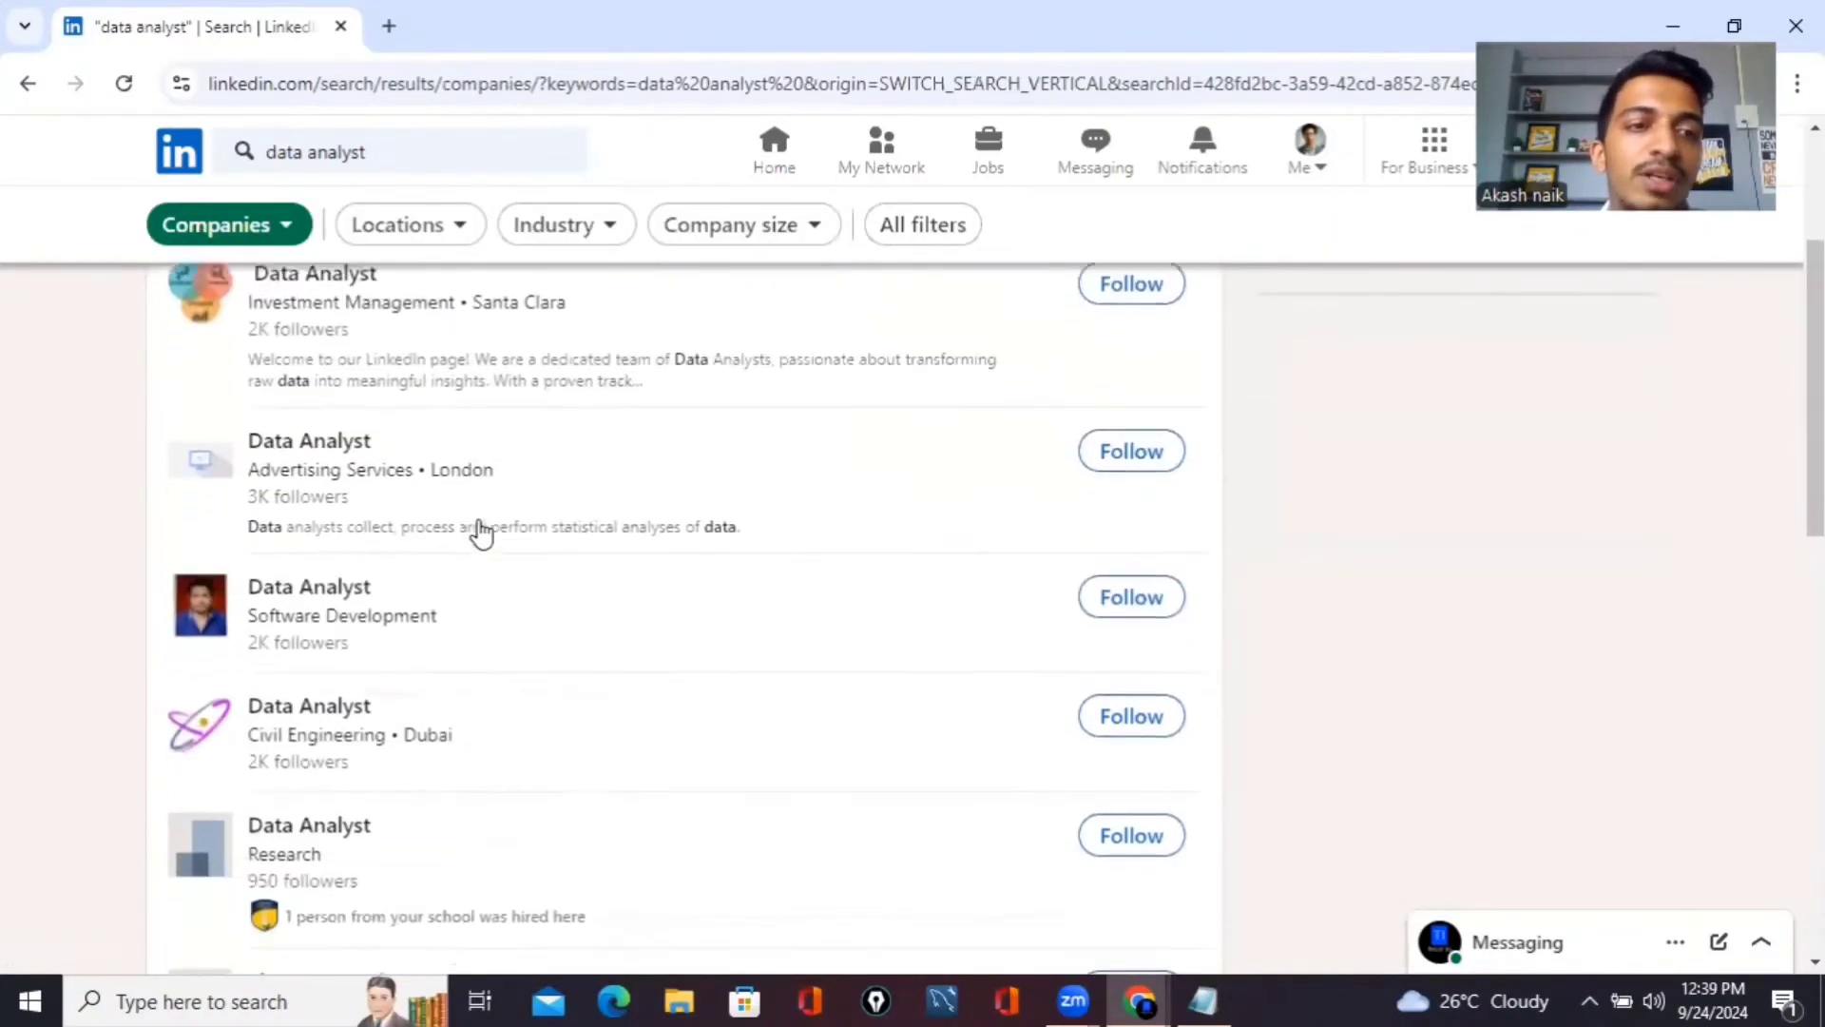
scroll(475, 533, down, 5)
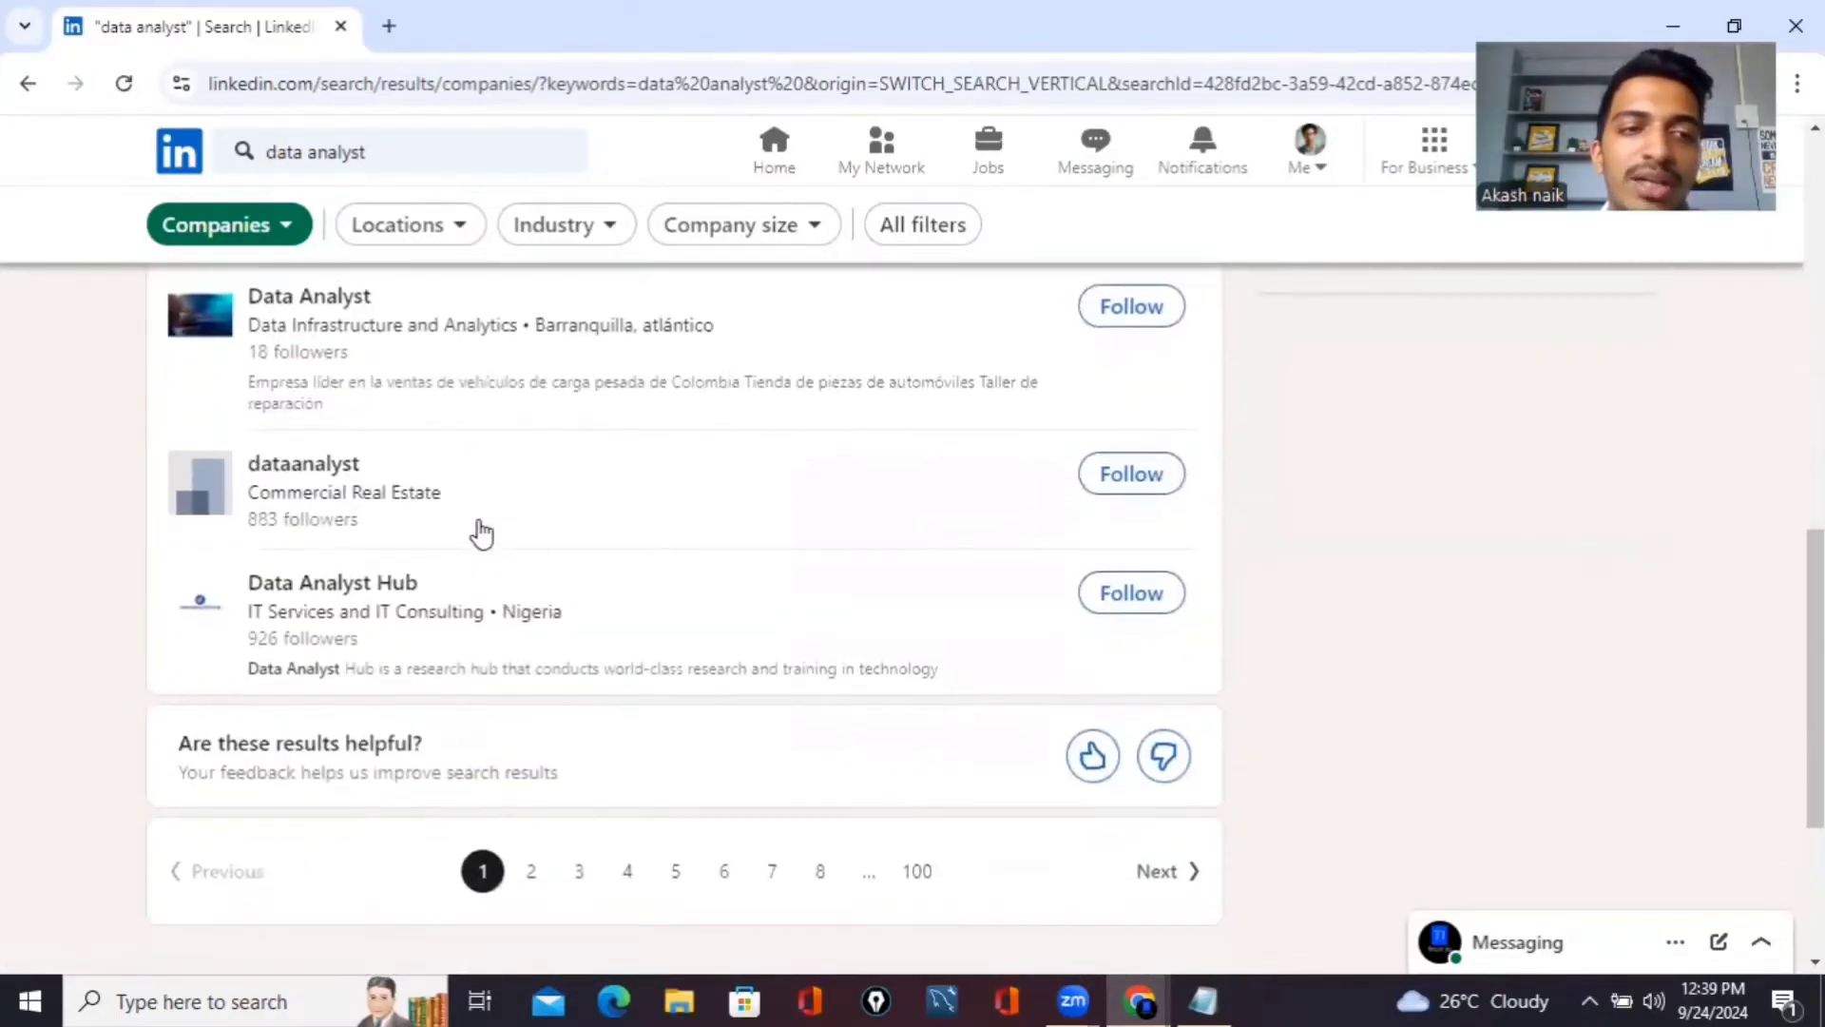
scroll(152, 163, up, 12)
click(25, 85)
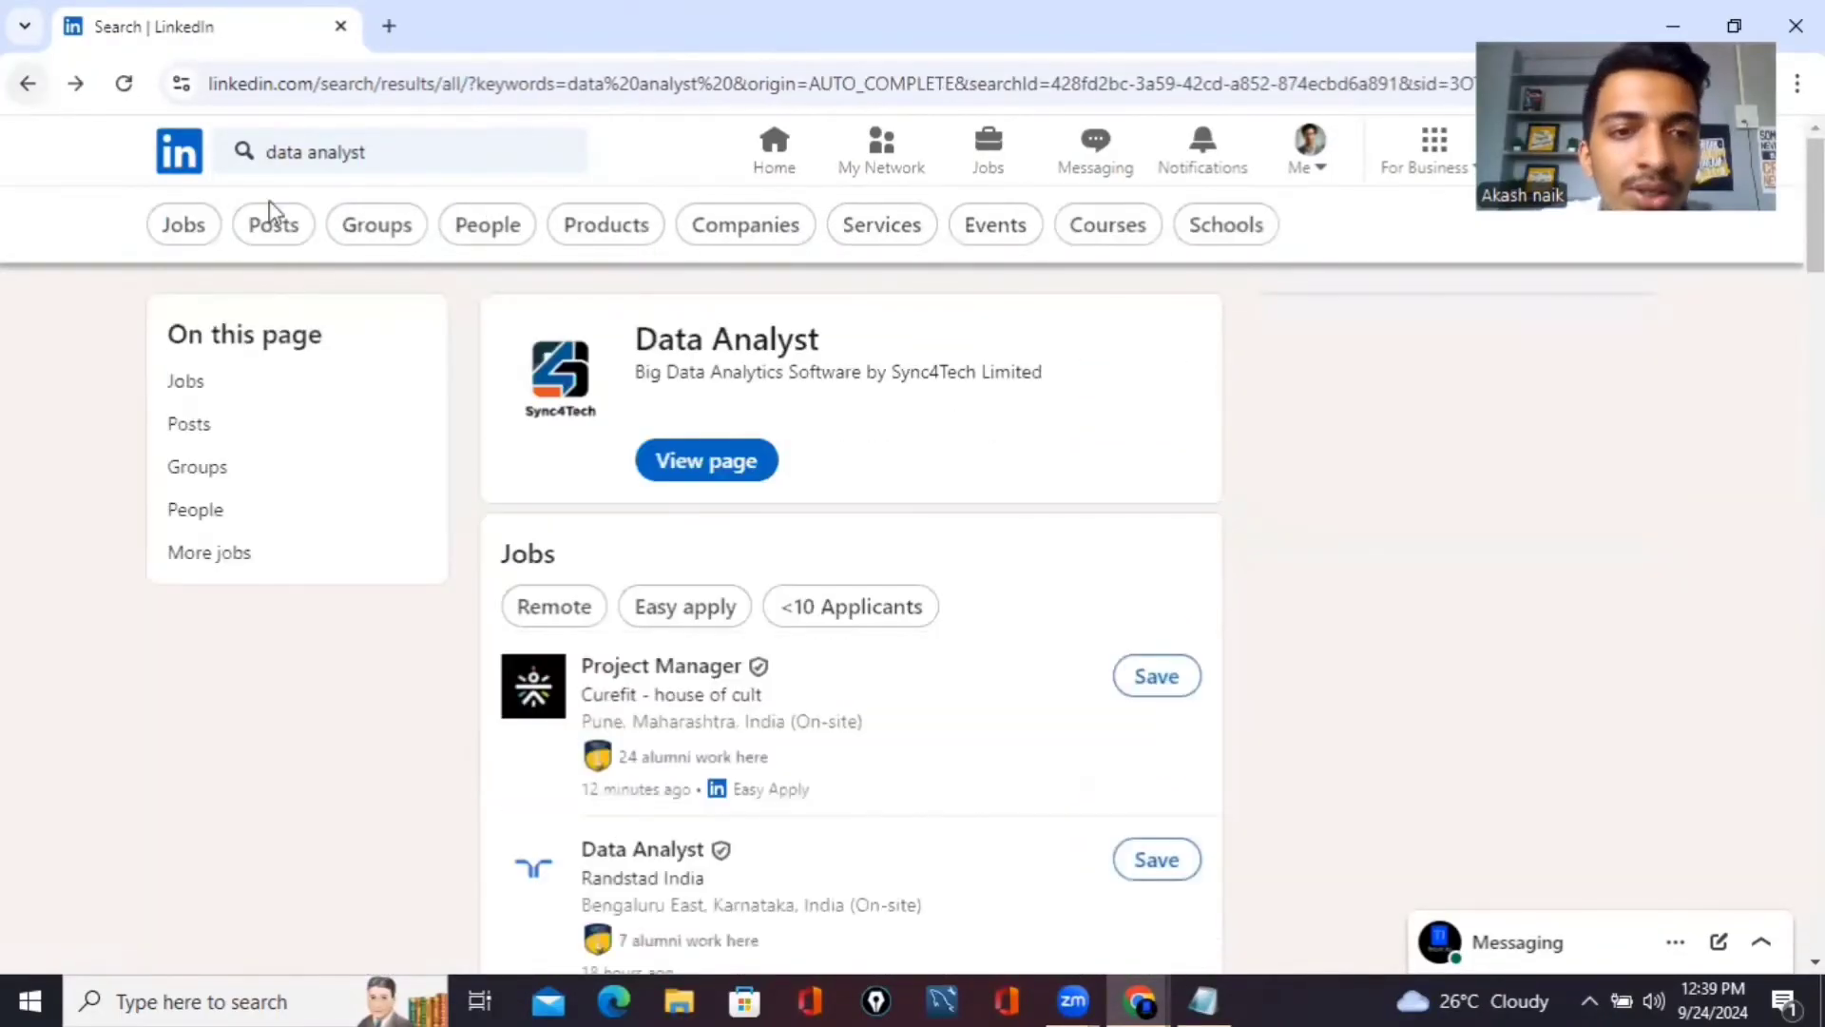
Open the profile of the HR executive who posted the data analyst opening and view its additional profile actions
scroll(730, 632, down, 10)
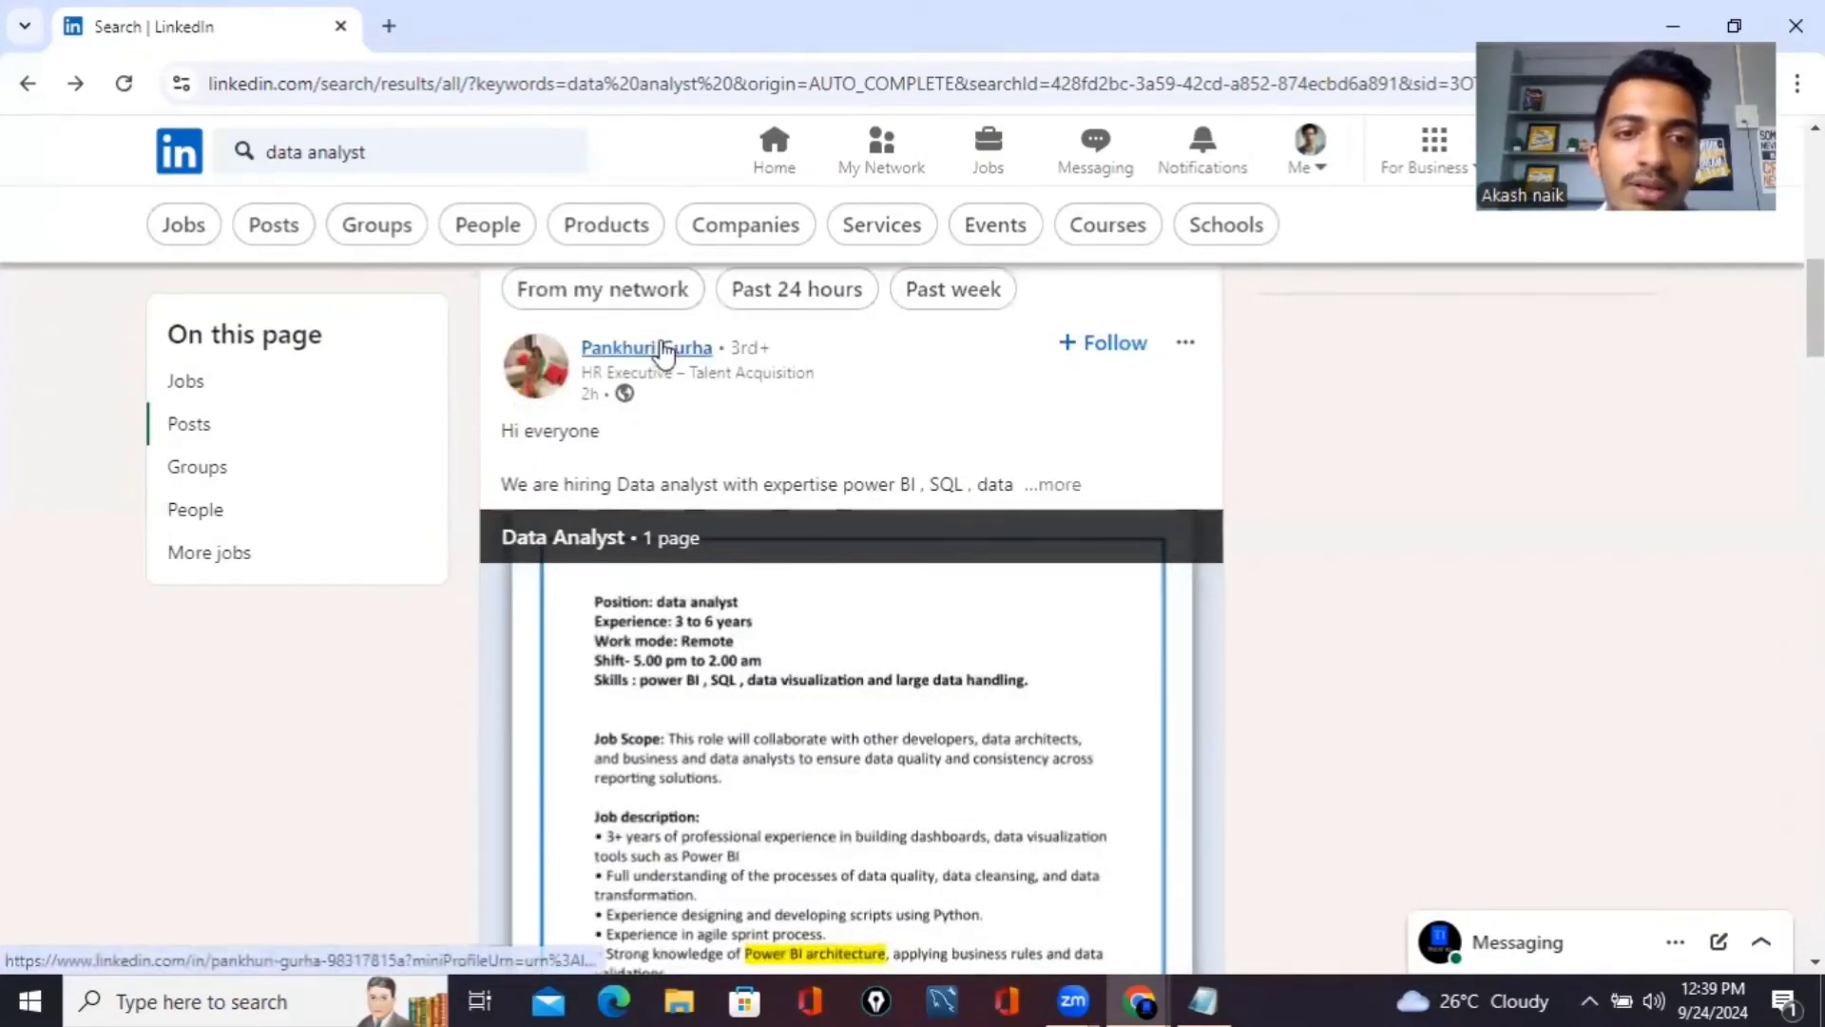
click(663, 350)
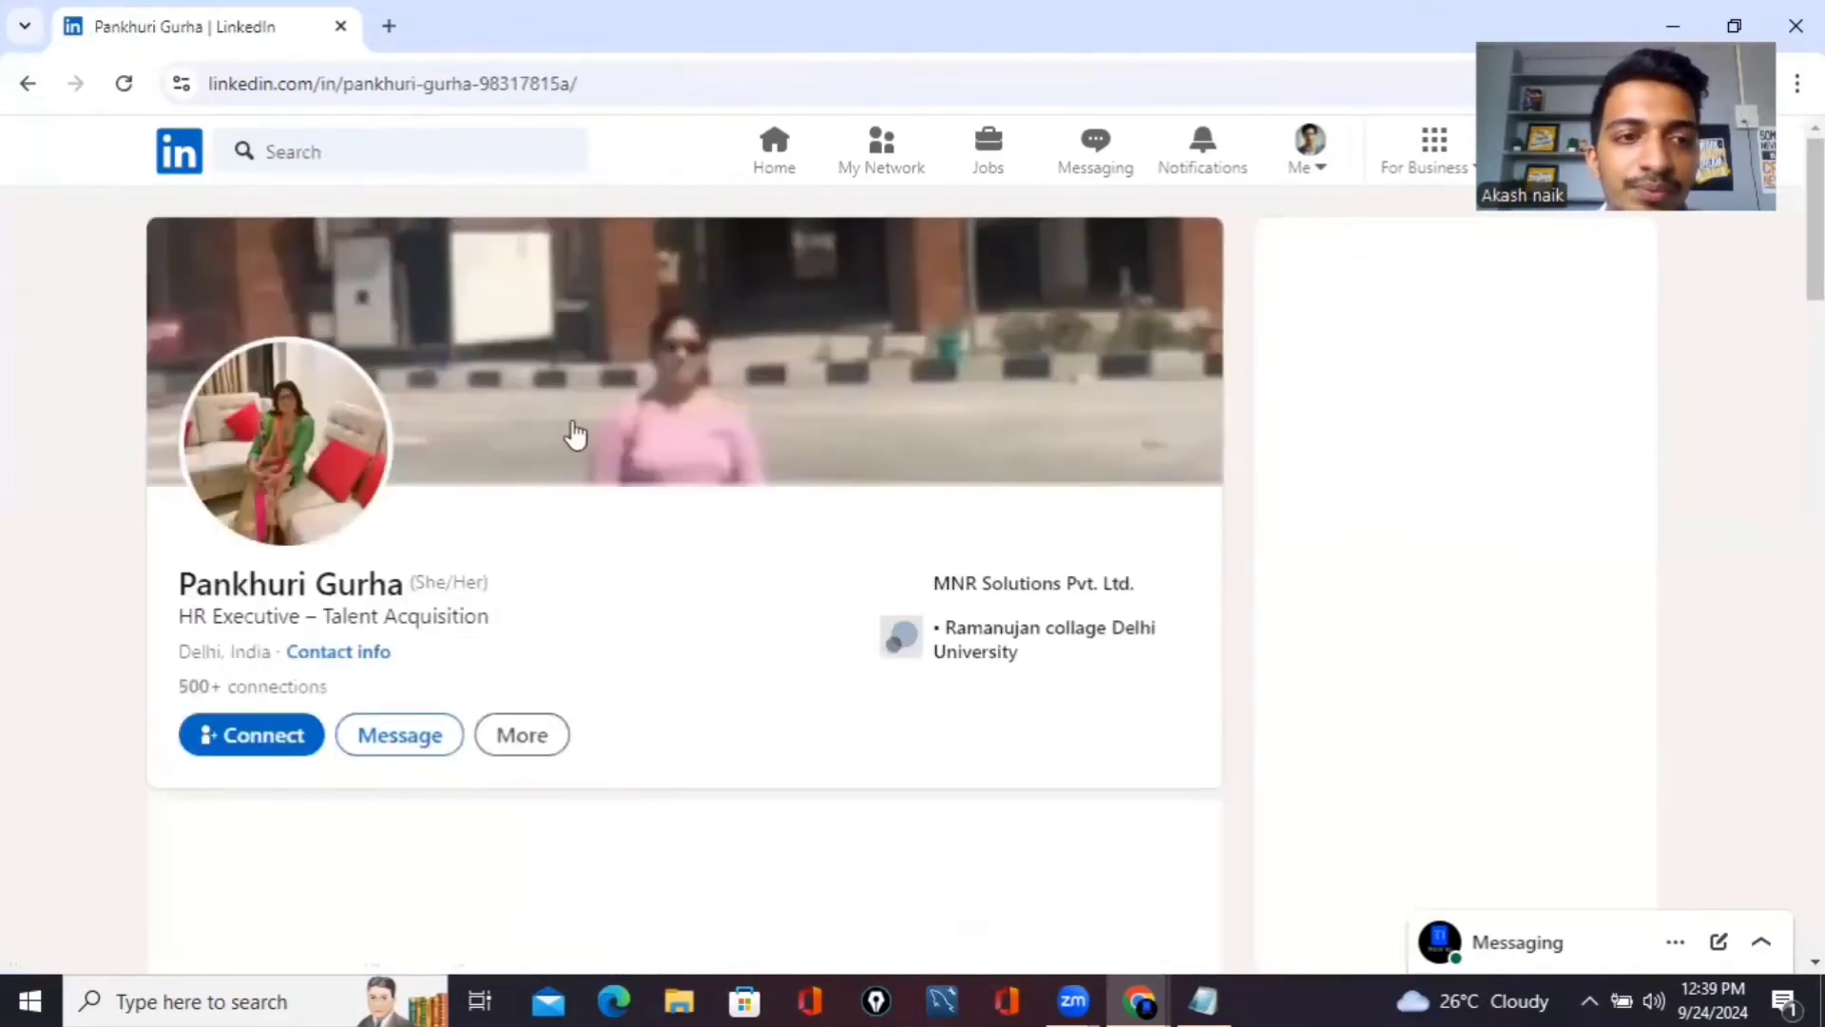
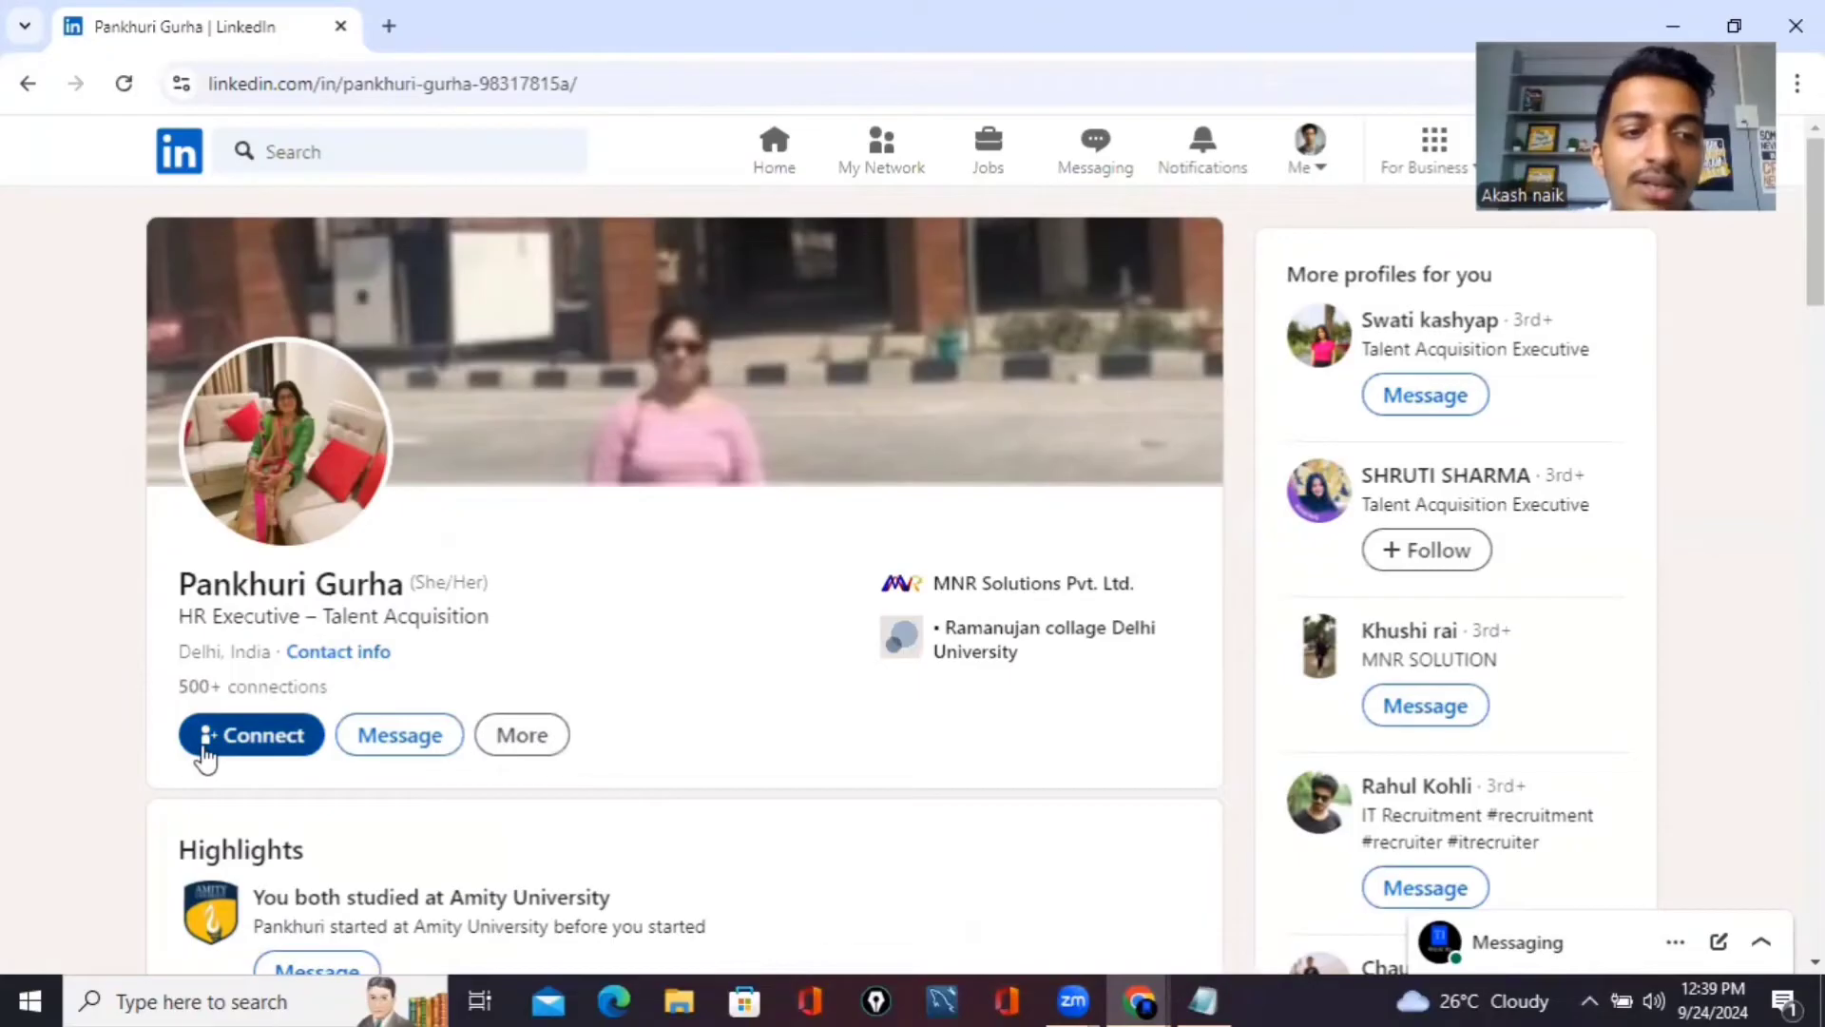
click(540, 748)
scroll(611, 770, down, 2)
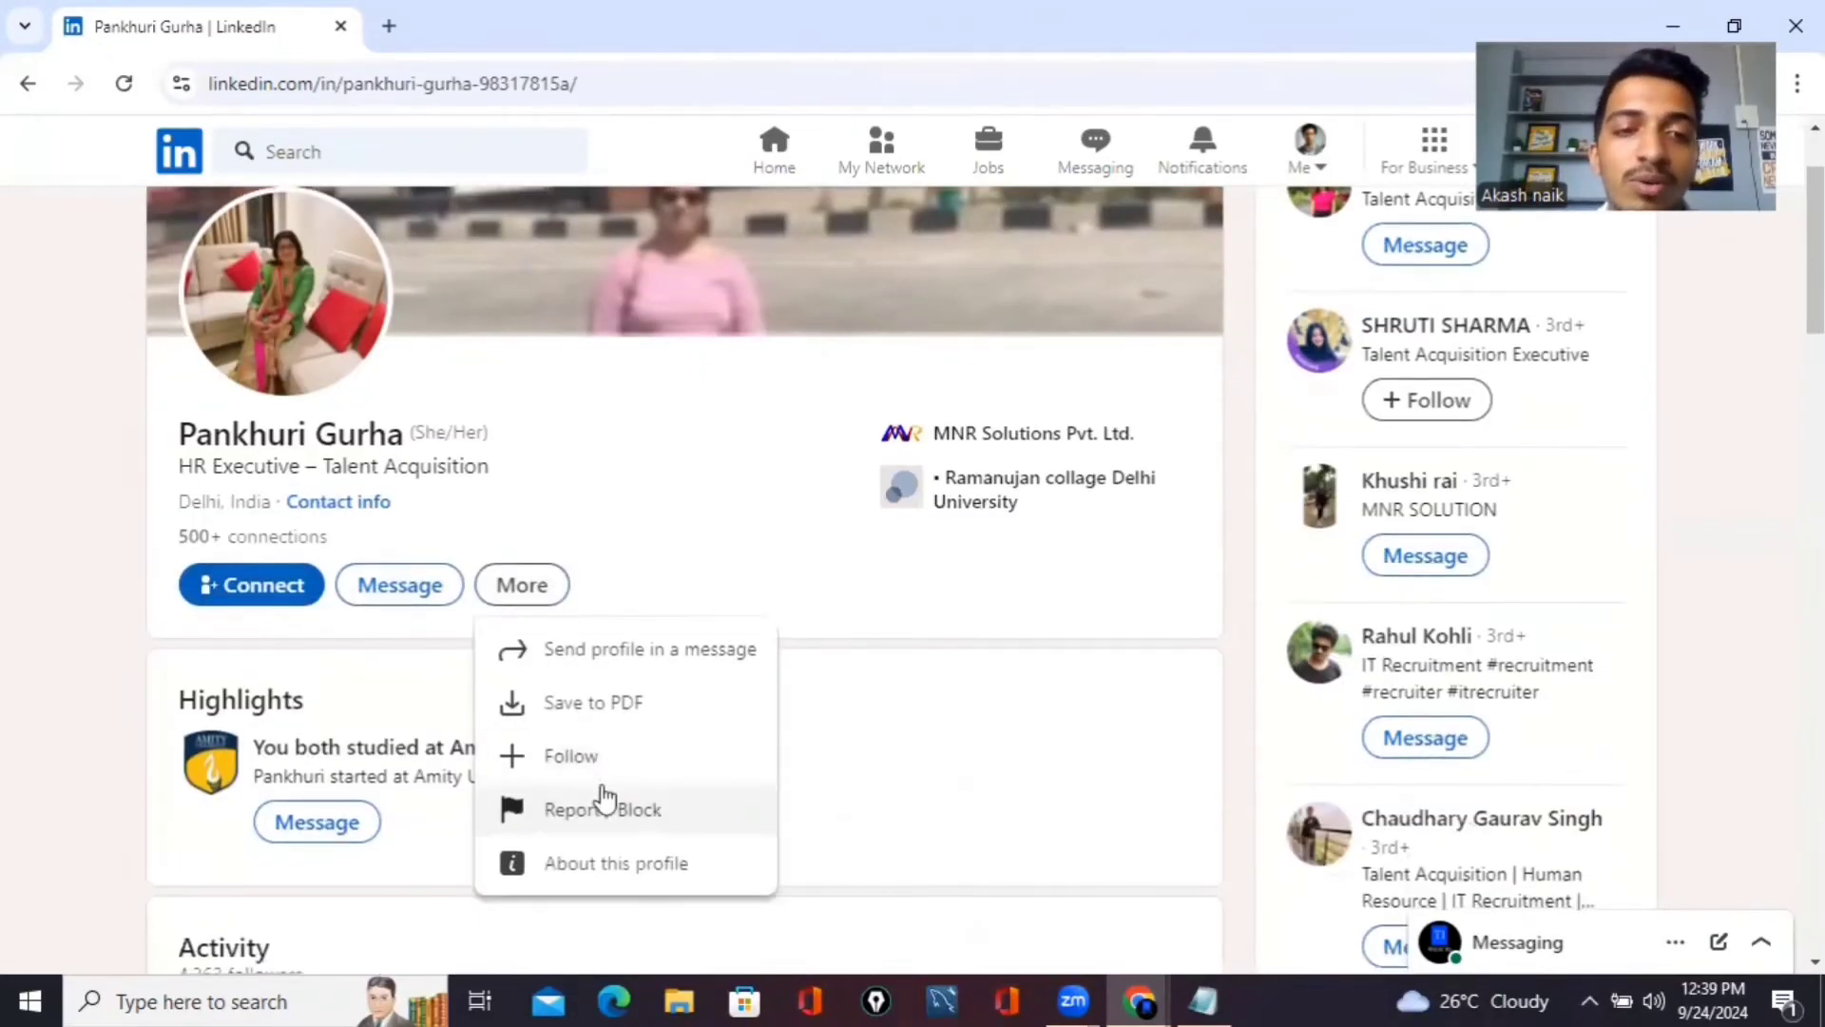
Start a connection invitation with a note to the HR executive, and close it without sending
click(251, 591)
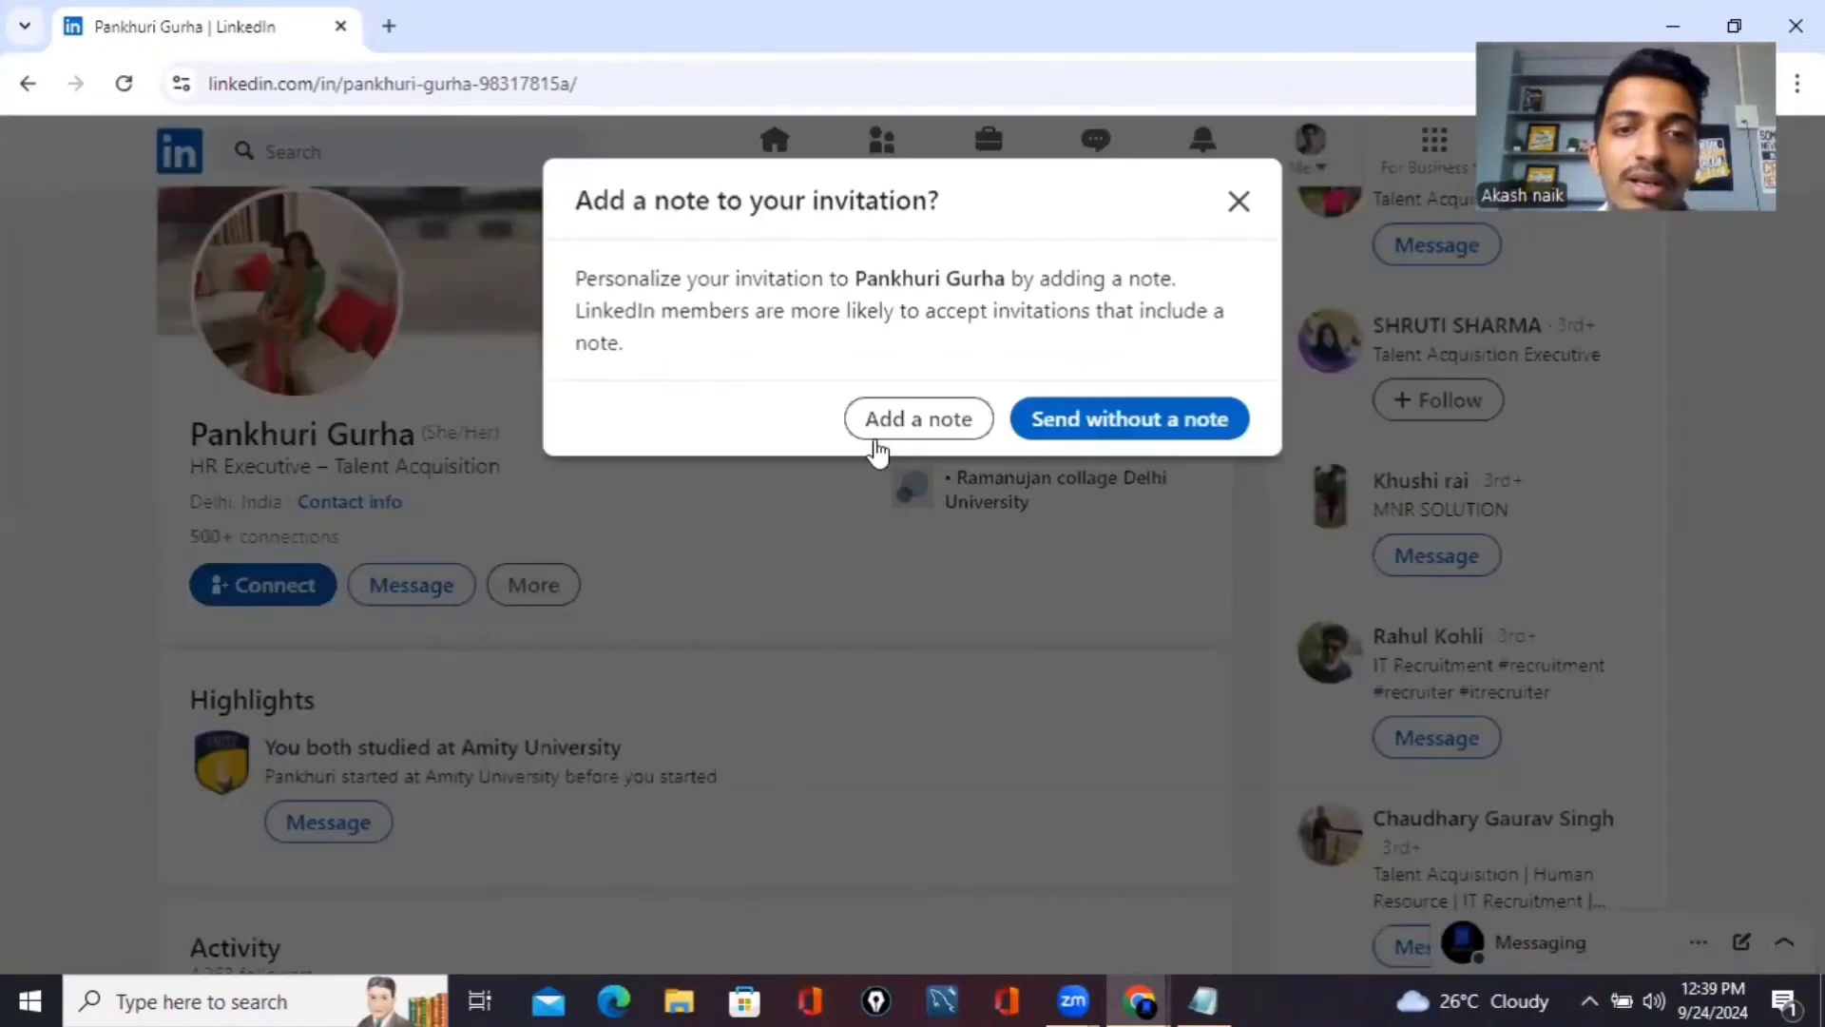
click(932, 424)
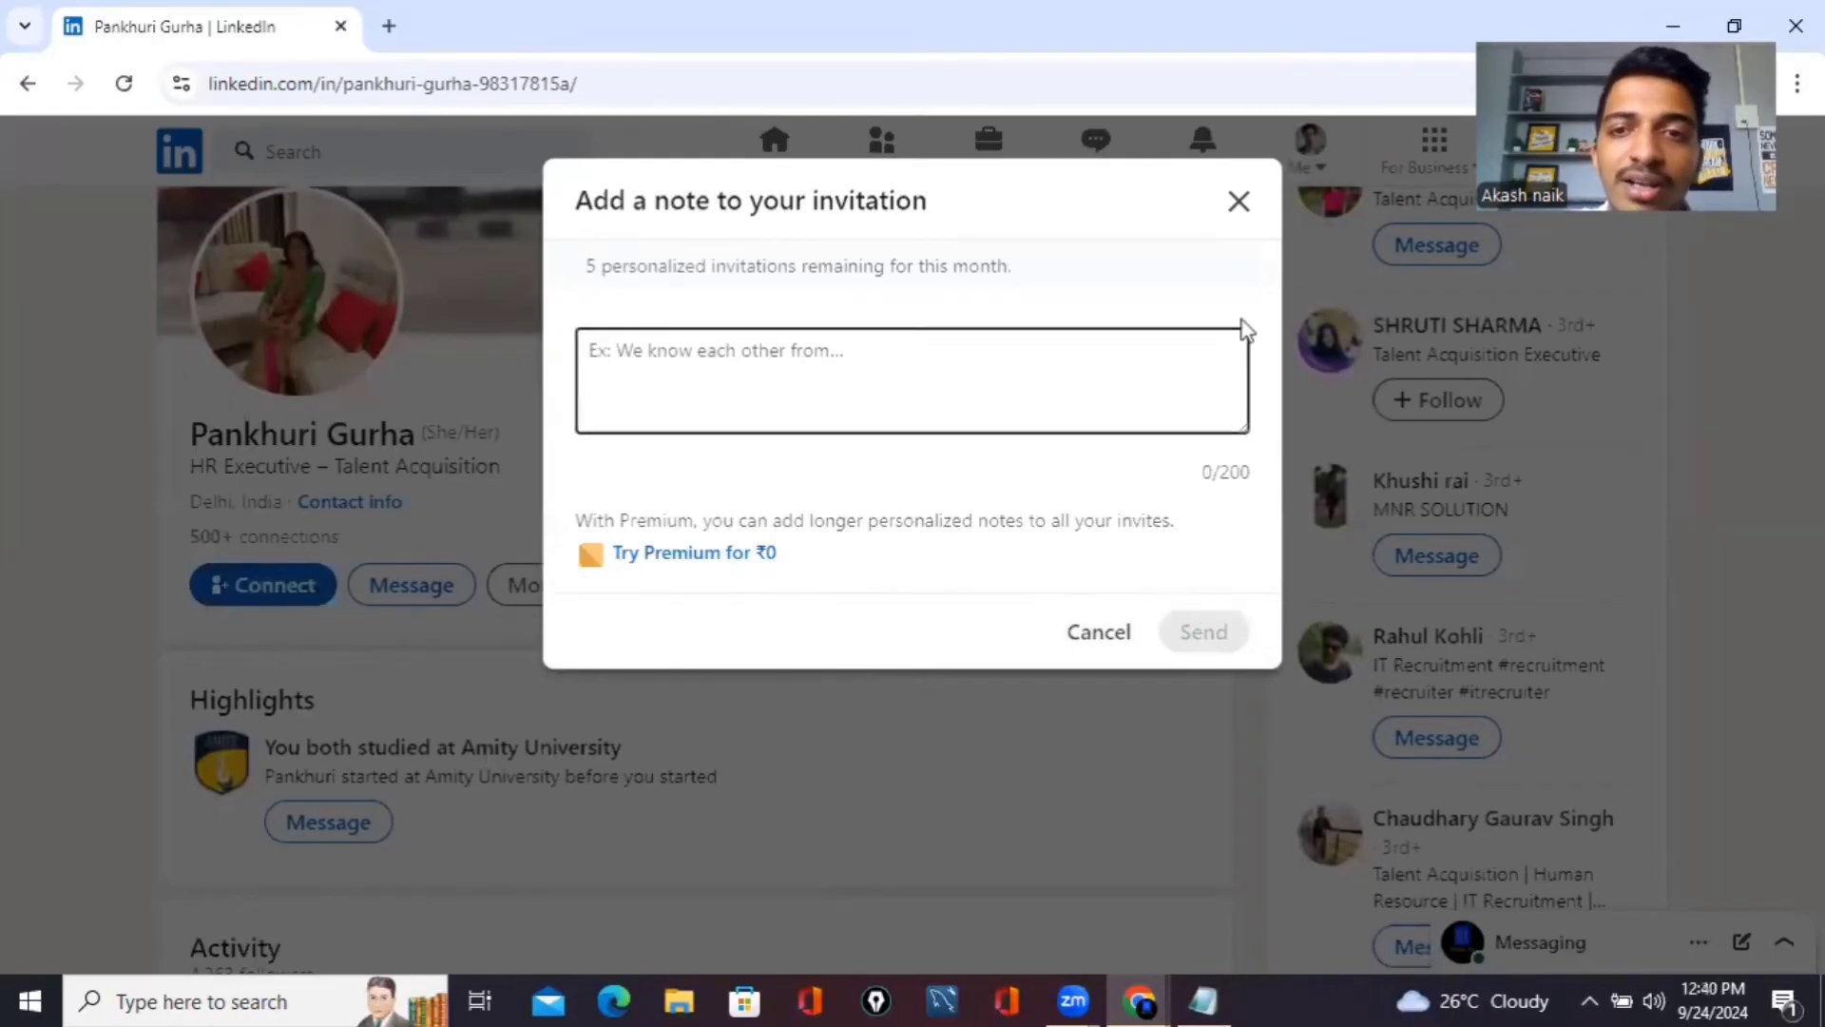
click(1234, 217)
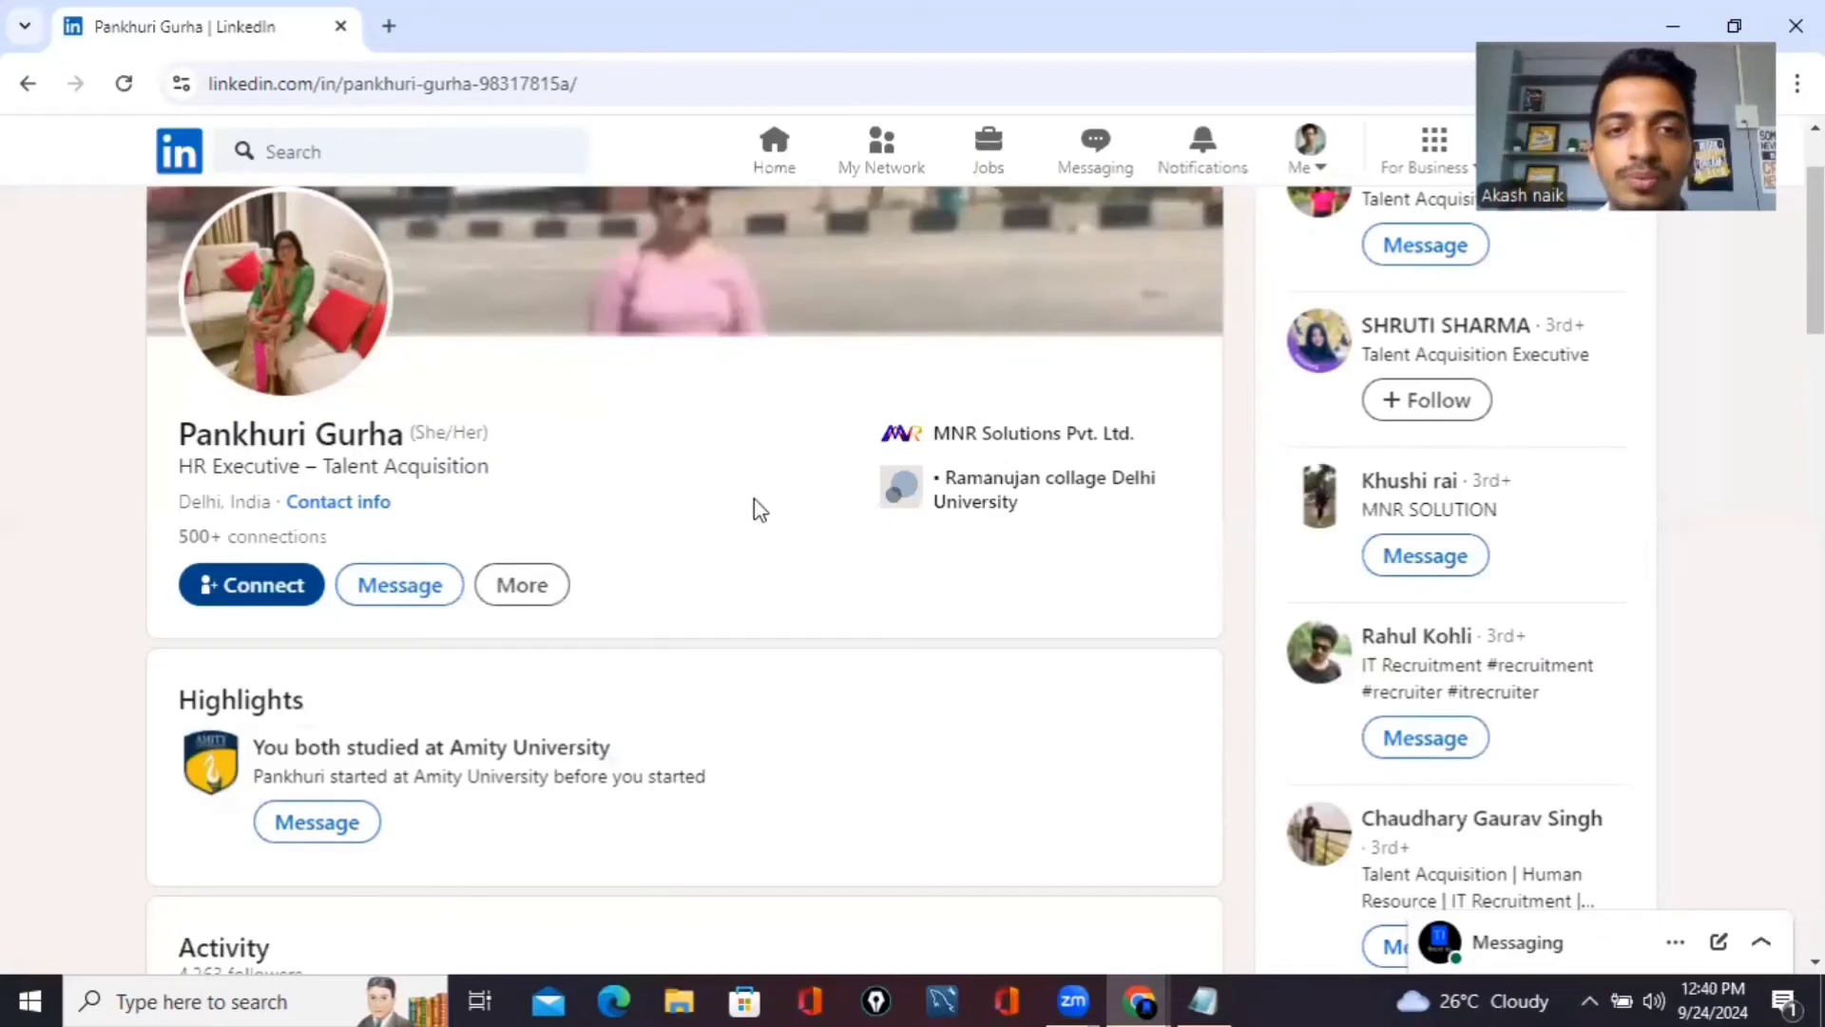
From the home feed's job search preparation, add Research Skills and Analytical Skills to the profile and confirm the location as Bengaluru, Karnataka, India
key(alt+Left)
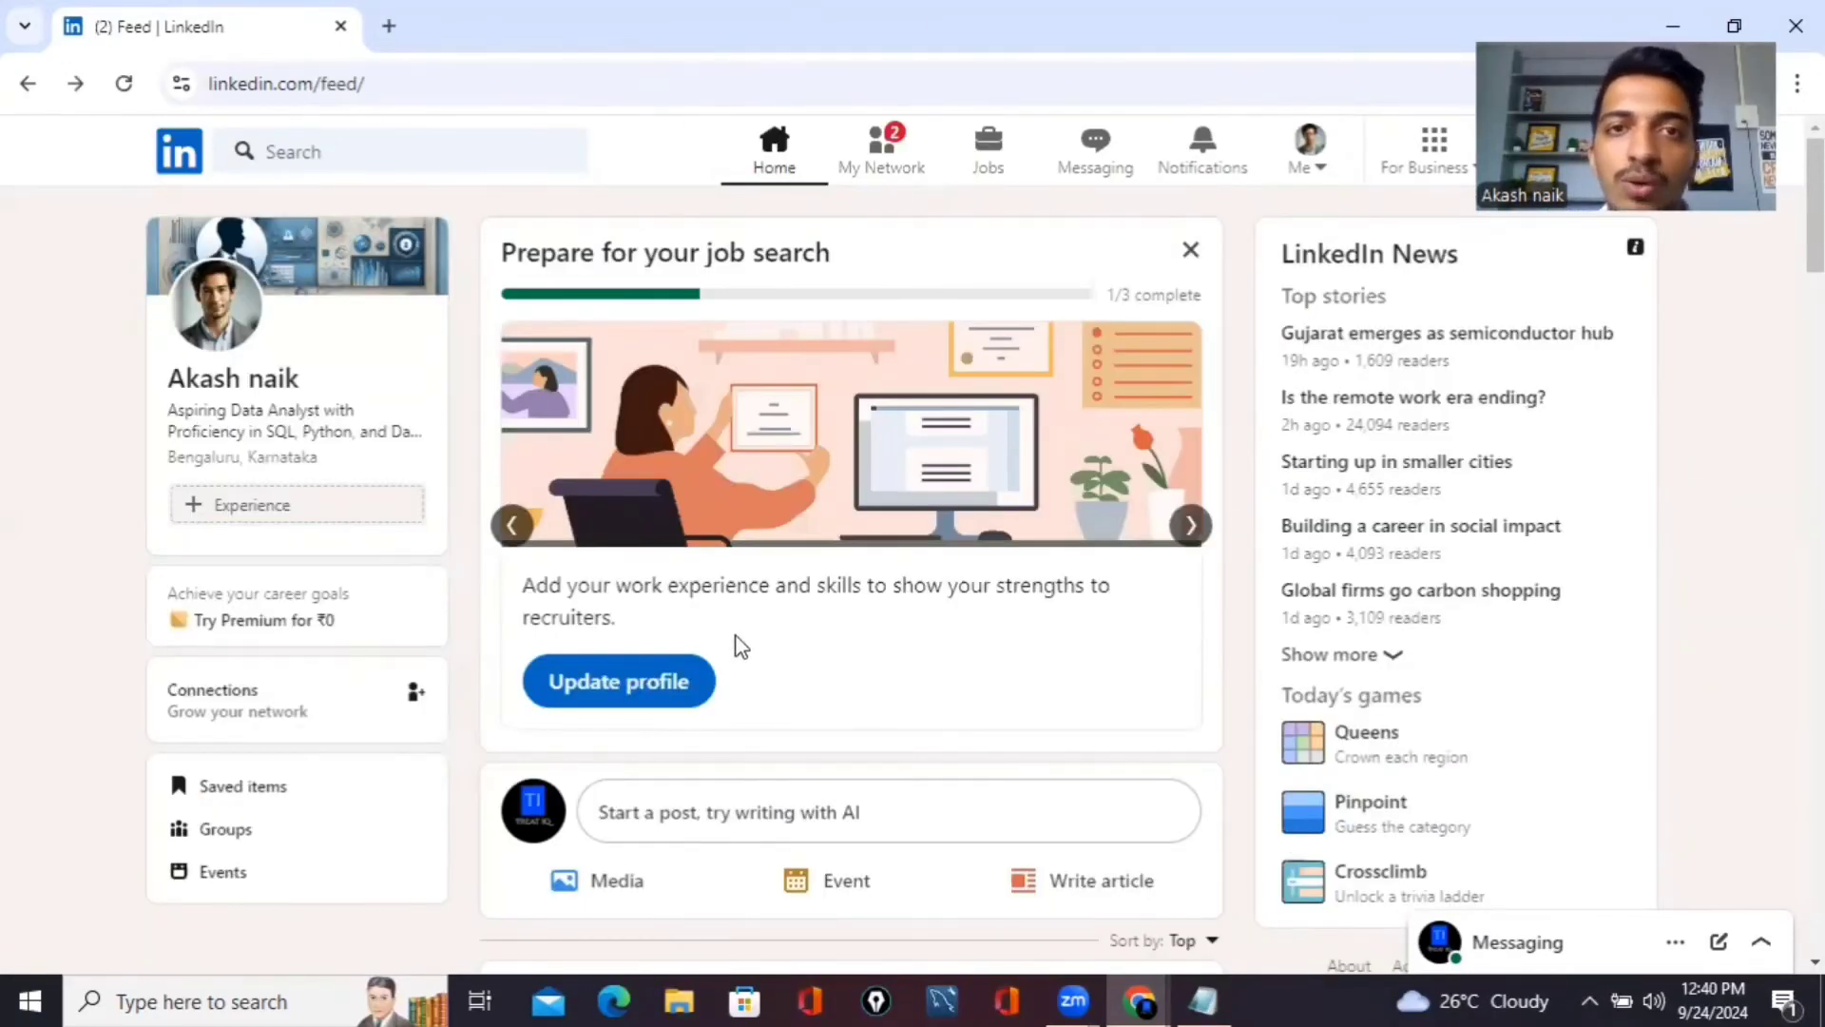
click(652, 669)
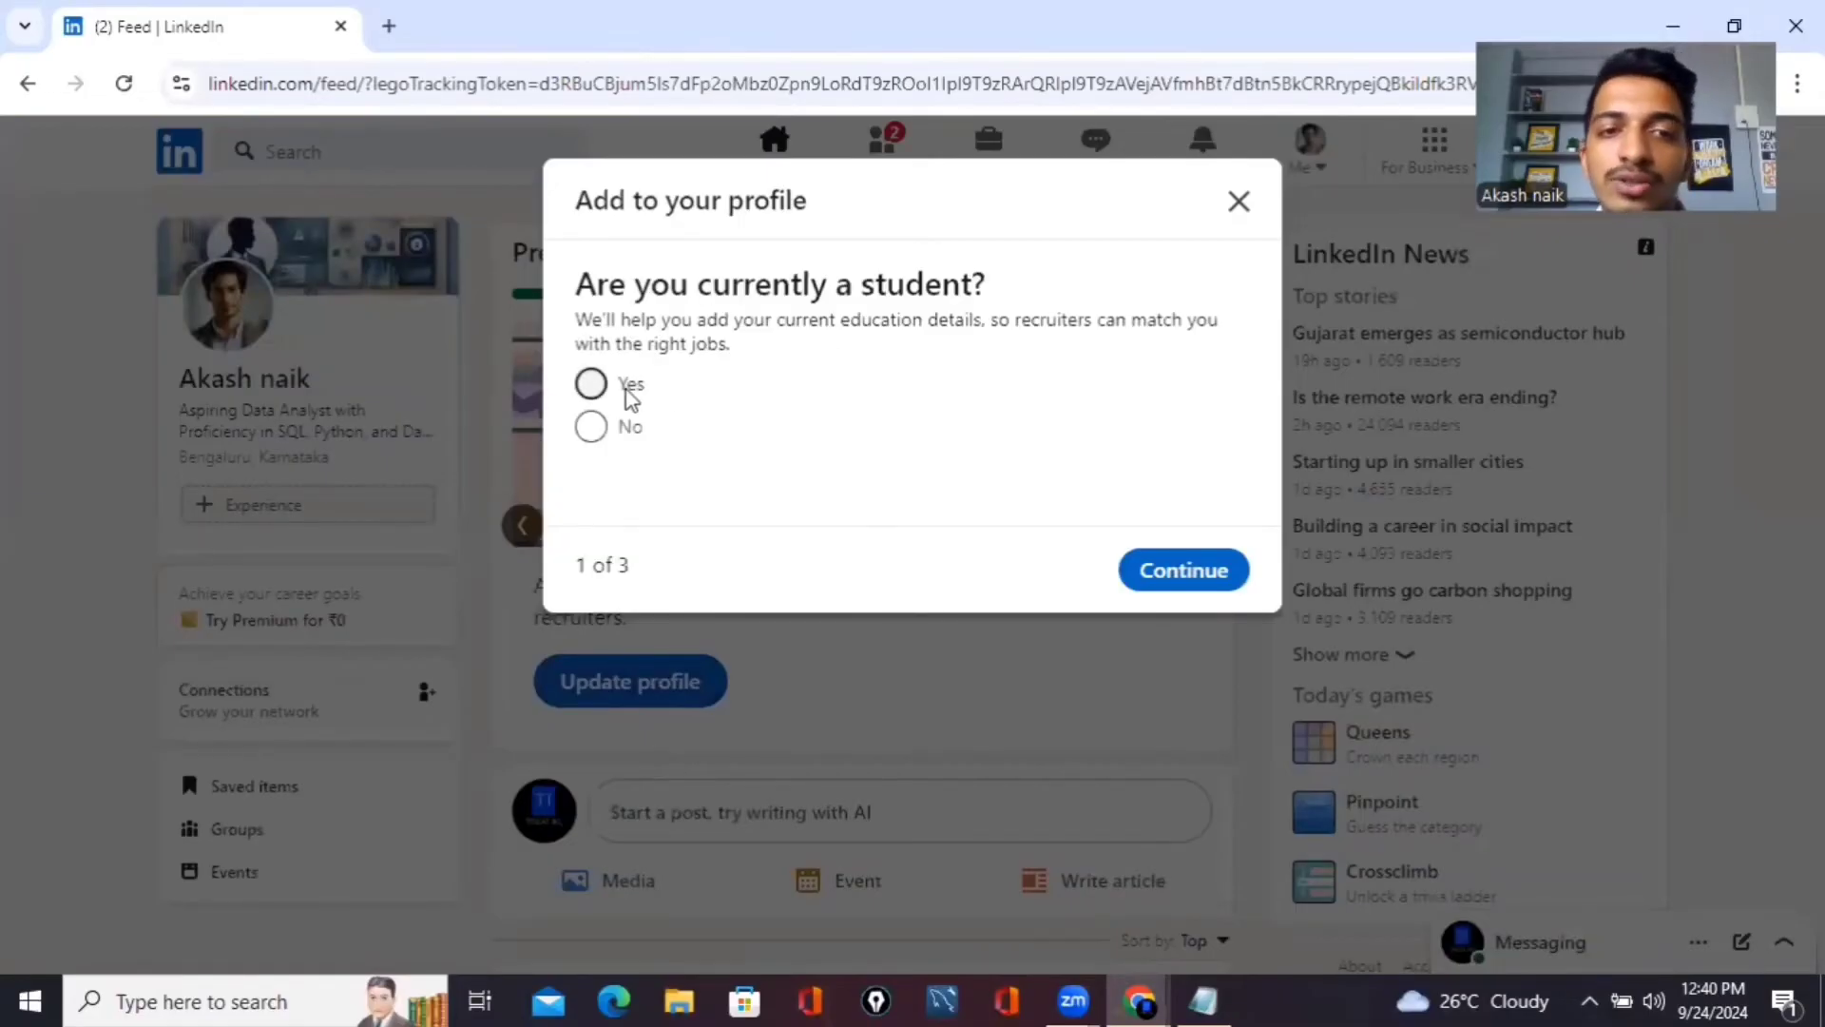
click(1203, 576)
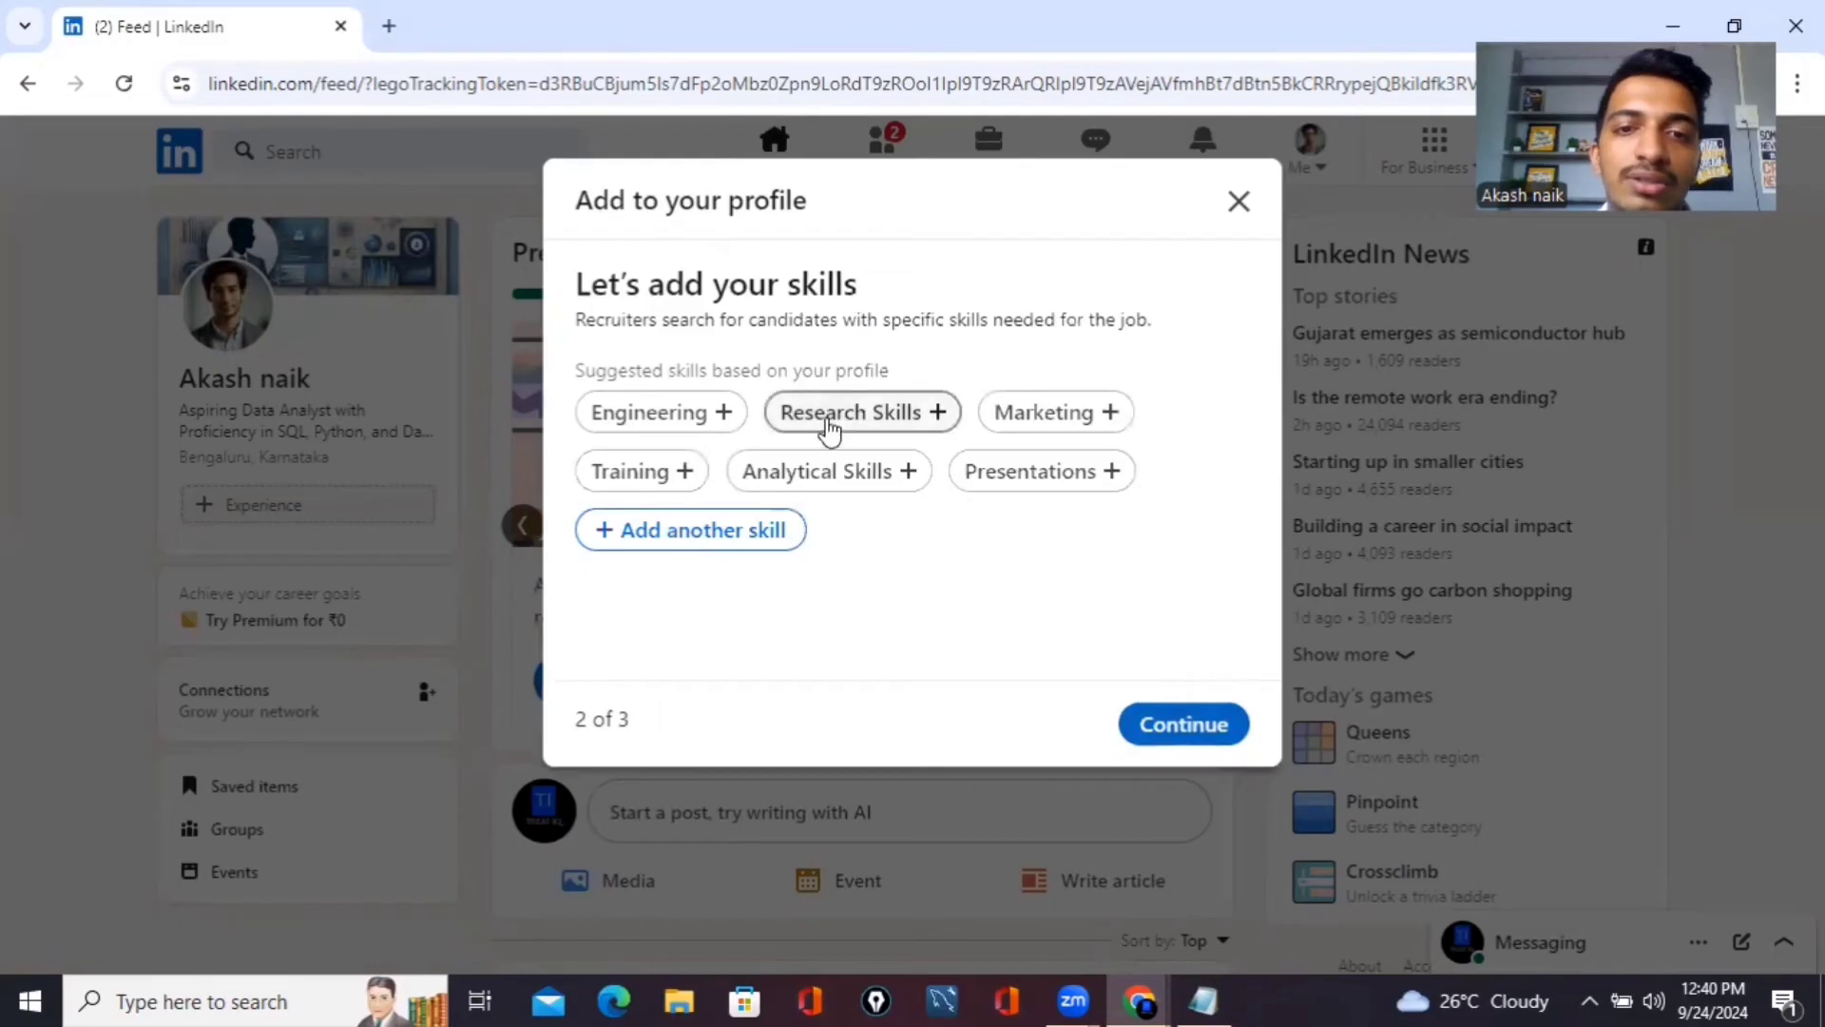
click(827, 423)
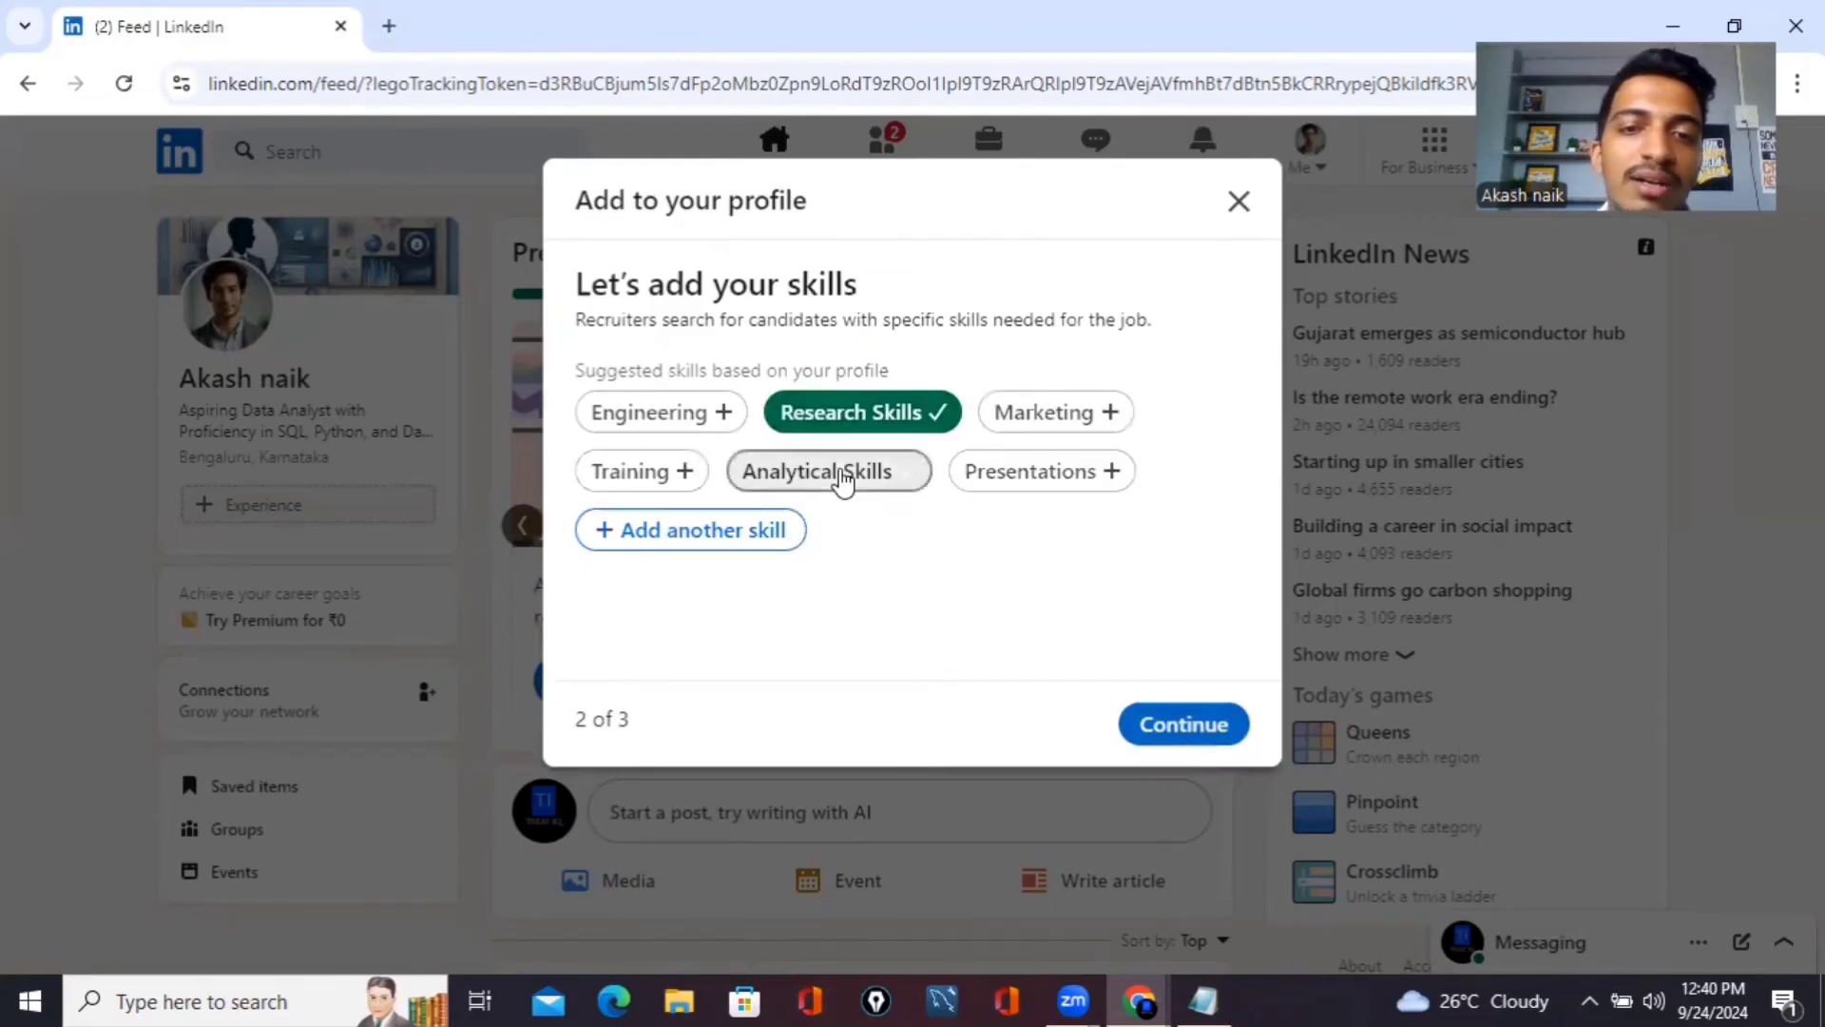
click(841, 474)
click(1193, 743)
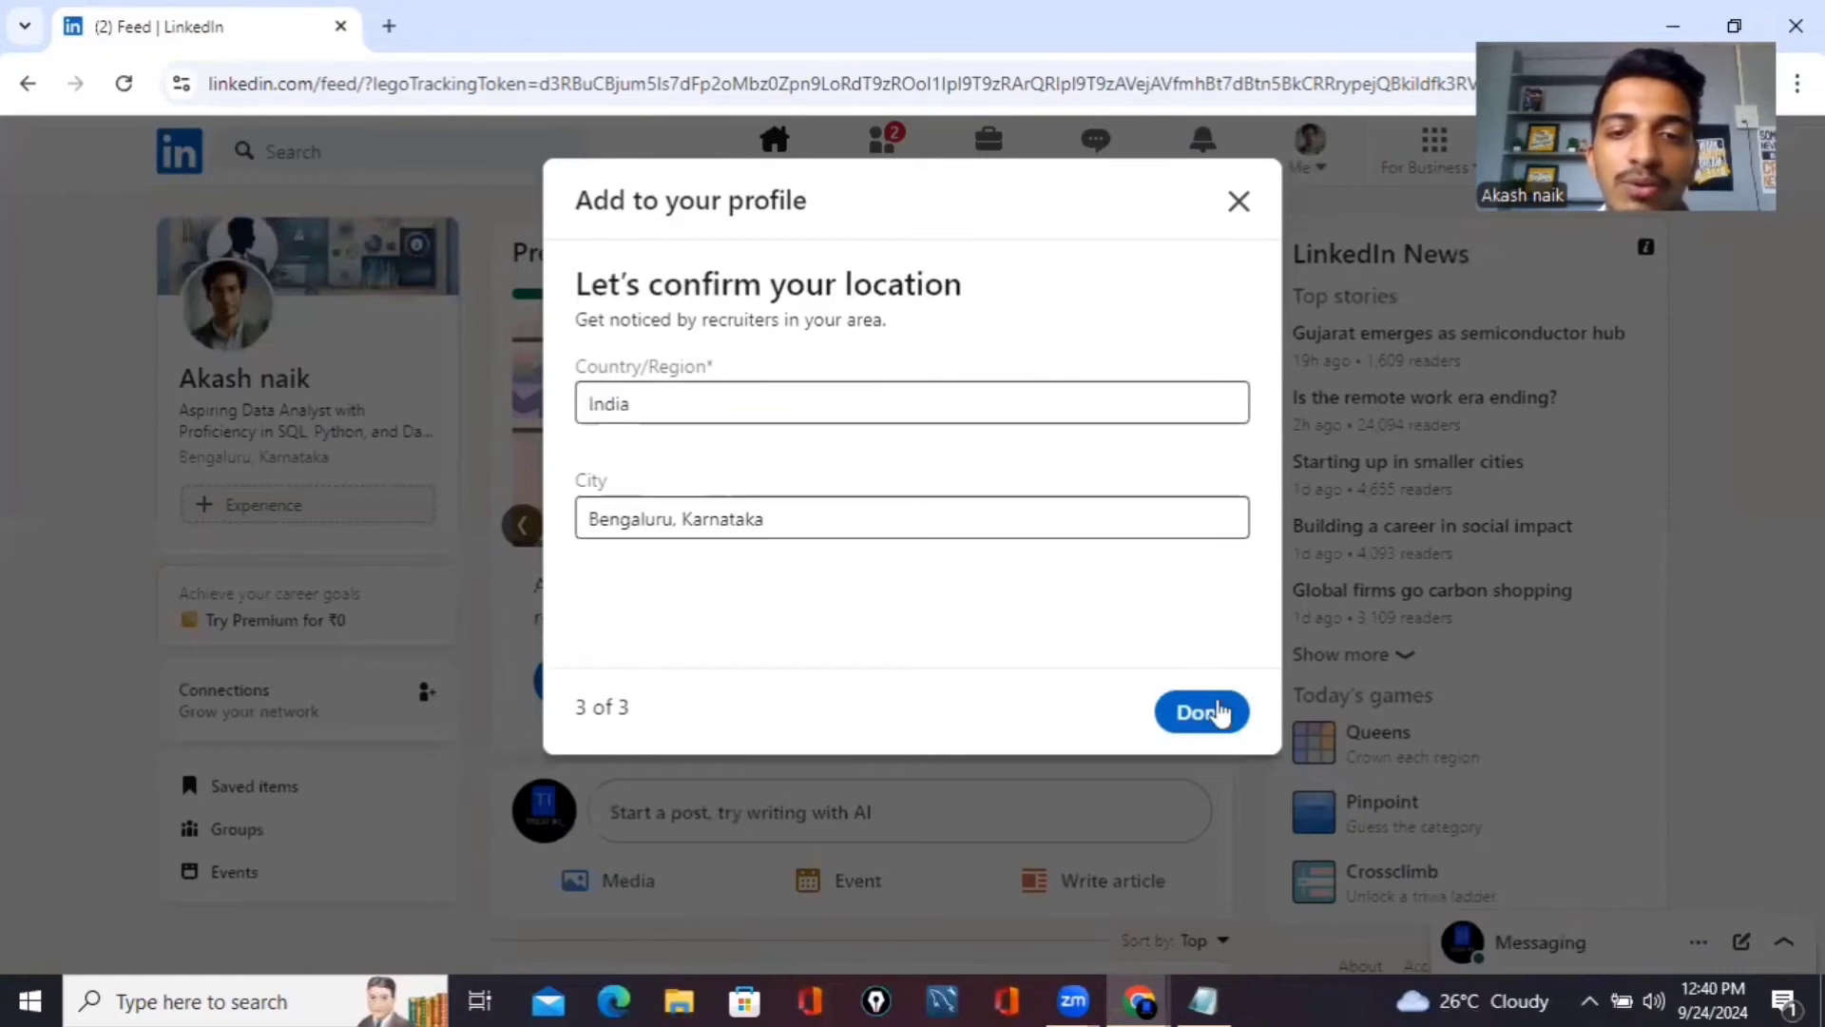
click(1208, 711)
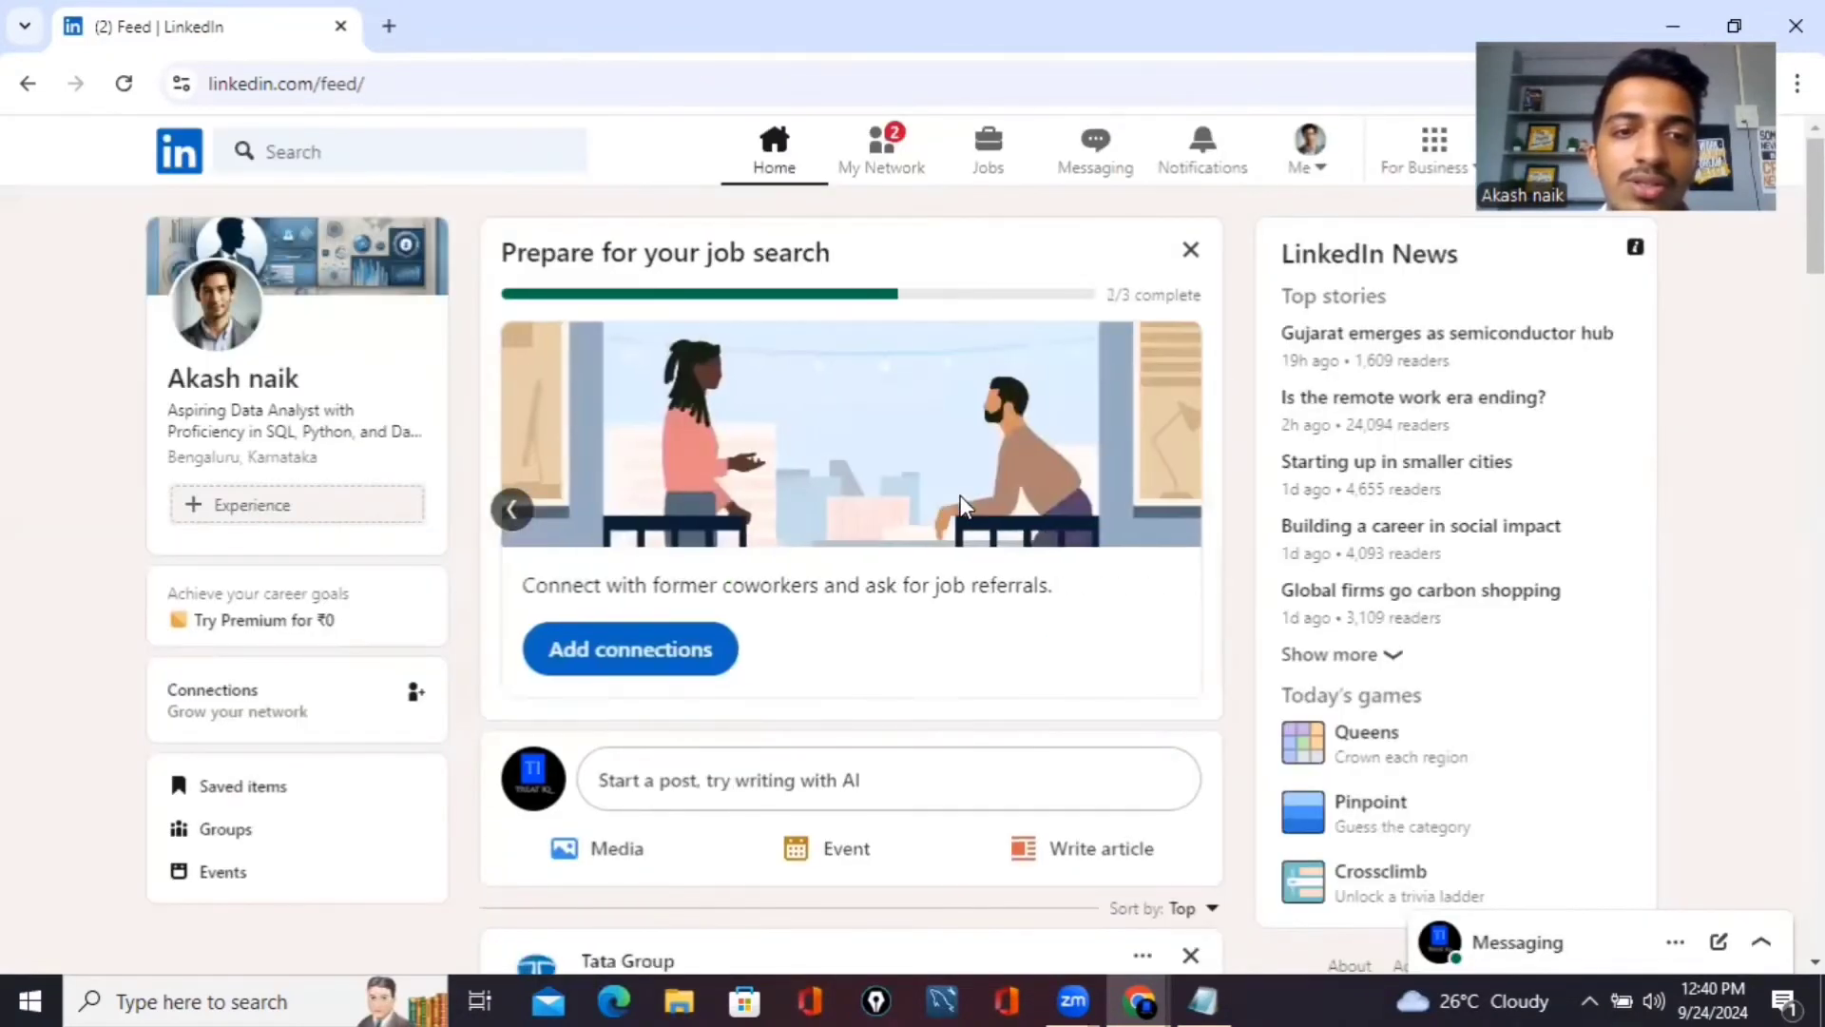
Search for people to connect with from the feed's job search preparation, and open the hotel front office executive's profile
click(597, 647)
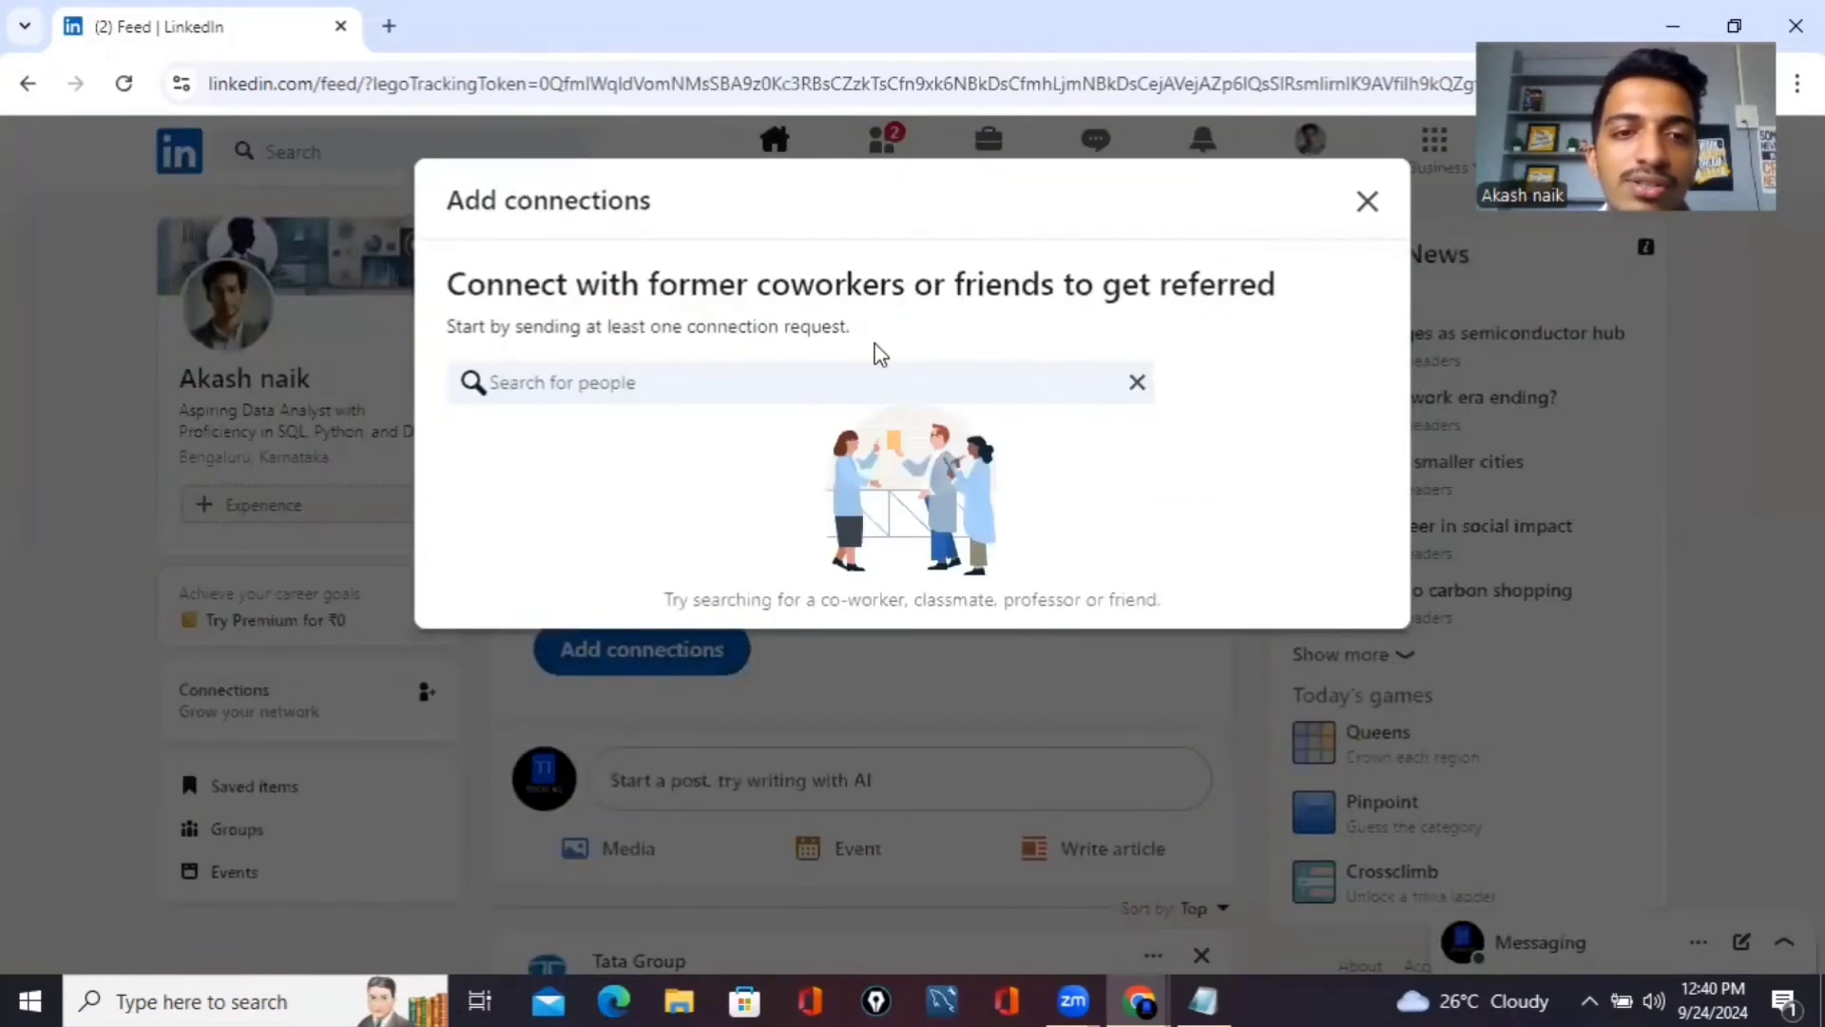
click(842, 380)
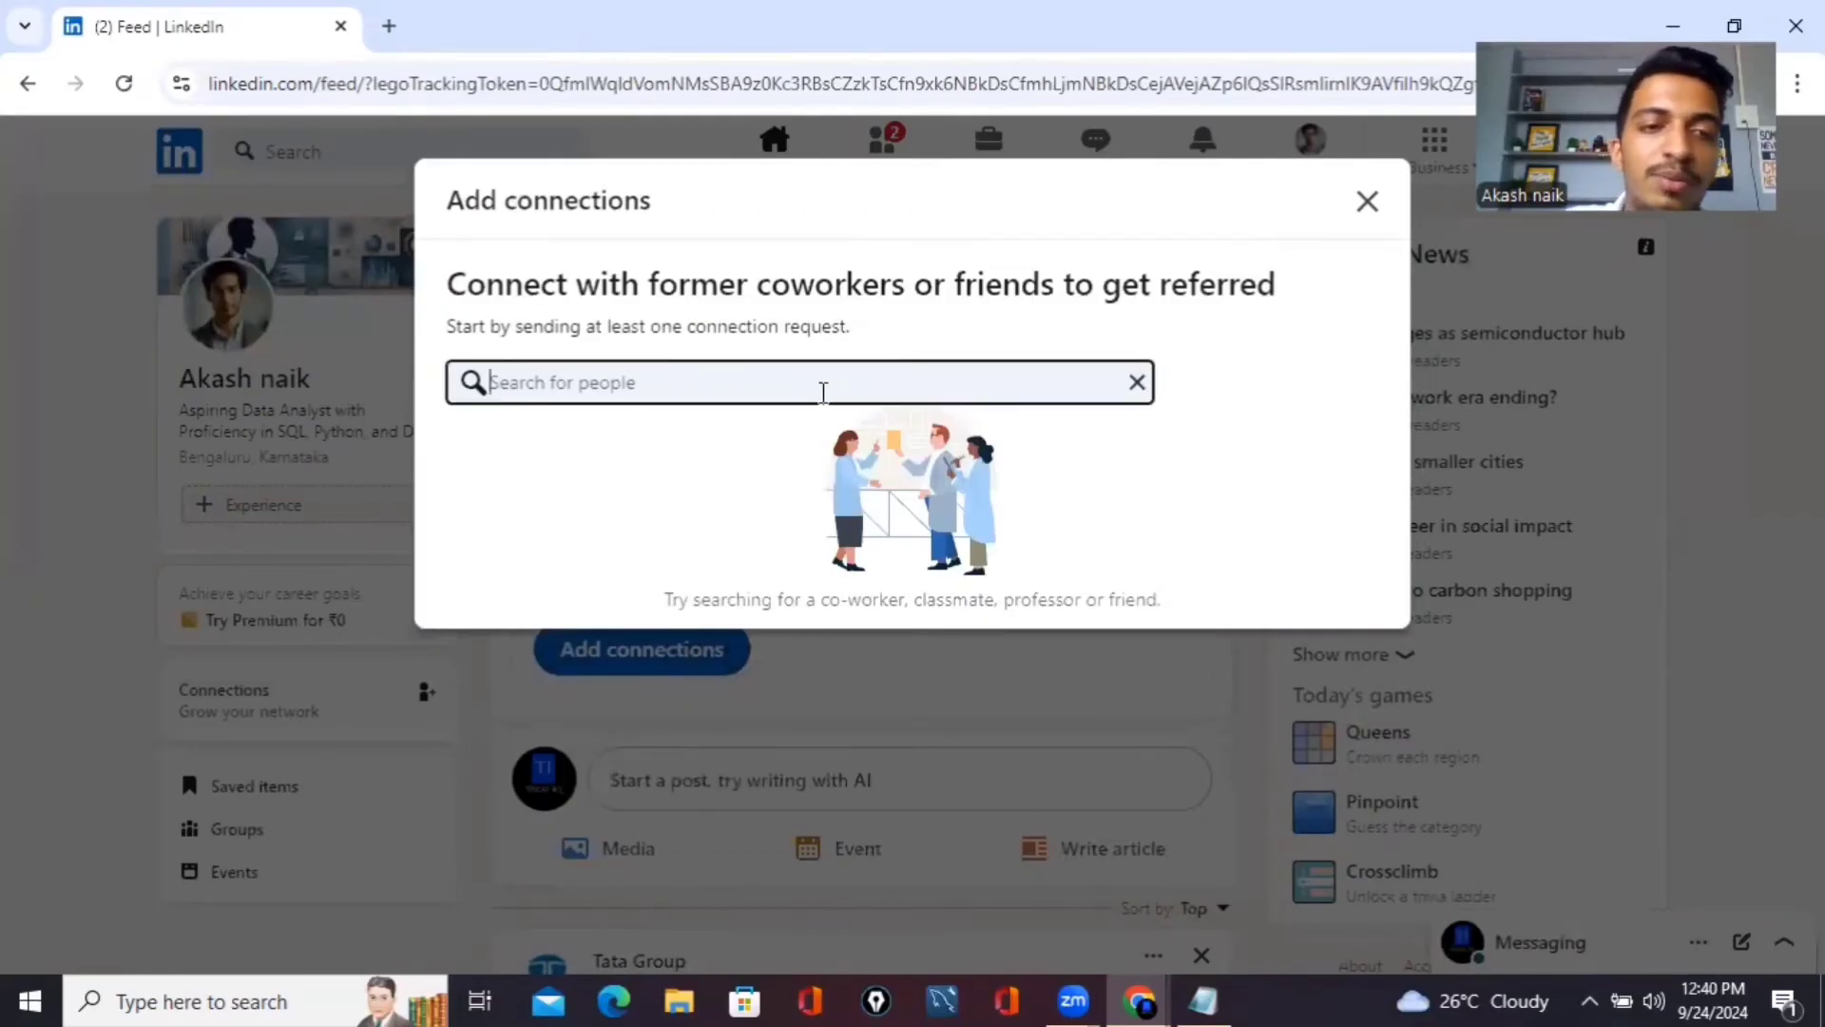
text(data)
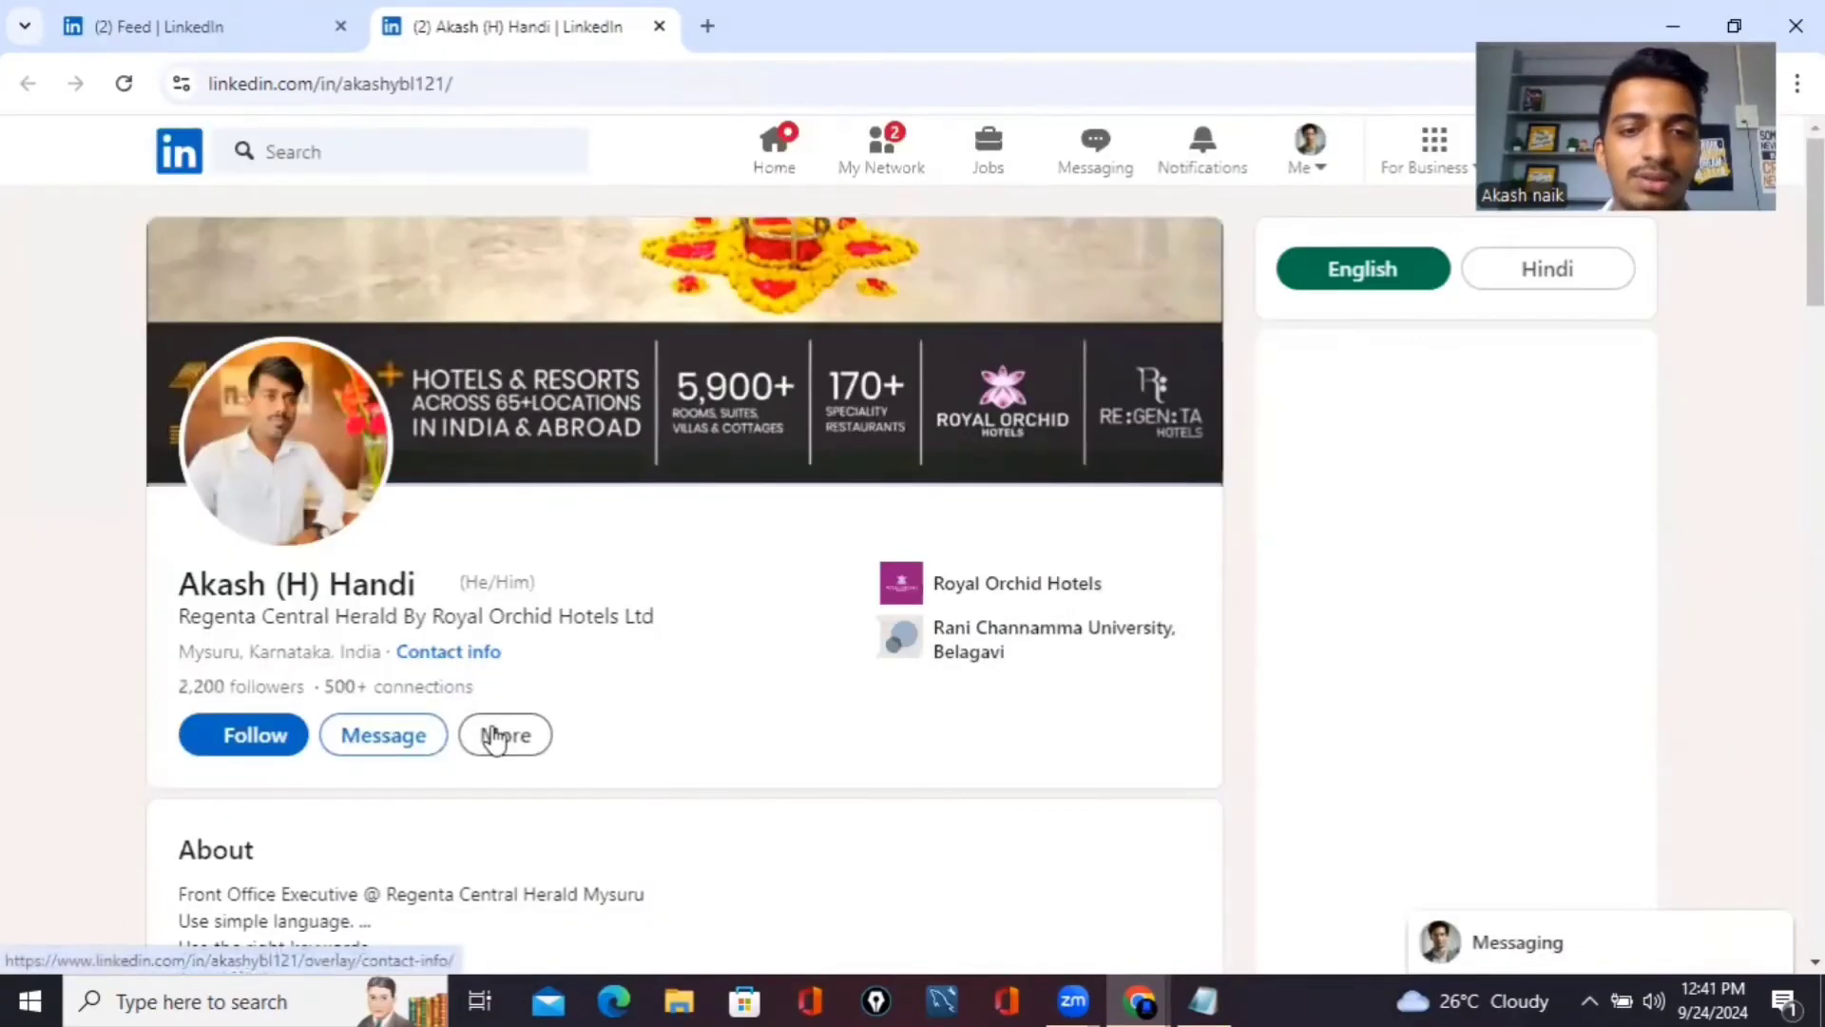
Send the front office executive a connection invitation without a note, dismiss the confirmation, and return to the home feed
click(493, 739)
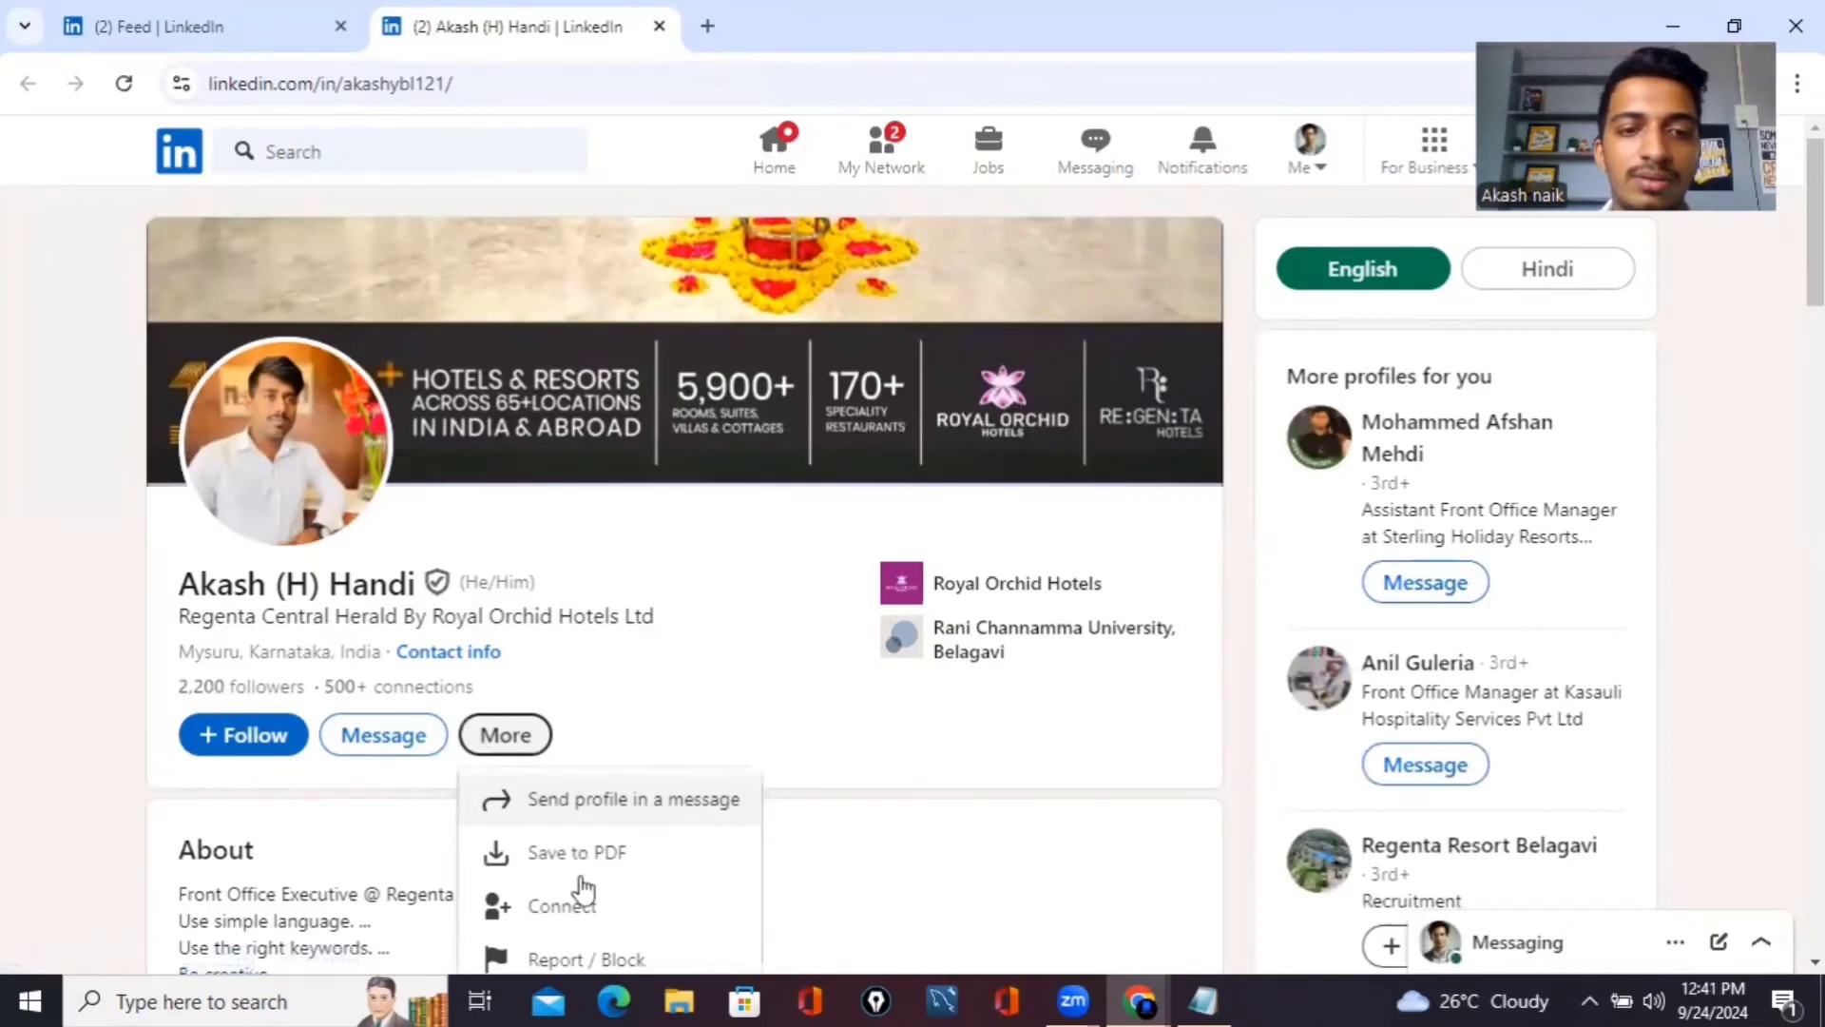
click(582, 908)
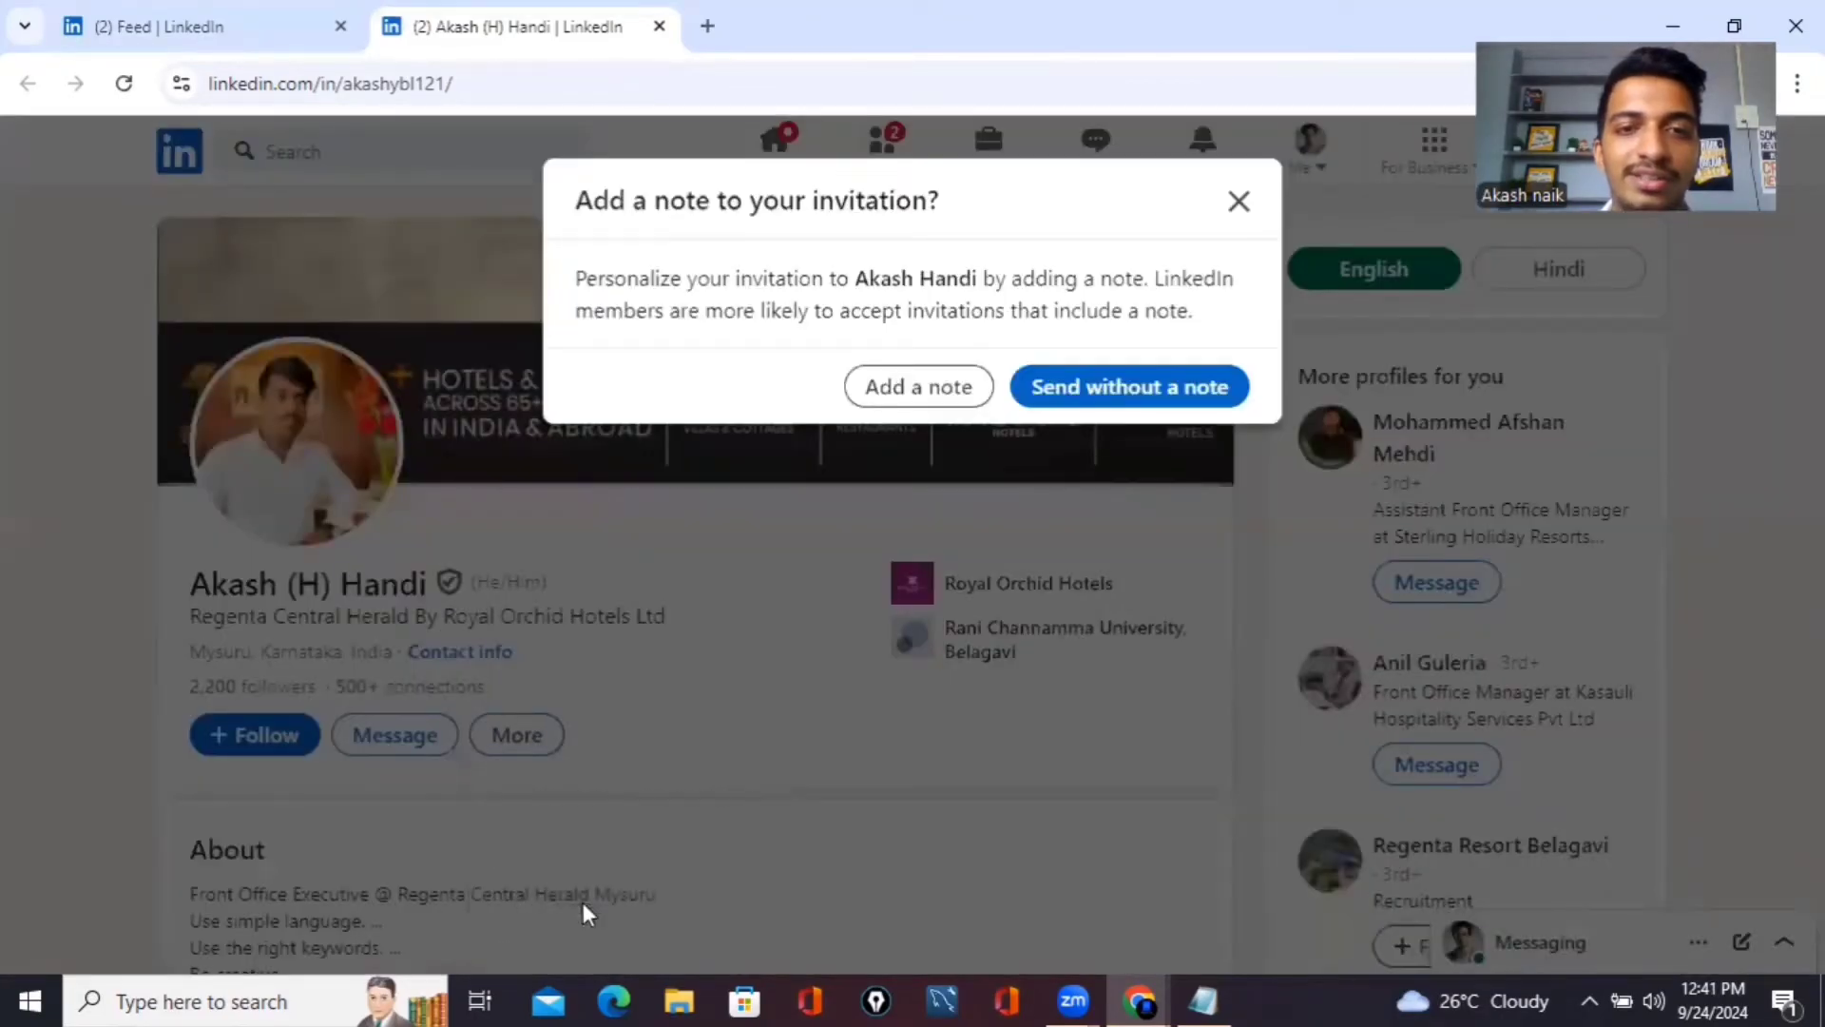
click(1088, 390)
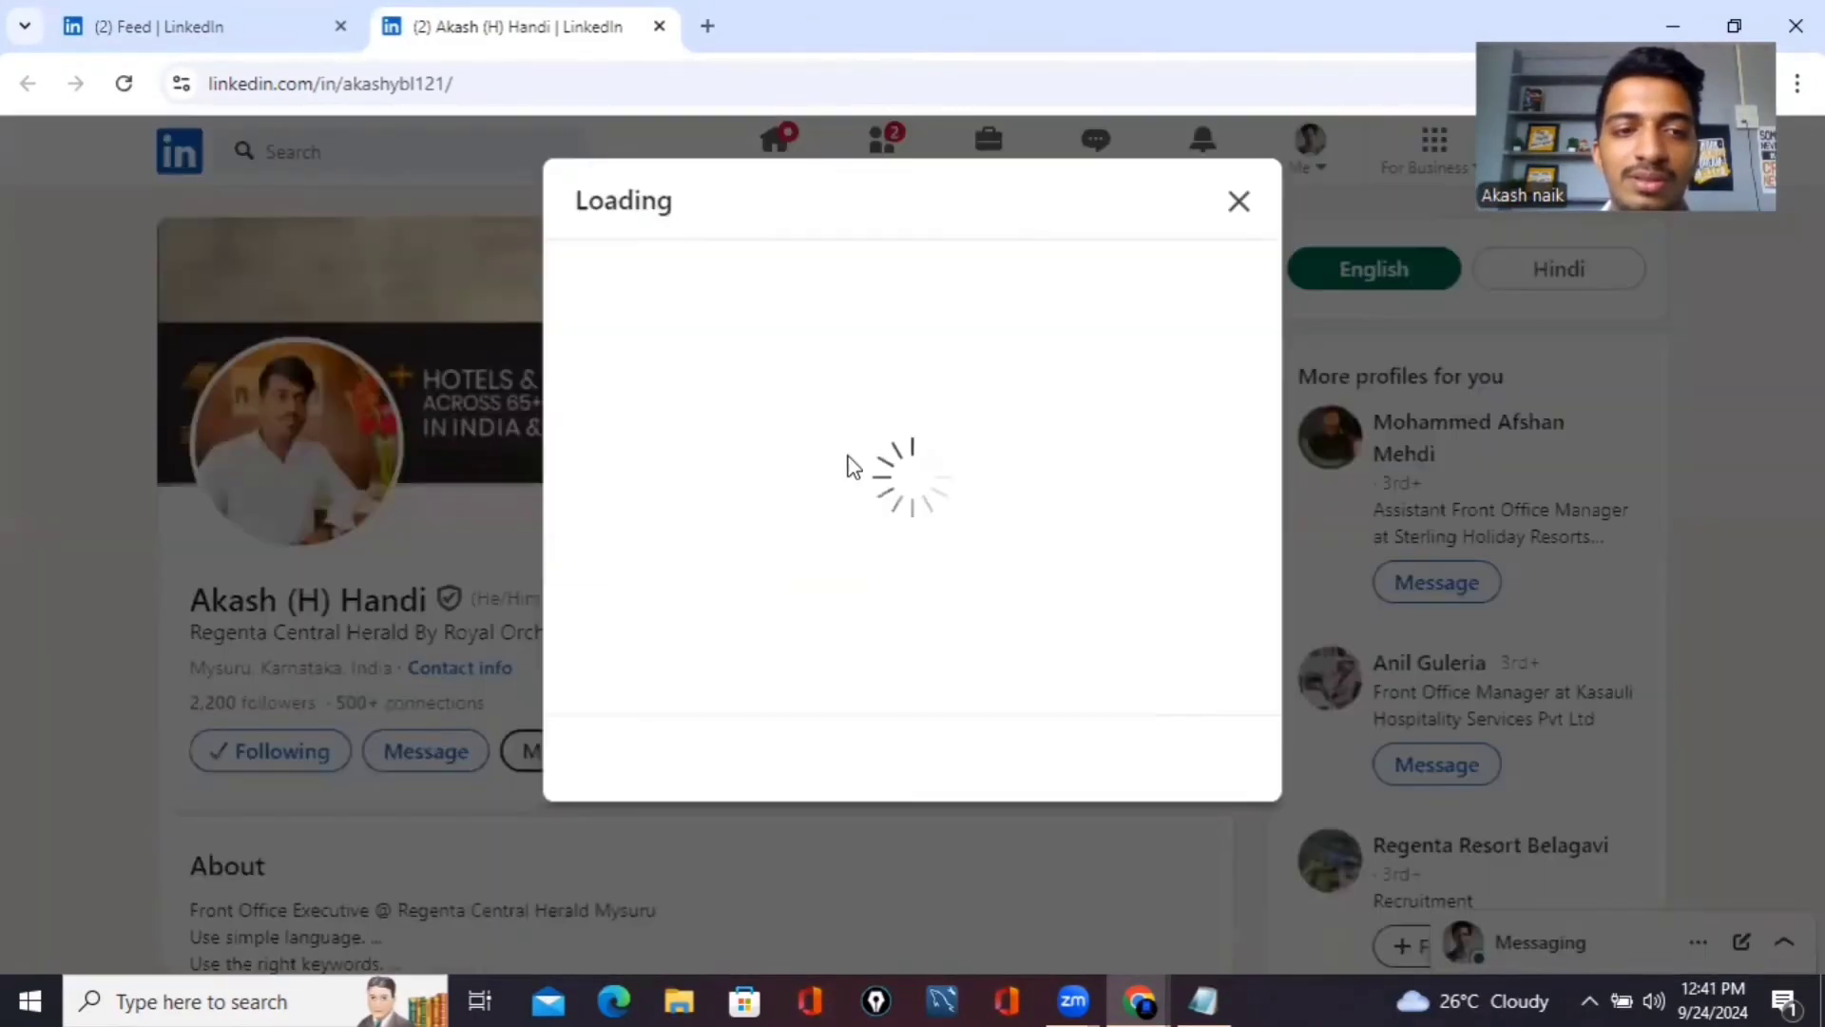
click(1239, 203)
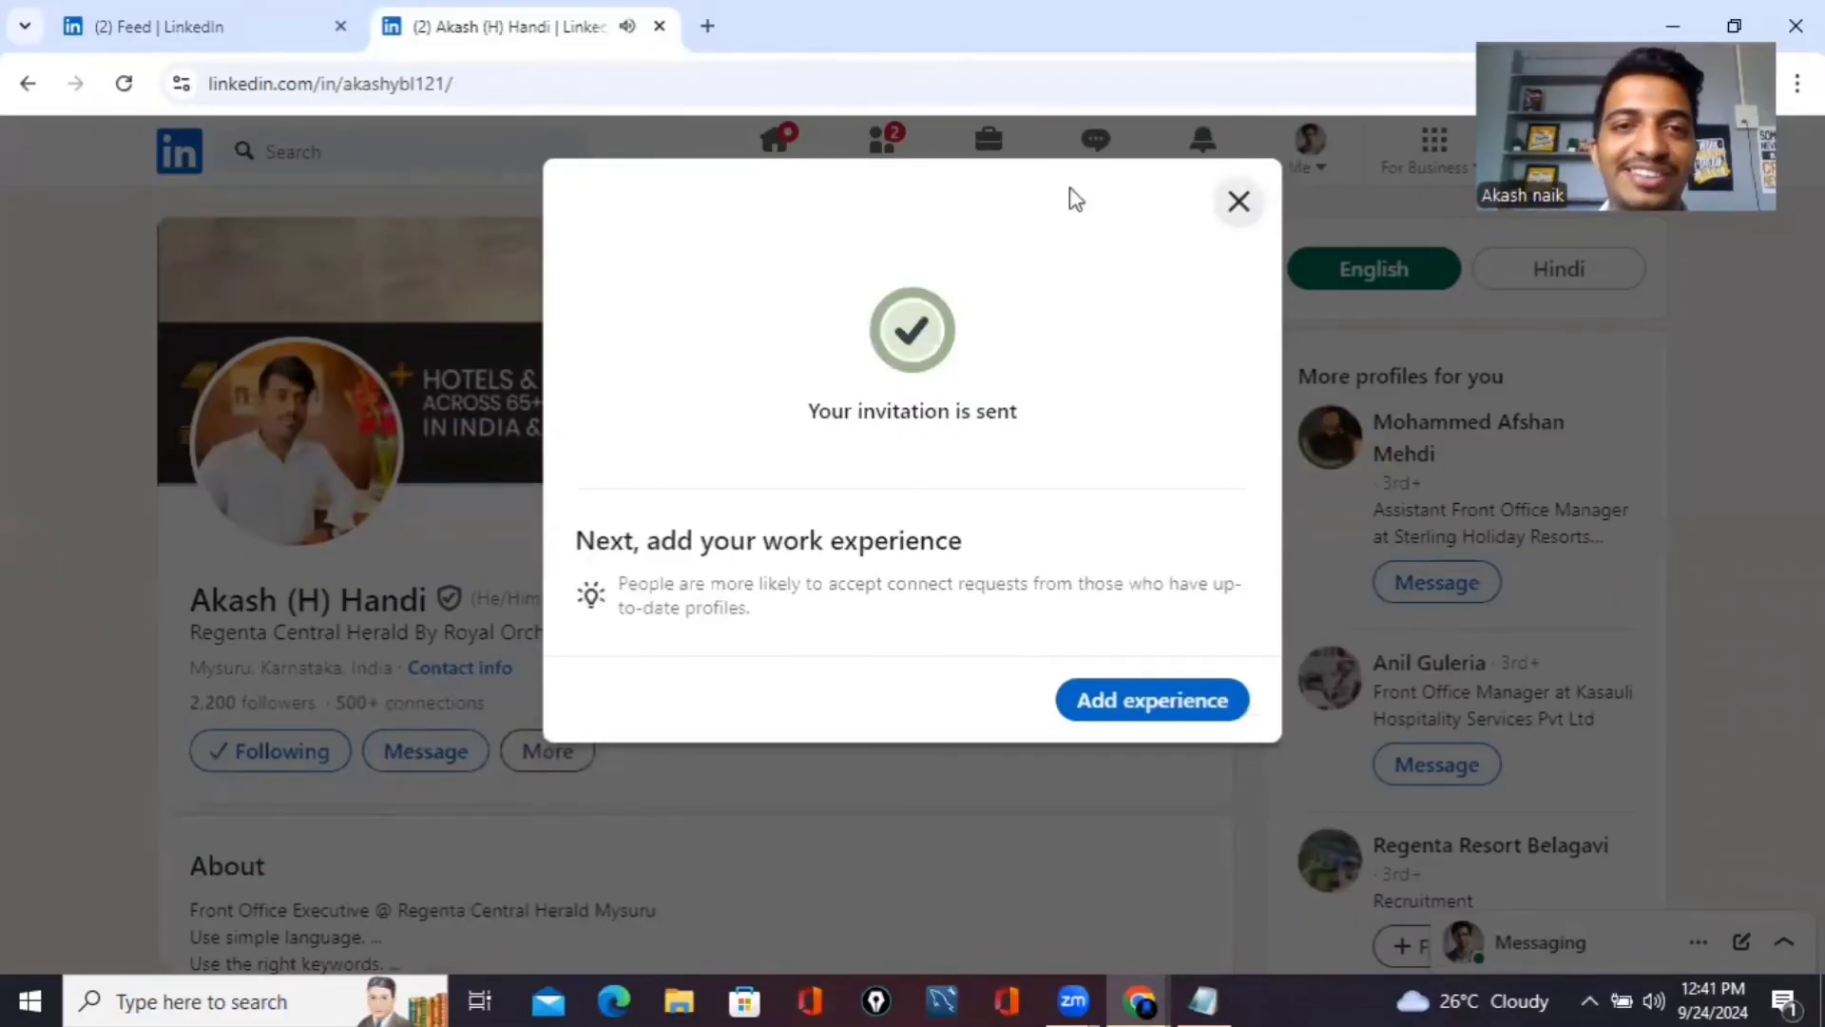
click(777, 167)
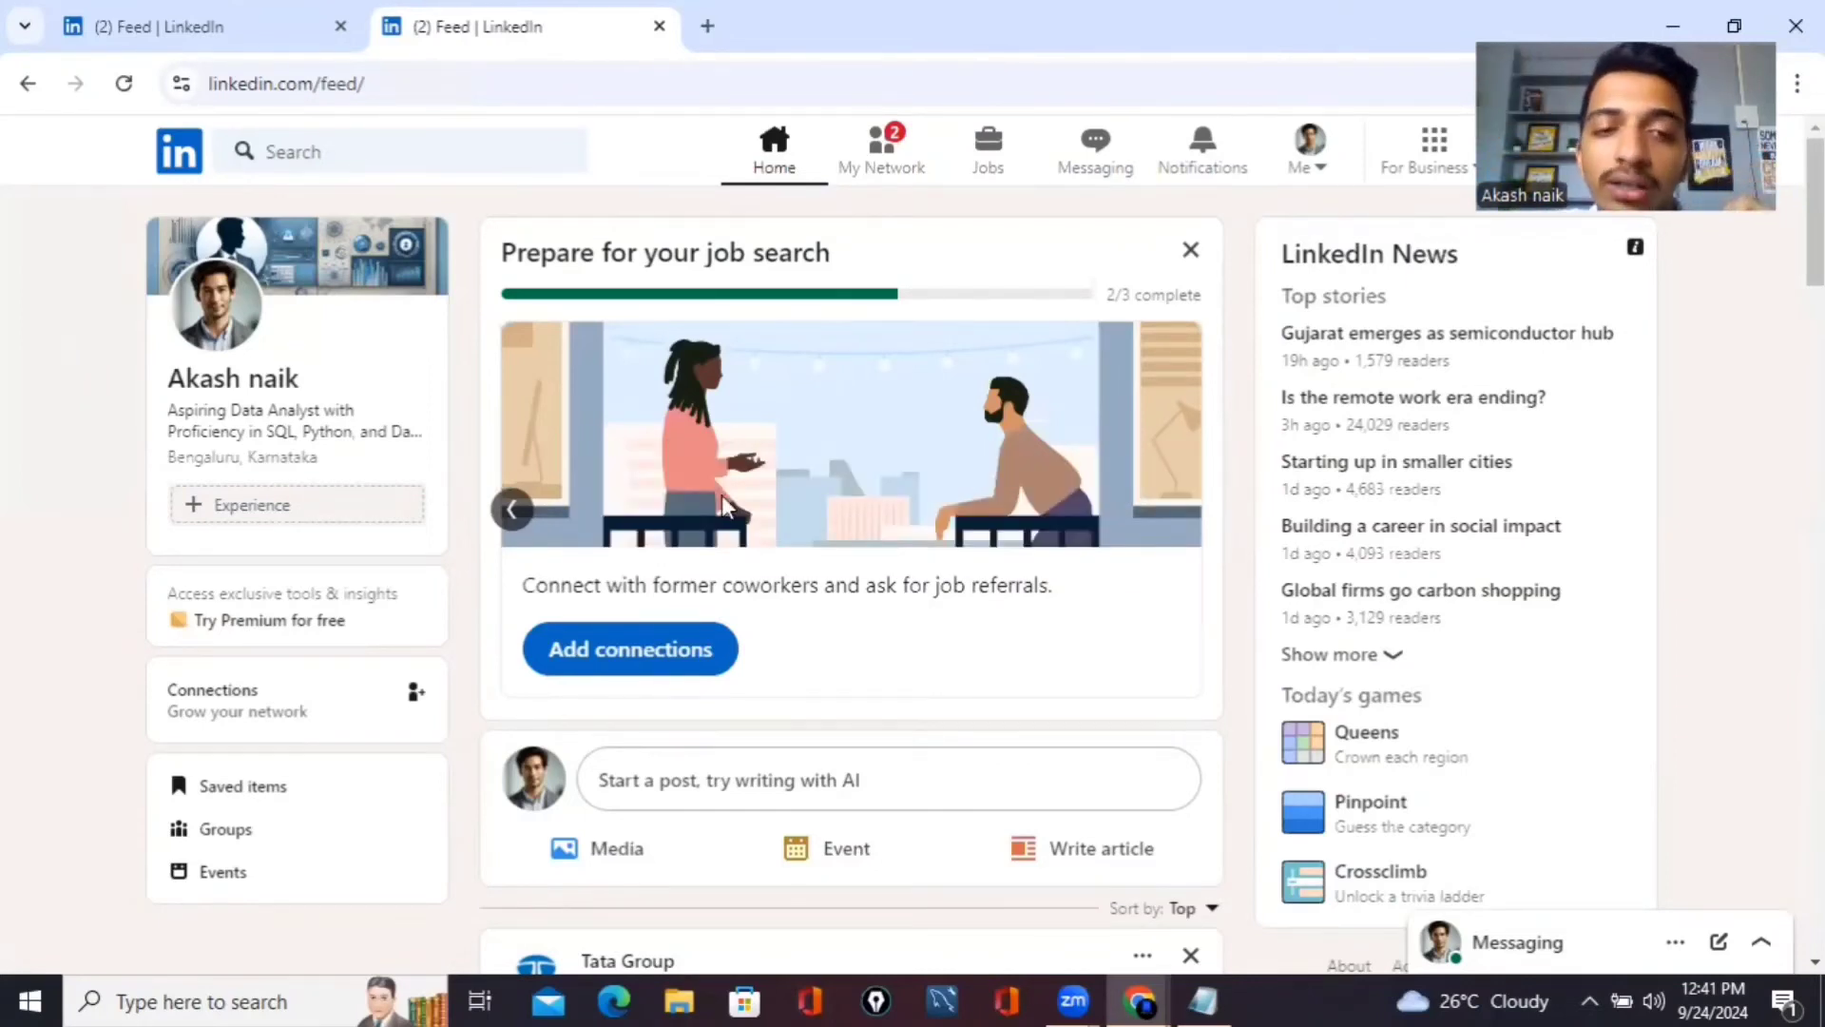
click(612, 853)
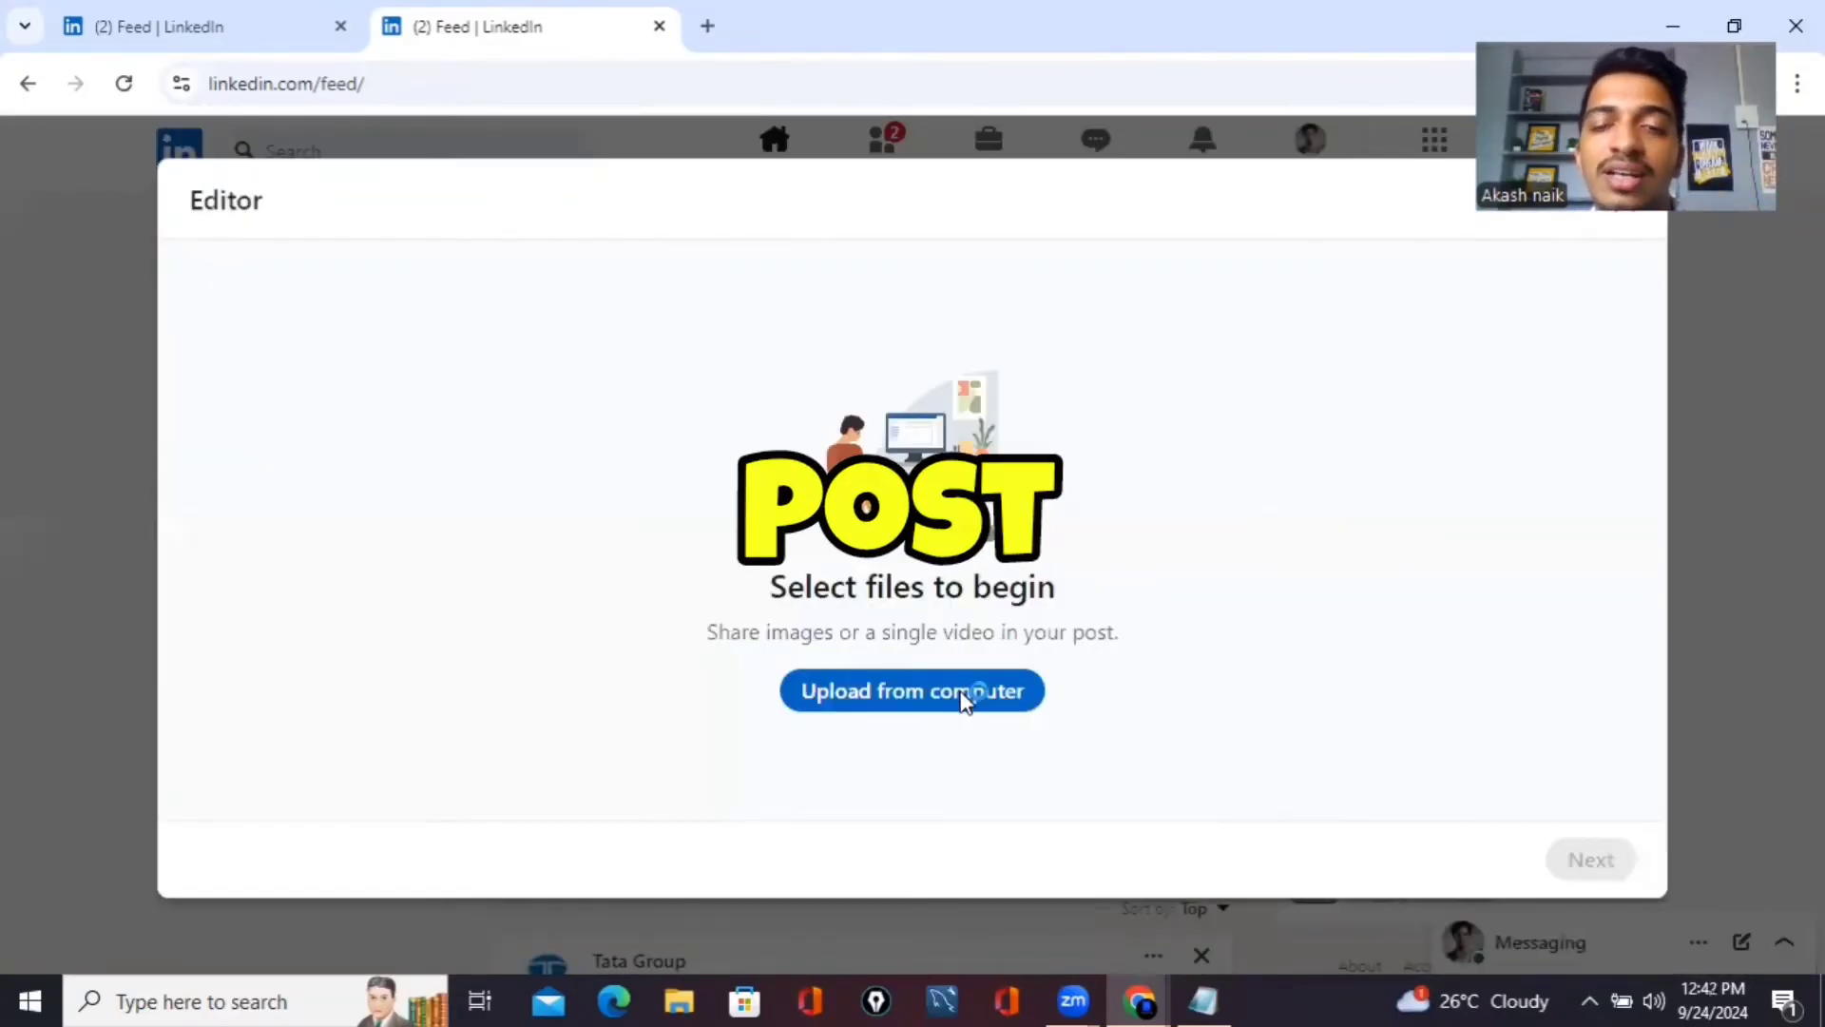
click(1145, 603)
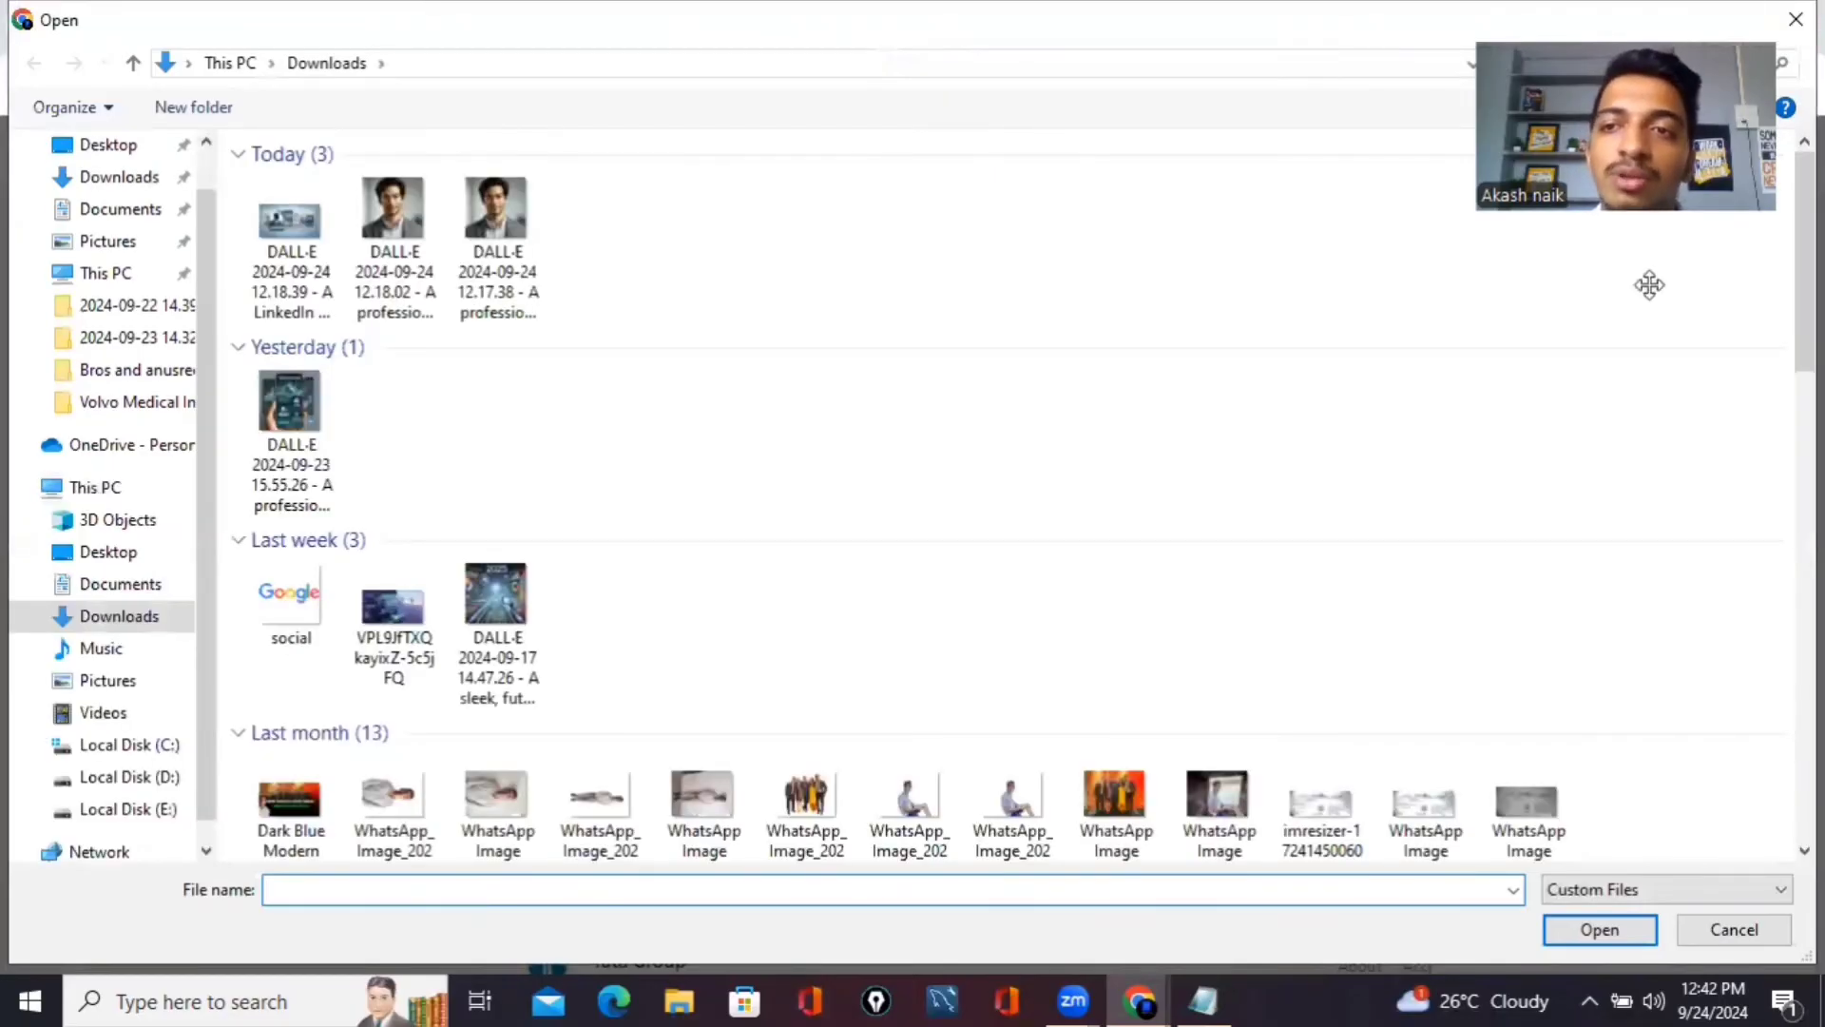
key(Escape)
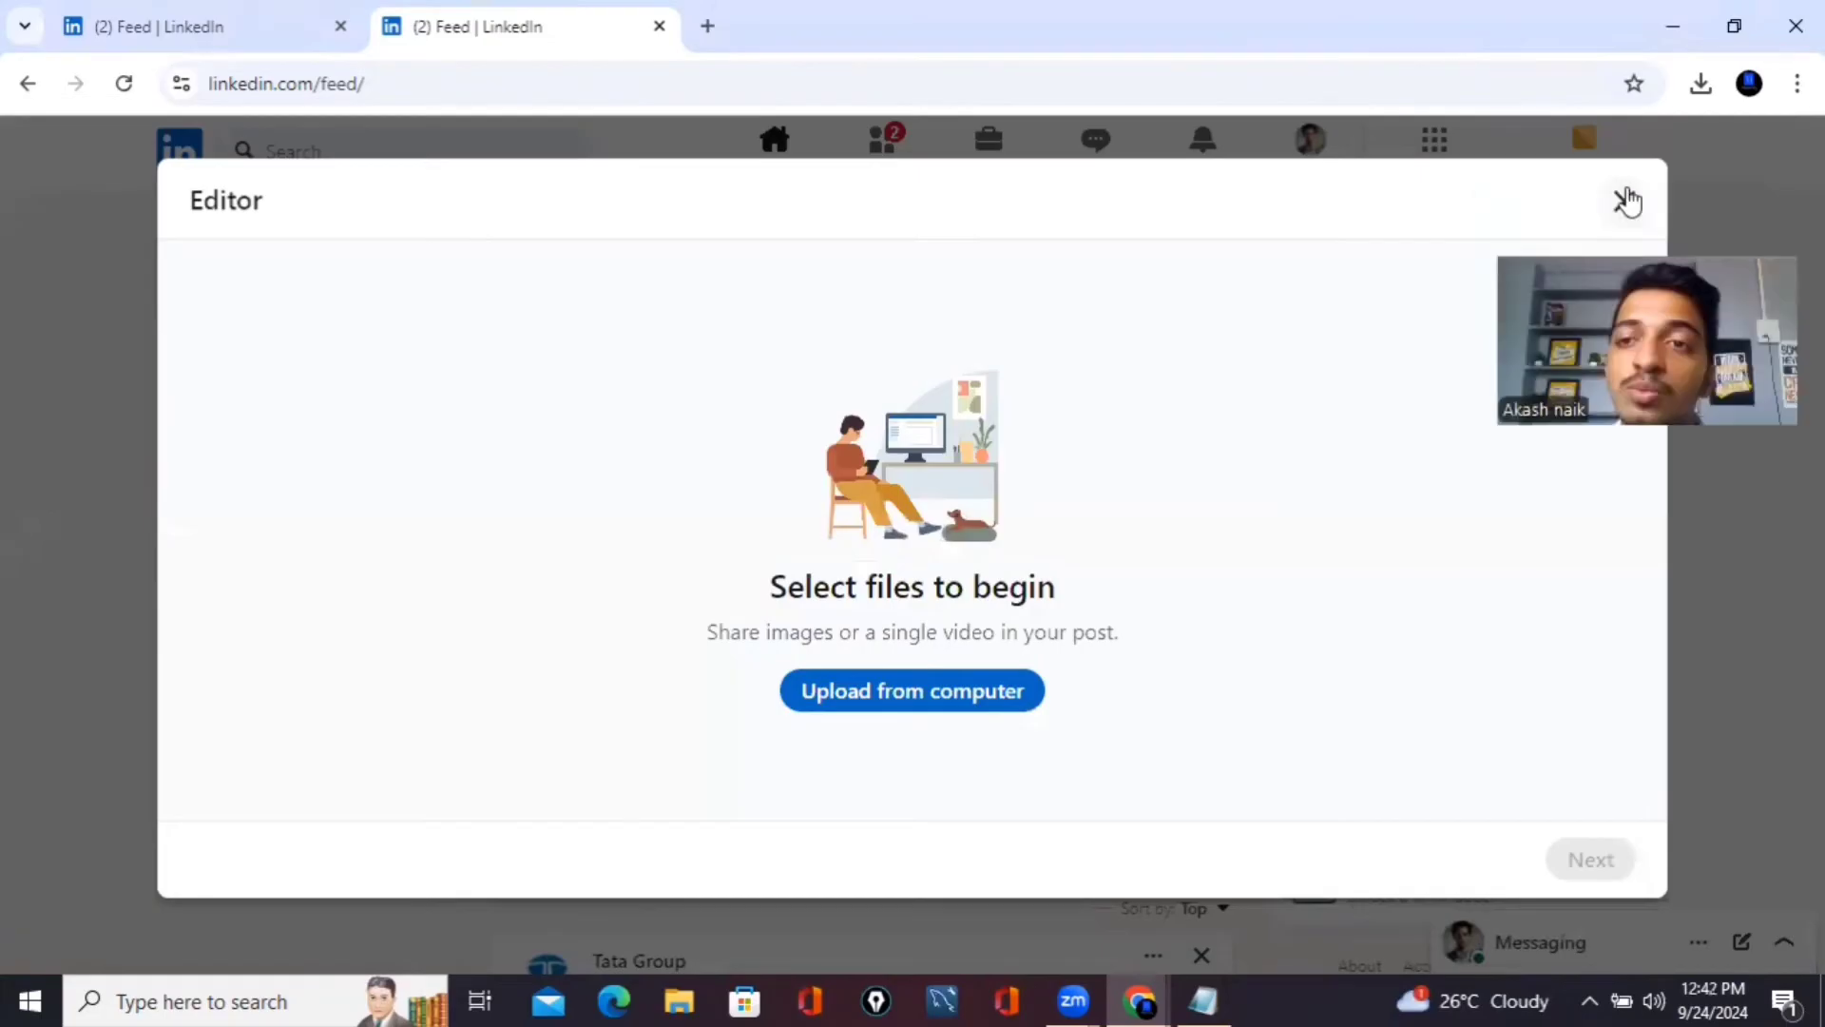
click(1626, 202)
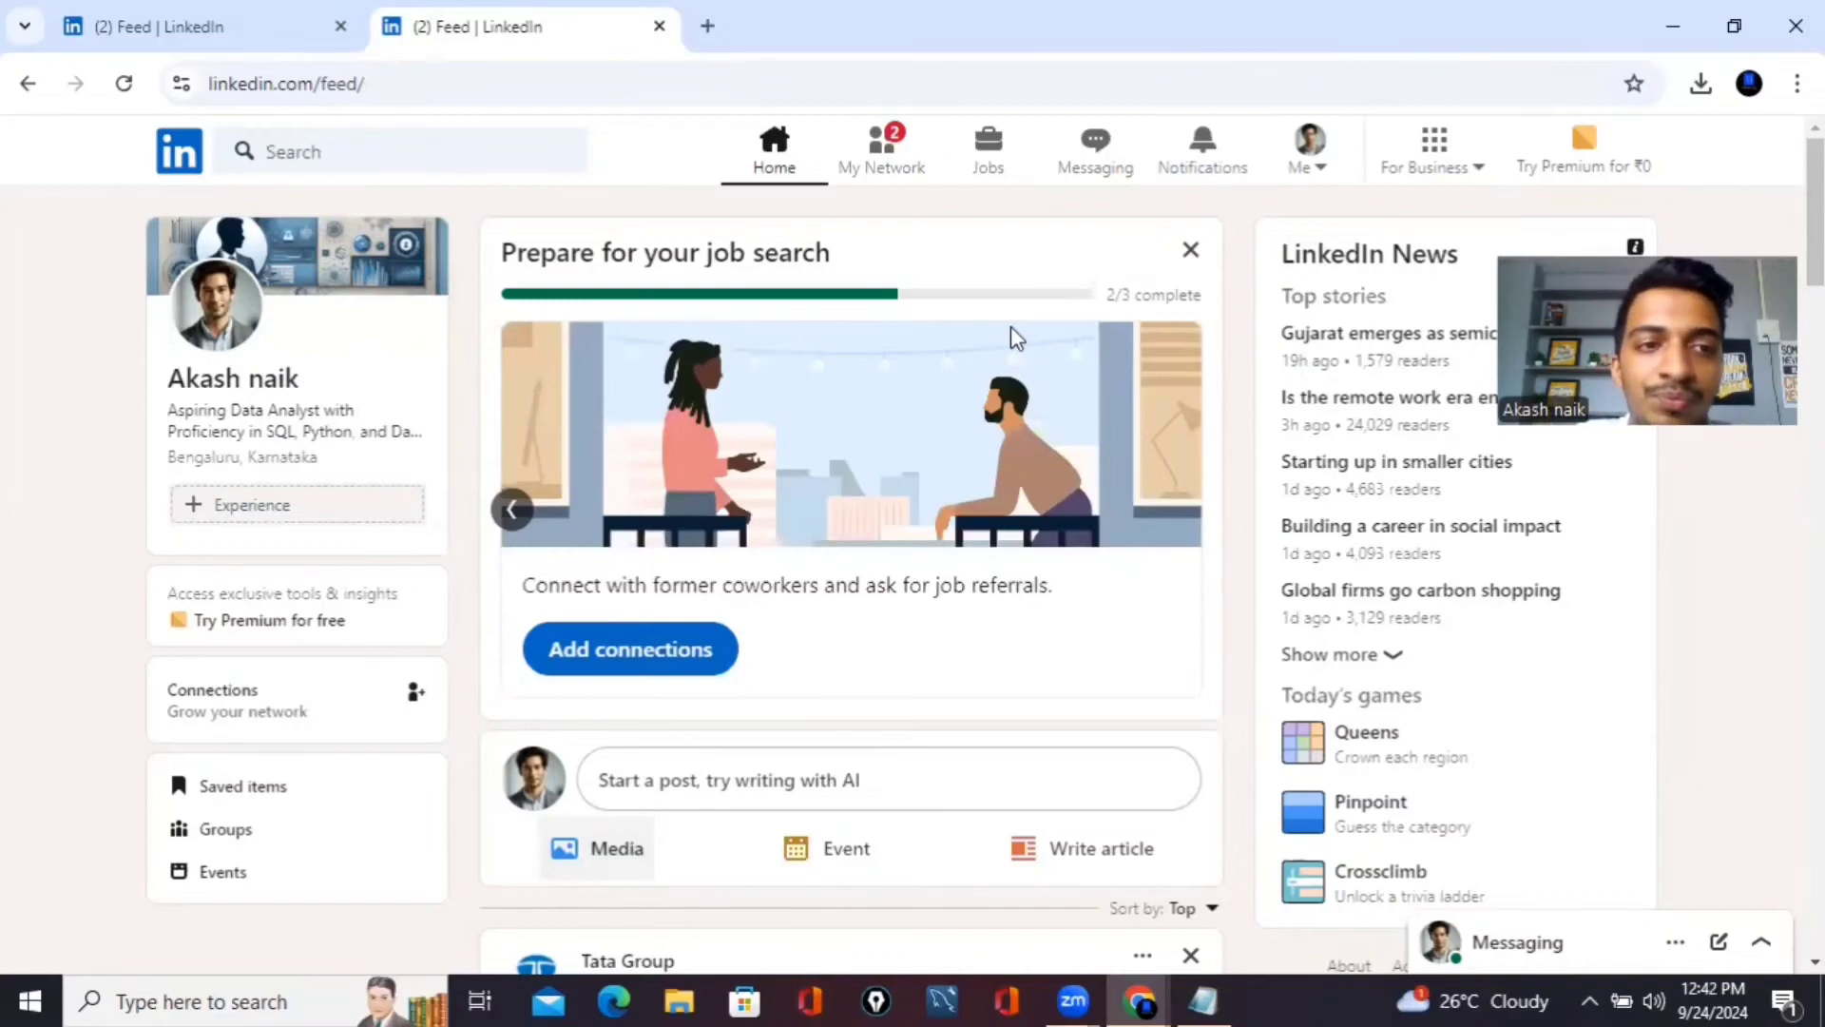
Start a new experience entry on the profile with the title Data Analyst and the employment type Self-employed
click(274, 503)
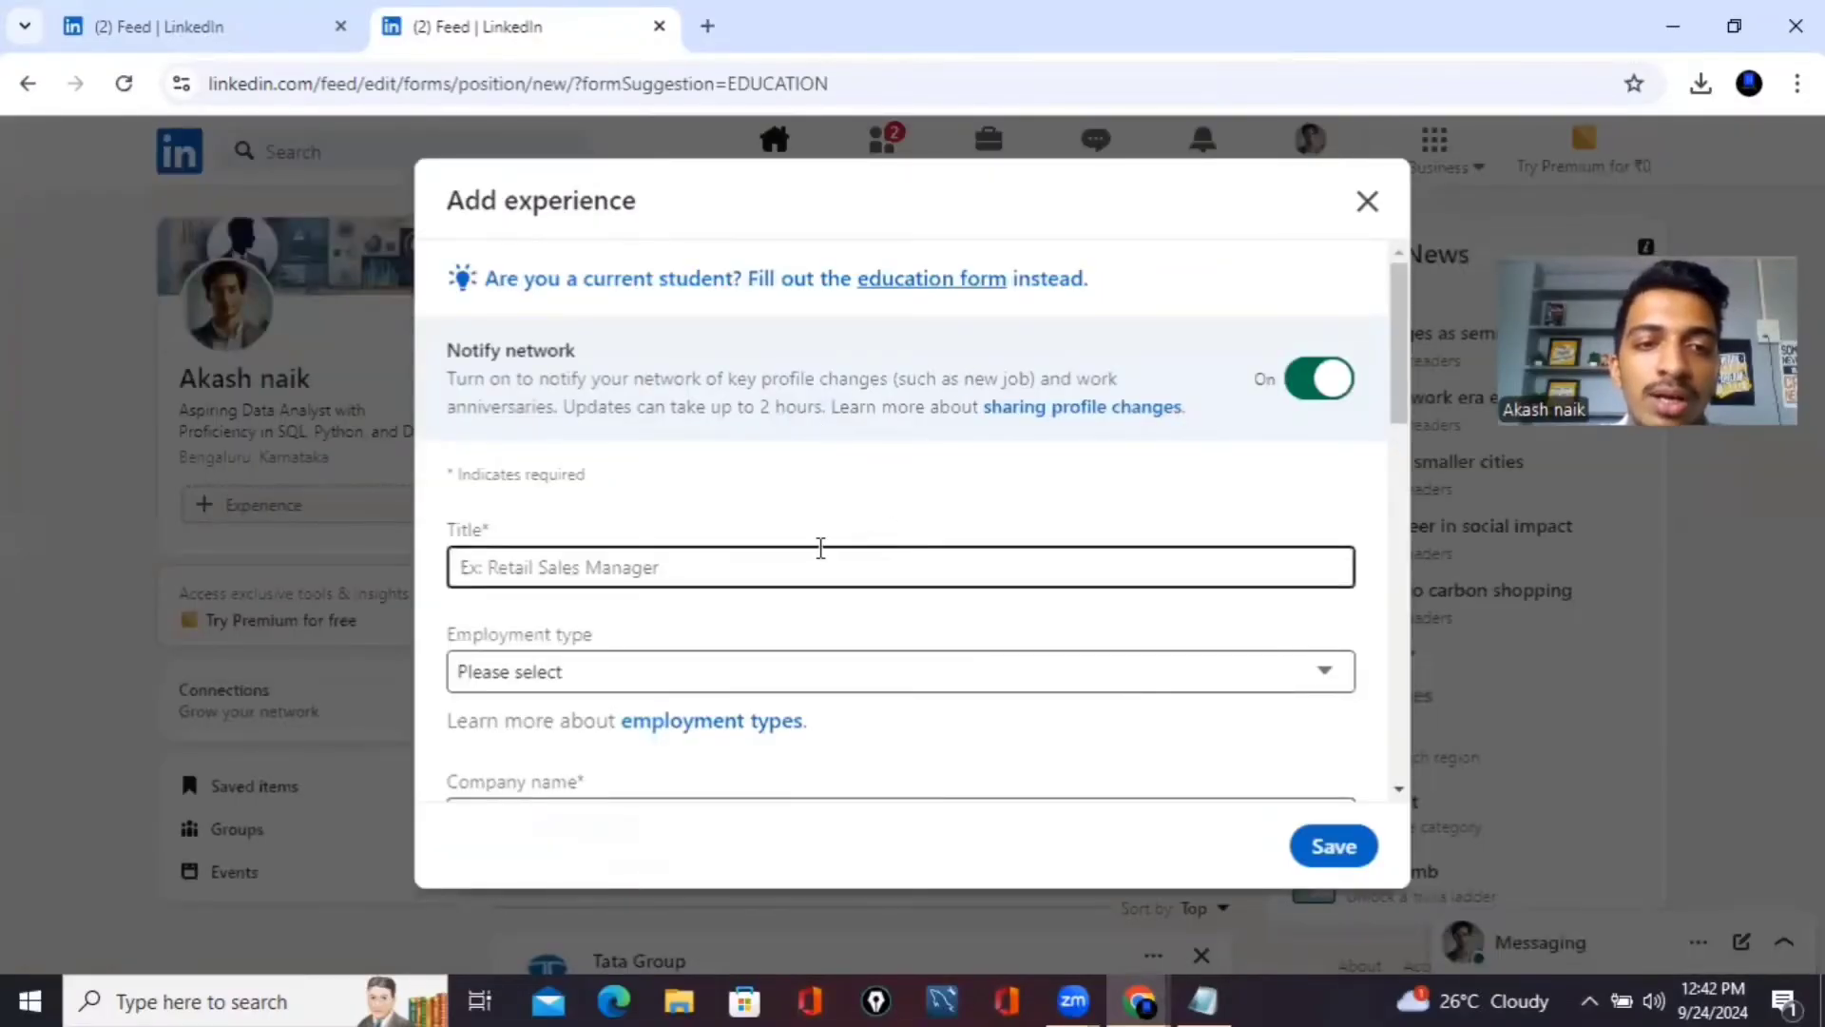
scroll(819, 543, down, 1)
click(638, 441)
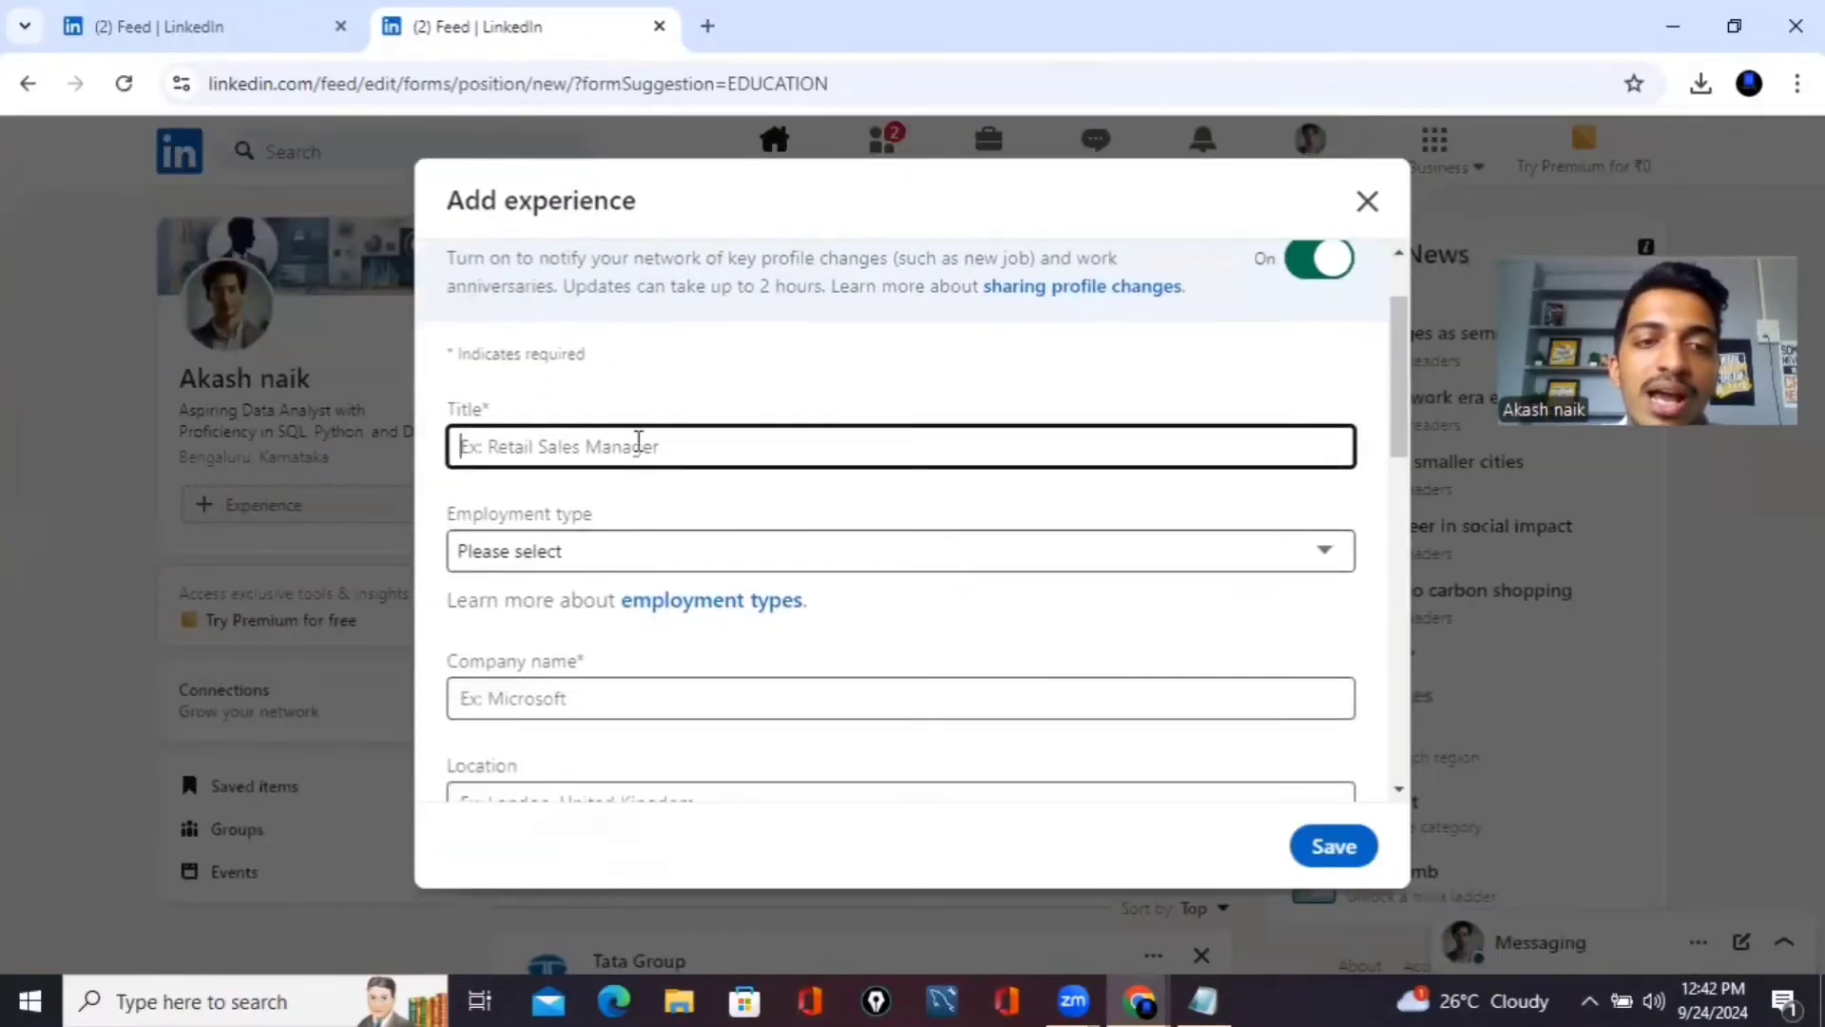
click(756, 560)
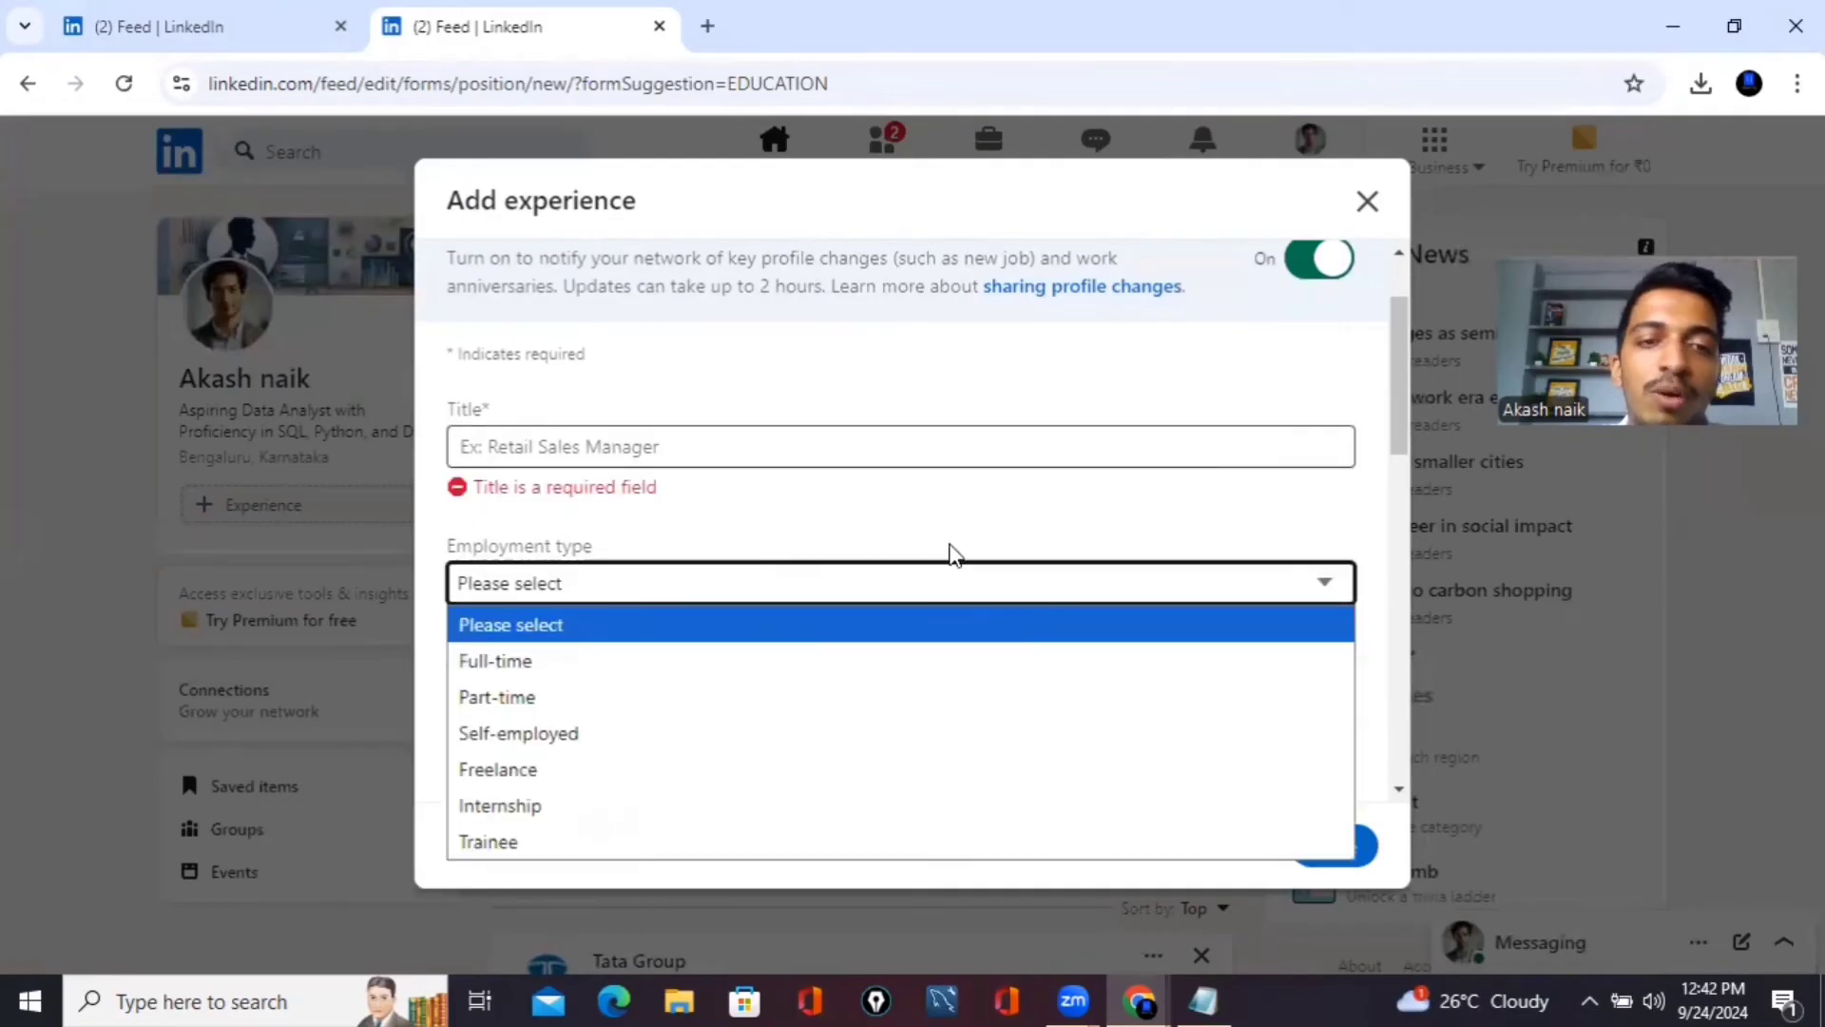
click(619, 733)
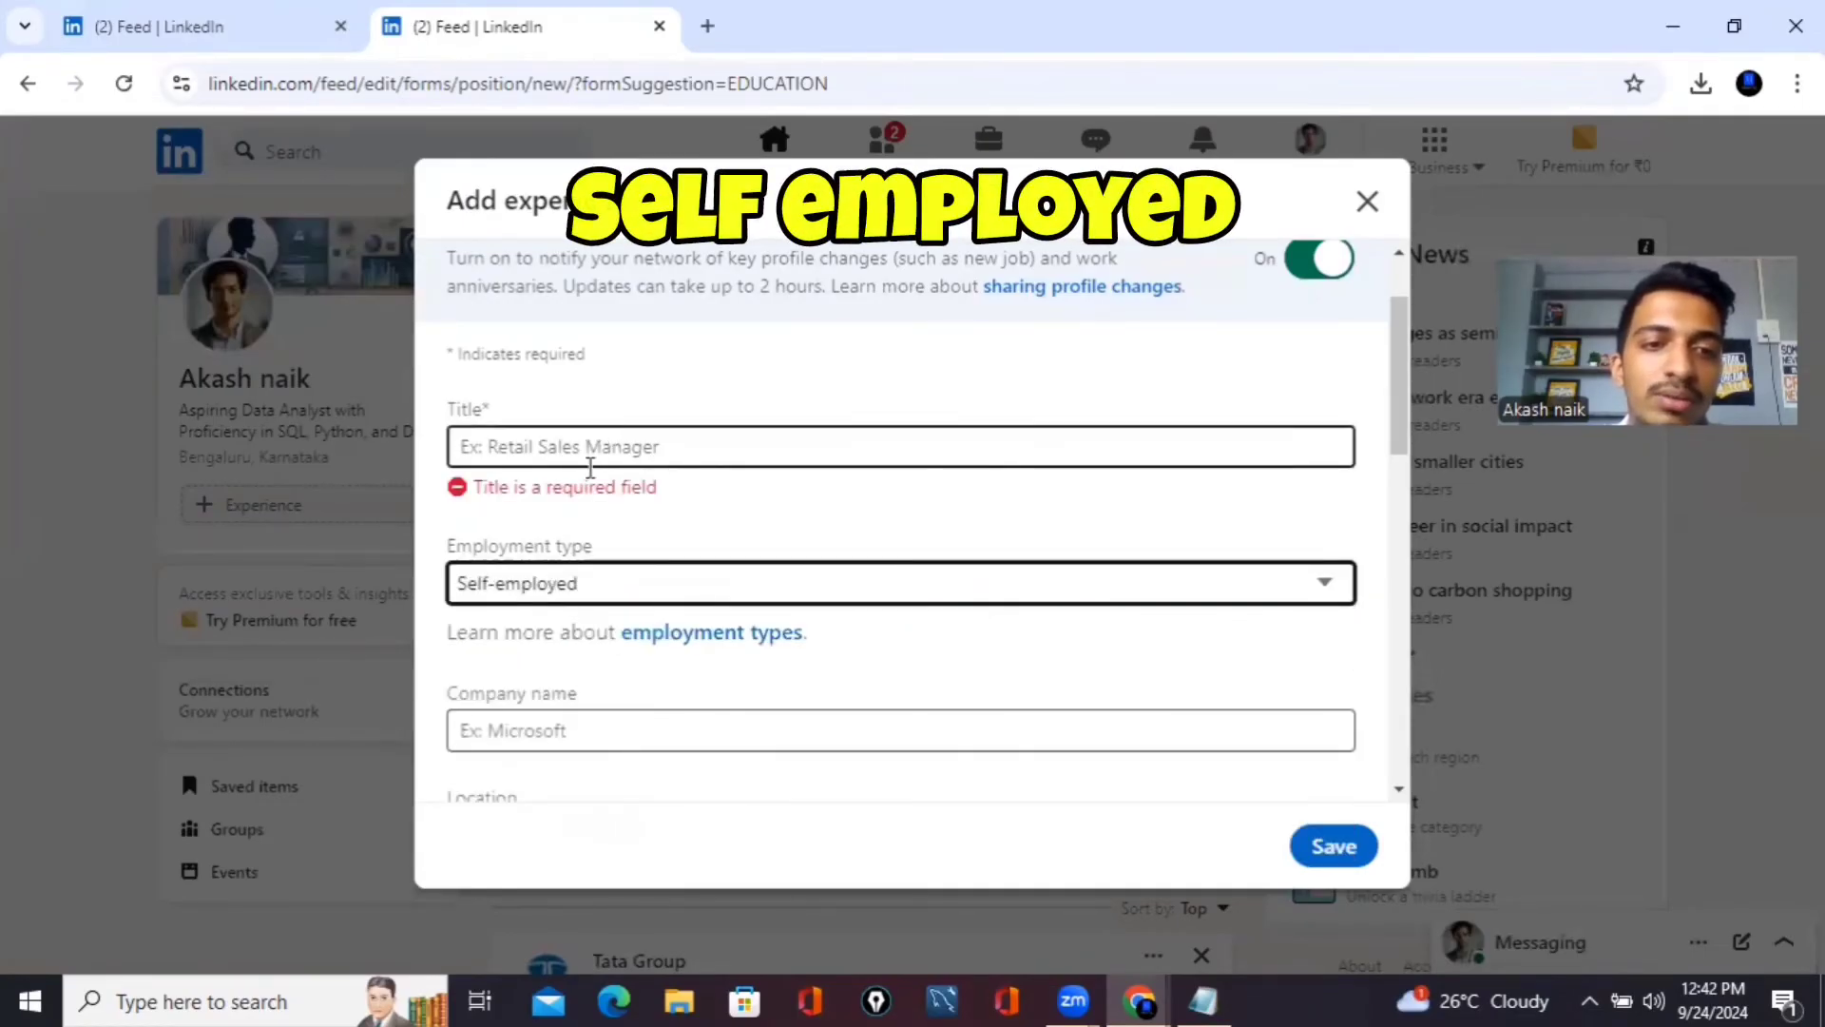
click(590, 444)
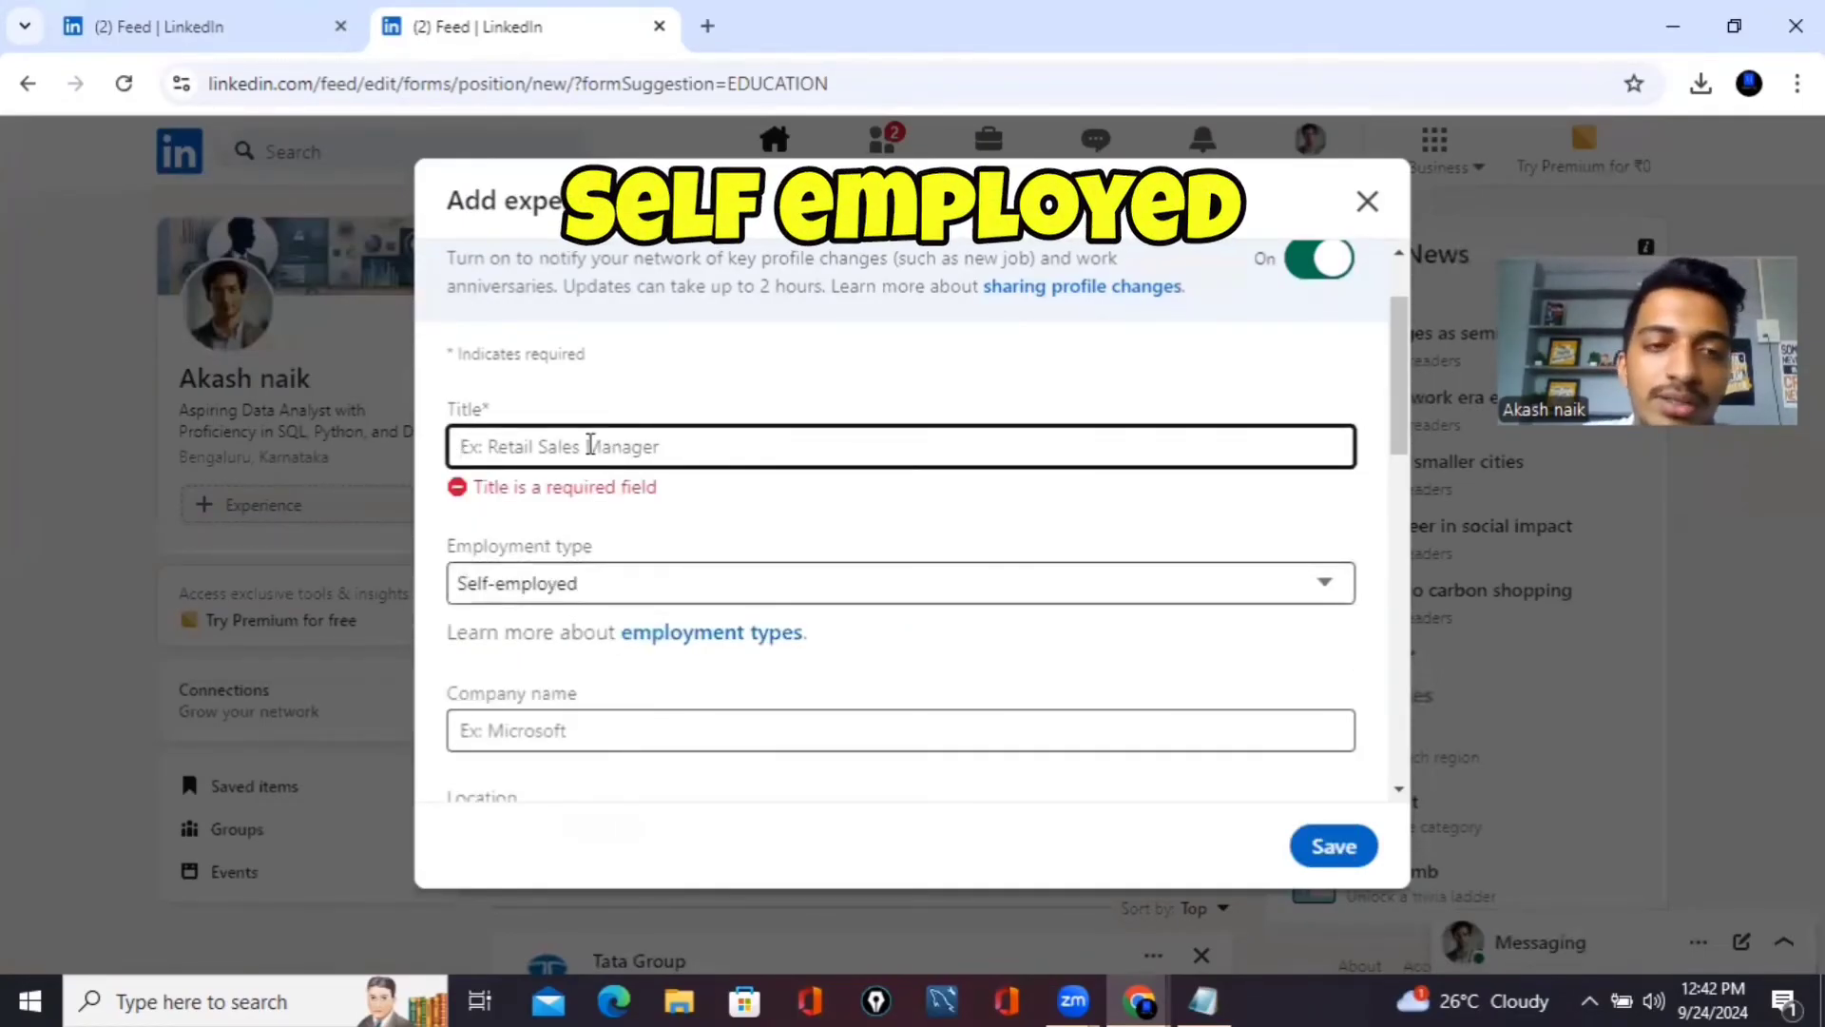
text(Data Analyst)
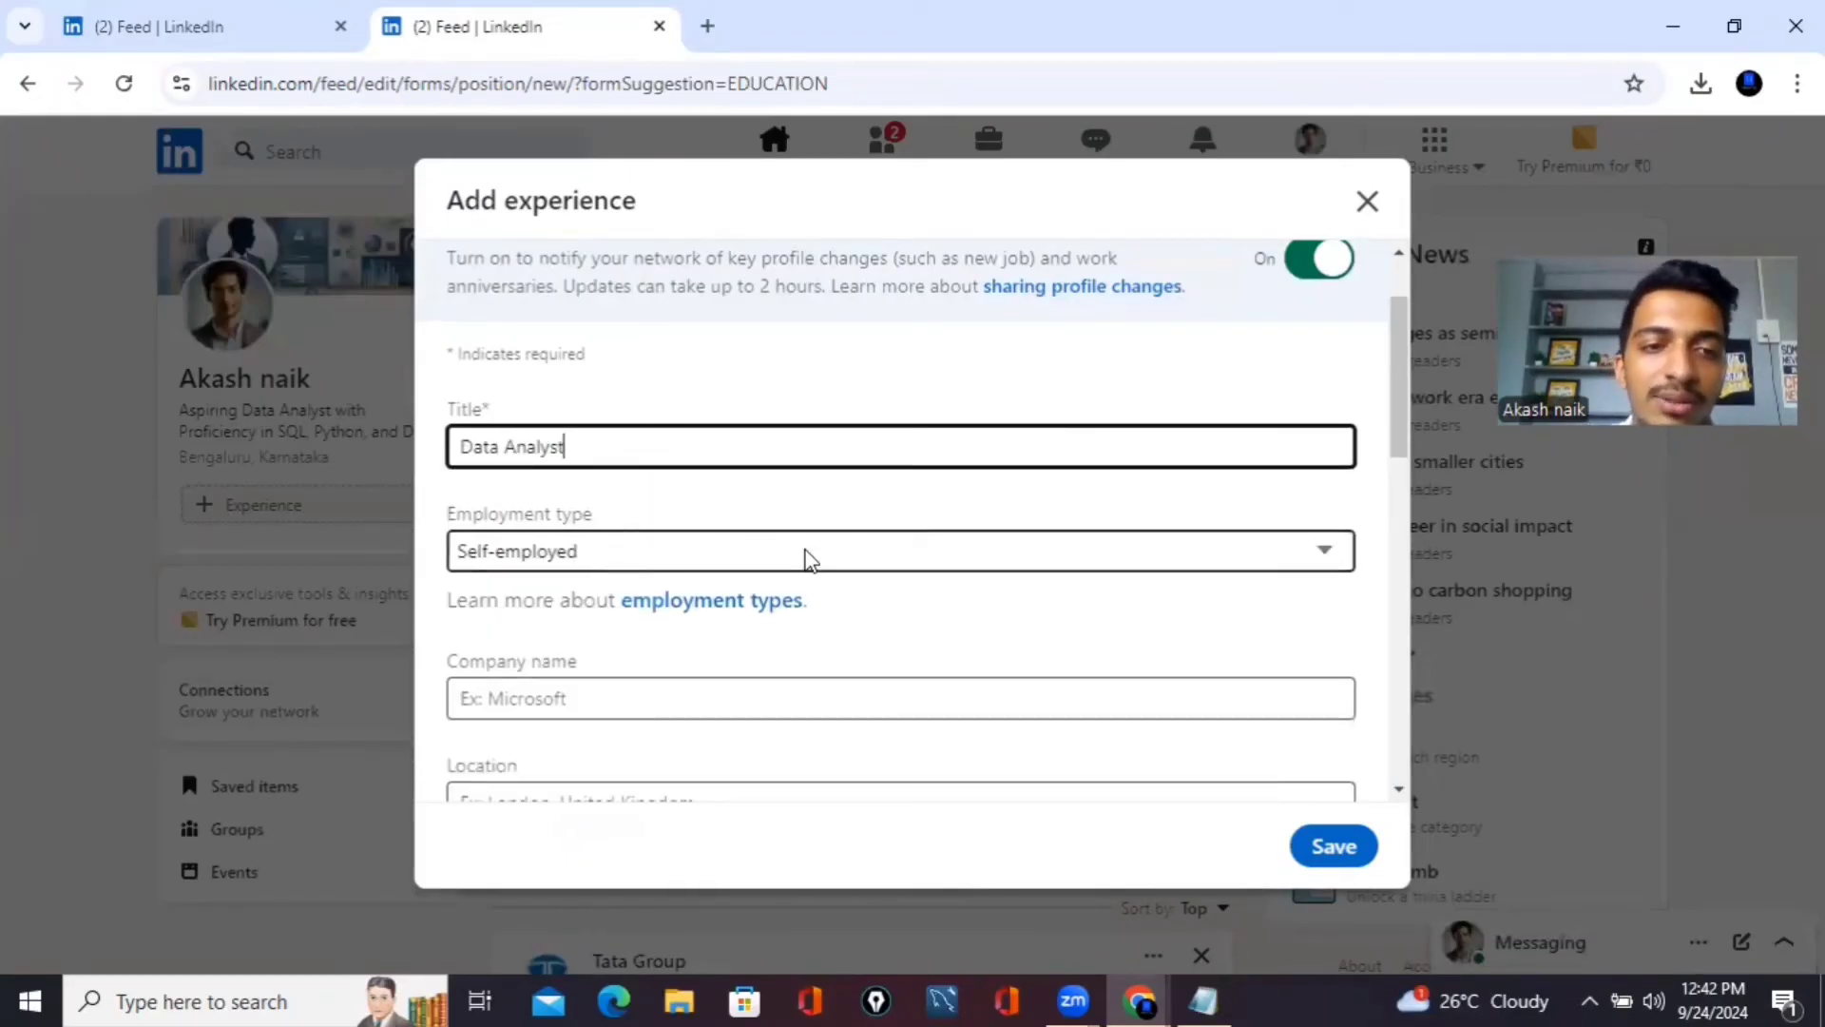
Set the experience's location to India and its location type to Remote
scroll(804, 559, down, 2)
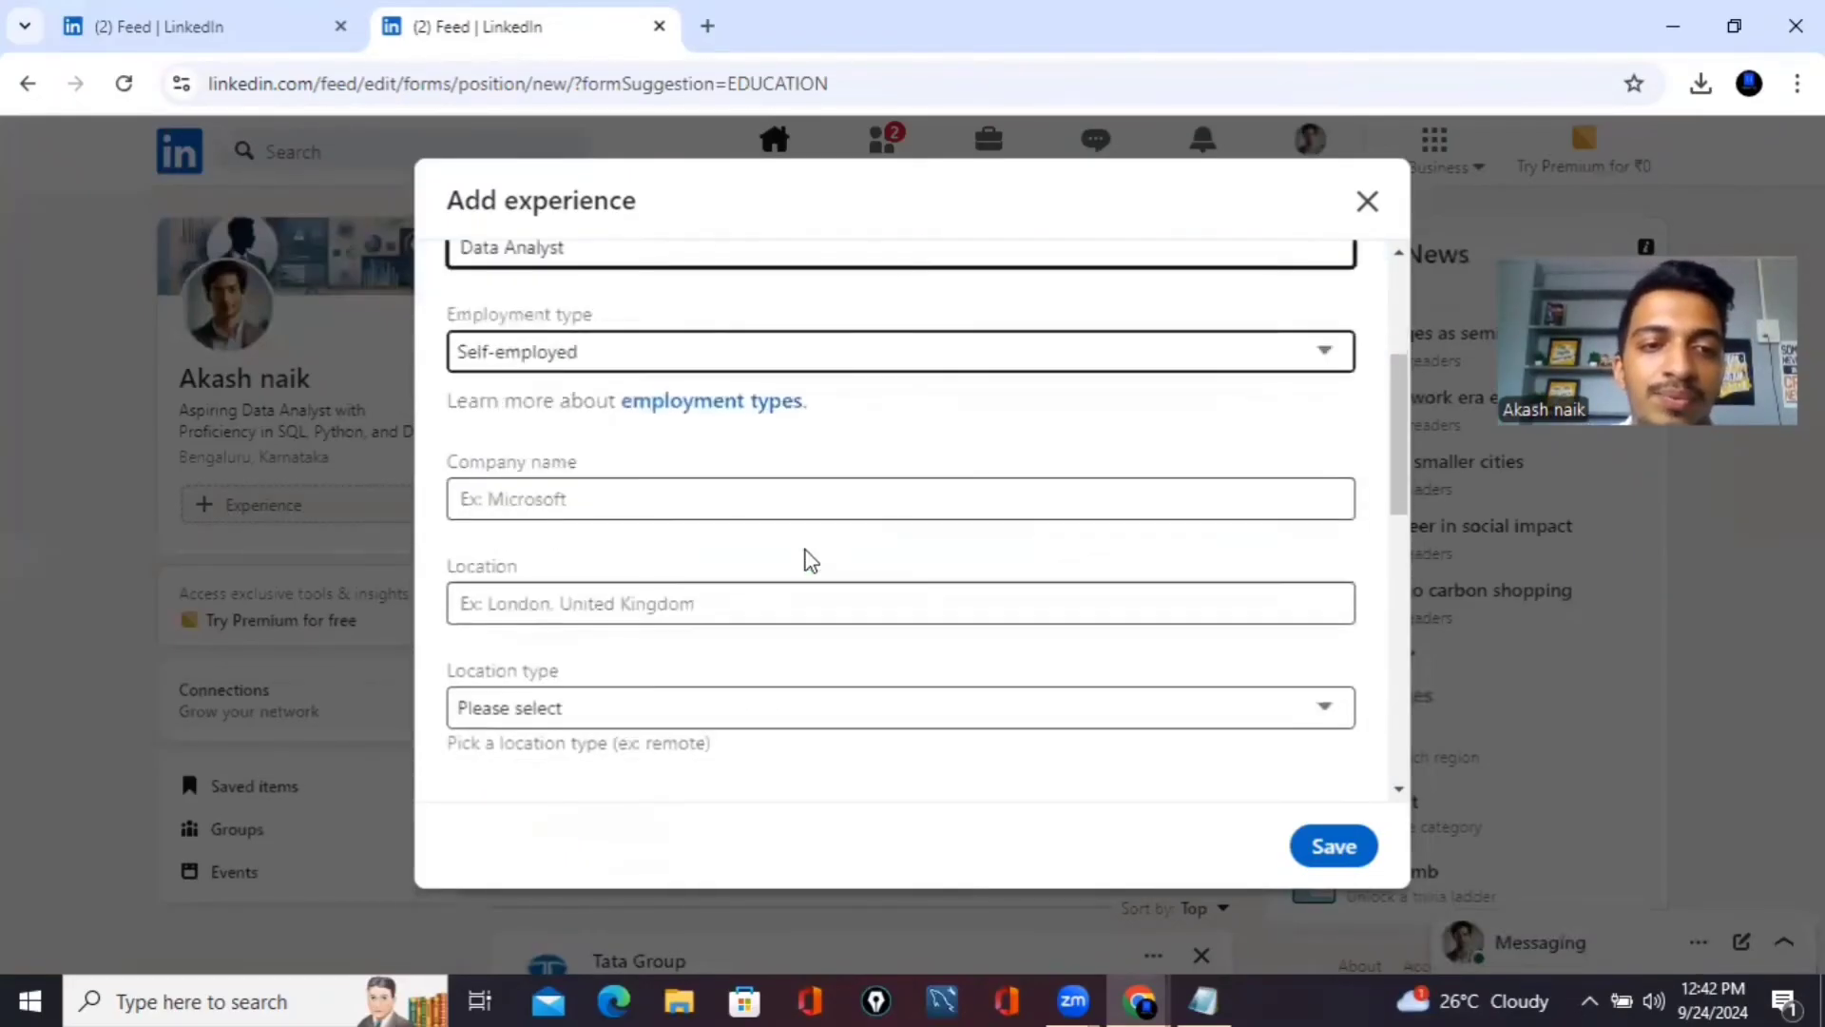
scroll(654, 504, down, 1)
click(654, 502)
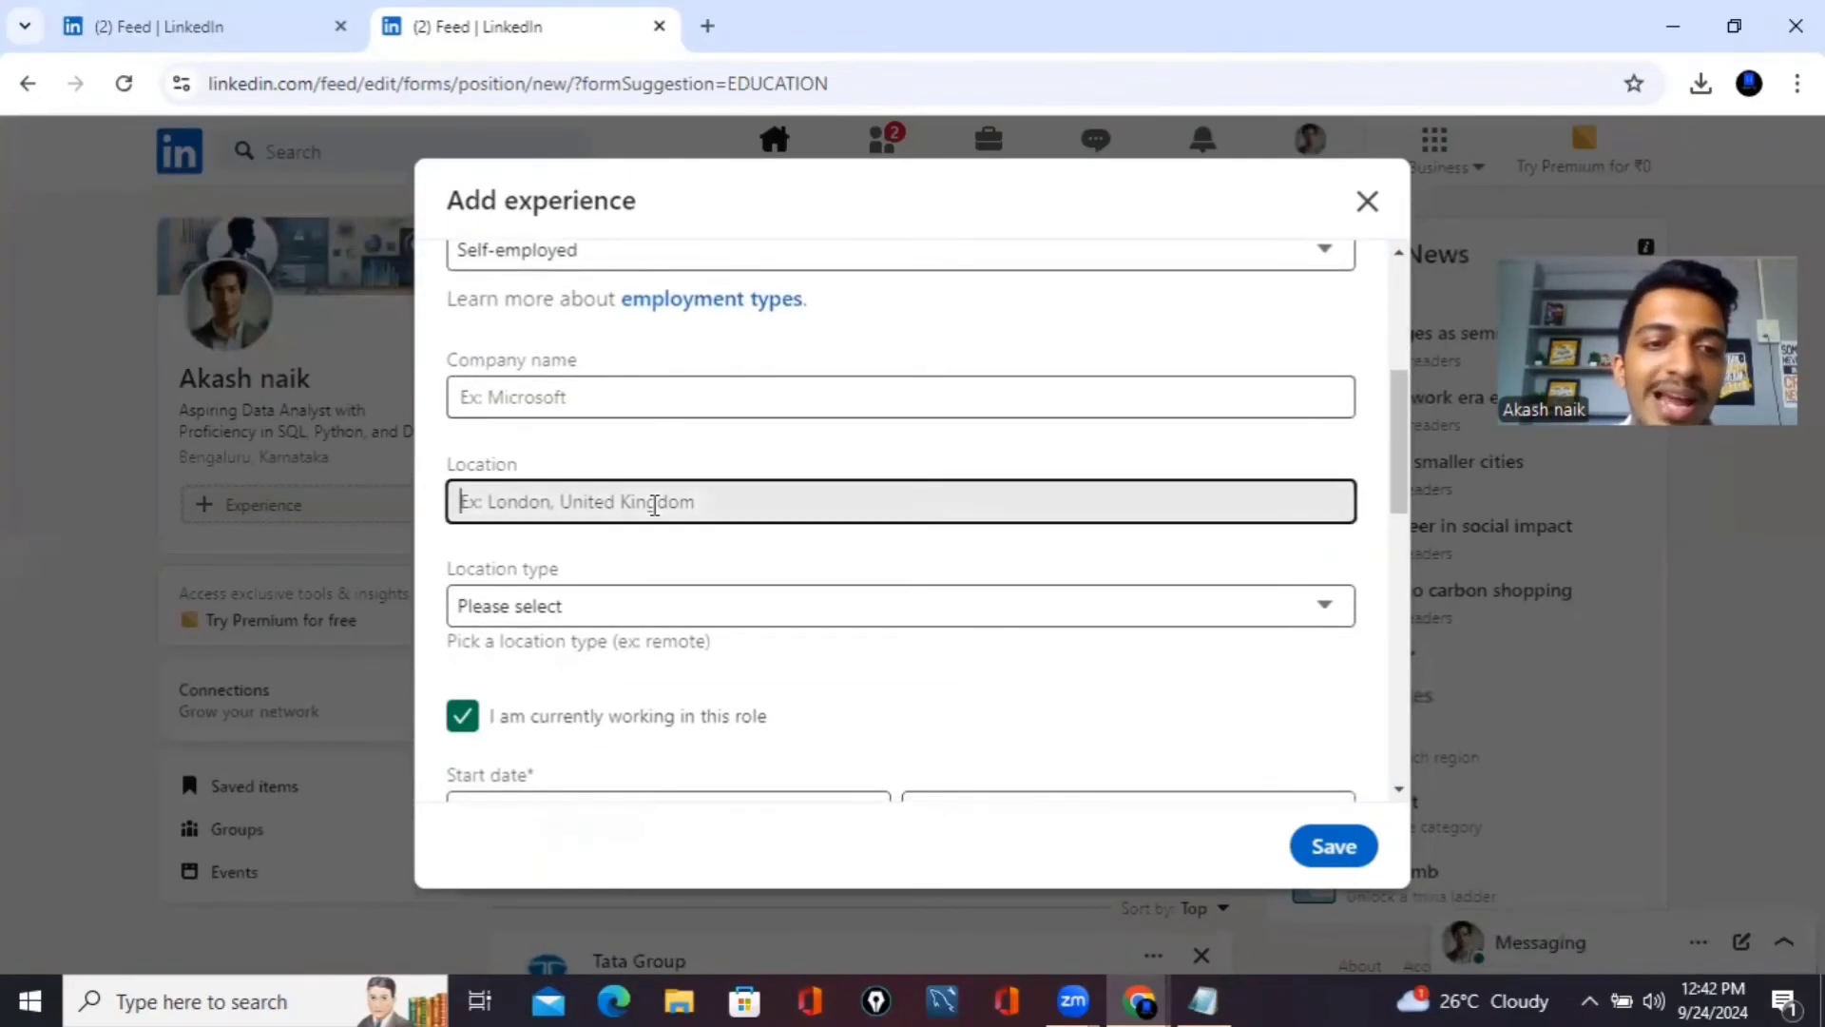
text(in)
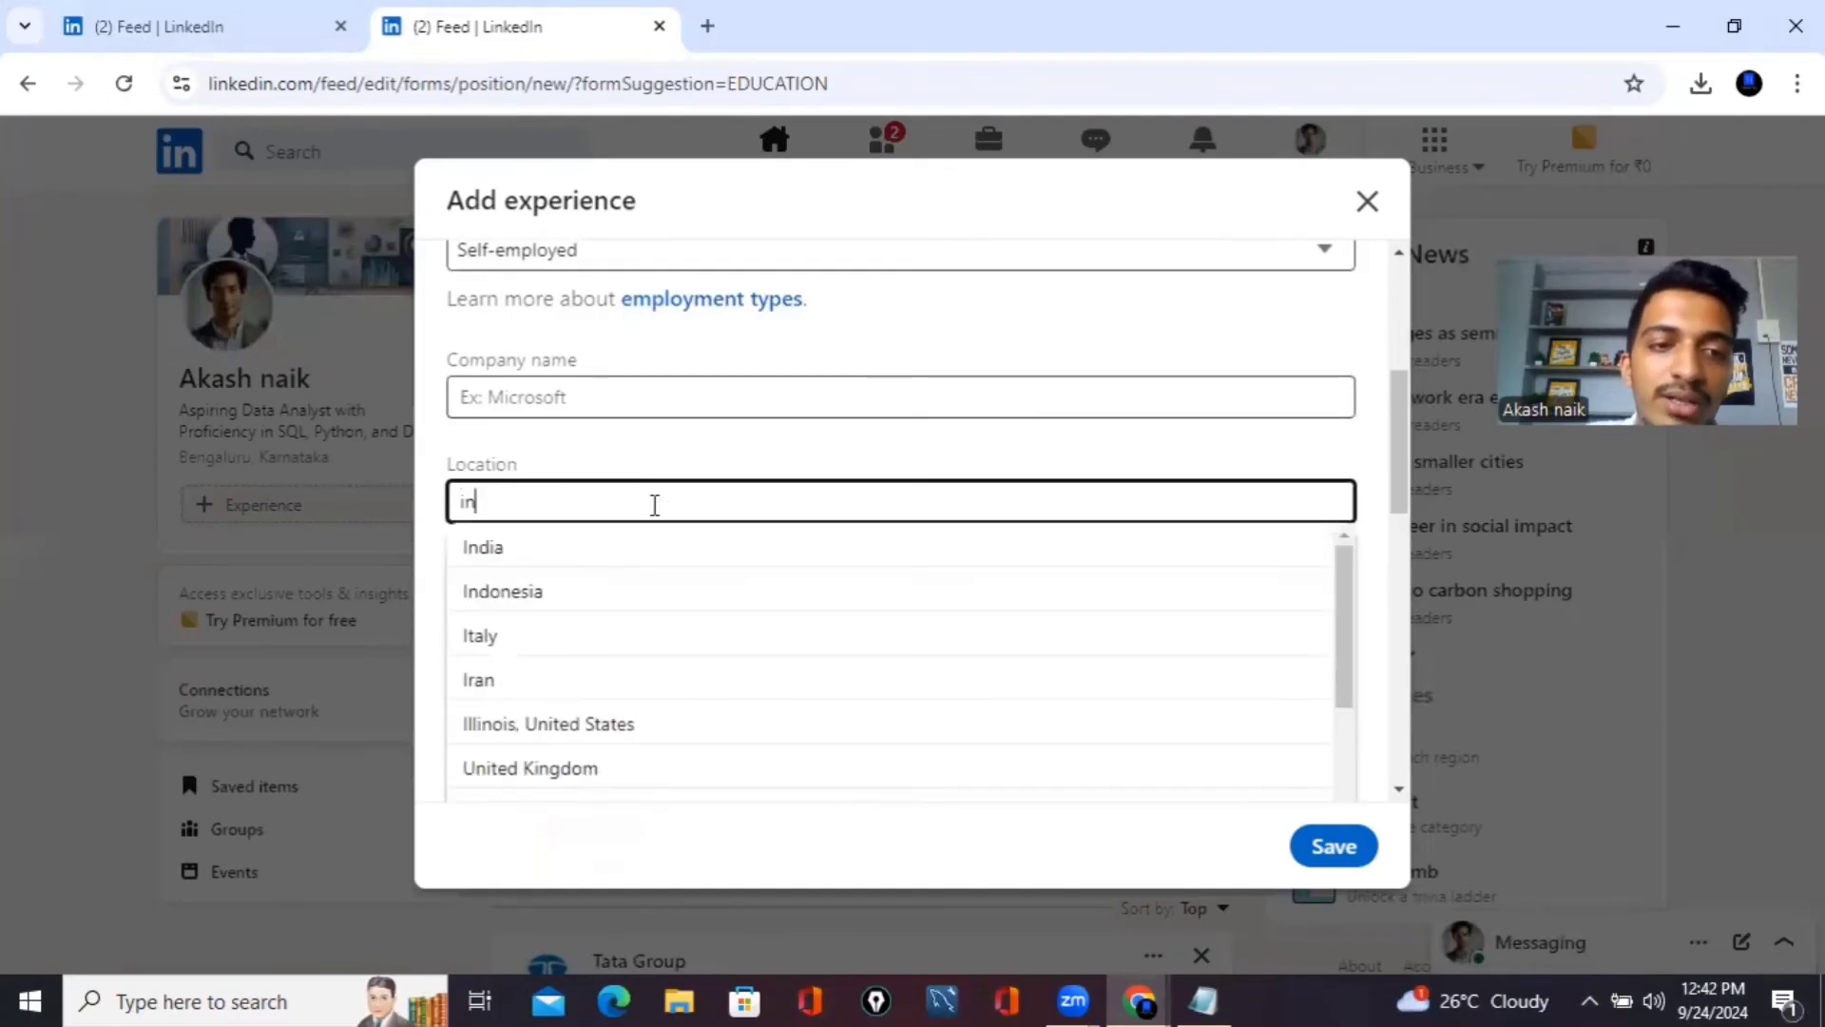
click(656, 548)
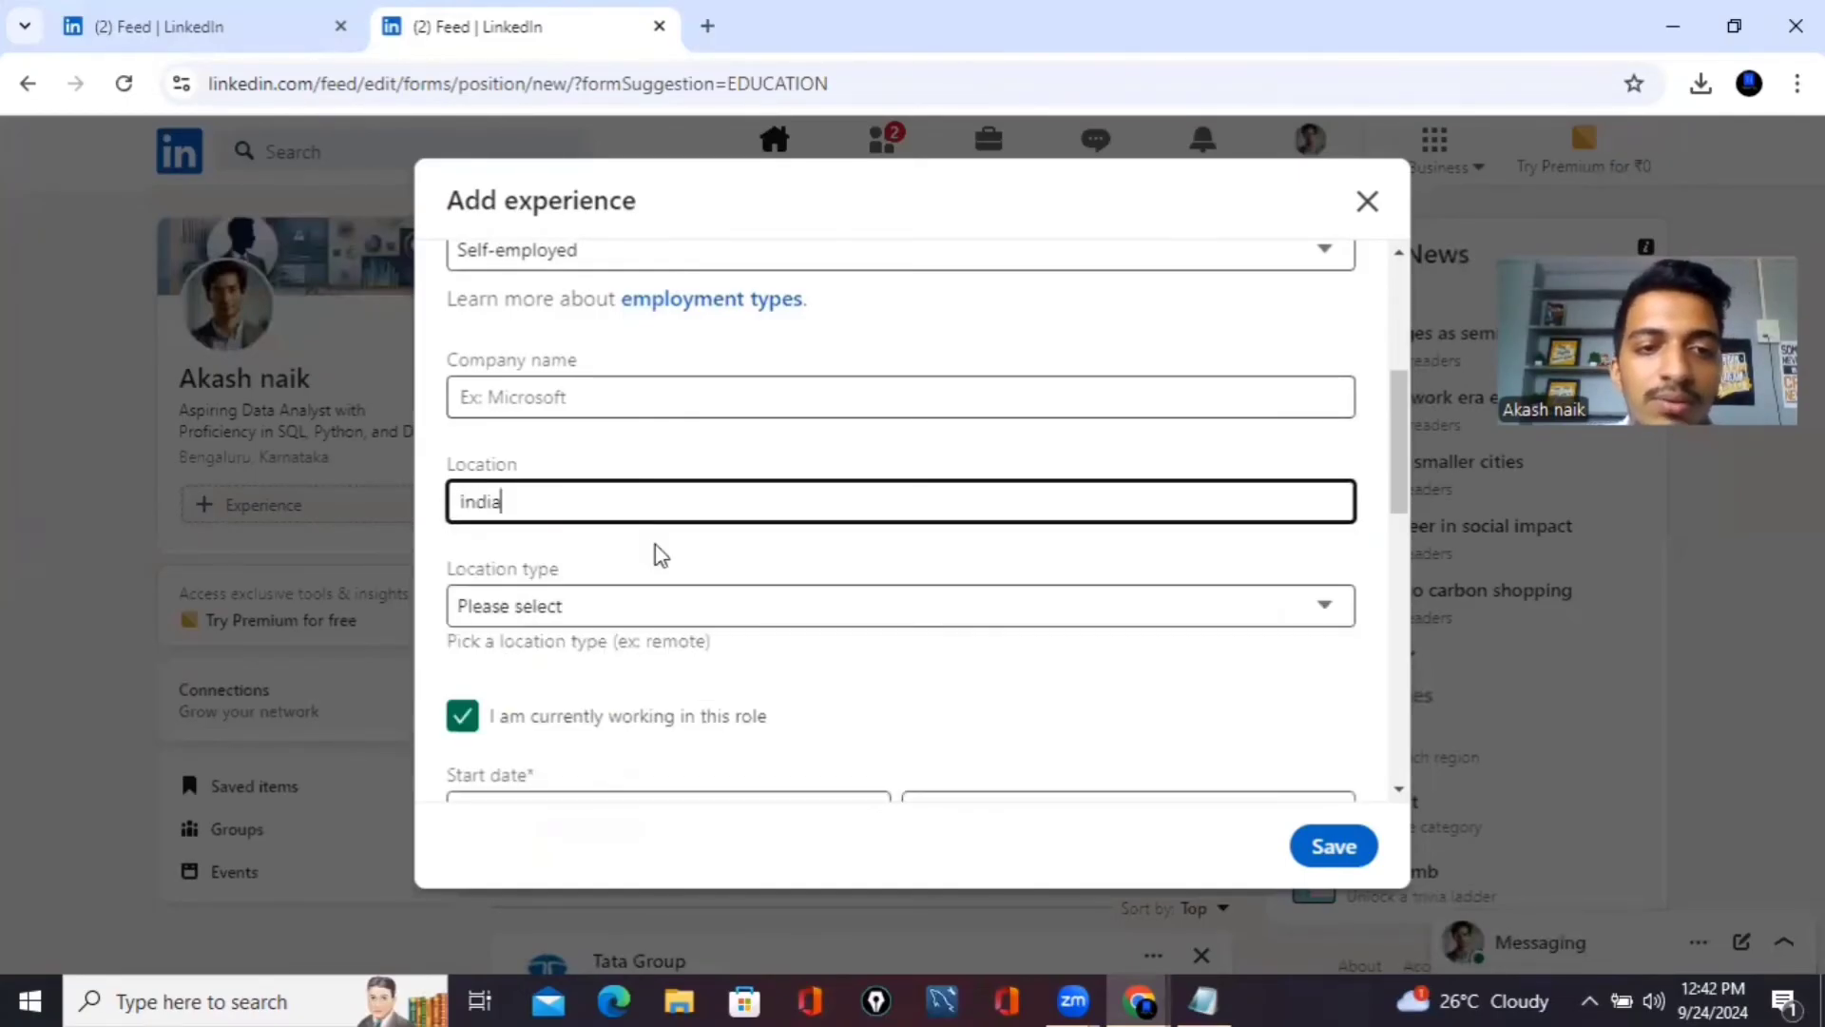
scroll(790, 480, down, 1)
click(795, 467)
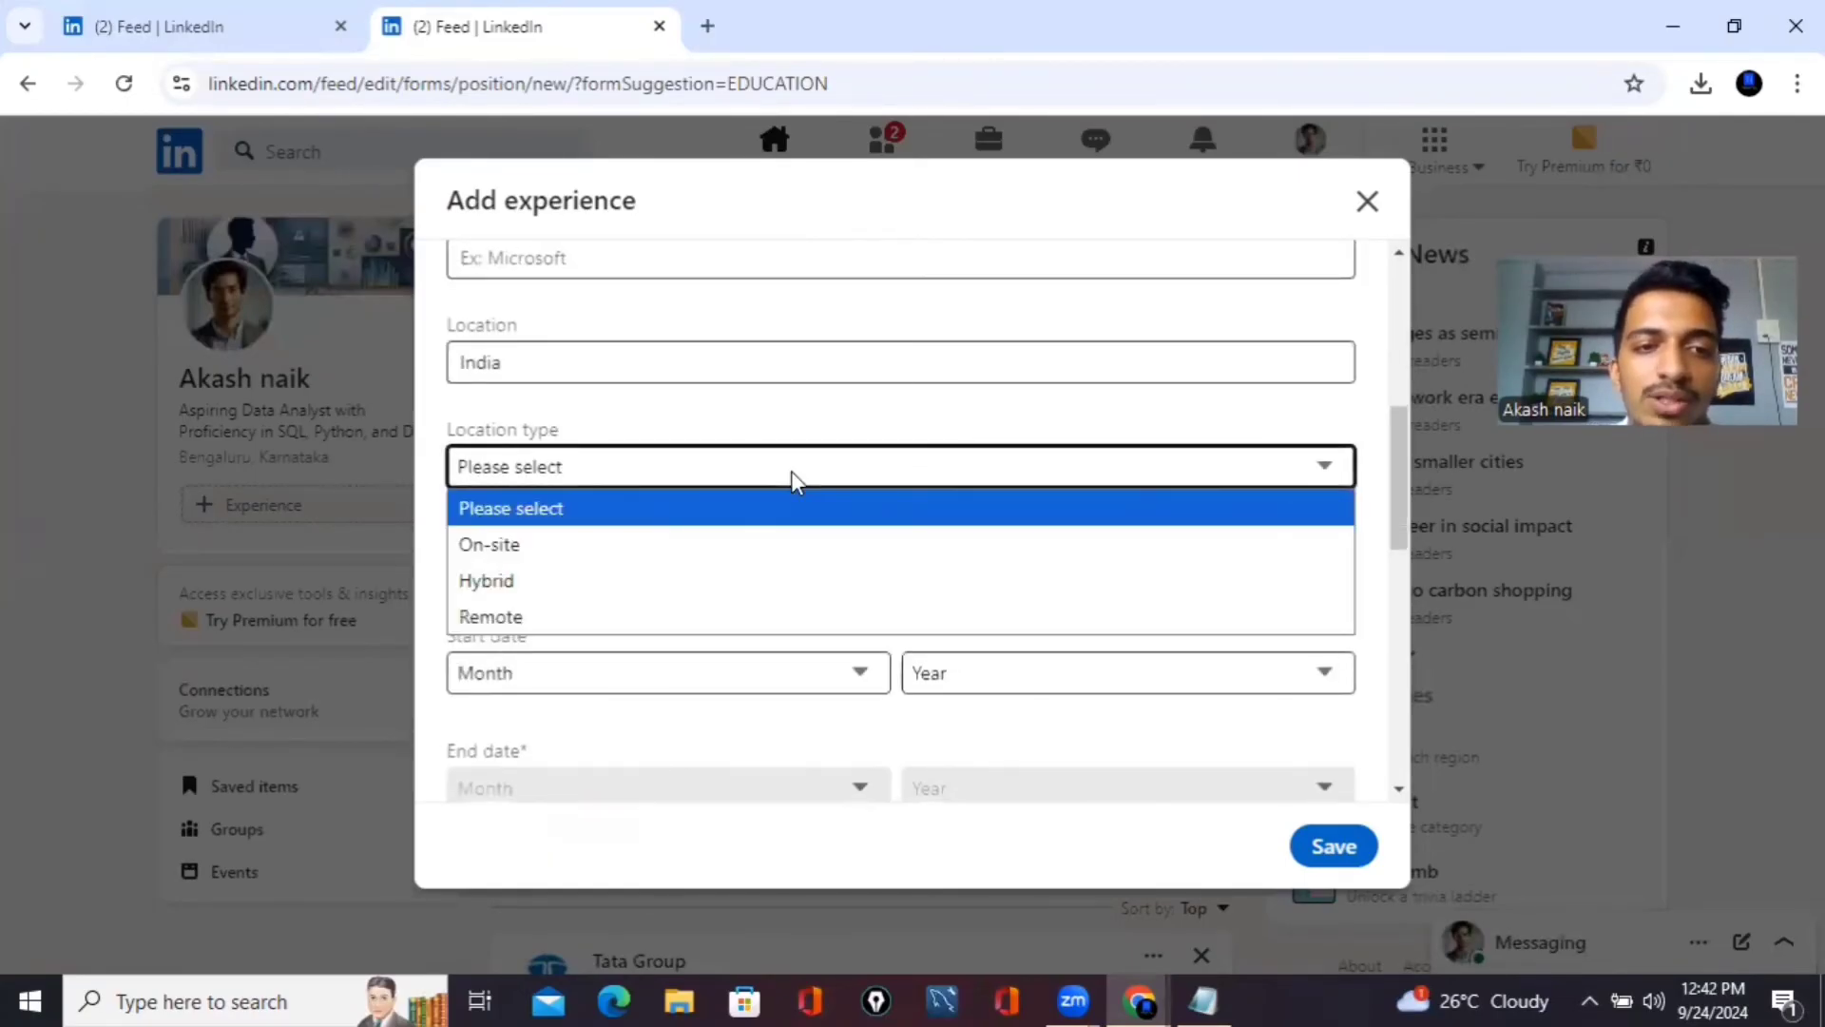
click(708, 613)
Describe the role as versatile freelance data analyst experienced in data collection, analysis and visualization, using Excel, SQL and visualization software to support decision-making
scroll(704, 619, down, 3)
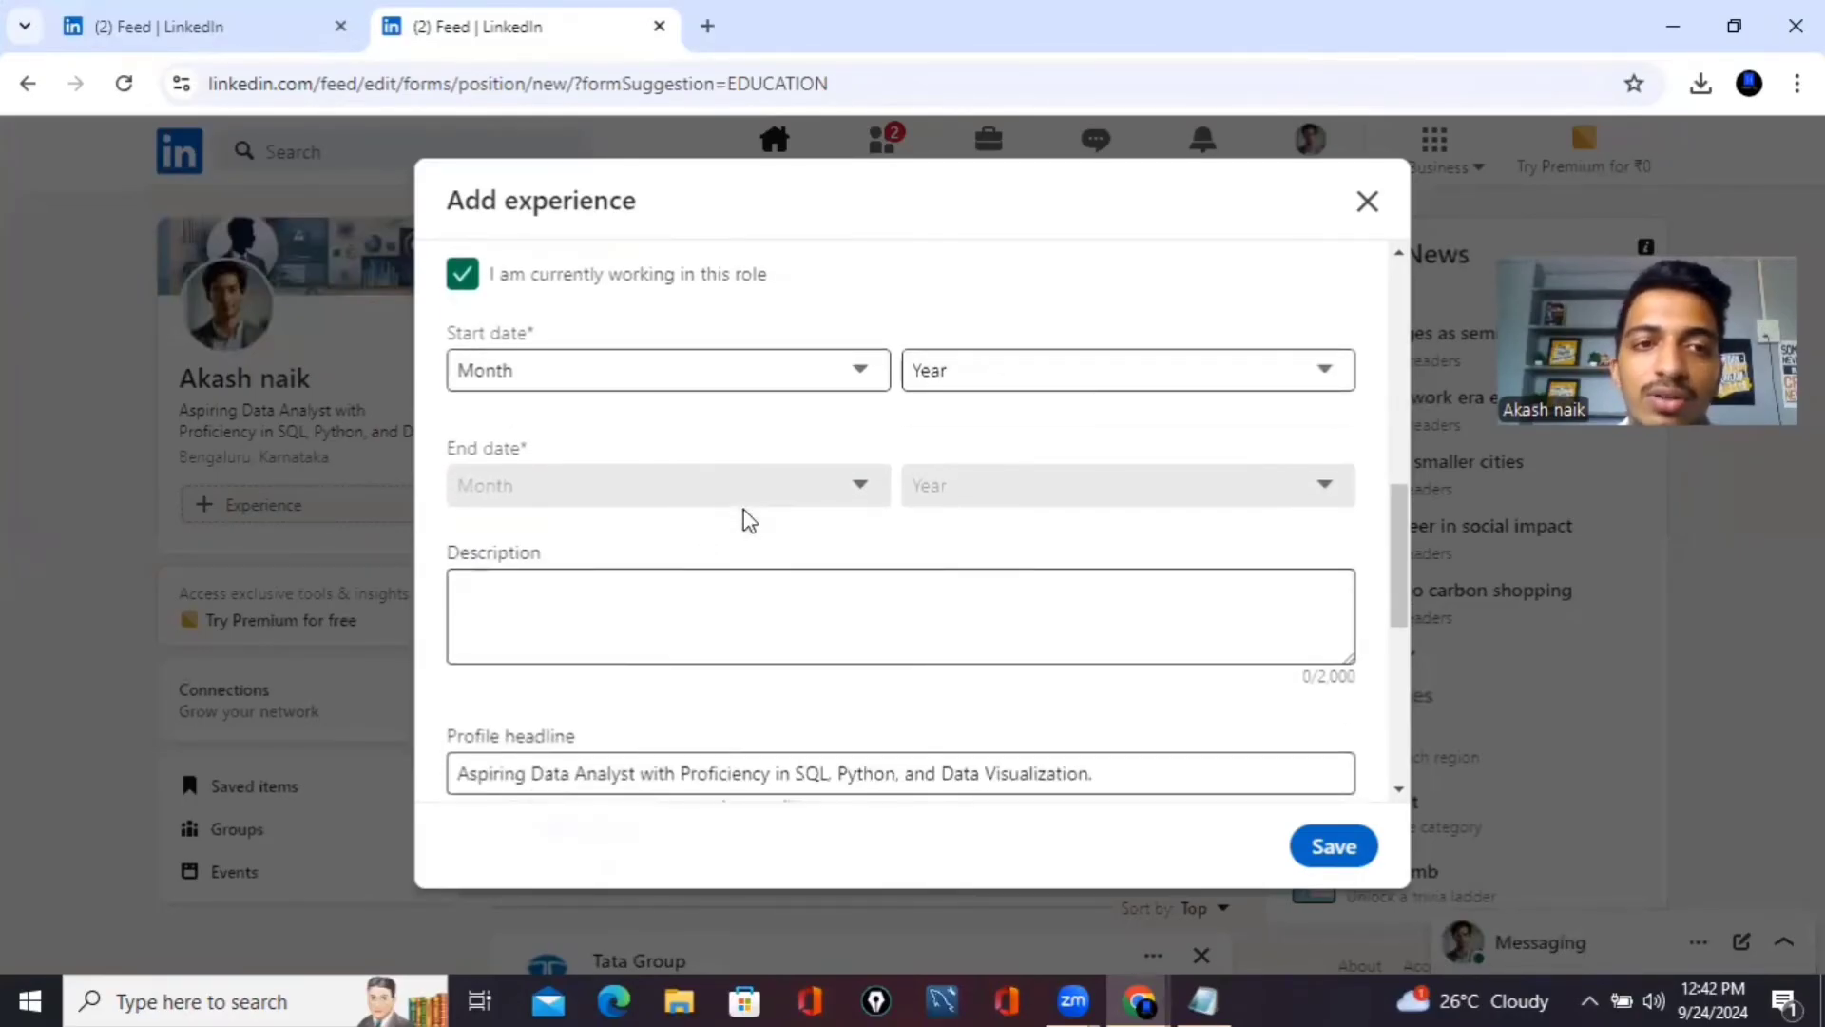
scroll(743, 518, up, 1)
scroll(744, 513, down, 2)
click(746, 507)
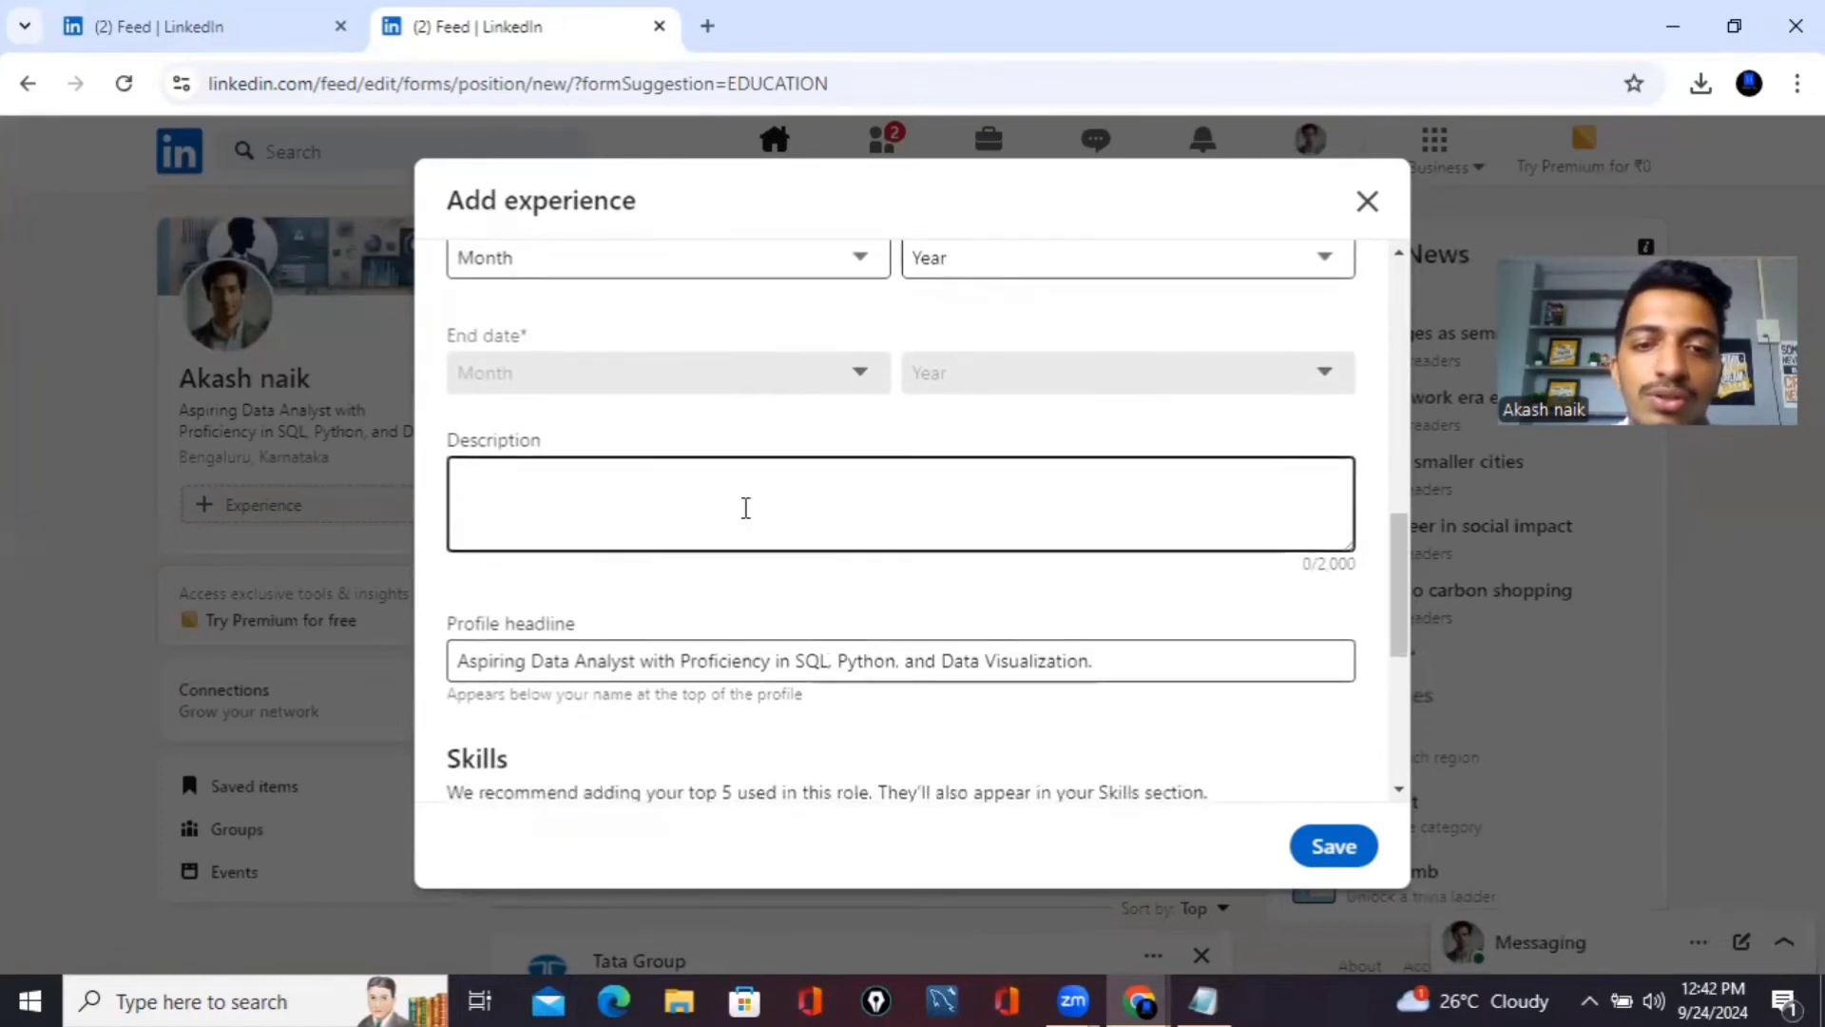
scroll(747, 508, down, 3)
scroll(746, 507, up, 3)
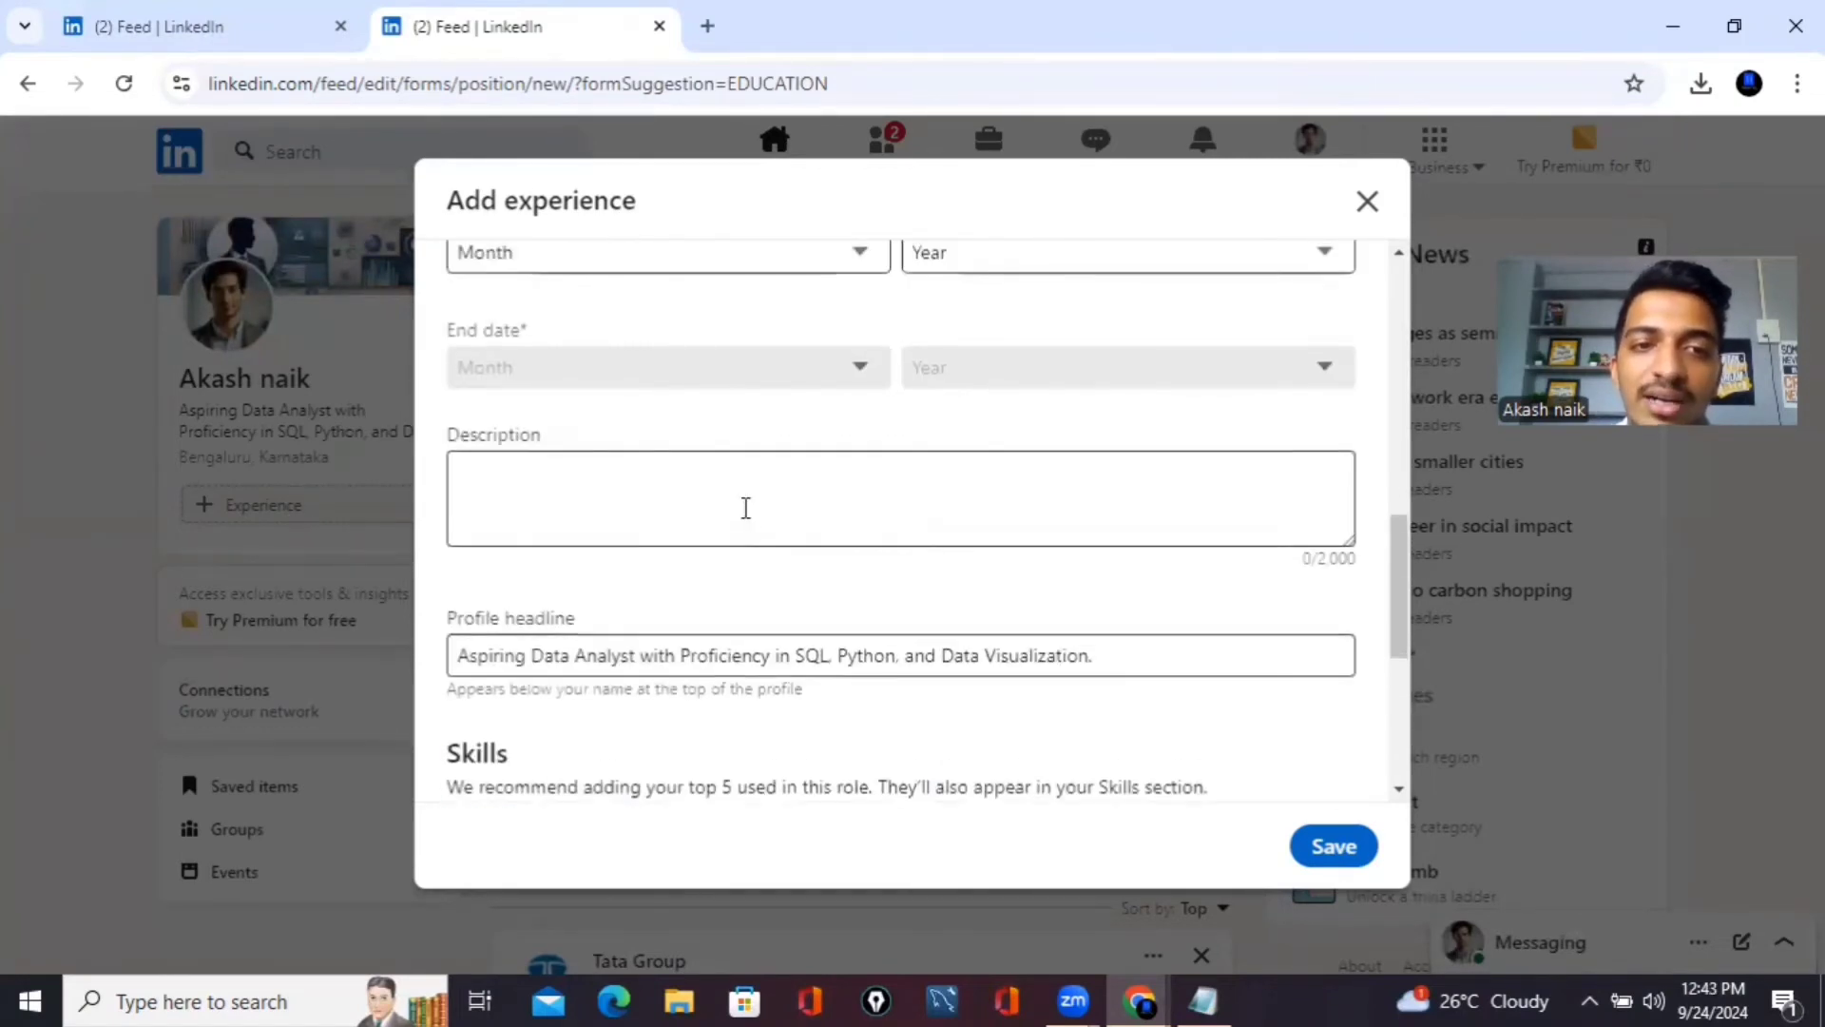
click(682, 495)
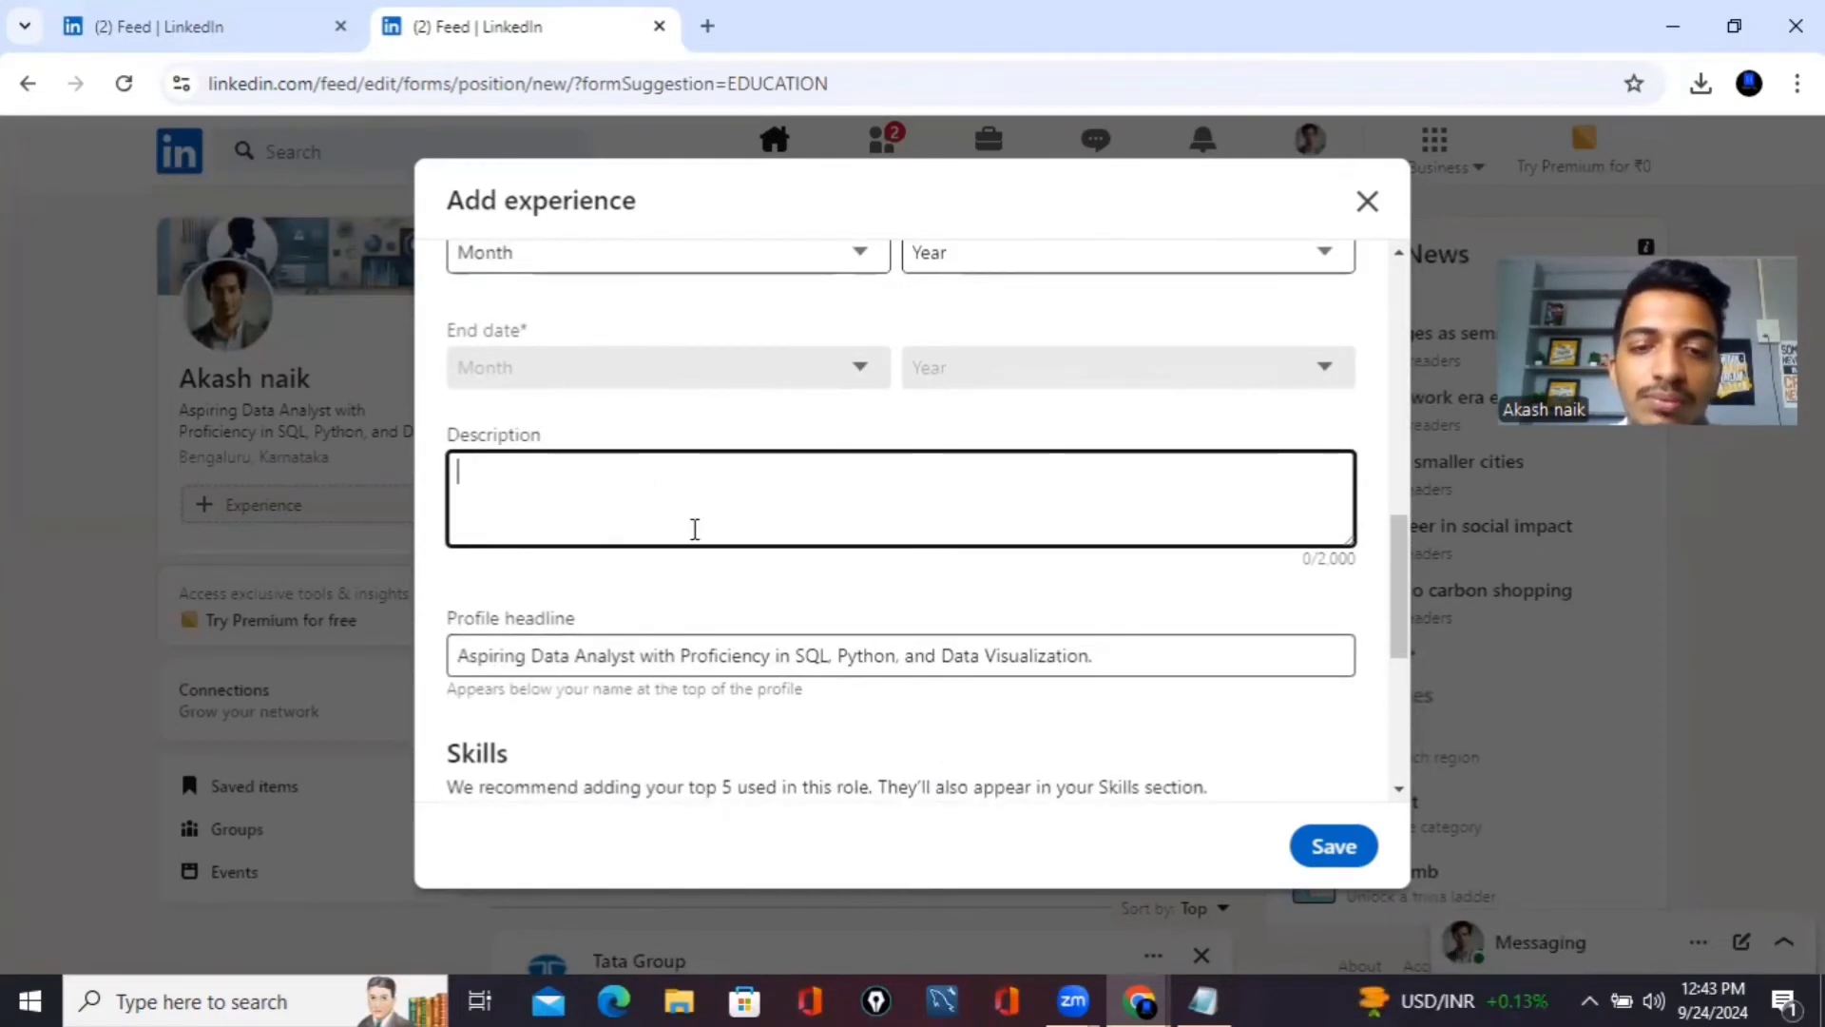
text(Versatile freelance data analyst with experience in data collection, analysis, and visualization. Proficient in using tools such as Excel, SQL, and data visualization software to derive insights and support decision-making. Dedicated to helping clients leverage data to drive strategic initiatives and improve operational efficiency.)
Set the start date of the Data Analyst role to August 2024
scroll(561, 662, up, 3)
scroll(560, 663, down, 1)
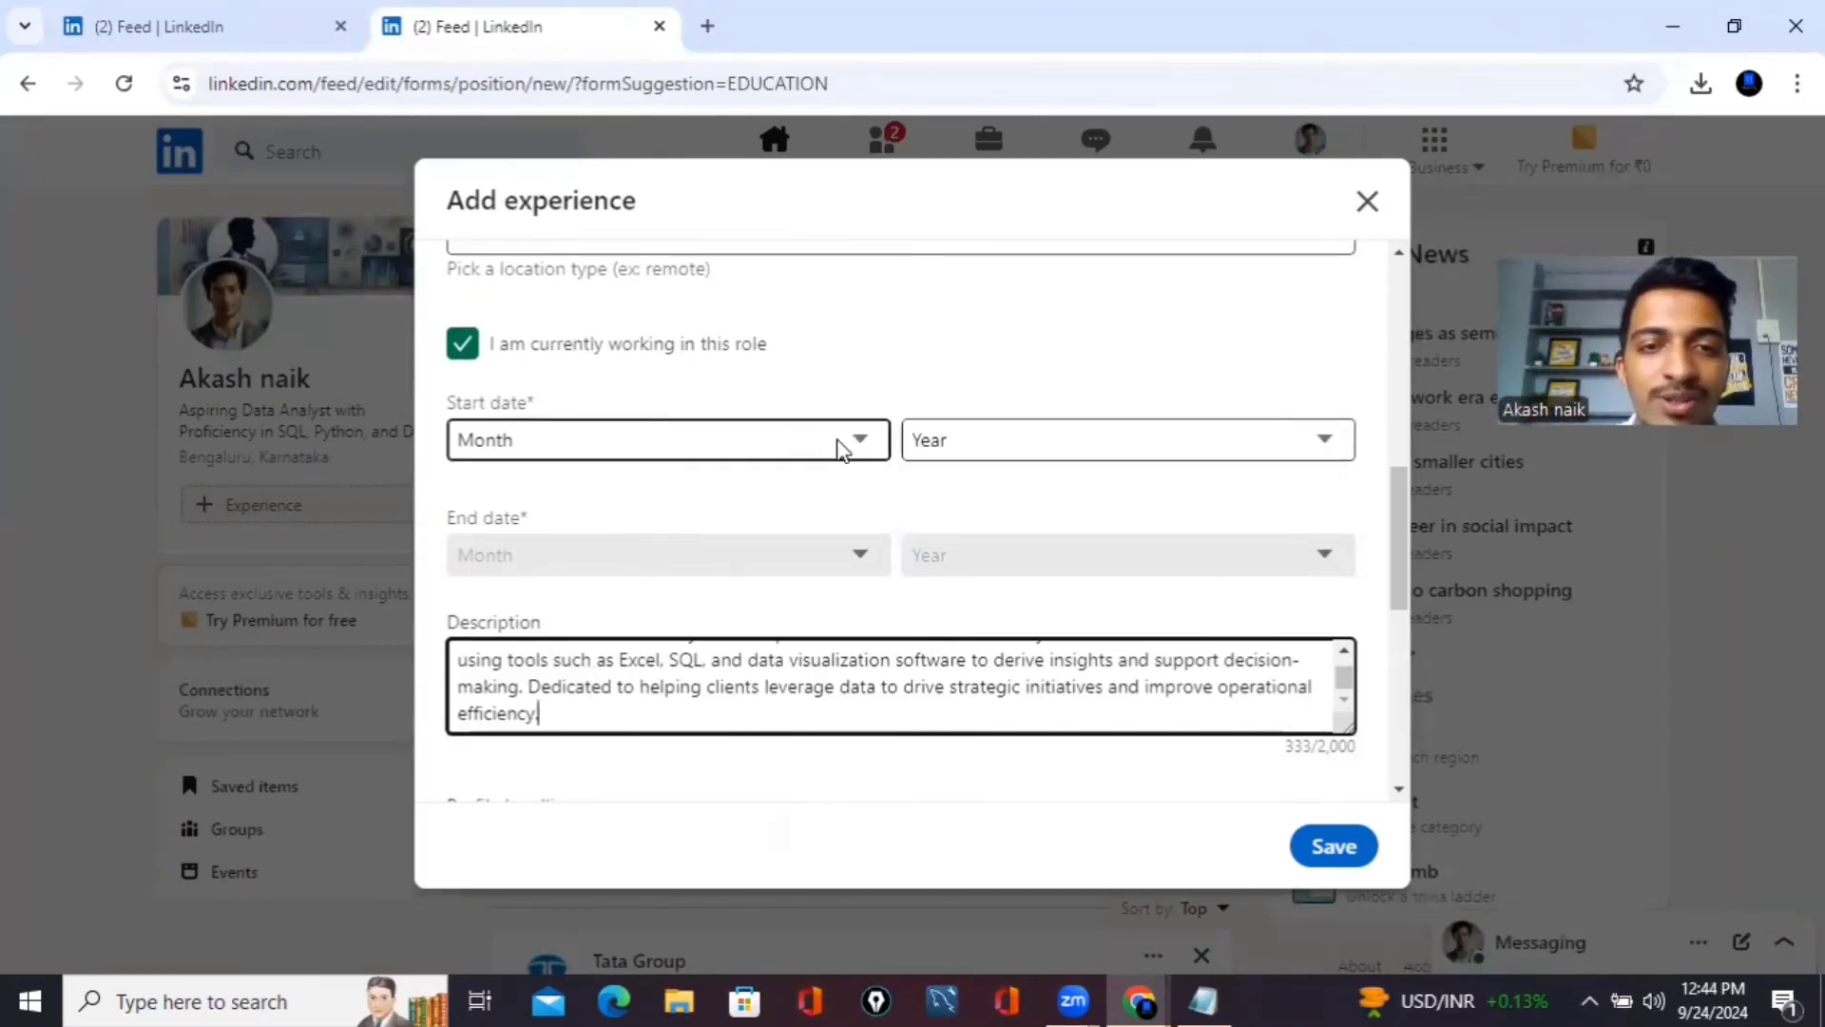
click(843, 440)
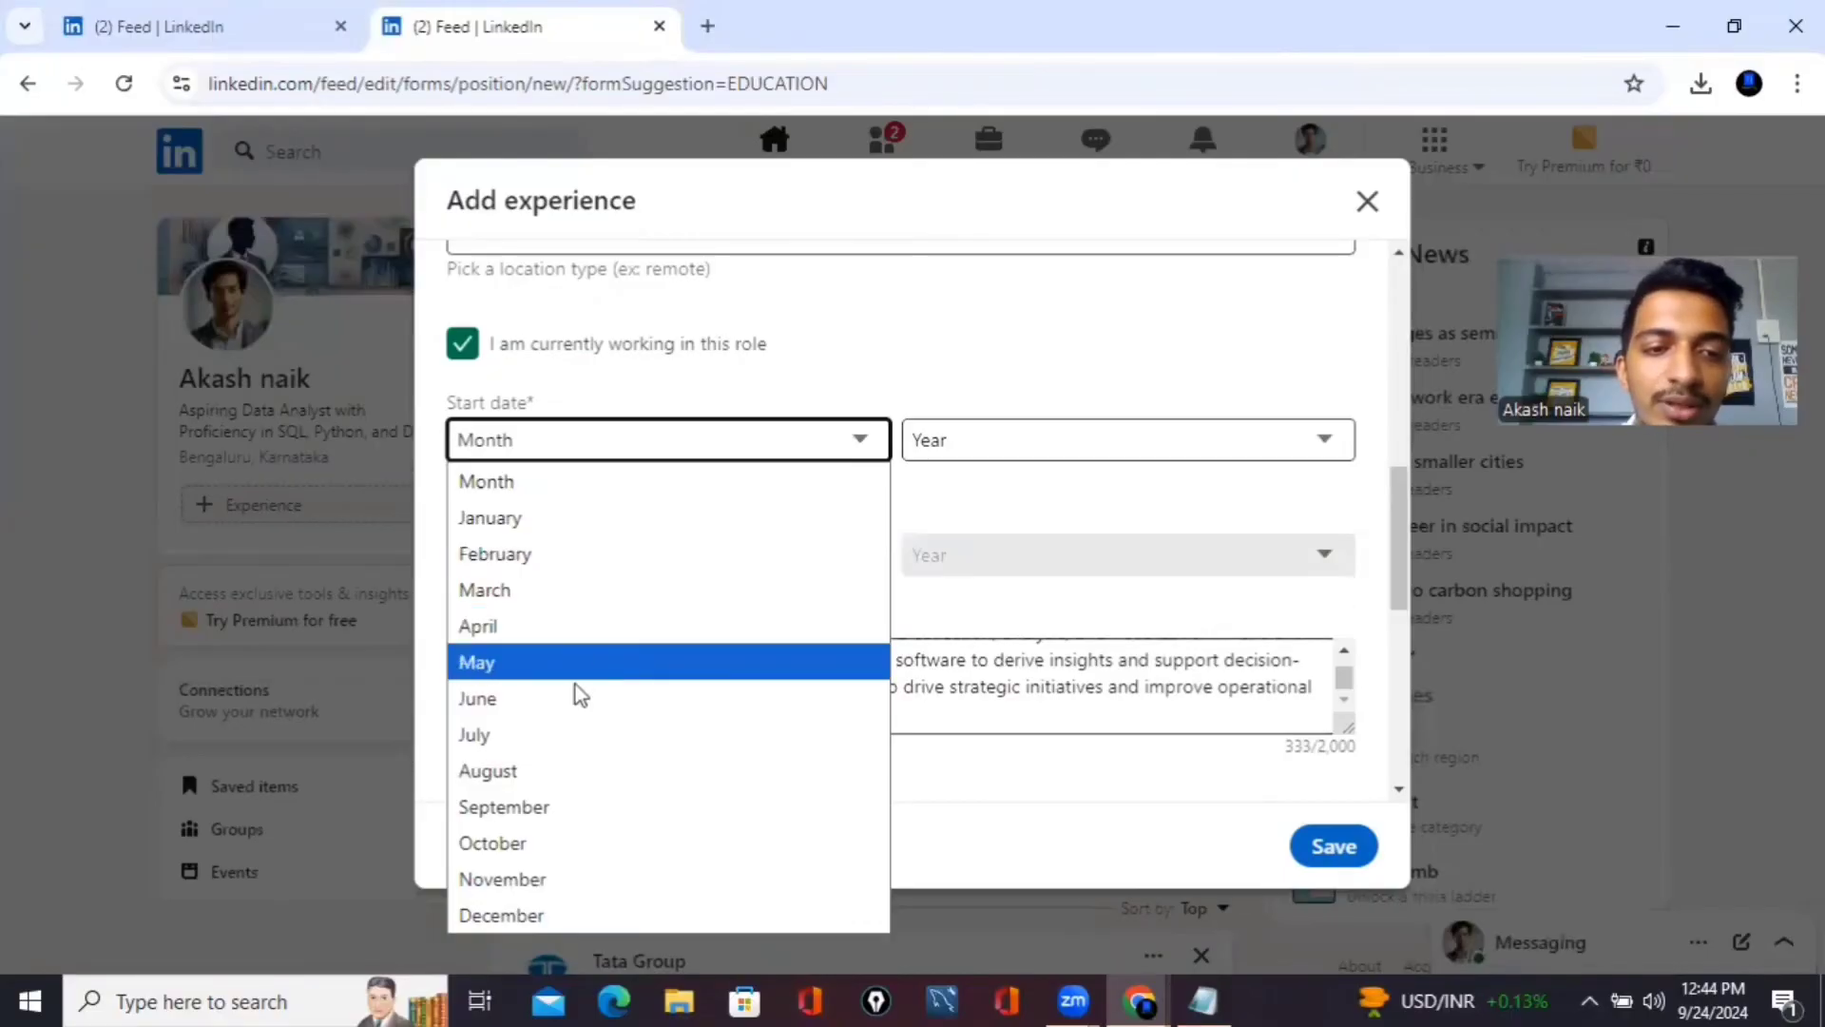
click(561, 770)
click(1017, 439)
click(865, 575)
scroll(808, 571, down, 1)
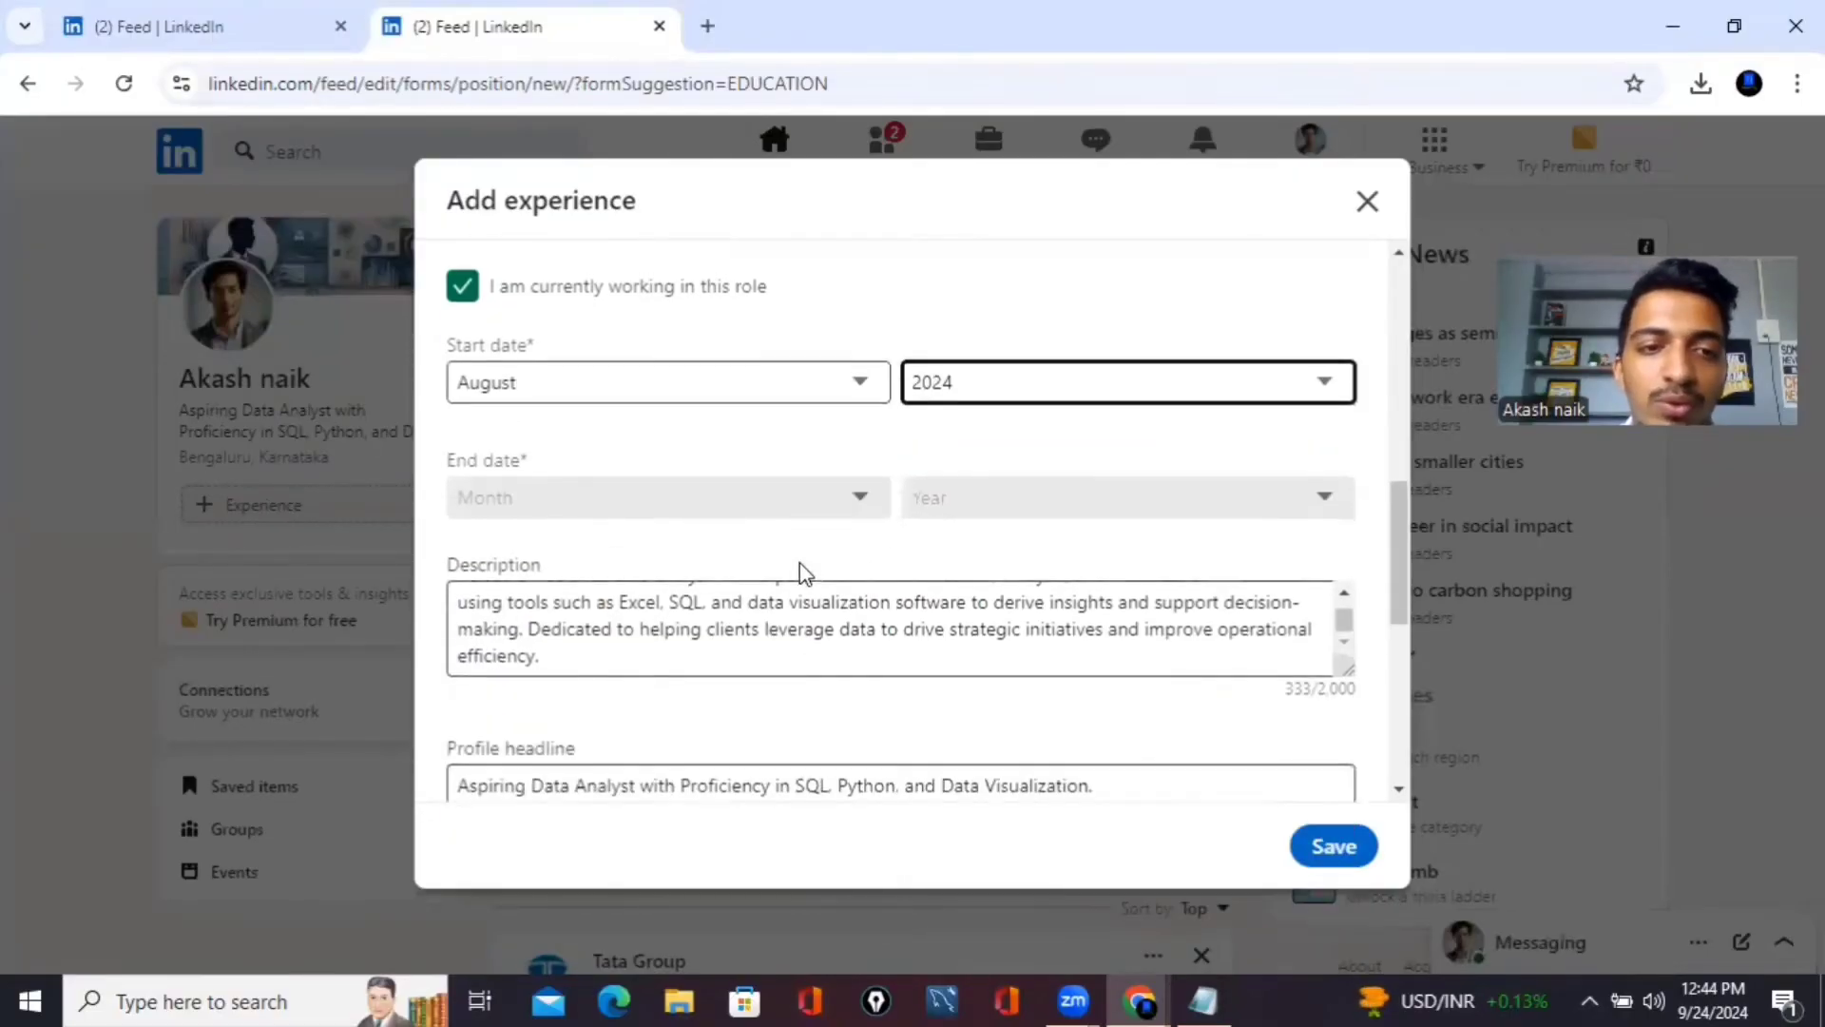
click(893, 522)
Add the suggested skills SQL and Statistical Data Analysis to the role, and save the experience entry
scroll(893, 524, down, 5)
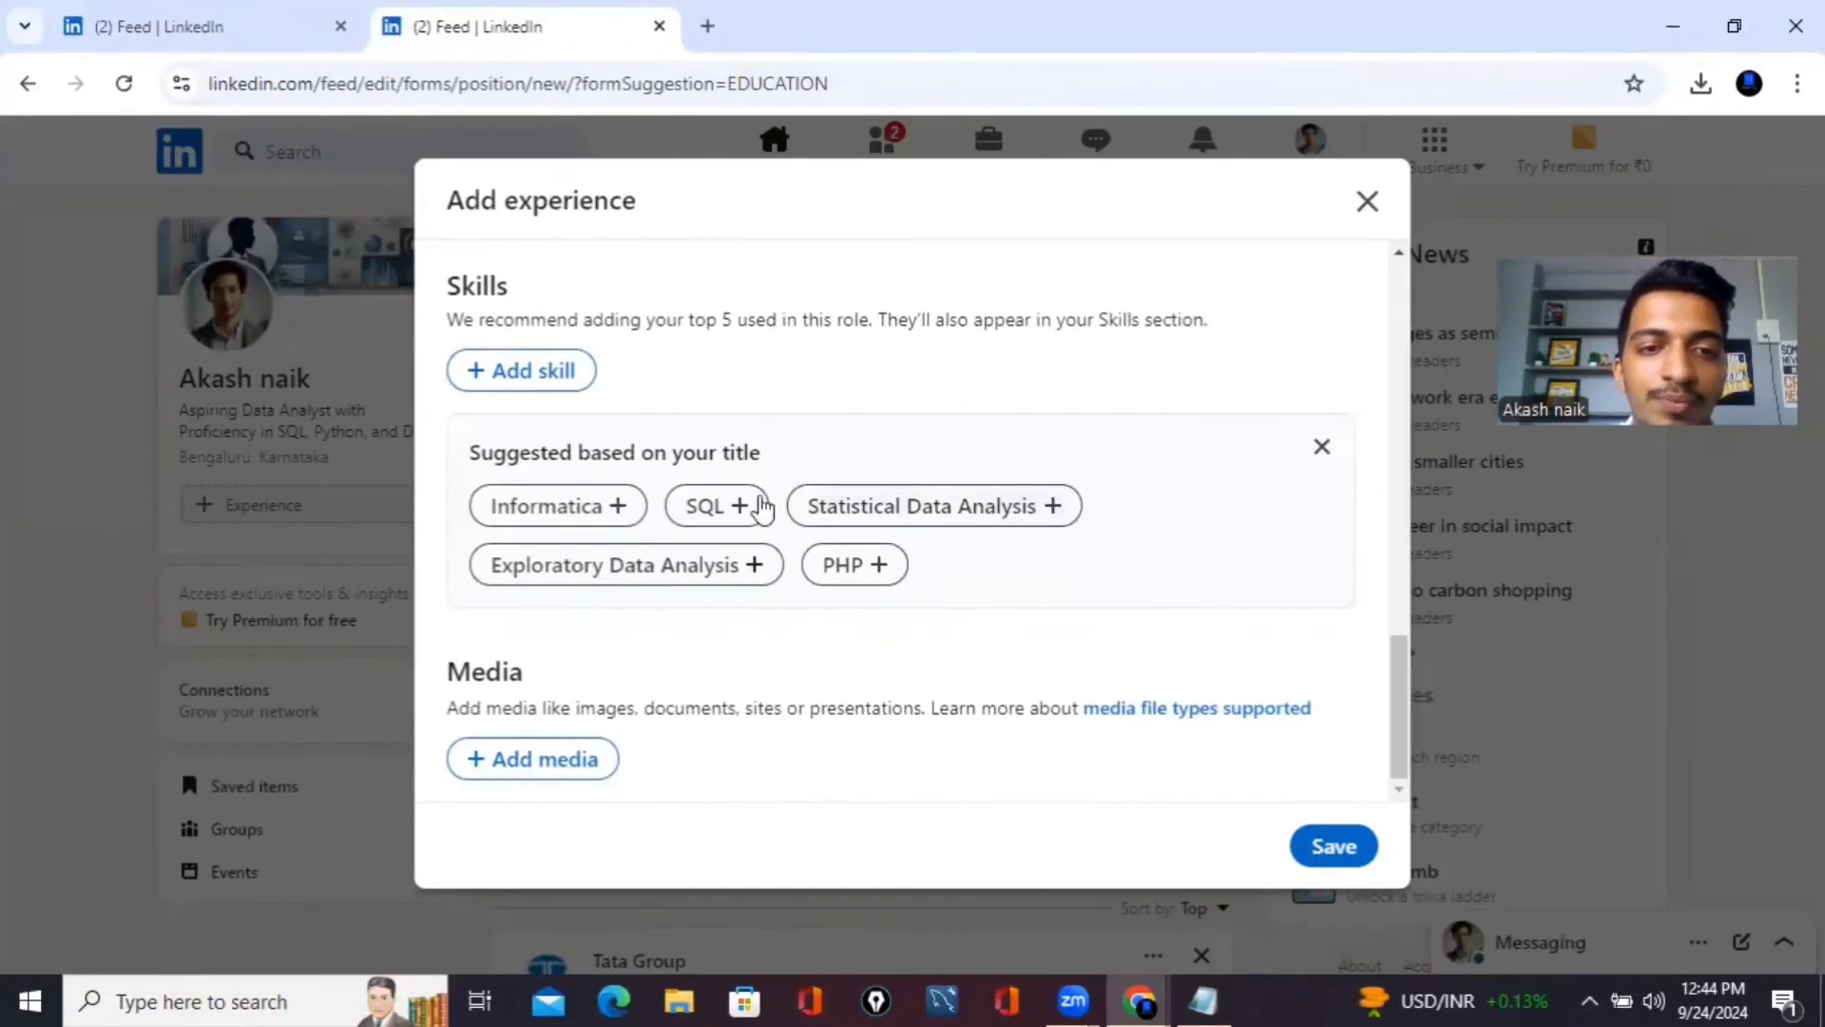
click(703, 506)
click(840, 605)
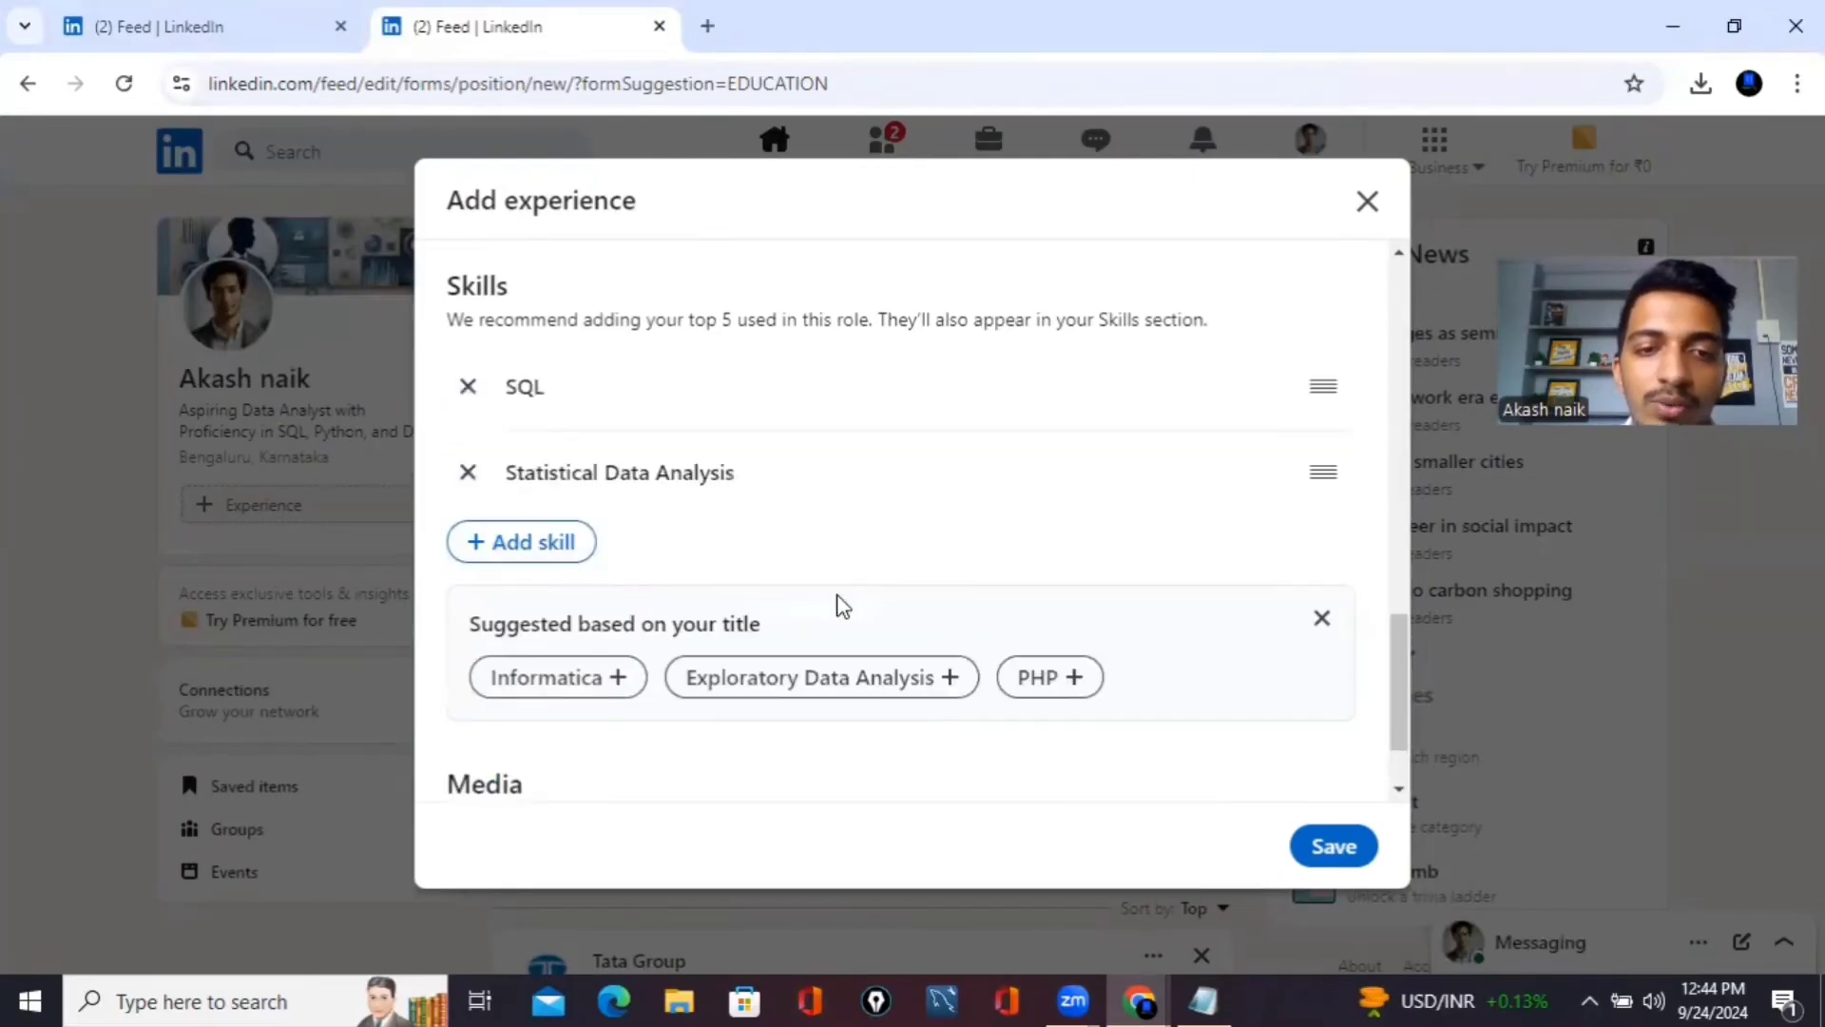
scroll(836, 603, down, 1)
click(1334, 850)
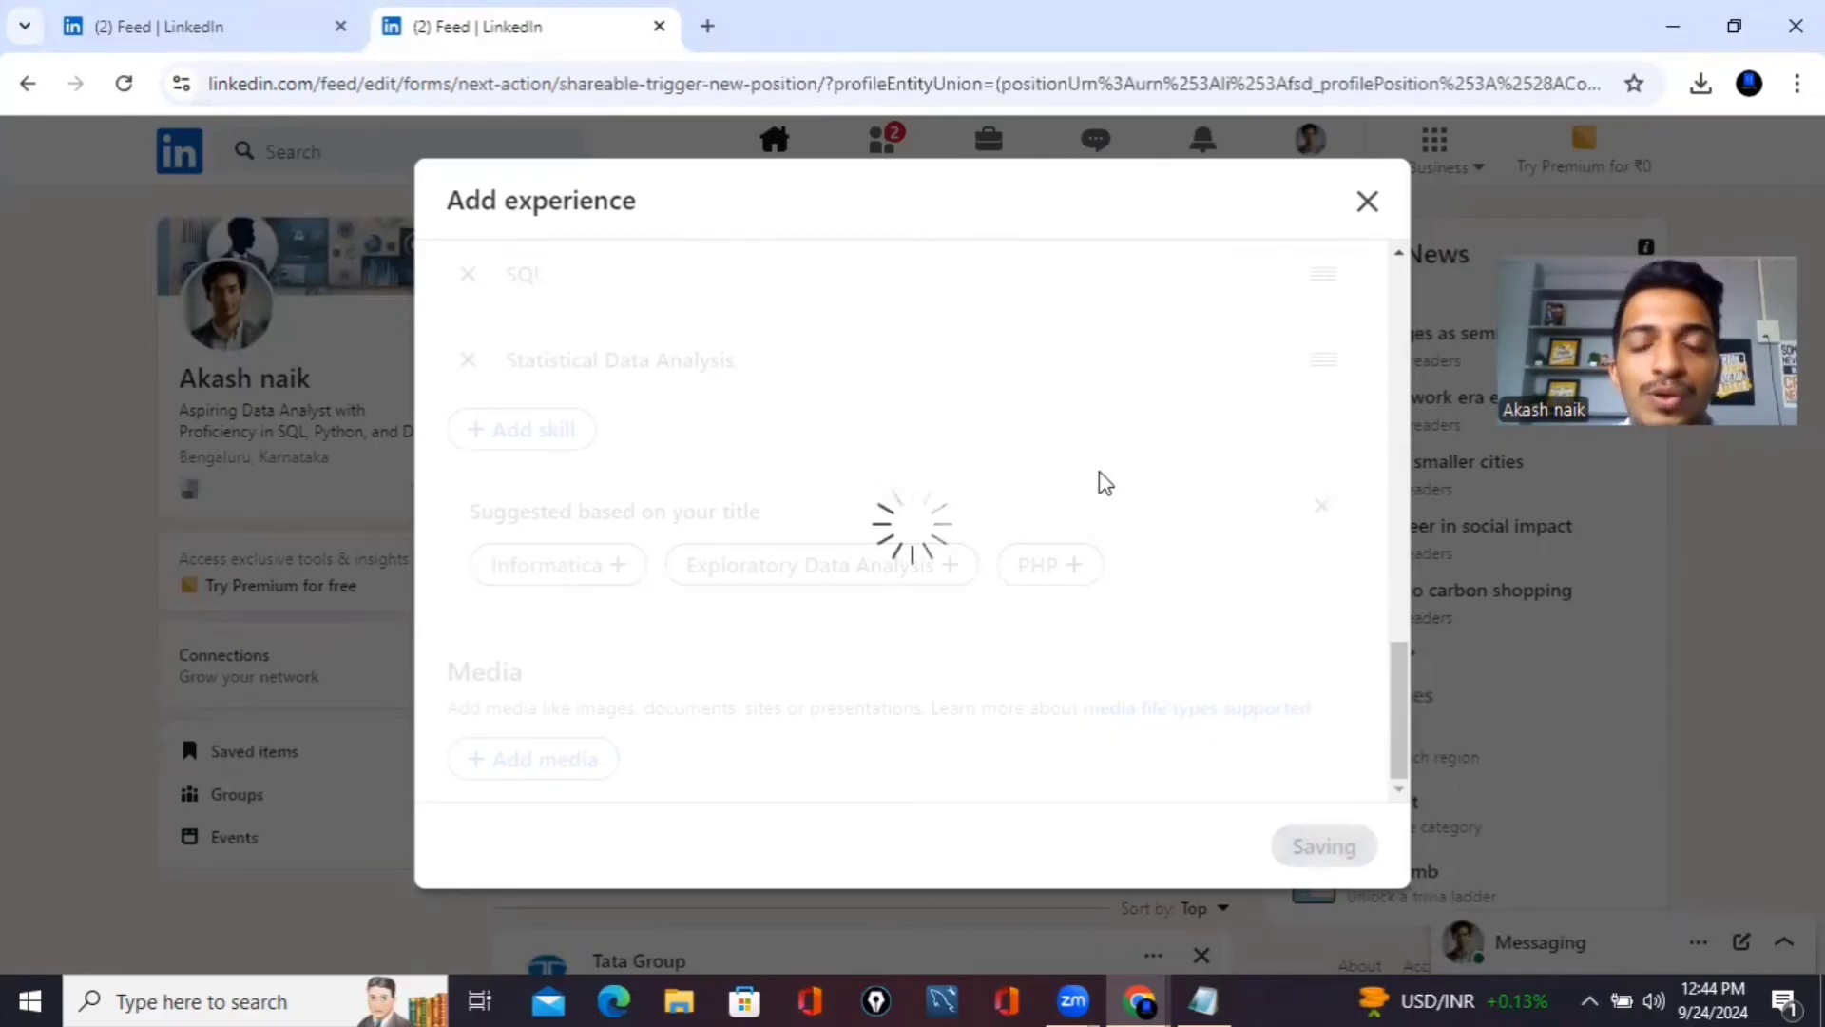
Publish the suggested post announcing the new self-employed Data Analyst position, and skip the connection suggestions
scroll(939, 505, down, 3)
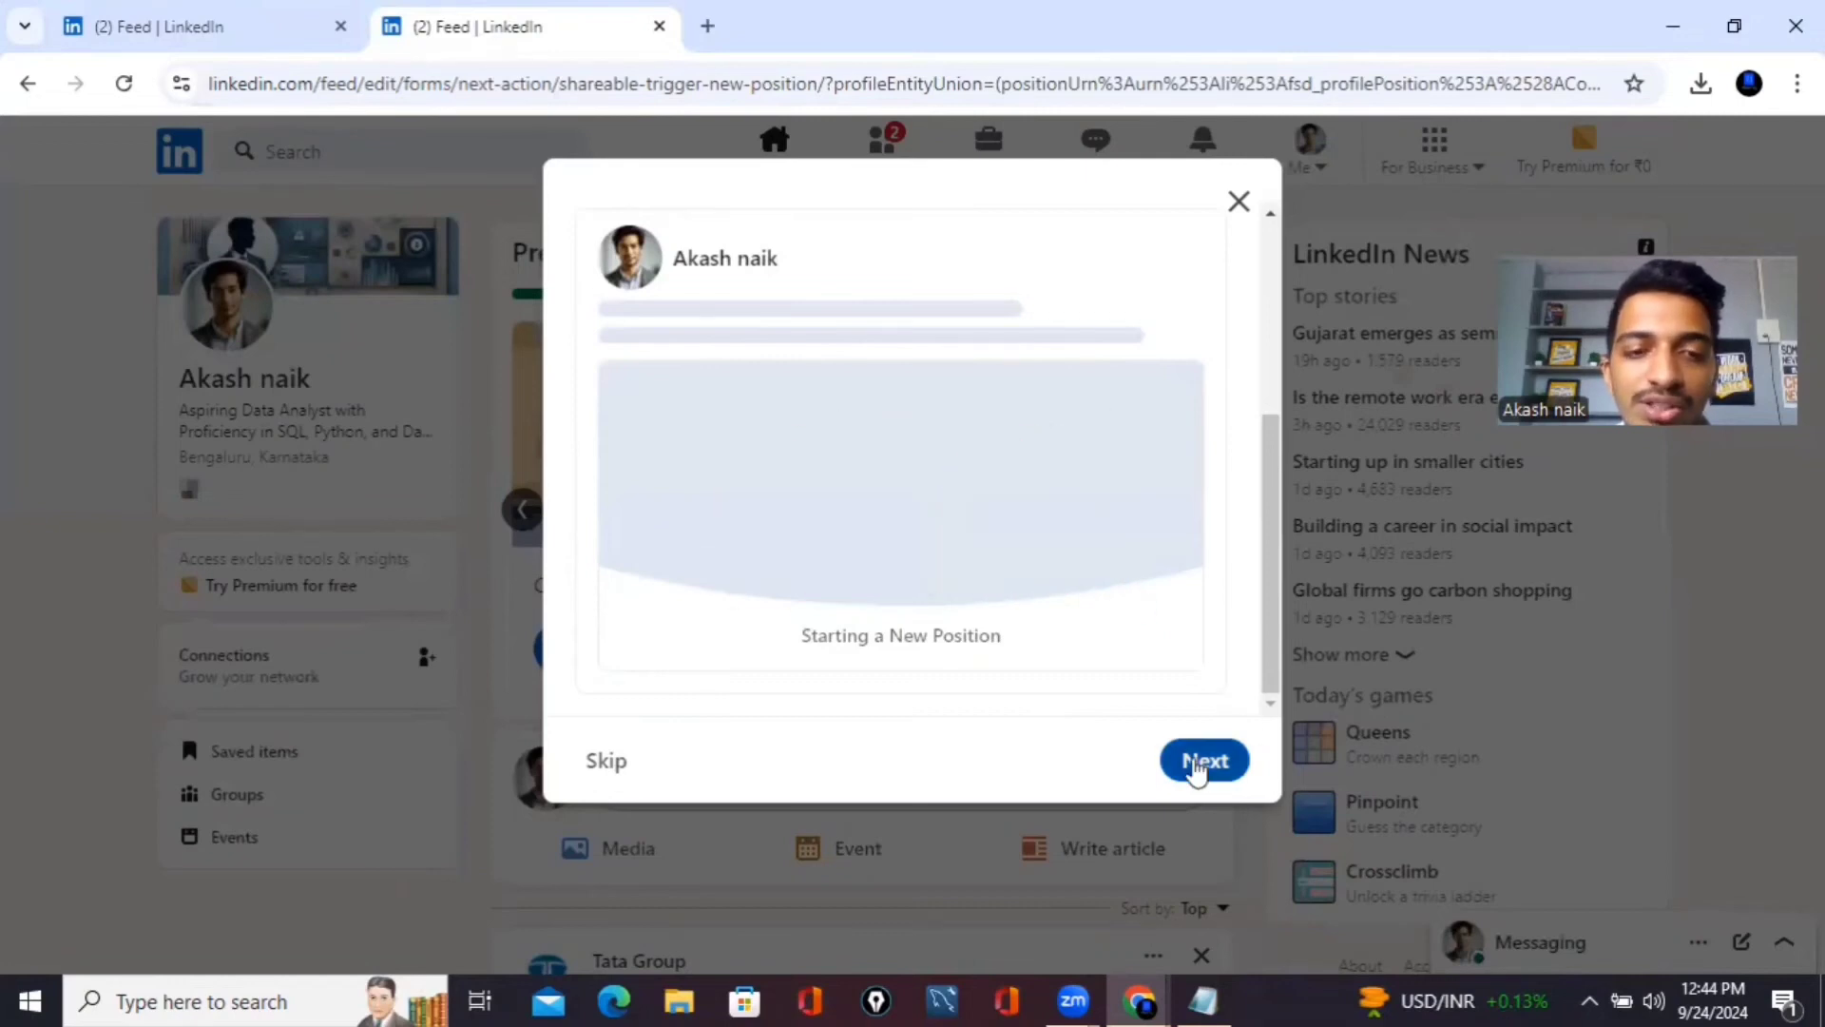
click(1204, 761)
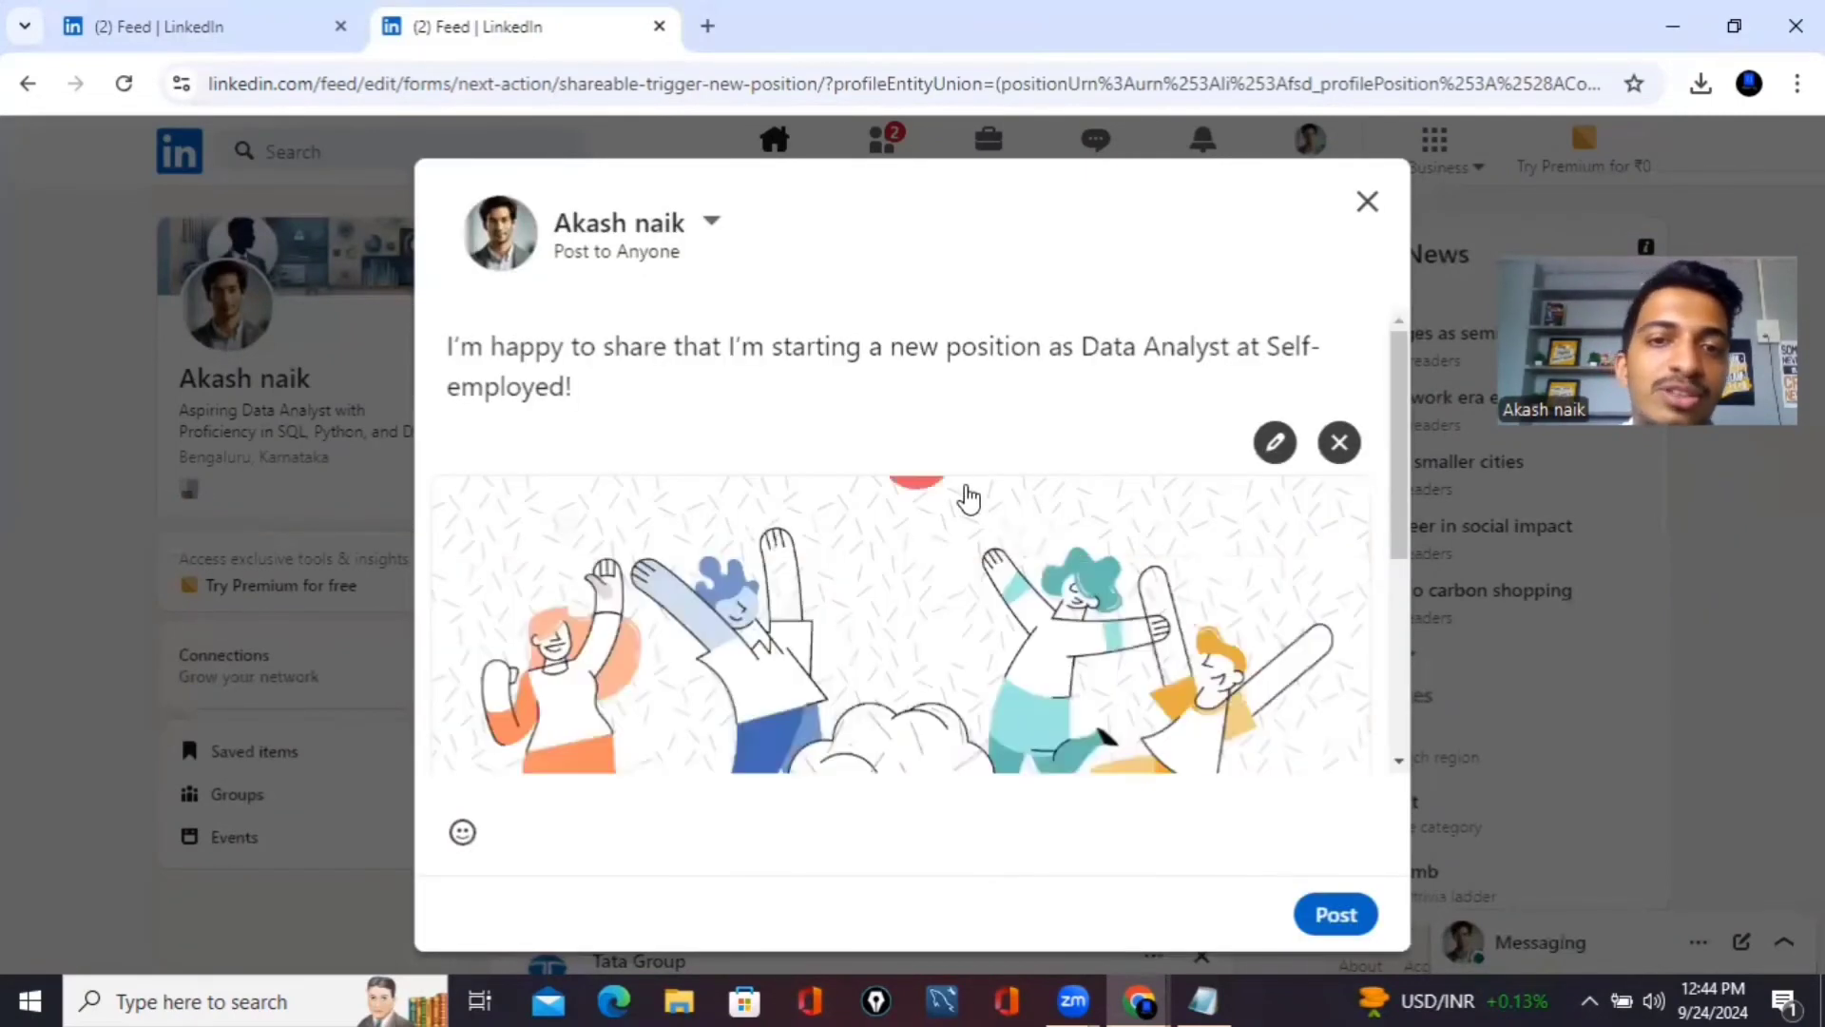
scroll(925, 436, down, 3)
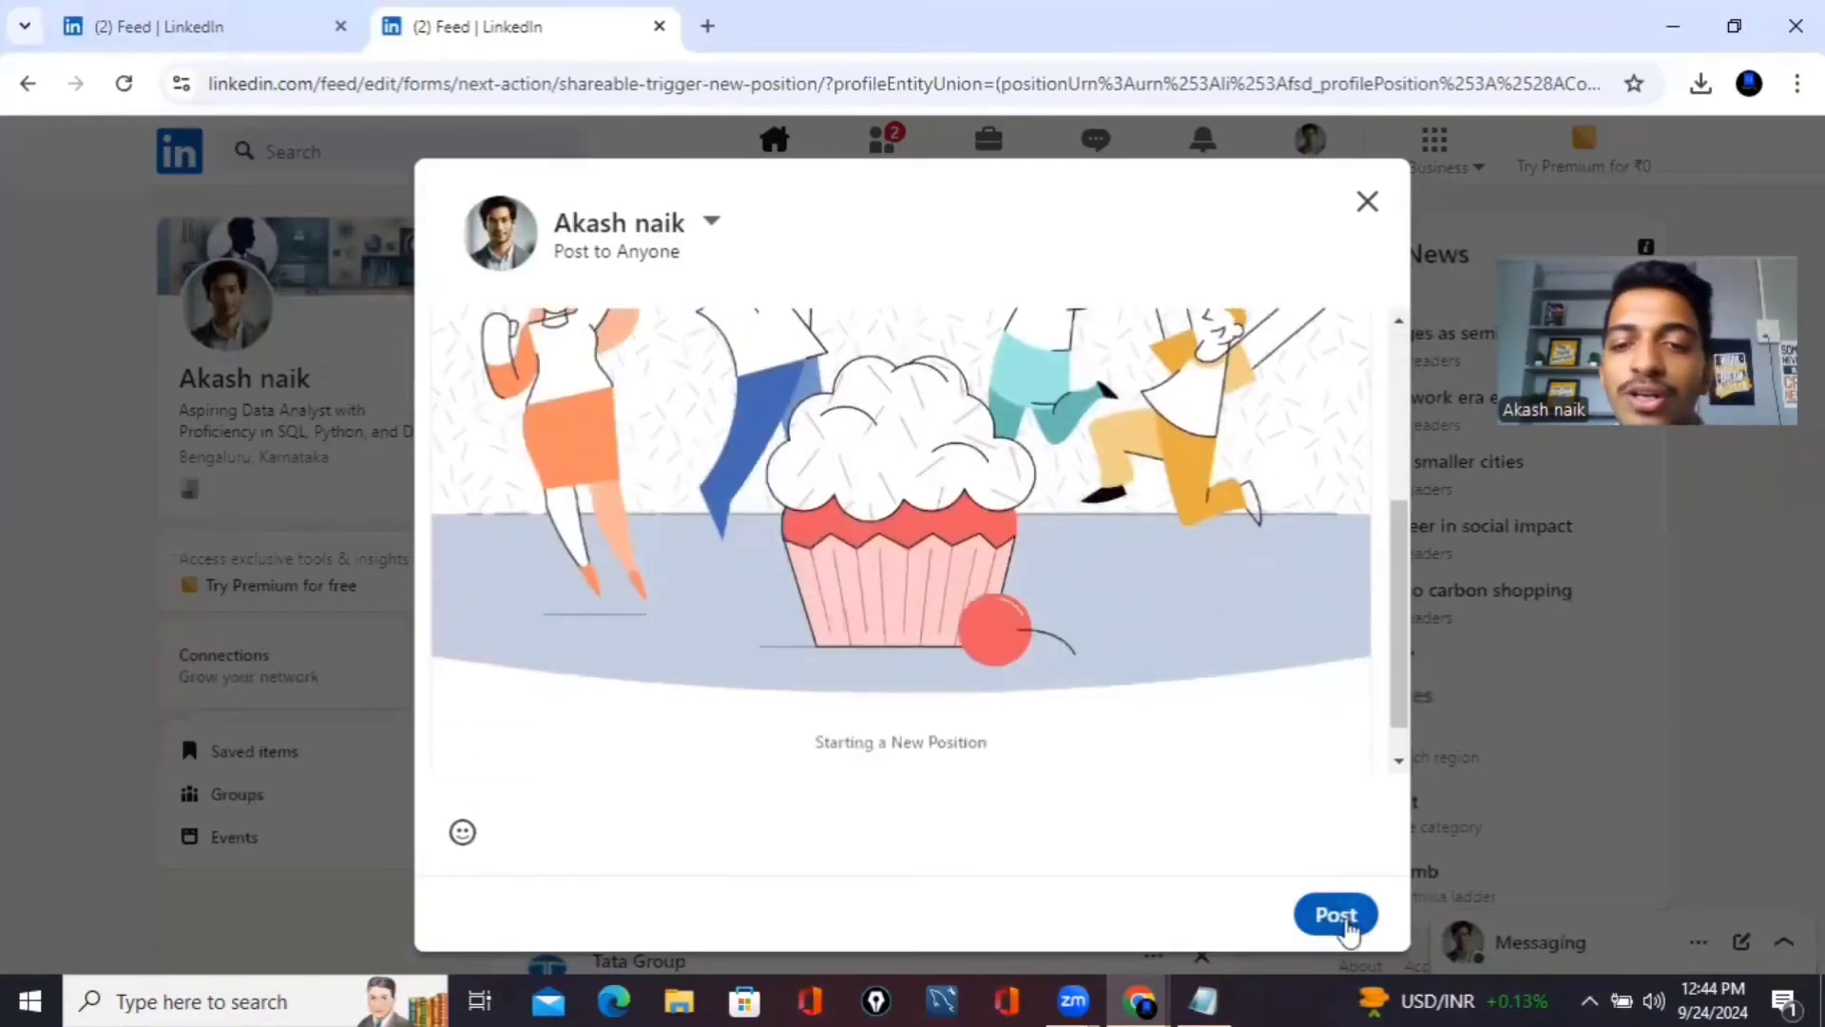
click(1339, 920)
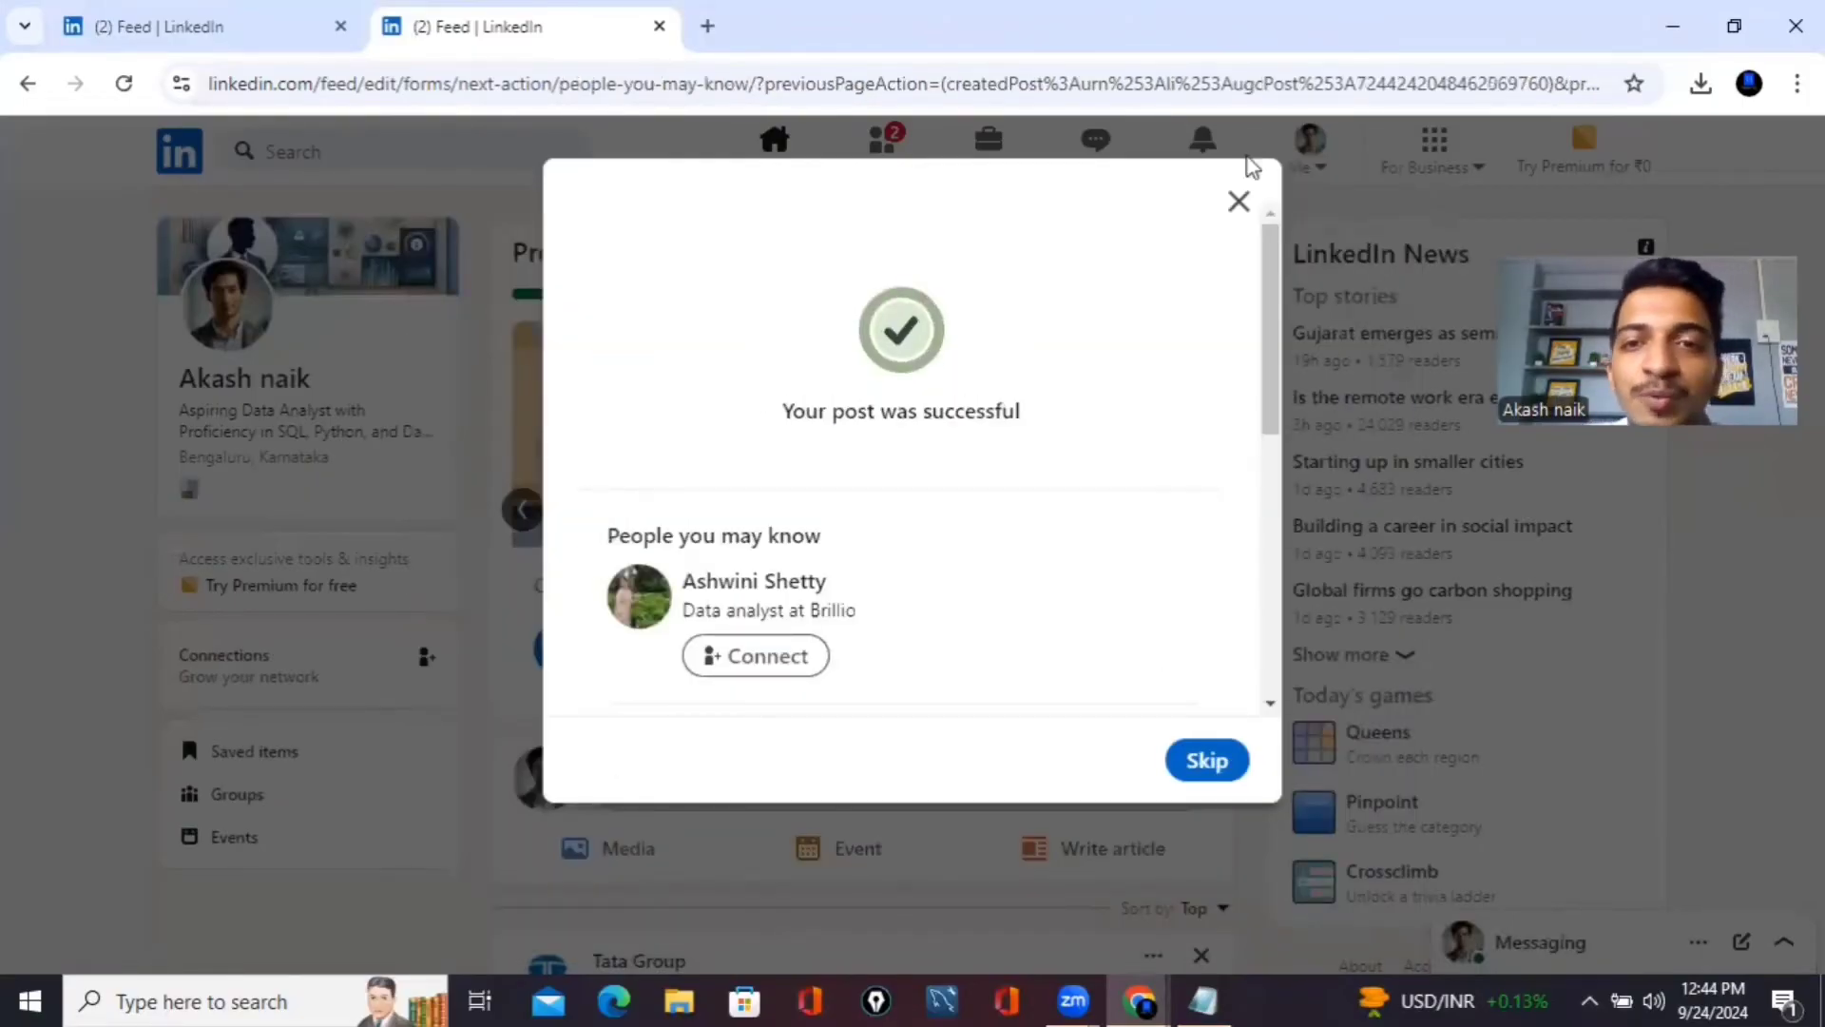
click(1223, 772)
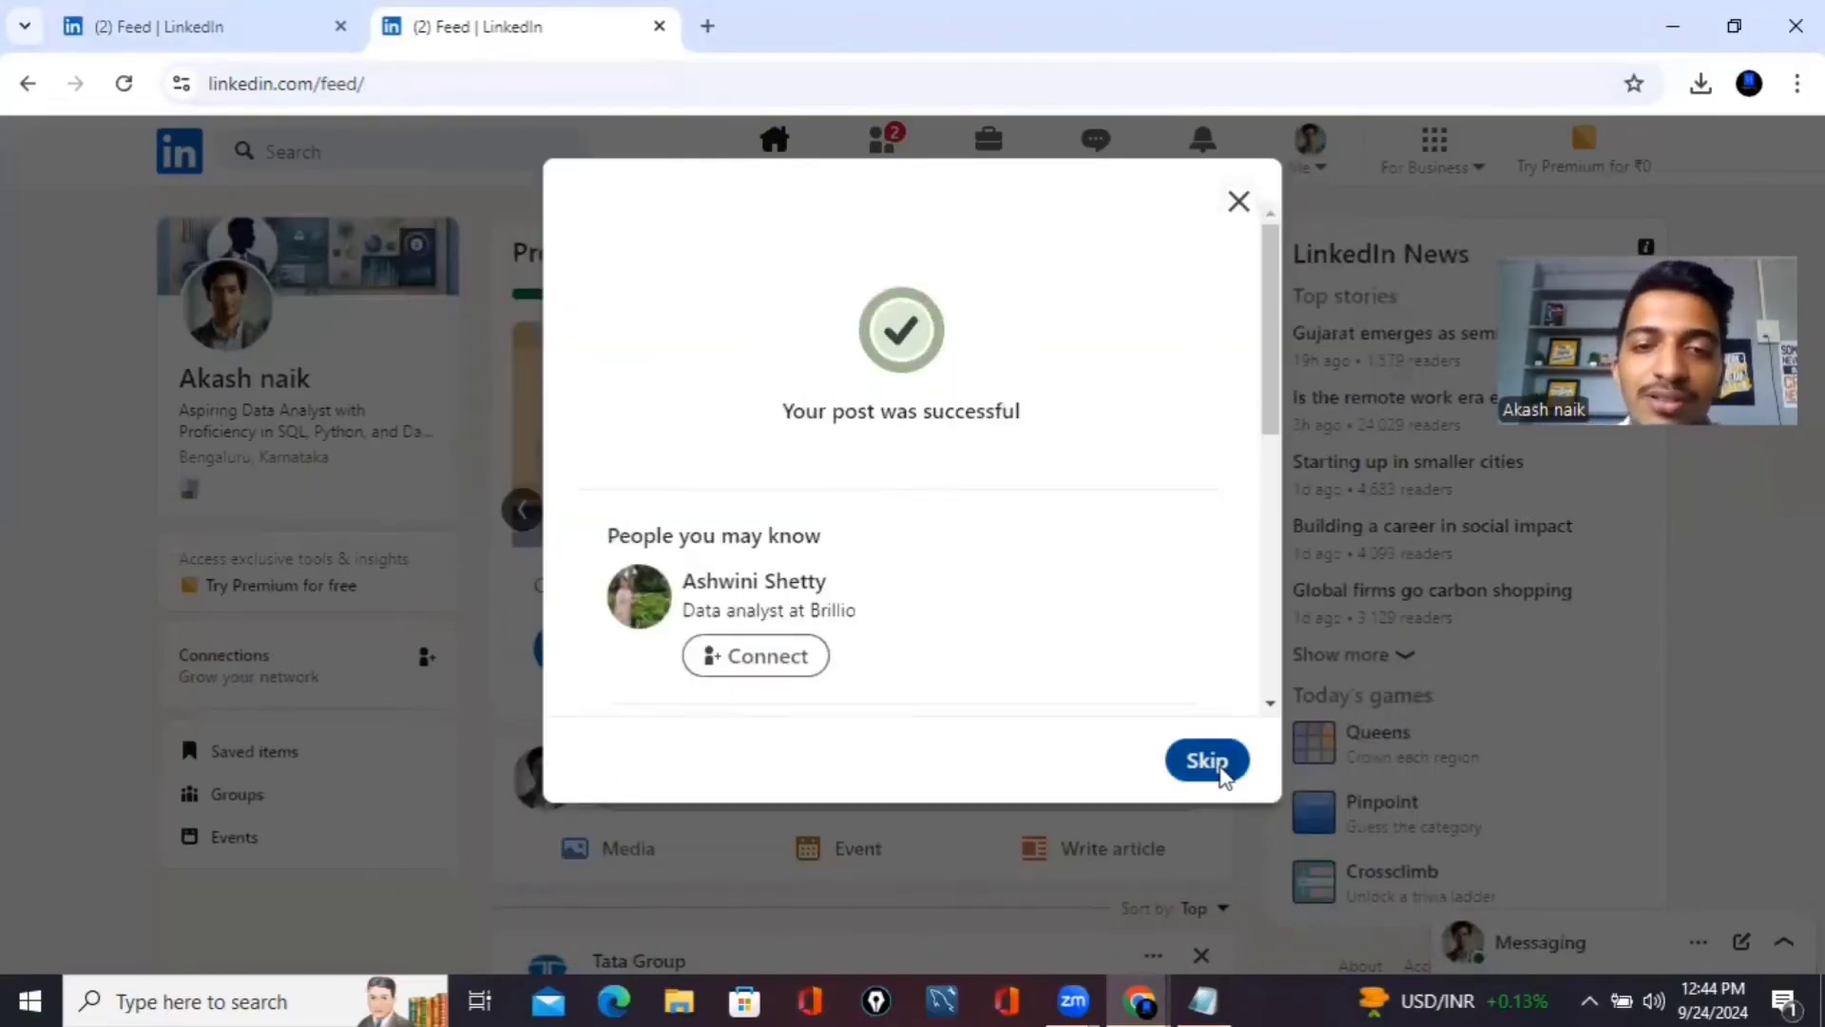
Review the updated profile page, from the header and analytics down to the About, Activity and Experience sections
scroll(996, 518, down, 5)
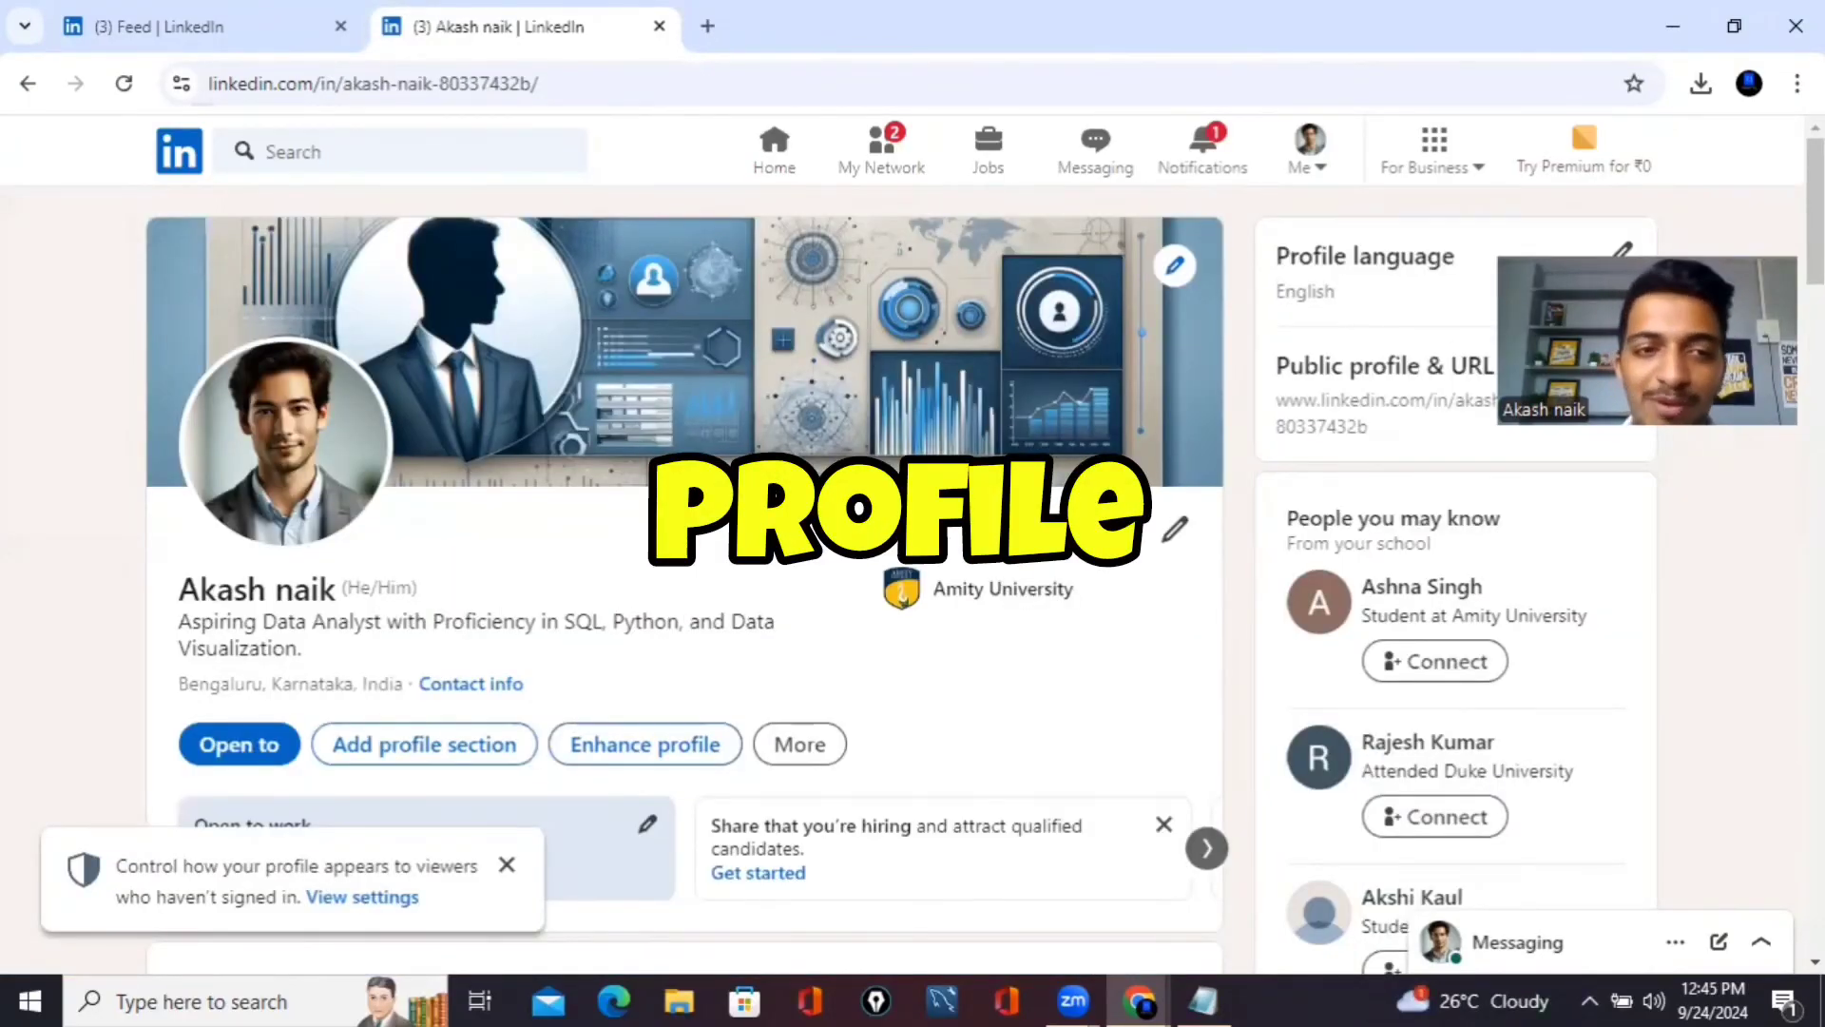
scroll(440, 395, down, 2)
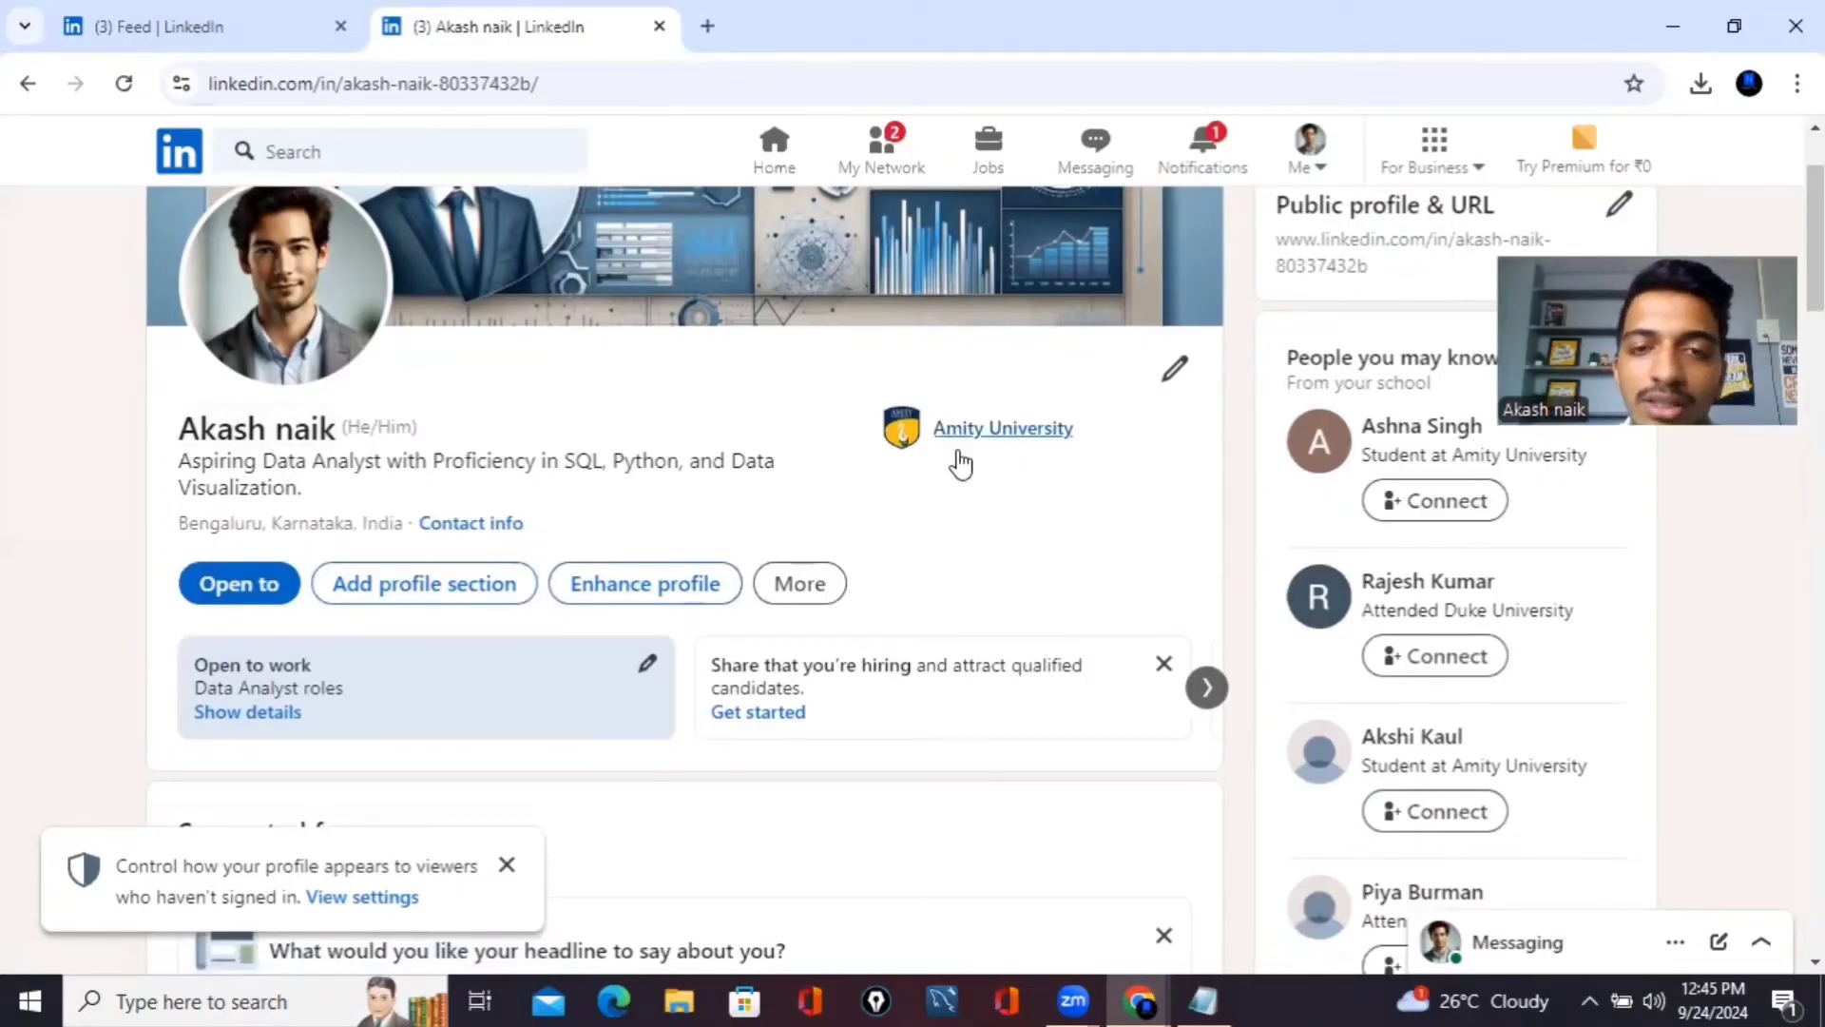
scroll(968, 493, down, 1)
scroll(968, 494, down, 13)
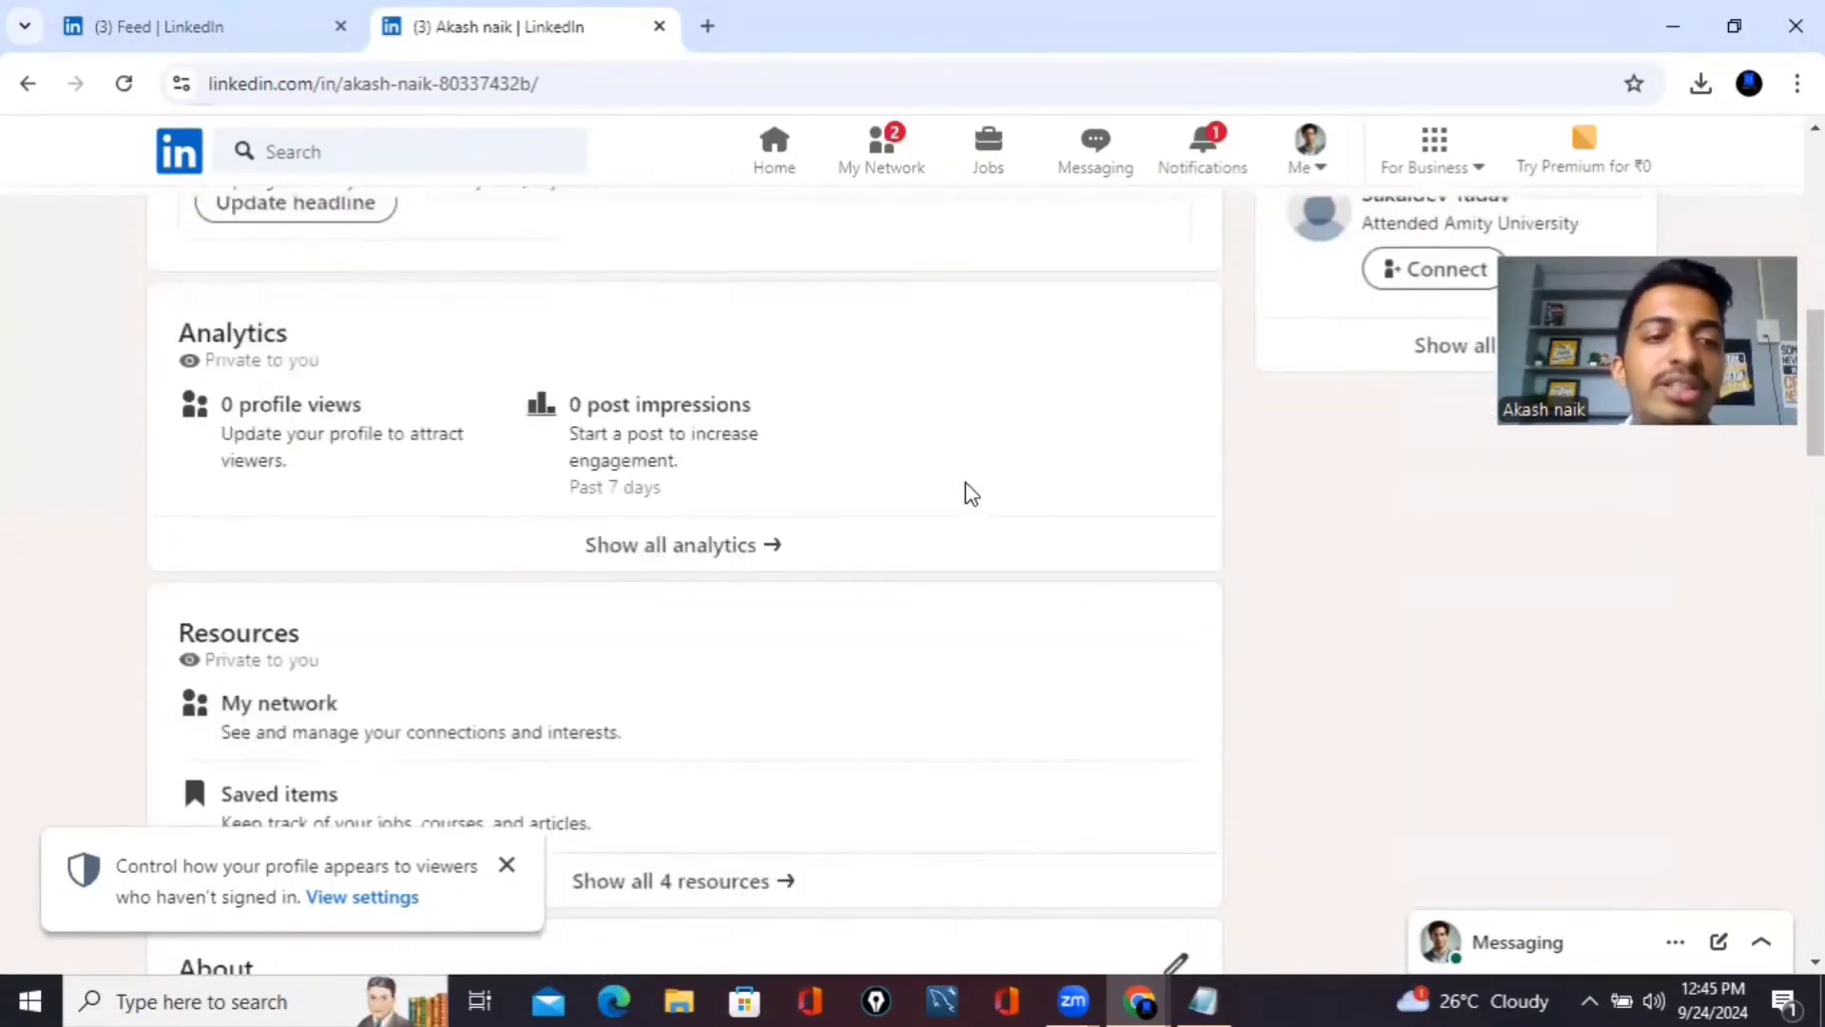
scroll(967, 494, down, 1)
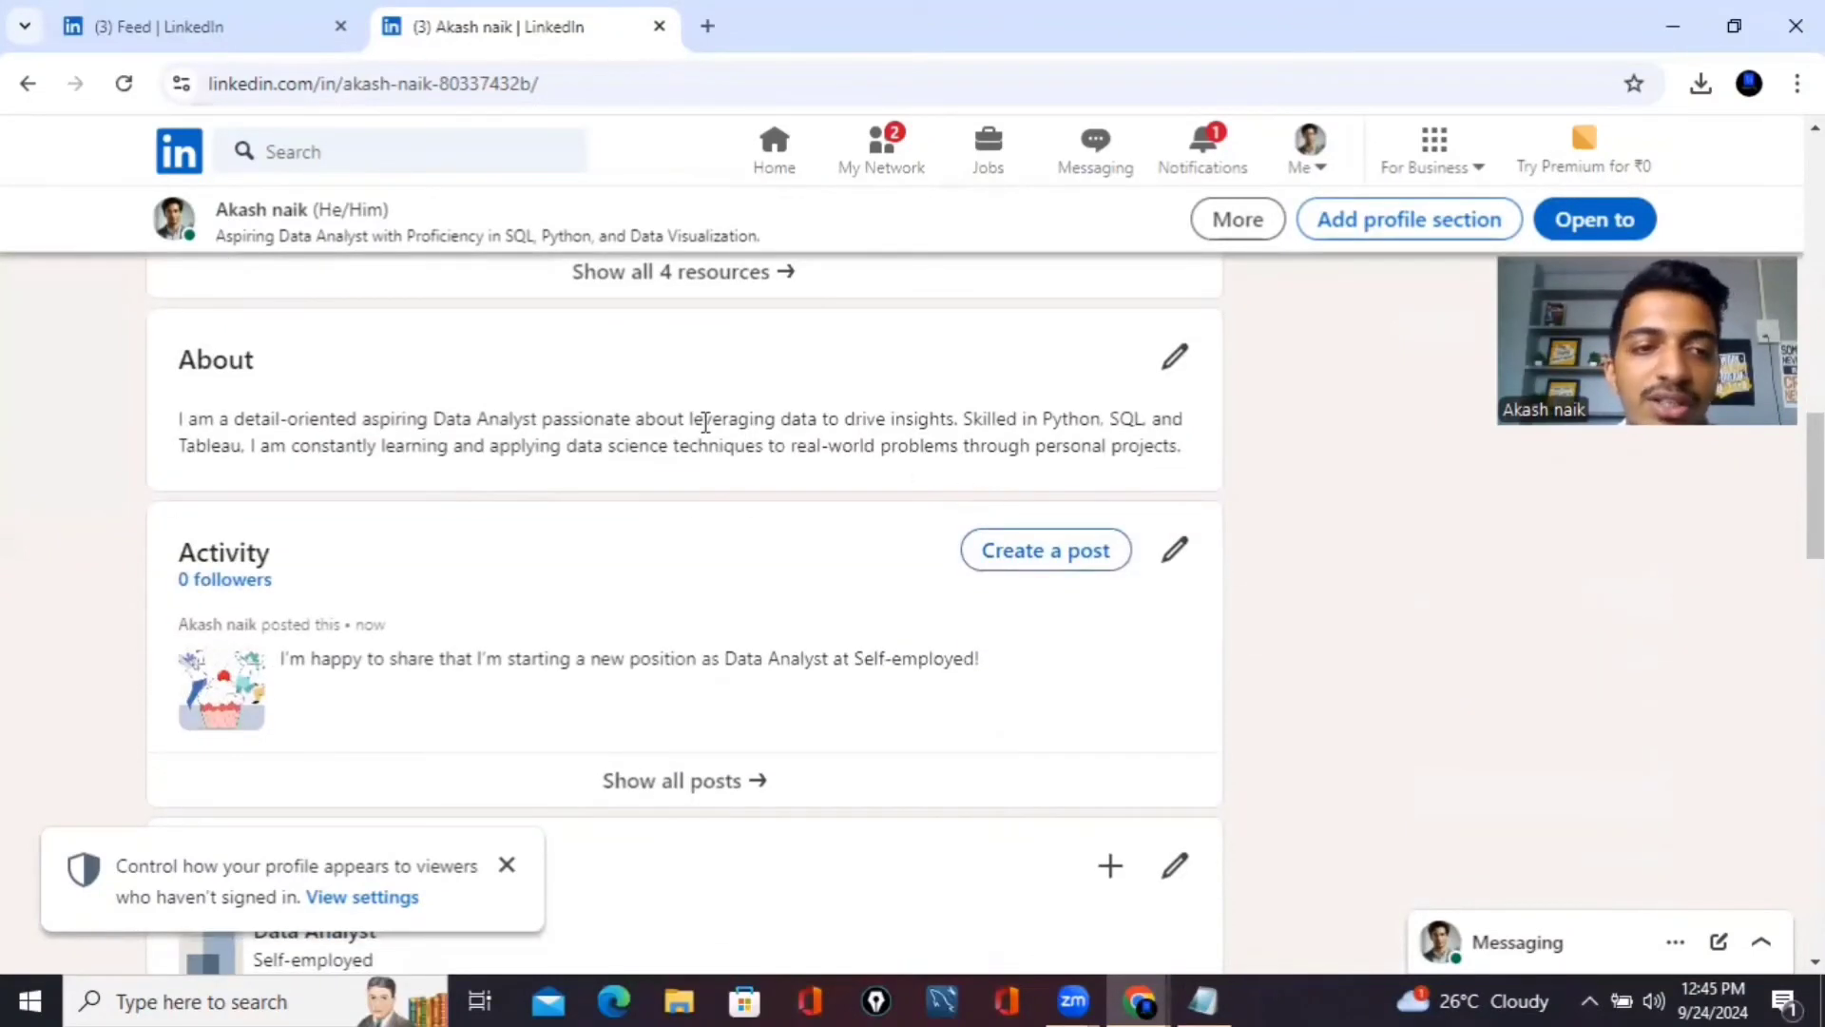
scroll(804, 515, down, 2)
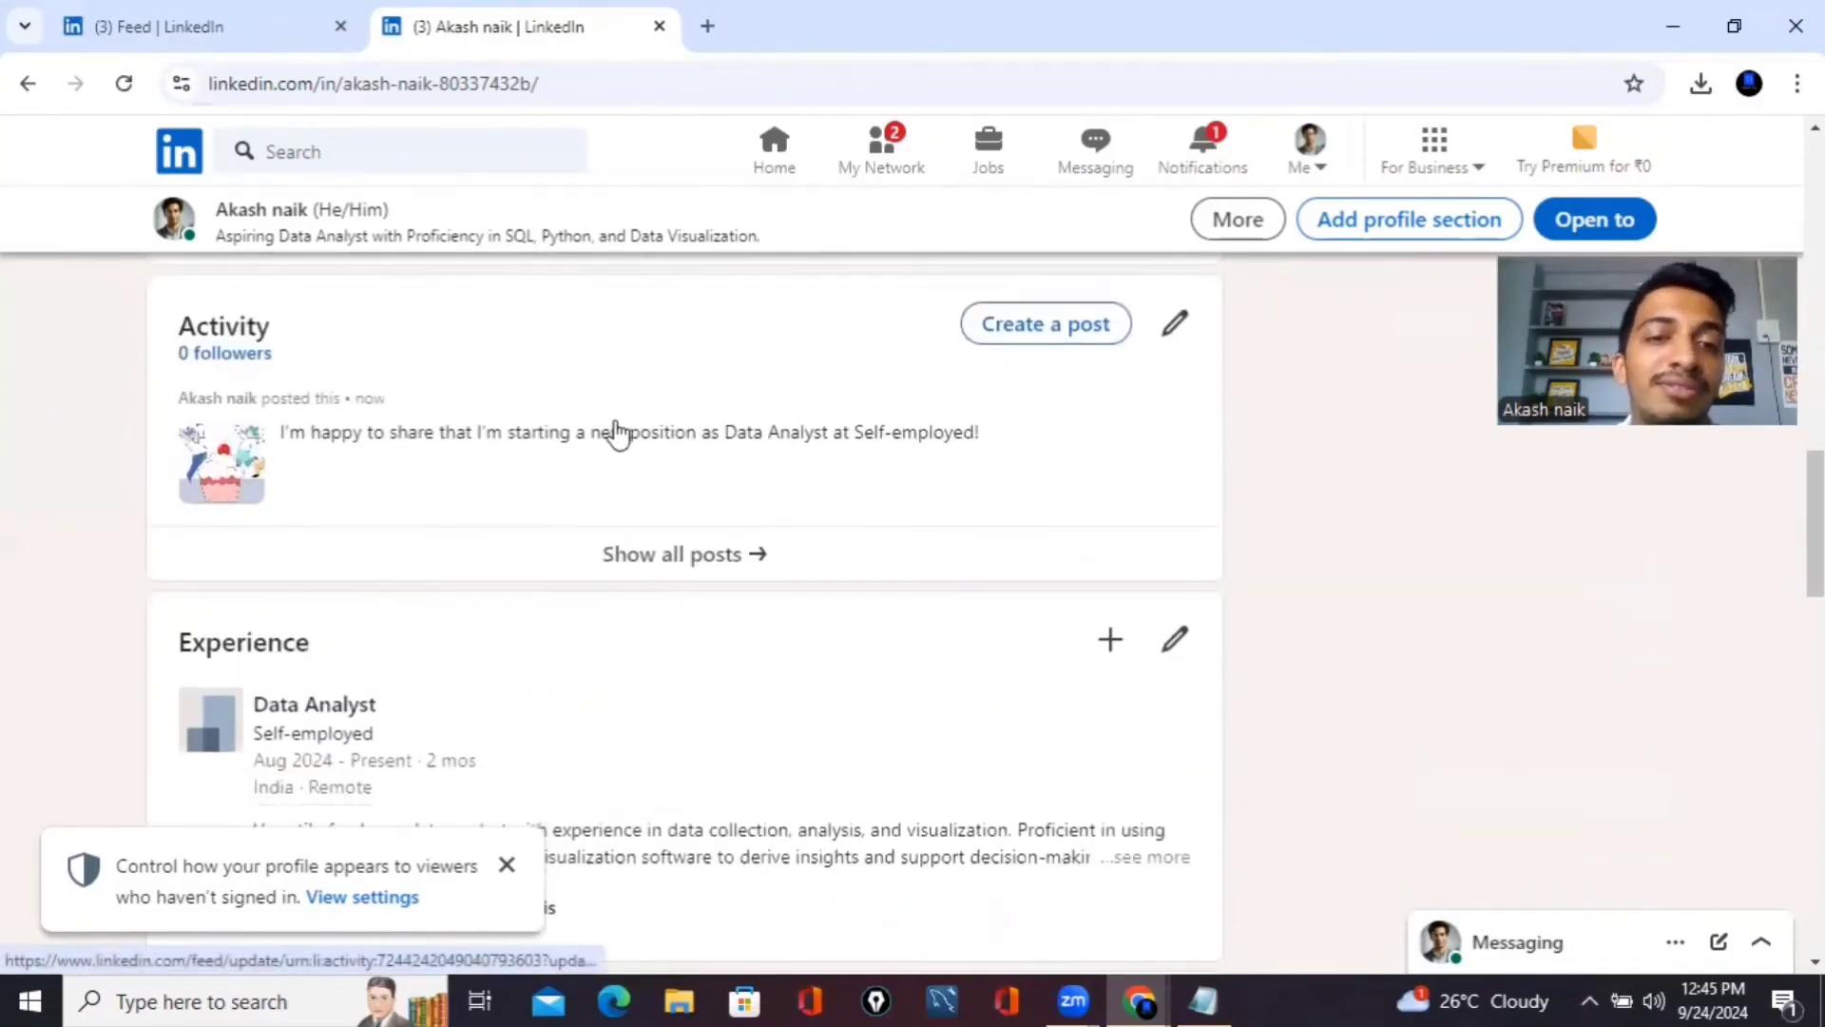
Review the rest of the profile page, covering Activity, Experience, Education, Projects, Skills and Interests
scroll(622, 471, down, 1)
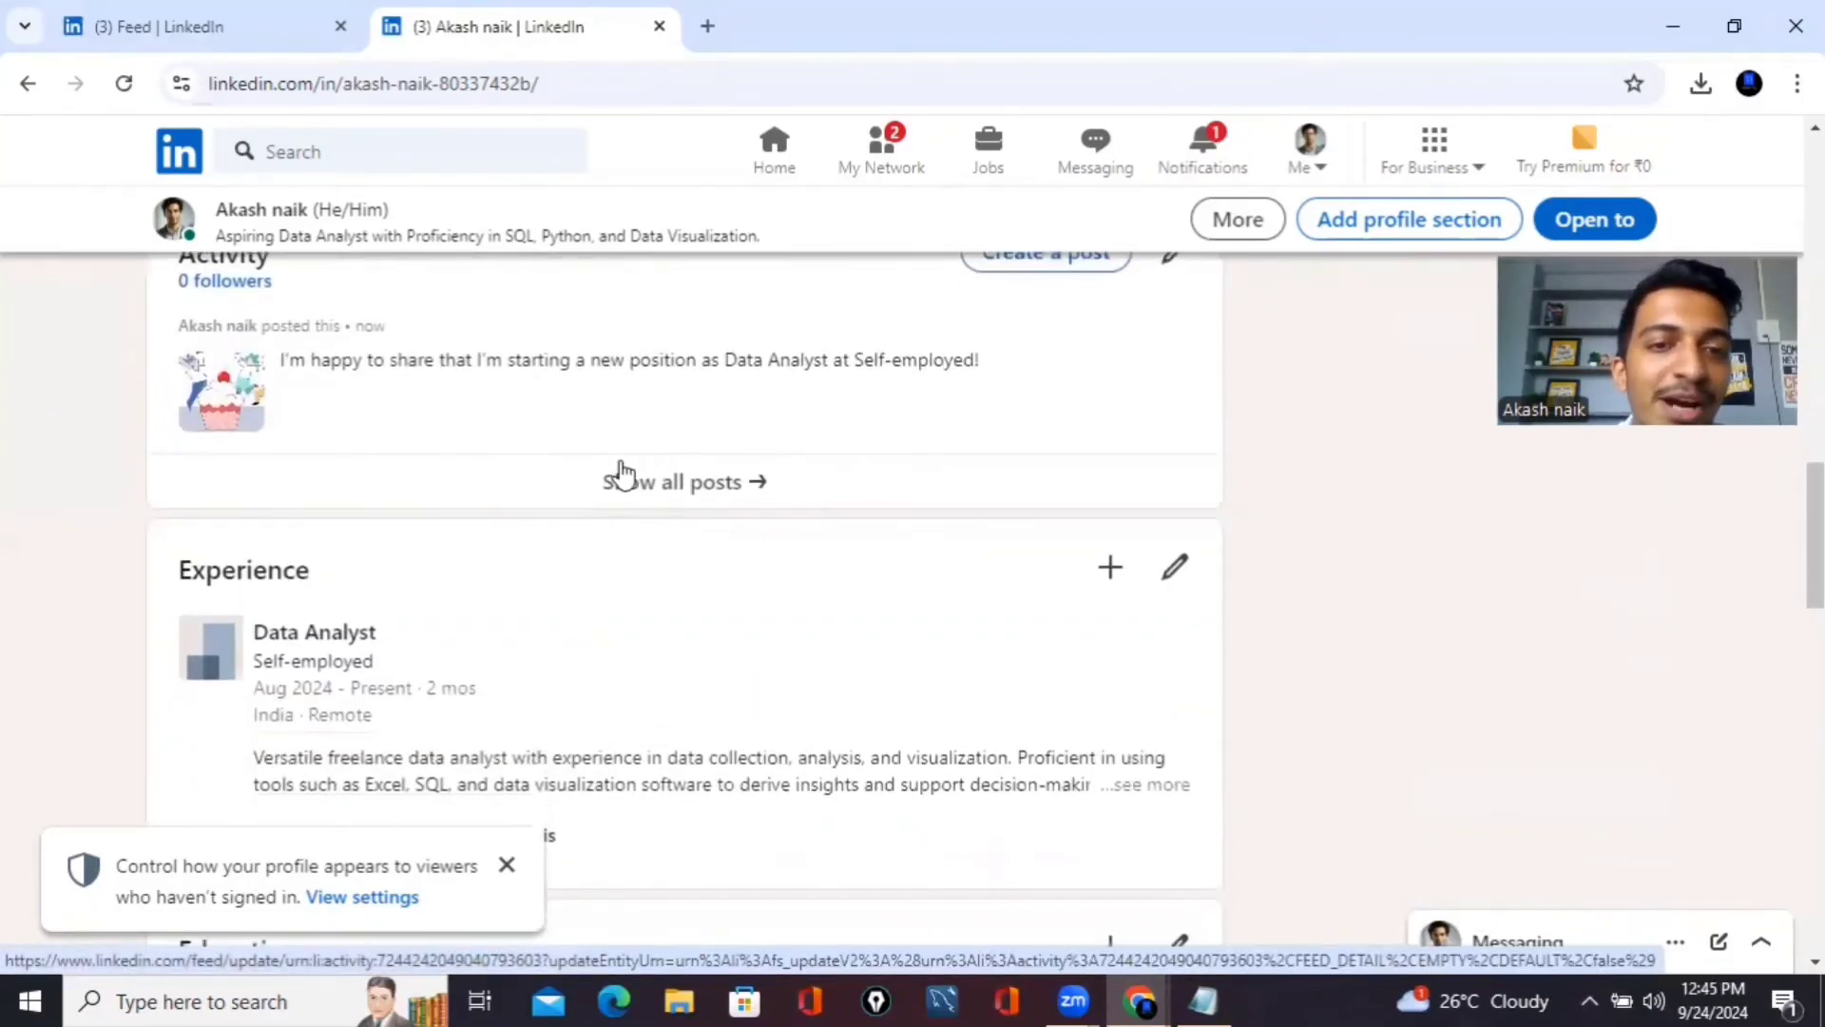
scroll(623, 470, down, 2)
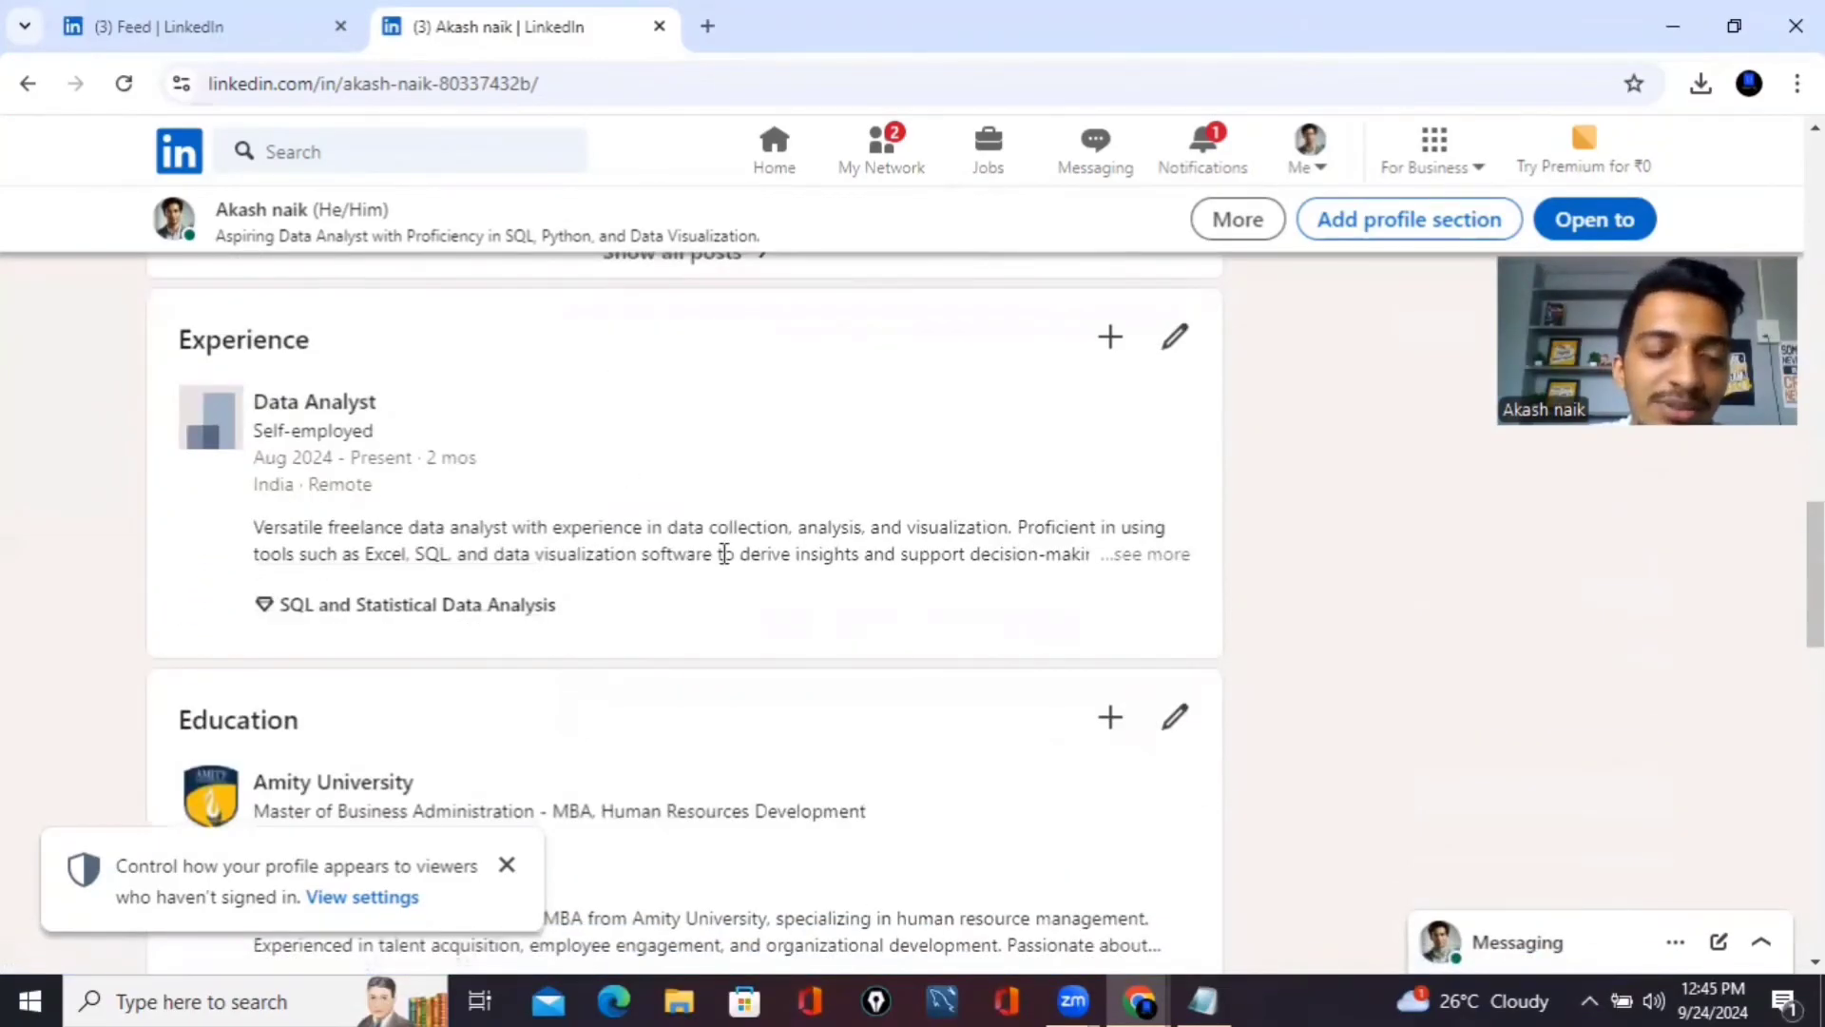
scroll(725, 554, down, 5)
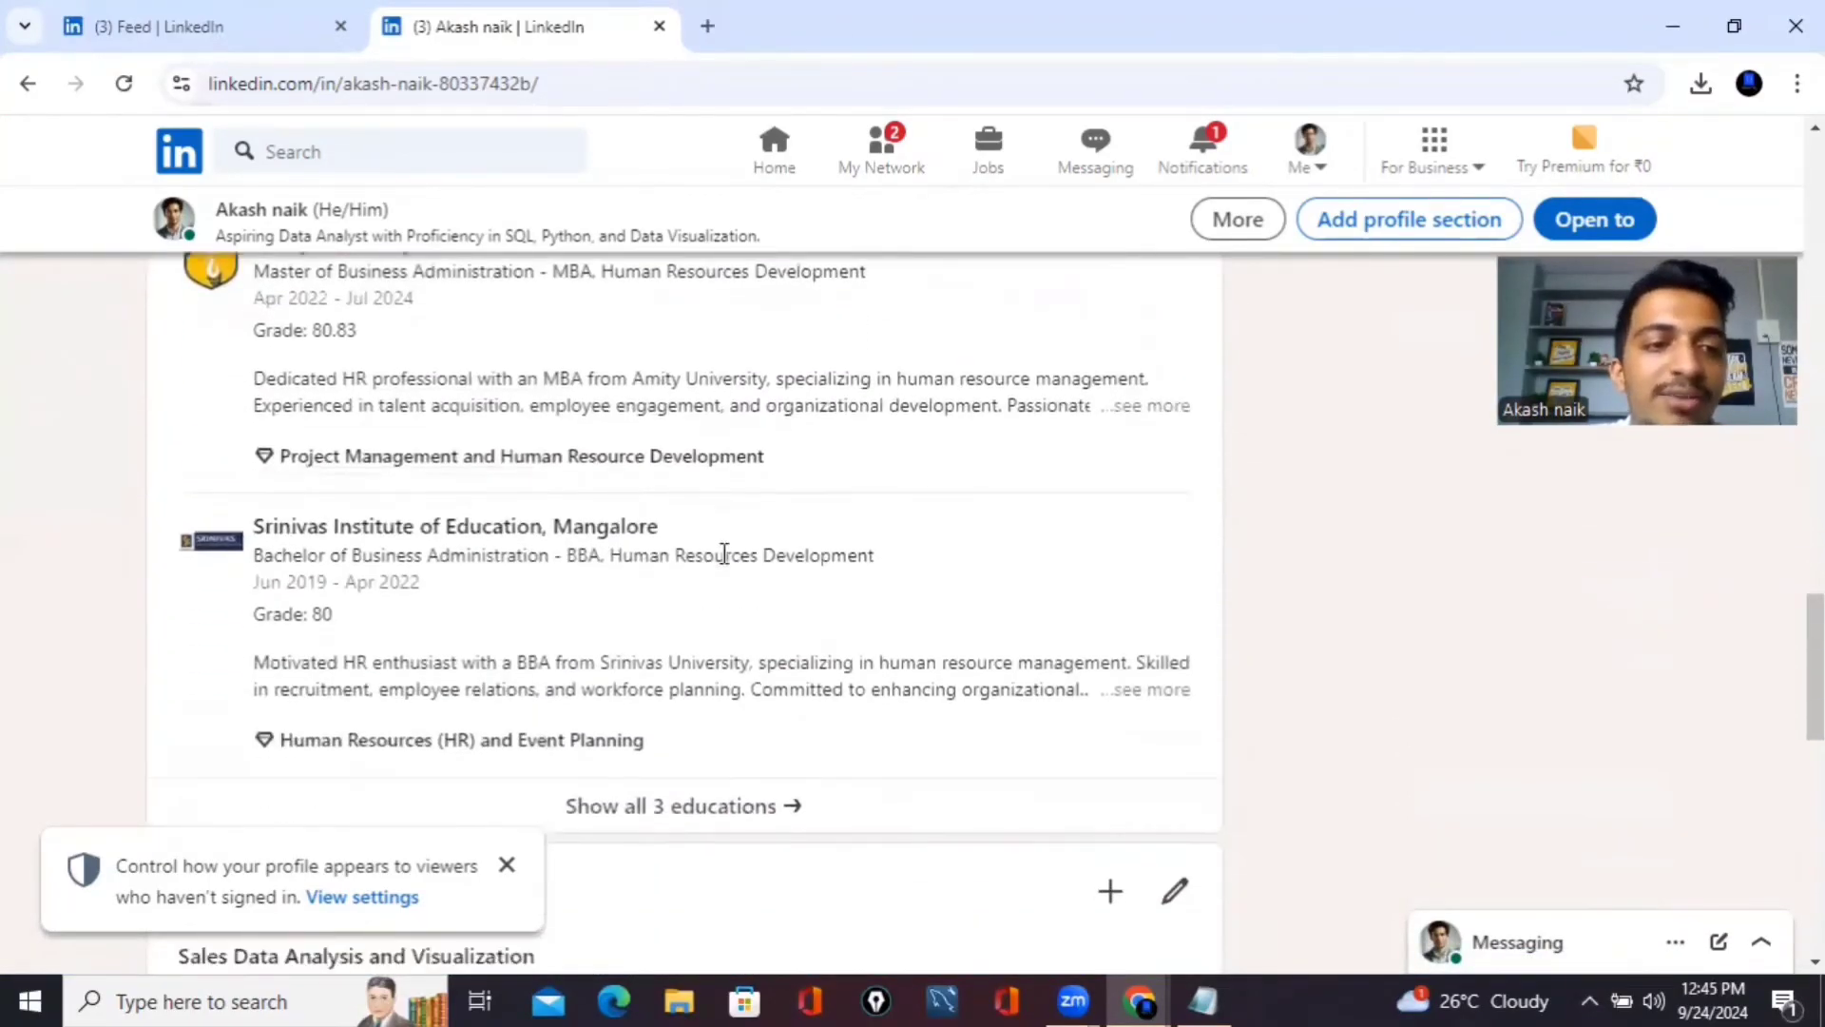
scroll(724, 554, down, 5)
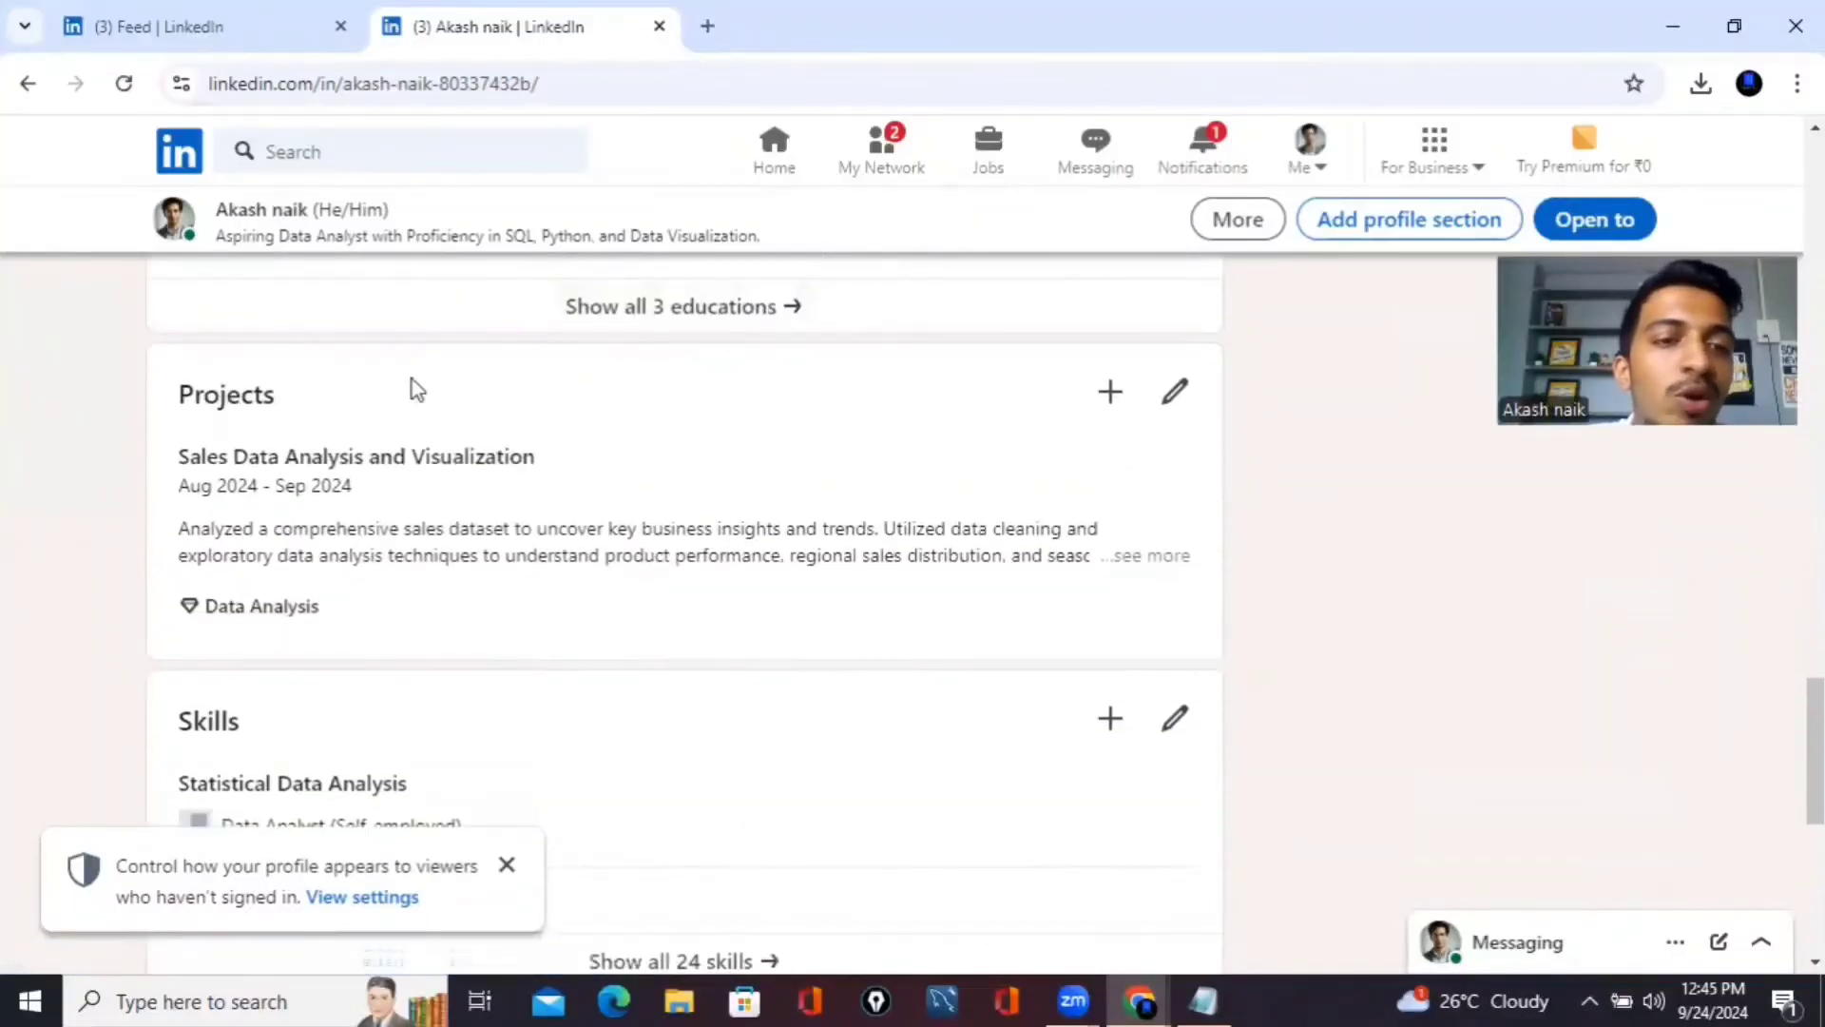
scroll(486, 522, down, 4)
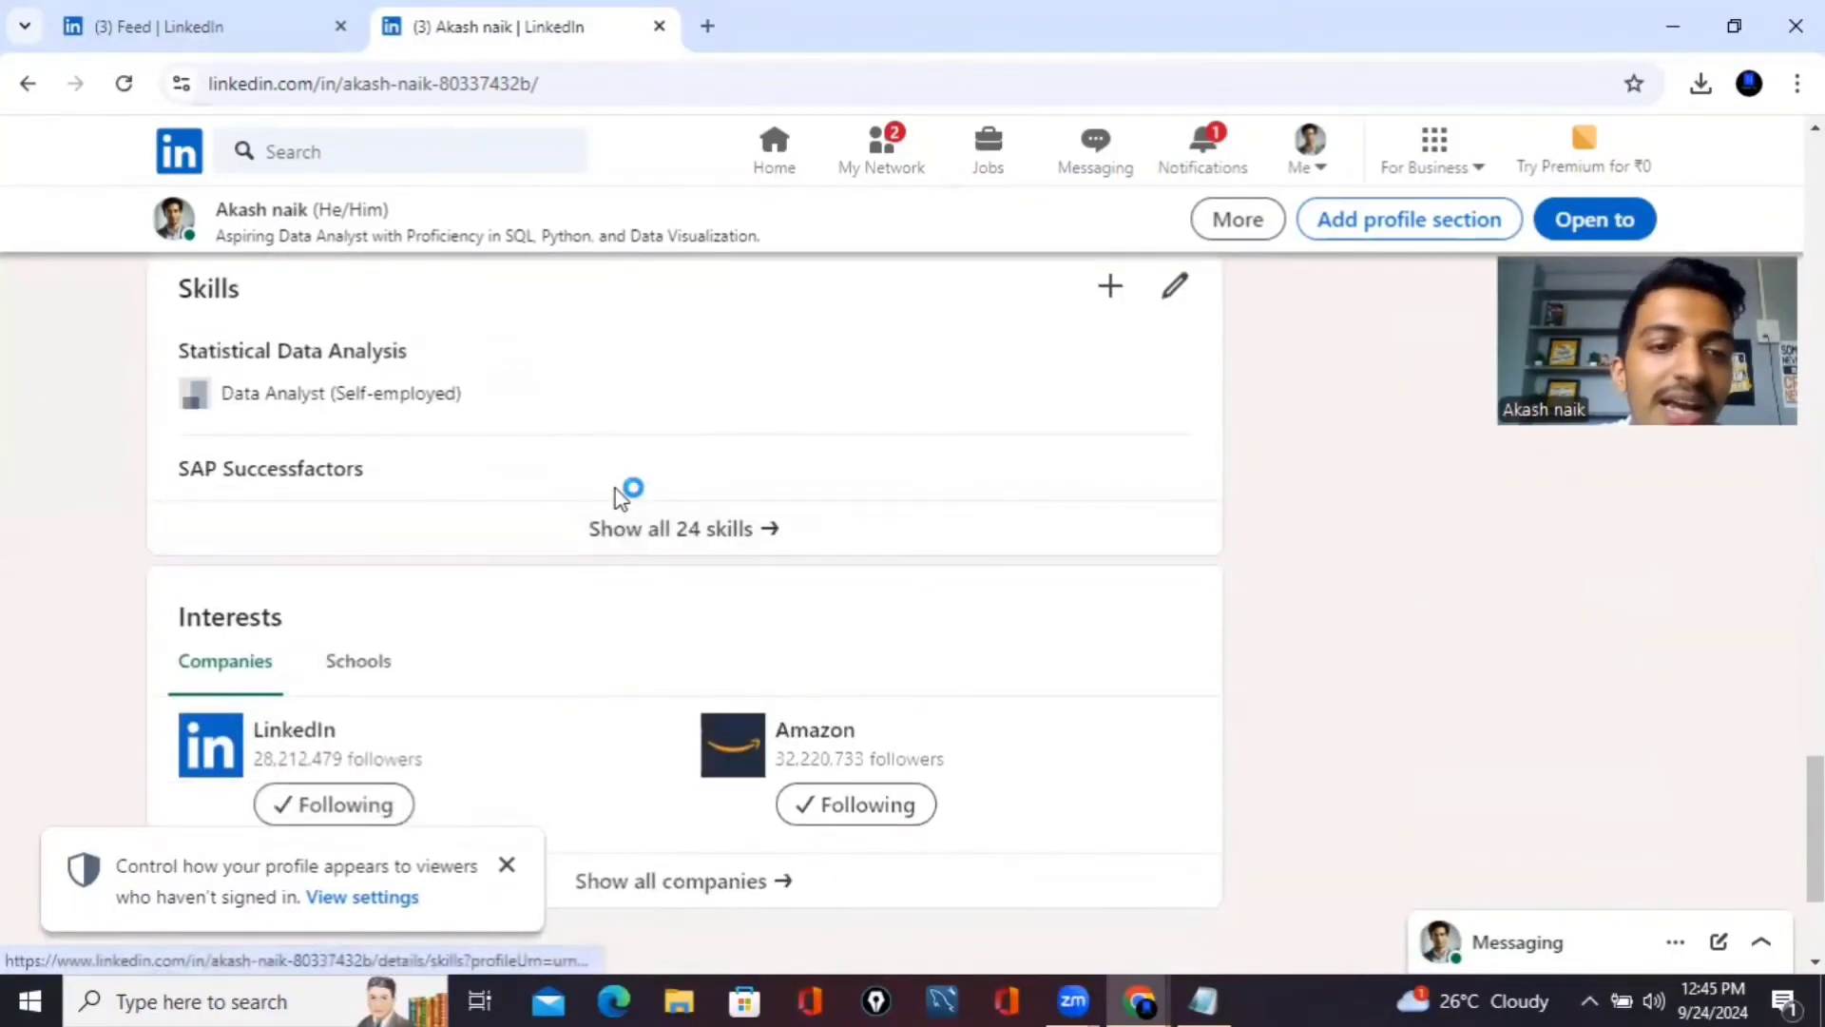
scroll(615, 488, down, 3)
scroll(615, 488, up, 7)
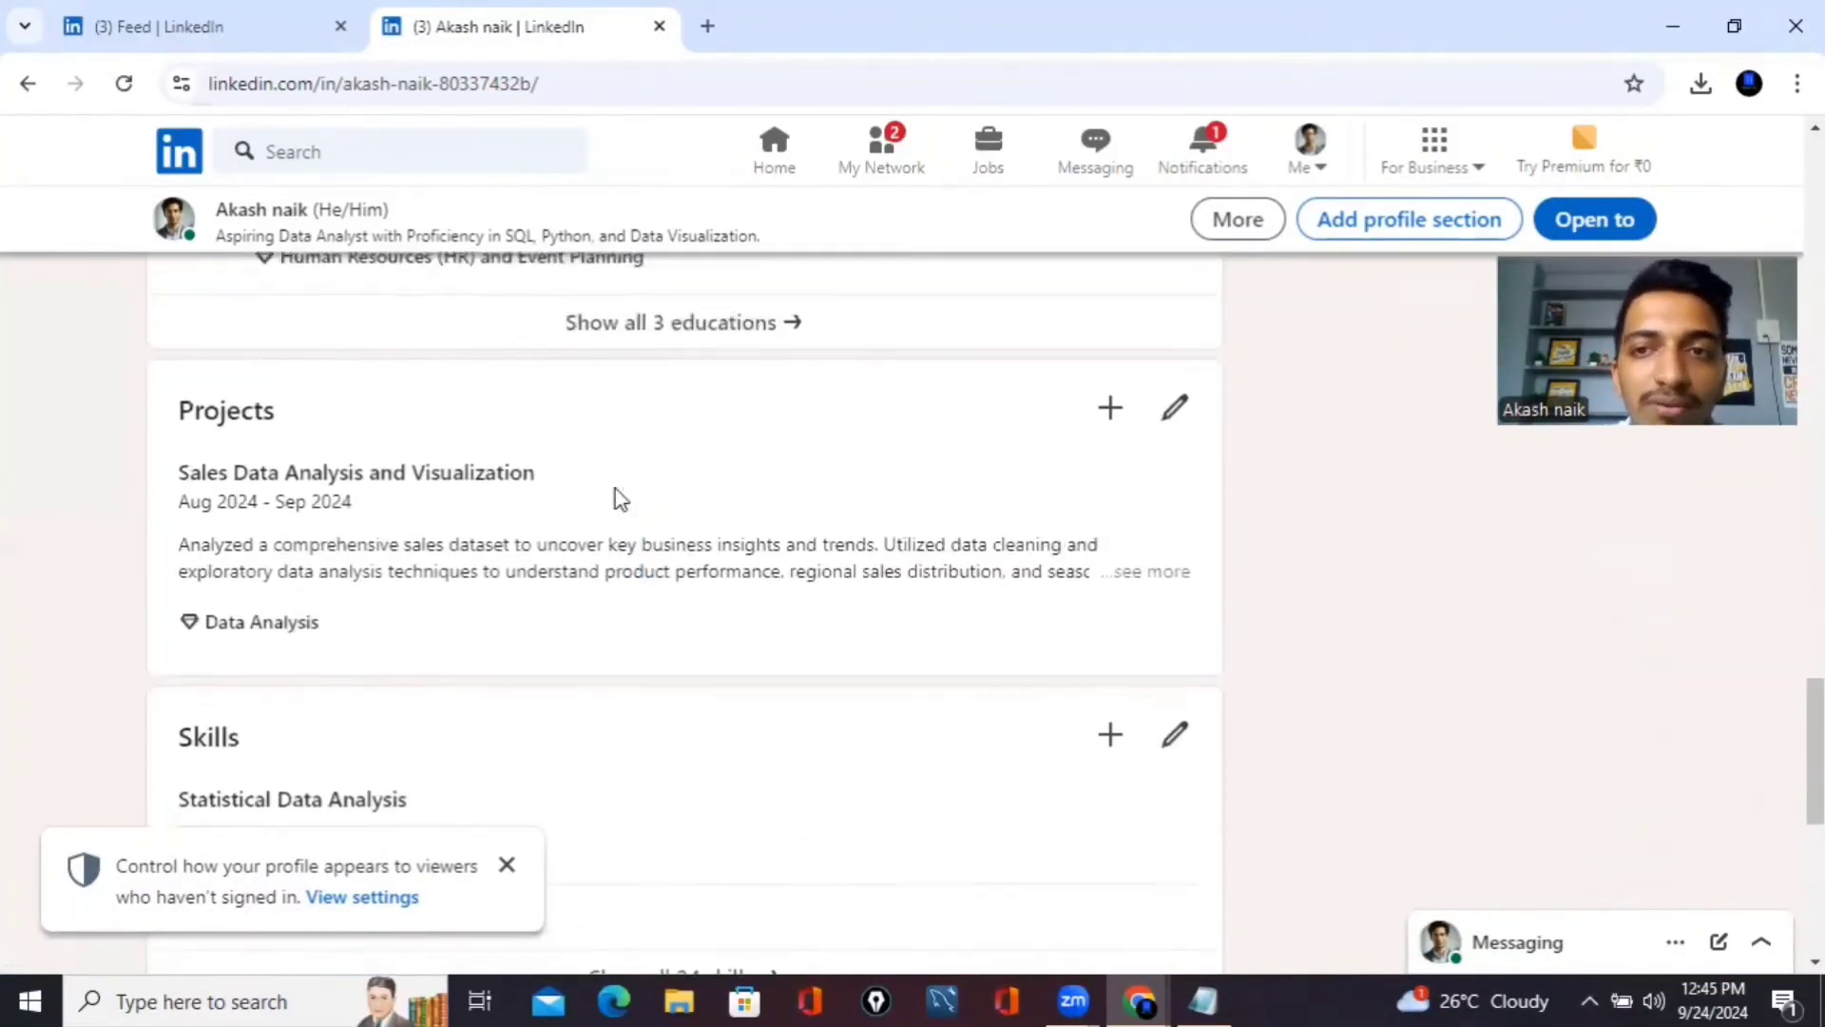
scroll(614, 489, up, 5)
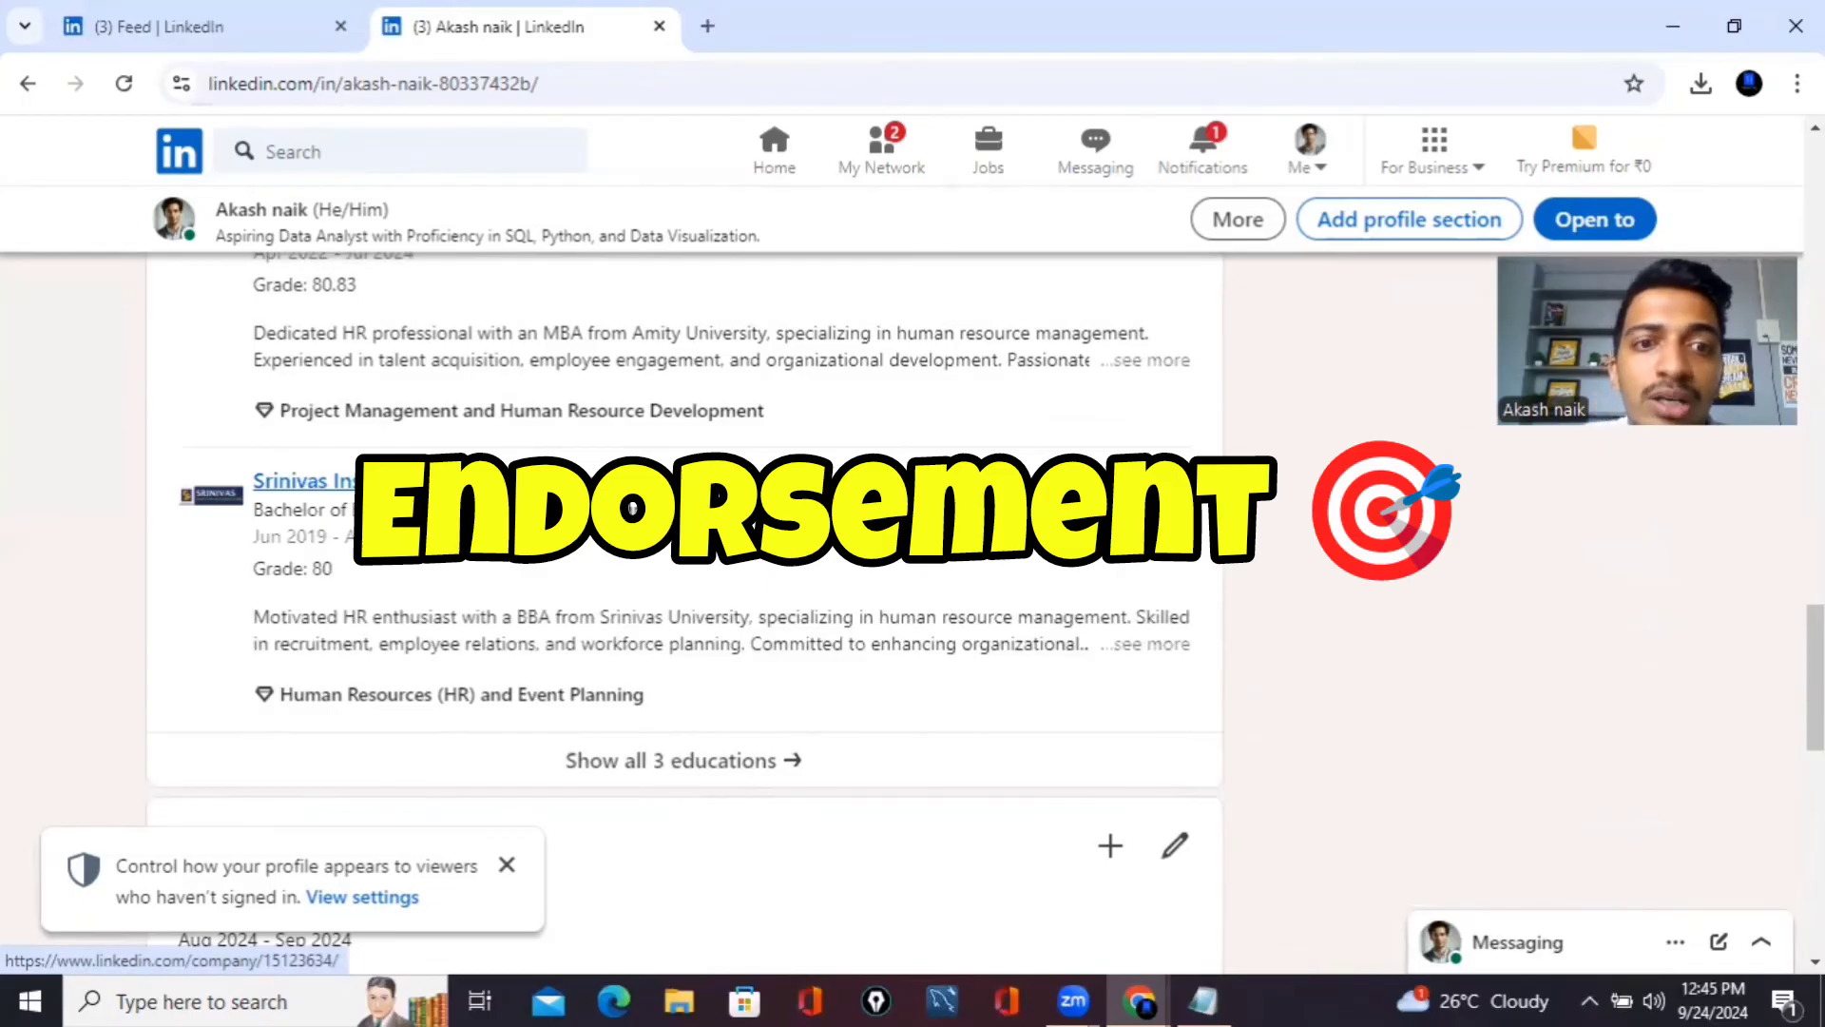
scroll(632, 508, up, 15)
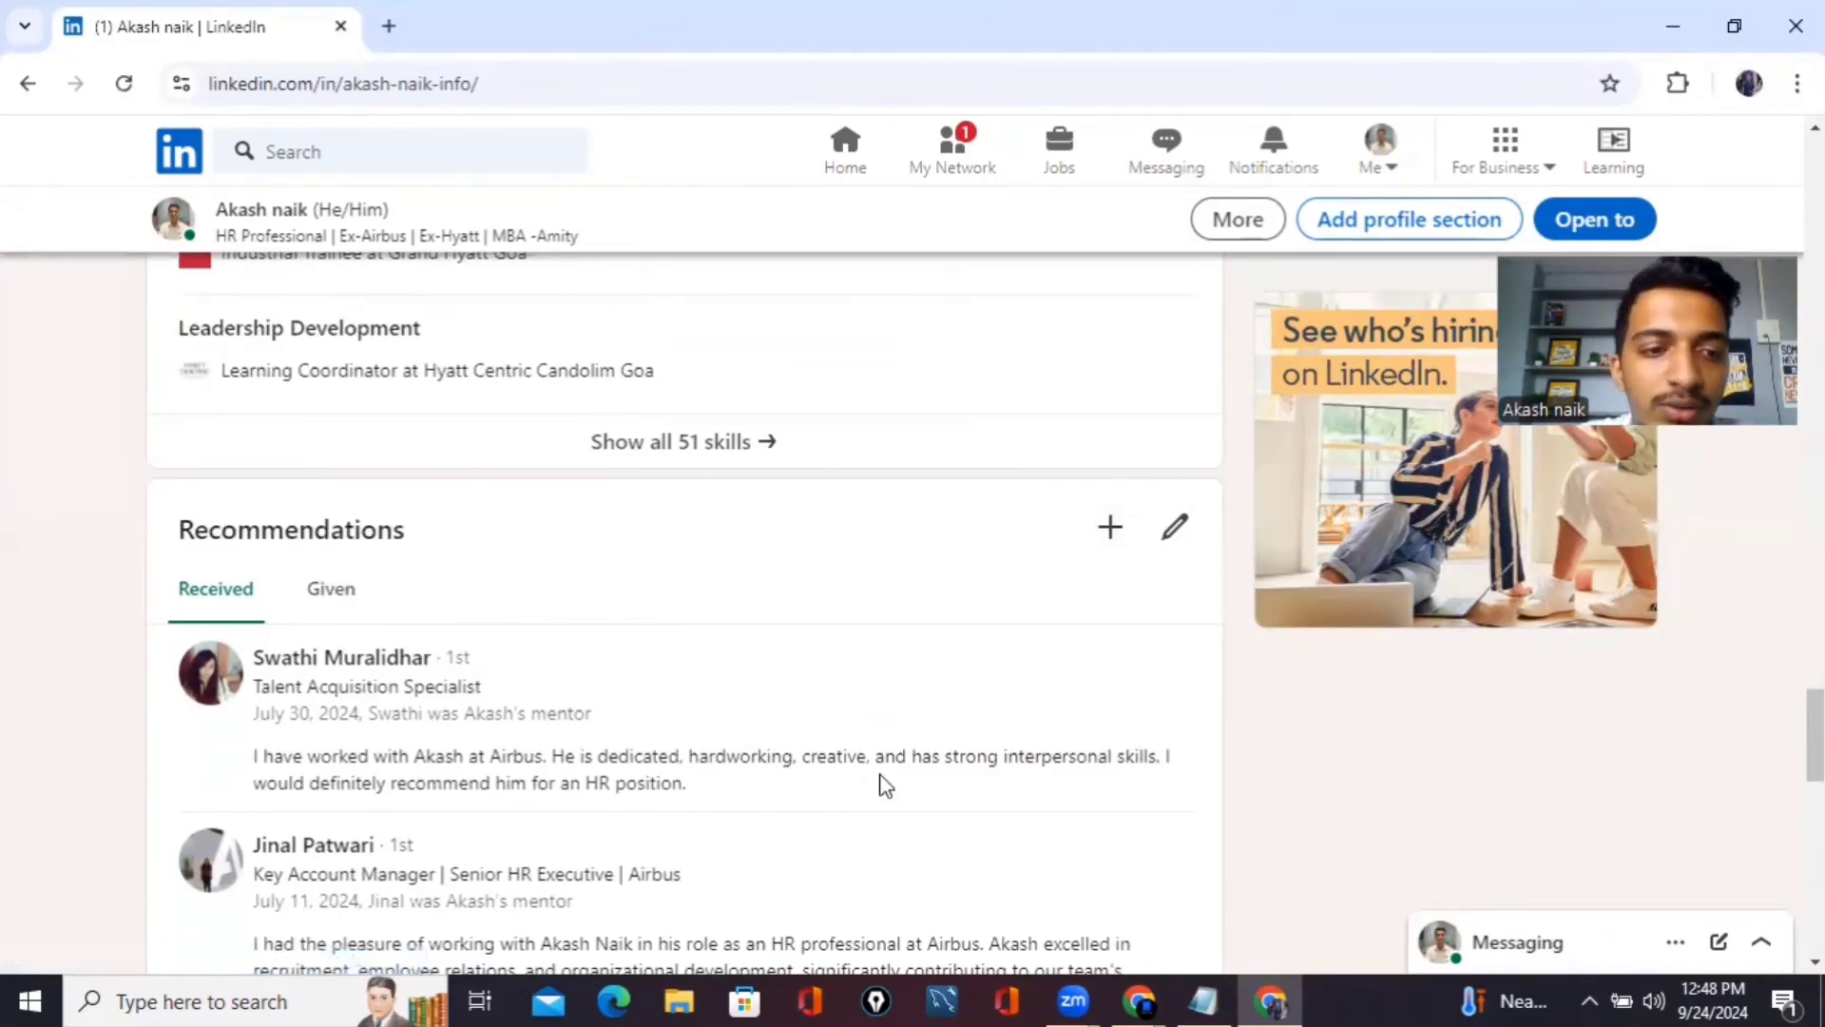
Start a recommendation request from the HR profile's Recommendations section, and choose the first-degree connection who is a hotel administration student
scroll(880, 783, down, 3)
scroll(880, 786, up, 3)
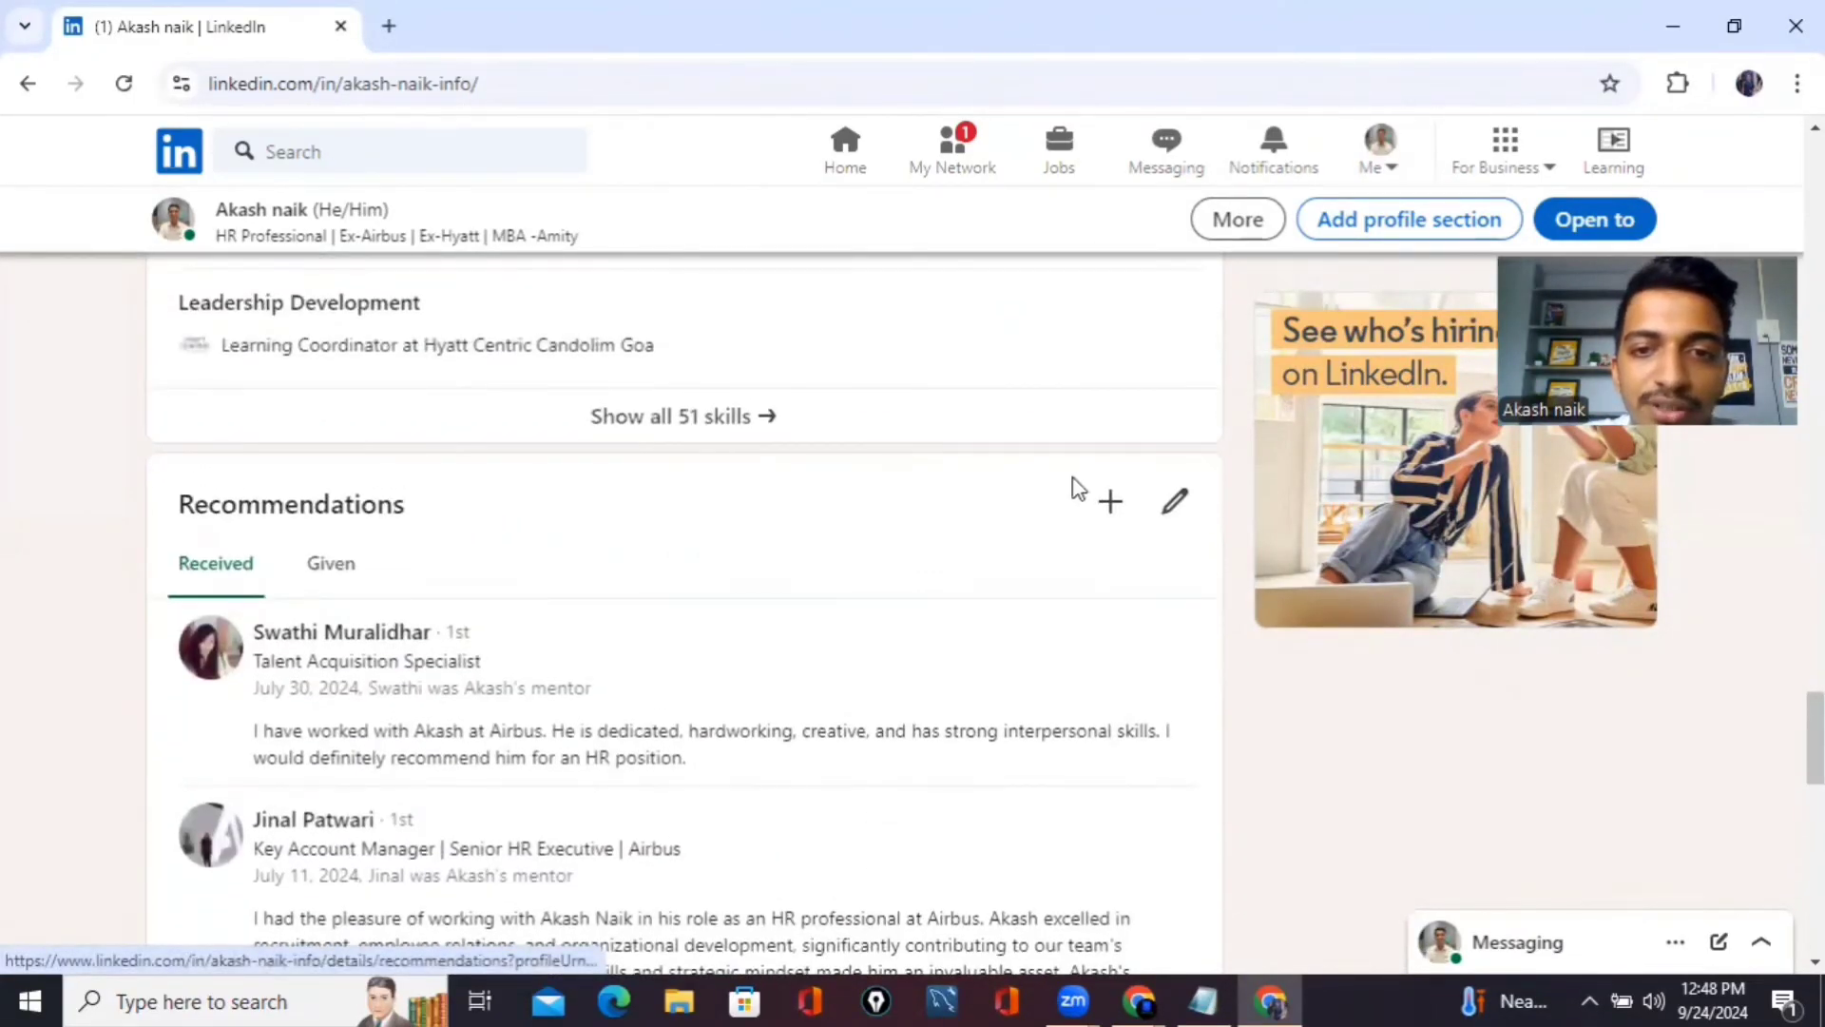
click(1106, 506)
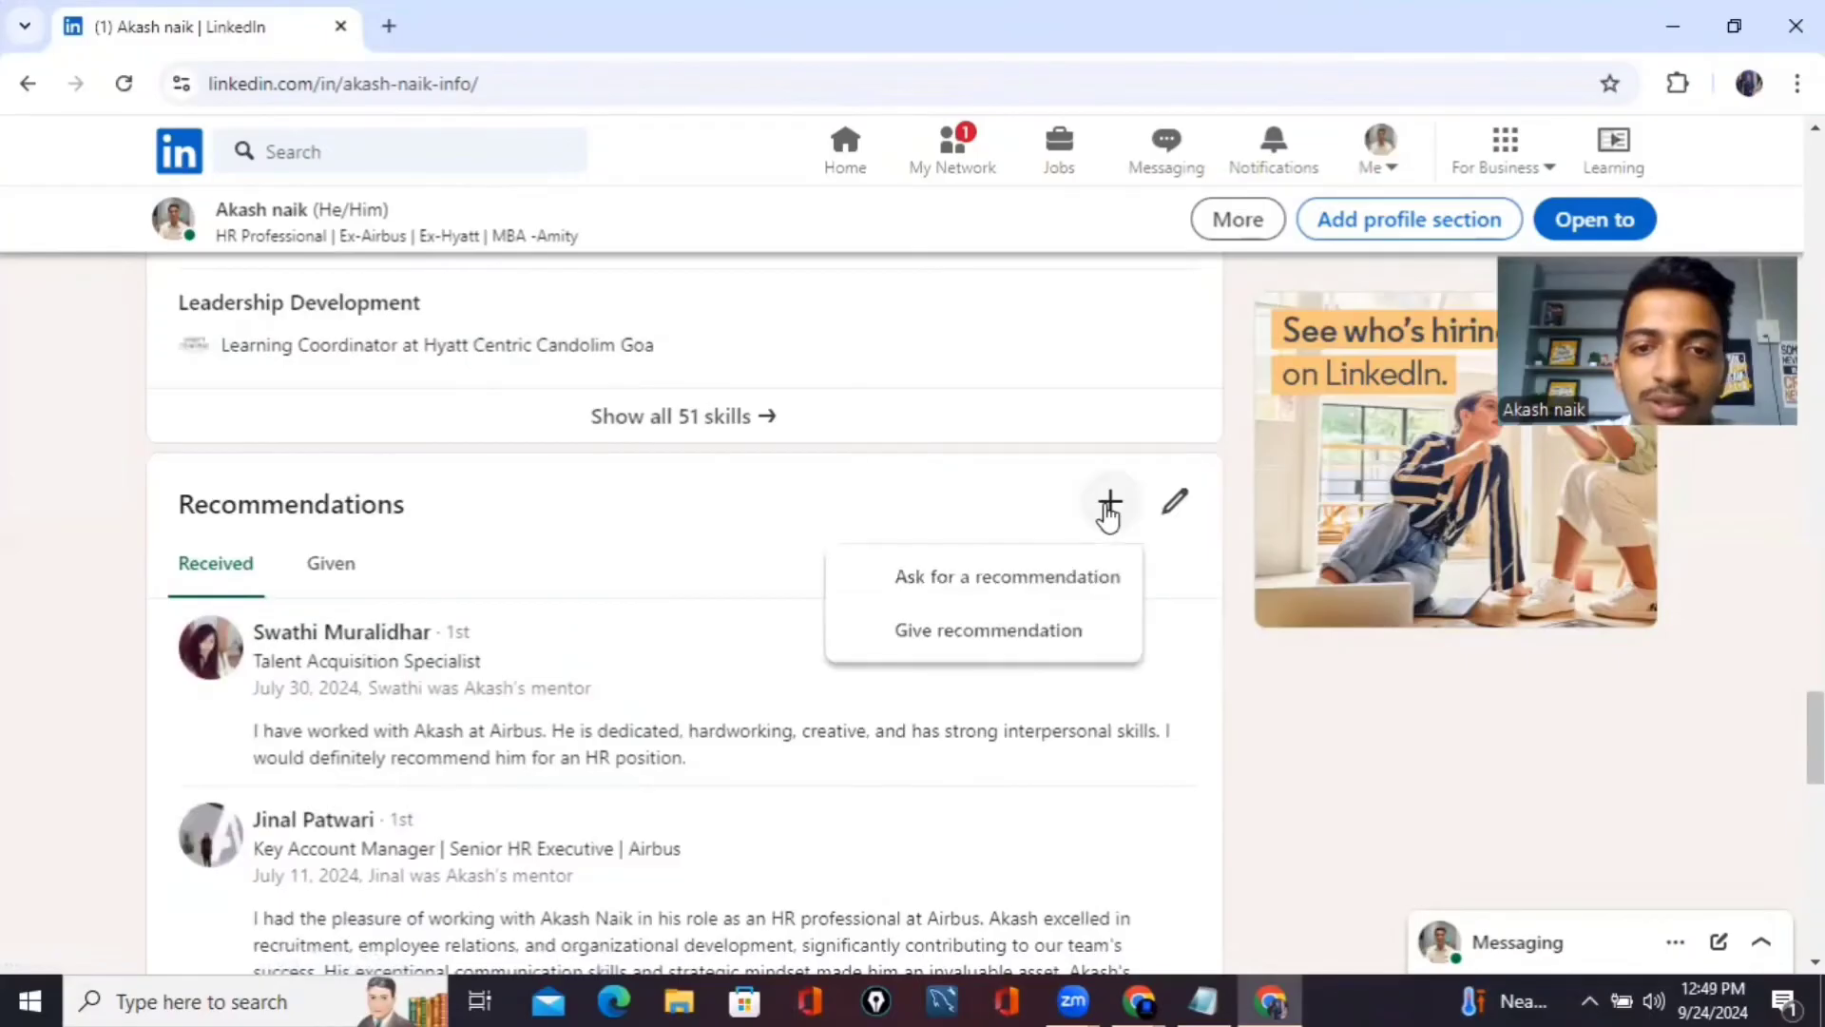
click(977, 578)
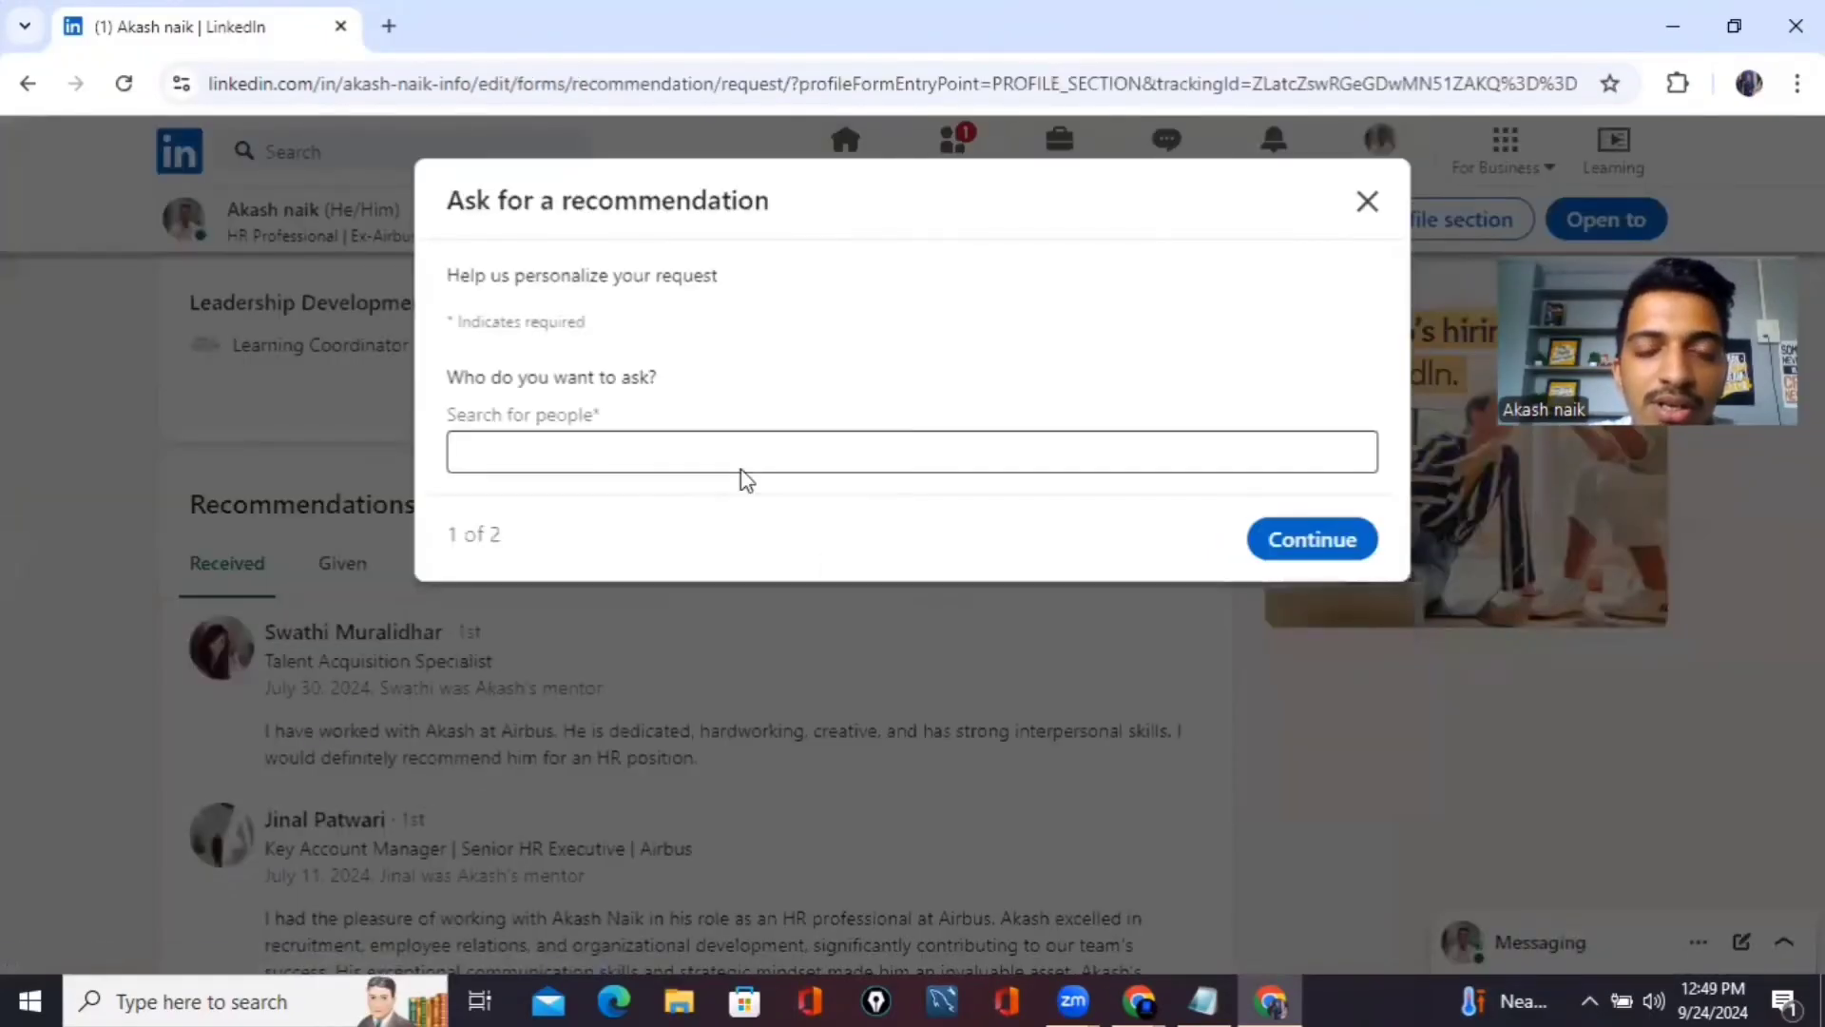
click(739, 470)
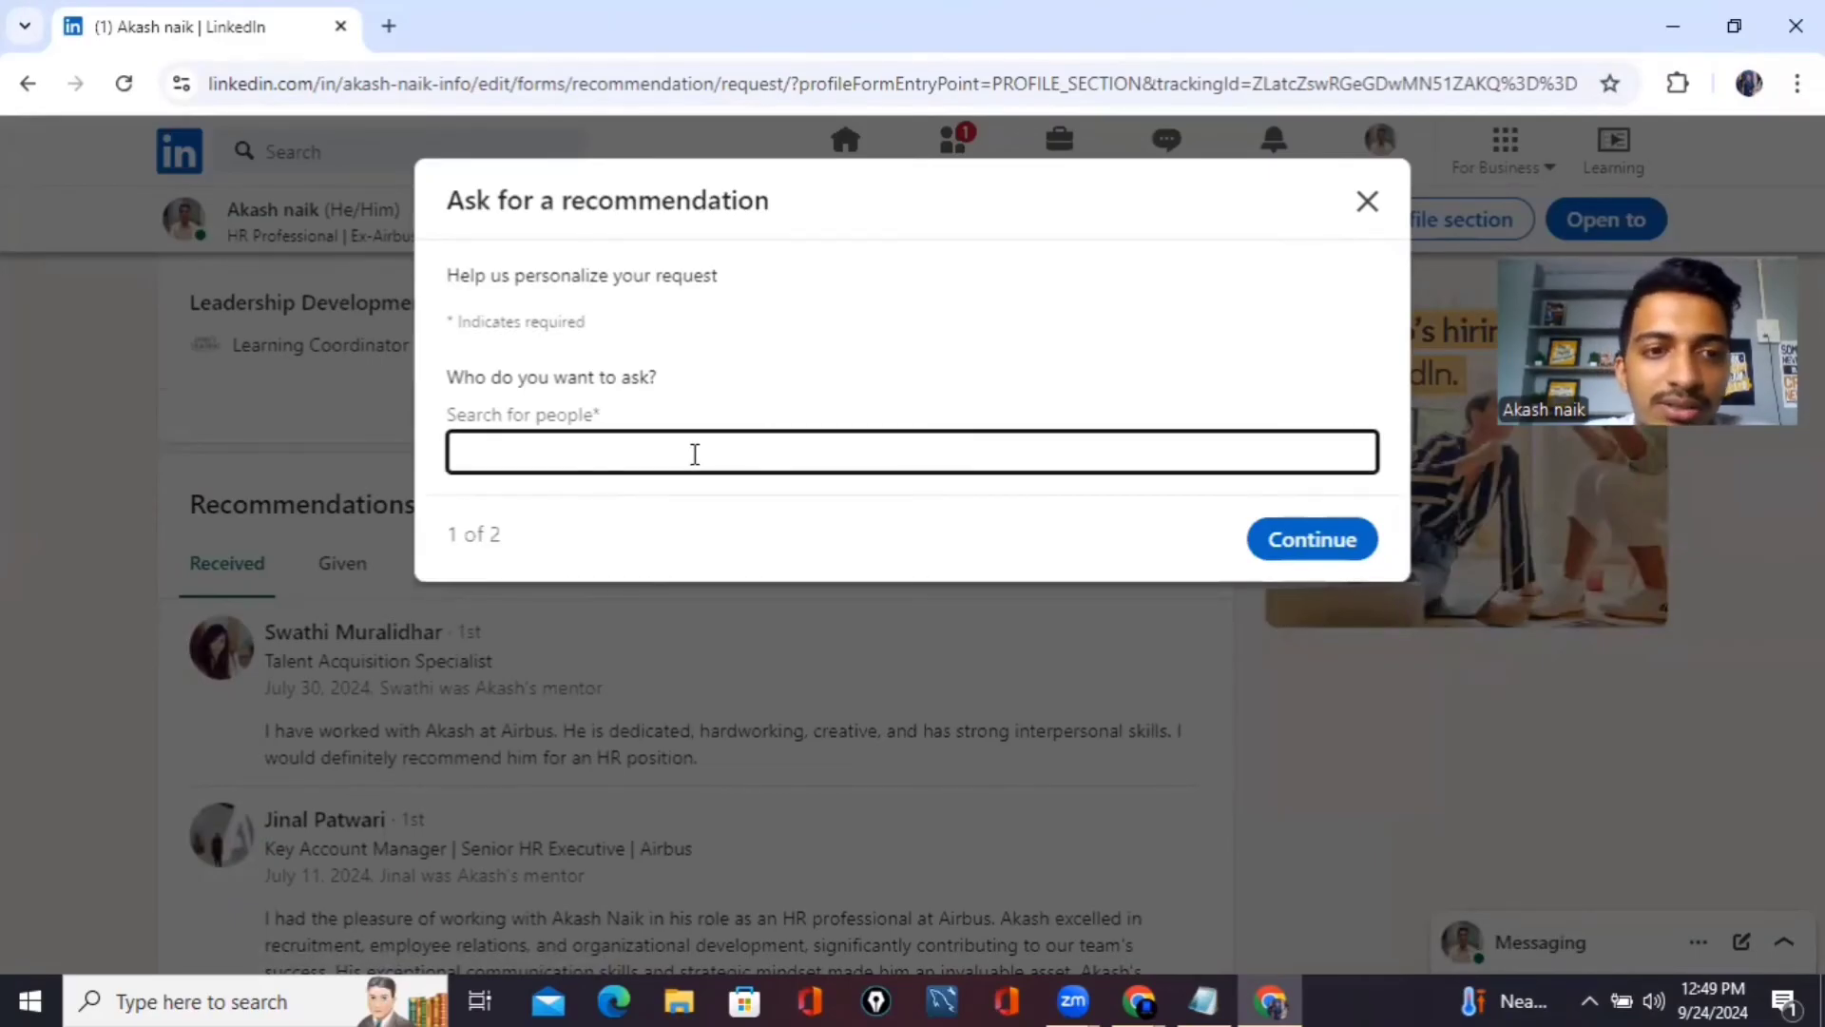
text(omkar)
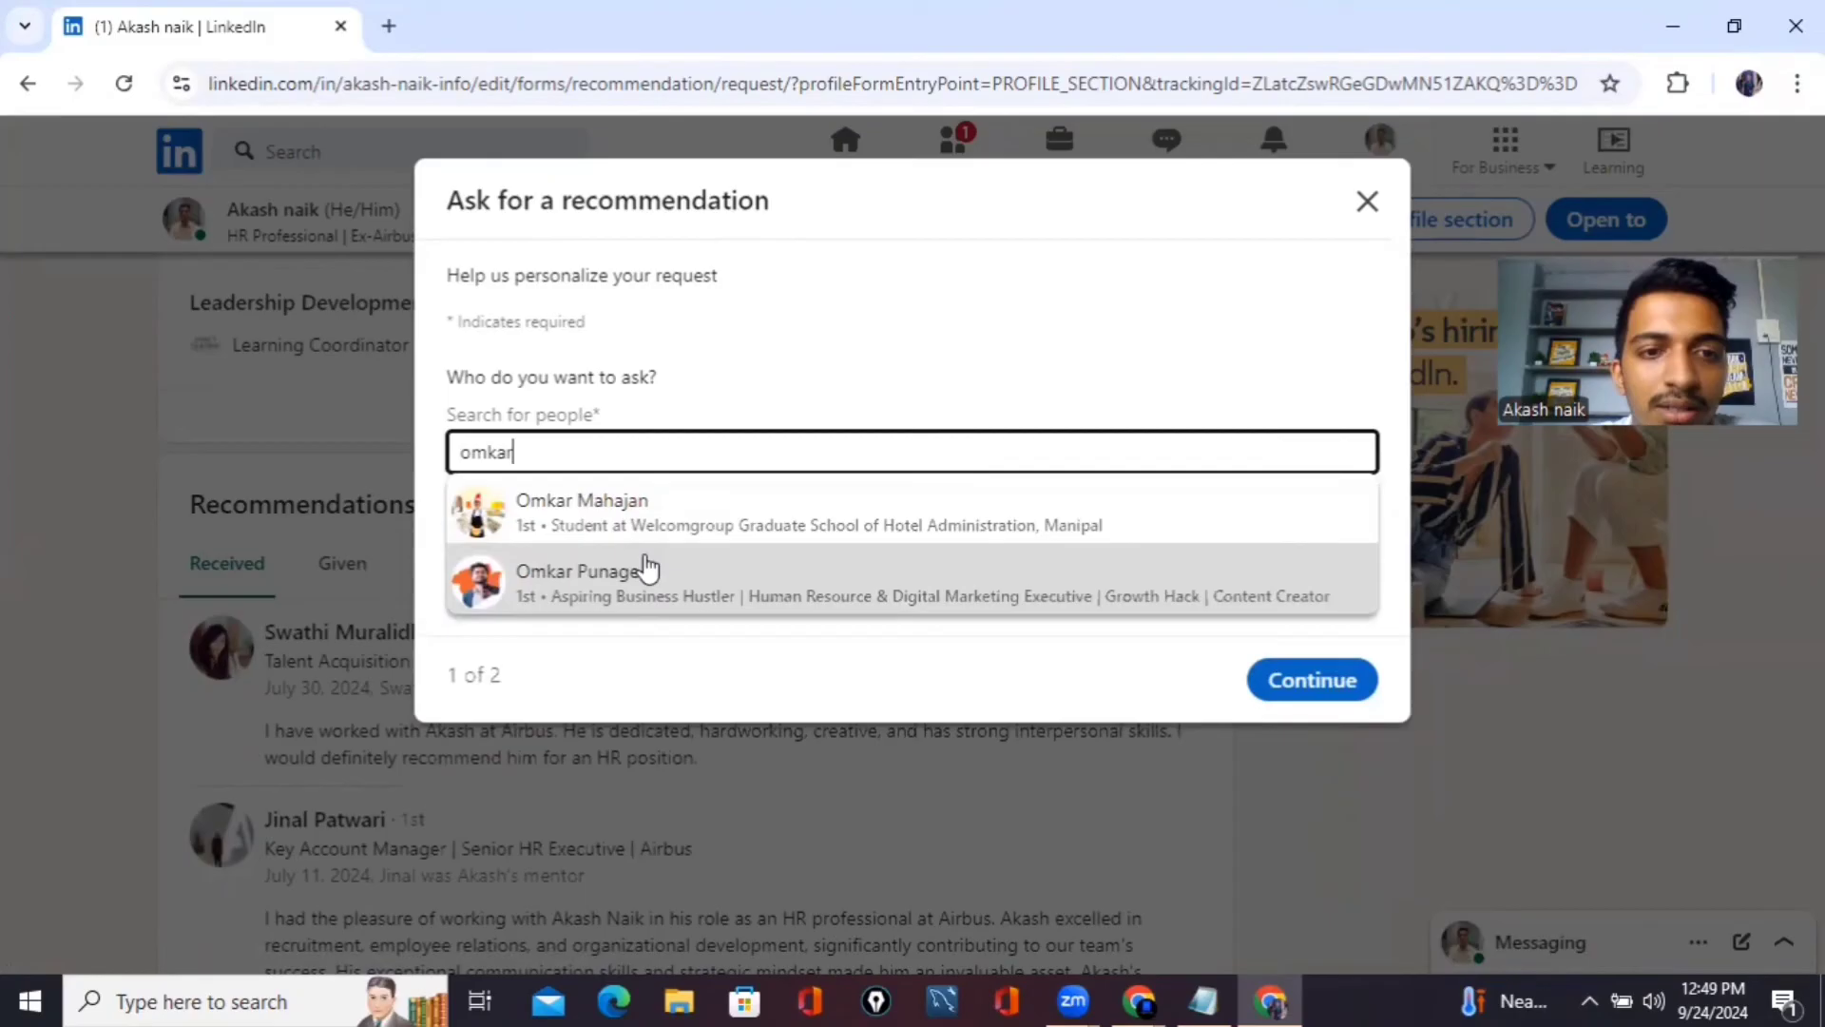
click(700, 517)
click(1254, 547)
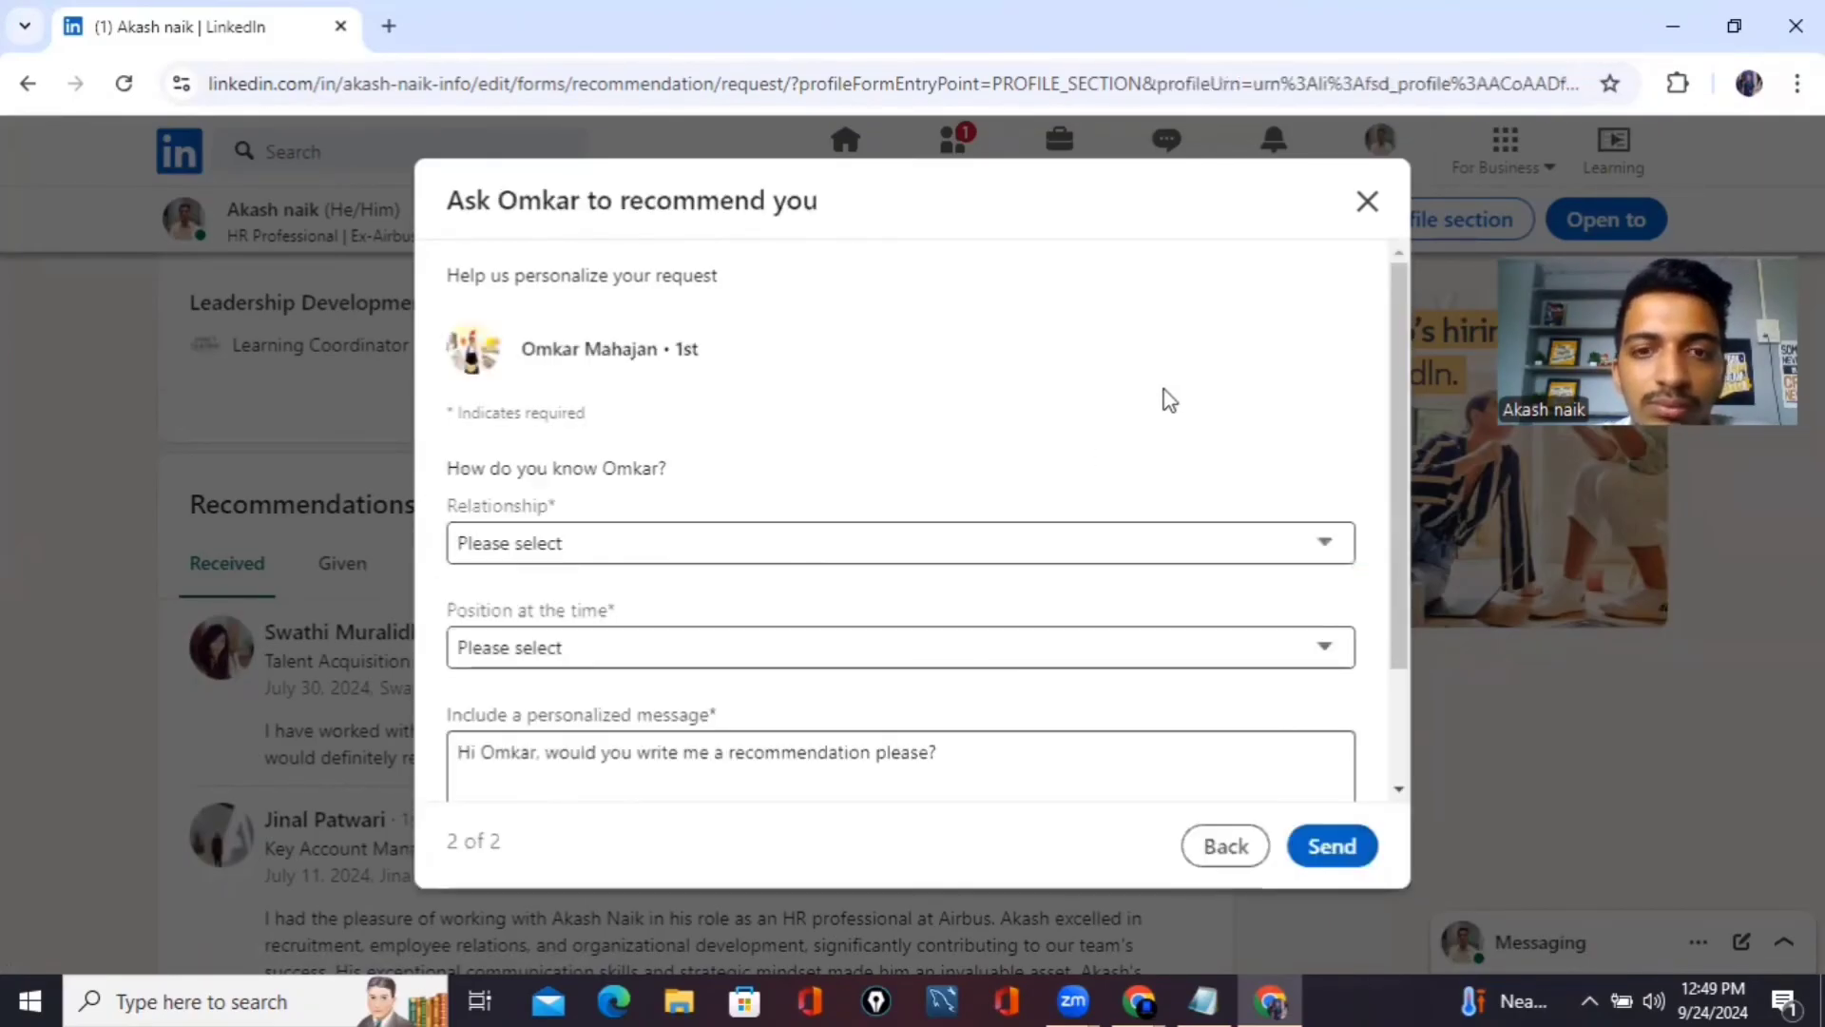
Set the relationship to having been the connection's client, and the position at the time to Learning Coordinator at Hyatt Centric Candolim Goa
scroll(1036, 522, down, 1)
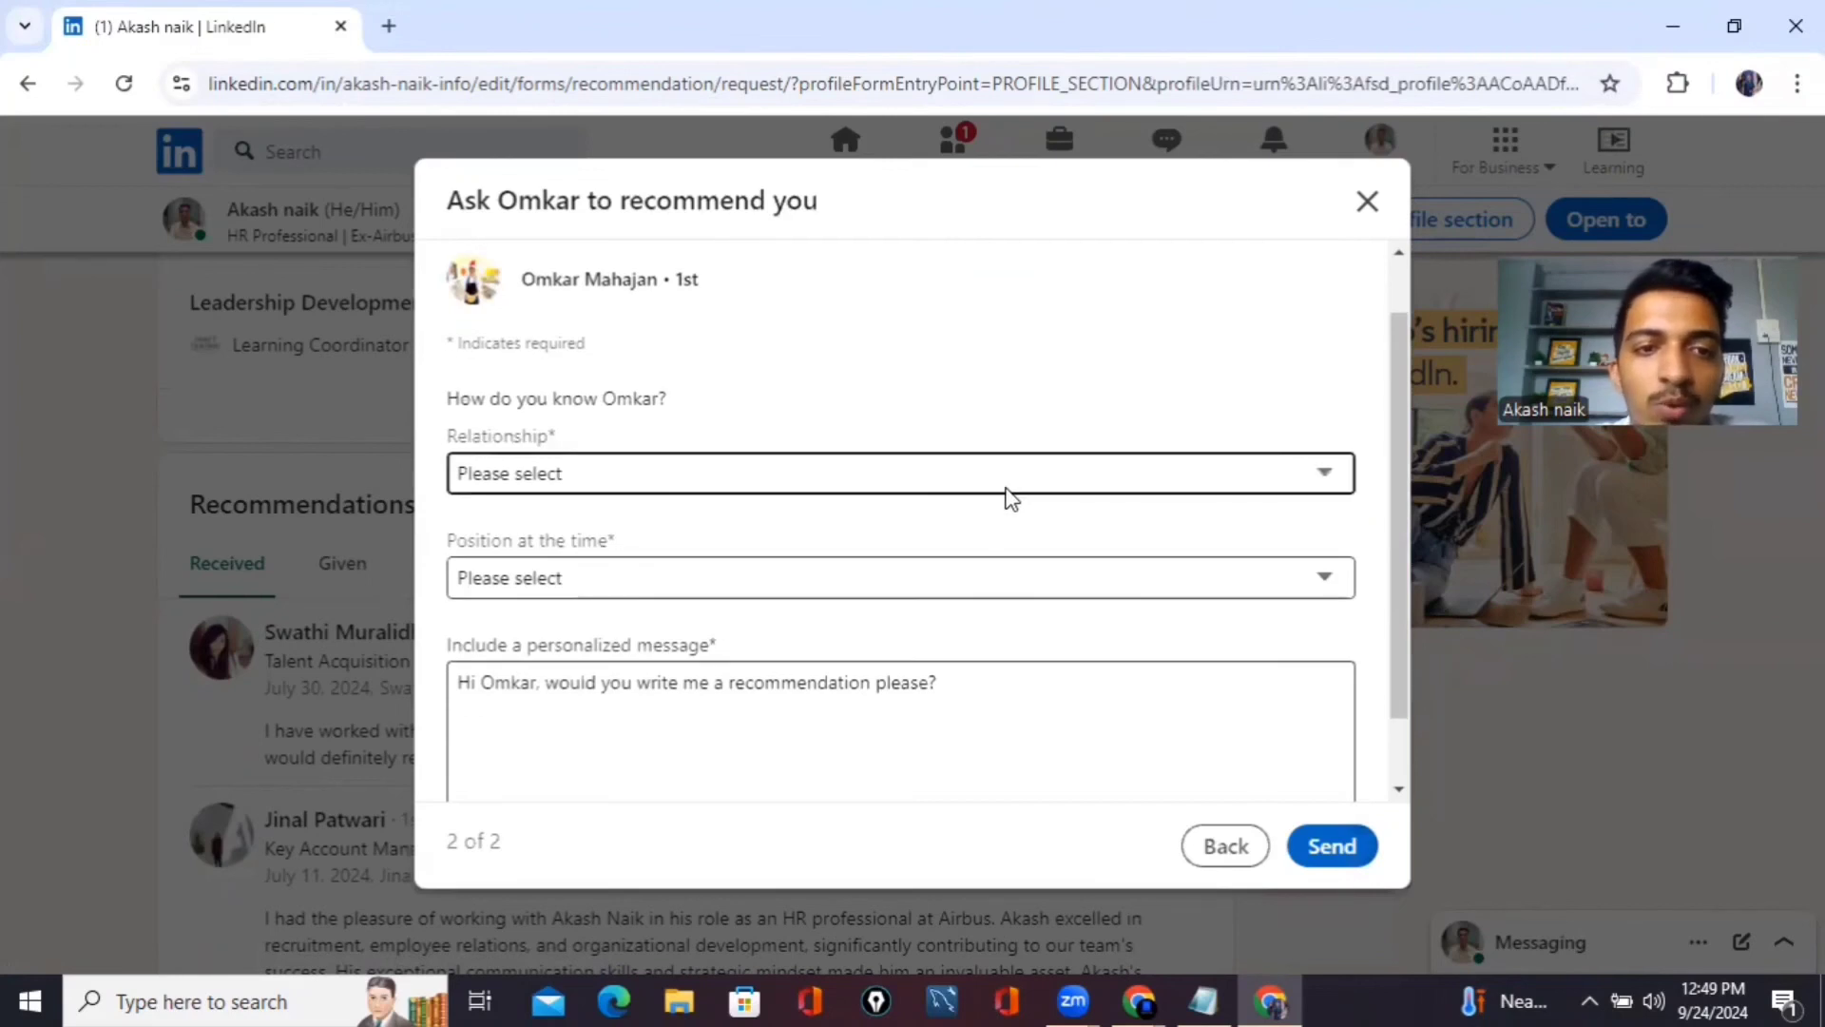
click(999, 487)
click(1194, 477)
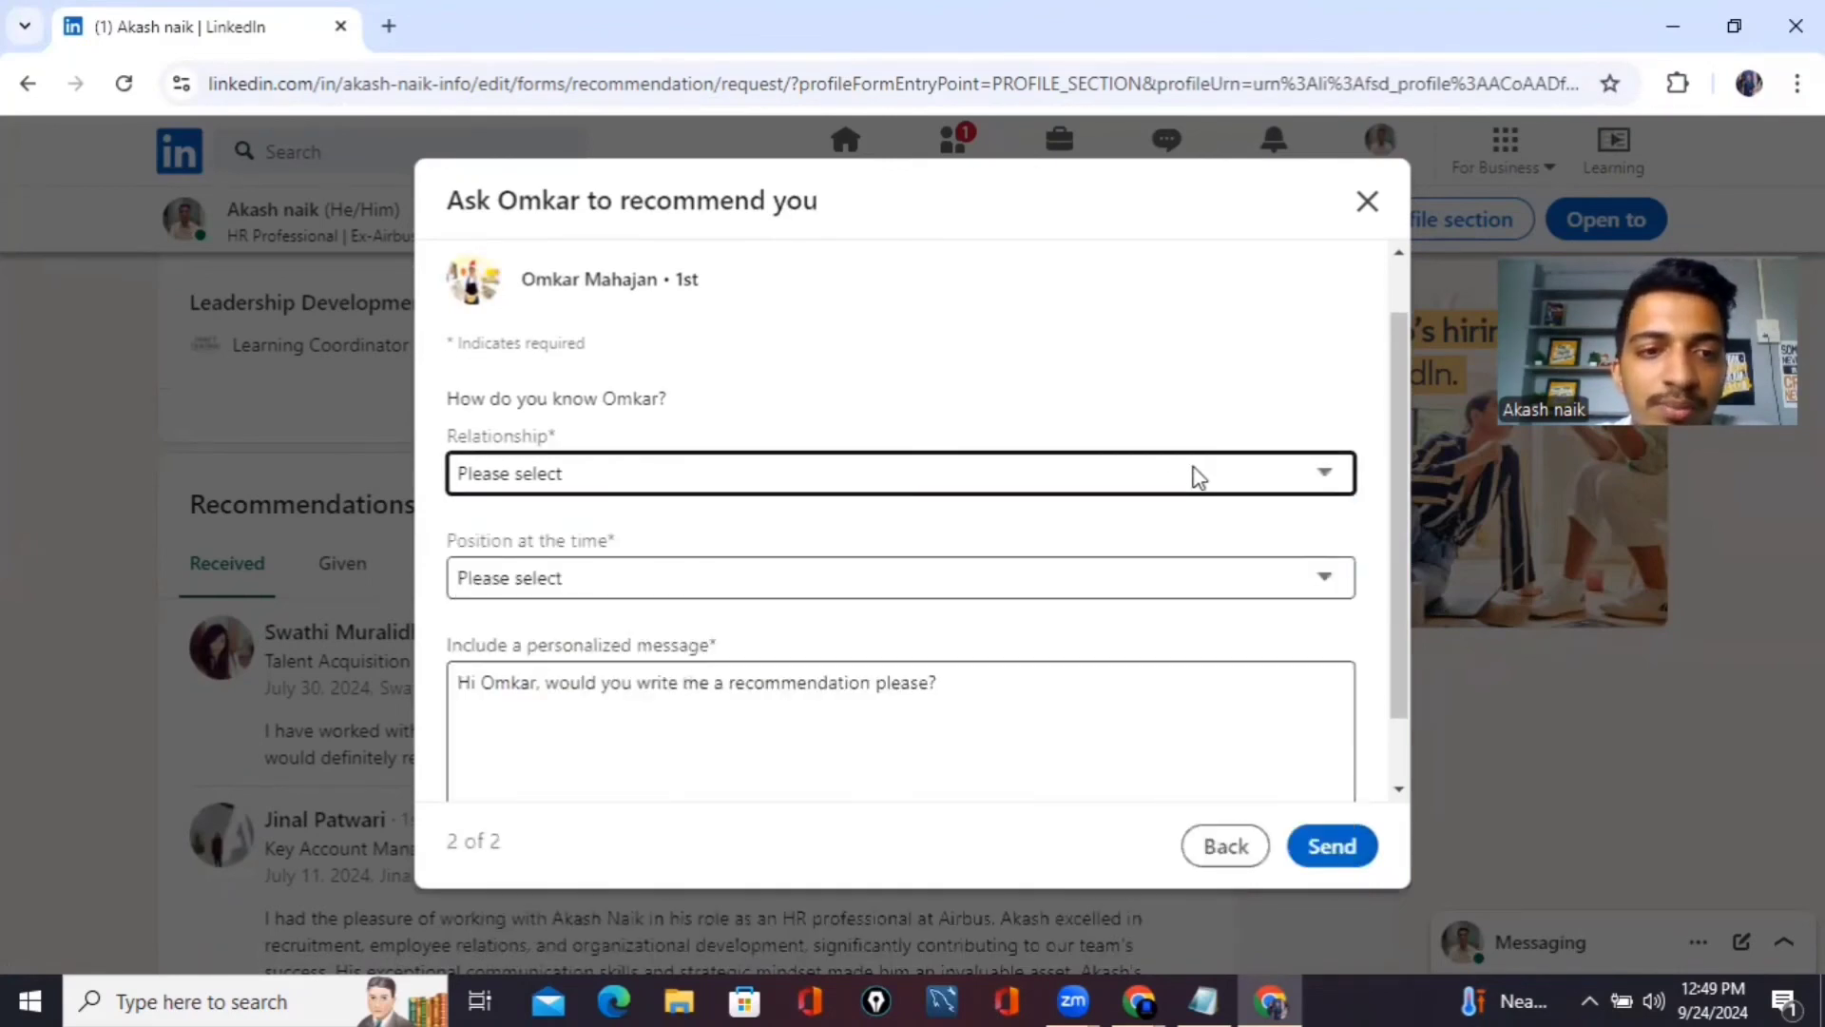
click(1194, 476)
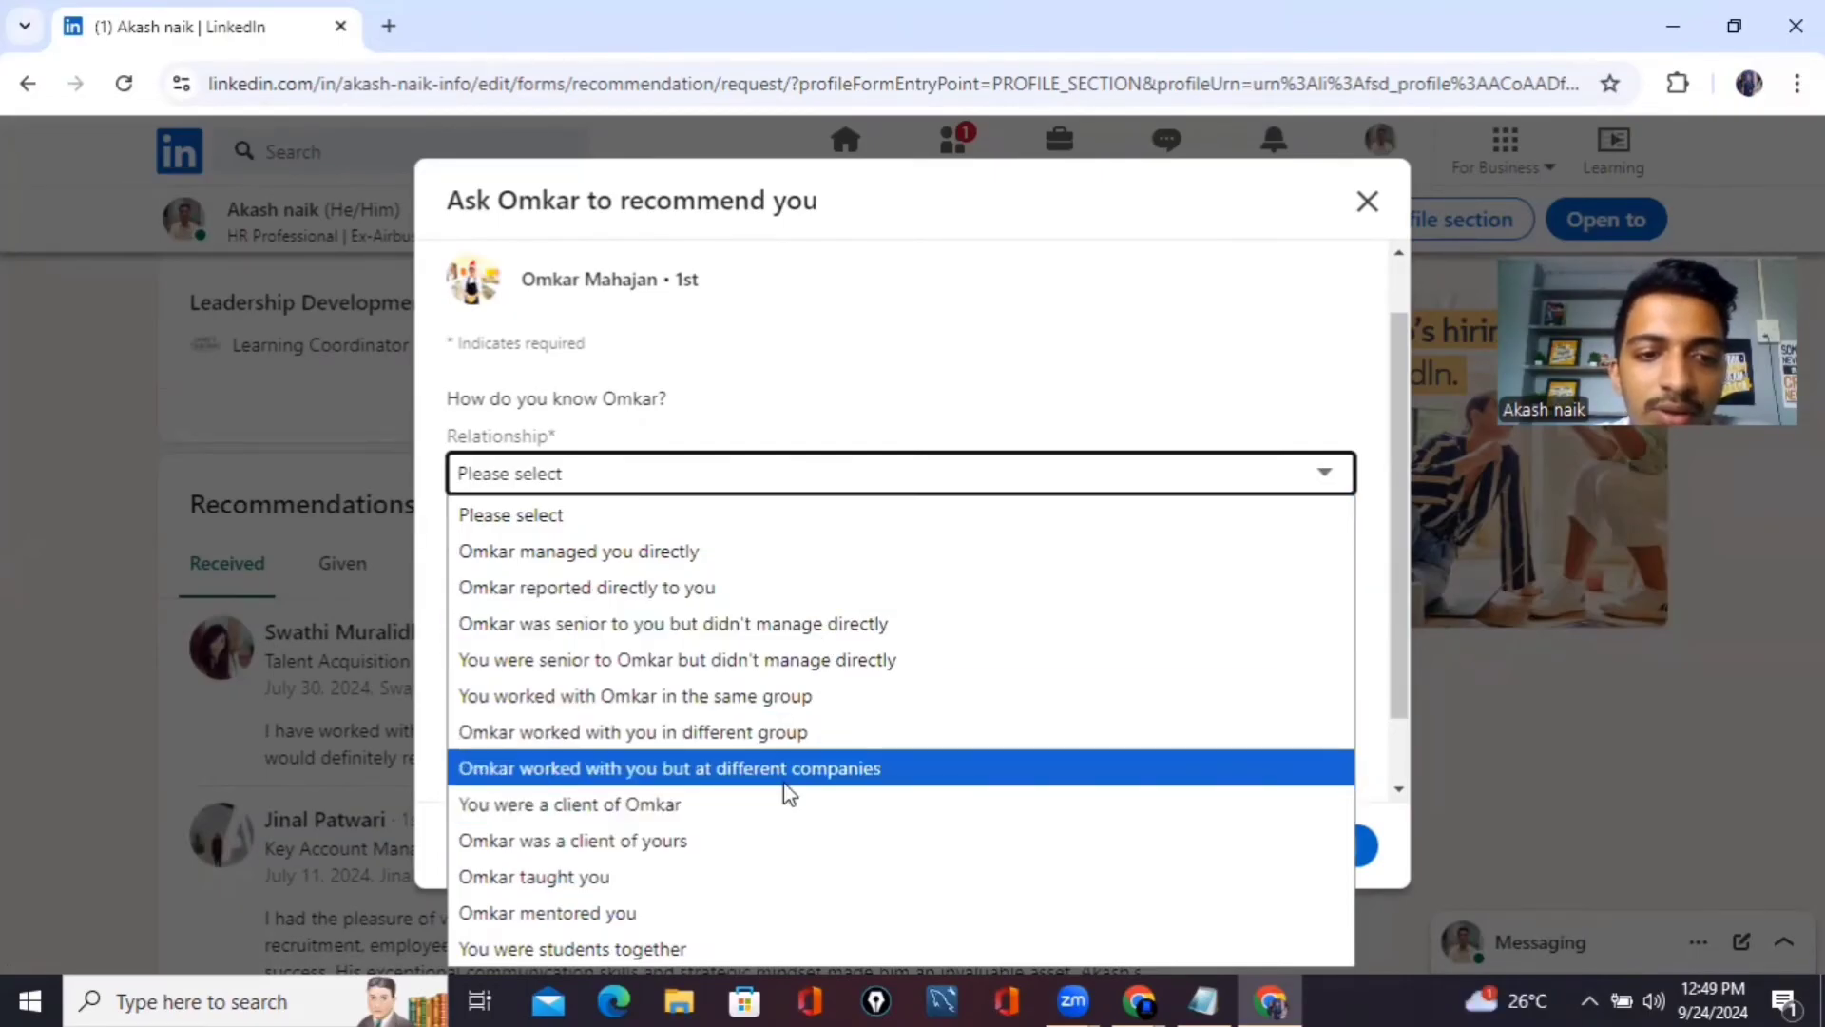
click(787, 806)
scroll(941, 574, down, 1)
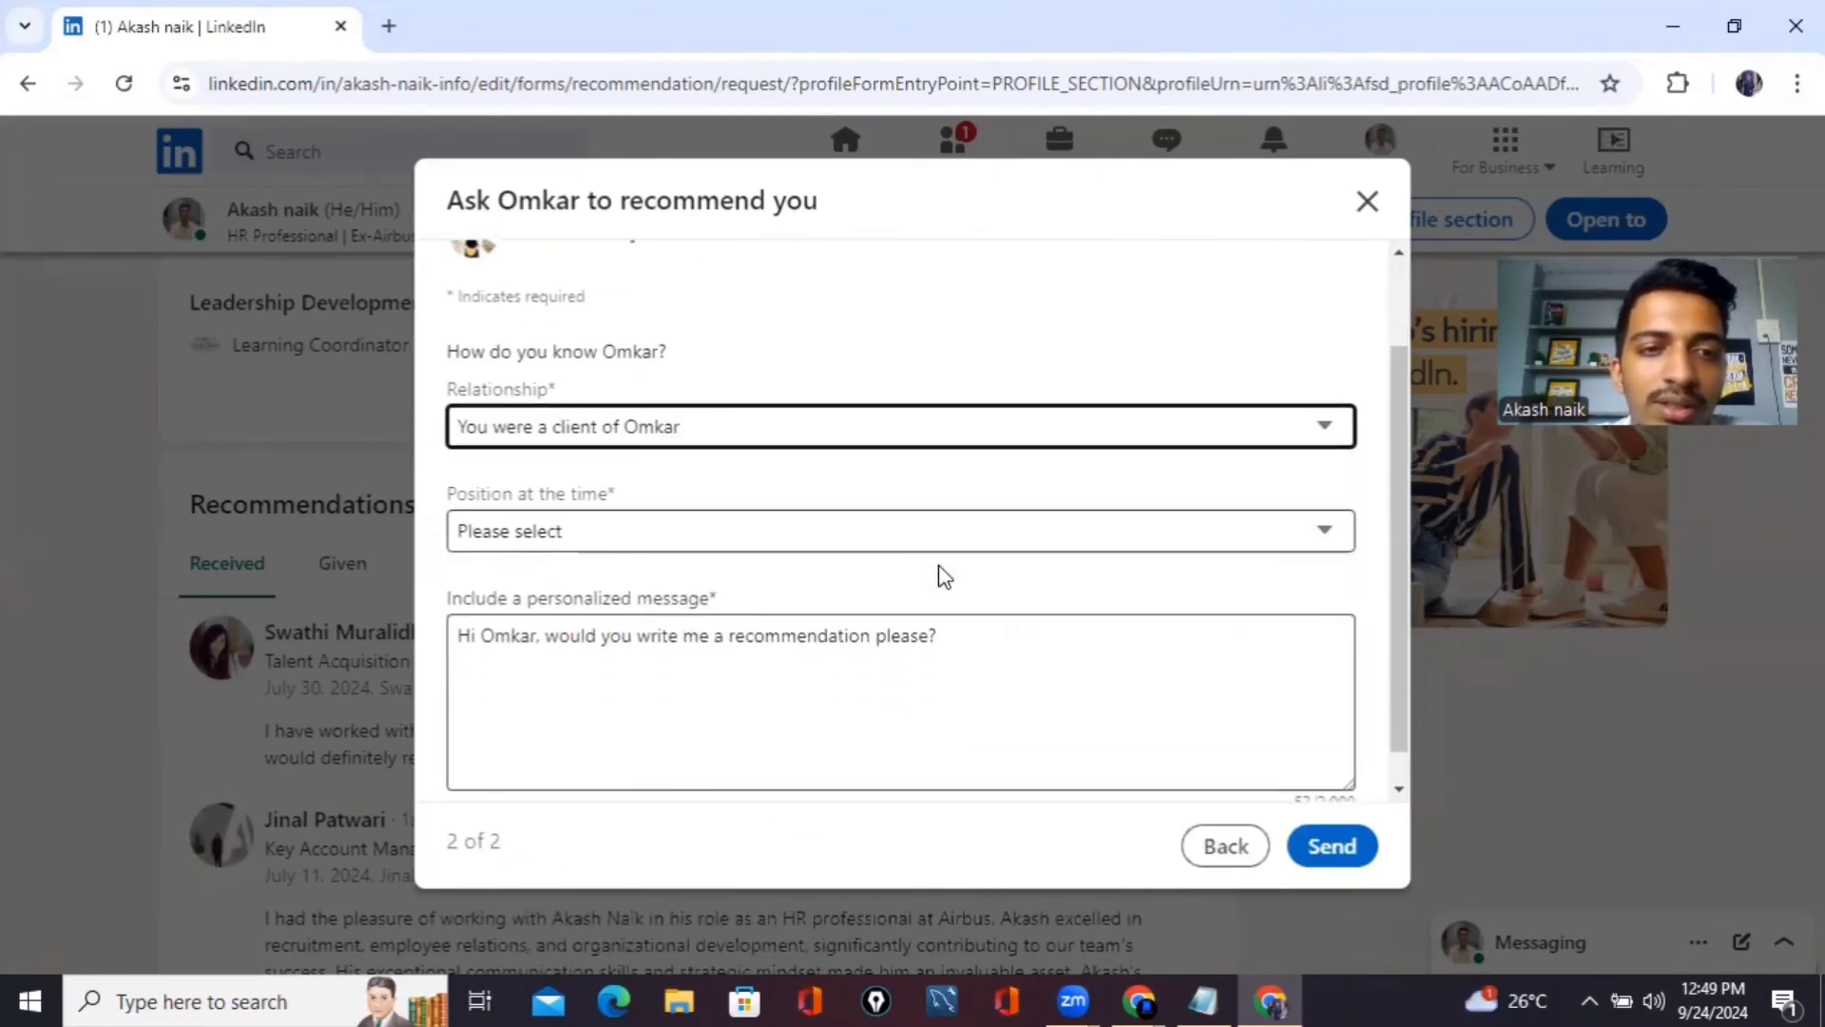
click(860, 532)
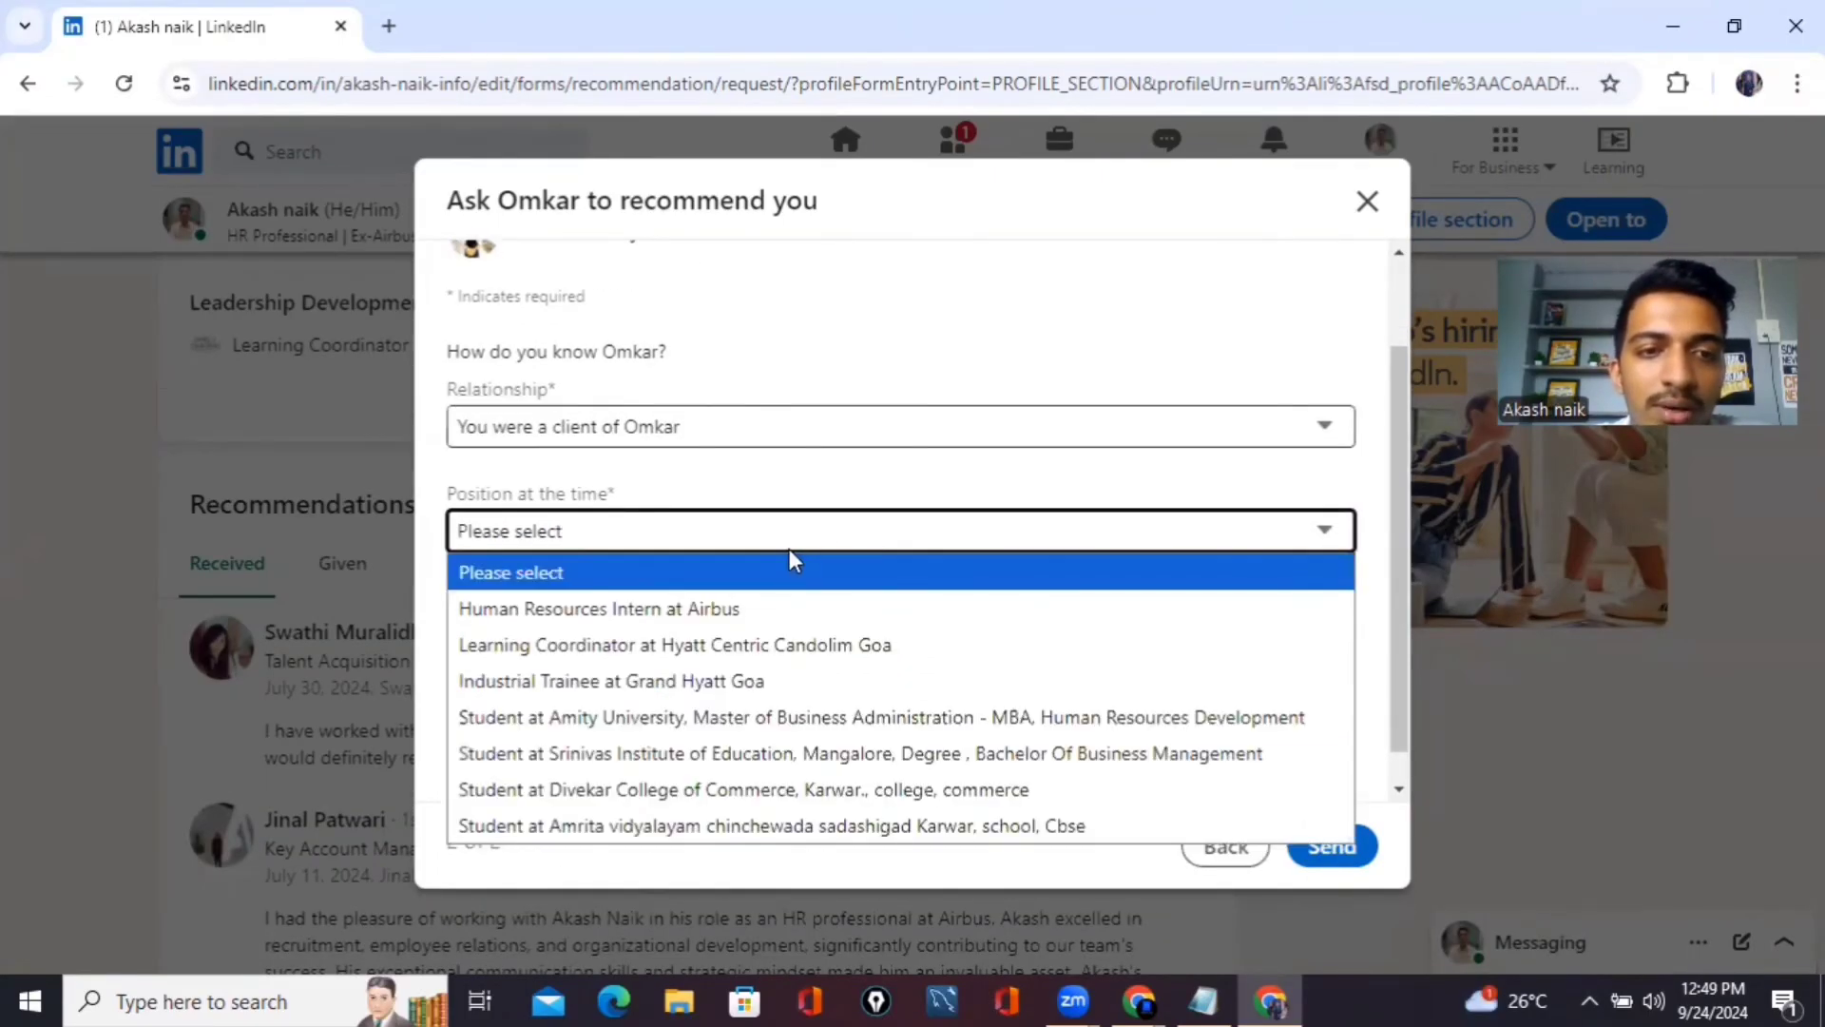
click(748, 642)
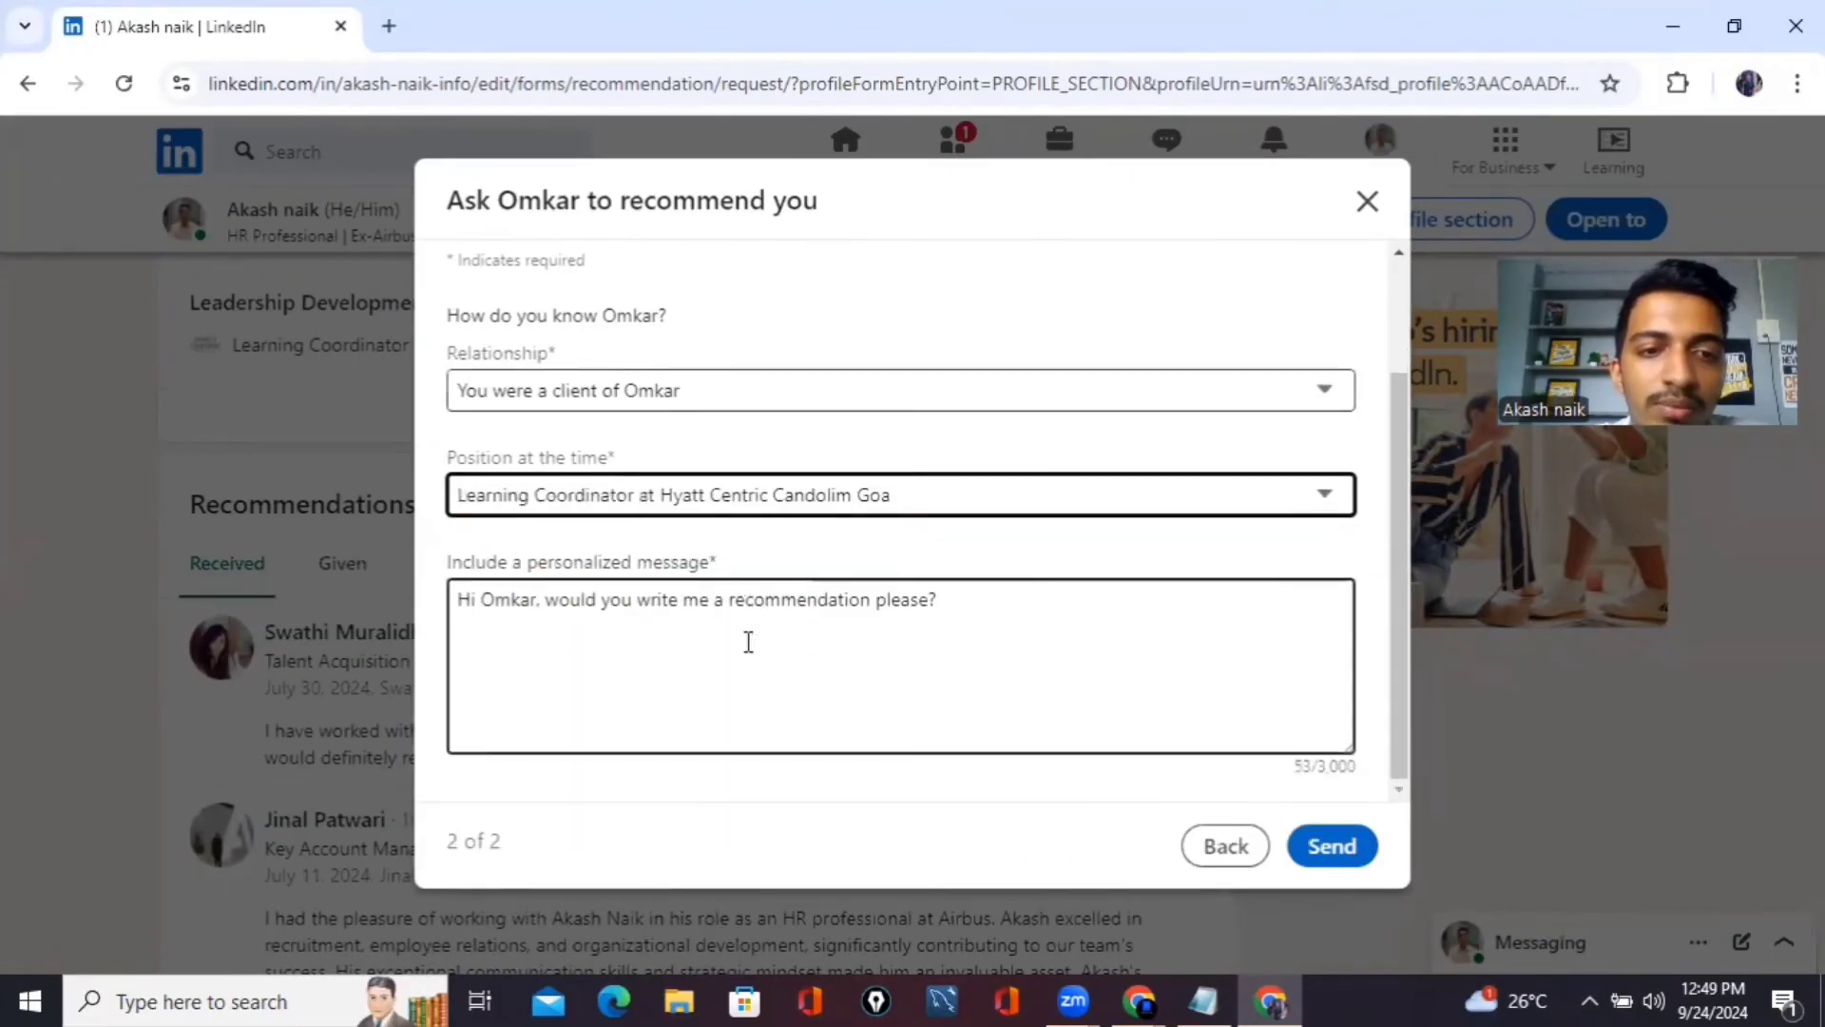
Check the request's personalized message, and discard the recommendation request without sending it
click(1039, 627)
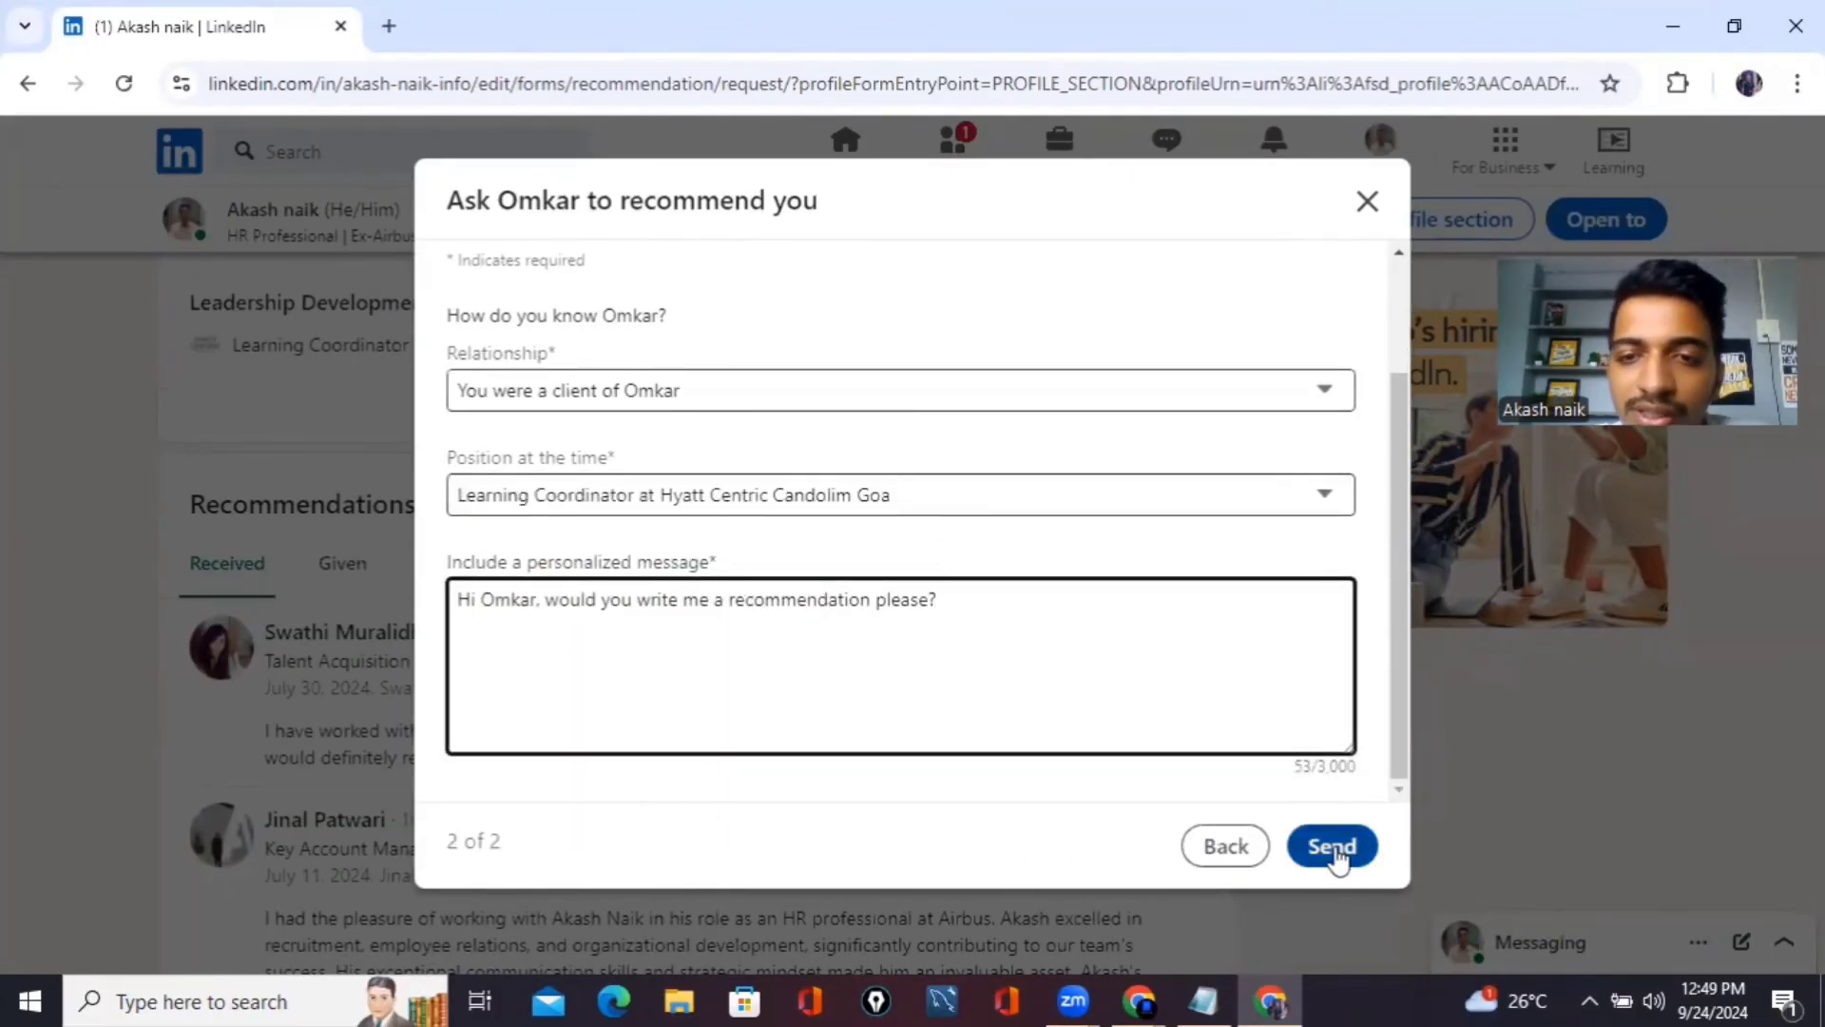
click(1367, 200)
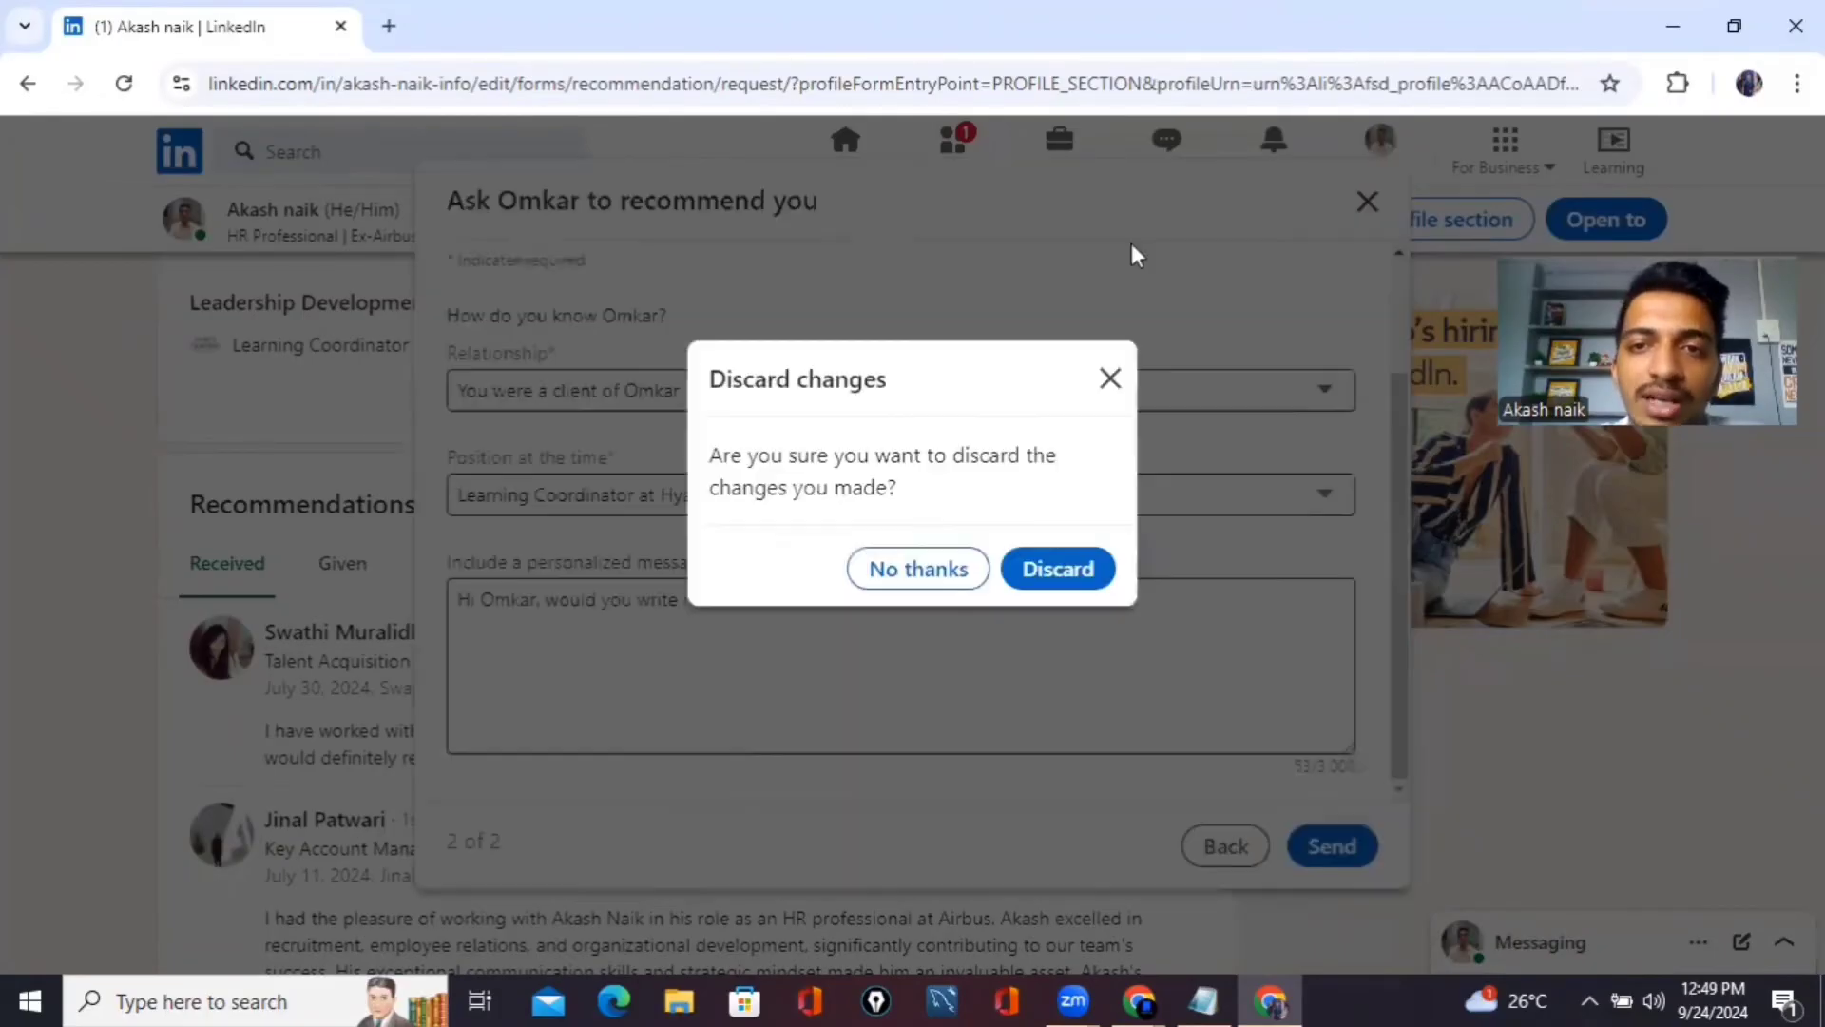
click(1065, 567)
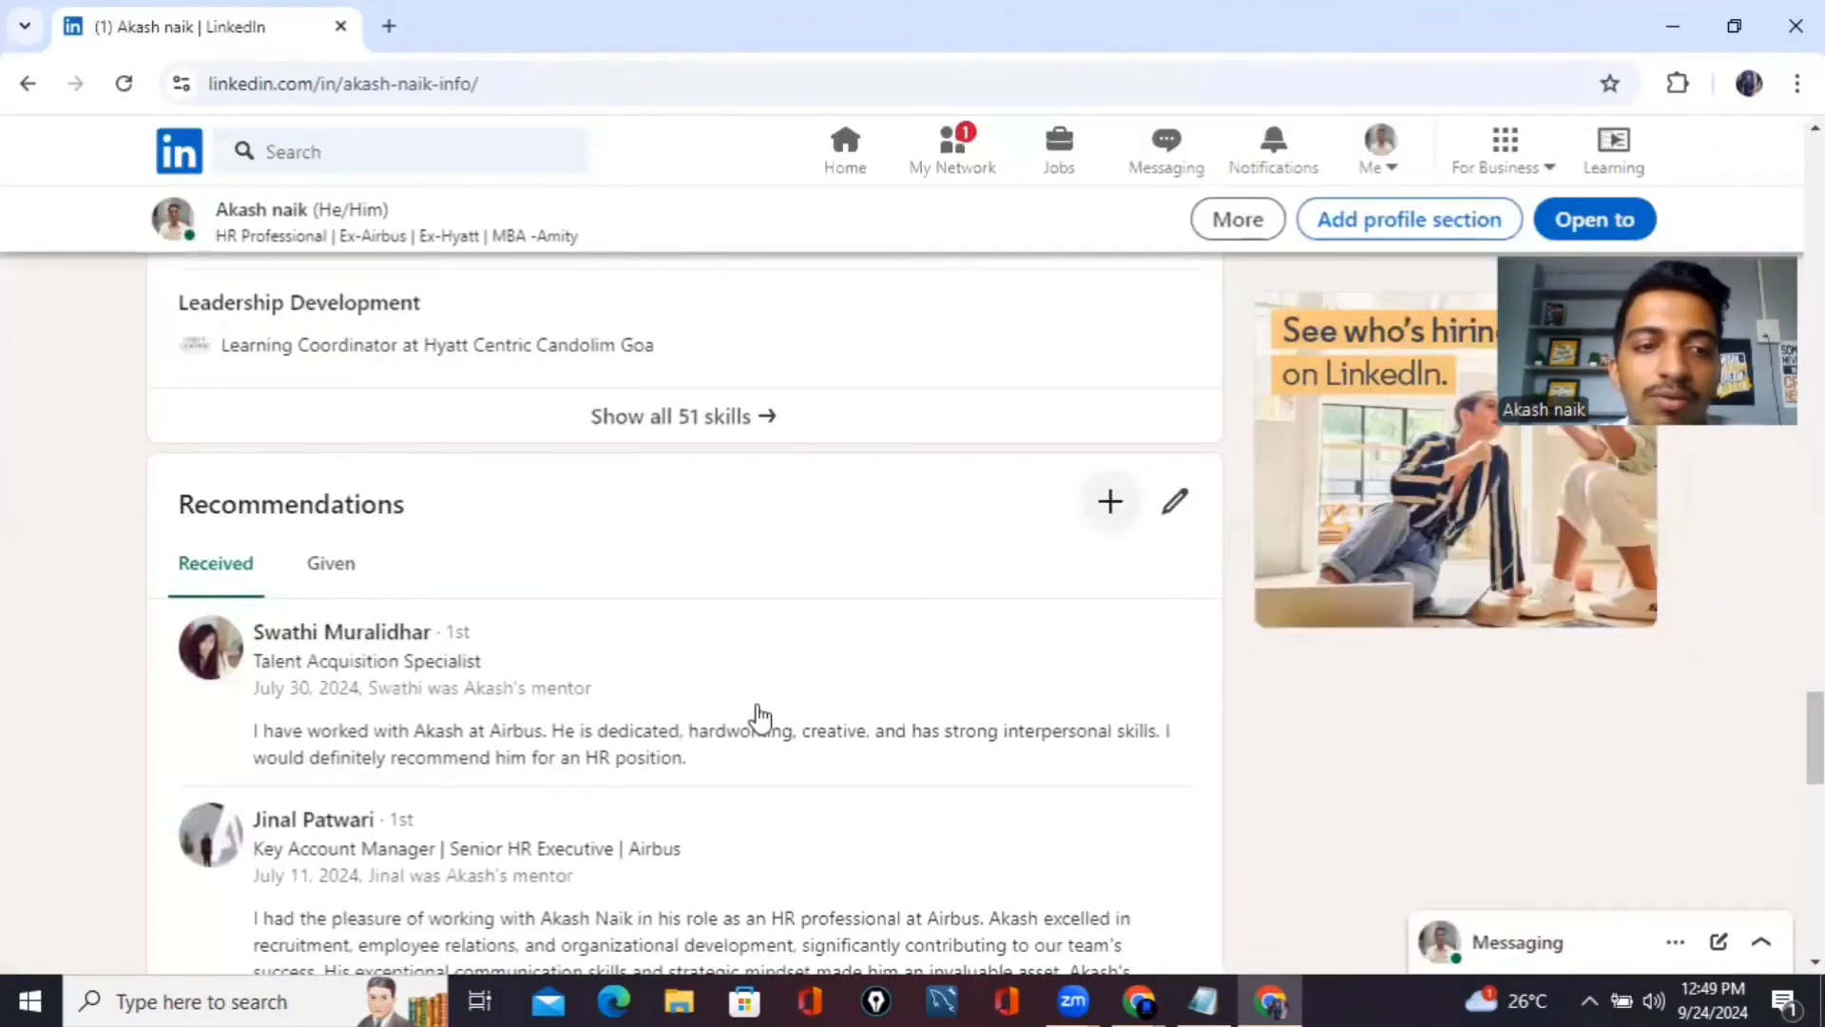
Open the full list of received recommendations, and examine who wrote them and what they say
scroll(752, 719, down, 2)
scroll(751, 723, down, 2)
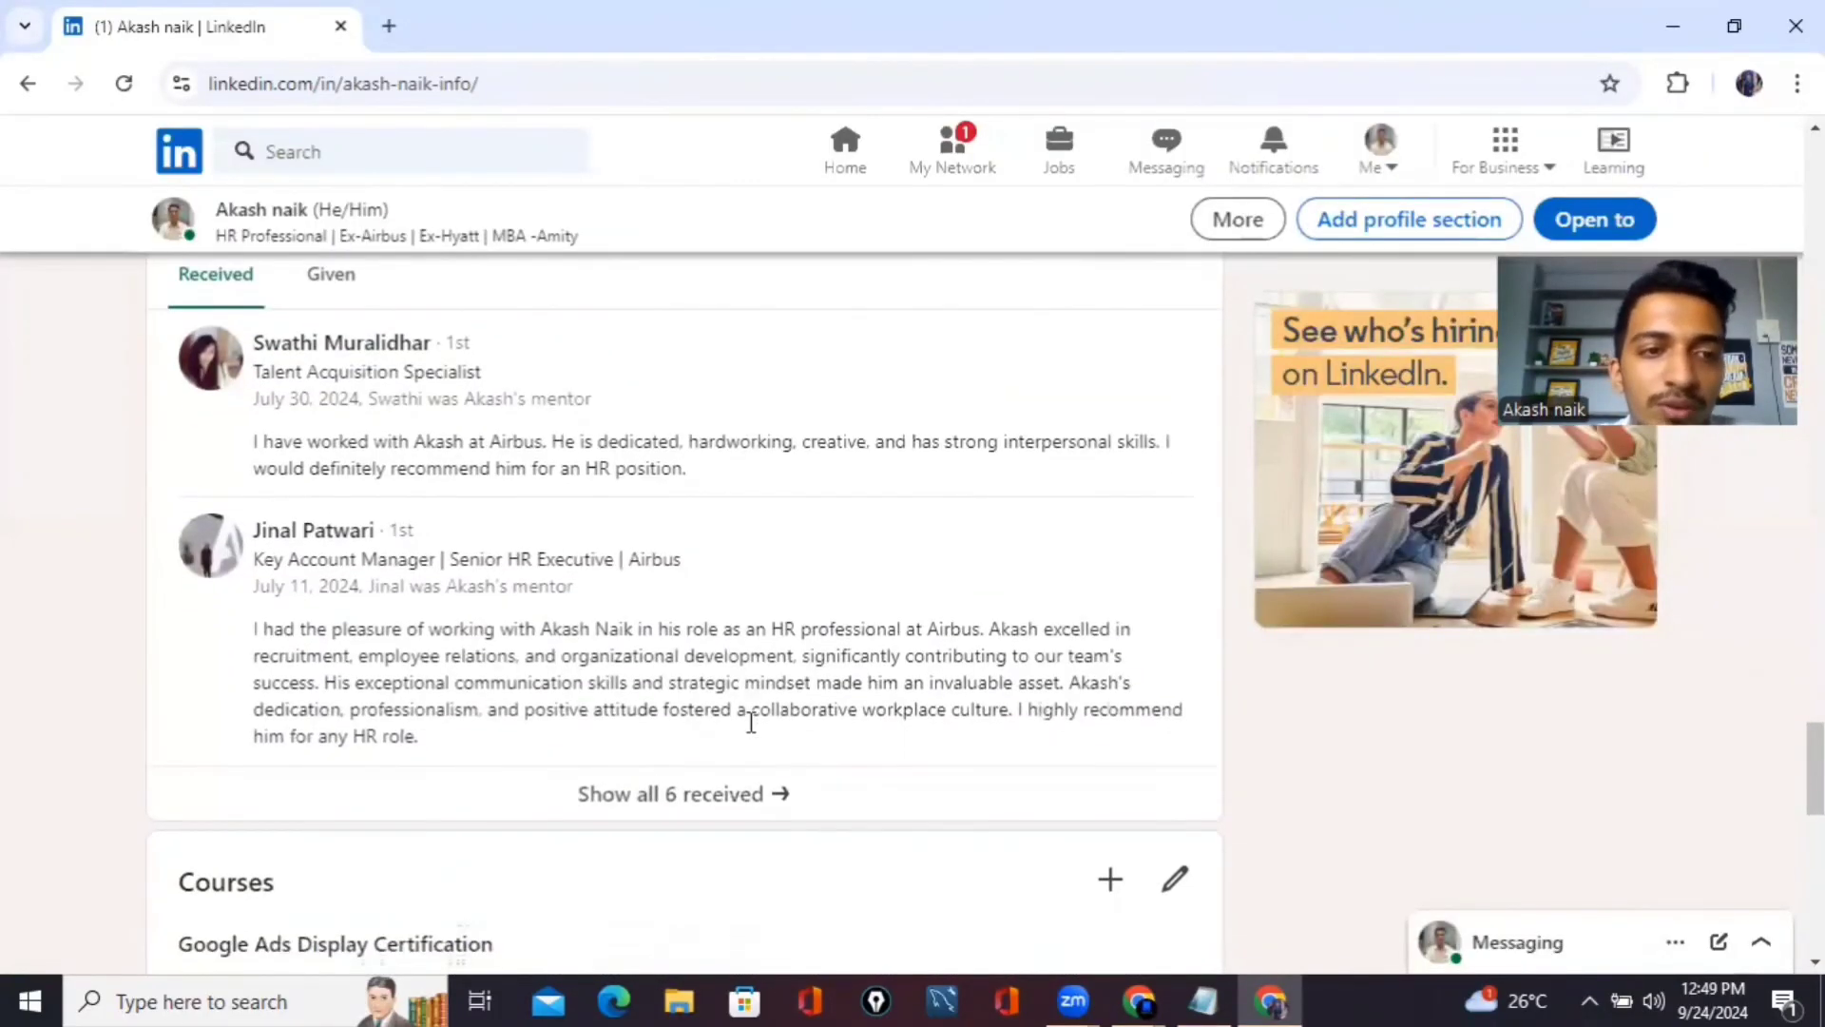
click(741, 761)
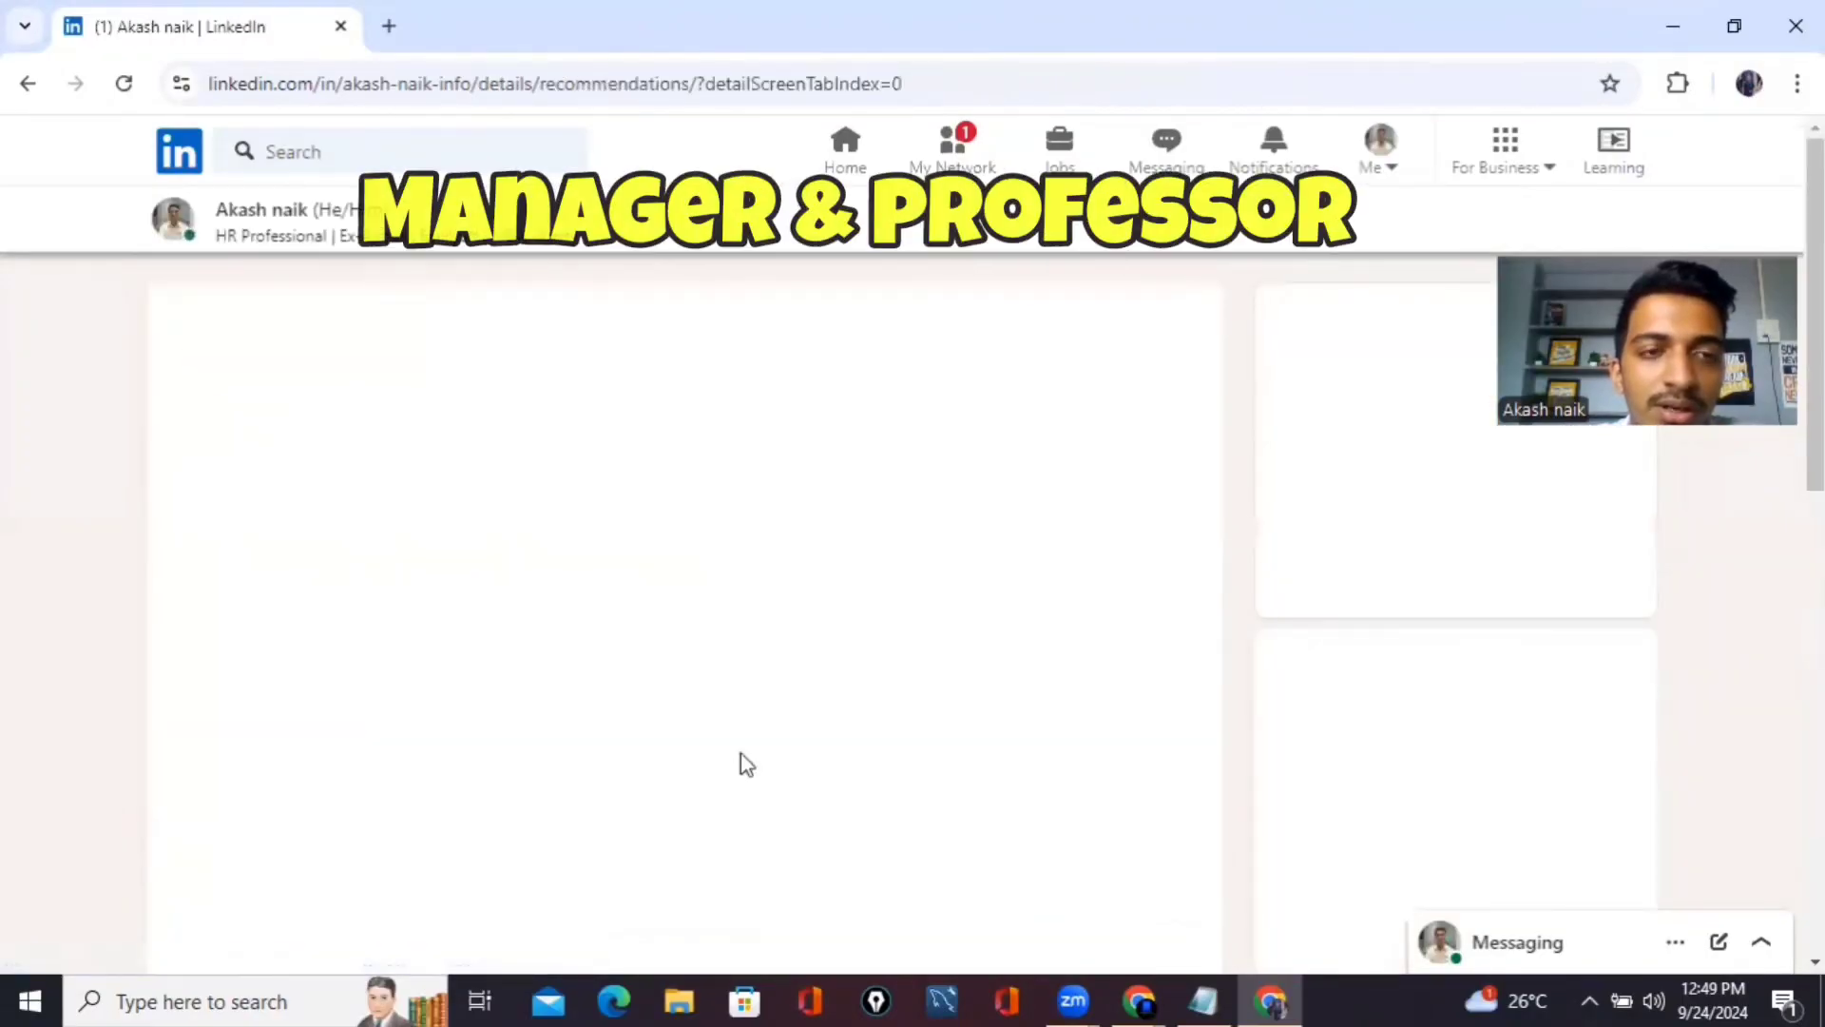
scroll(715, 558, down, 2)
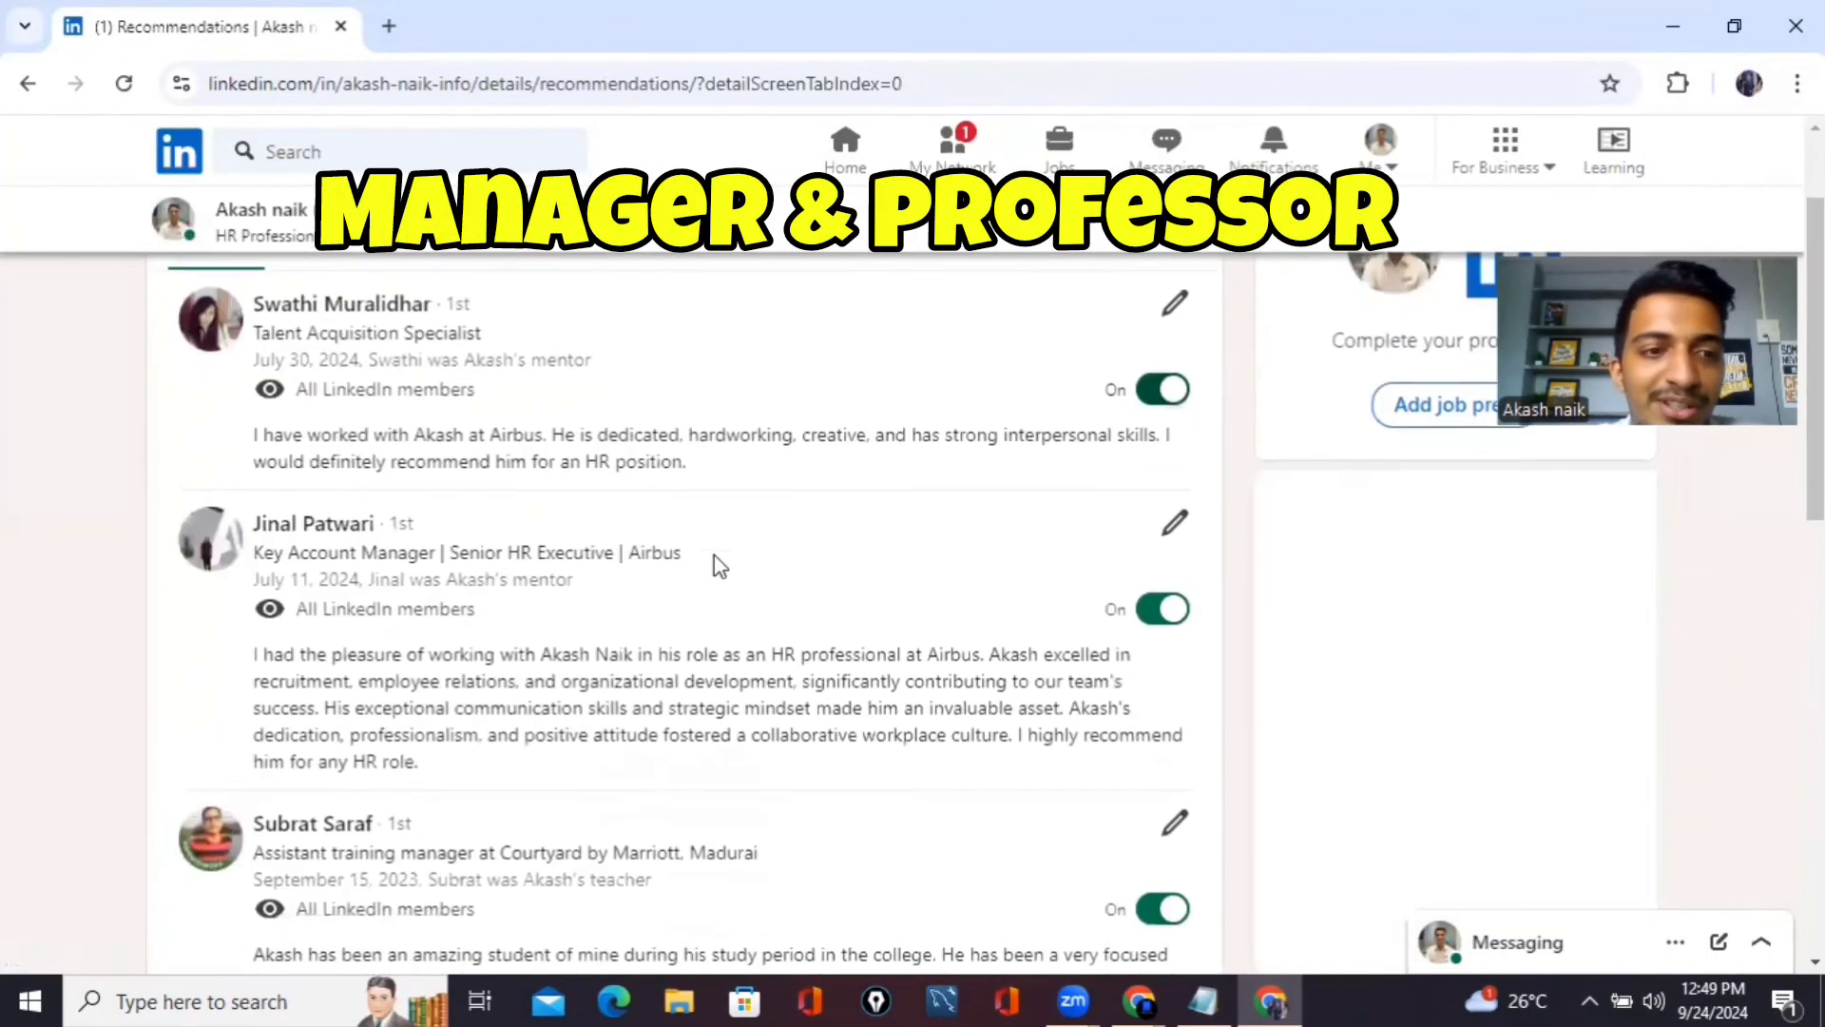
scroll(715, 563, down, 4)
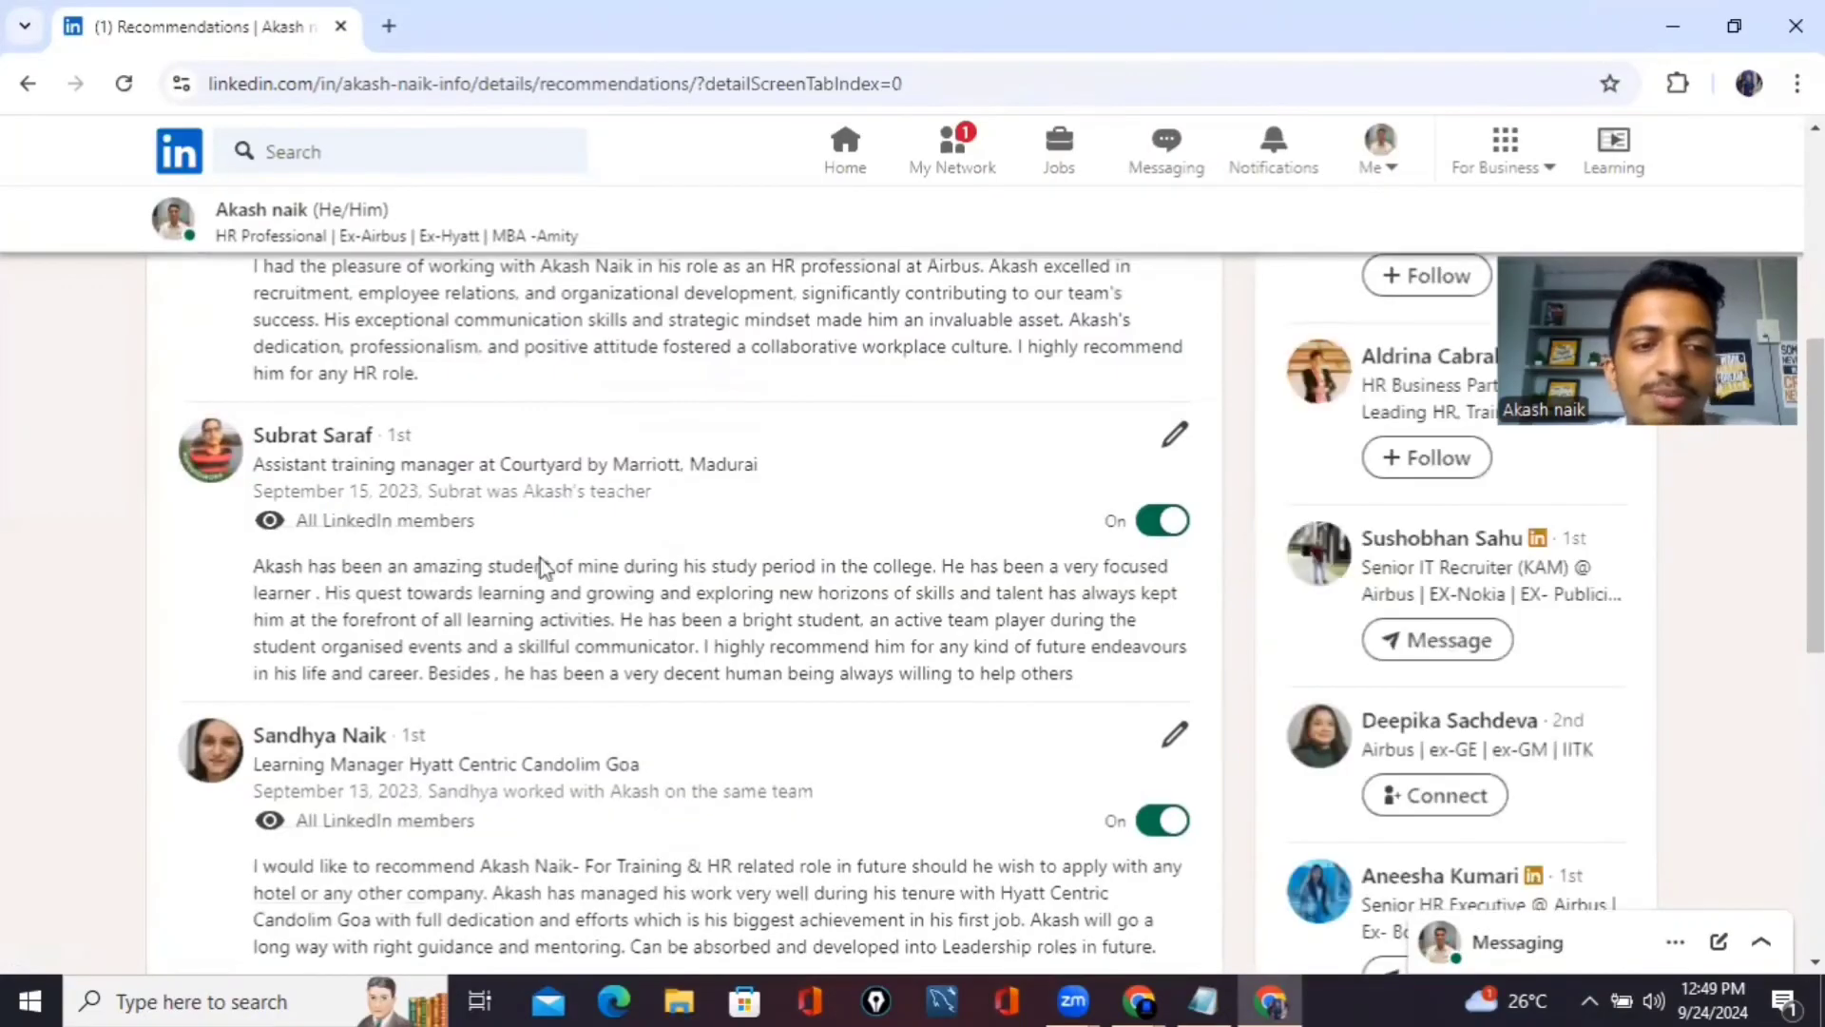
scroll(543, 572, down, 3)
scroll(546, 569, down, 4)
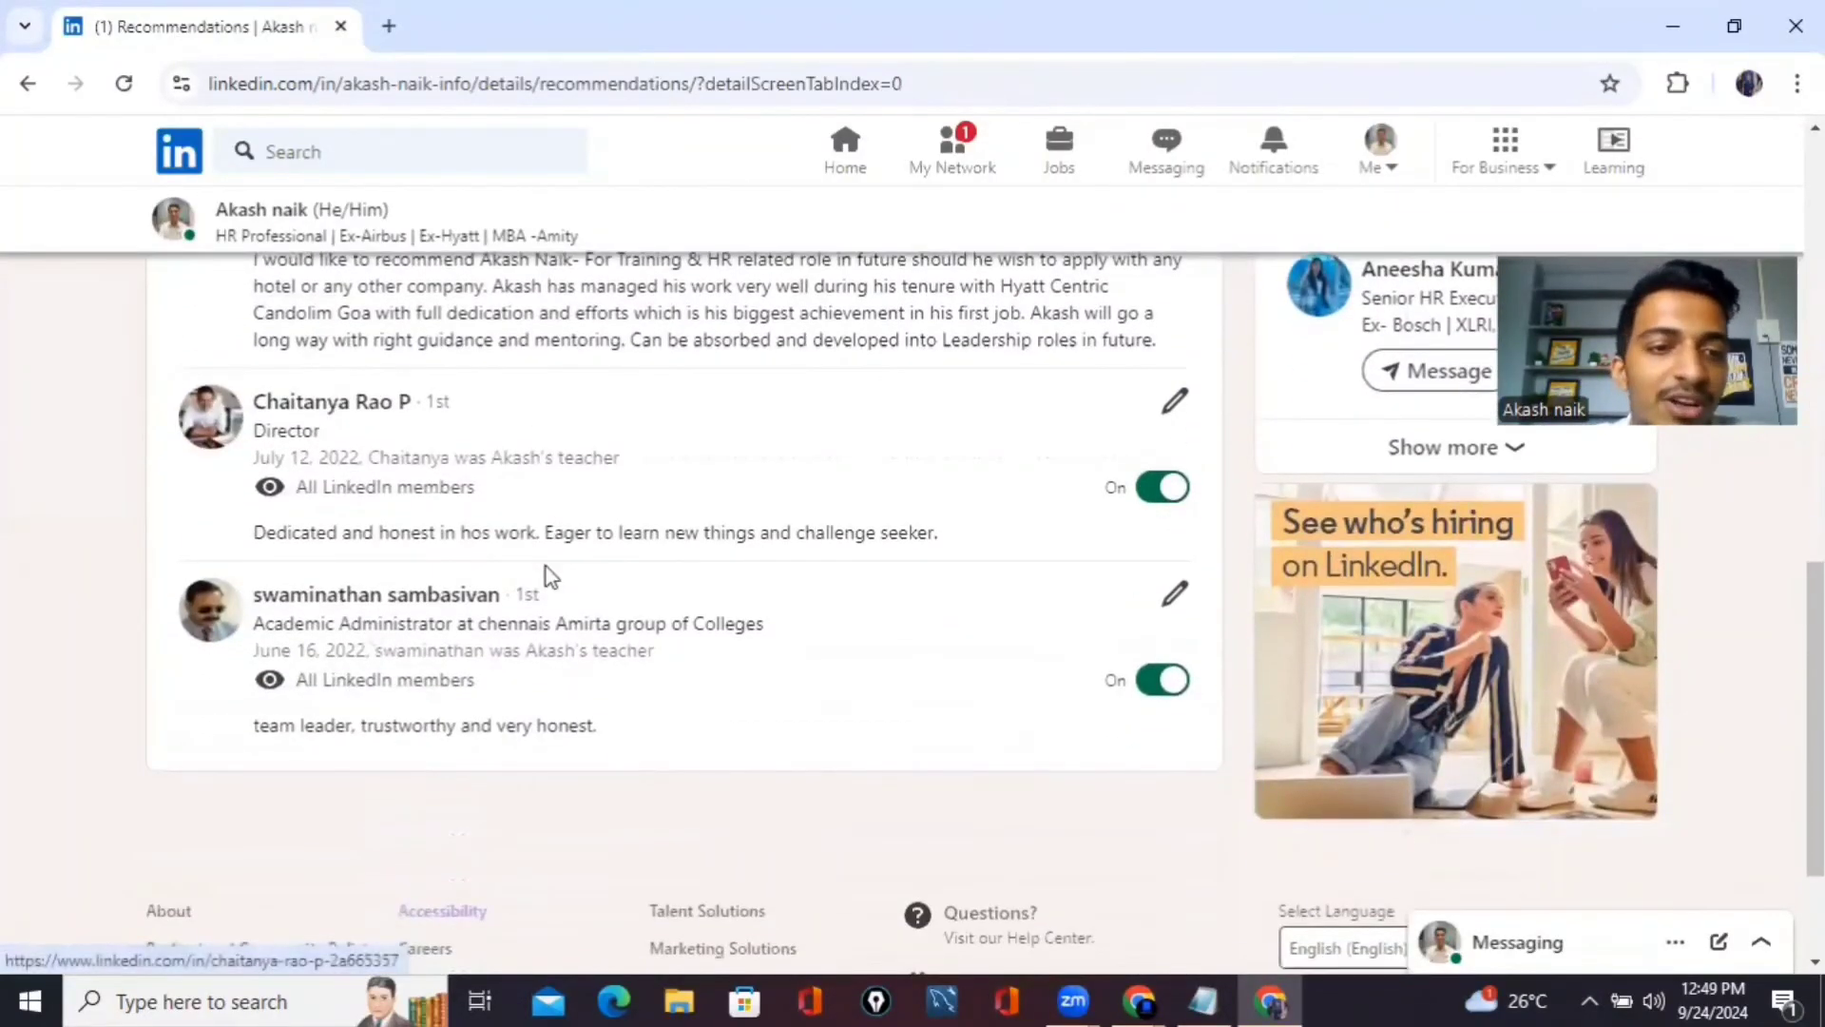
scroll(546, 569, up, 2)
scroll(546, 567, up, 10)
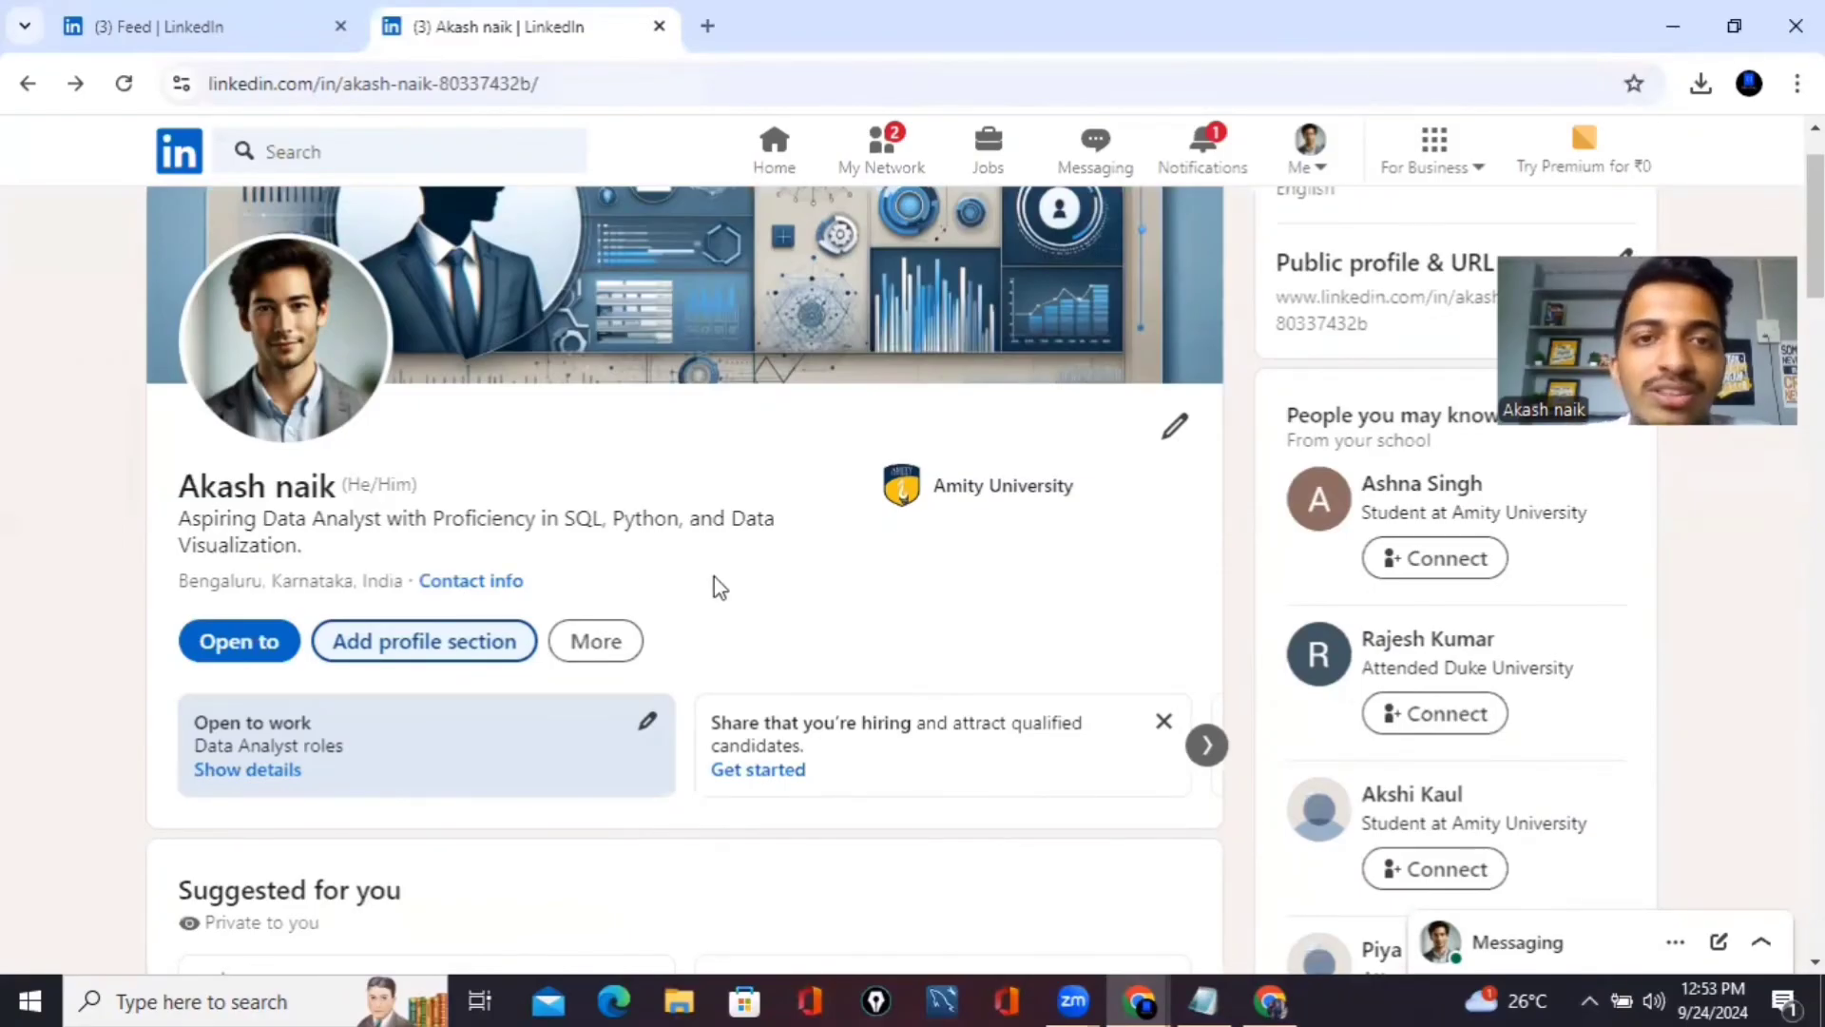
Start a new license or certification entry on the data analyst profile, named Google Data Analytics Professional Certificate
click(451, 651)
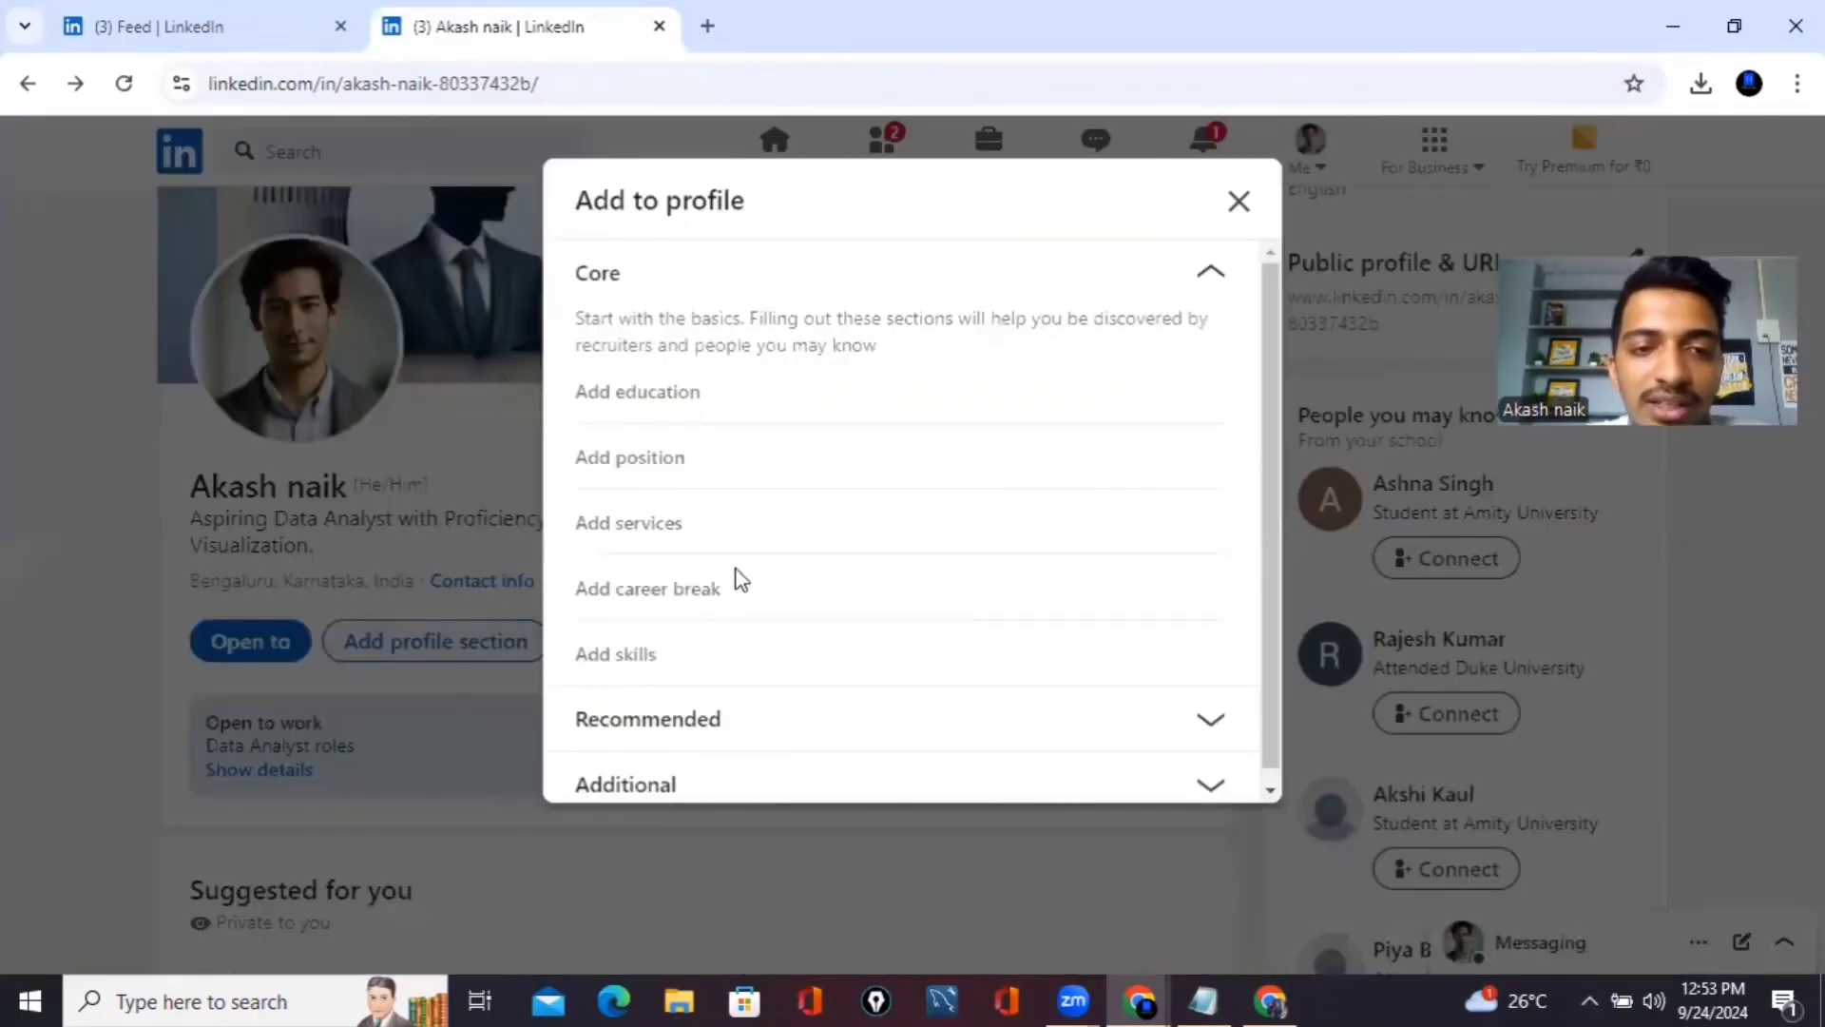
click(768, 730)
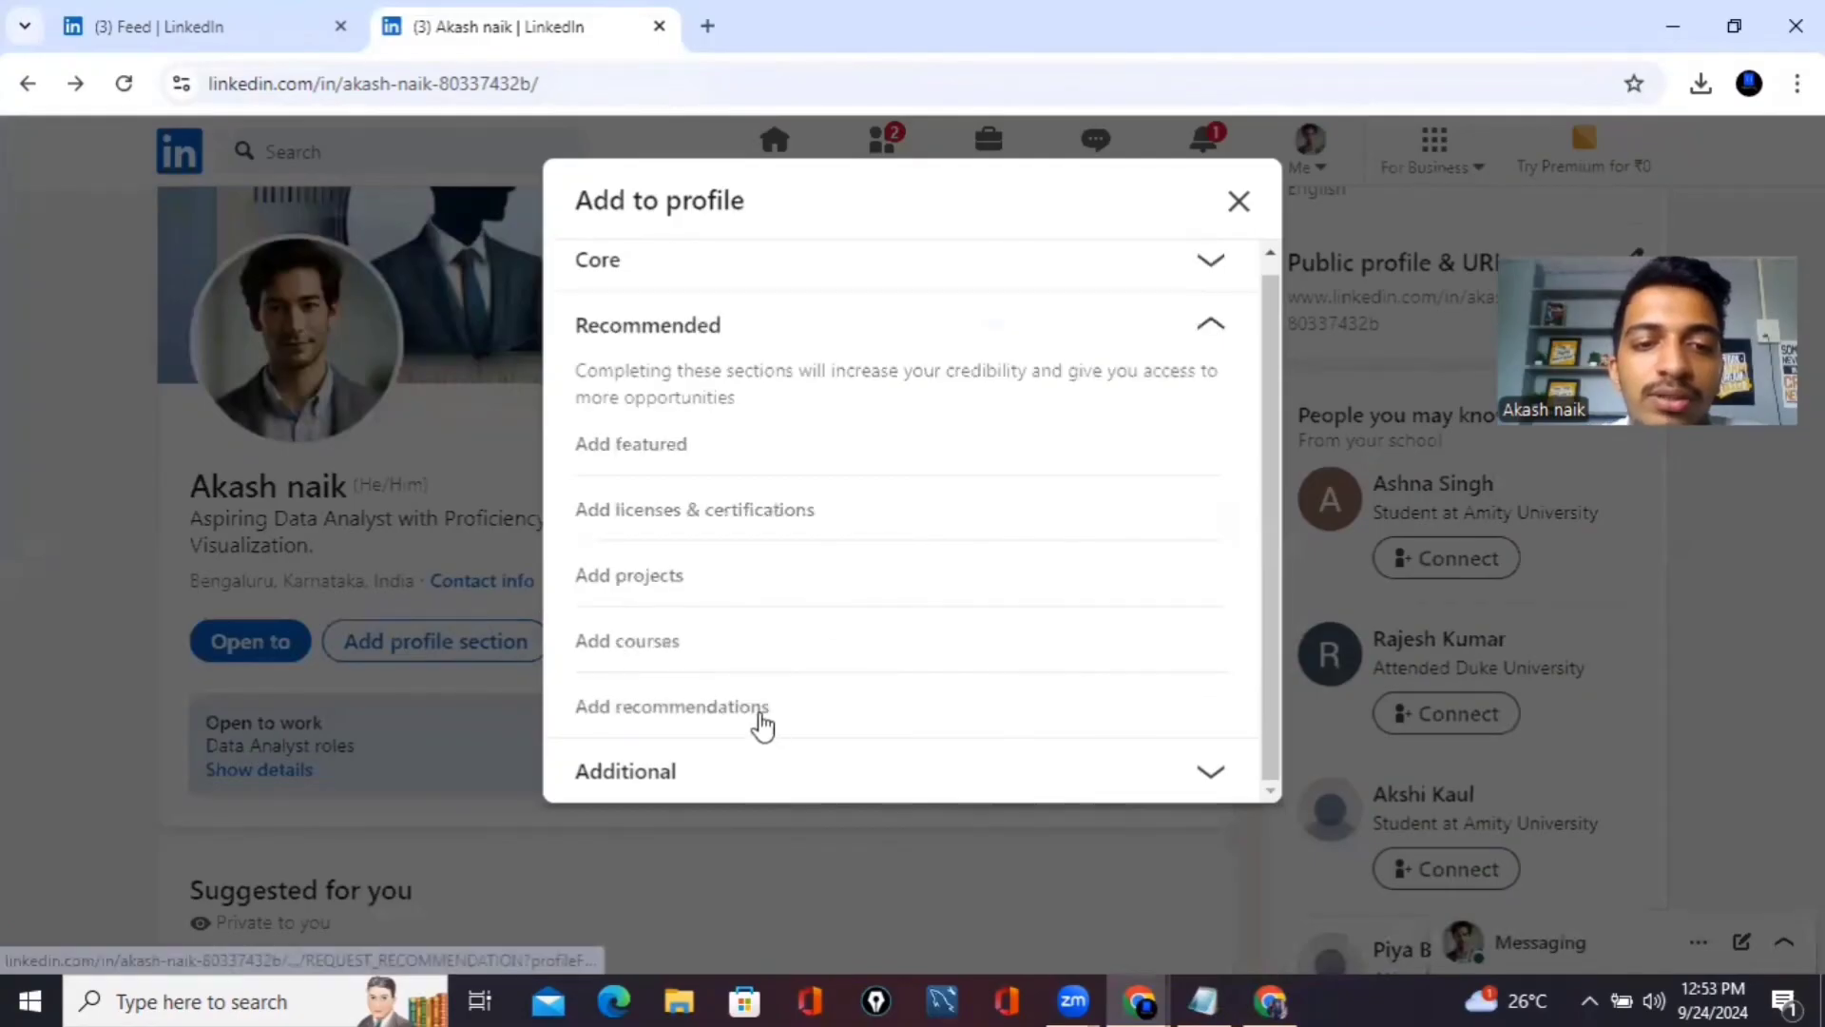
click(740, 513)
click(736, 356)
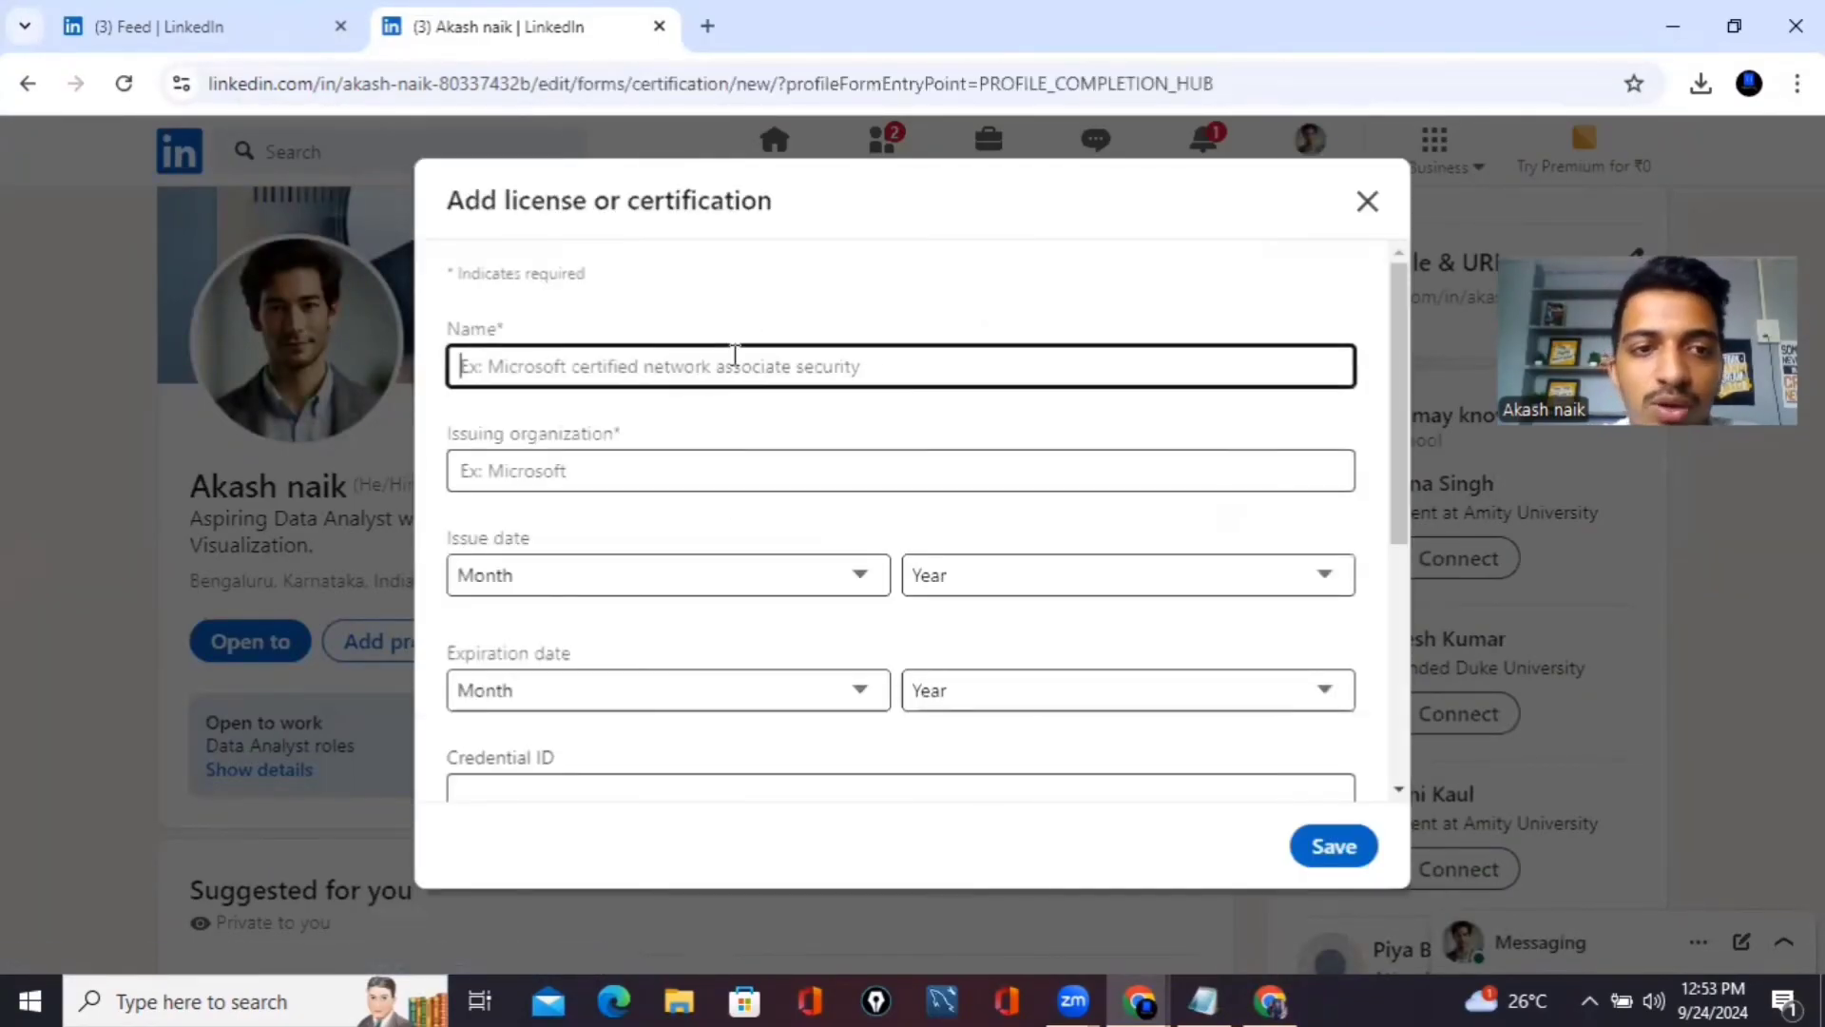
text(Google Data Analytics Professional Certificate)
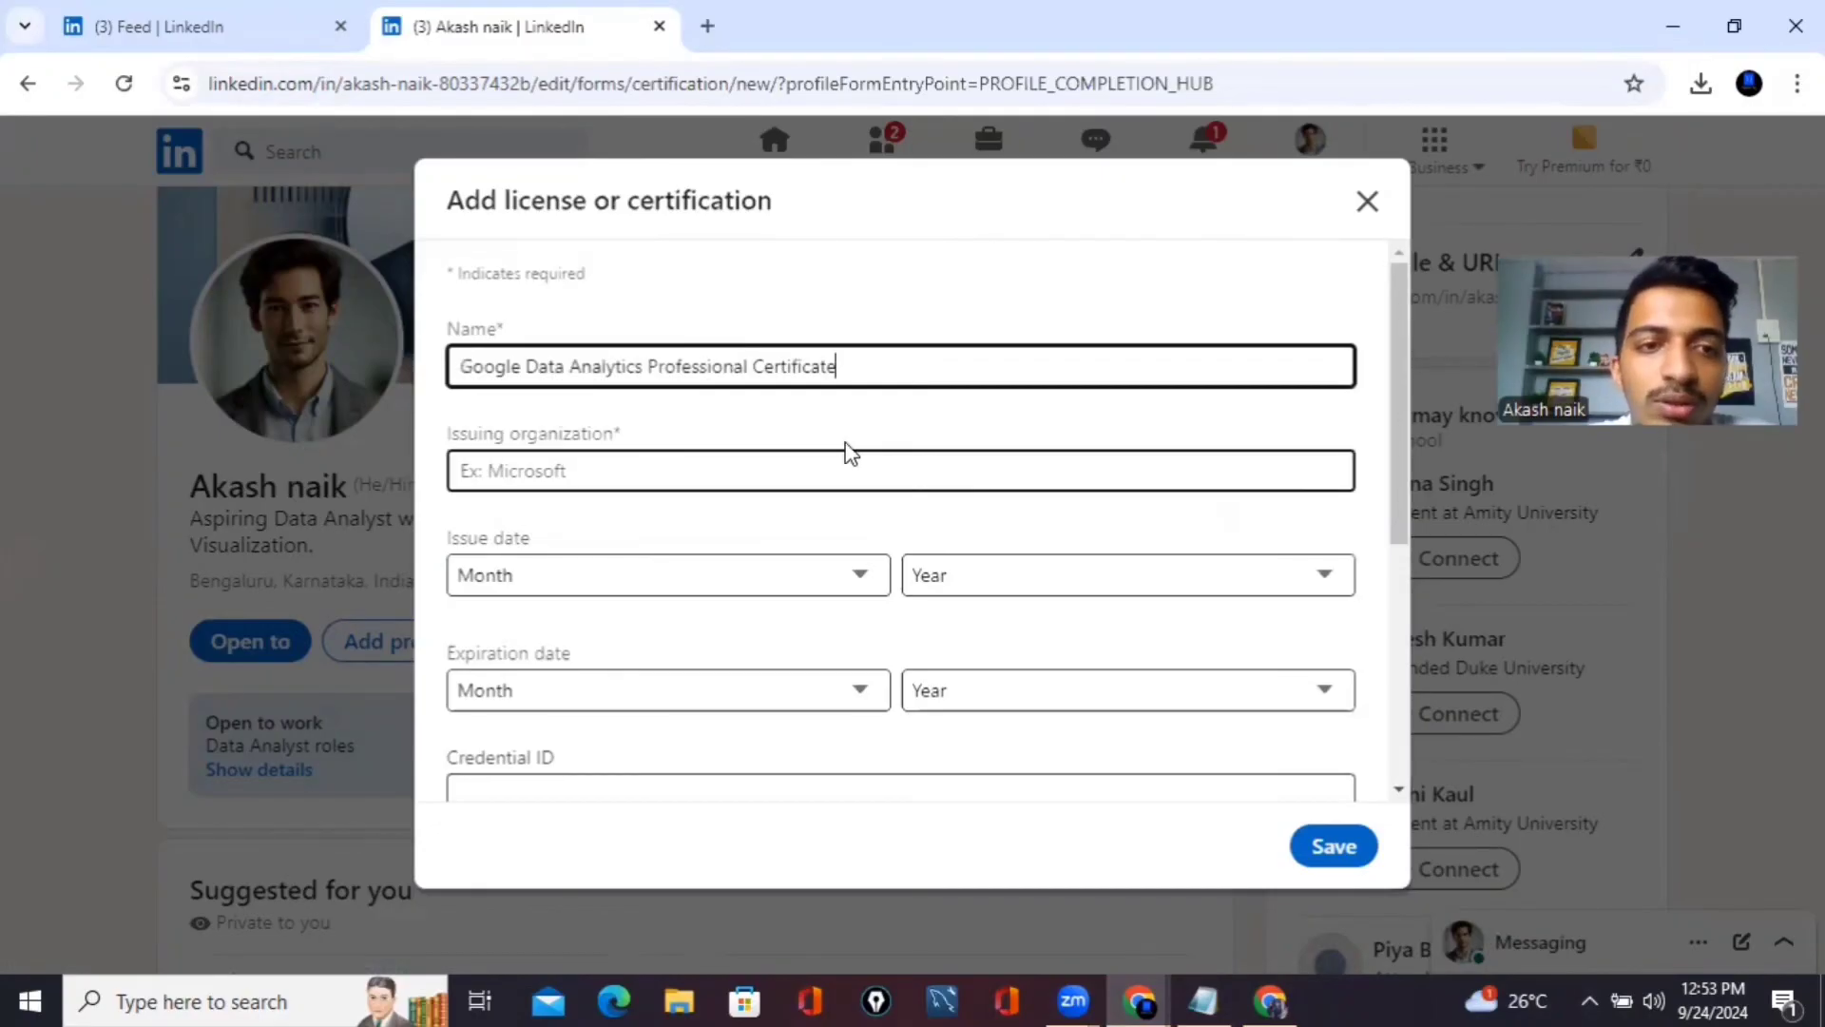
Set the certification's issuing organization to Coursera, the e-learning provider
scroll(808, 437, down, 1)
click(727, 418)
text(c)
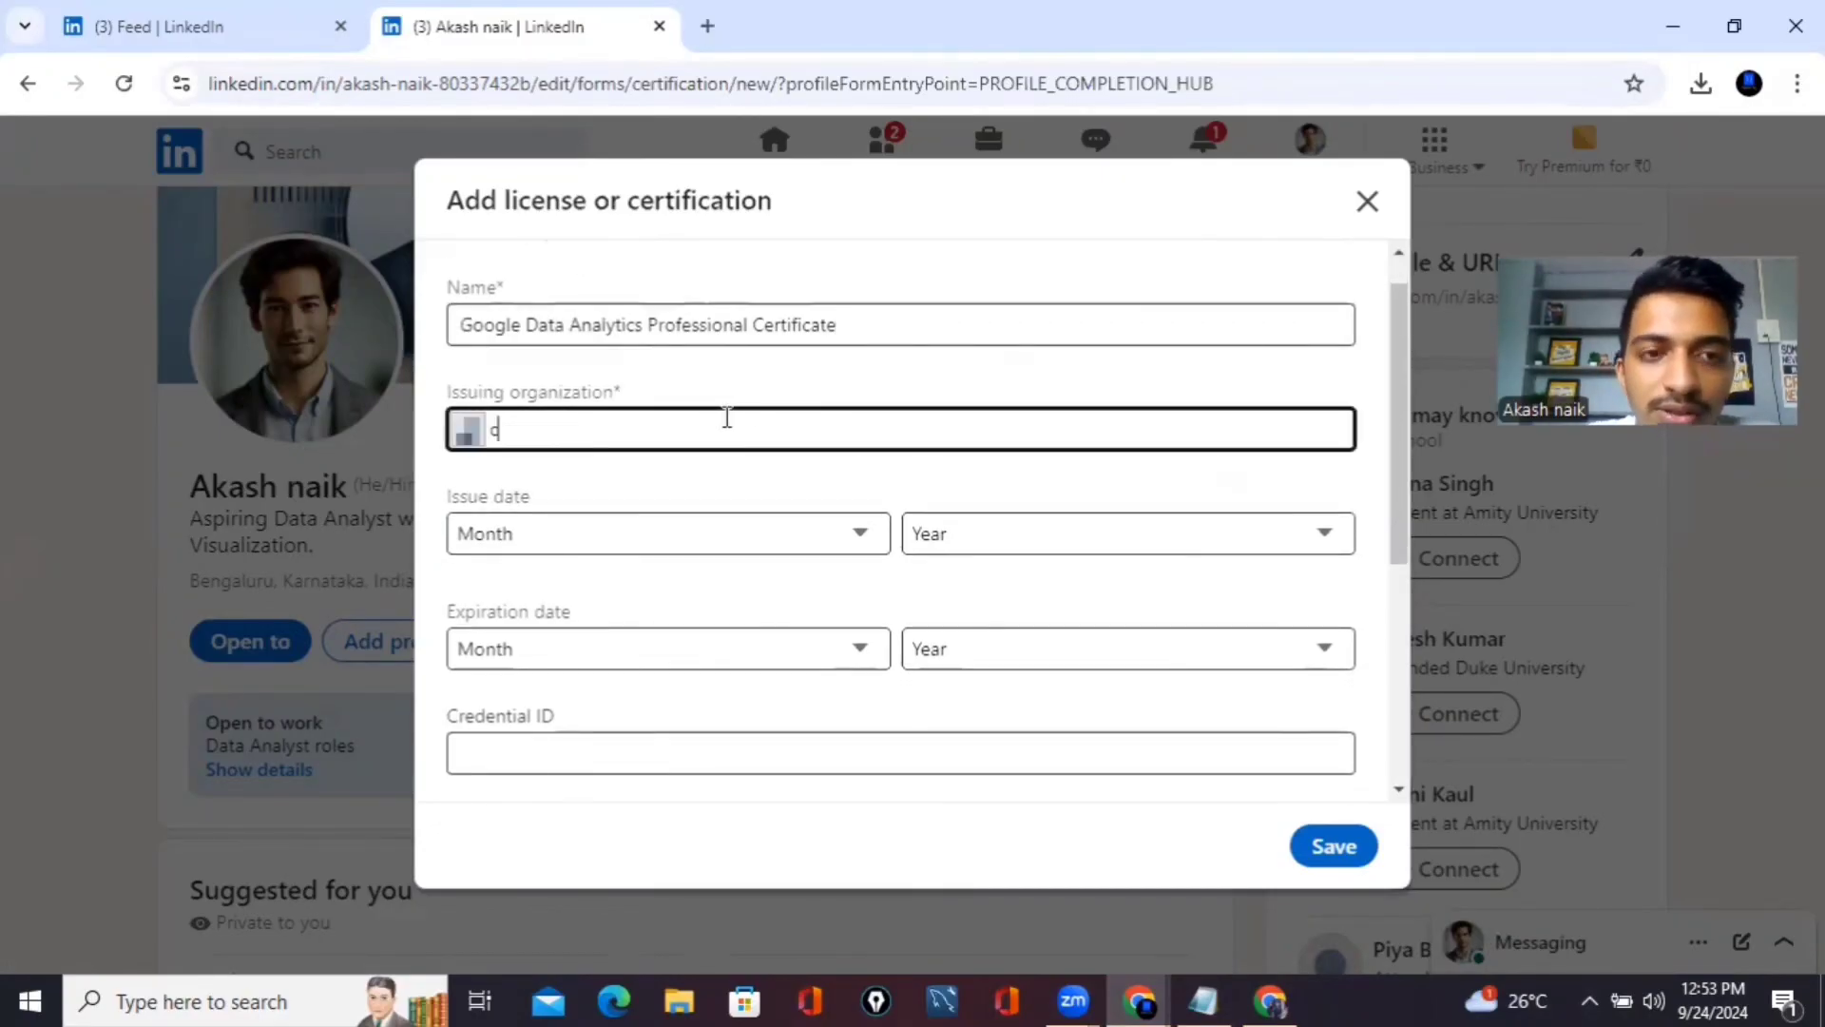
text(ourser)
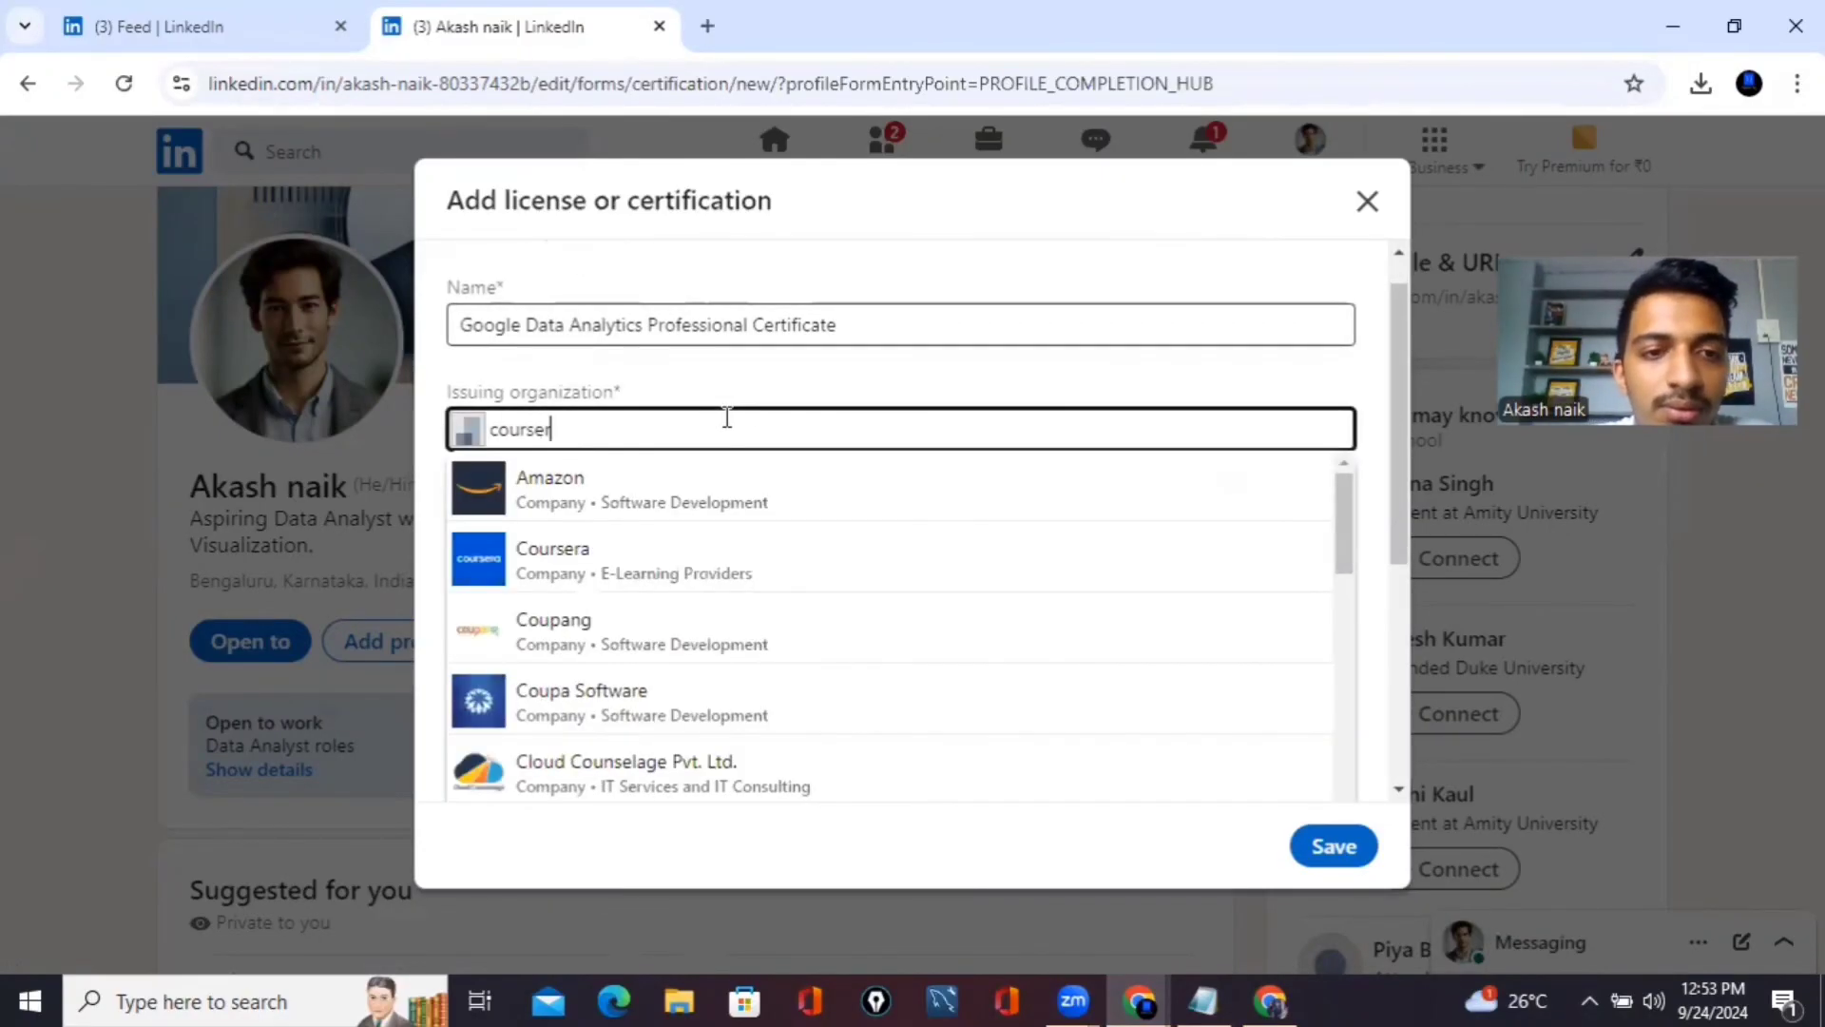
click(624, 523)
Set the certification's issue date to January 2023
scroll(623, 509, down, 1)
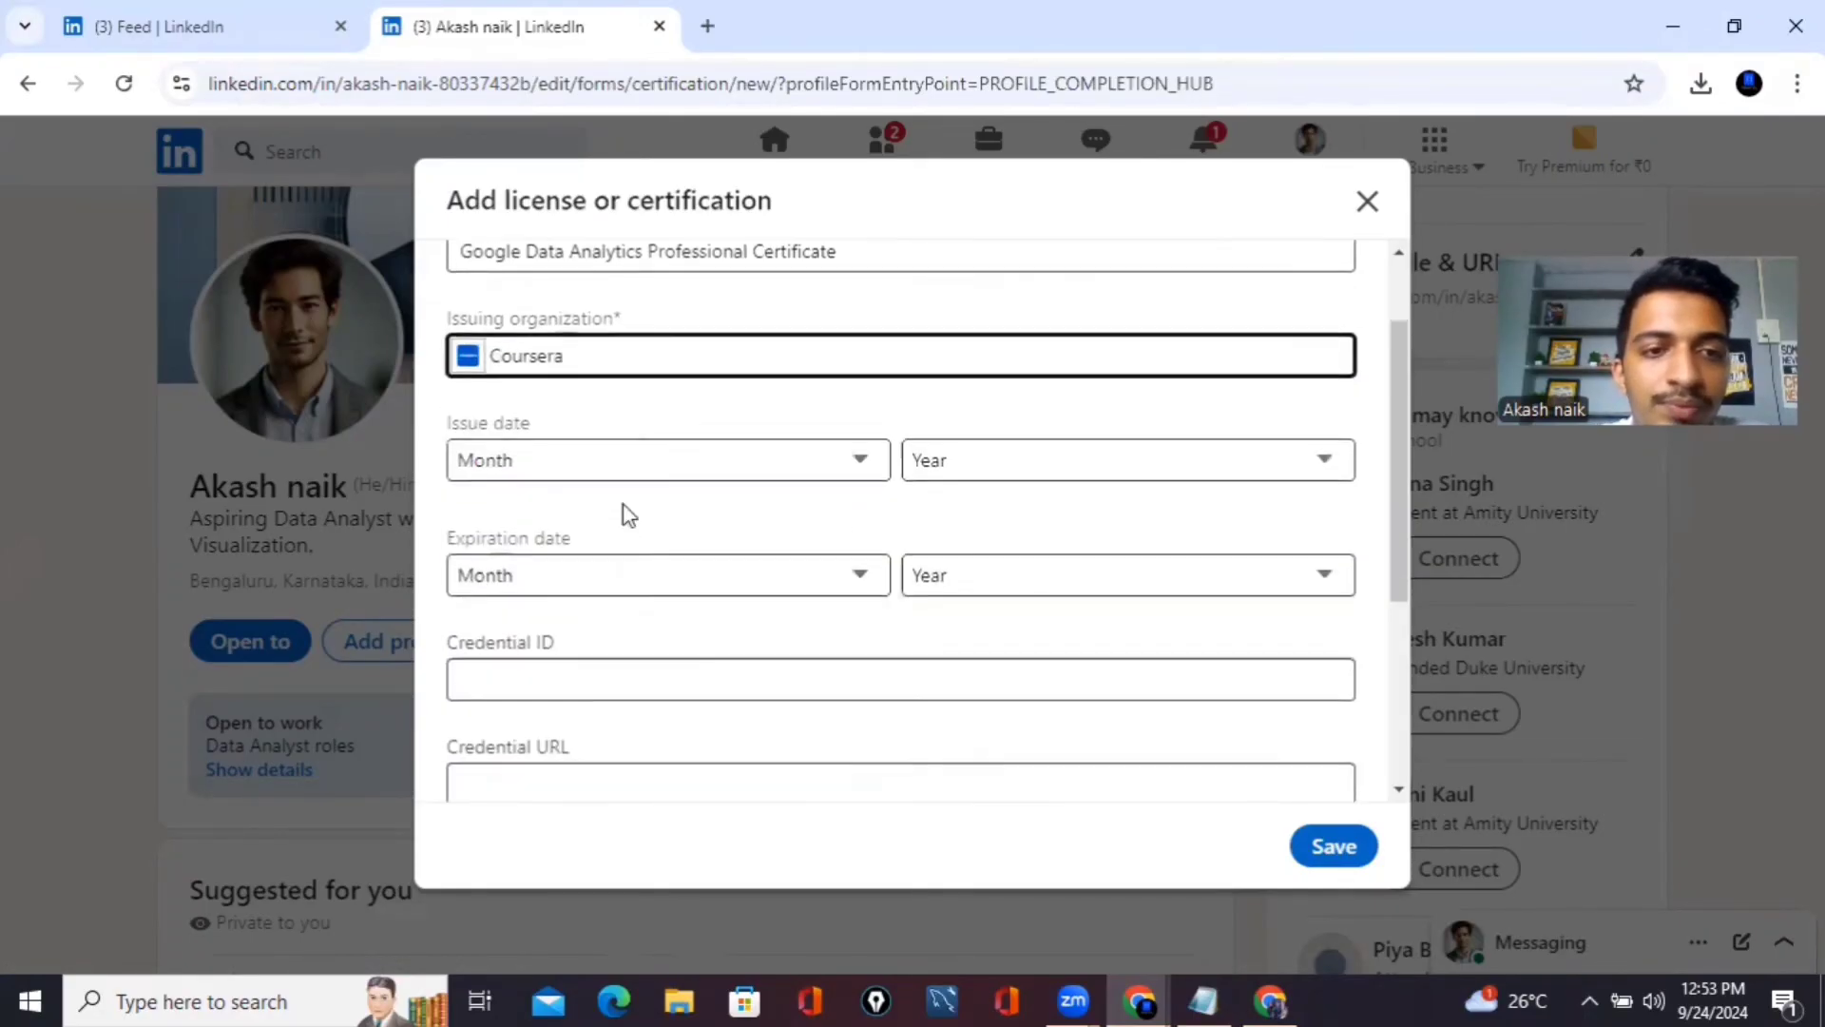
click(752, 455)
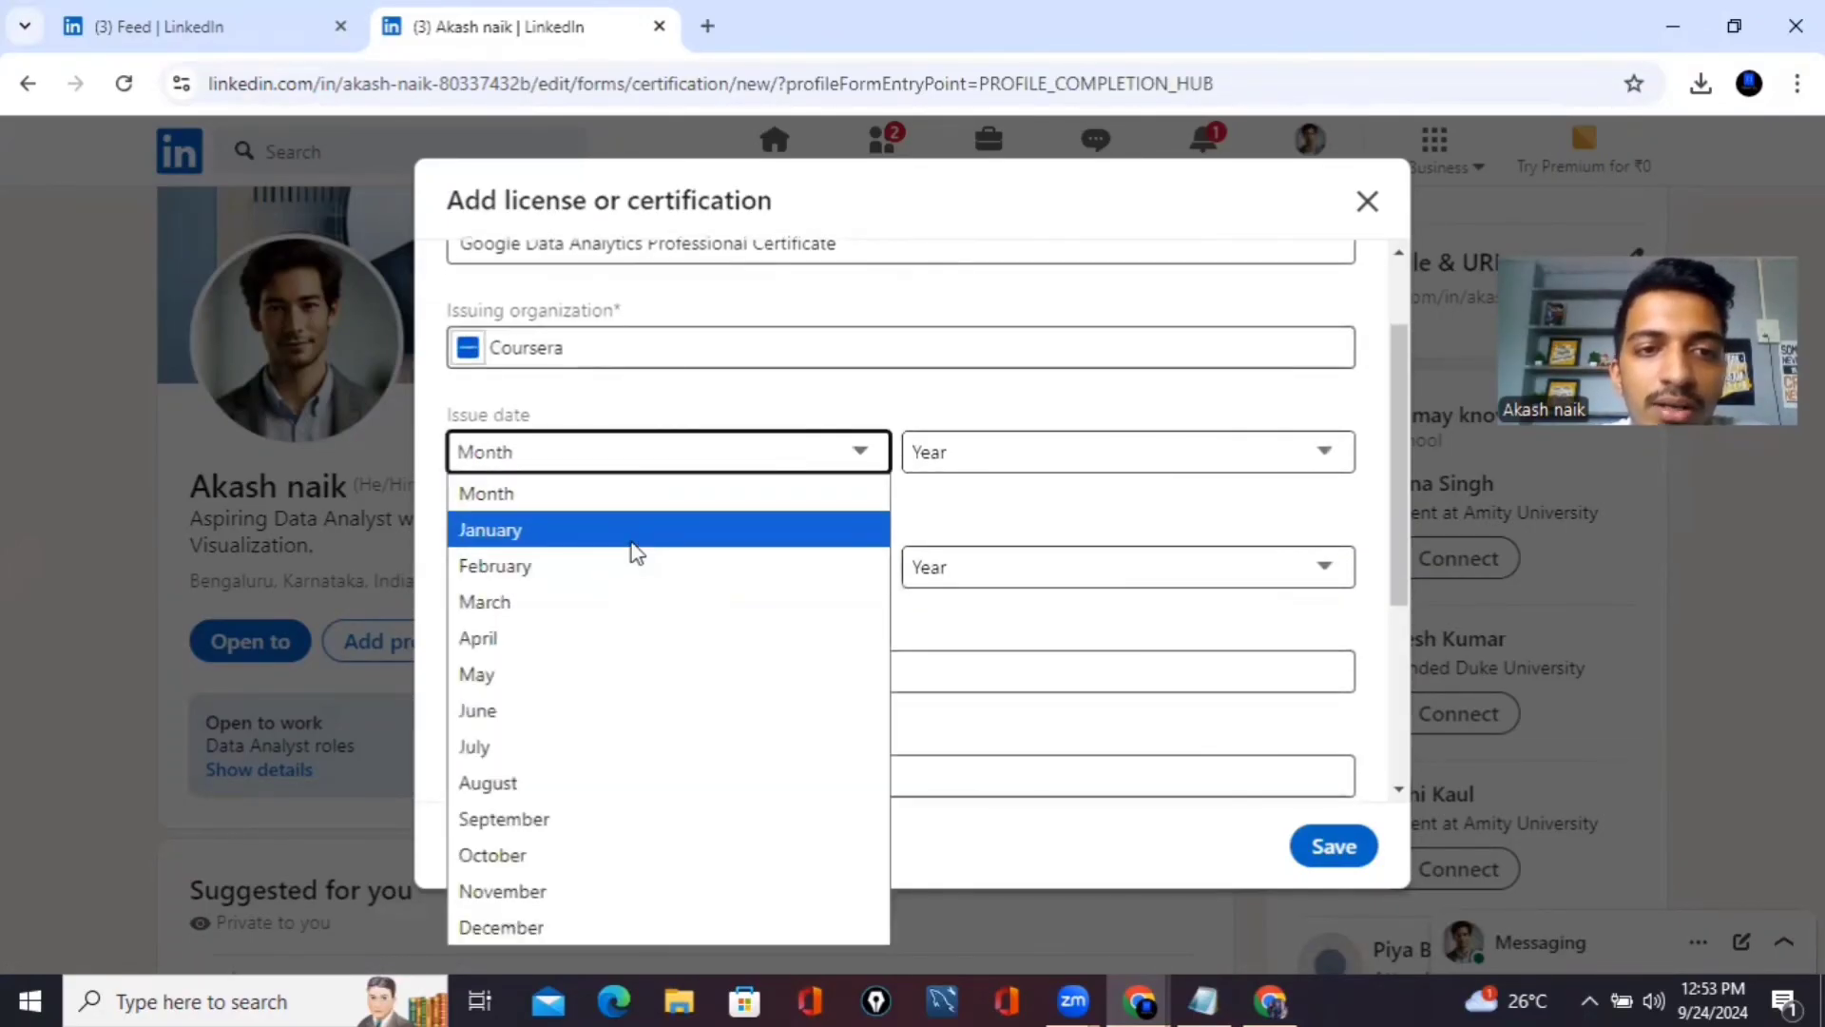
click(635, 529)
click(1054, 448)
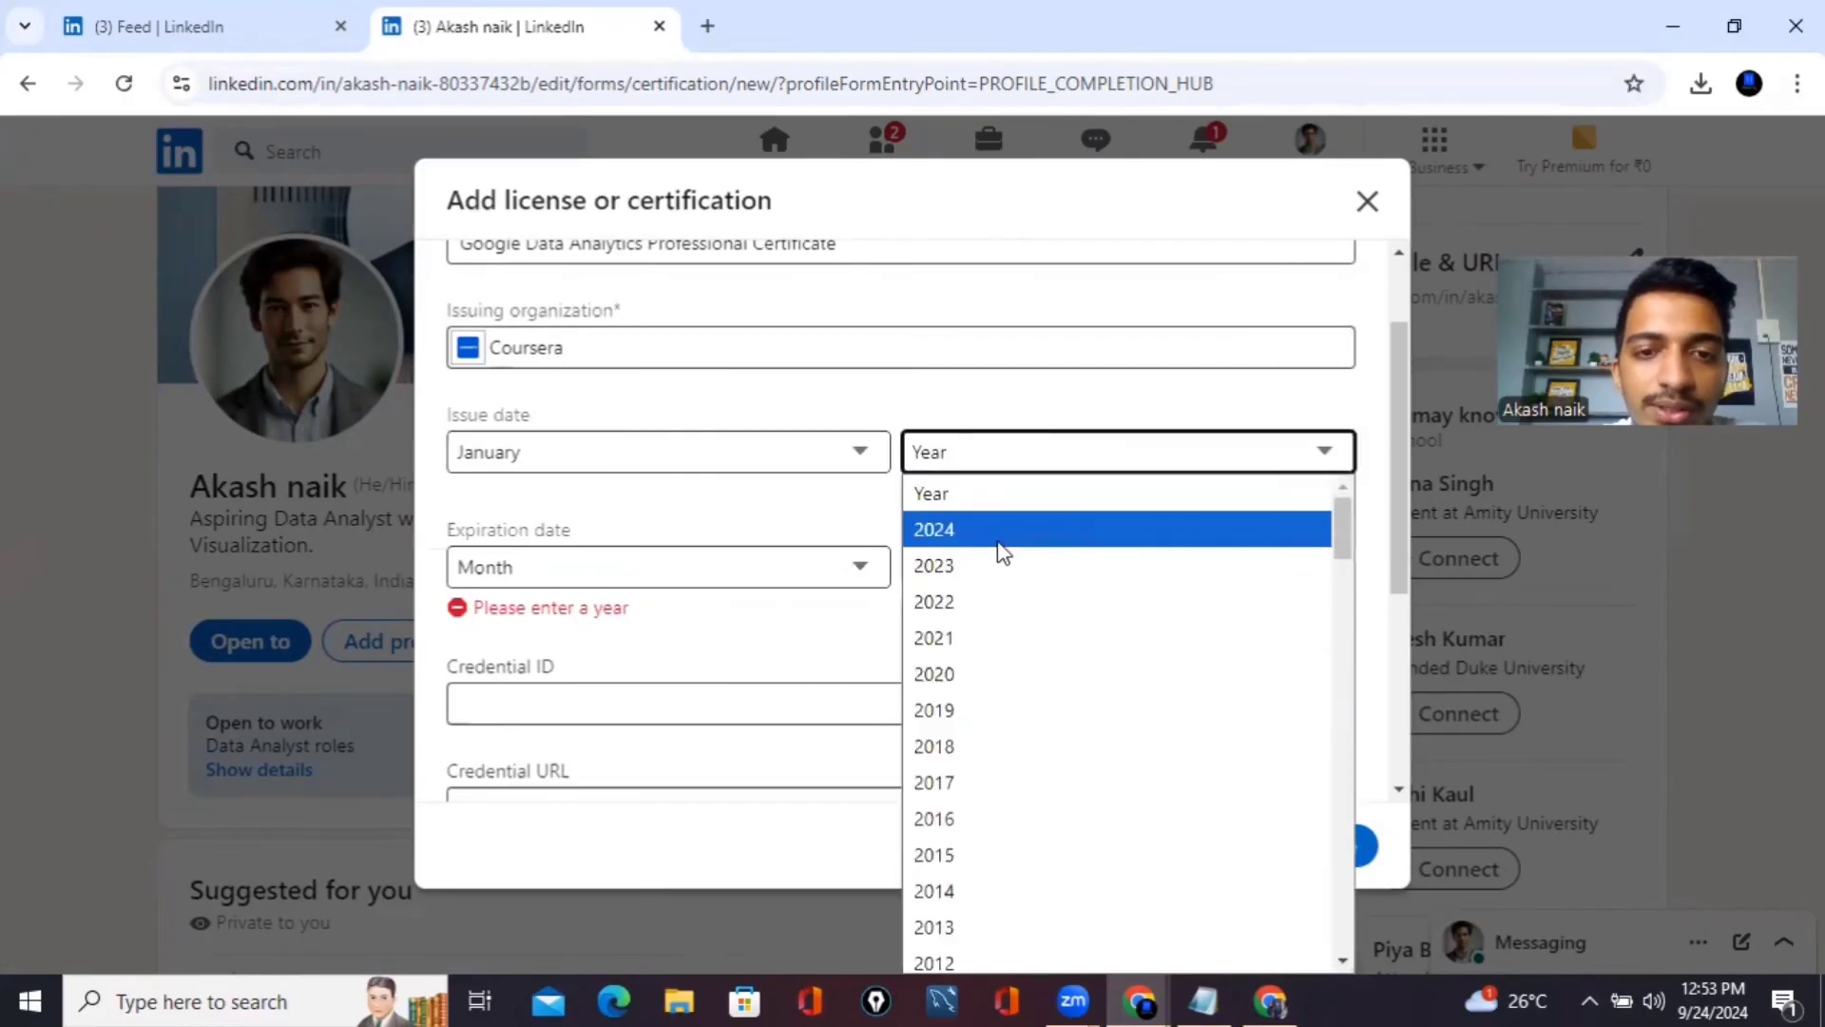
click(1002, 582)
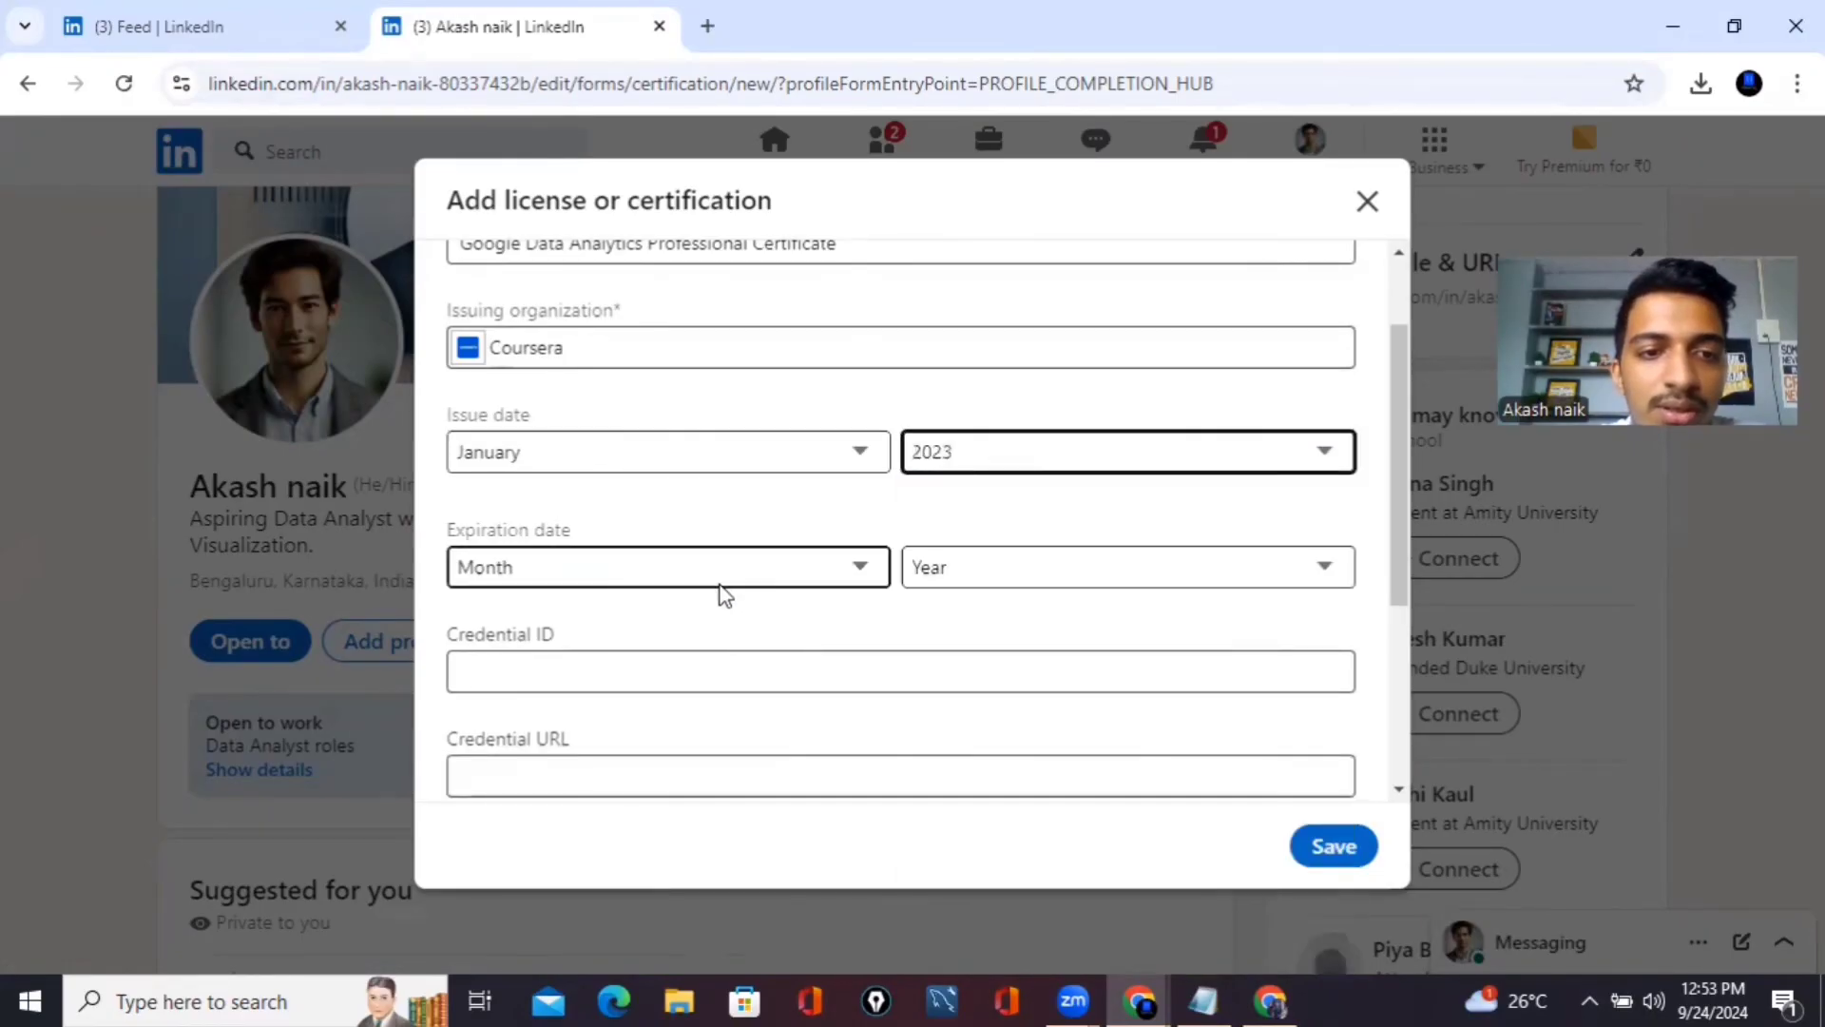
Leave the expiration date, credential ID and credential URL empty, and save the certification to the profile
scroll(724, 594, down, 1)
click(676, 554)
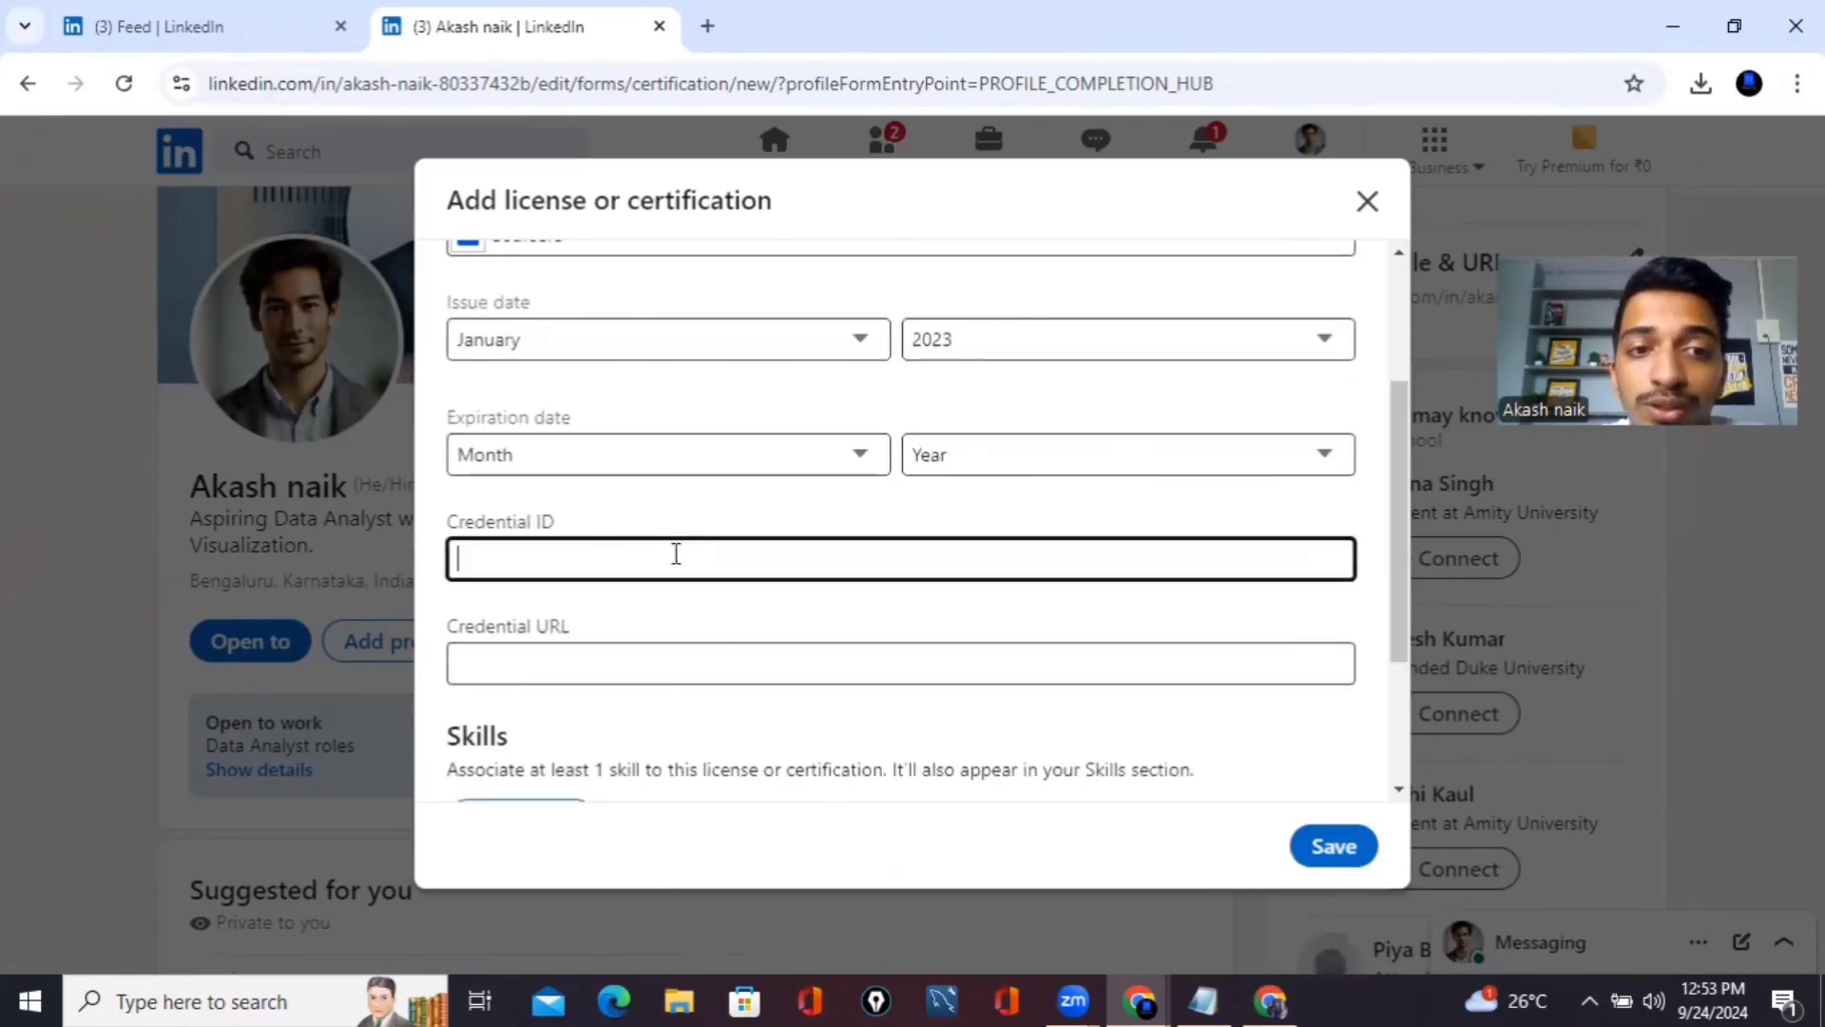
click(673, 665)
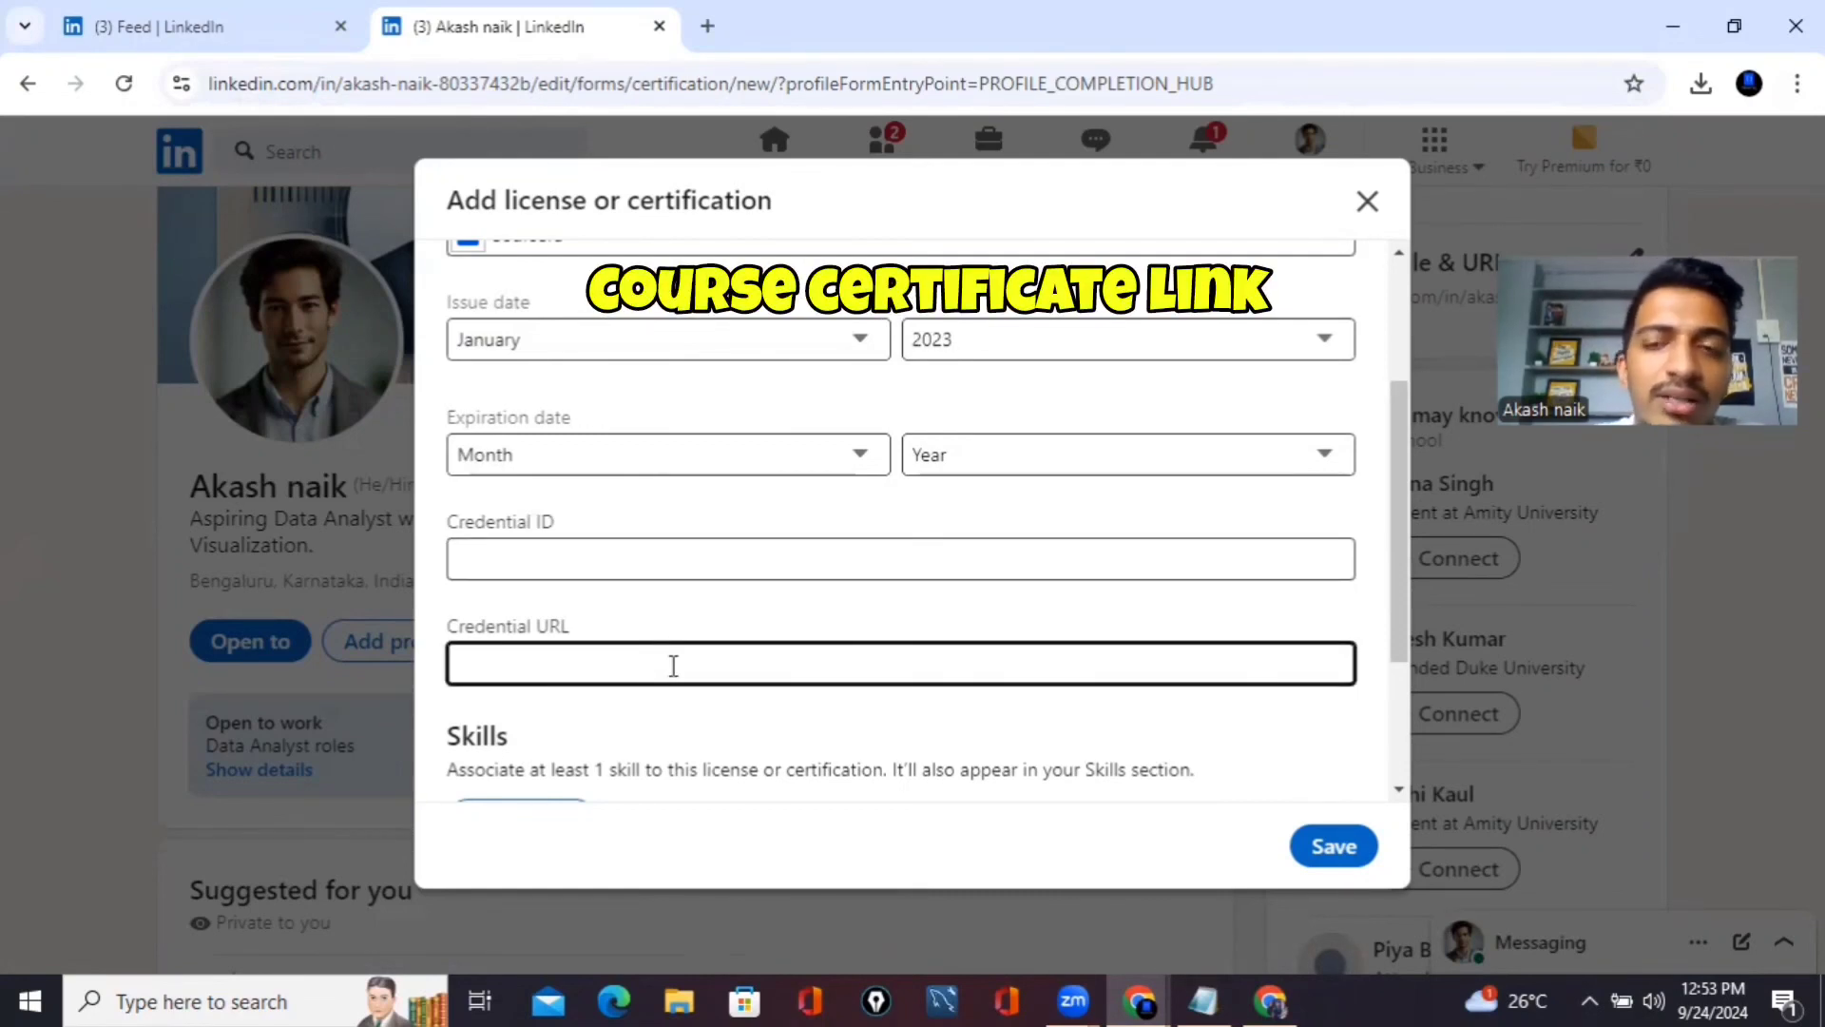
scroll(673, 665, down, 2)
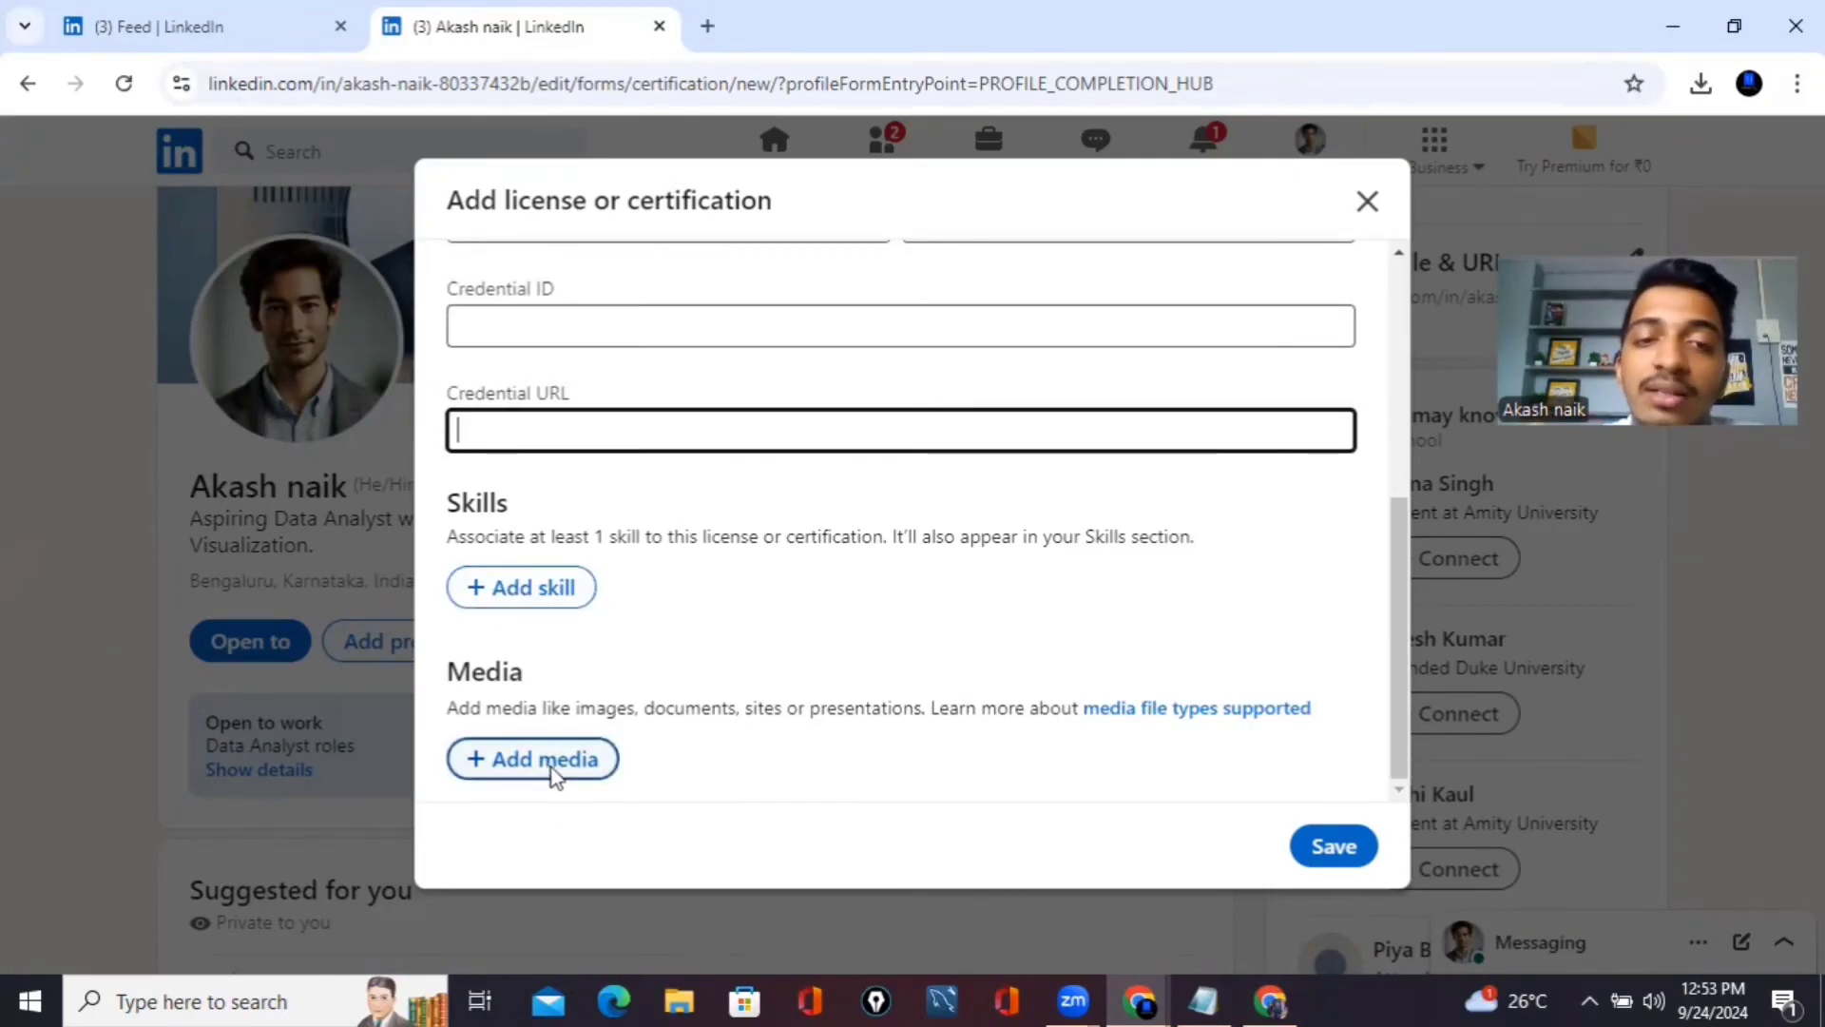
click(1321, 856)
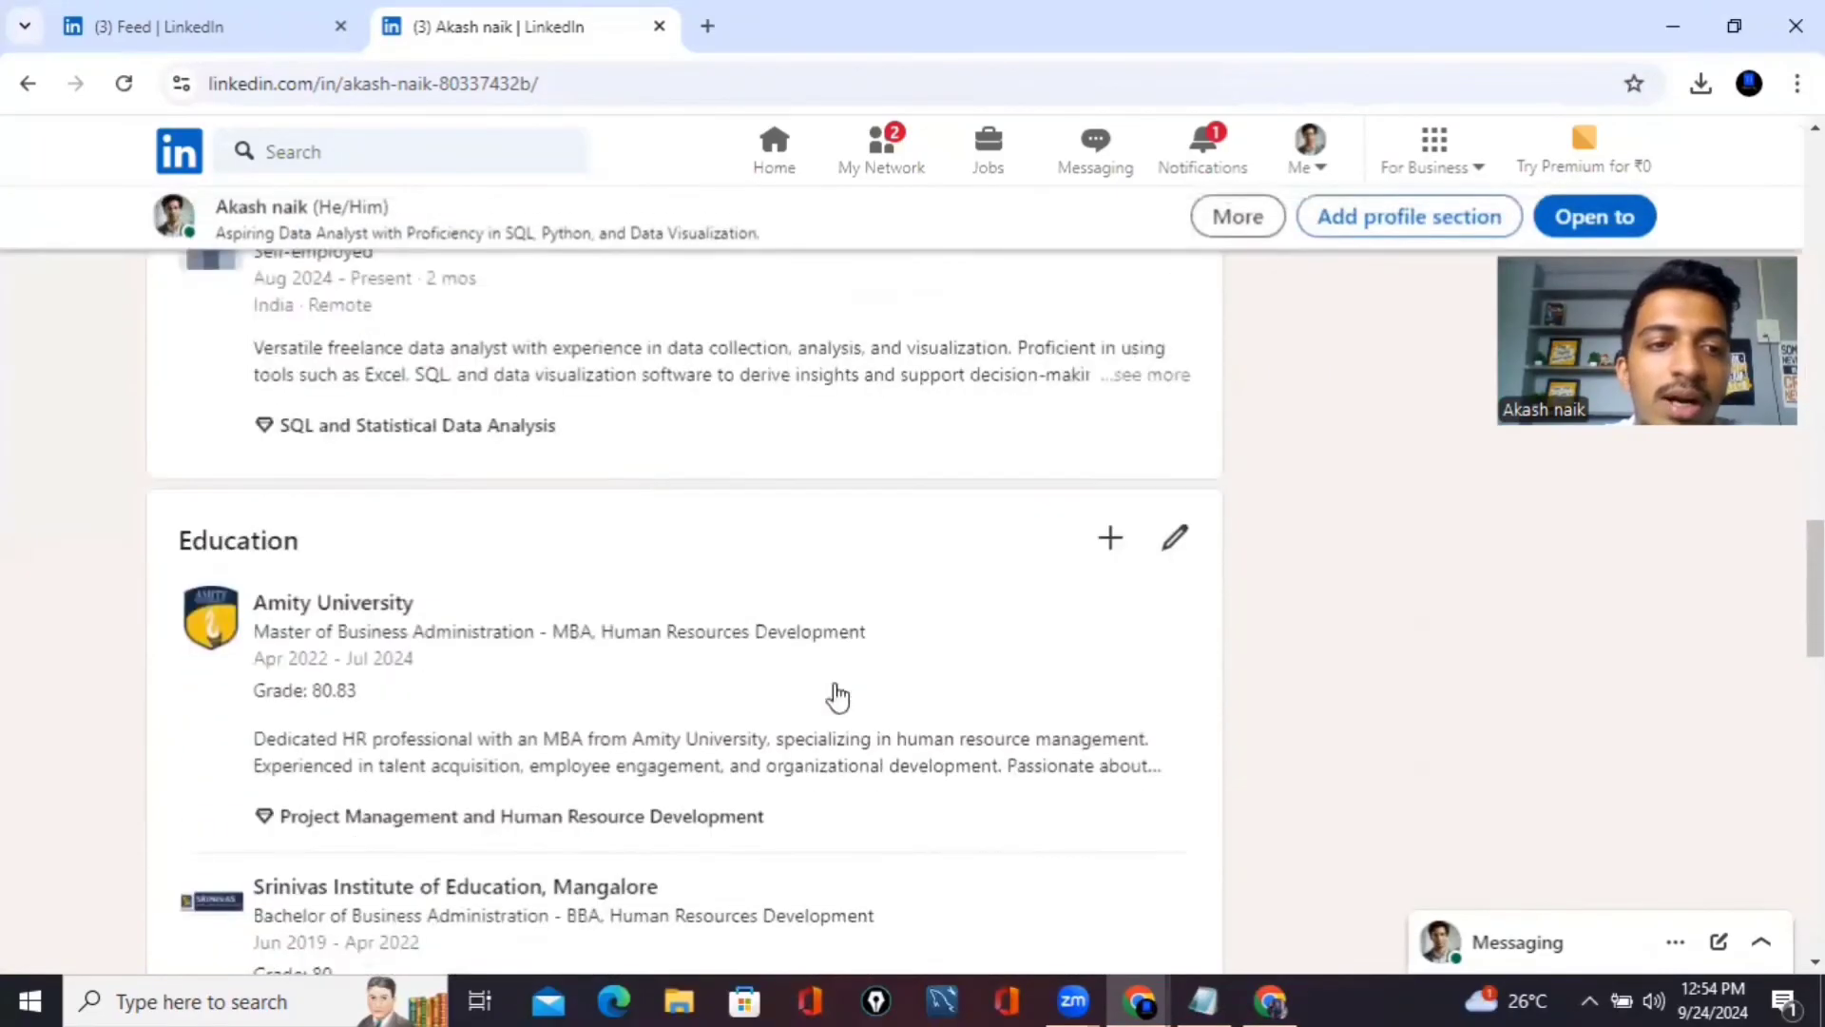
Review the profile from the intro to the skills section, checking the experience, education, certification and project entries
scroll(327, 530, up, 20)
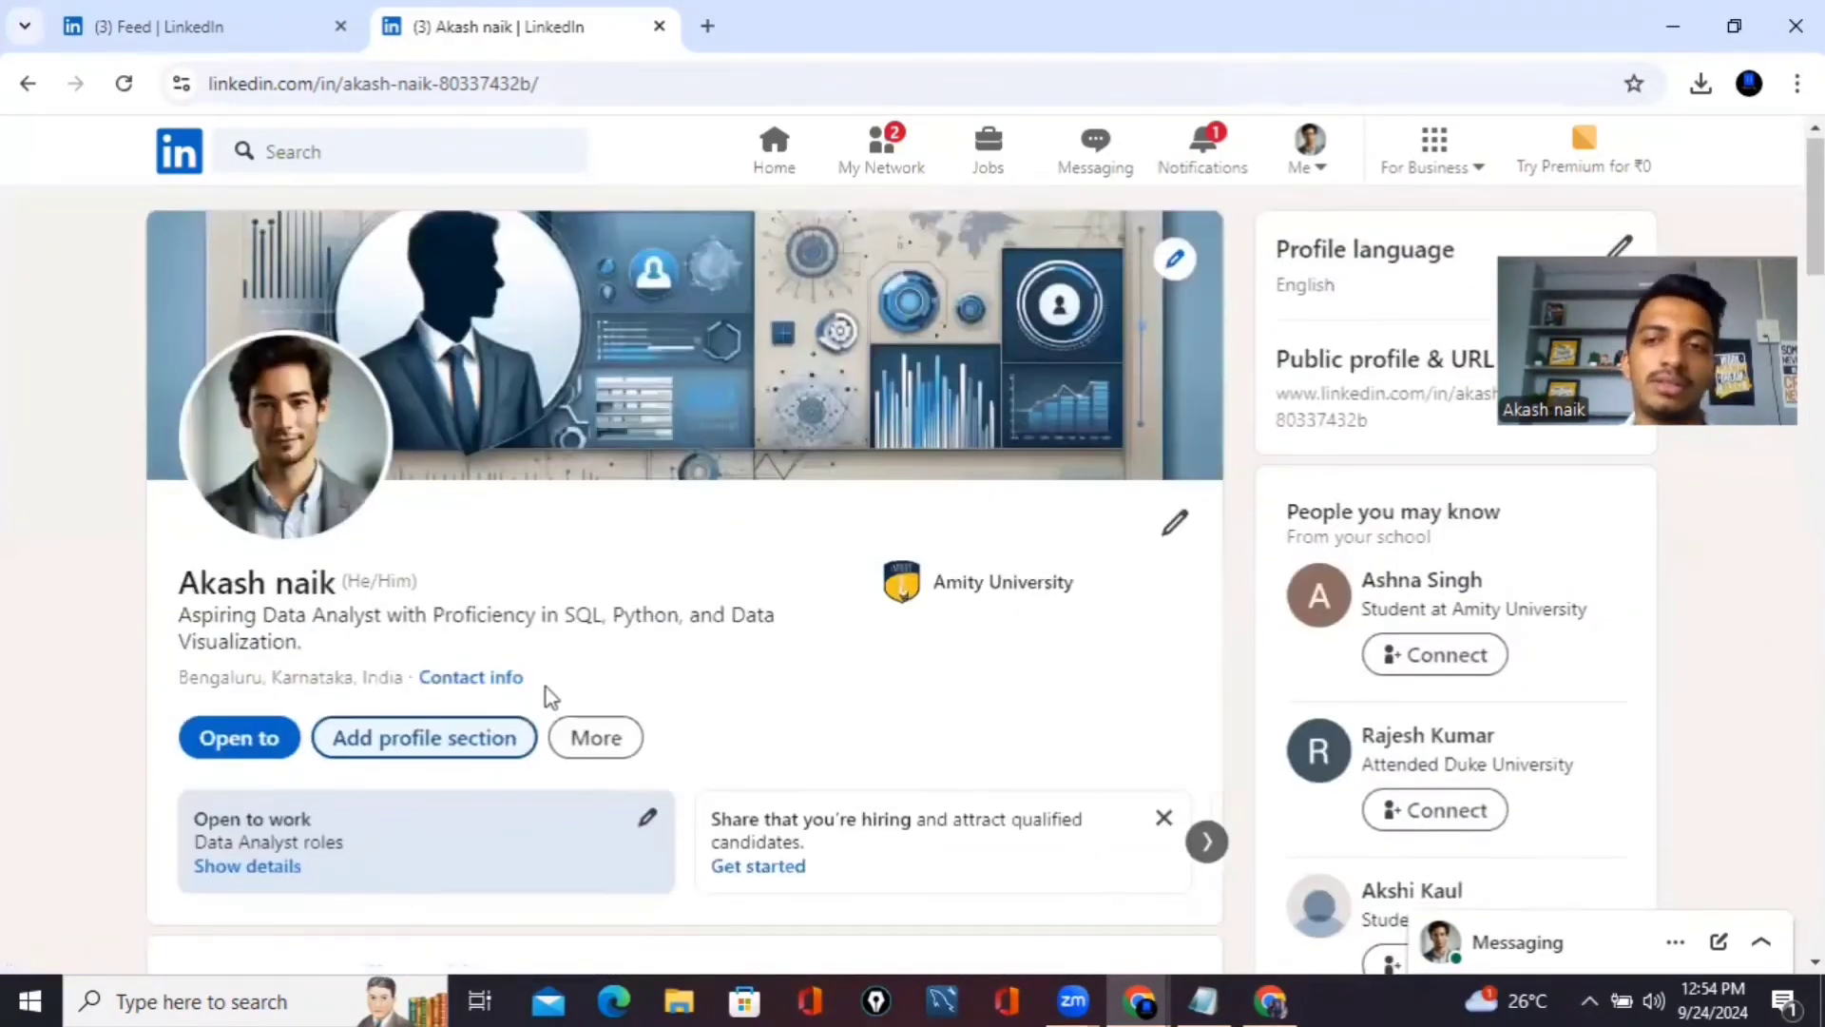
scroll(545, 693, down, 20)
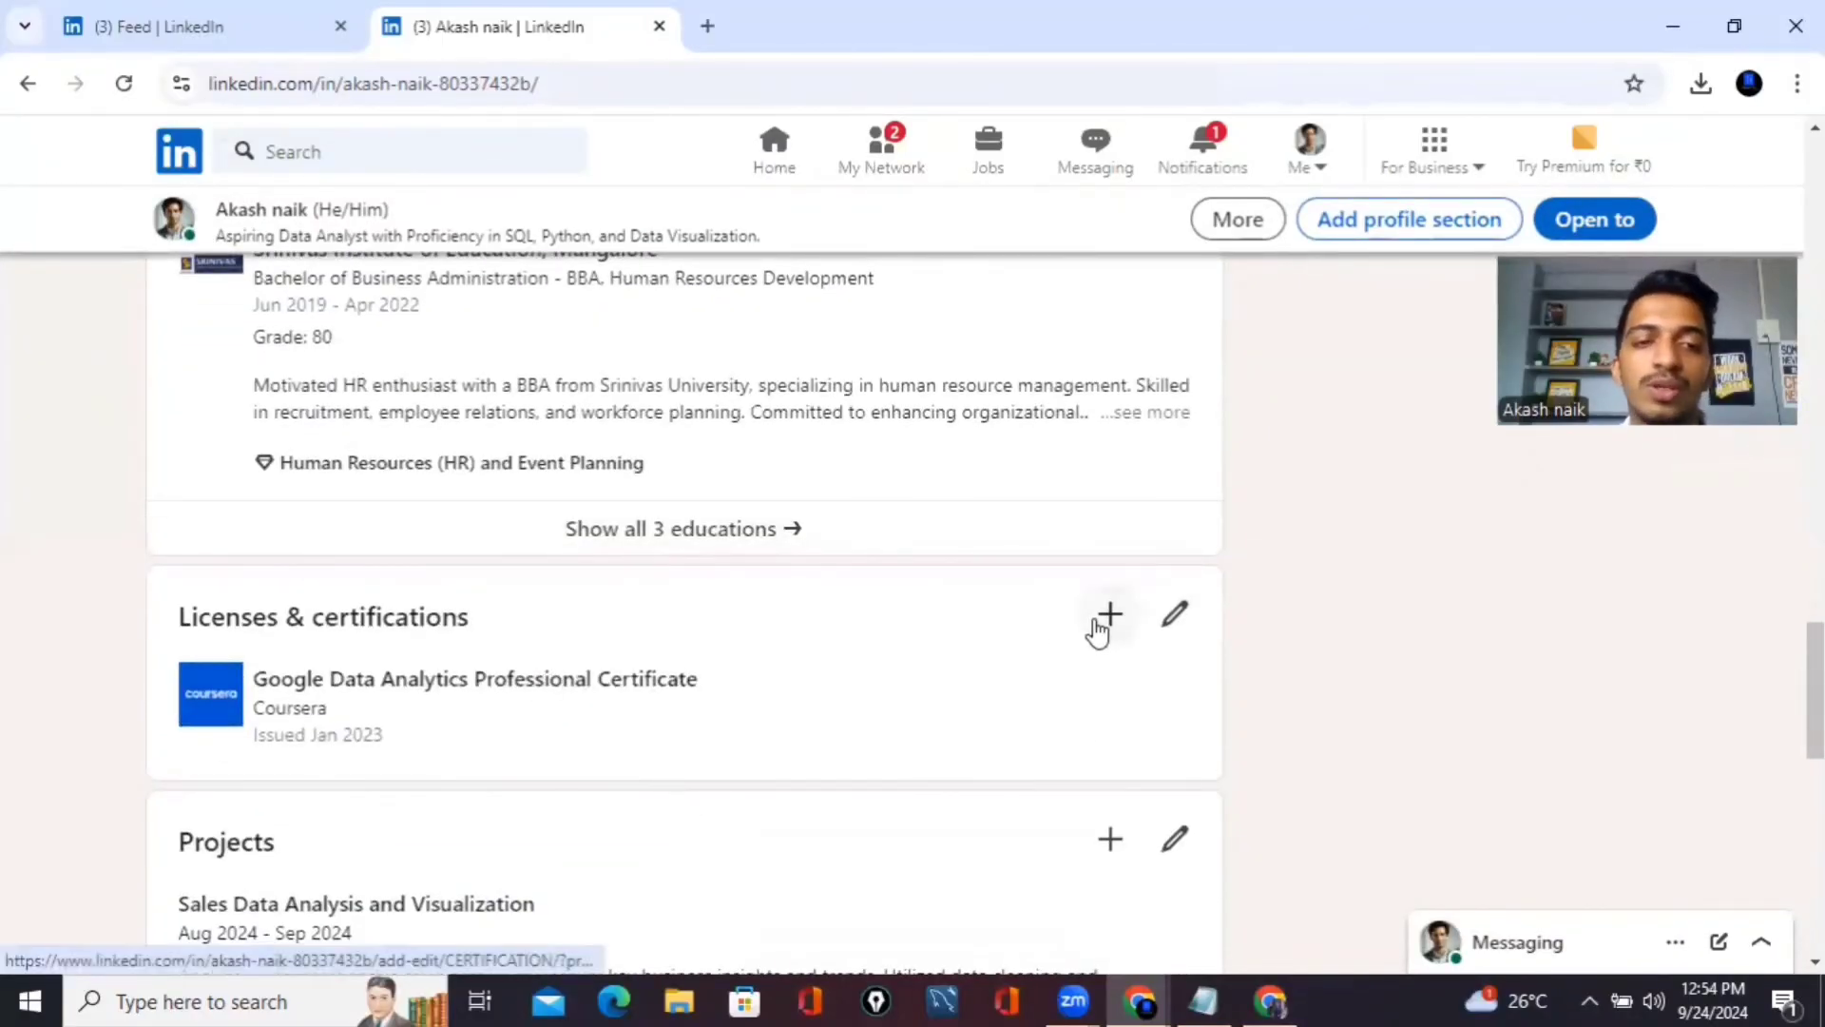
scroll(941, 612, down, 1)
scroll(843, 618, down, 2)
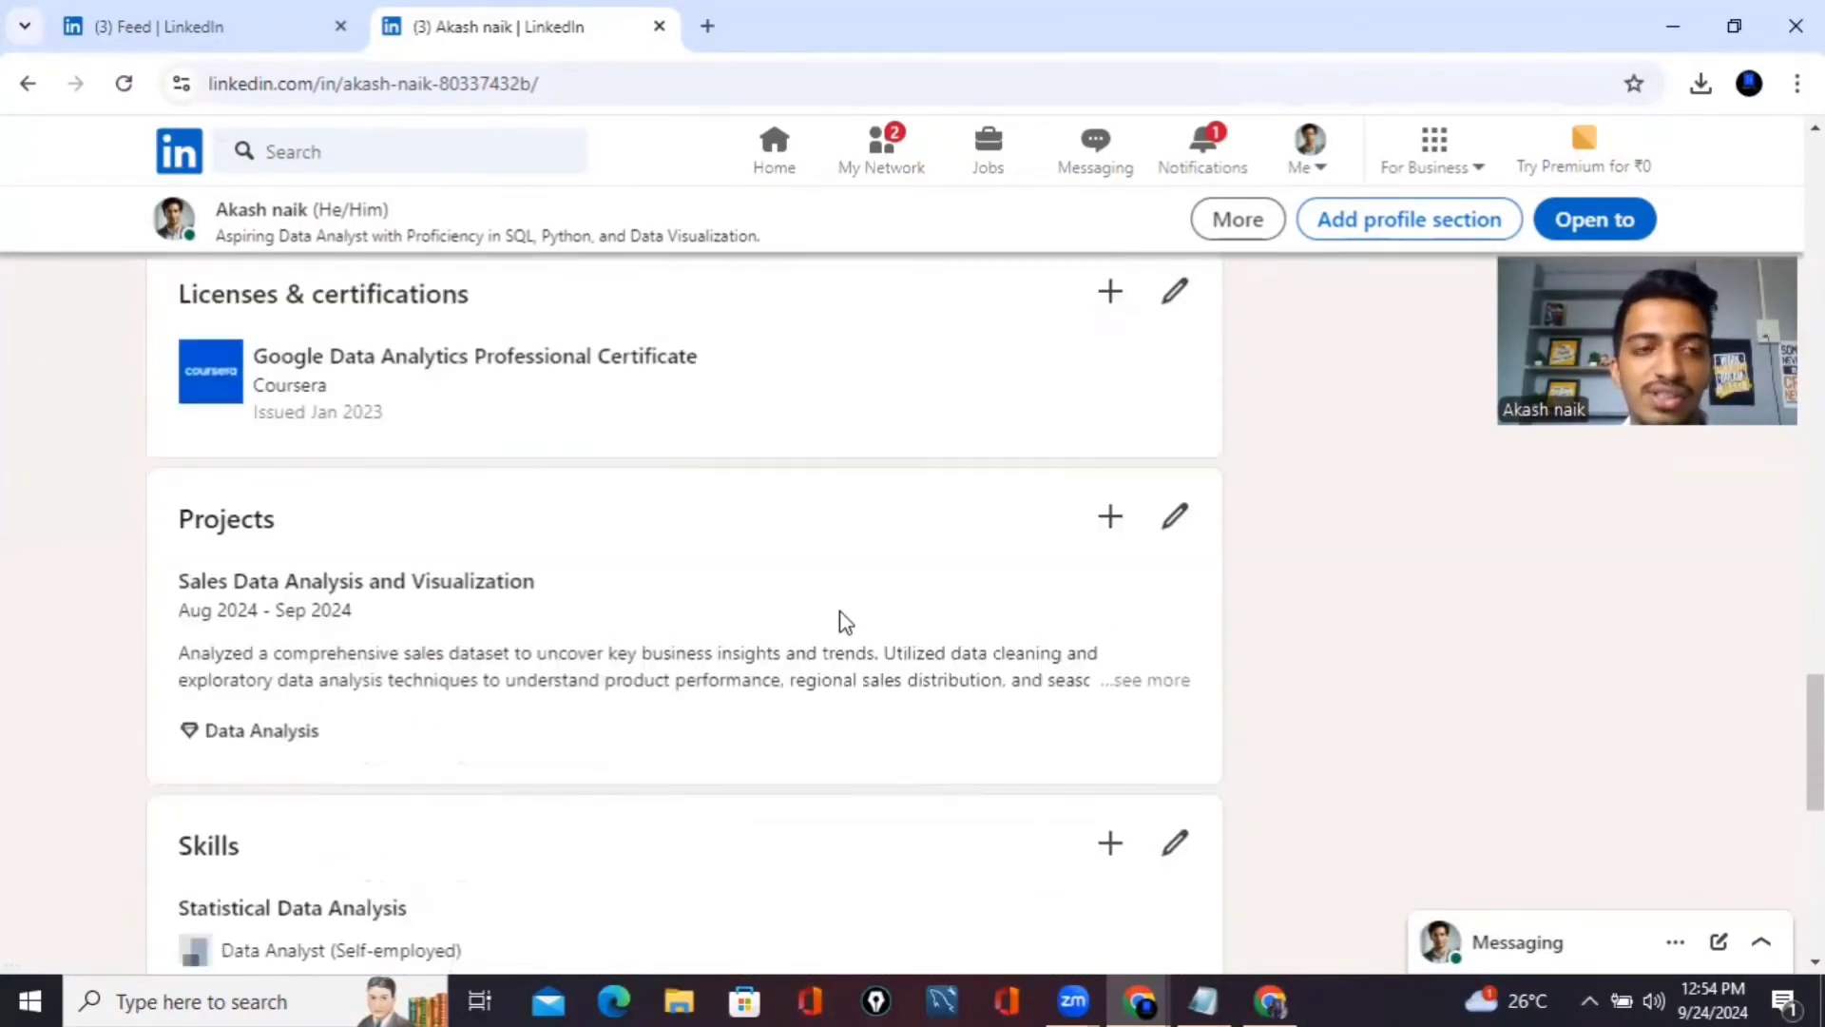
scroll(841, 620, down, 2)
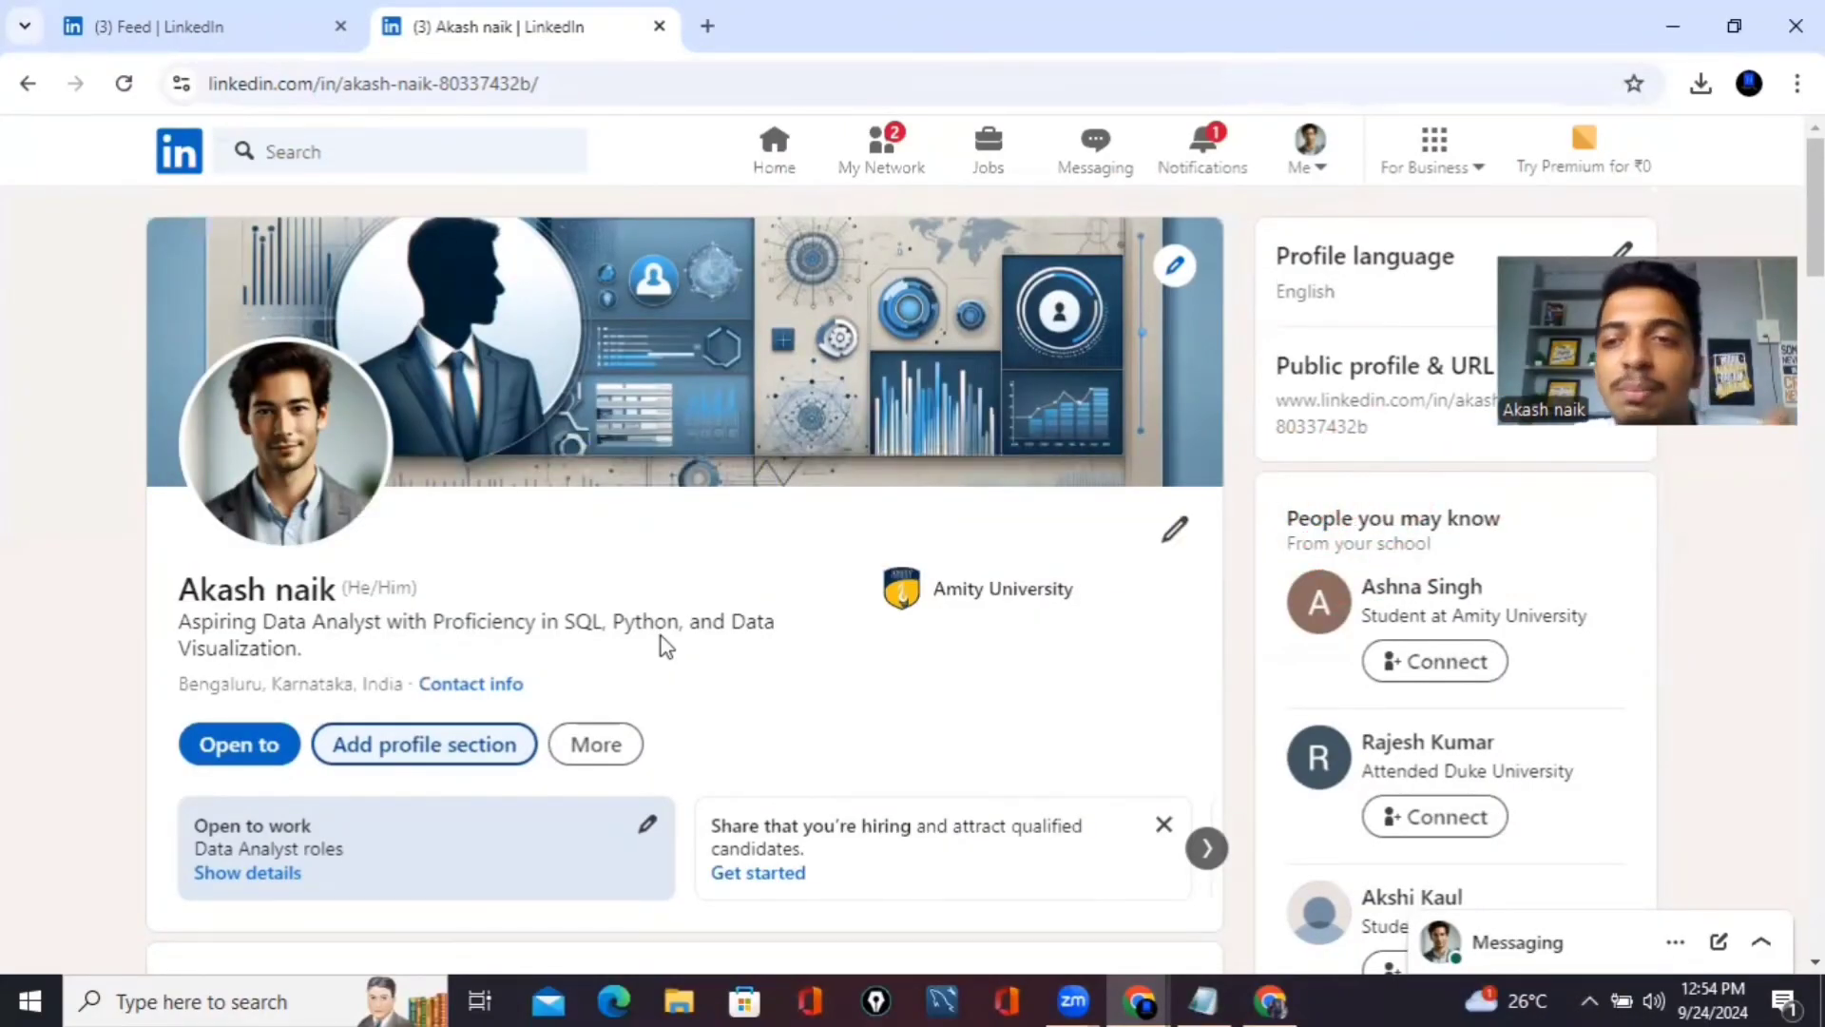
scroll(665, 646, down, 12)
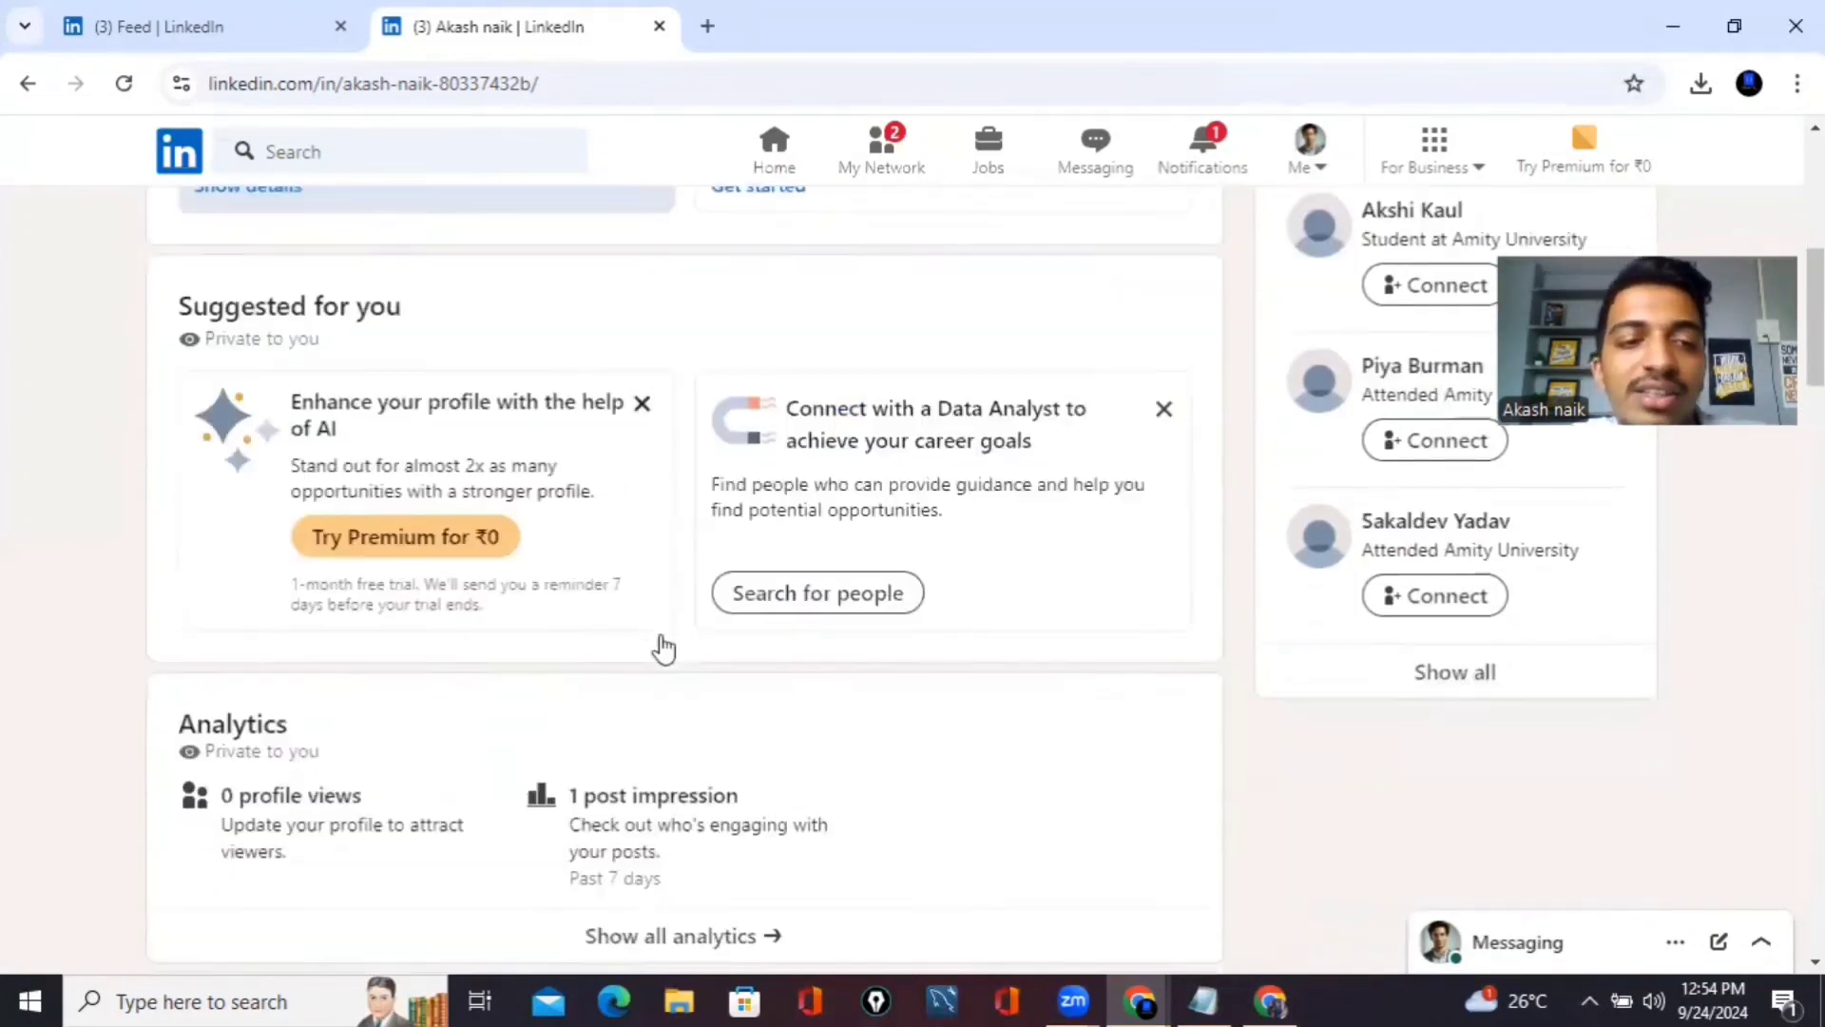
scroll(665, 646, down, 7)
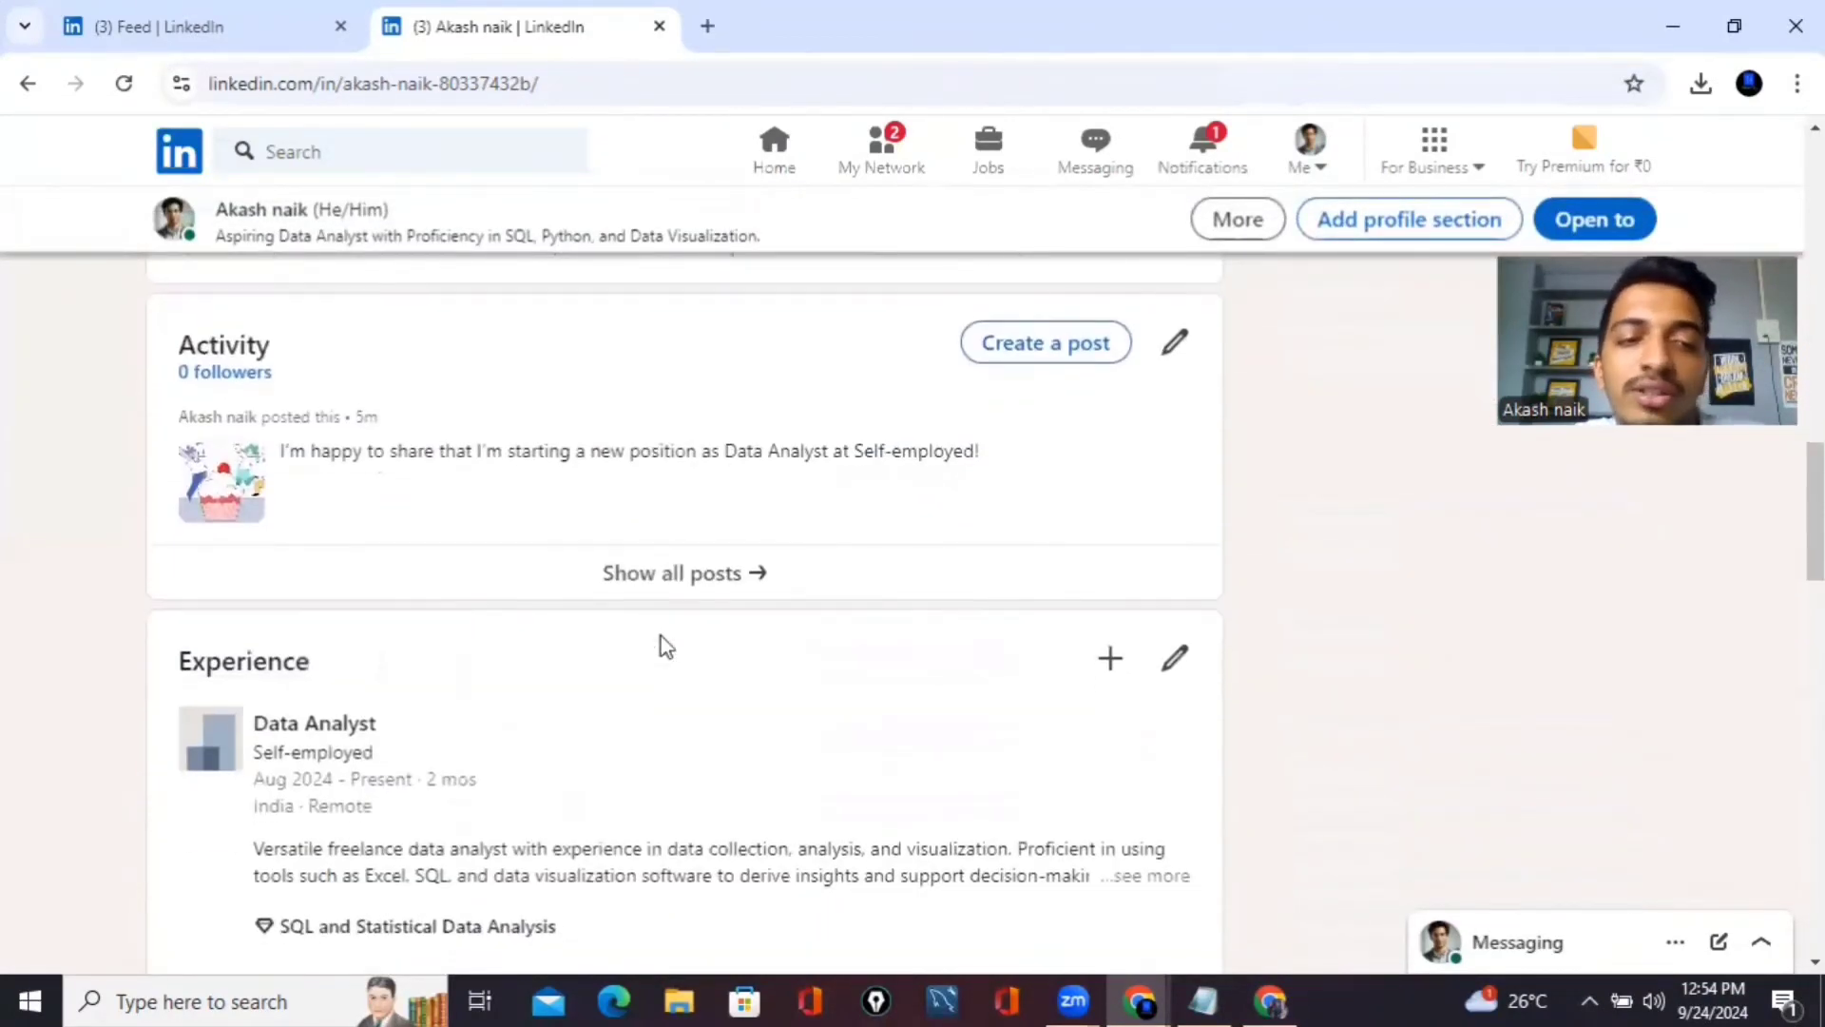
scroll(665, 645, down, 8)
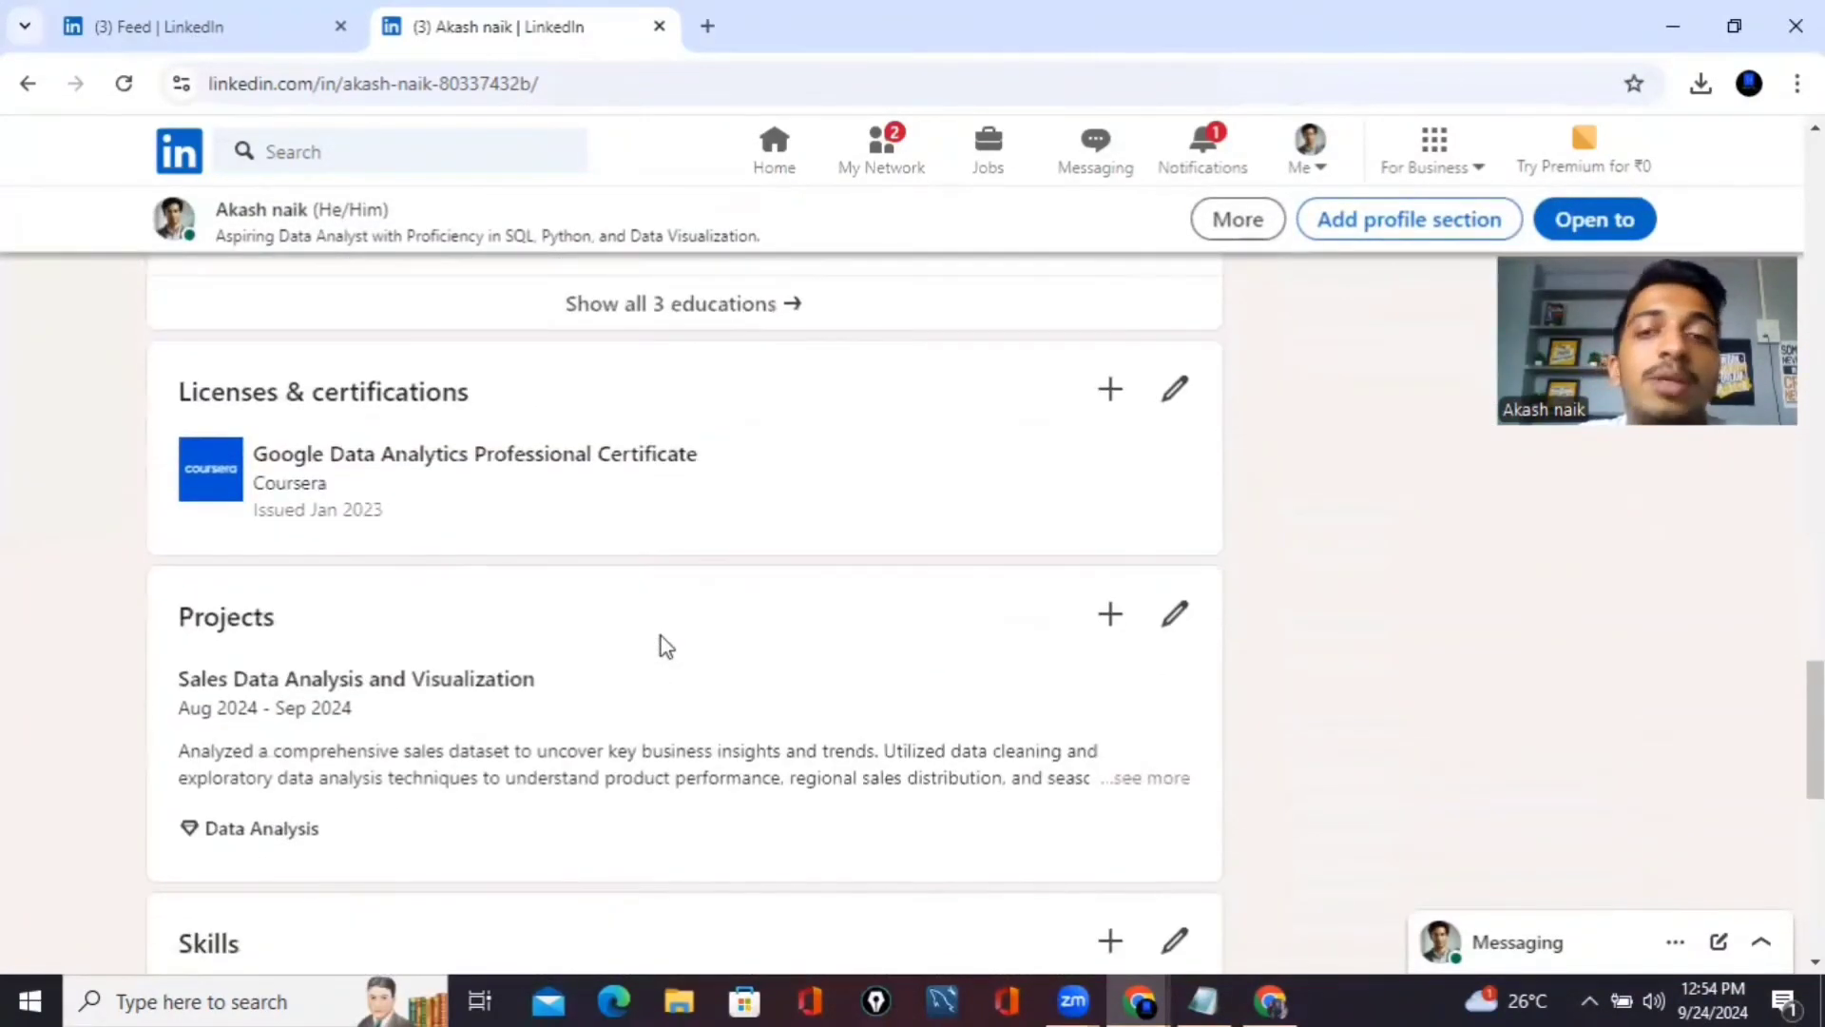